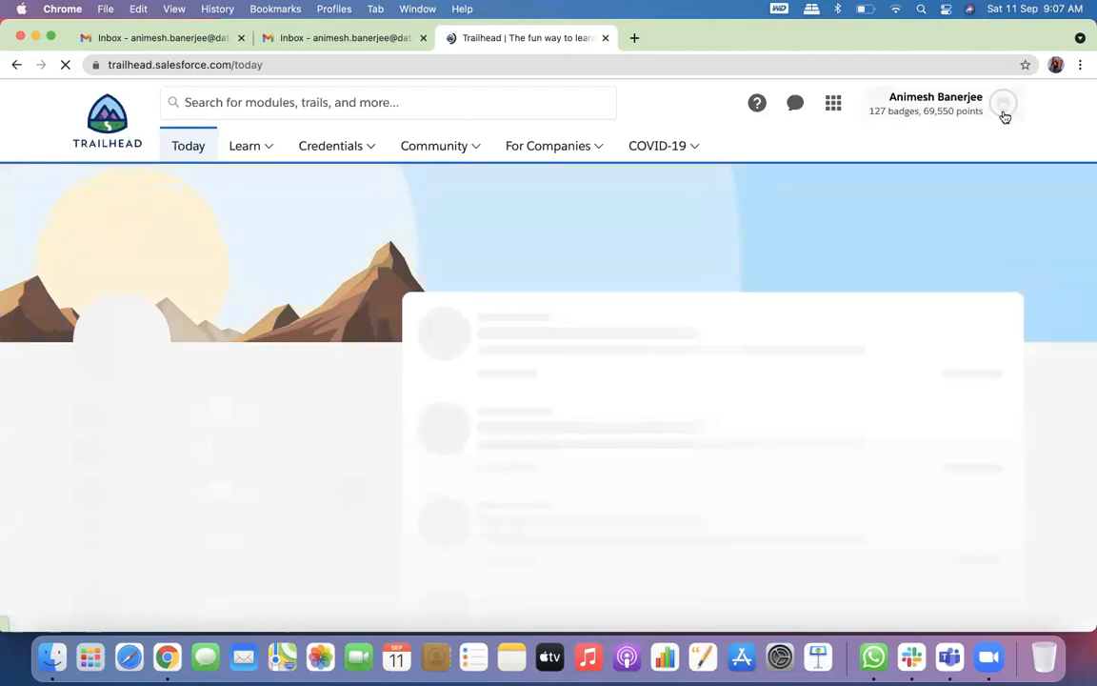
Open the Trailhead account's hands-on orgs list and launch the Curious Goat Playground
{"action": "mouse_move", "coordinate": [1002, 115]}
{"action": "left_click", "coordinate": [906, 320]}
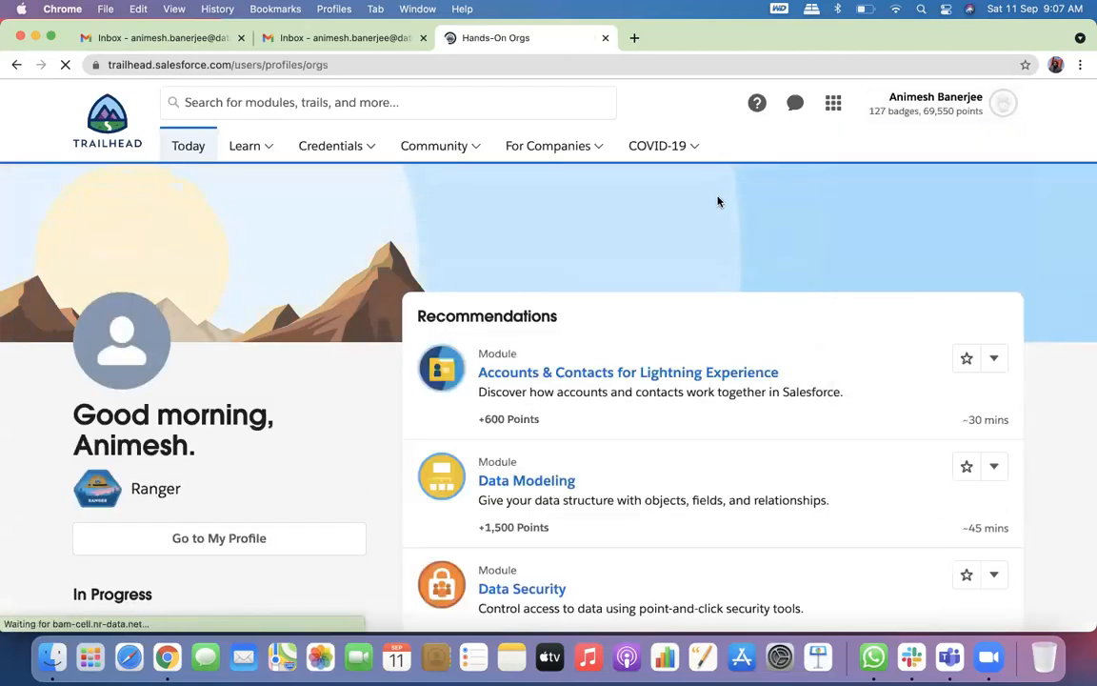
{"action": "scroll", "coordinate": [703, 343], "scroll_direction": "down", "scroll_amount": 5}
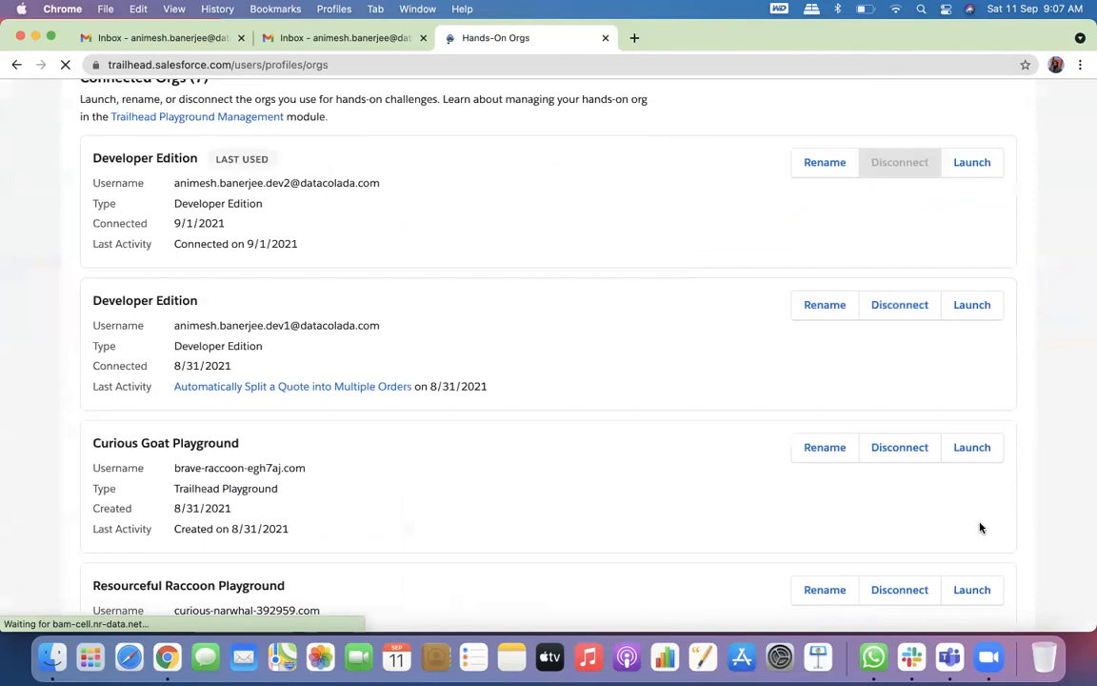
{"action": "left_click", "coordinate": [972, 448]}
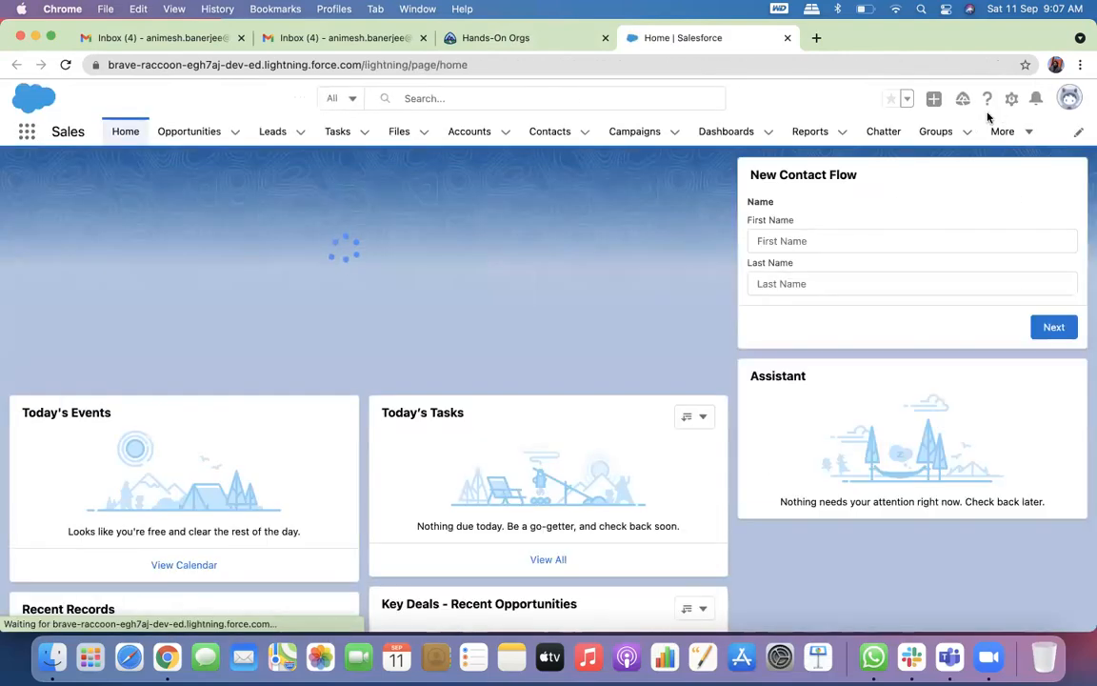
Open the playground's Setup, go to the Object Manager and clear all the reminder notifications
{"action": "left_click", "coordinate": [1011, 99]}
{"action": "left_click", "coordinate": [962, 155]}
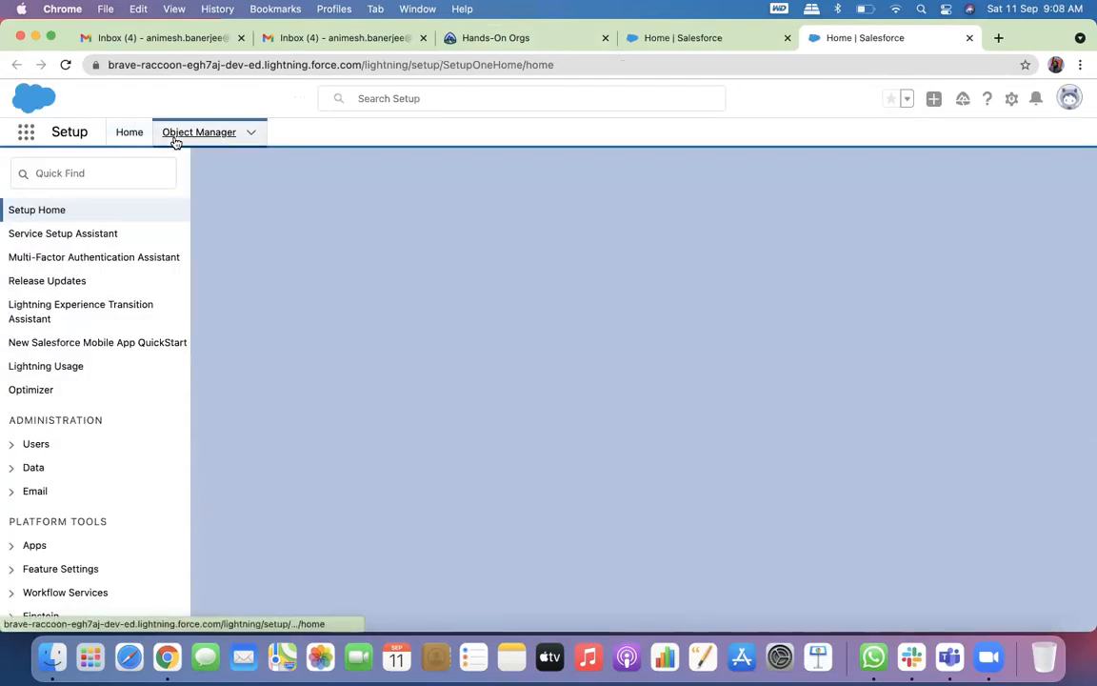
{"action": "left_click", "coordinate": [175, 139]}
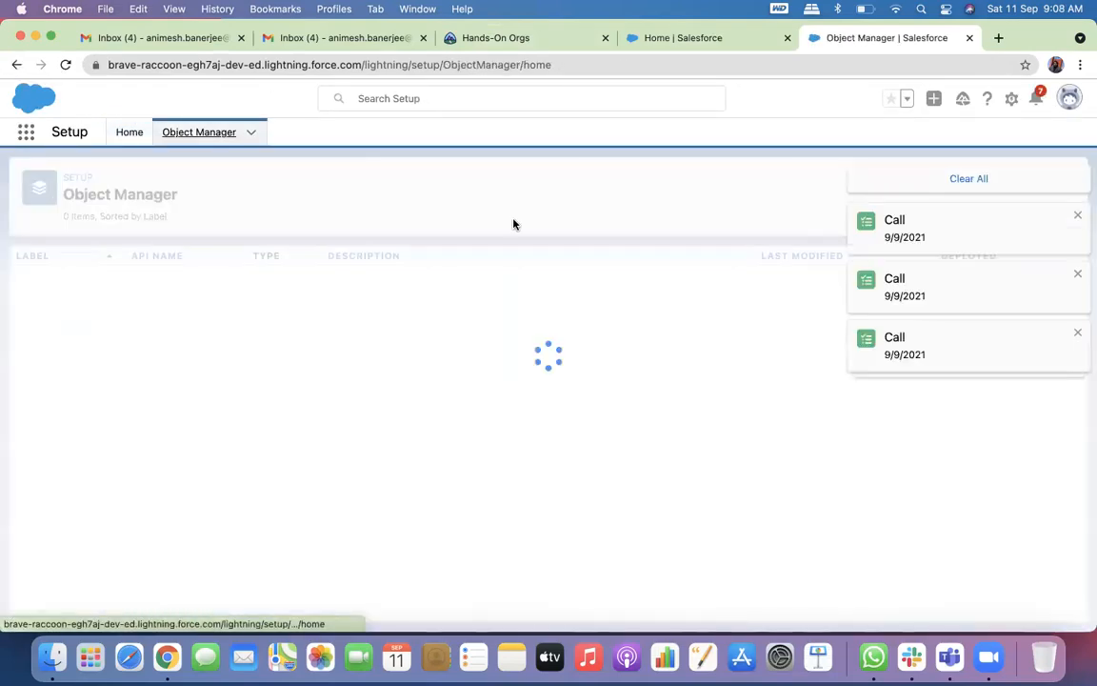
{"action": "left_click", "coordinate": [976, 180]}
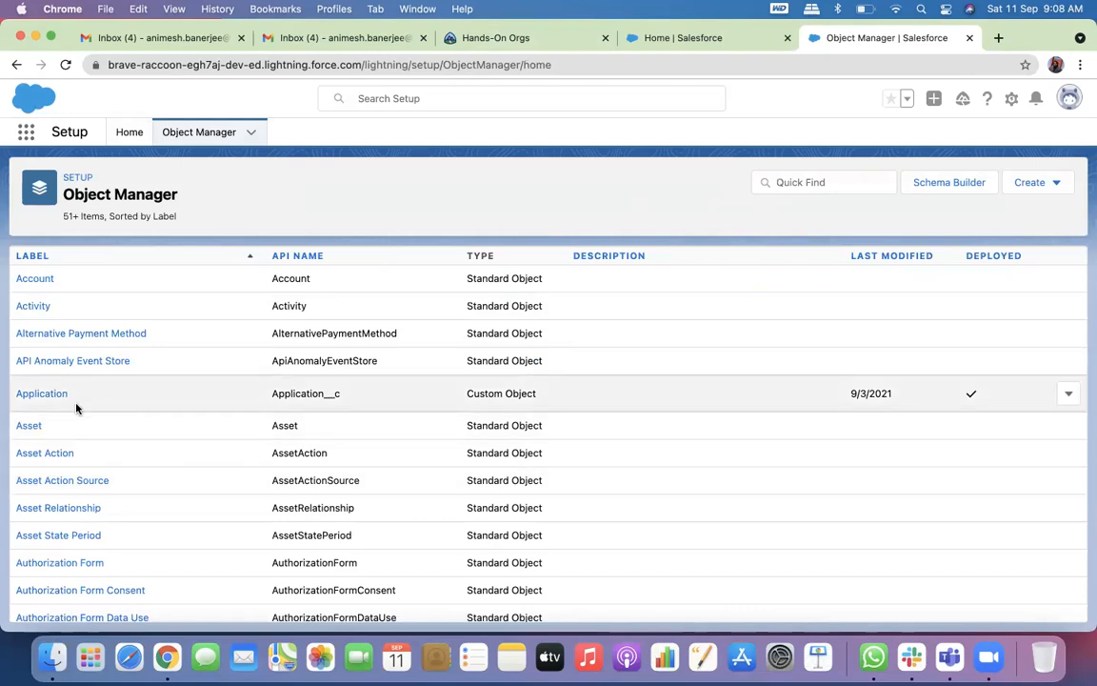
Review the fields and relationships of the custom Application object and of the standard Account object
{"action": "left_click", "coordinate": [21, 394]}
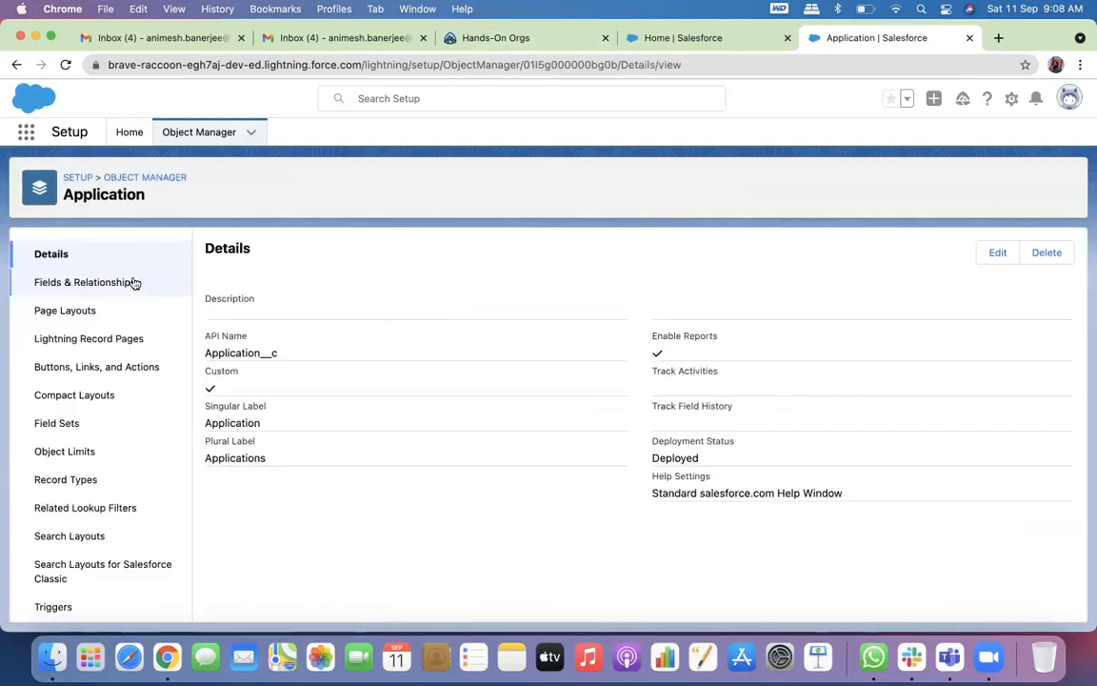
{"action": "left_click", "coordinate": [134, 283]}
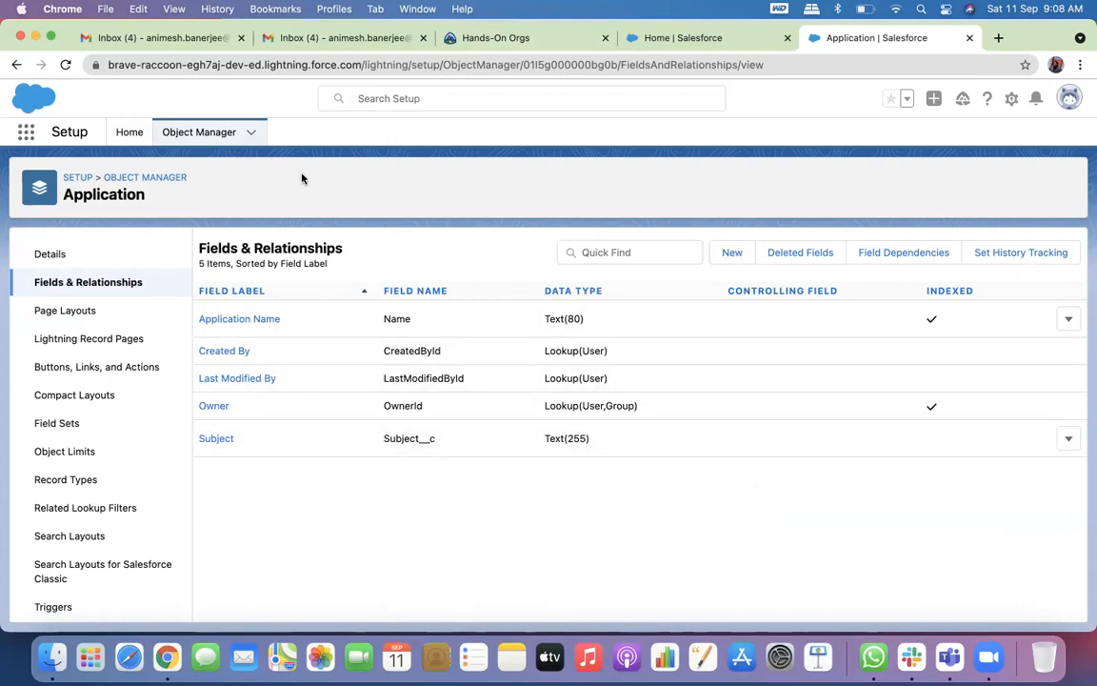
{"action": "left_click", "coordinate": [175, 179]}
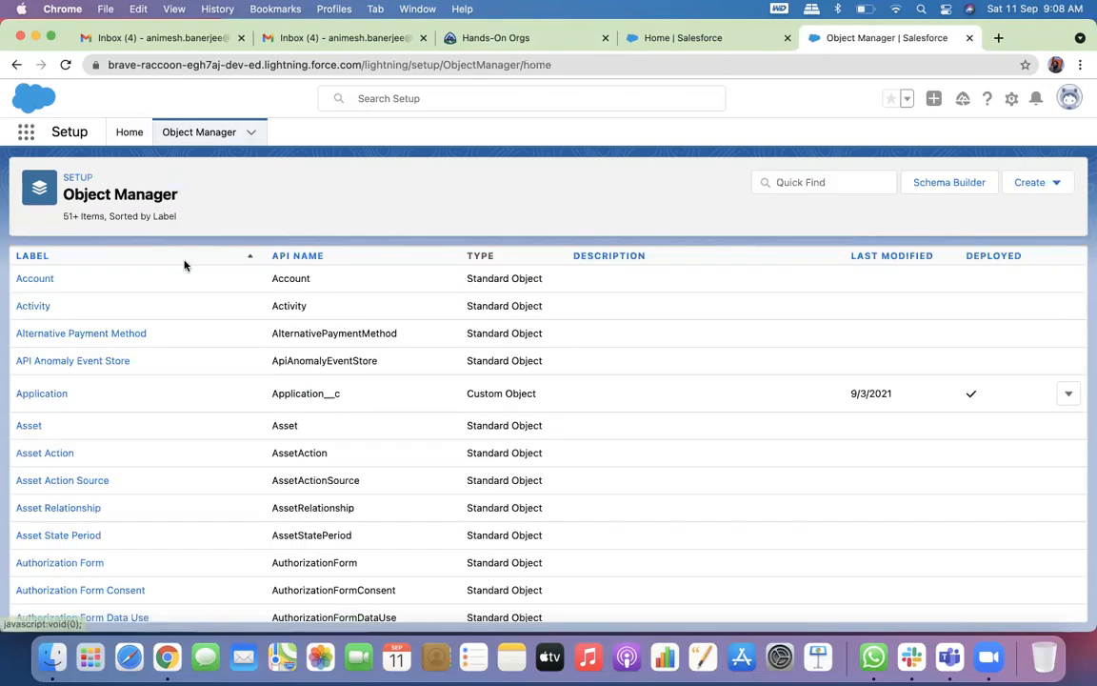
{"action": "left_click", "coordinate": [35, 280]}
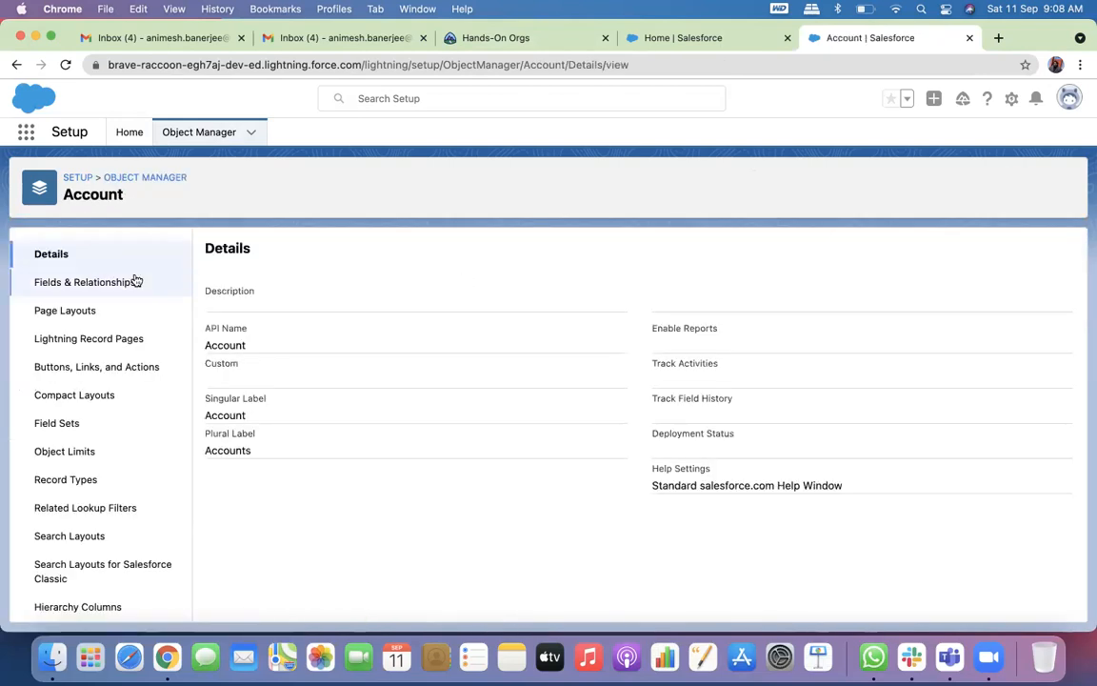
{"action": "left_click", "coordinate": [119, 282]}
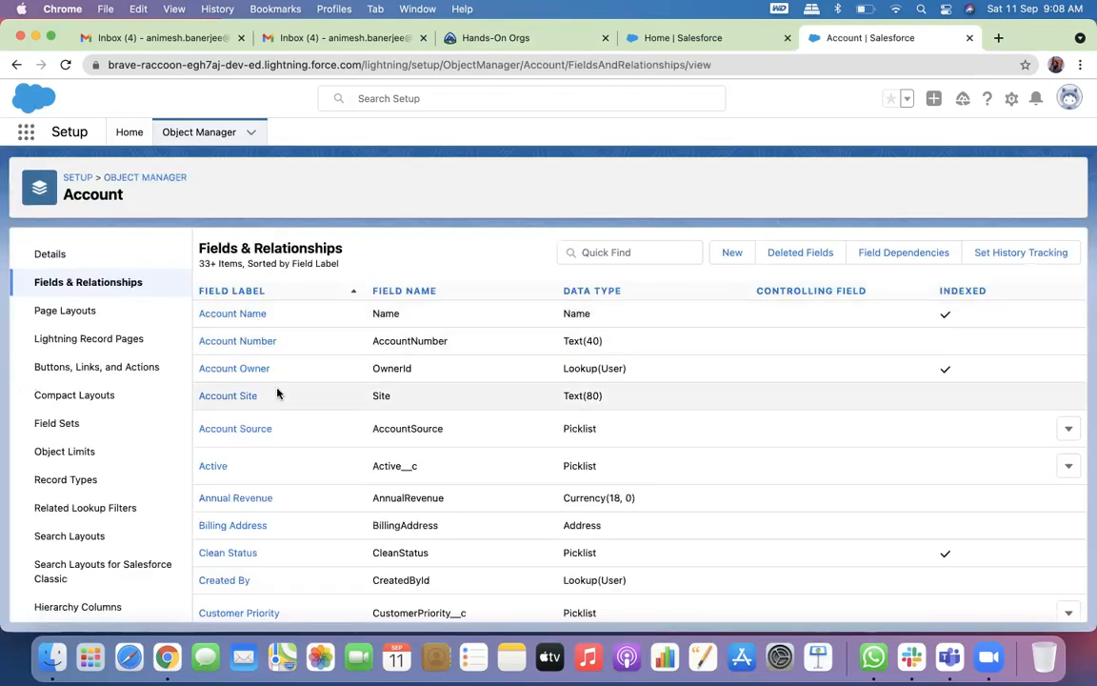
Find Accounts in the App Launcher with "acc", view its record list in a separate tab, and return to the Account fields
{"action": "left_click", "coordinate": [23, 133]}
{"action": "type", "text": "acc"}
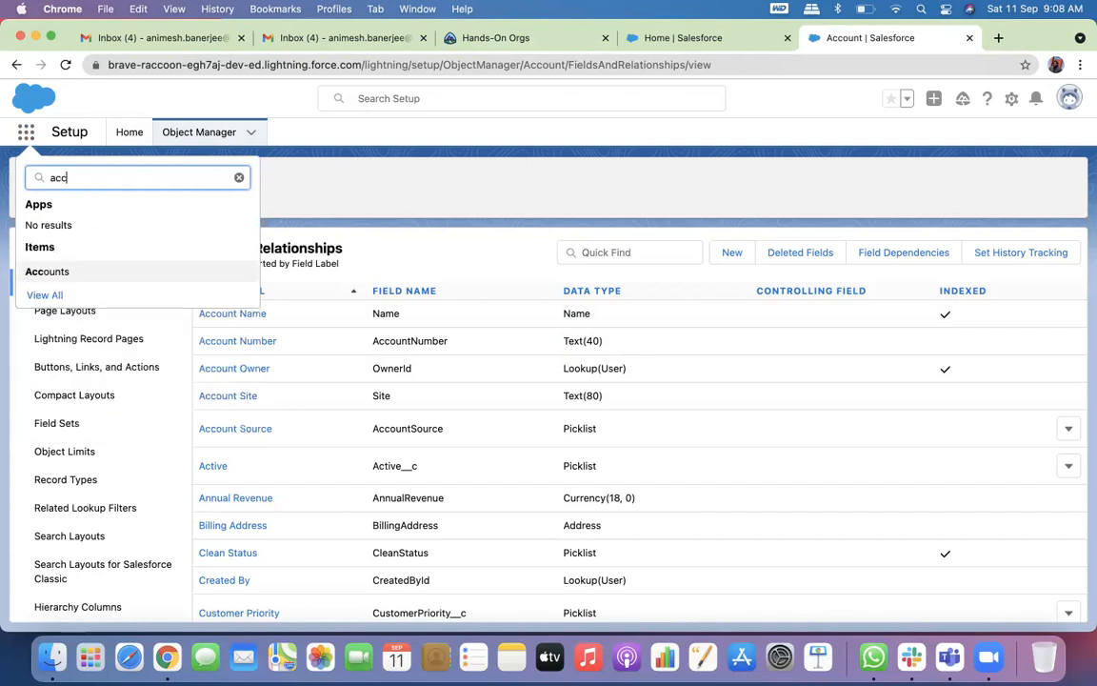
{"action": "right_click", "coordinate": [95, 273]}
{"action": "left_click", "coordinate": [125, 278]}
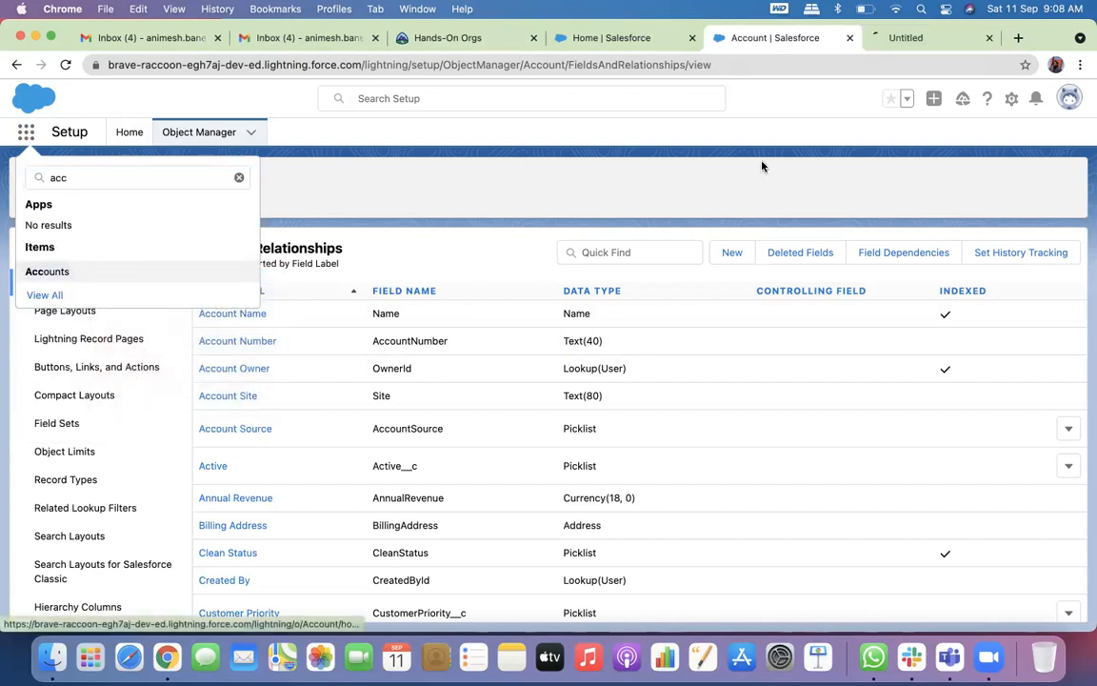
{"action": "left_click", "coordinate": [914, 37]}
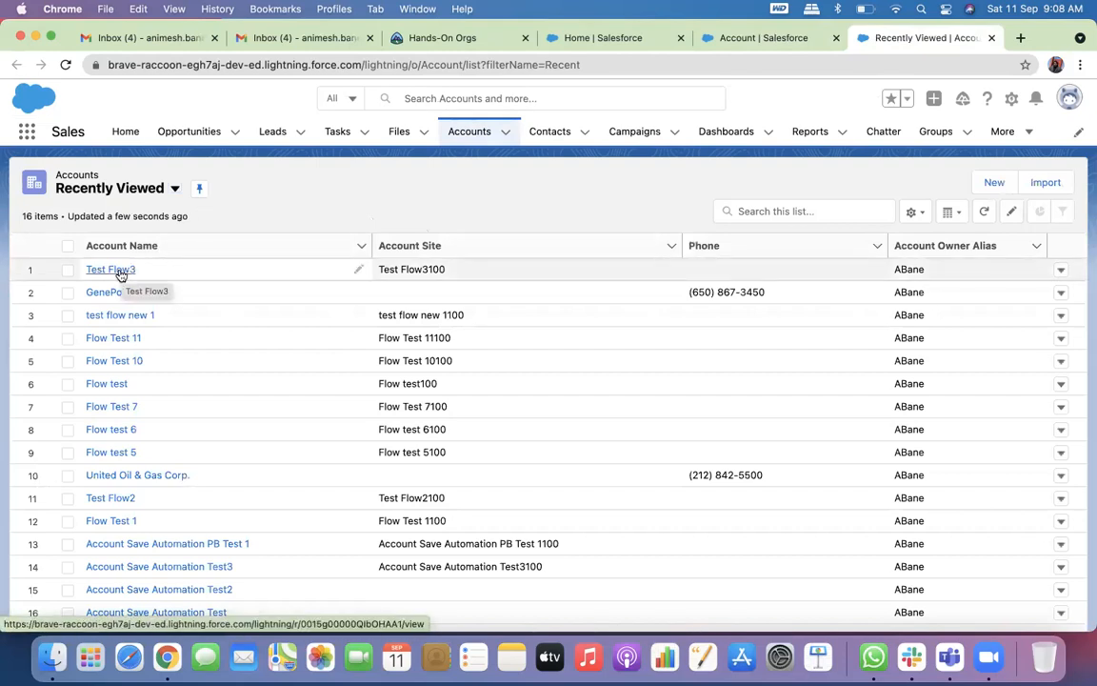
{"action": "left_click", "coordinate": [757, 38]}
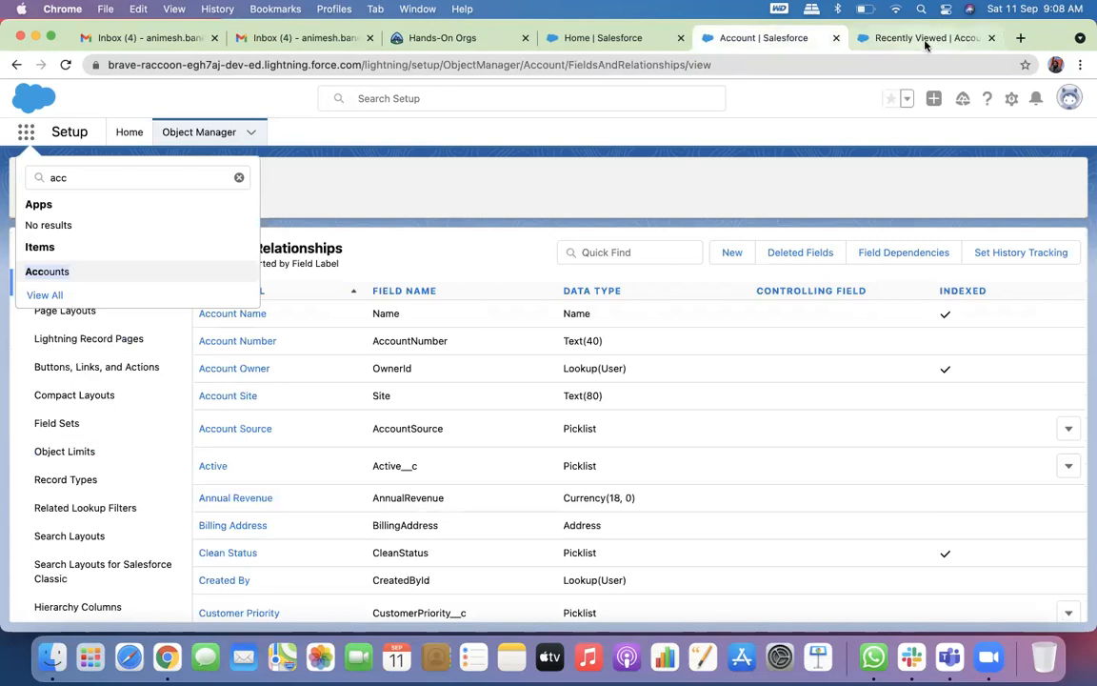
{"action": "left_click", "coordinate": [925, 40]}
{"action": "left_click", "coordinate": [992, 38]}
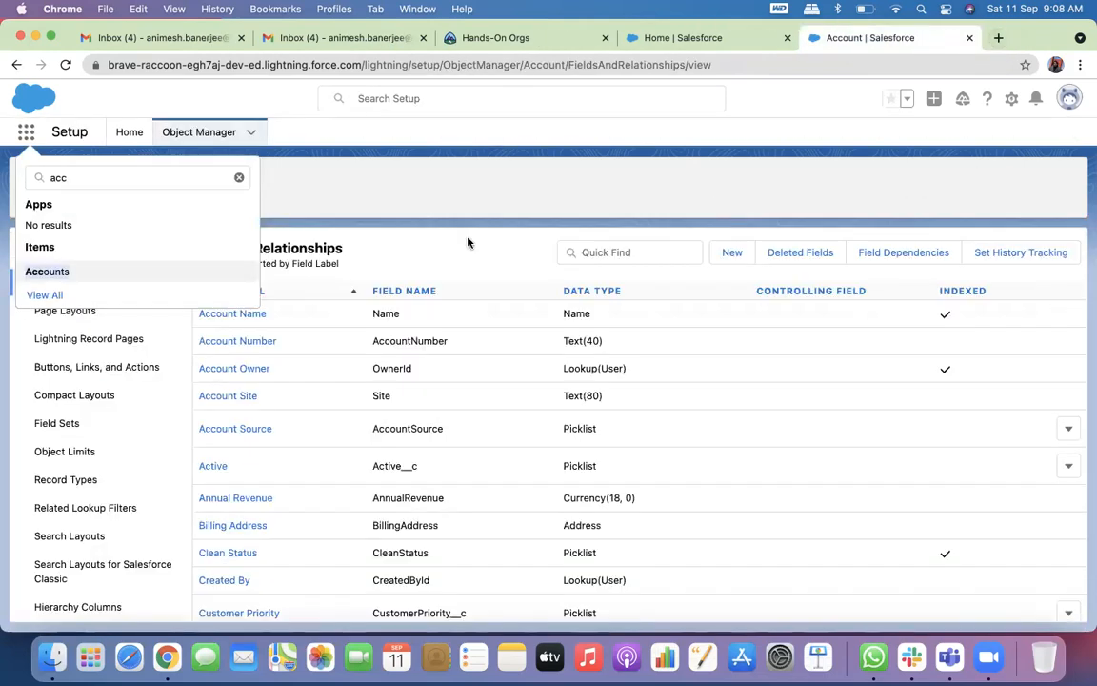
{"action": "left_click", "coordinate": [239, 178]}
{"action": "key", "text": "Escape"}
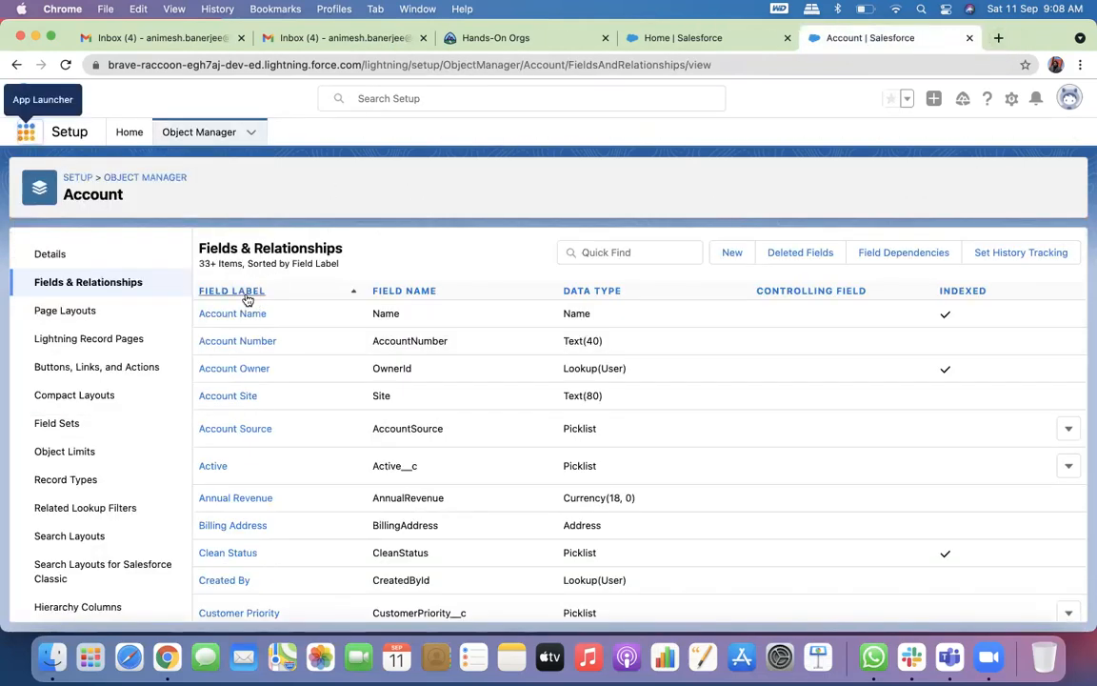
Try to create a Roll-Up Summary custom field labelled "Total" on the Account object, continuing to its summary calculation
{"action": "left_click", "coordinate": [733, 254]}
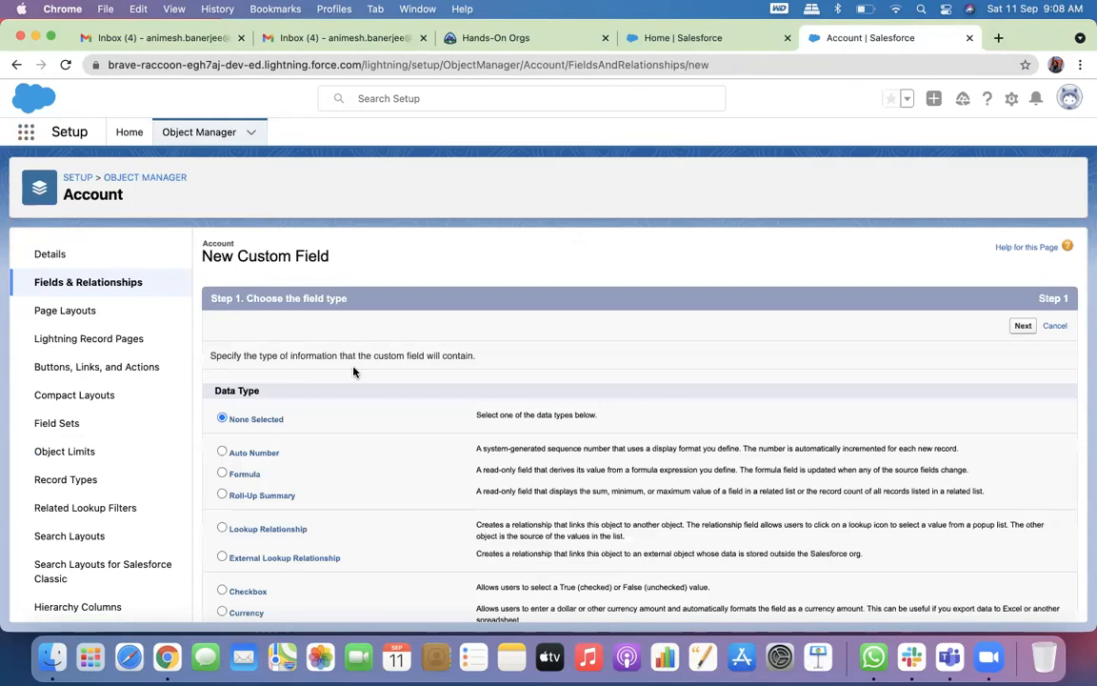
{"action": "scroll", "coordinate": [353, 372], "scroll_direction": "down", "scroll_amount": 2}
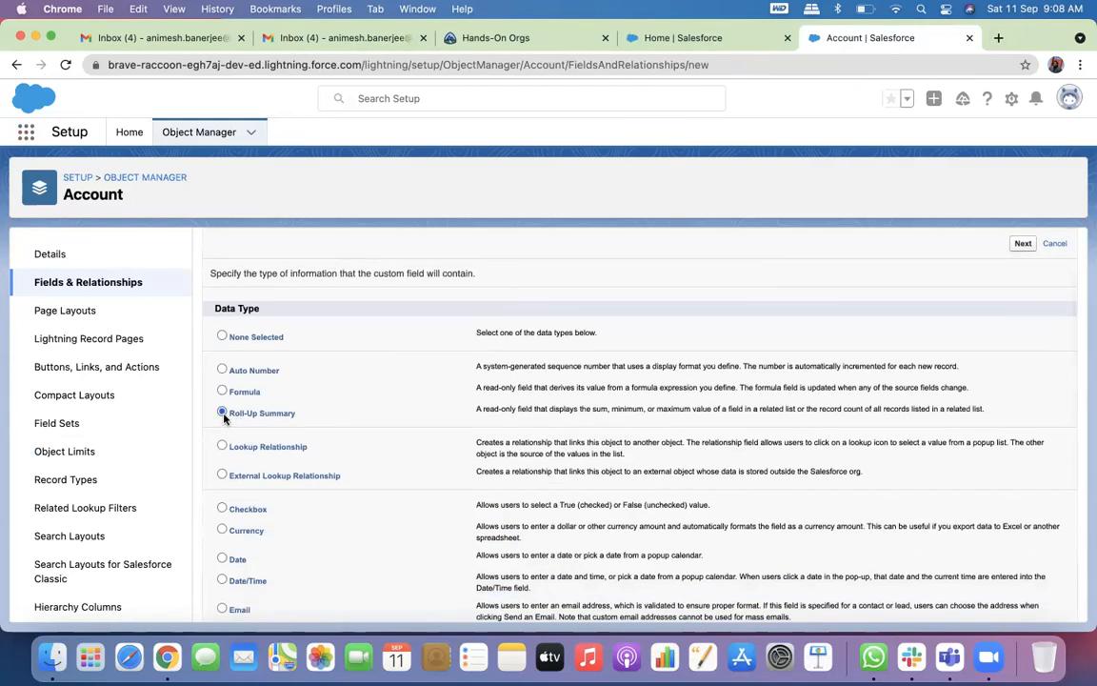
{"action": "scroll", "coordinate": [429, 419], "scroll_direction": "down", "scroll_amount": 6}
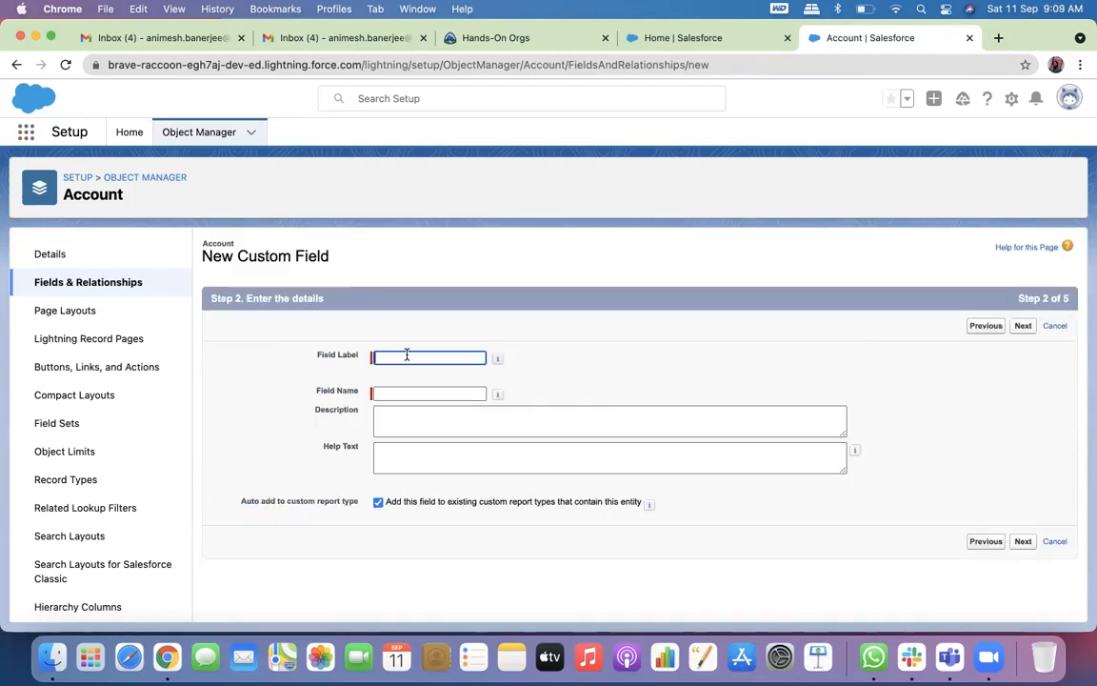
{"action": "type", "text": "Total"}
{"action": "left_click", "coordinate": [429, 392]}
{"action": "left_click", "coordinate": [1023, 540]}
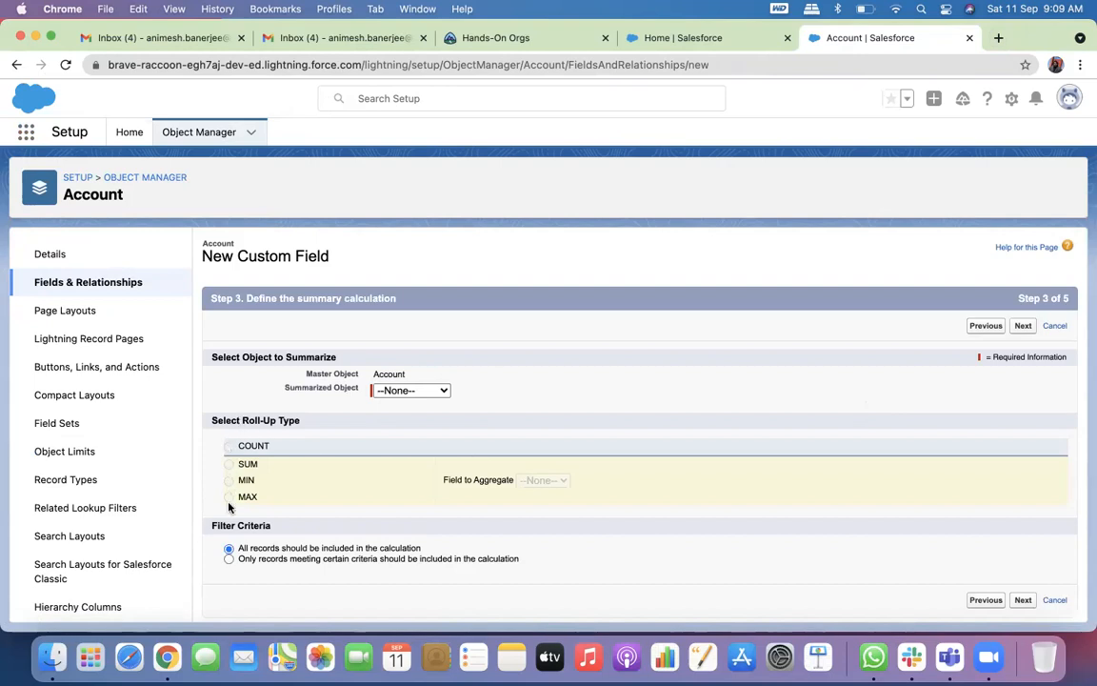
Examine which objects are available for the Account roll-up to summarize
{"action": "left_click", "coordinate": [419, 391]}
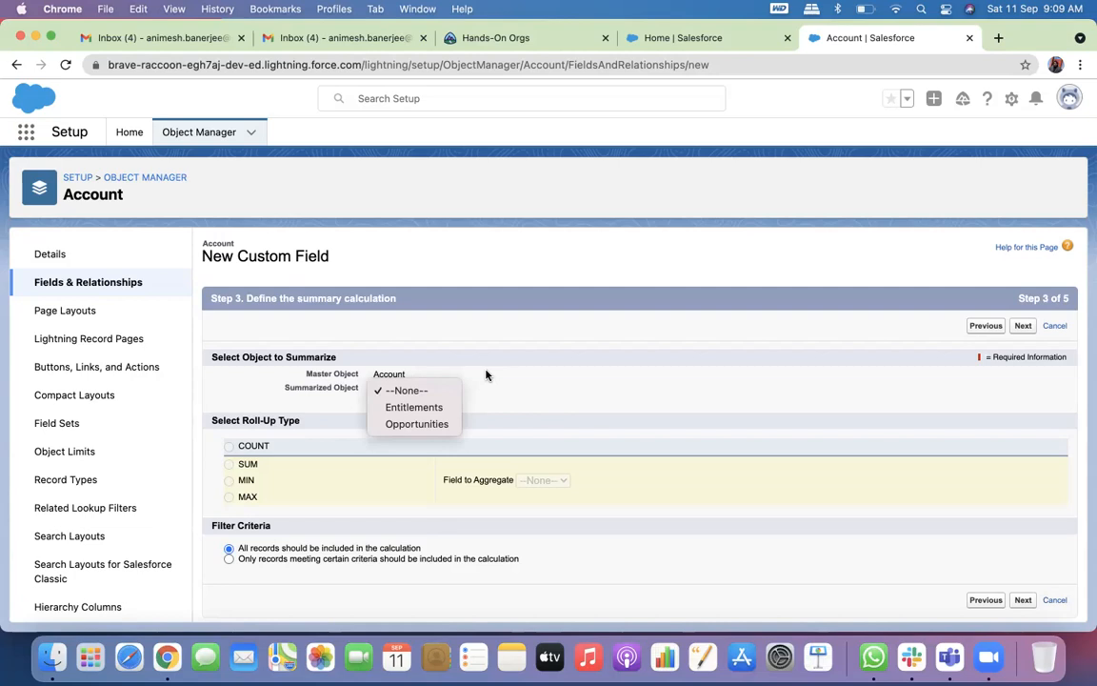
{"action": "left_click", "coordinate": [638, 37]}
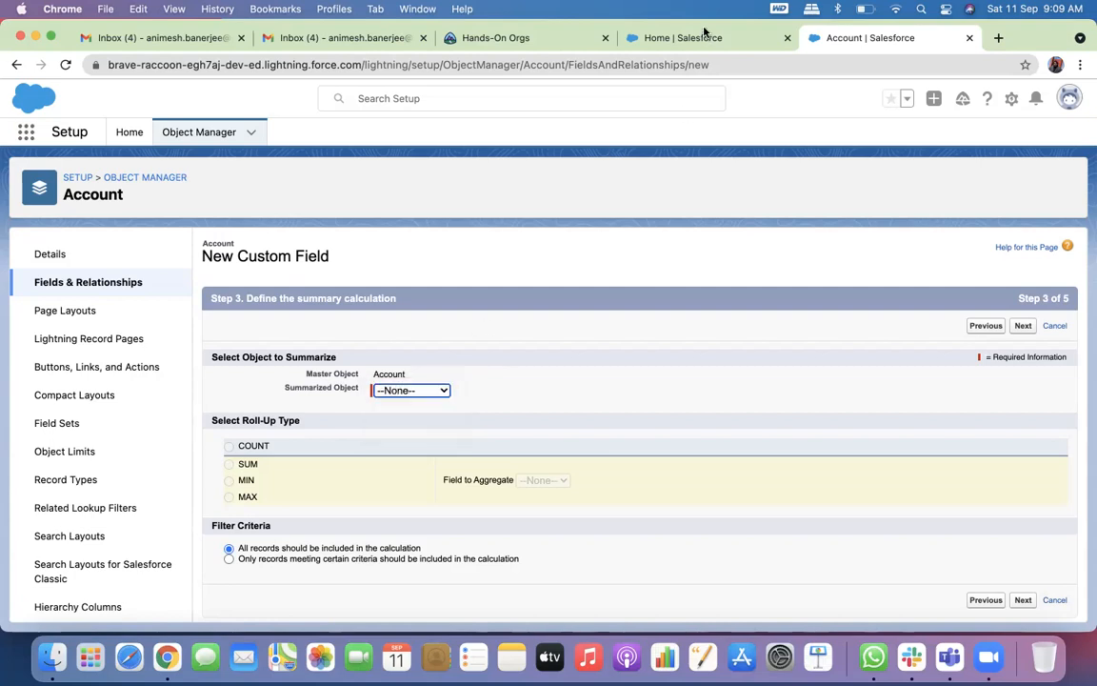
{"action": "left_click", "coordinate": [698, 40]}
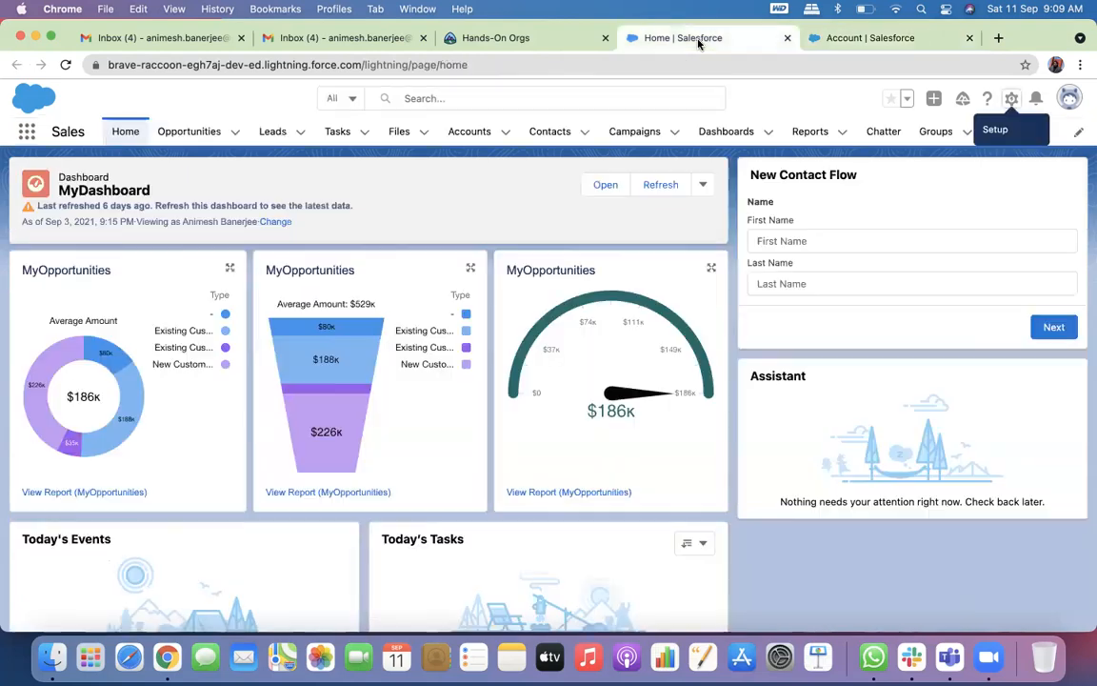
{"action": "left_click", "coordinate": [838, 38]}
Start a new custom field on the Application object with the Master-Detail Relationship data type
{"action": "left_click", "coordinate": [199, 132]}
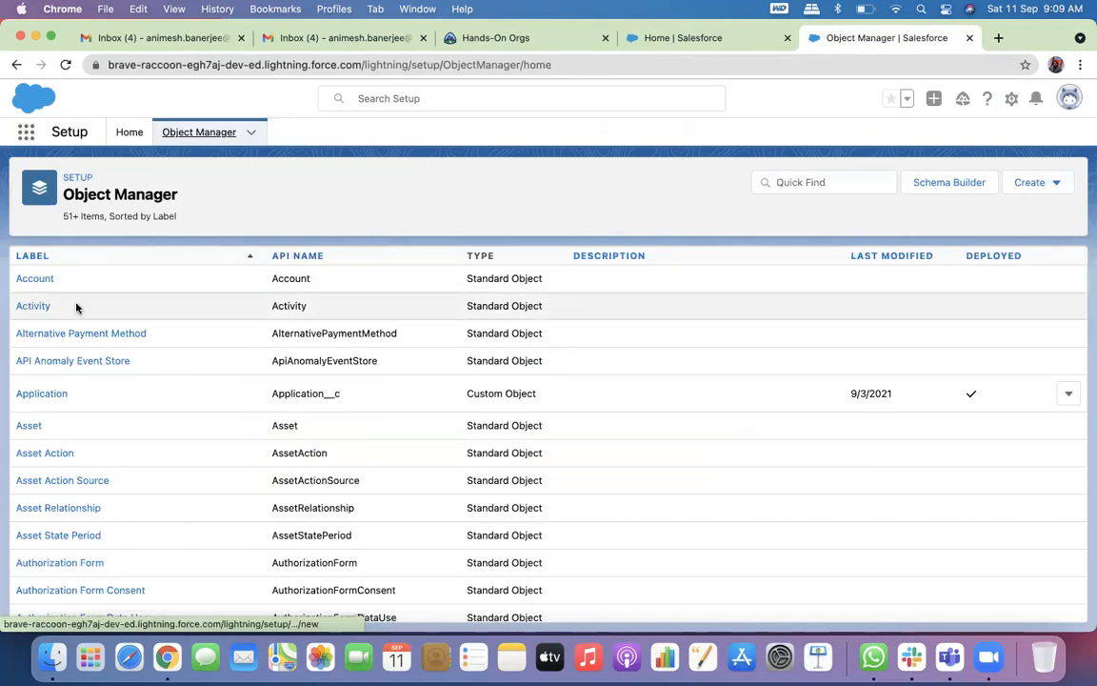
{"action": "left_click", "coordinate": [49, 400]}
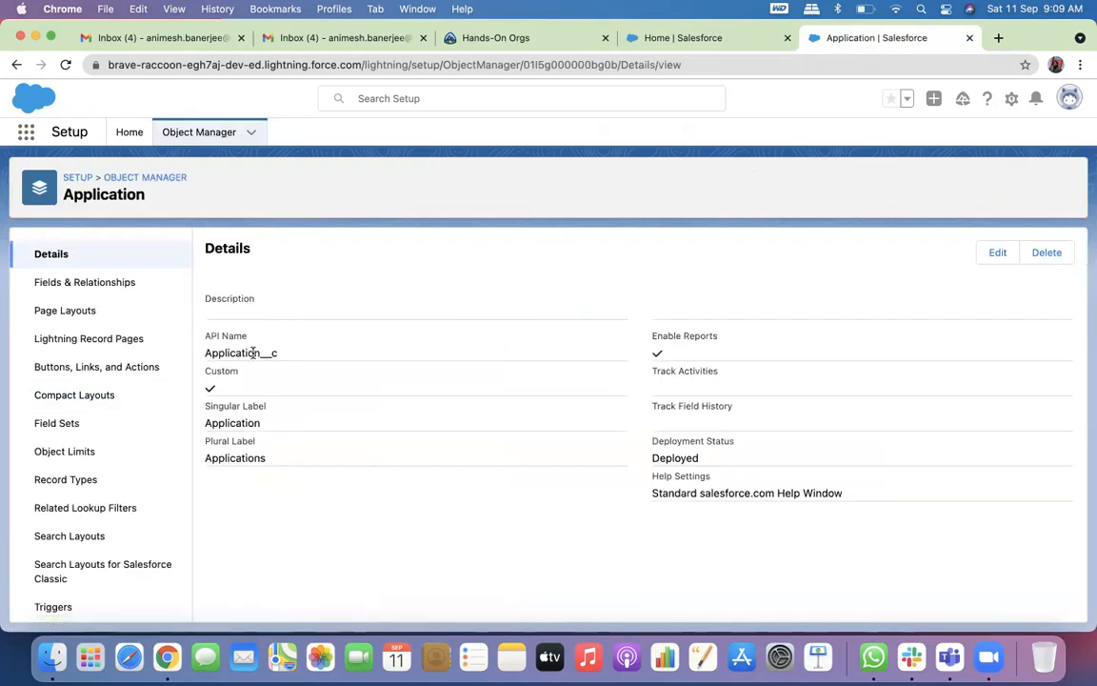
{"action": "left_click", "coordinate": [104, 284]}
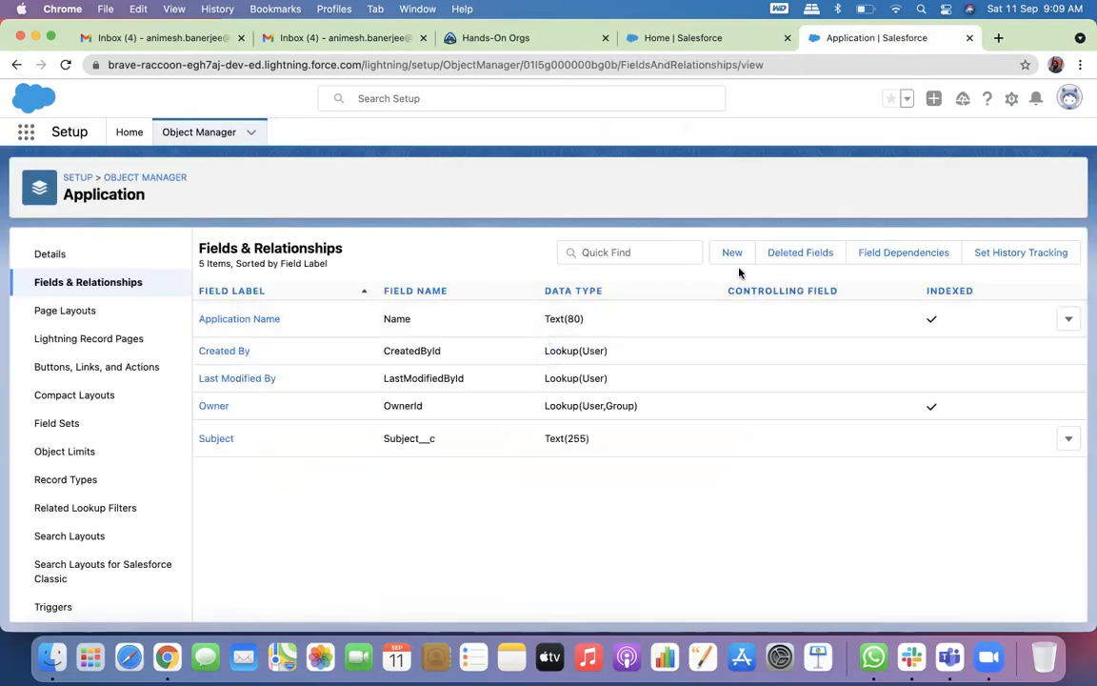
{"action": "left_click", "coordinate": [732, 254]}
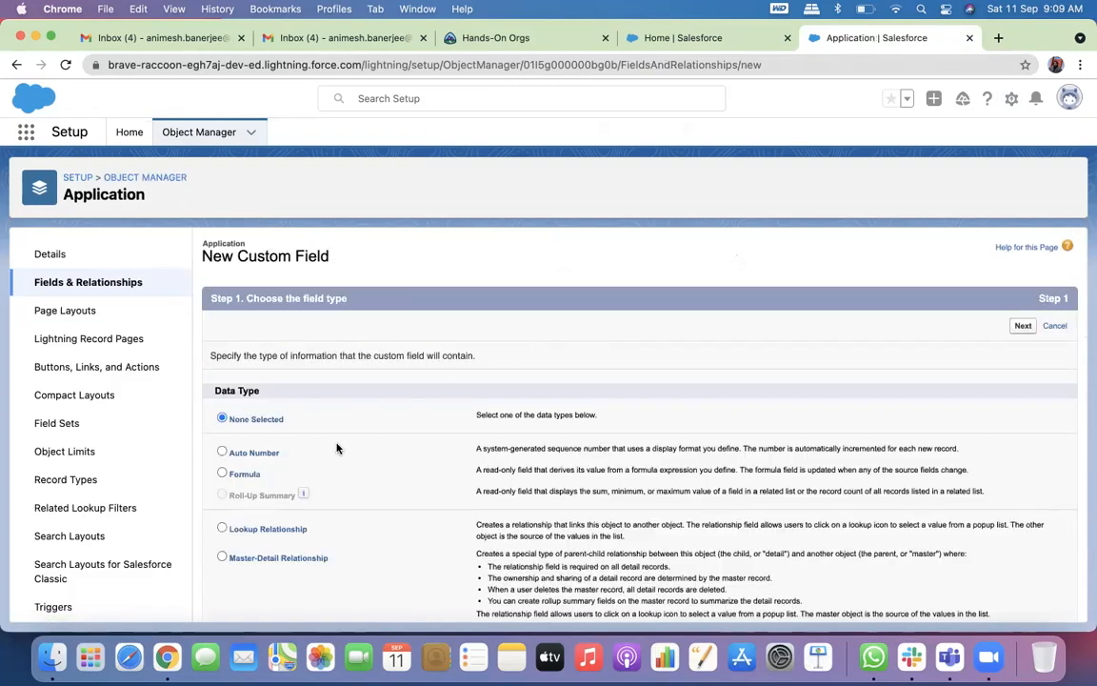
{"action": "scroll", "coordinate": [336, 444], "scroll_direction": "down", "scroll_amount": 2}
{"action": "left_click", "coordinate": [229, 452]}
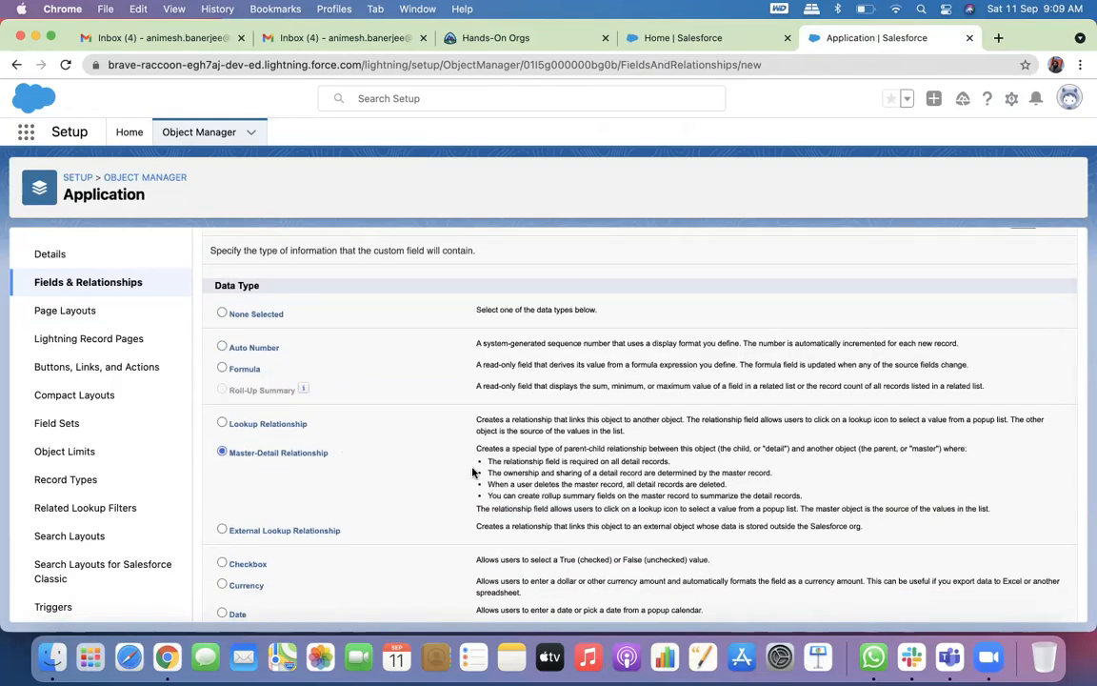
{"action": "scroll", "coordinate": [473, 472], "scroll_direction": "down", "scroll_amount": 5}
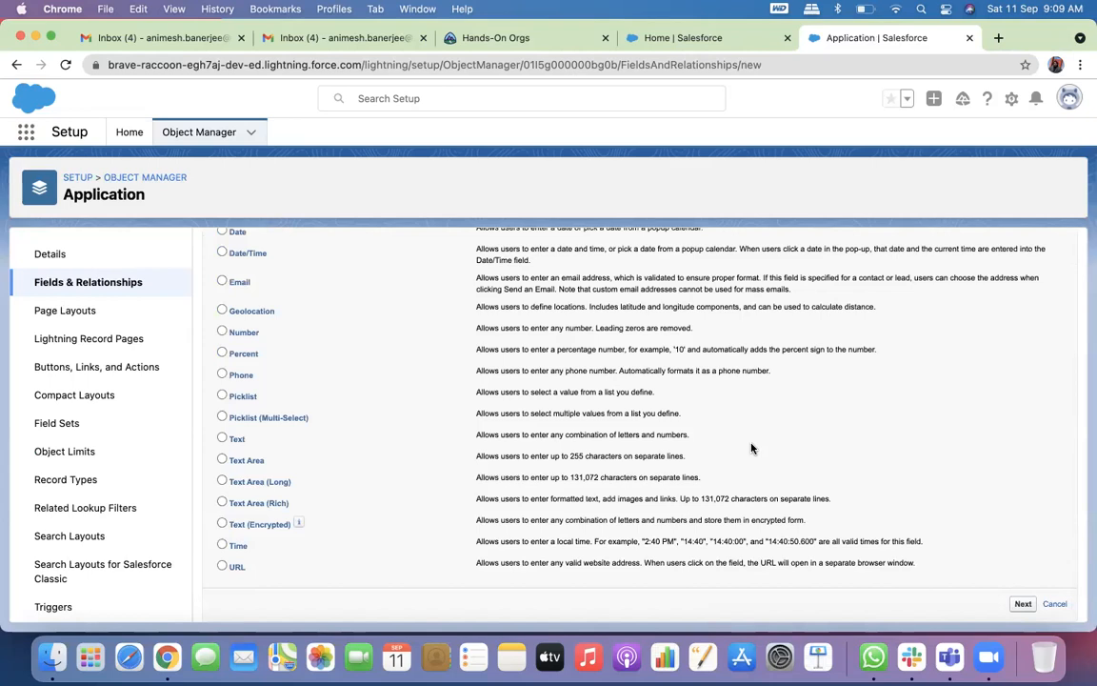
Relate the new field to the Account object and accept the default label, name and sharing details, continuing to field-level security
{"action": "left_click", "coordinate": [534, 388]}
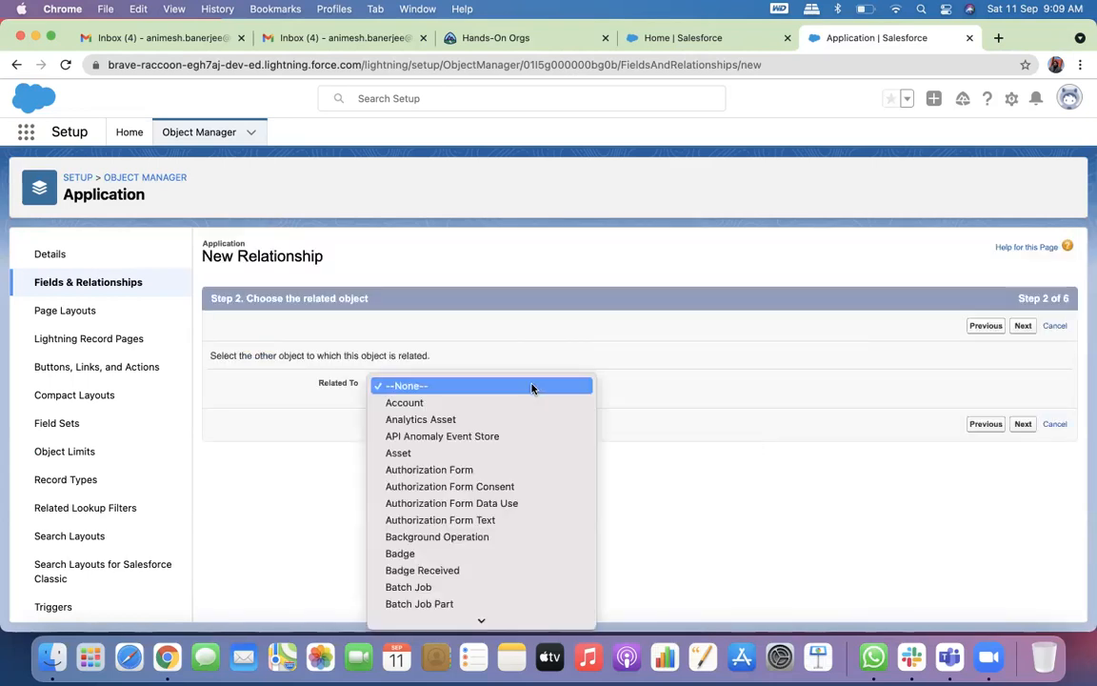
{"action": "left_click", "coordinate": [490, 407]}
{"action": "left_click", "coordinate": [1022, 424]}
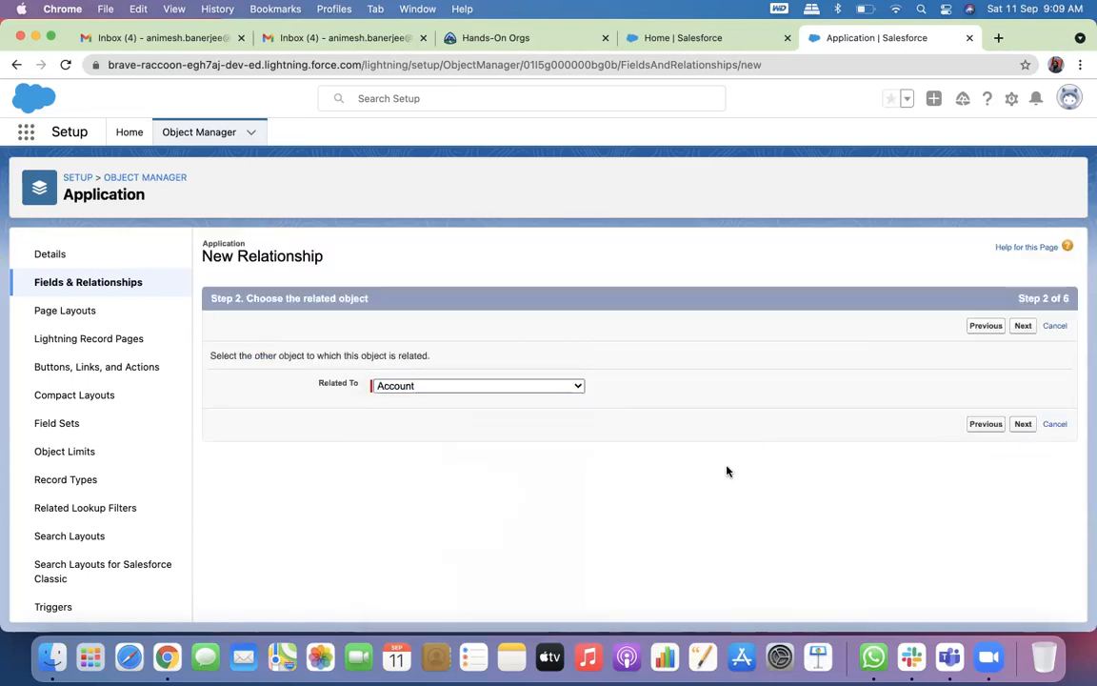
{"action": "left_click", "coordinate": [399, 392]}
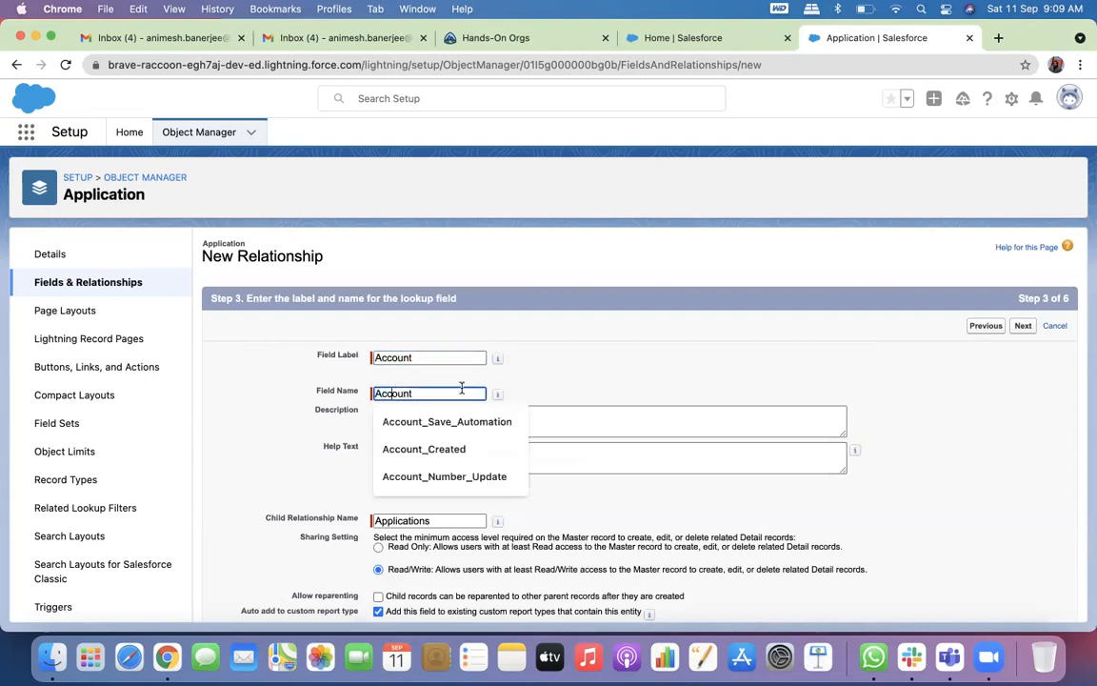
{"action": "left_click", "coordinate": [649, 464]}
{"action": "scroll", "coordinate": [761, 495], "scroll_direction": "down", "scroll_amount": 3}
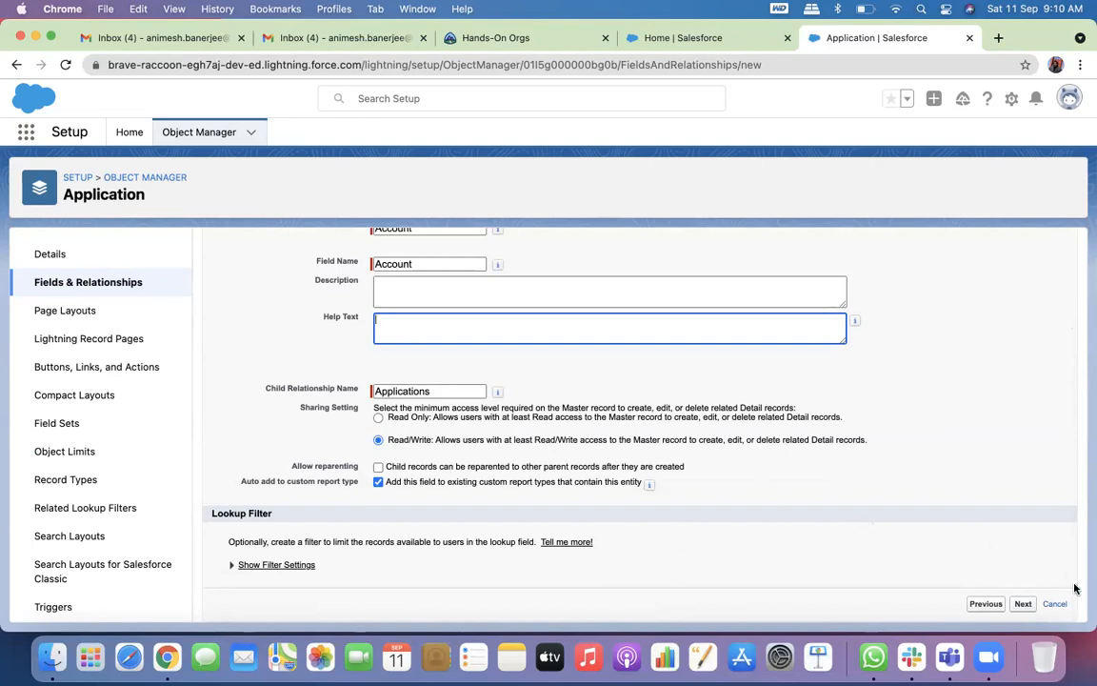
{"action": "left_click", "coordinate": [1023, 603]}
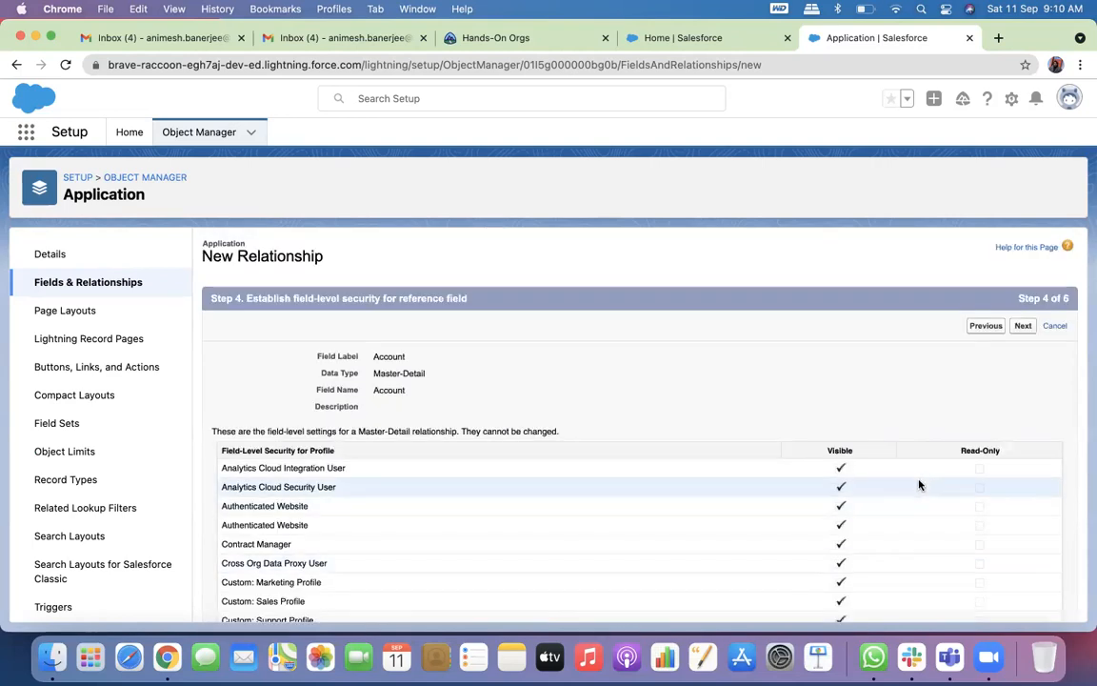
Try to create the Master-Detail field, keeping the default field-level security and adding it to the Application Layout
{"action": "left_click", "coordinate": [1026, 327]}
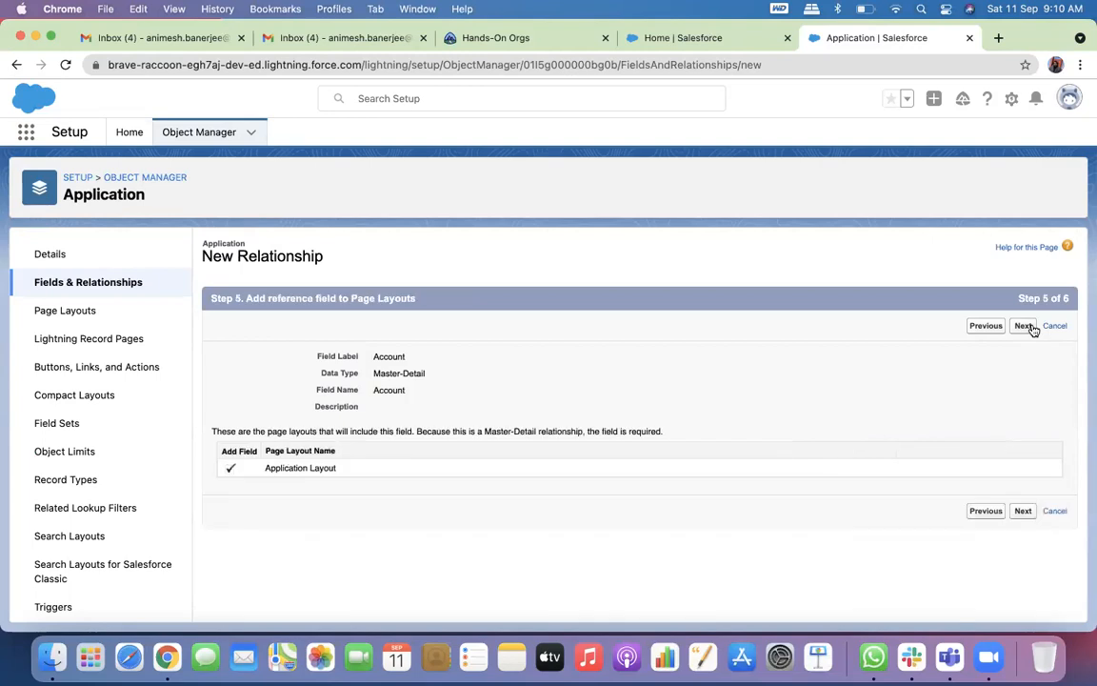
{"action": "left_click", "coordinate": [1025, 327]}
{"action": "left_click", "coordinate": [1019, 324]}
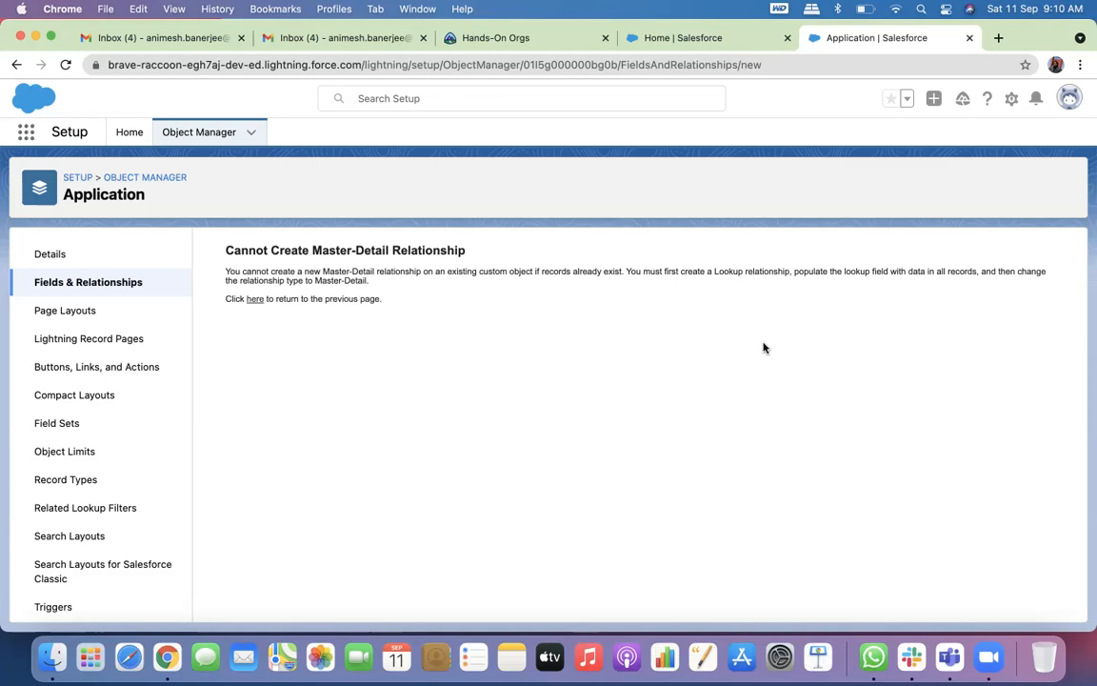
Read why the Master-Detail relationship cannot be created on Application and which preparation it requires
{"action": "left_click_drag", "start_coordinate": [625, 271], "coordinate": [224, 275]}
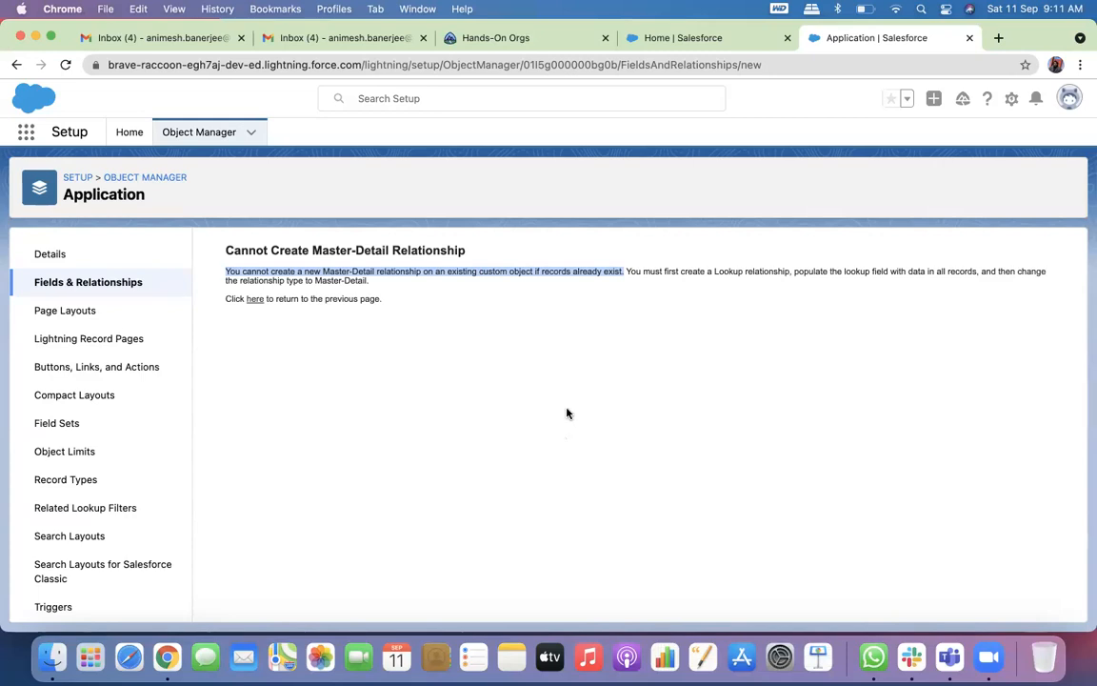
{"action": "double_click", "coordinate": [726, 271]}
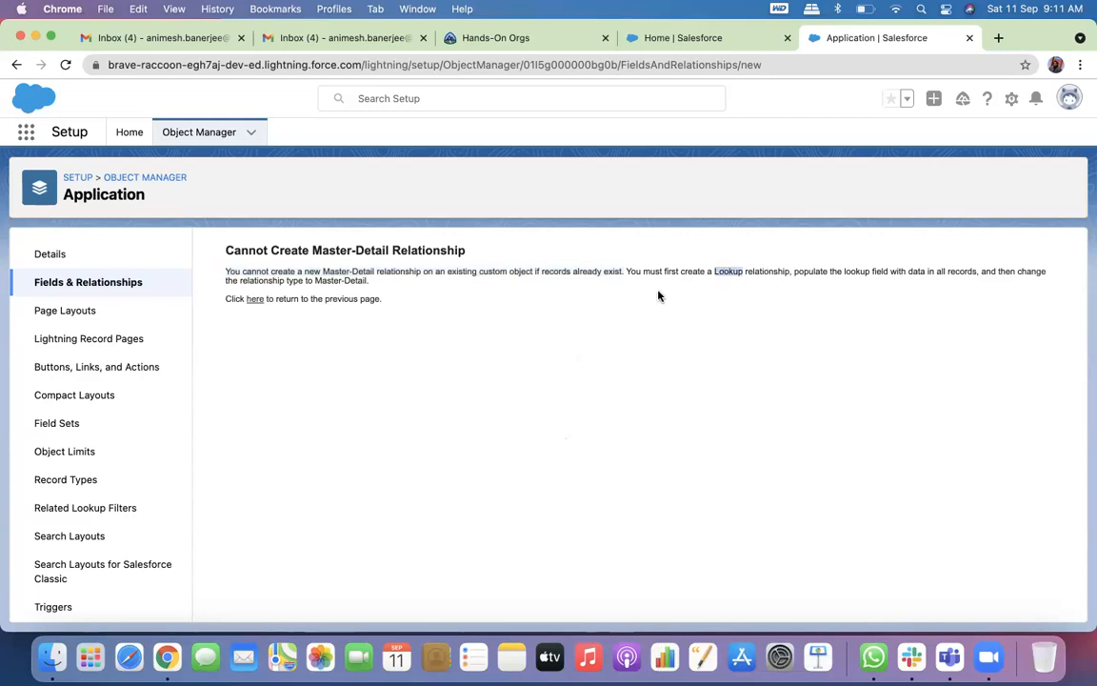
{"action": "left_click_drag", "start_coordinate": [629, 273], "coordinate": [975, 267]}
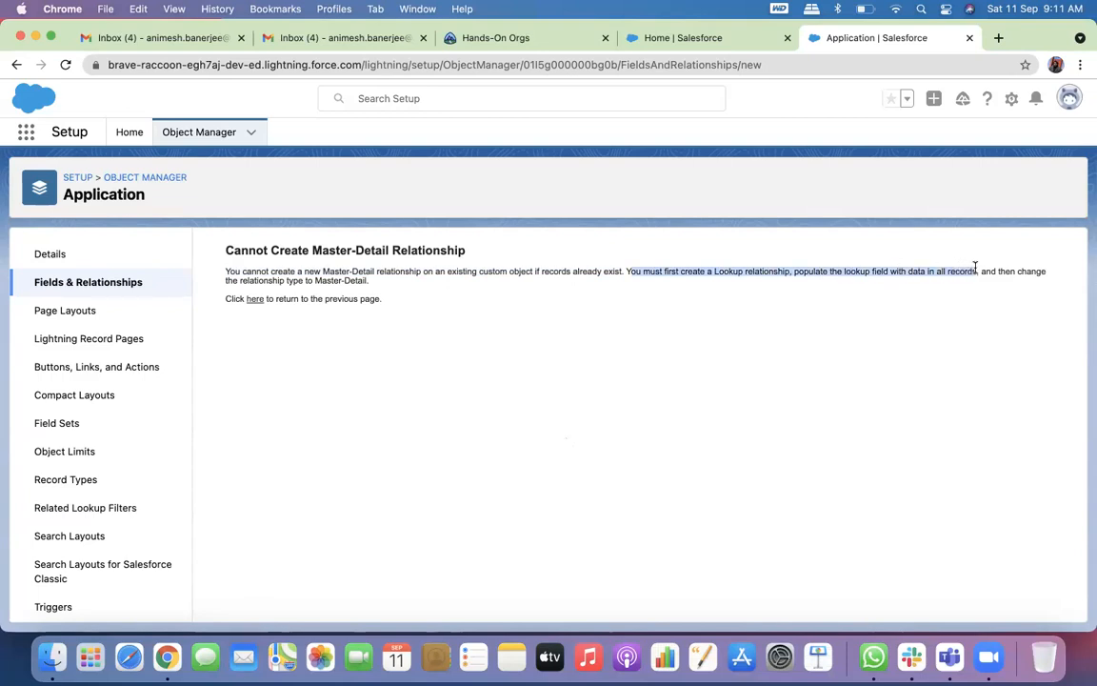
{"action": "left_click", "coordinate": [623, 273]}
{"action": "left_click_drag", "start_coordinate": [628, 272], "coordinate": [972, 271]}
Open the Accounts list from the app search and show the All Accounts view
{"action": "left_click", "coordinate": [26, 131]}
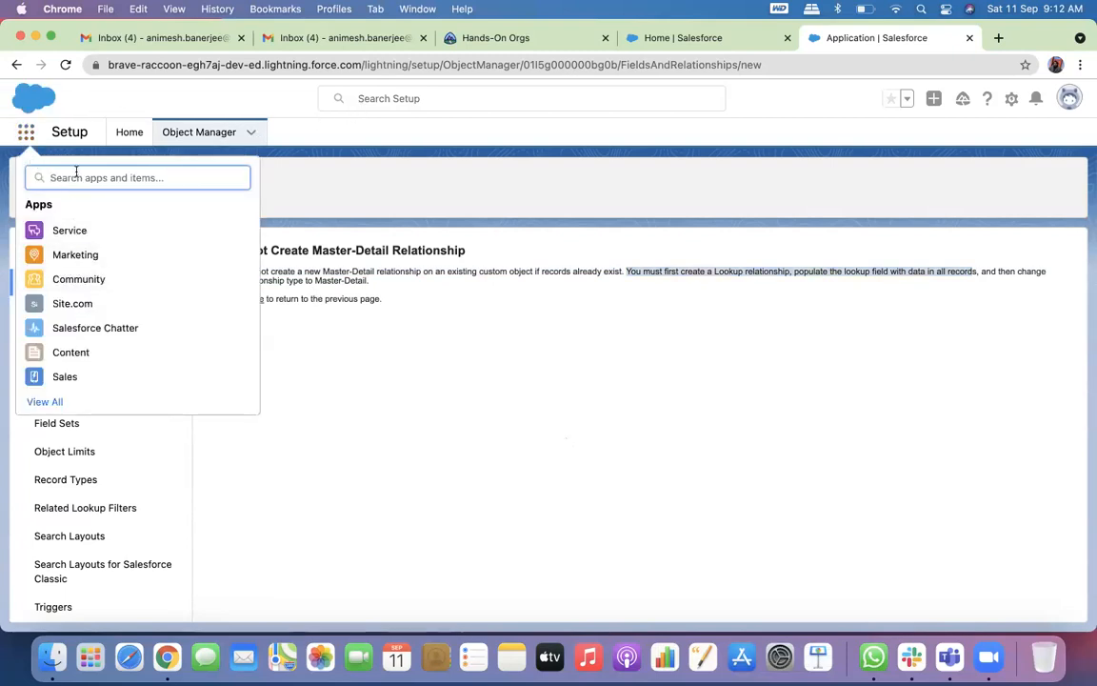
{"action": "type", "text": "acc"}
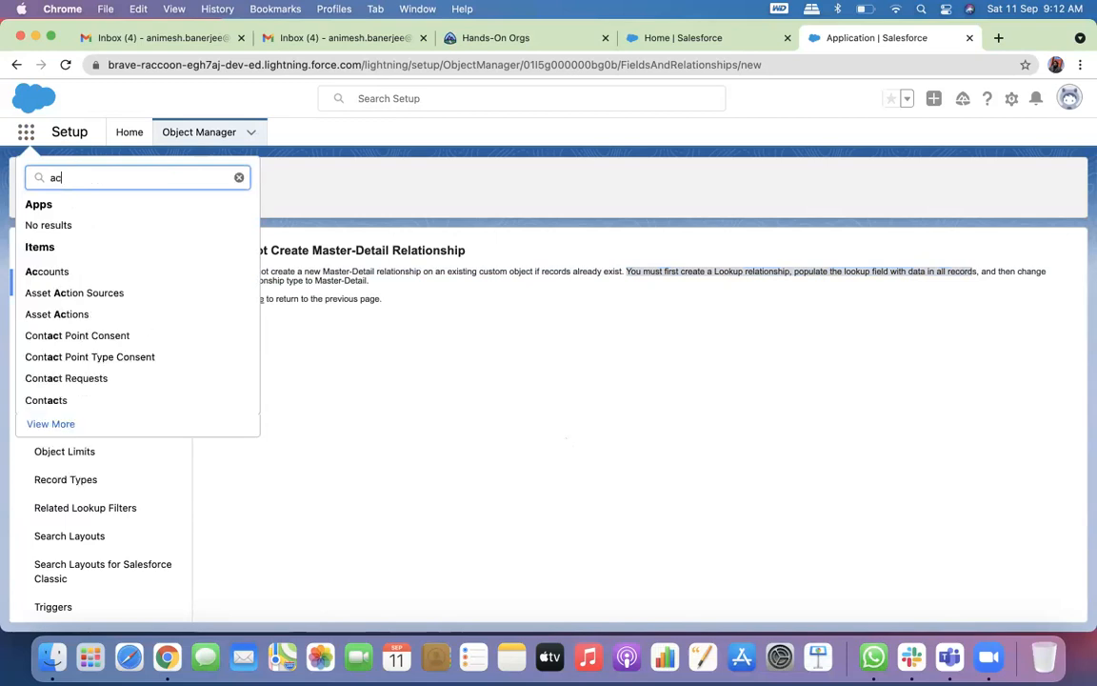
{"action": "left_click", "coordinate": [54, 272]}
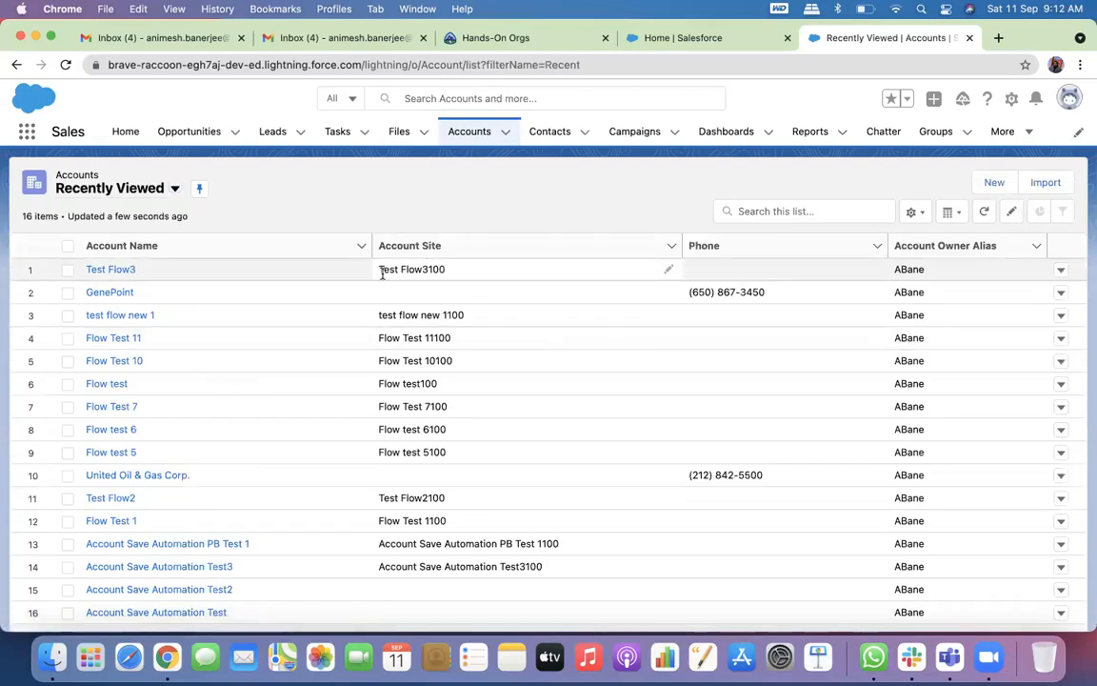
{"action": "left_click", "coordinate": [175, 190]}
{"action": "left_click", "coordinate": [153, 239]}
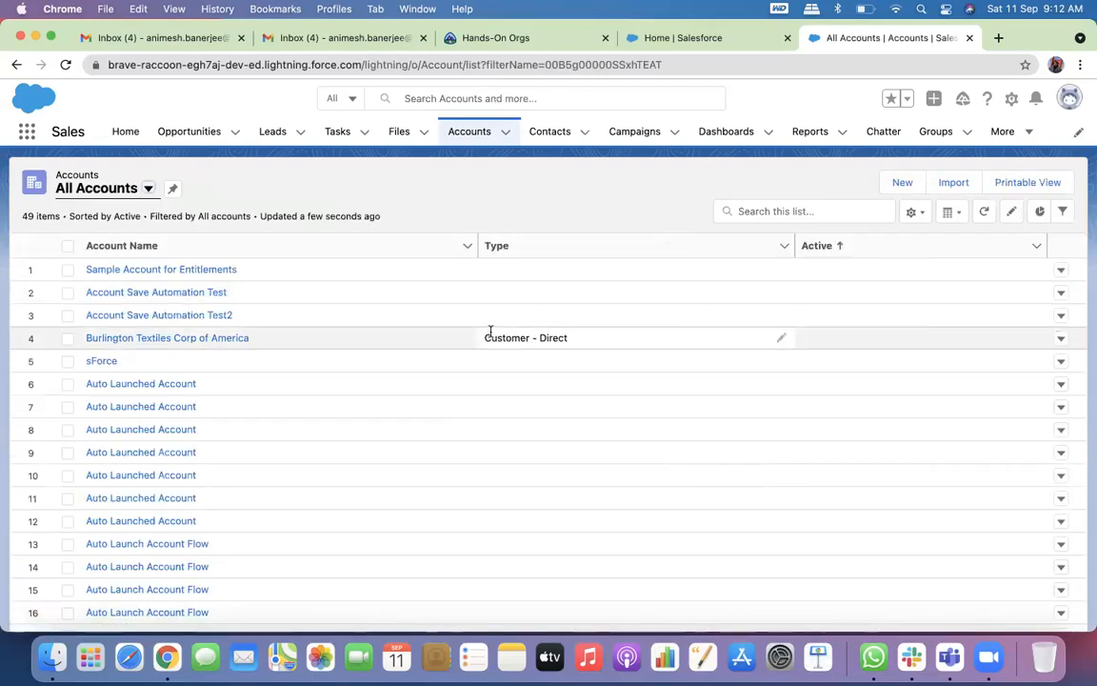
Select all records in the All Accounts view and try to delete Sample Account for Entitlements
{"action": "left_click", "coordinate": [67, 247]}
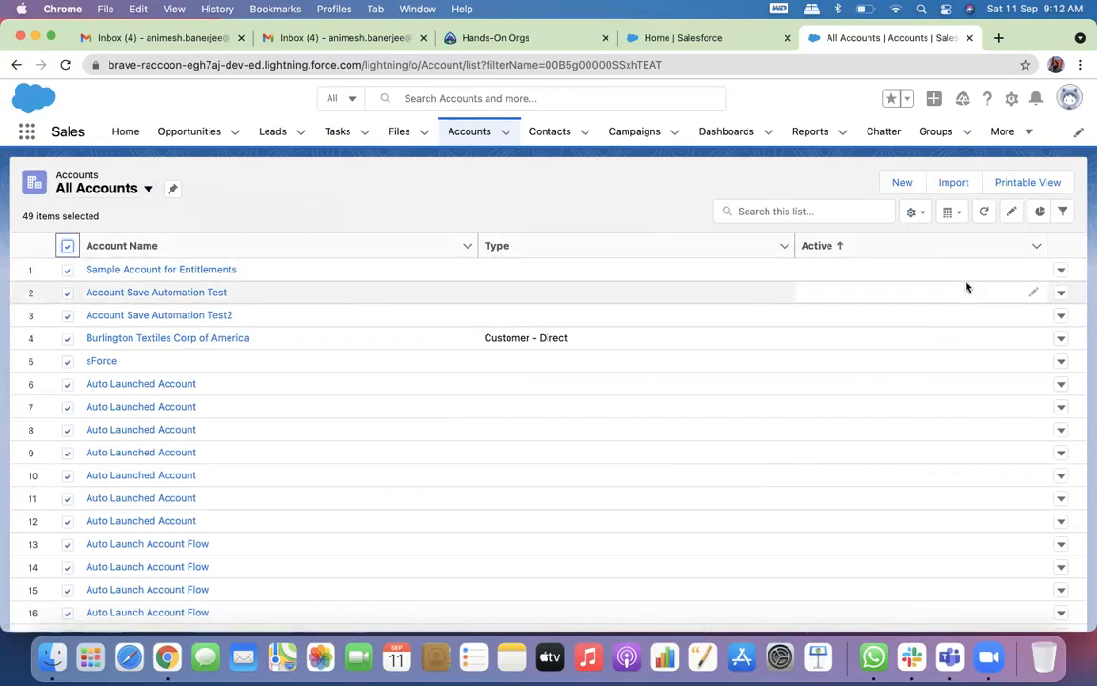
{"action": "left_click", "coordinate": [1059, 271]}
{"action": "left_click", "coordinate": [1009, 325]}
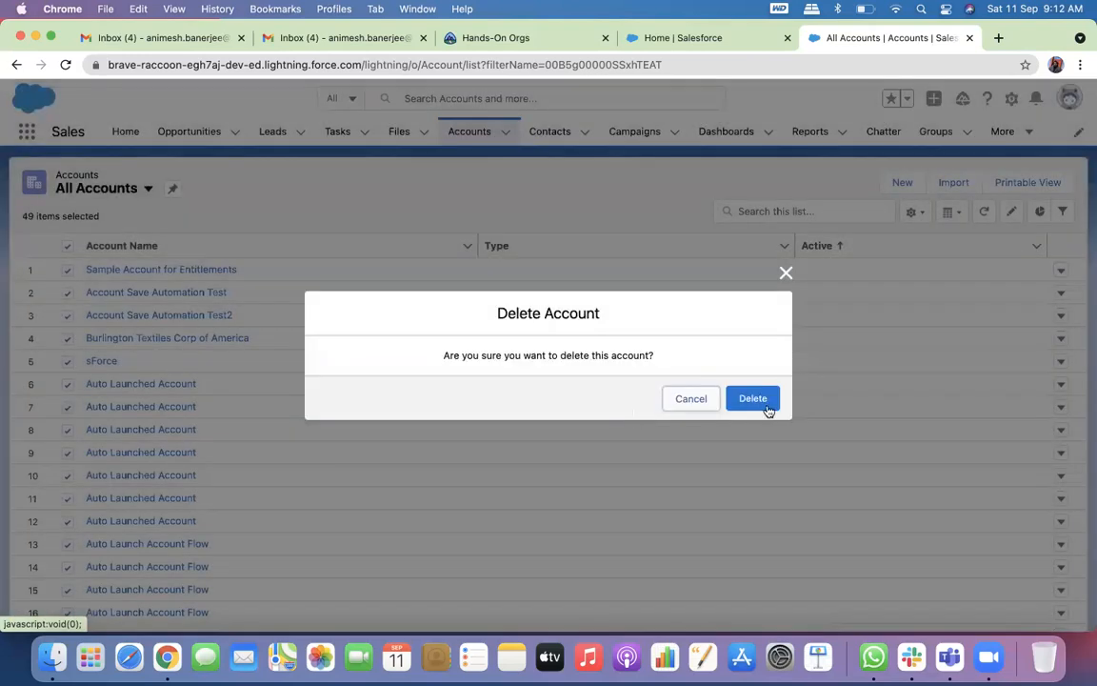
{"action": "left_click", "coordinate": [761, 400]}
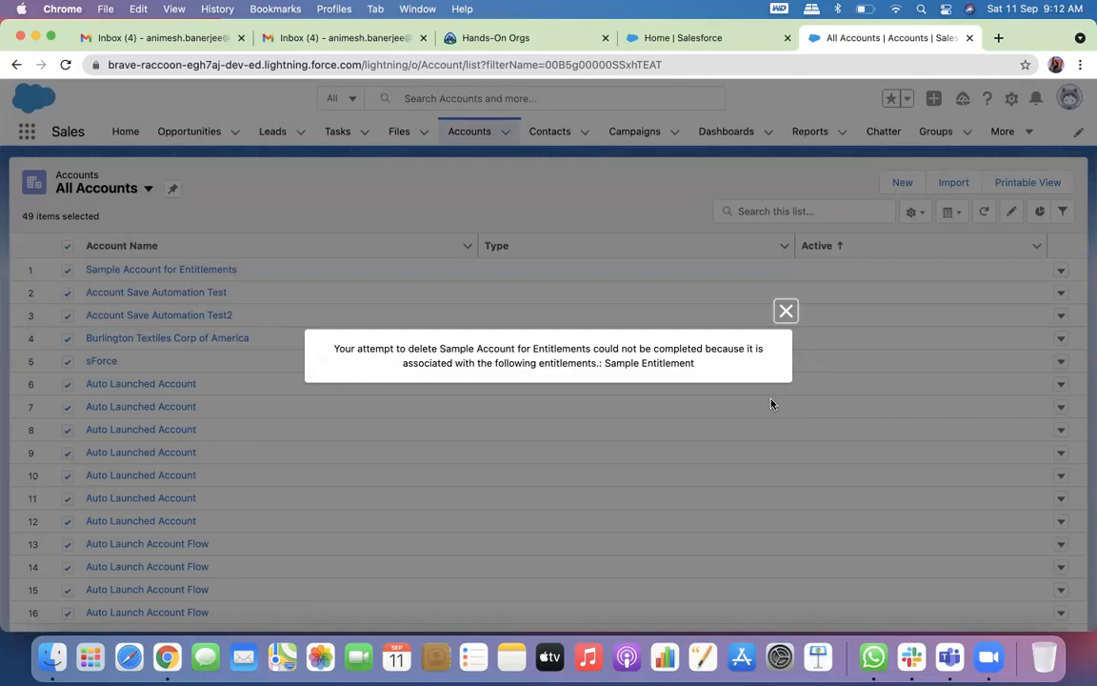
{"action": "left_click", "coordinate": [785, 311]}
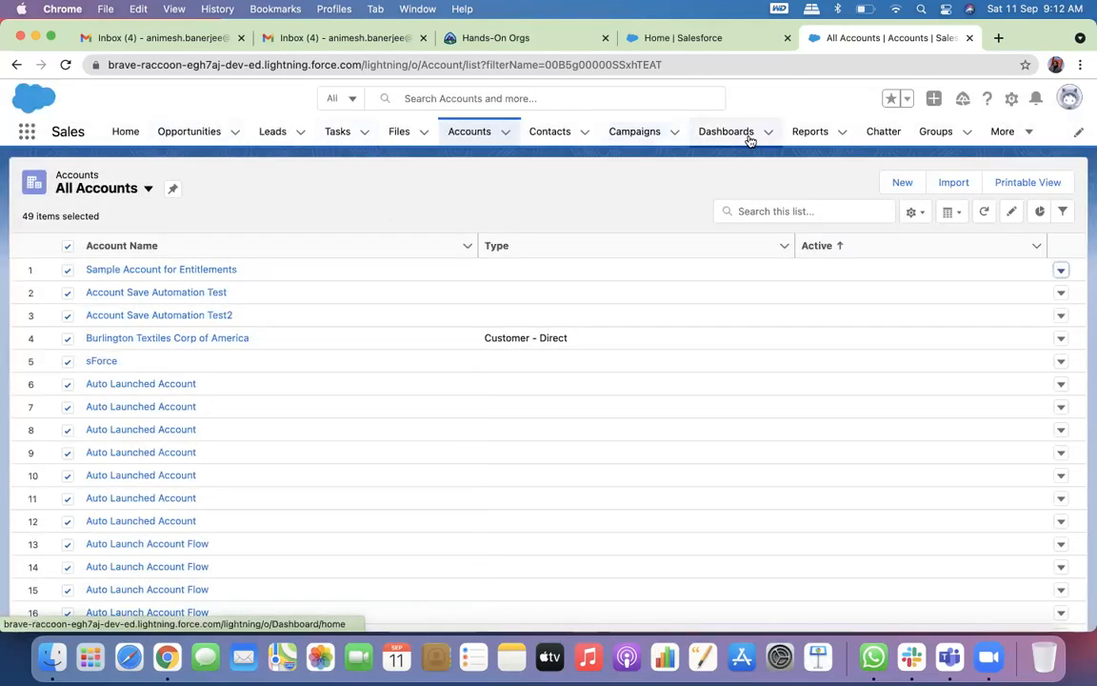
Delete the only Application record from the All view of the Applications list
{"action": "left_click", "coordinate": [1028, 134]}
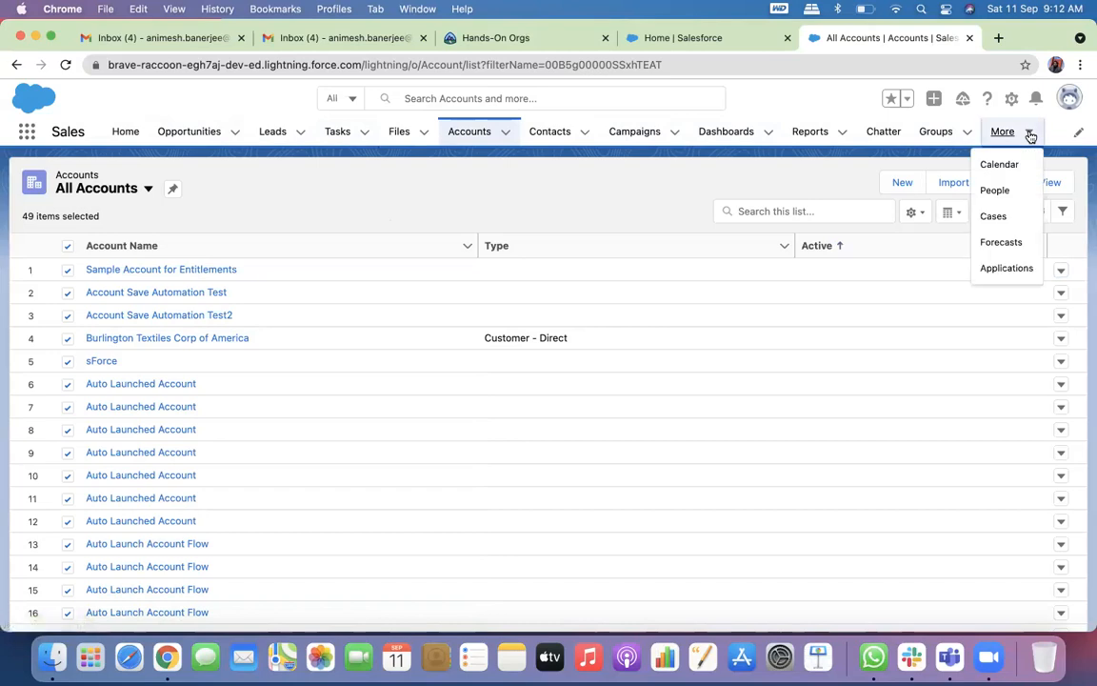
{"action": "left_click", "coordinate": [1002, 269]}
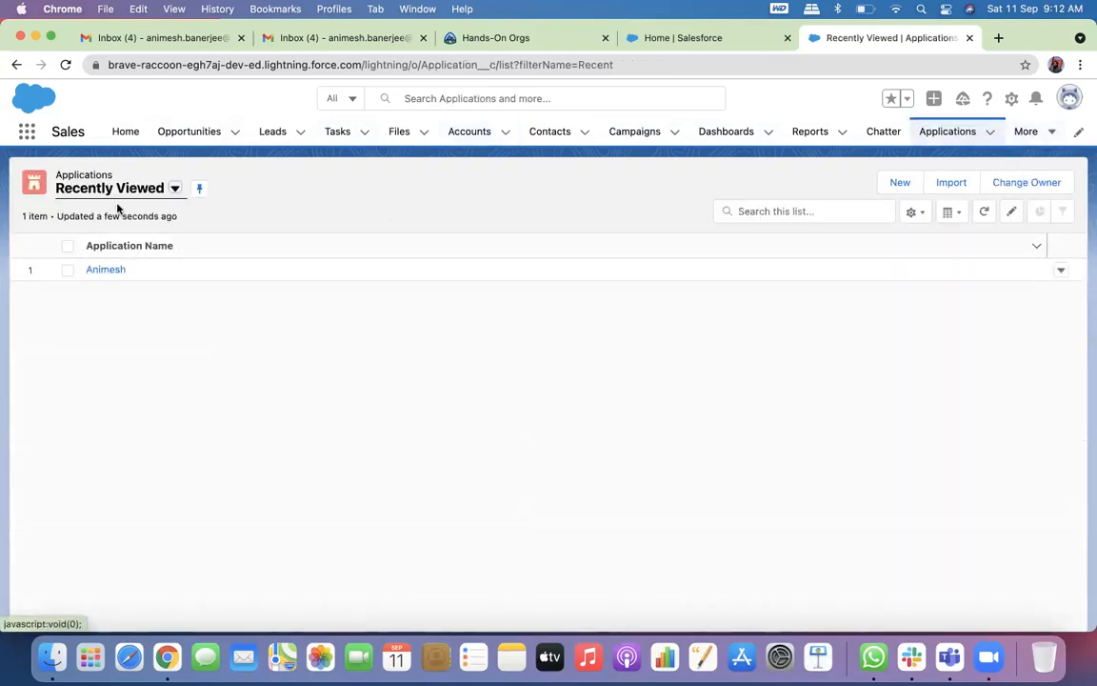
{"action": "left_click", "coordinate": [174, 190]}
{"action": "left_click", "coordinate": [115, 238]}
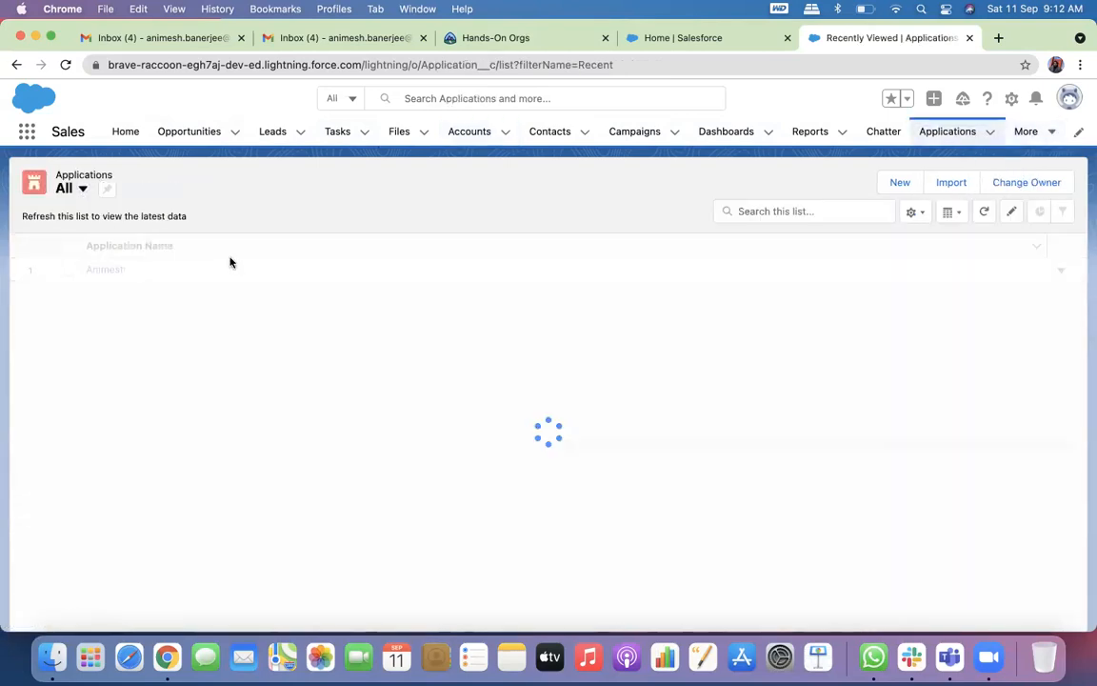
{"action": "left_click", "coordinate": [66, 270]}
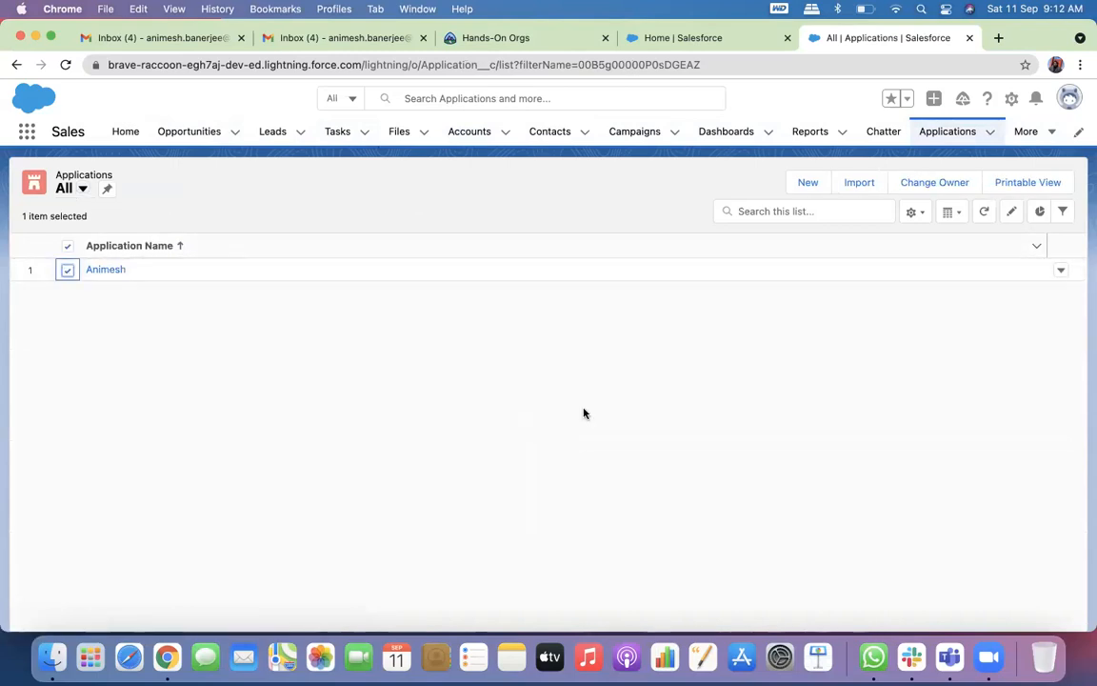
{"action": "left_click", "coordinate": [1061, 271]}
{"action": "left_click", "coordinate": [1018, 323]}
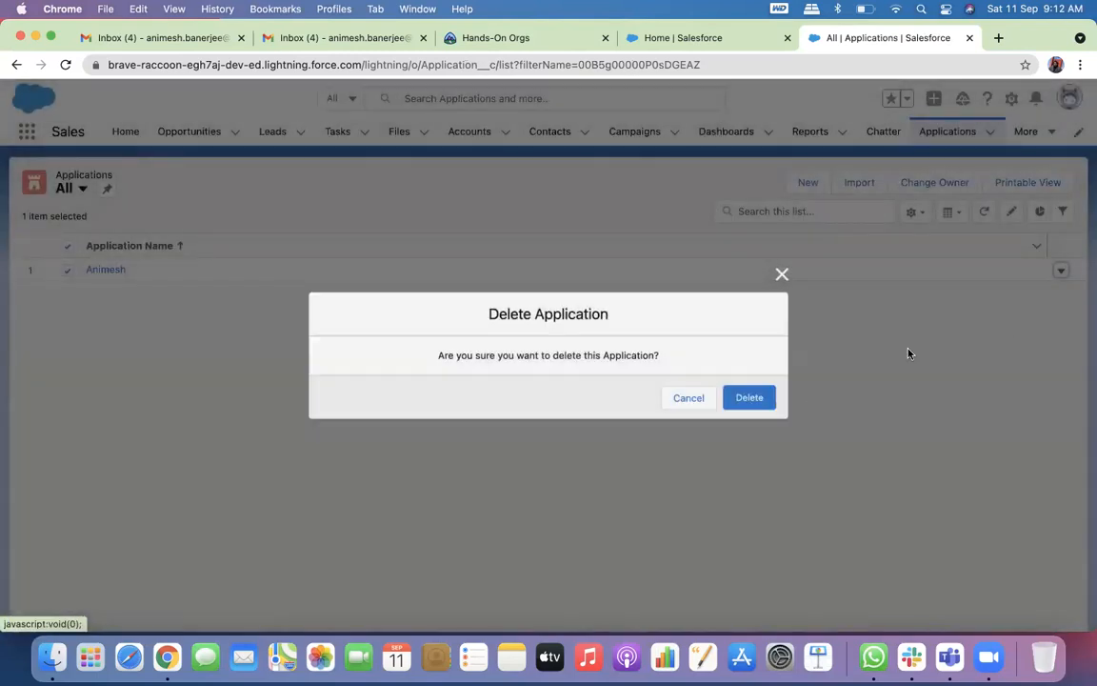
{"action": "left_click", "coordinate": [760, 403]}
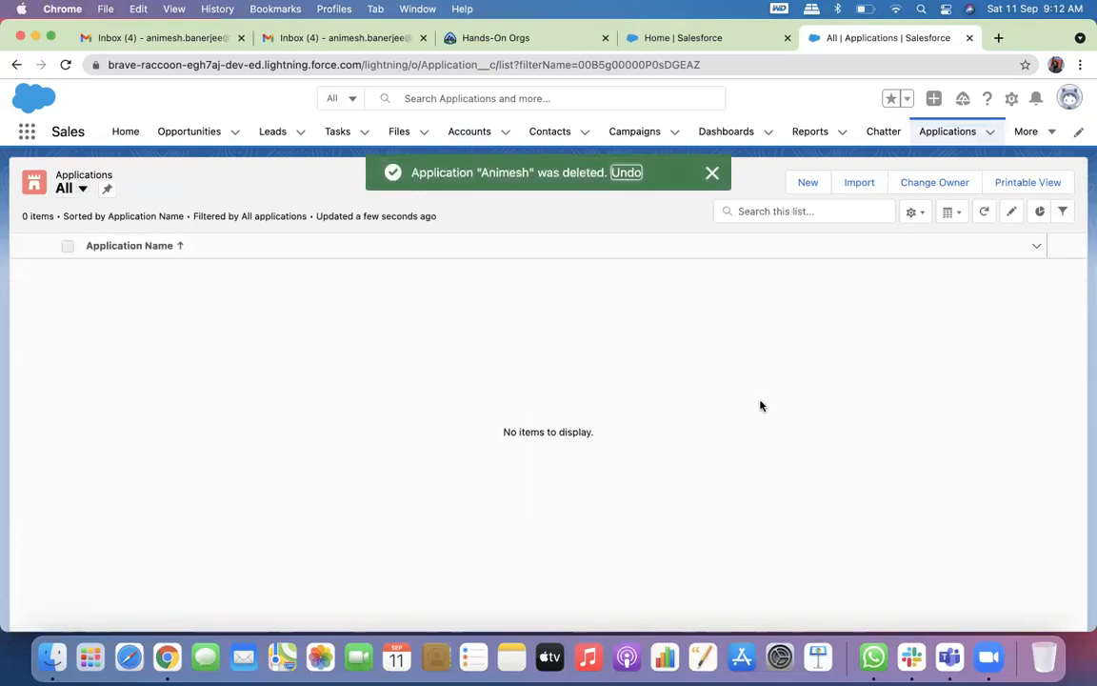
Open the fields and relationships of the Application custom object in Setup
{"action": "left_click", "coordinate": [695, 43]}
{"action": "left_click", "coordinate": [829, 40]}
{"action": "left_click", "coordinate": [1010, 100]}
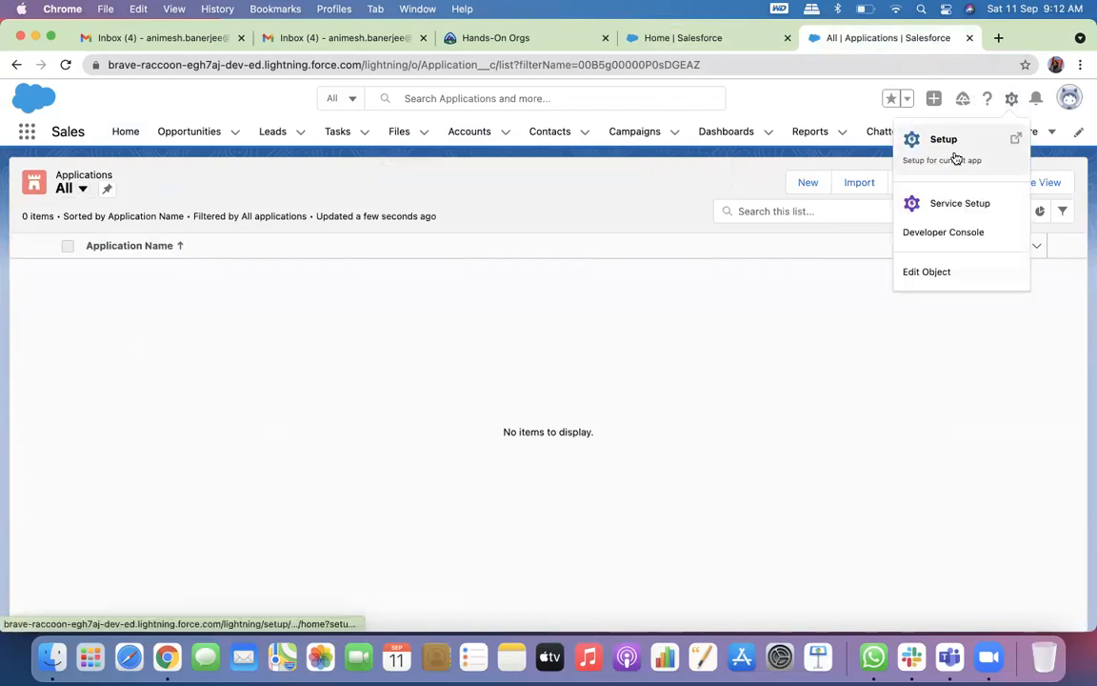
{"action": "left_click", "coordinate": [955, 159]}
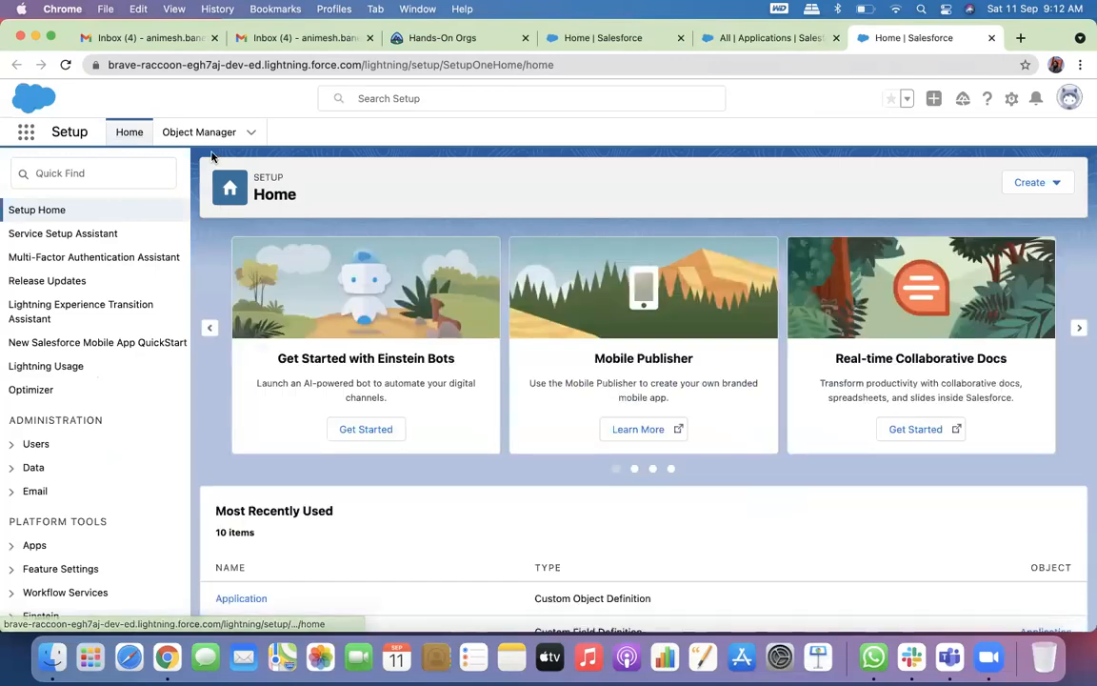
{"action": "left_click", "coordinate": [213, 140]}
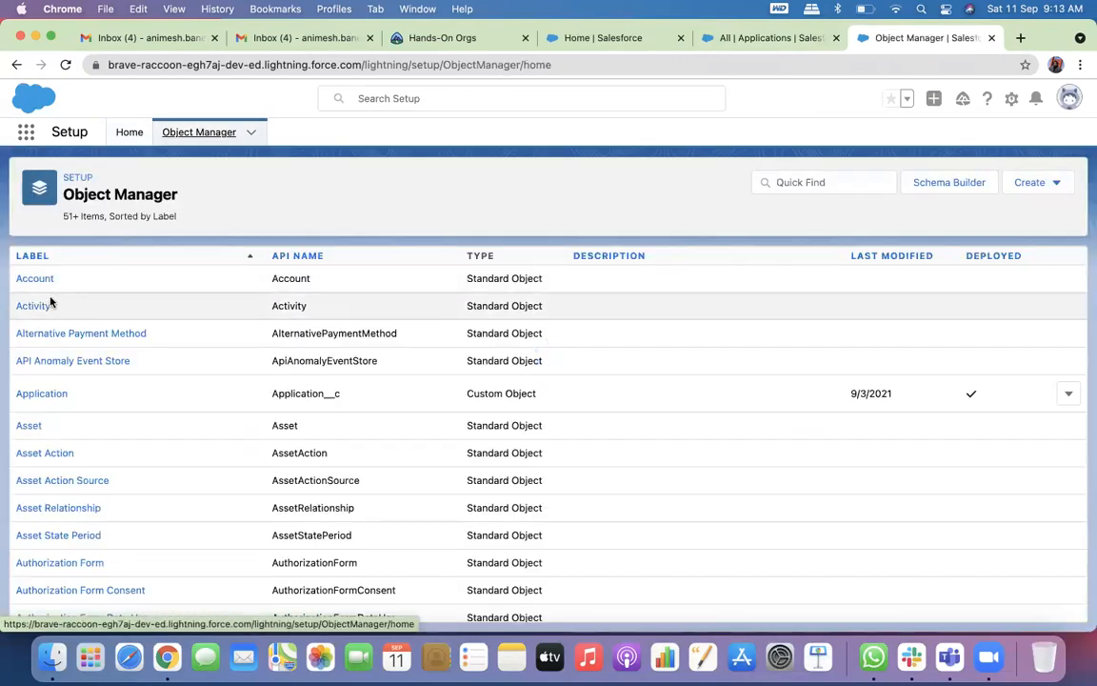
{"action": "left_click", "coordinate": [791, 181]}
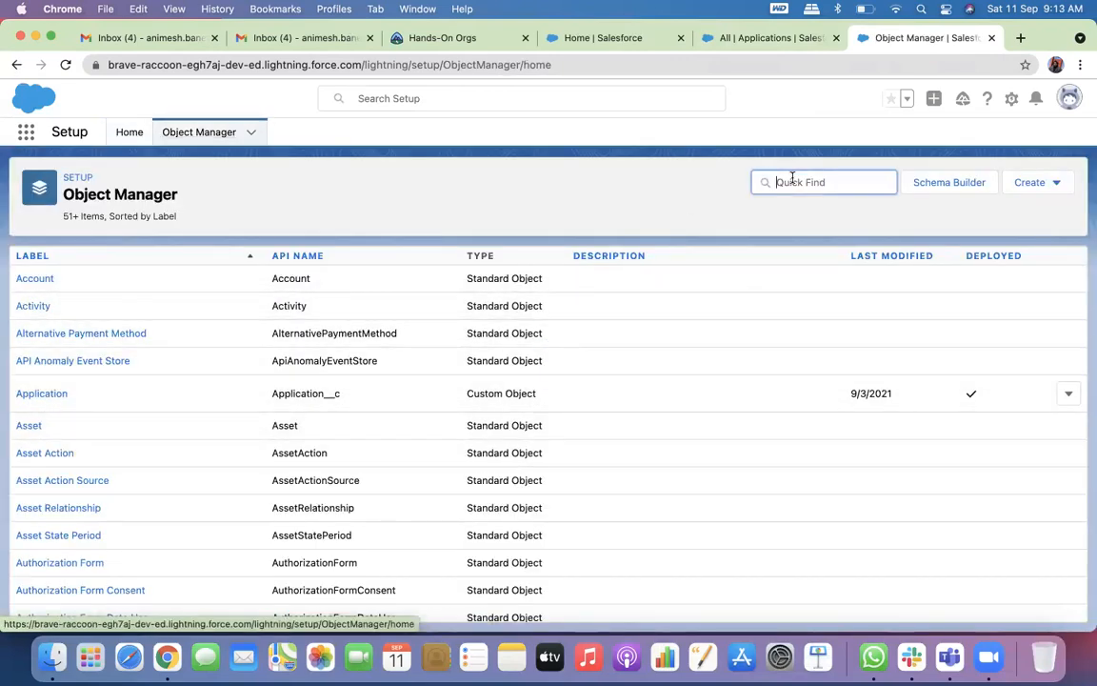
{"action": "left_click", "coordinate": [35, 397]}
{"action": "left_click", "coordinate": [103, 284]}
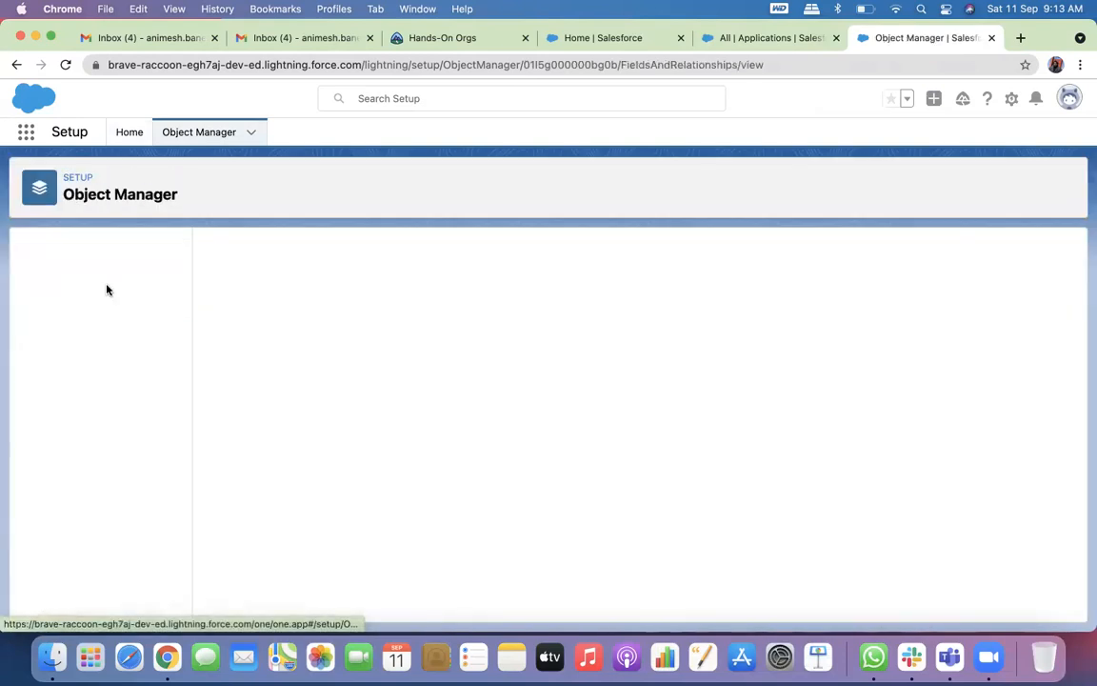
Start a new custom field on the Application object with the Master-Detail Relationship data type
{"action": "left_click", "coordinate": [729, 253]}
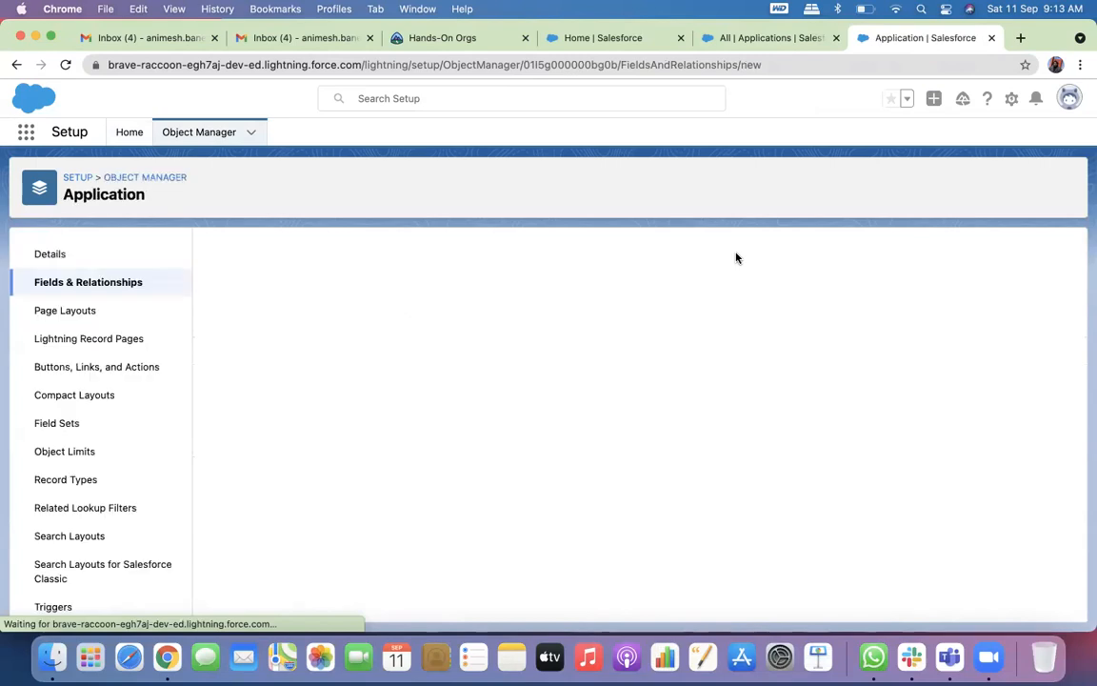
{"action": "scroll", "coordinate": [558, 322], "scroll_direction": "down", "scroll_amount": 2}
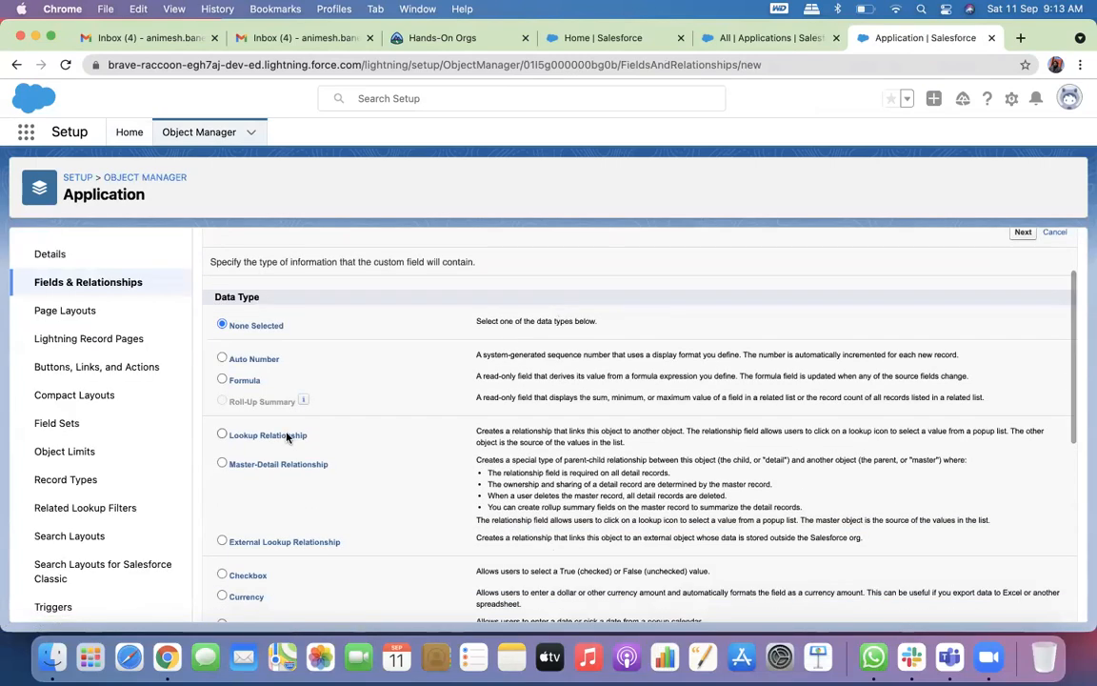
{"action": "left_click", "coordinate": [222, 462]}
{"action": "scroll", "coordinate": [667, 476], "scroll_direction": "down", "scroll_amount": 5}
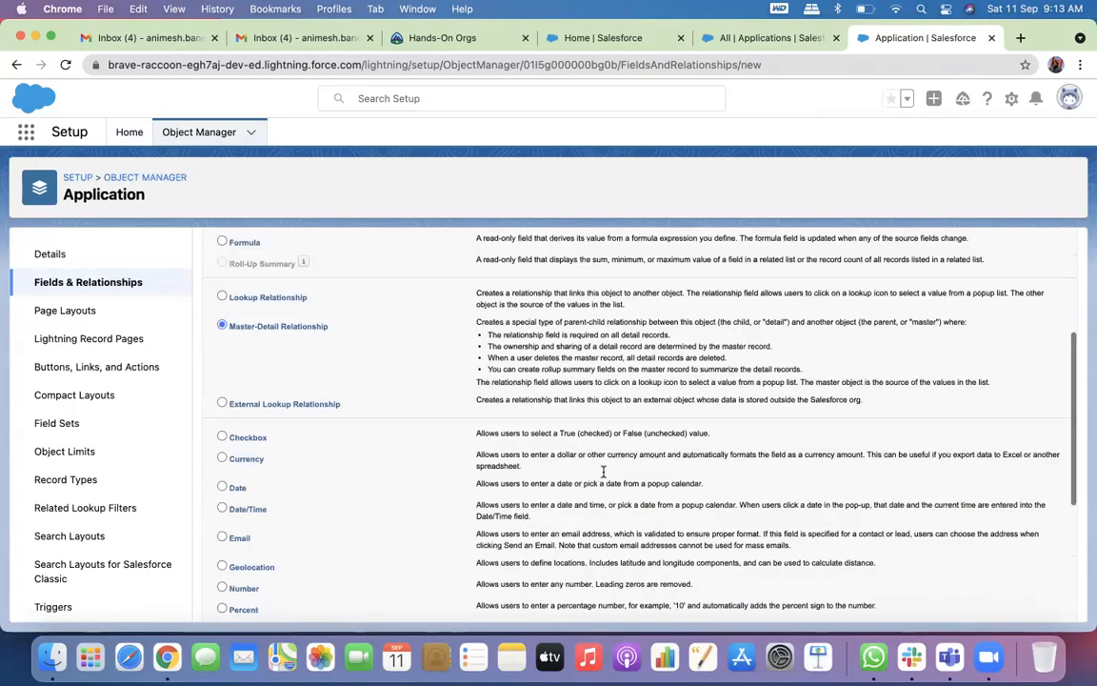
{"action": "left_click", "coordinate": [1023, 603]}
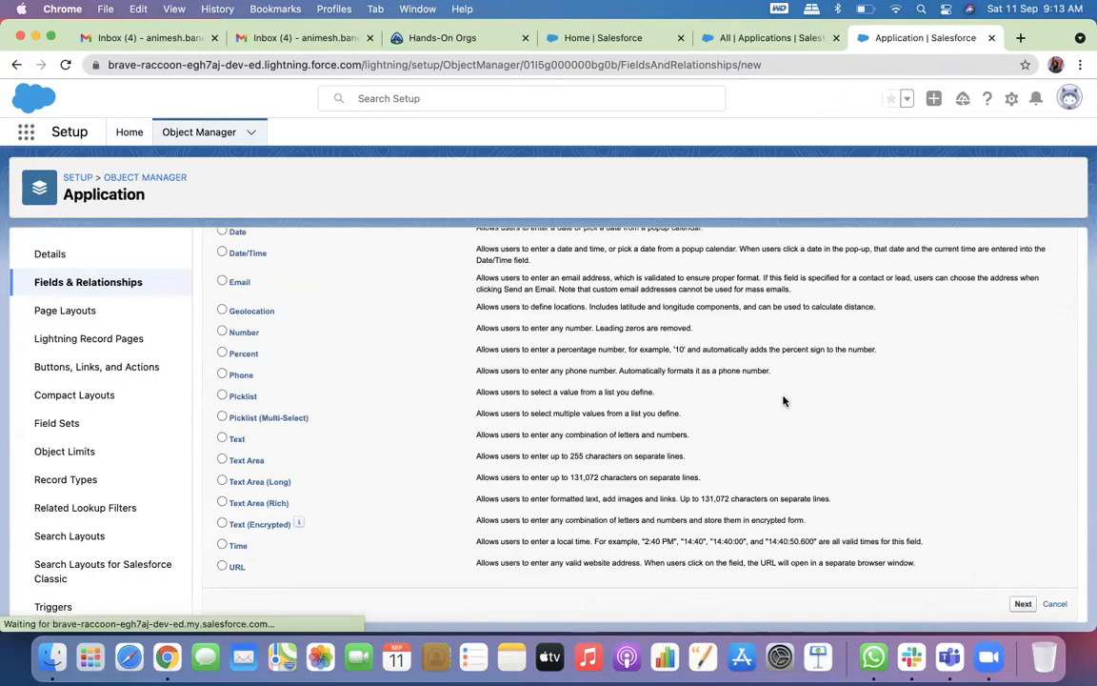
Relate the new field to the Account object, keeping Account as its label and name and the Read/Write sharing setting
{"action": "left_click", "coordinate": [499, 388]}
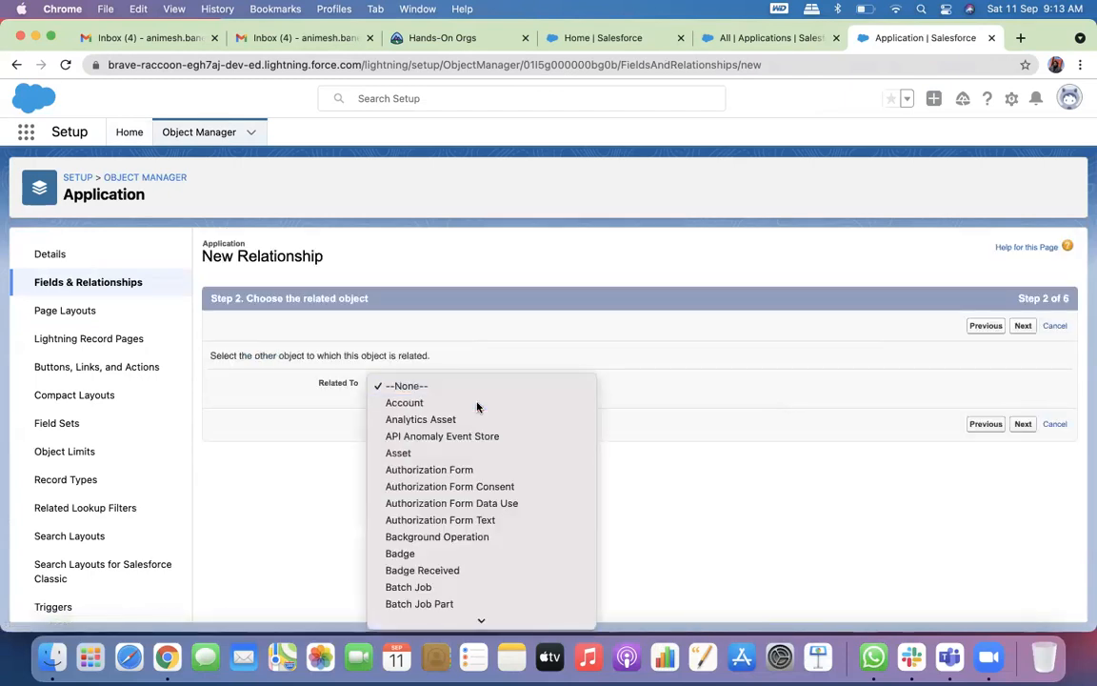
{"action": "left_click", "coordinate": [477, 402]}
{"action": "left_click", "coordinate": [1023, 424]}
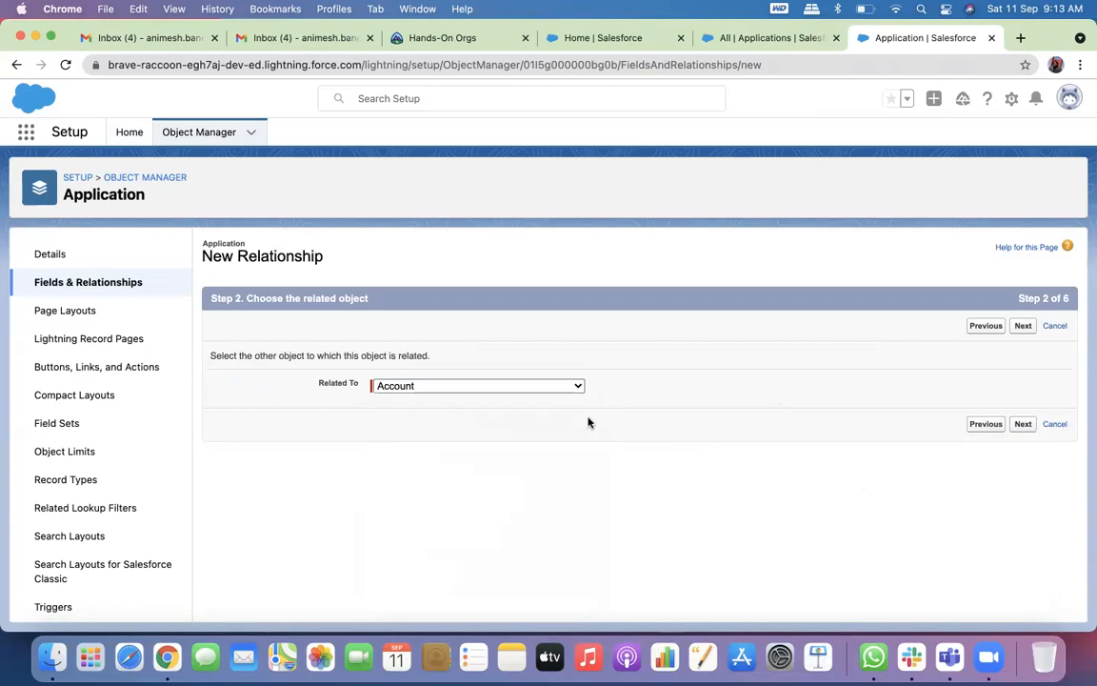
{"action": "left_click", "coordinate": [431, 393]}
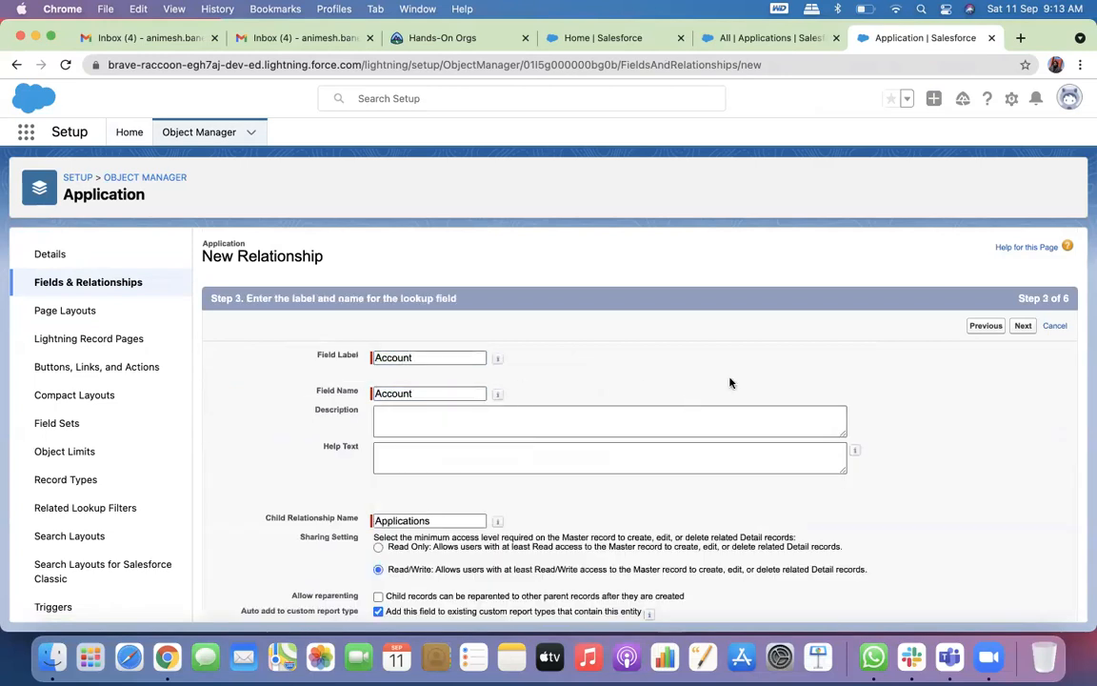
{"action": "left_click", "coordinate": [1020, 326]}
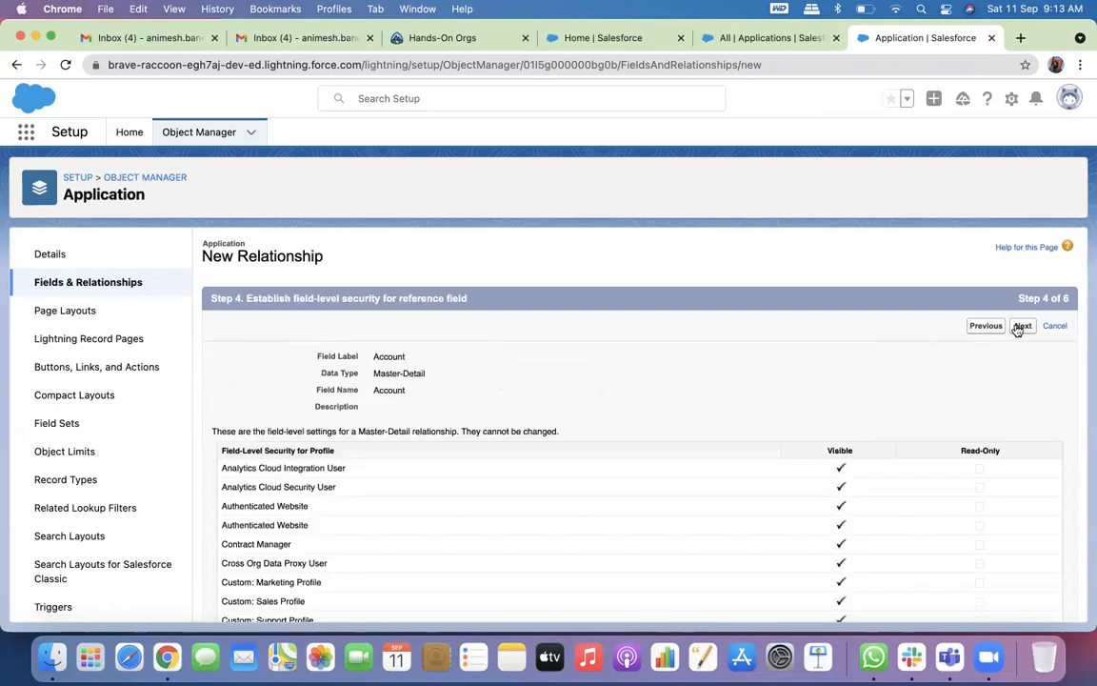
Accept the default field-level security, page layout and Applications related list settings, and save the Master-Detail field
{"action": "left_click", "coordinate": [1020, 326]}
{"action": "left_click", "coordinate": [1020, 325]}
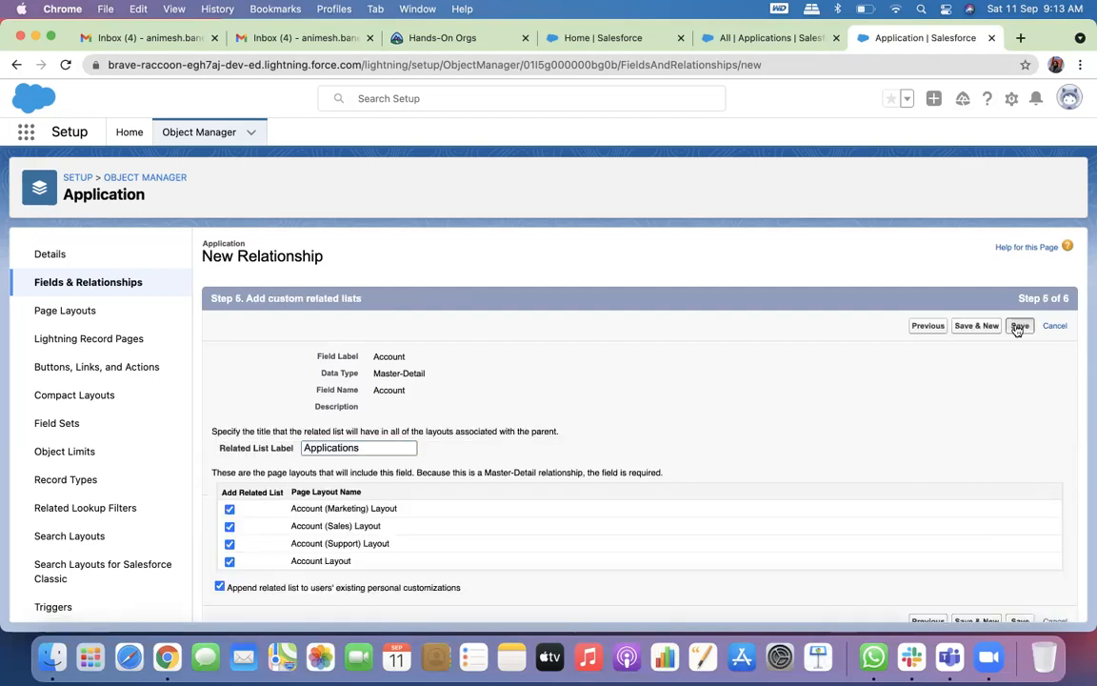
{"action": "left_click", "coordinate": [1017, 327]}
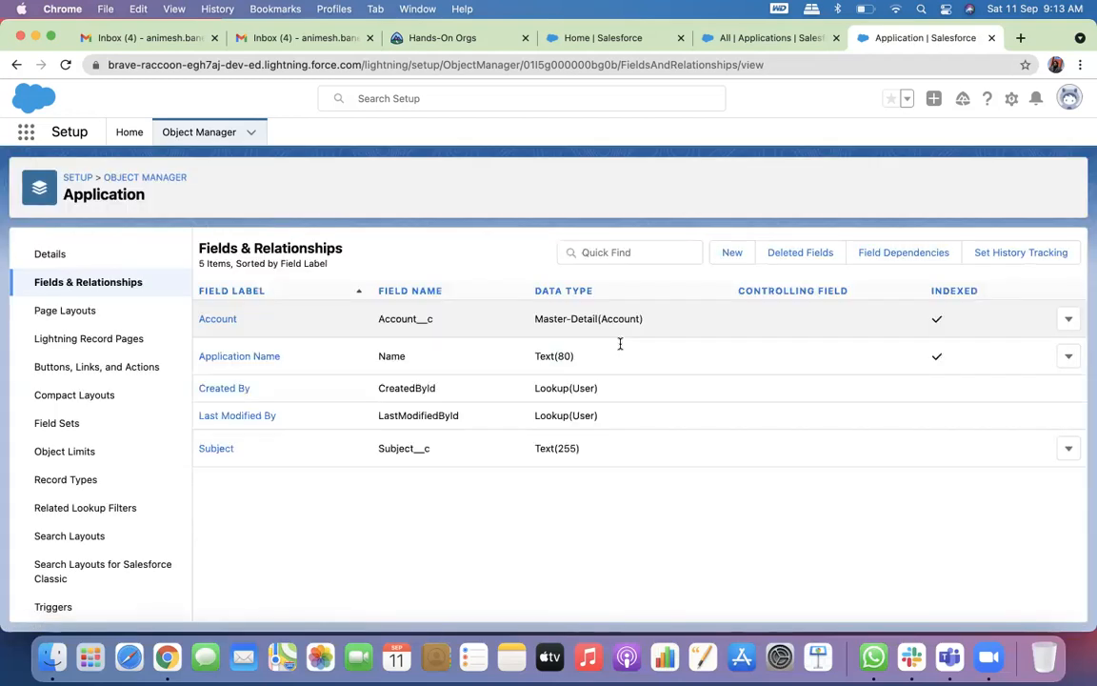
Start another new custom field on the Application object with the Number data type
{"action": "left_click", "coordinate": [729, 257]}
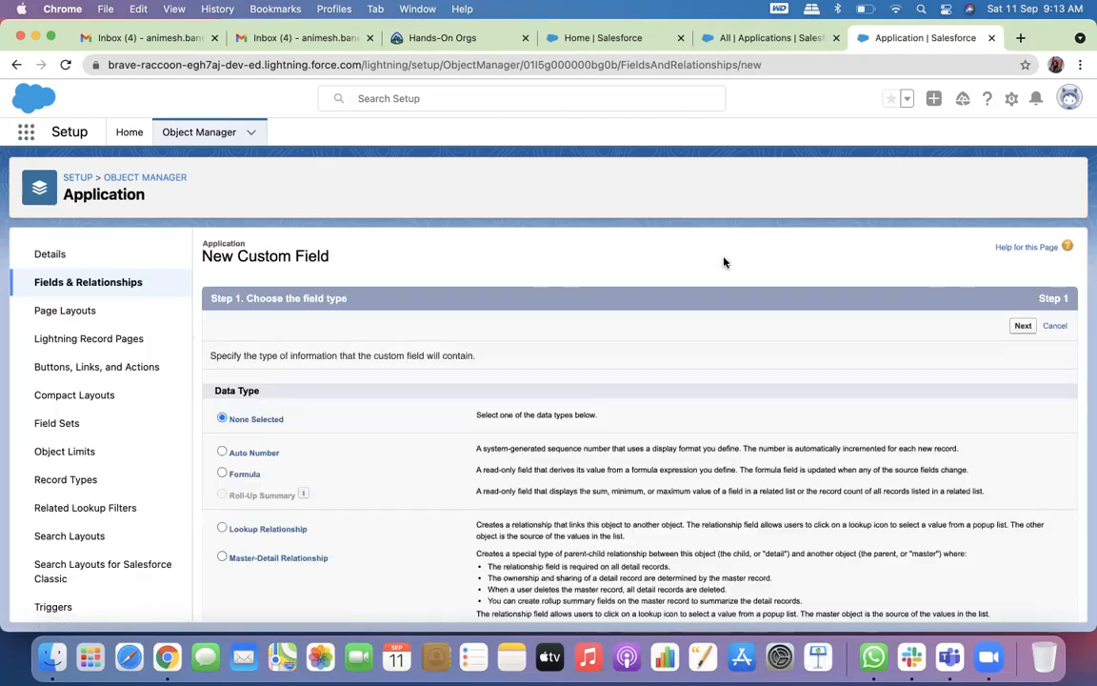
{"action": "scroll", "coordinate": [481, 416], "scroll_direction": "down", "scroll_amount": 2}
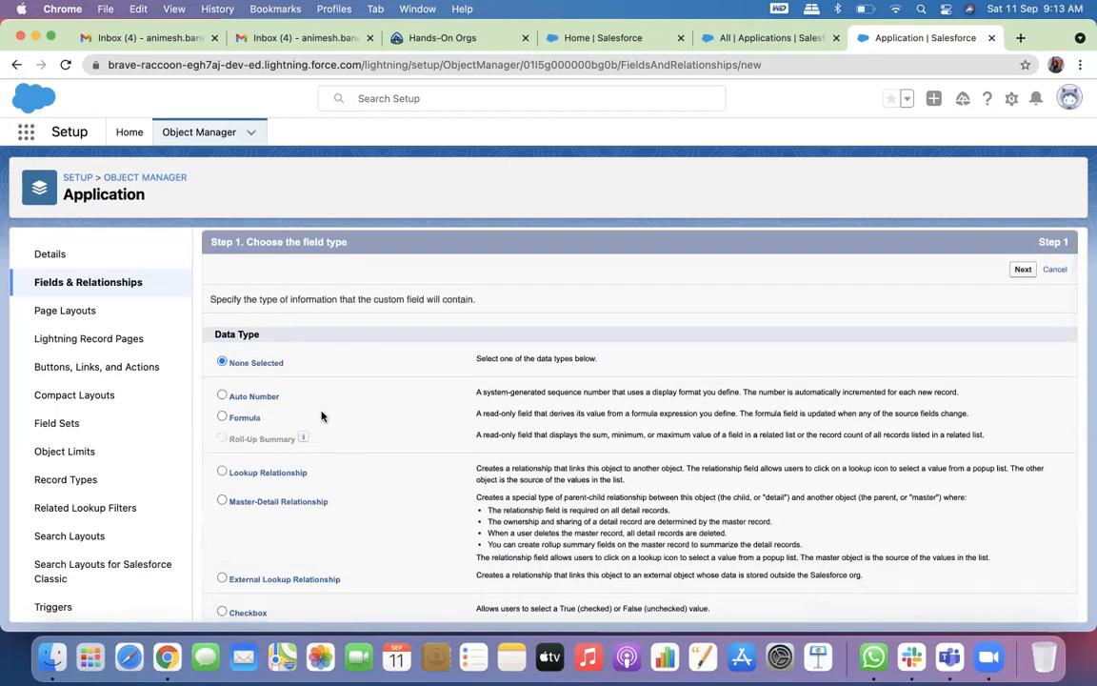
{"action": "scroll", "coordinate": [306, 480], "scroll_direction": "down", "scroll_amount": 8}
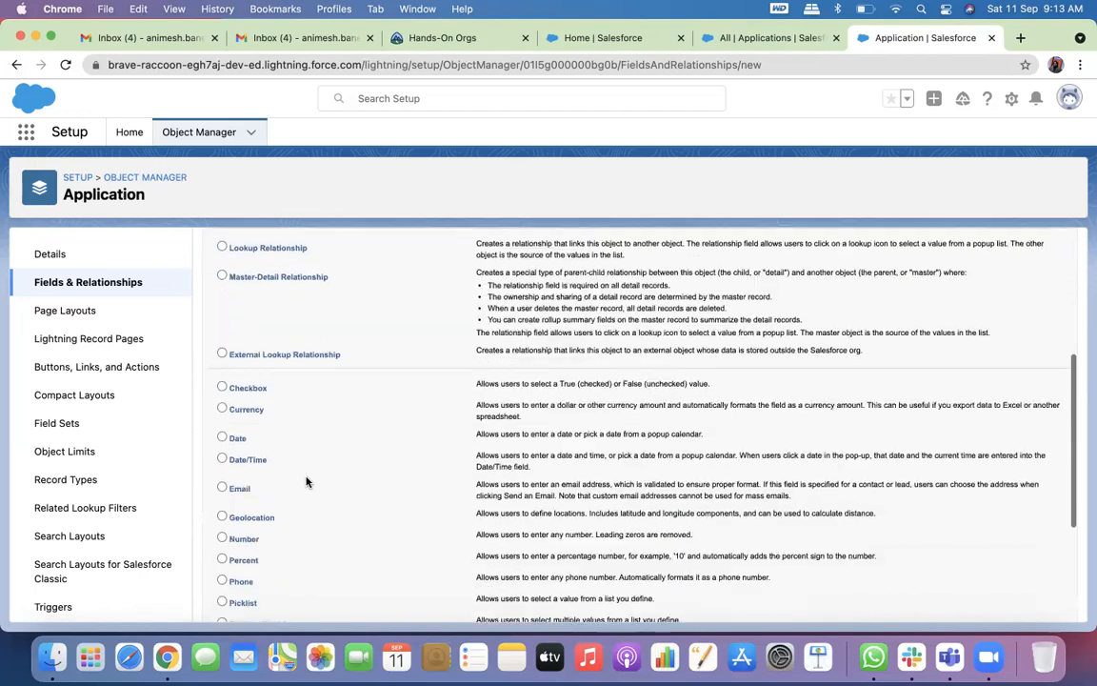
{"action": "left_click", "coordinate": [221, 507]}
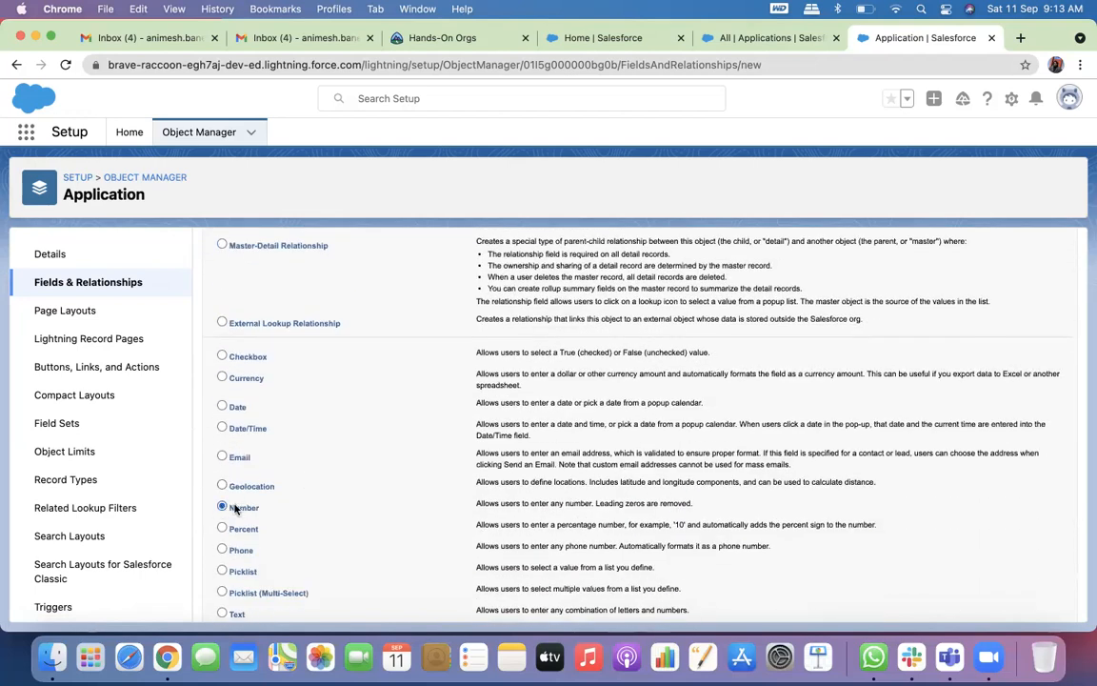
{"action": "scroll", "coordinate": [464, 527], "scroll_direction": "down", "scroll_amount": 5}
{"action": "left_click", "coordinate": [1022, 604]}
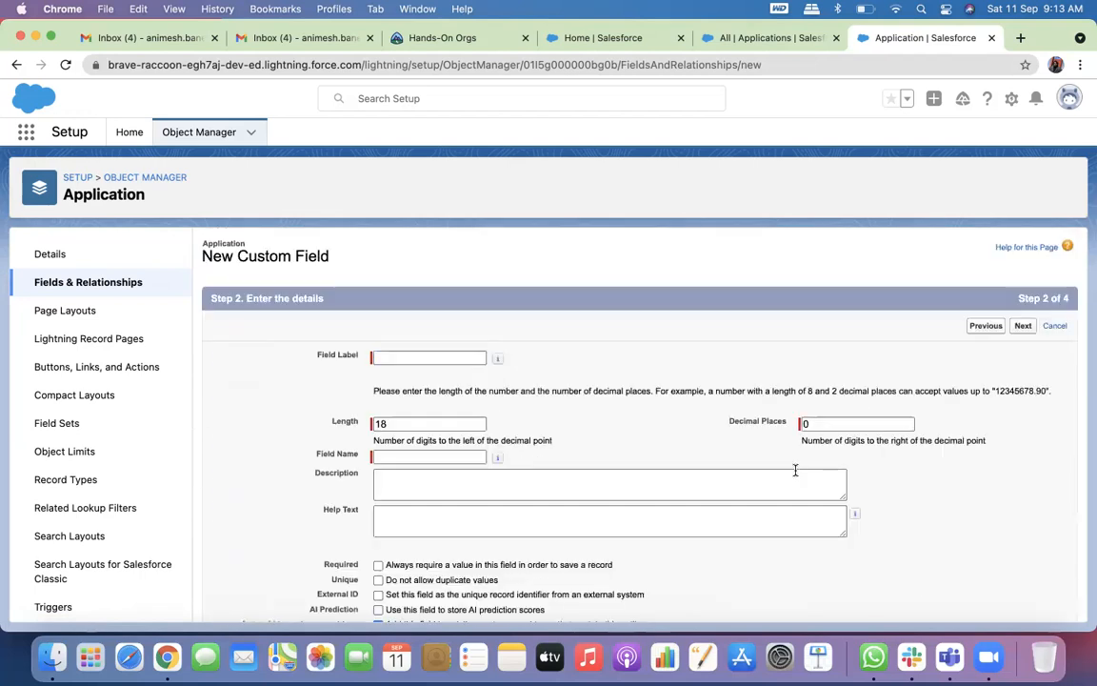
Label and name the number field Amount, with a length of 18 and 0 decimal places
{"action": "left_click", "coordinate": [427, 358]}
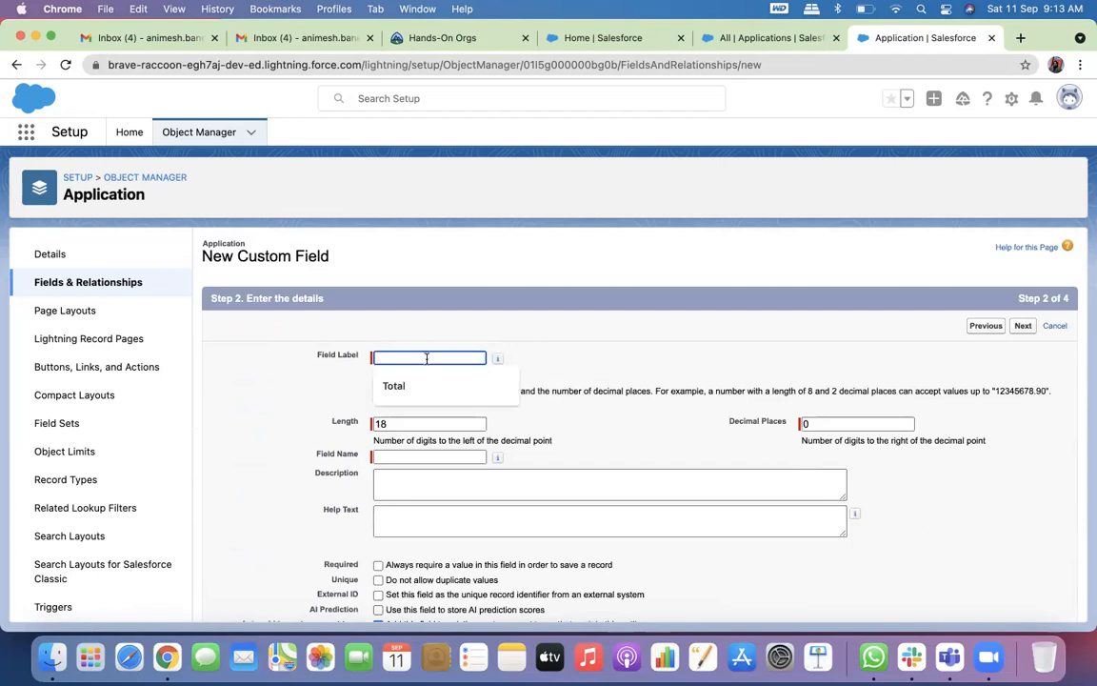
{"action": "type", "text": "Amount"}
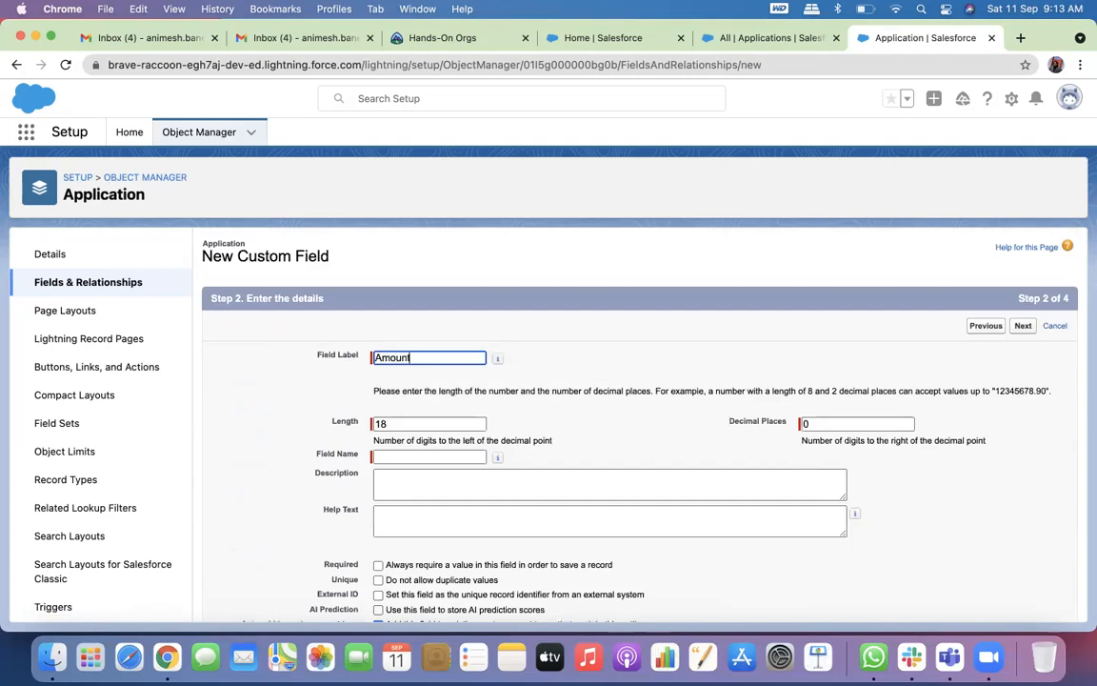
{"action": "left_click", "coordinate": [389, 425]}
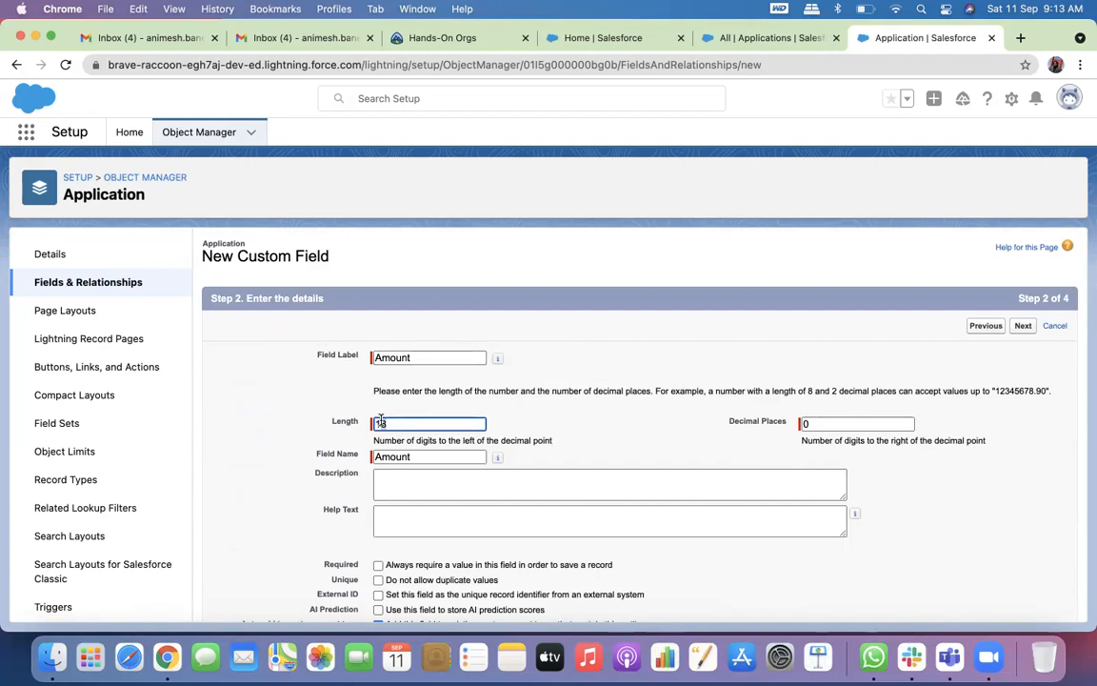
{"action": "key", "text": "BackSpace"}
{"action": "type", "text": "6"}
{"action": "key", "text": "Tab"}
{"action": "type", "text": "2"}
{"action": "left_click", "coordinate": [585, 439]}
{"action": "double_click", "coordinate": [810, 423]}
{"action": "key", "text": "BackSpace"}
{"action": "type", "text": "0"}
{"action": "double_click", "coordinate": [410, 426]}
Accept the default field-level security and Application Layout placement for the Amount field, and save it
{"action": "left_click", "coordinate": [1023, 327]}
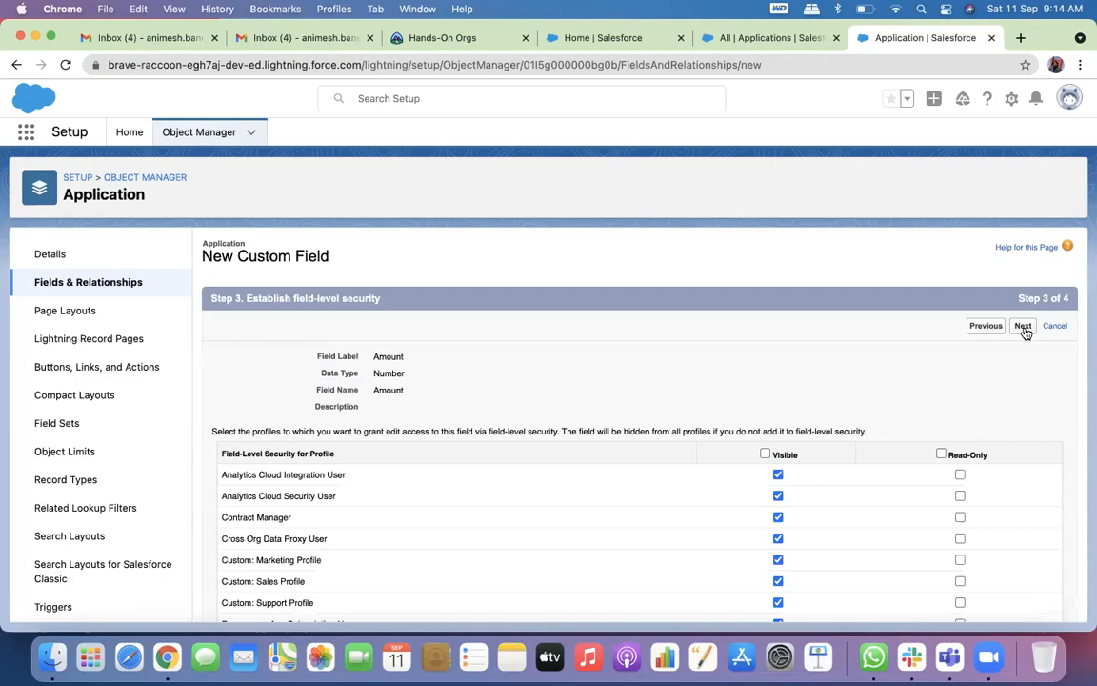
{"action": "left_click", "coordinate": [1022, 327]}
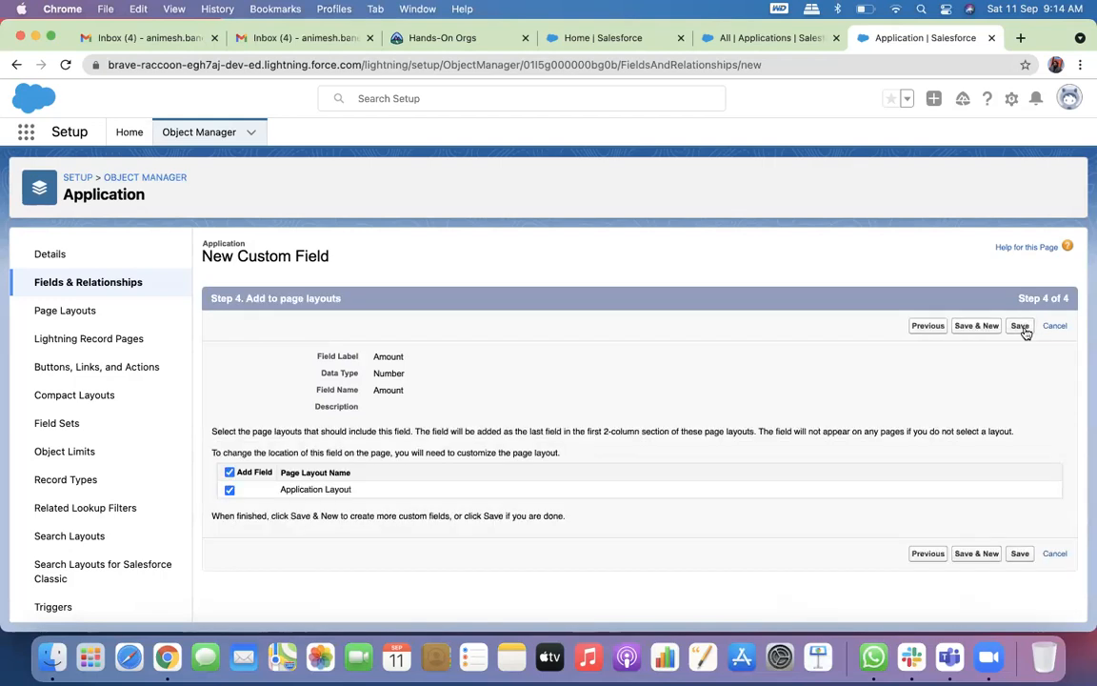
{"action": "left_click", "coordinate": [1020, 326]}
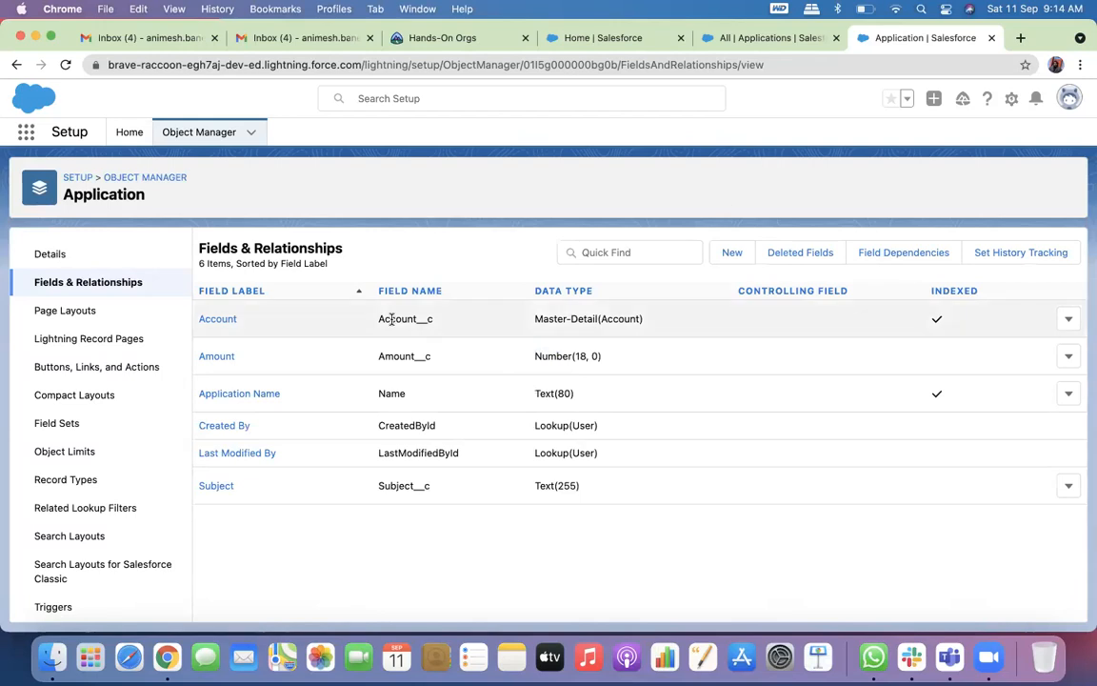
Reload the Applications list and check the New Application form for the Account and Amount fields, leaving without creating a record
{"action": "left_click", "coordinate": [761, 38]}
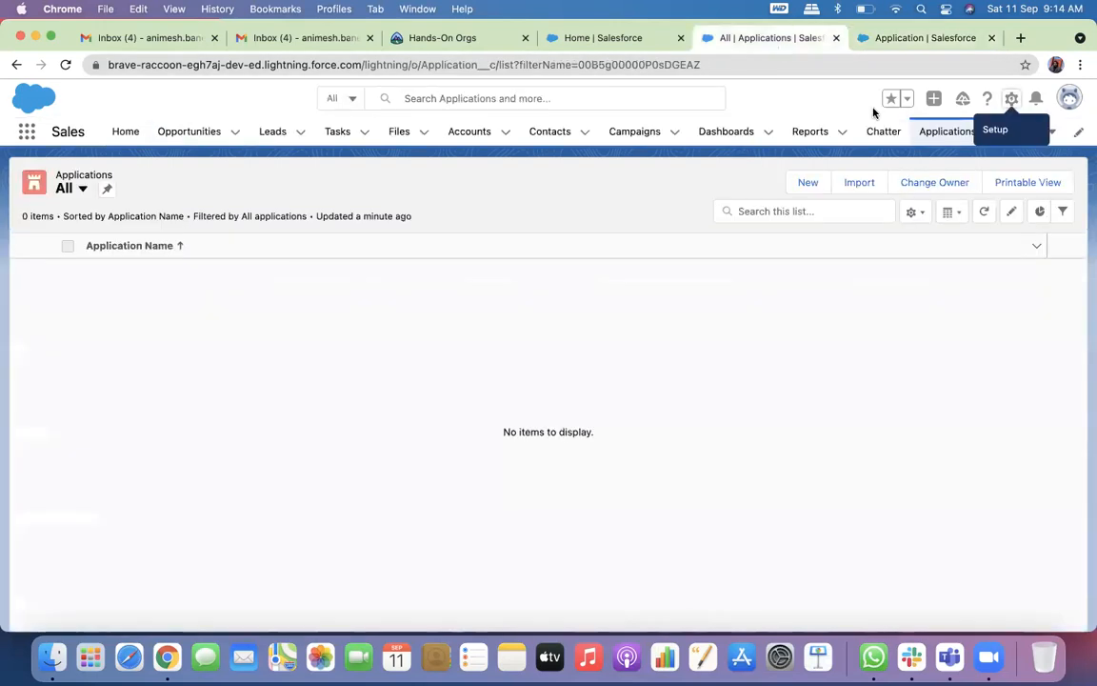
{"action": "left_click", "coordinate": [66, 65]}
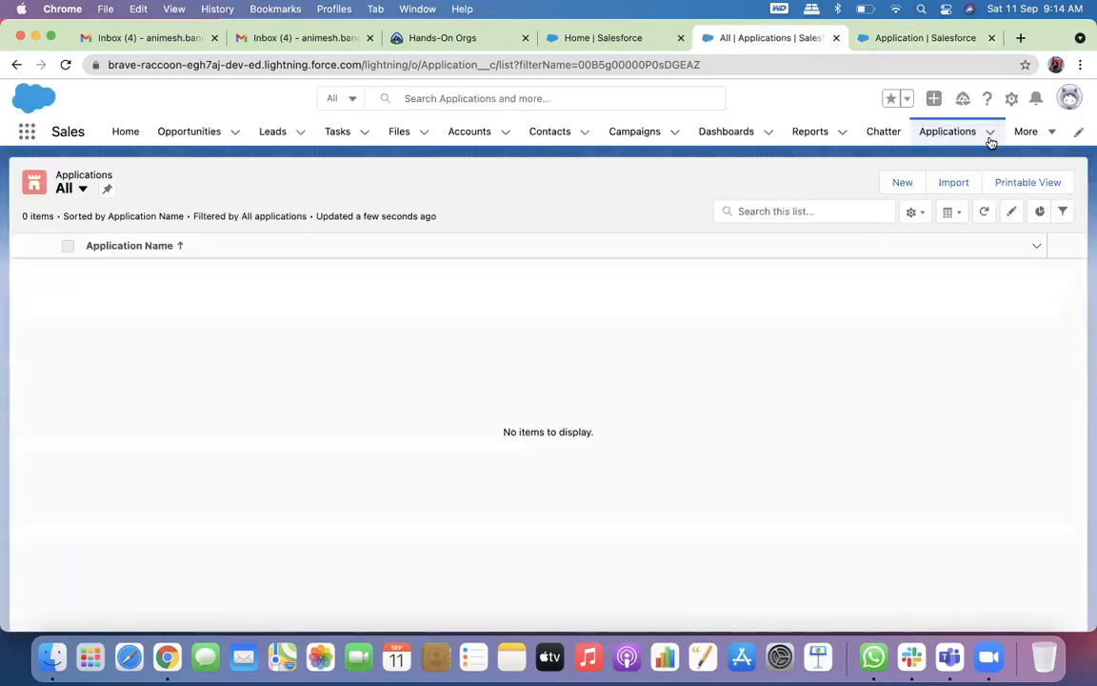
{"action": "left_click", "coordinate": [990, 134]}
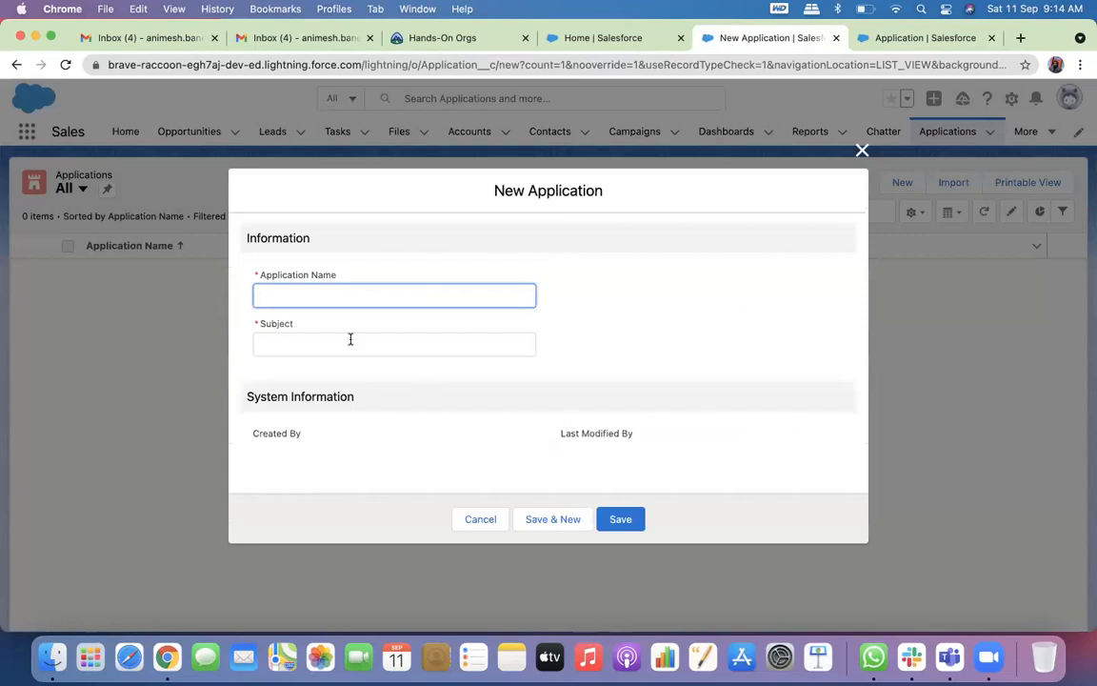
{"action": "left_click", "coordinate": [862, 152]}
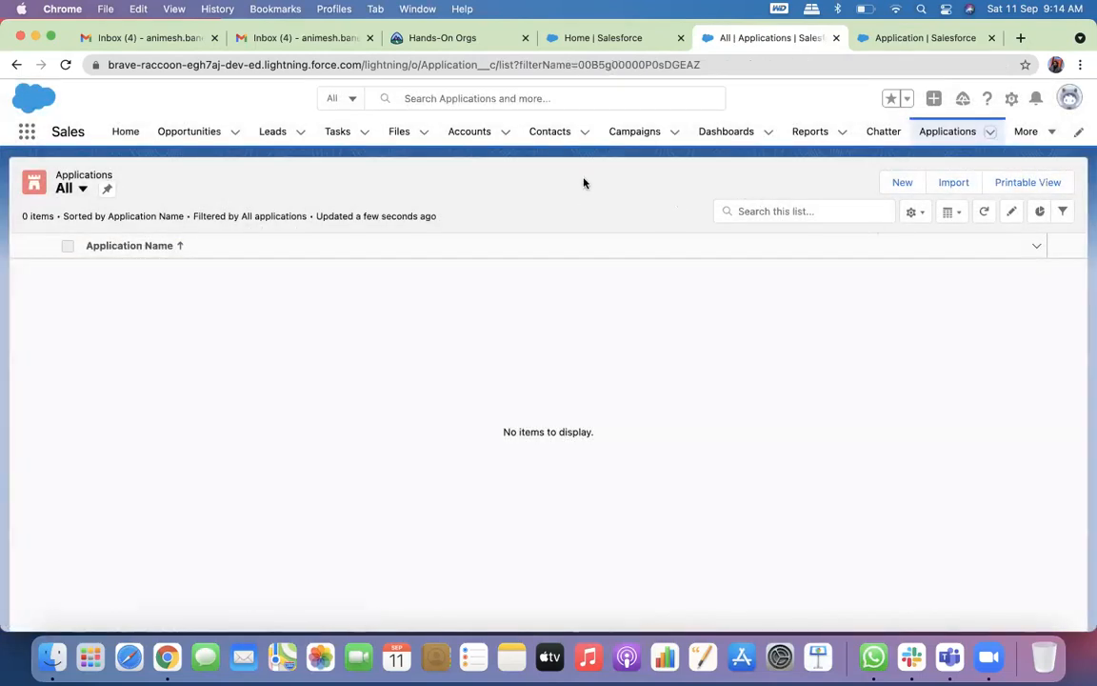
Refresh the Applications list, review the object's fields in Setup, and recheck the New Application form for the added fields
{"action": "left_click", "coordinate": [66, 65]}
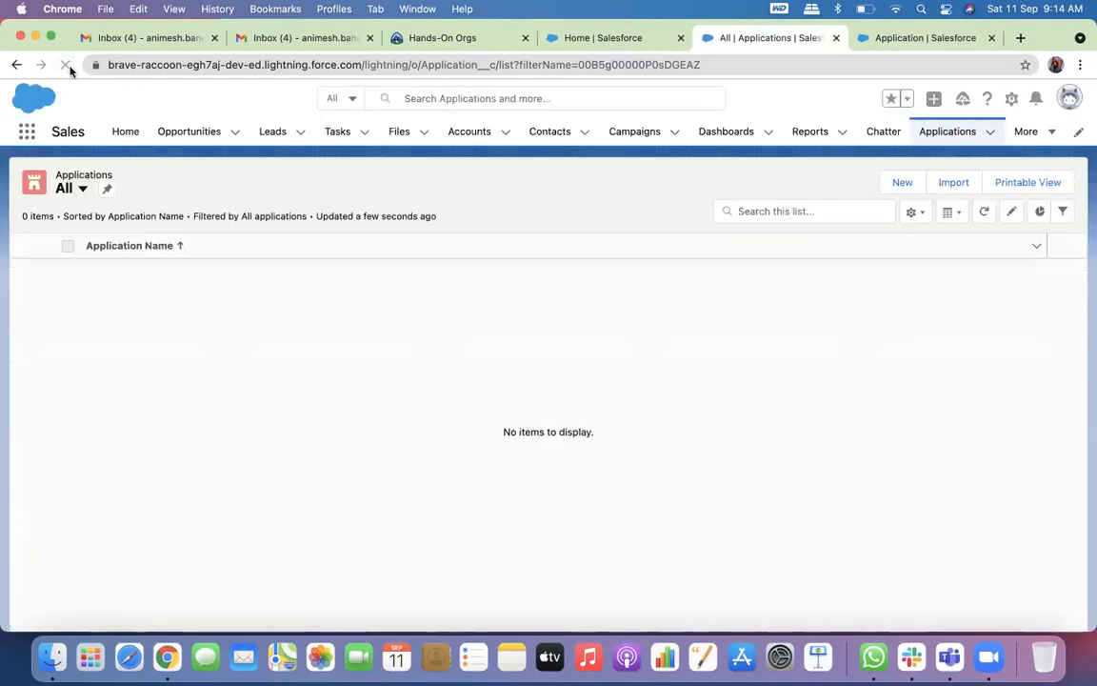
{"action": "left_click", "coordinate": [67, 65]}
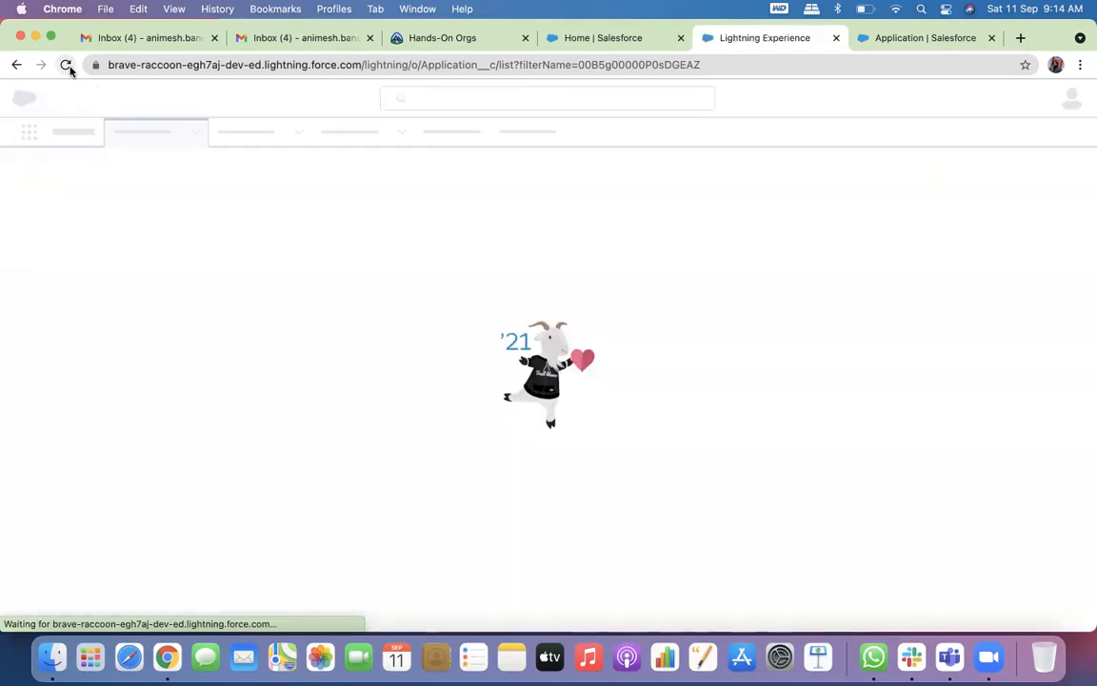
{"action": "left_click", "coordinate": [929, 38]}
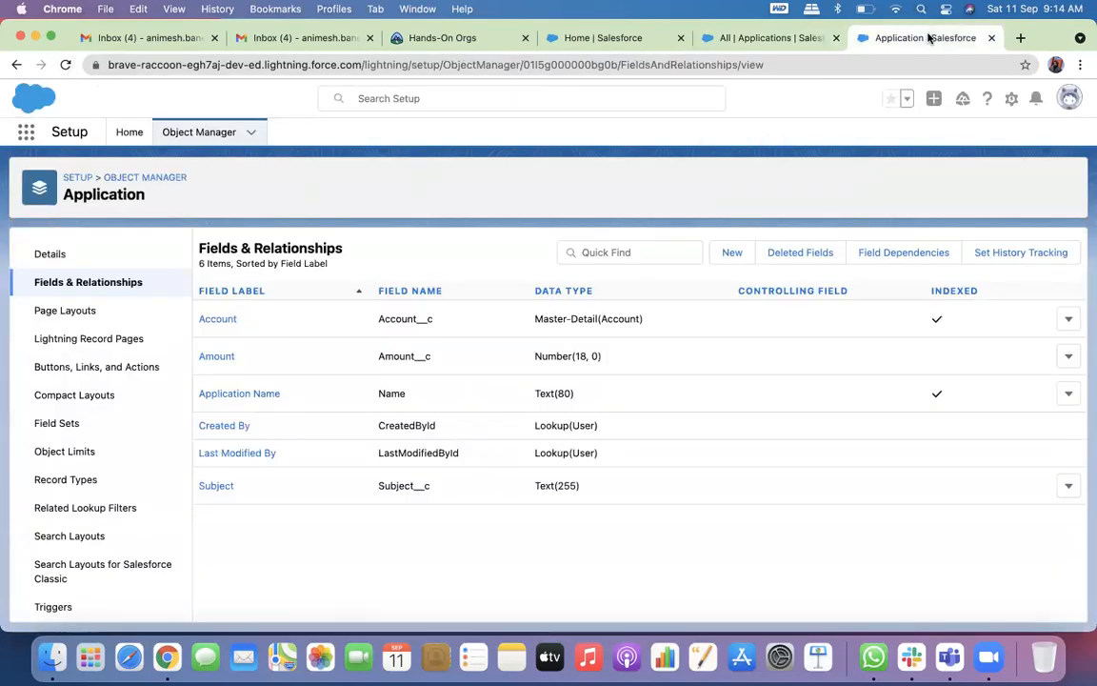
{"action": "left_click", "coordinate": [810, 38]}
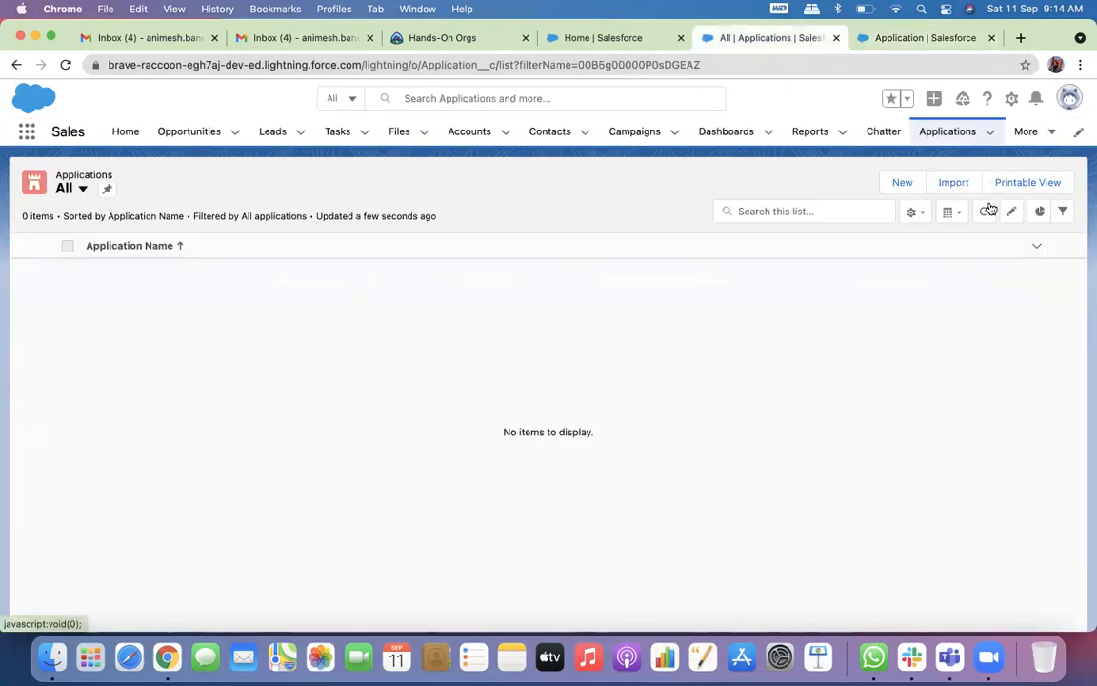
{"action": "left_click", "coordinate": [989, 133]}
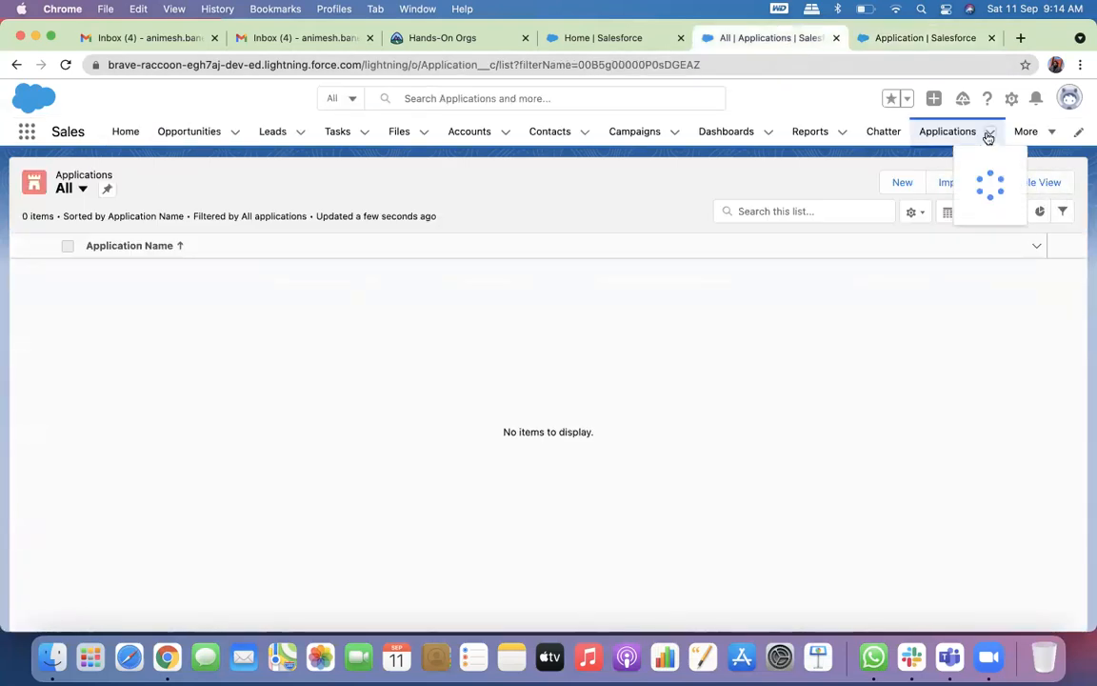
{"action": "left_click", "coordinate": [956, 162]}
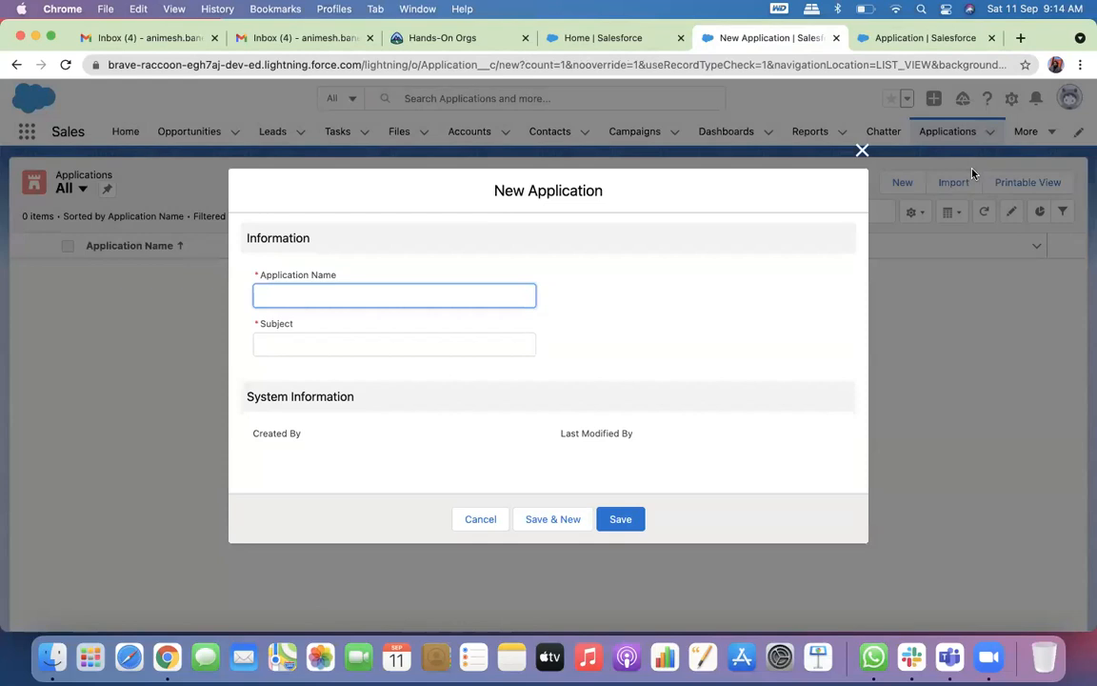
{"action": "left_click", "coordinate": [862, 151]}
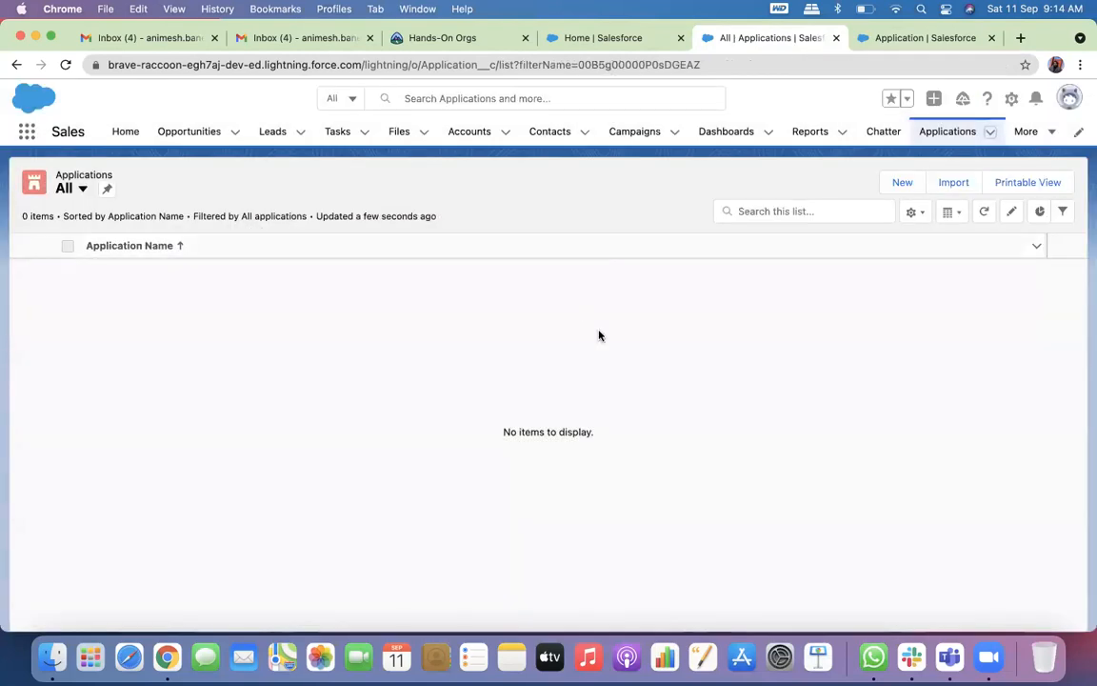
Repeat the page reload and New Application form check for the Account and Amount fields, closing each blank form
{"action": "key", "text": "super+r"}
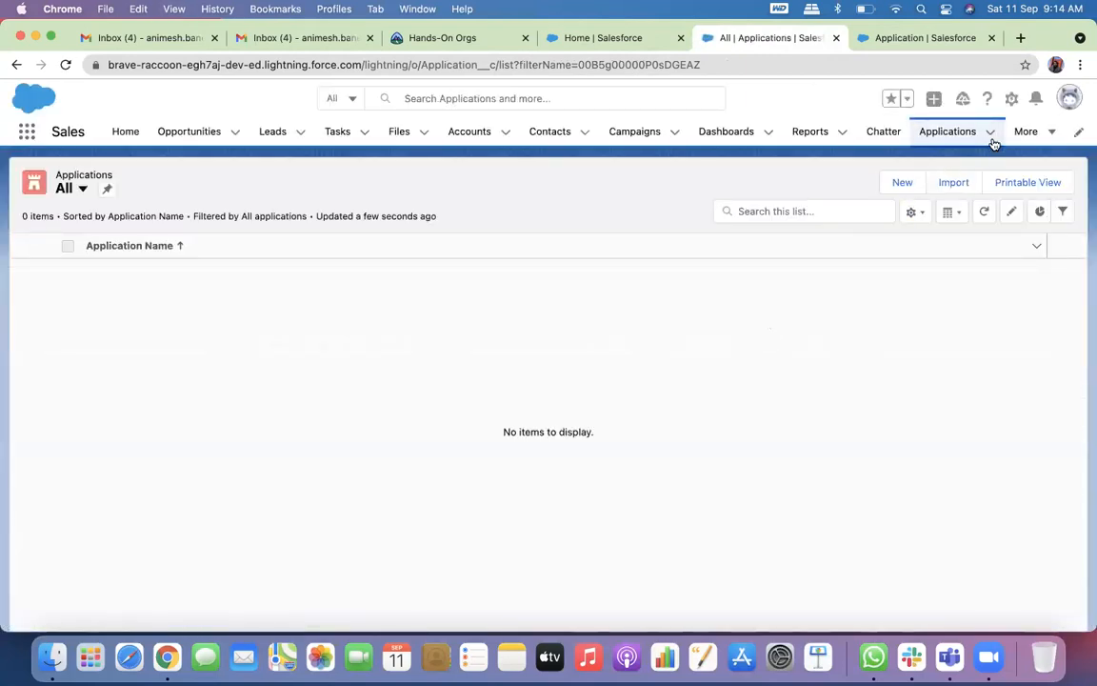
{"action": "left_click", "coordinate": [986, 140]}
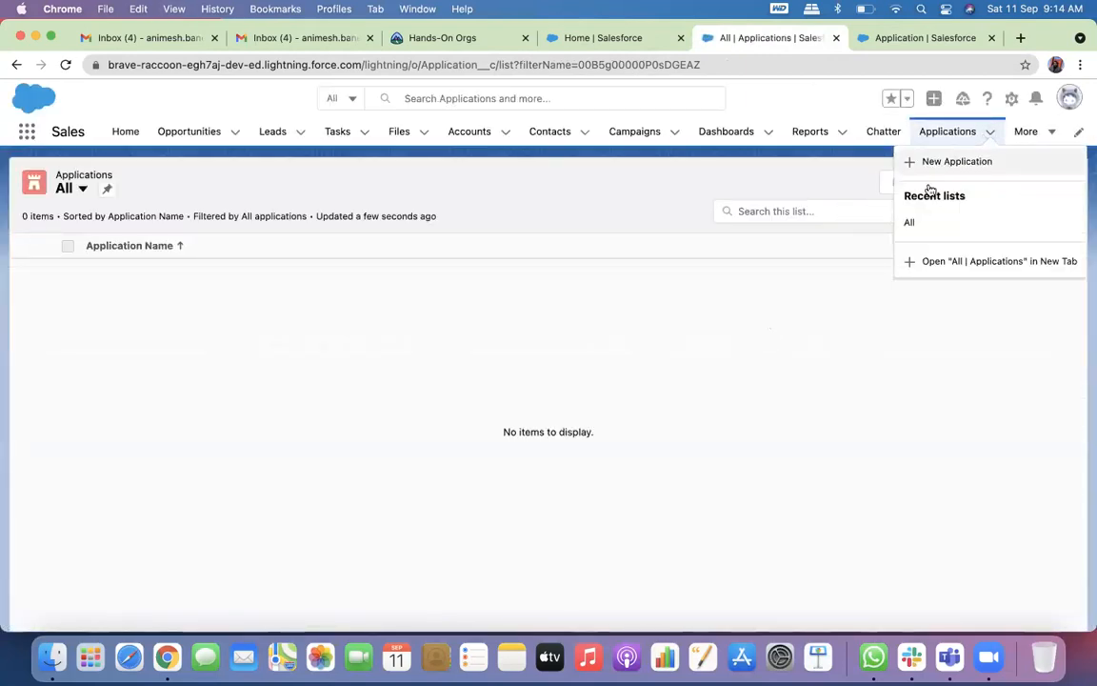
{"action": "left_click", "coordinate": [955, 162]}
{"action": "left_click", "coordinate": [859, 153]}
{"action": "left_click", "coordinate": [886, 183]}
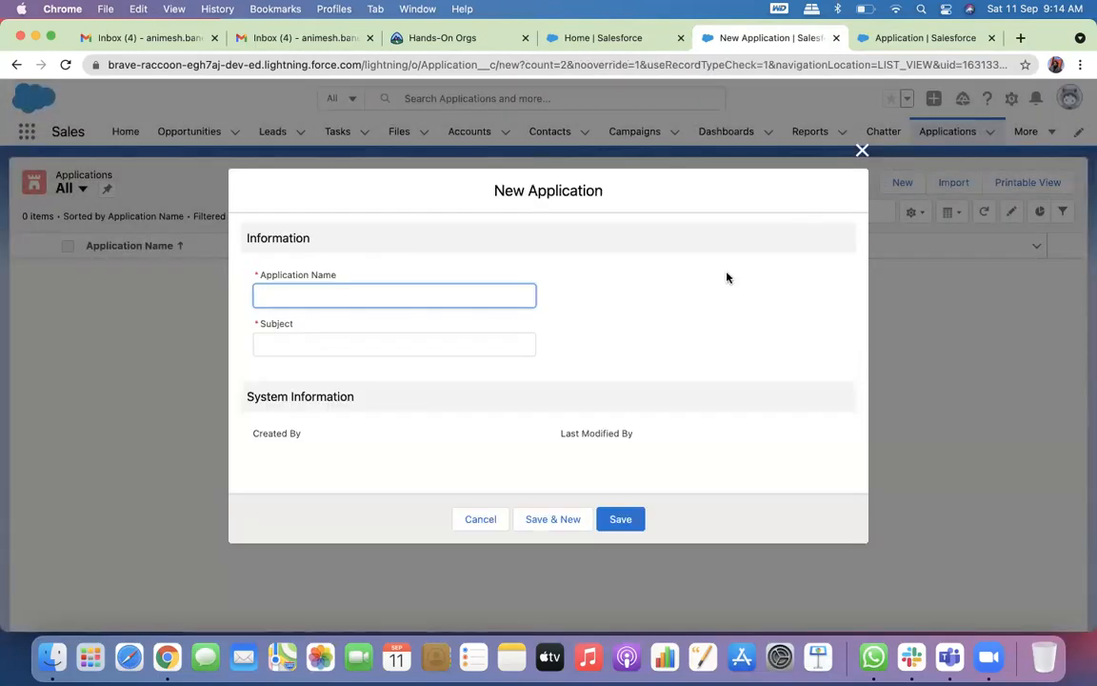
{"action": "left_click", "coordinate": [862, 153]}
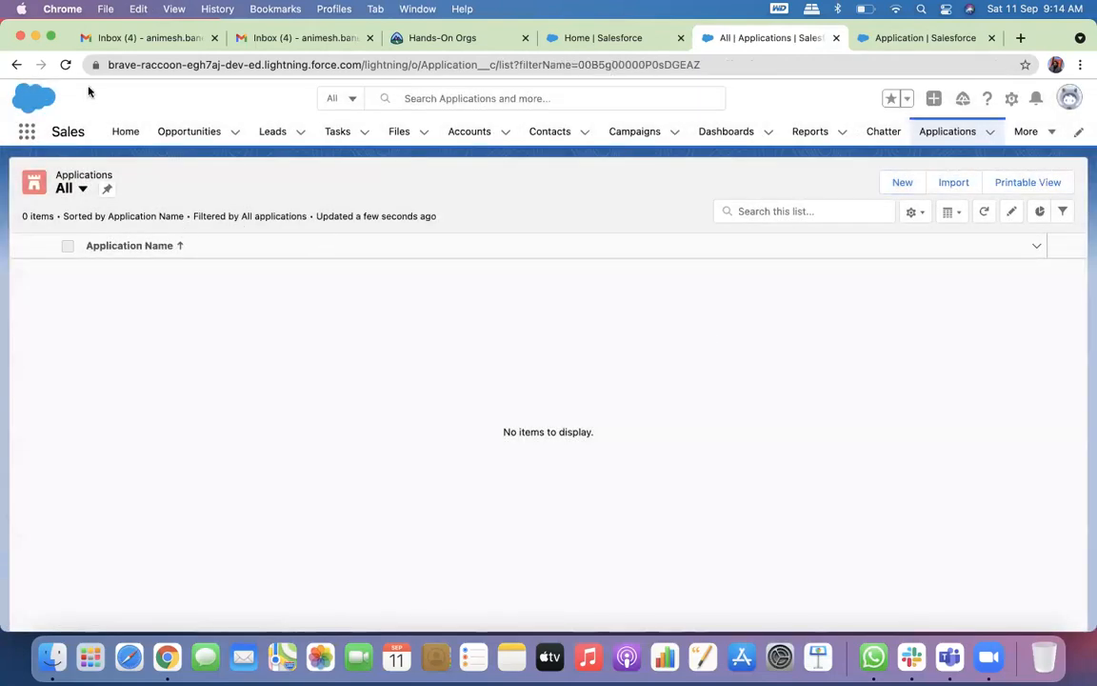
{"action": "left_click", "coordinate": [66, 65]}
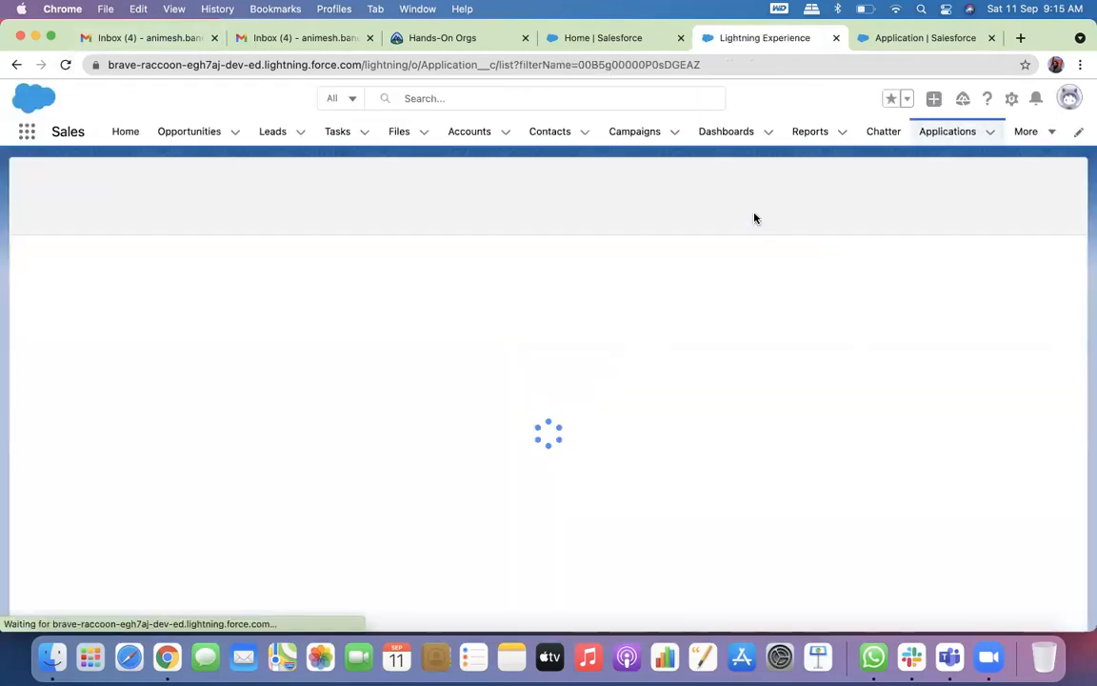
{"action": "left_click", "coordinate": [902, 182]}
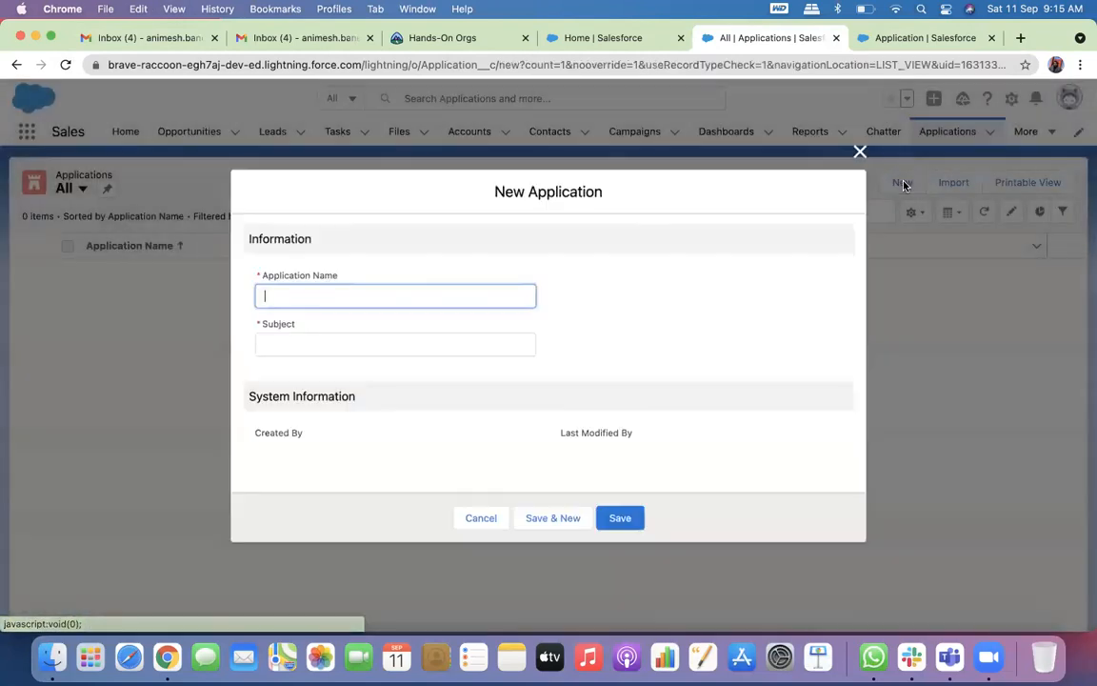
{"action": "left_click", "coordinate": [862, 150]}
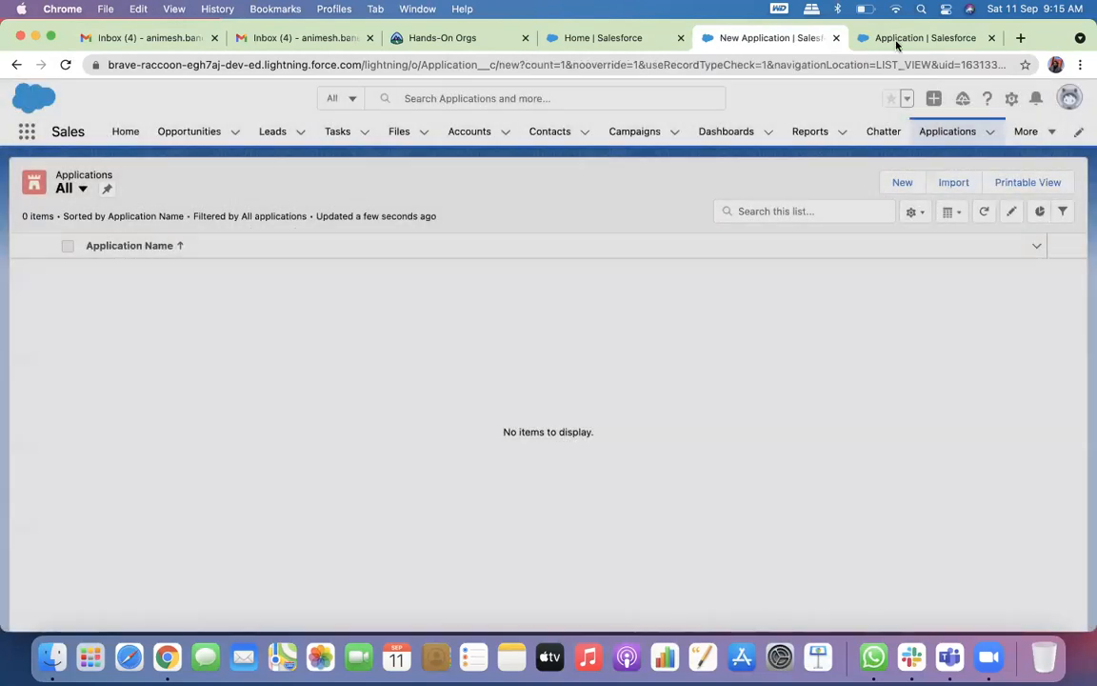
Examine the Application object's page layout assignments in Setup to see which layout each profile uses
{"action": "left_click", "coordinate": [903, 39]}
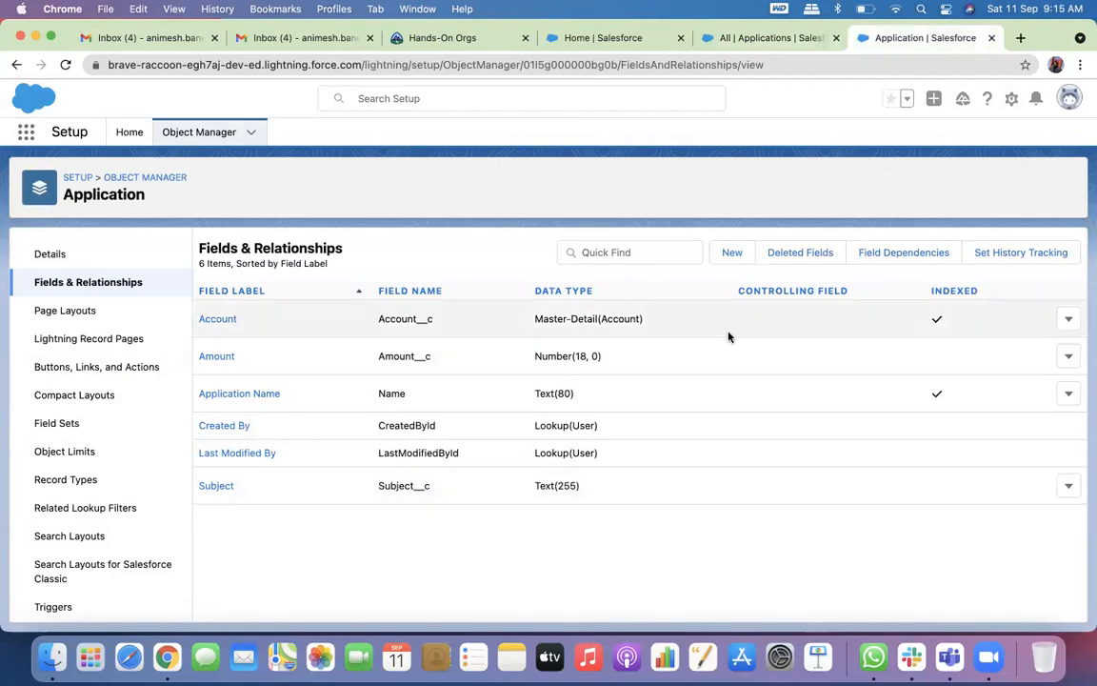
{"action": "left_click", "coordinate": [80, 311]}
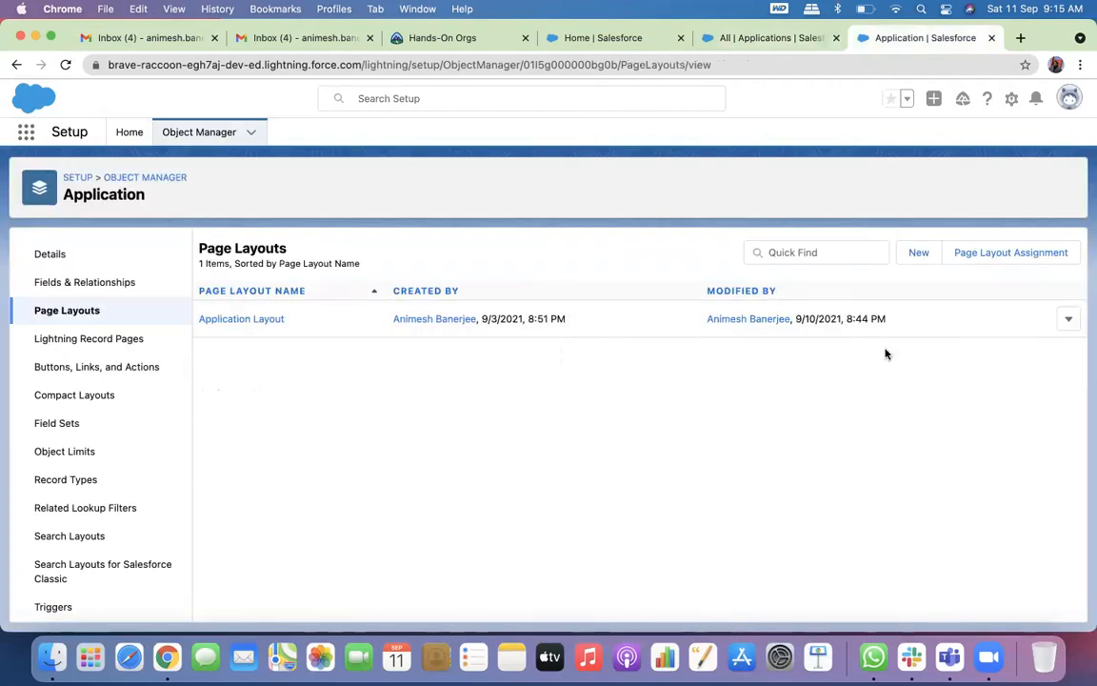
{"action": "left_click", "coordinate": [997, 259]}
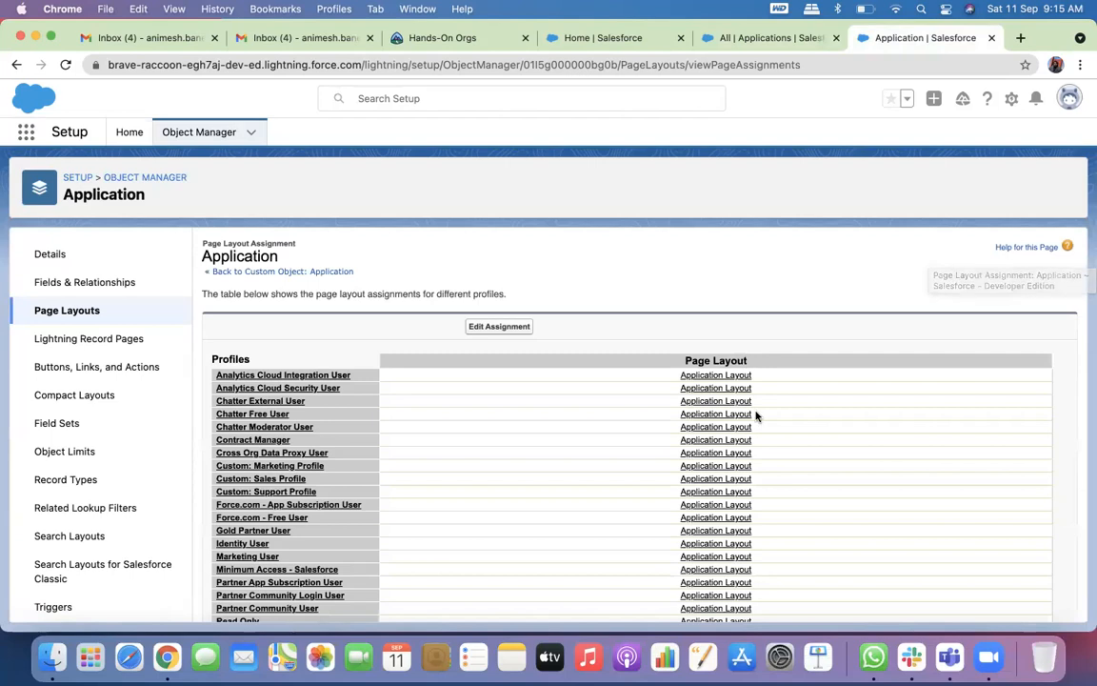
{"action": "scroll", "coordinate": [756, 415], "scroll_direction": "down", "scroll_amount": 3}
{"action": "scroll", "coordinate": [756, 415], "scroll_direction": "up", "scroll_amount": 5}
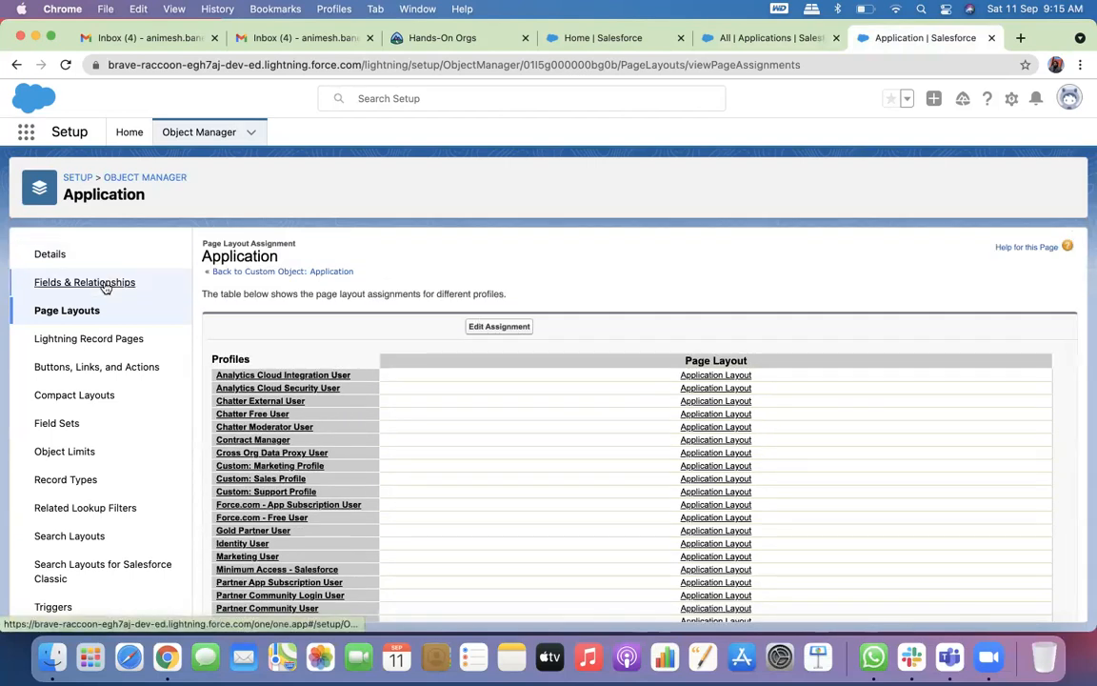
Open the definition of the Account master-detail field from the Application object's fields and relationships
{"action": "left_click", "coordinate": [108, 283]}
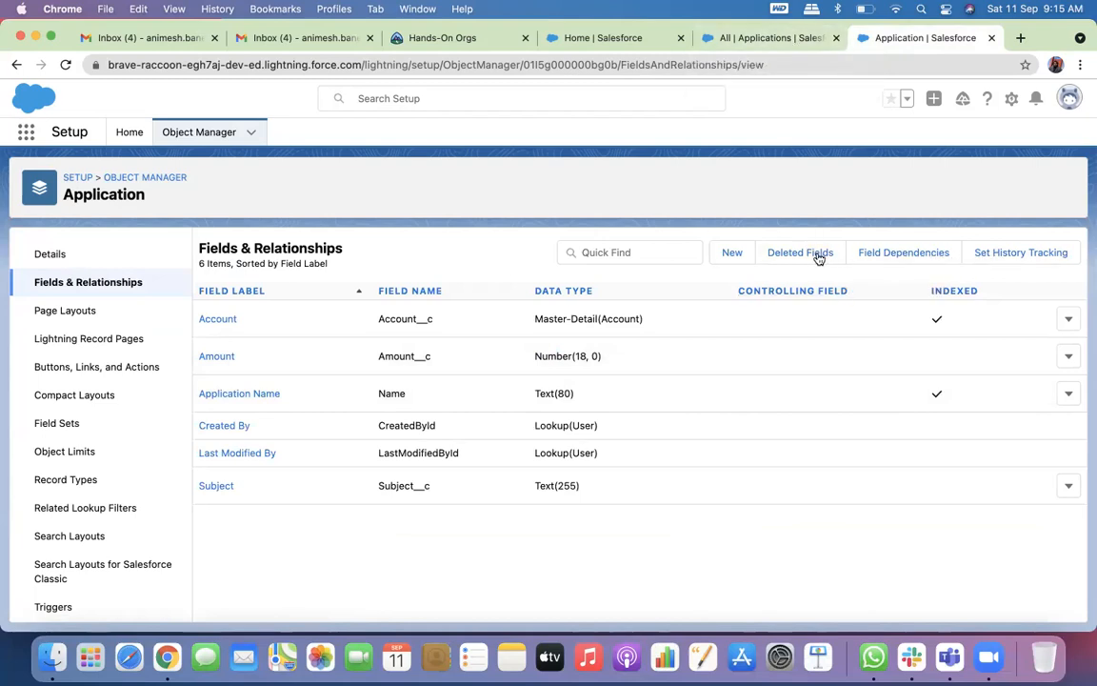
{"action": "left_click", "coordinate": [216, 323]}
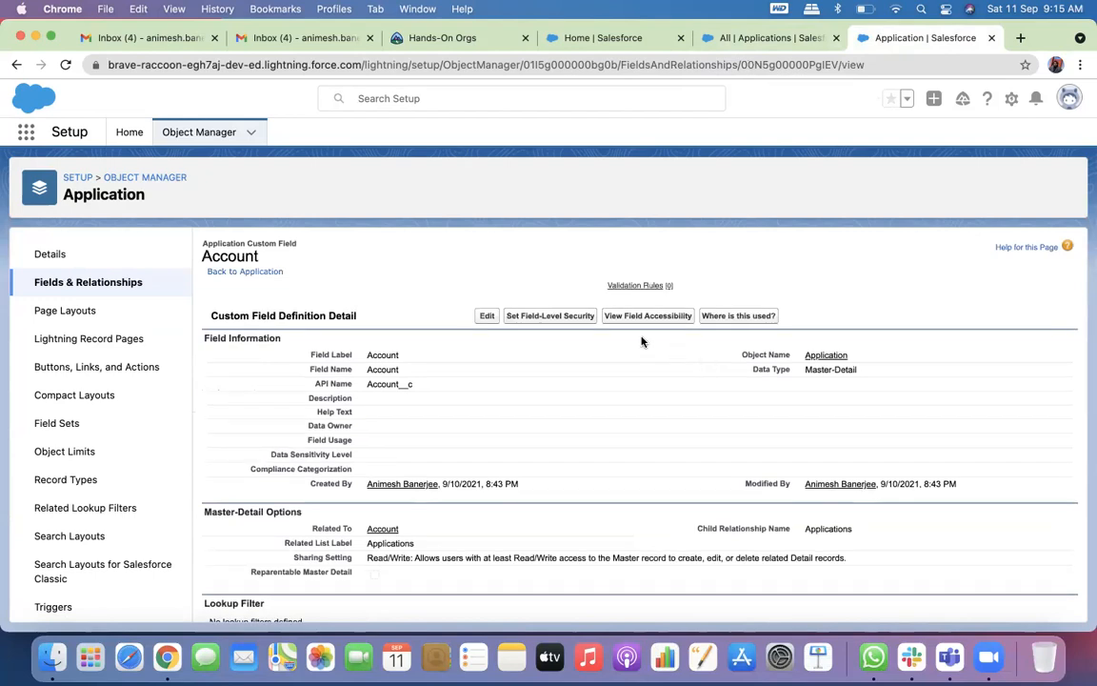
Examine the field accessibility of the Application object's Account and Amount fields for each profile
{"action": "left_click", "coordinate": [646, 317]}
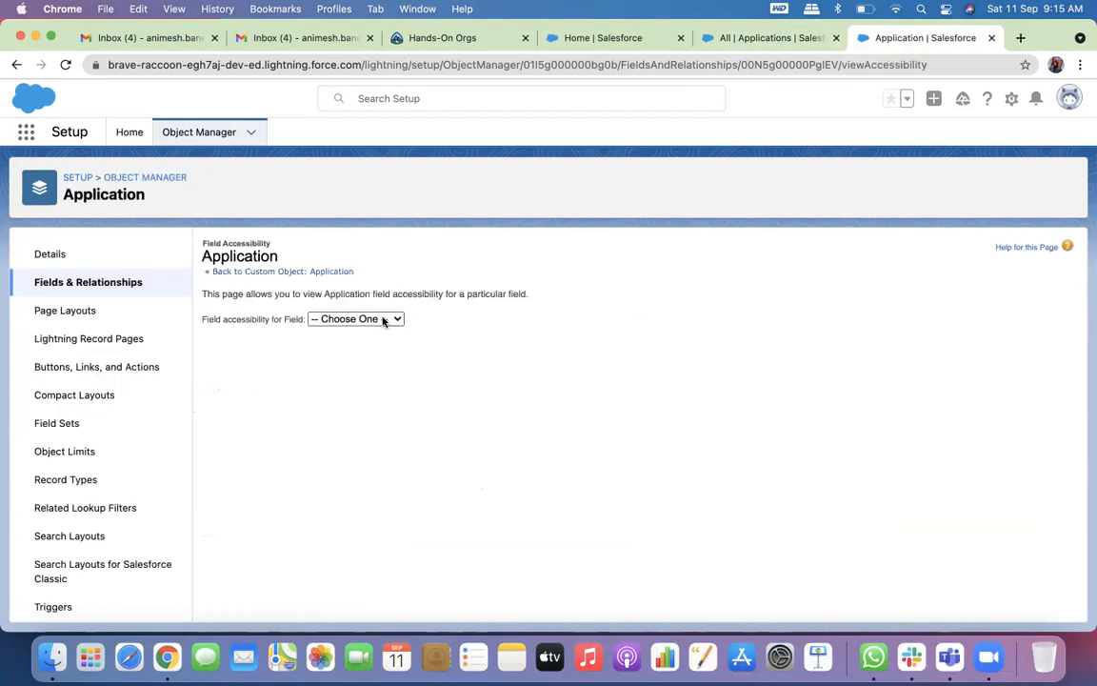
{"action": "left_click", "coordinate": [384, 319]}
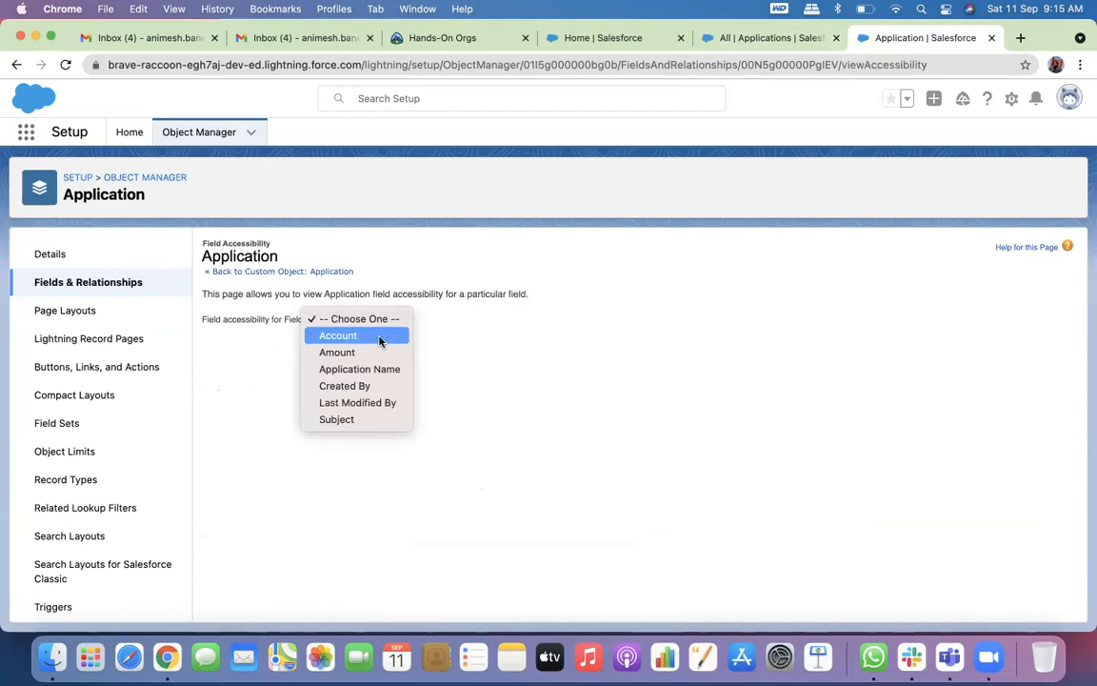
{"action": "left_click", "coordinate": [374, 342]}
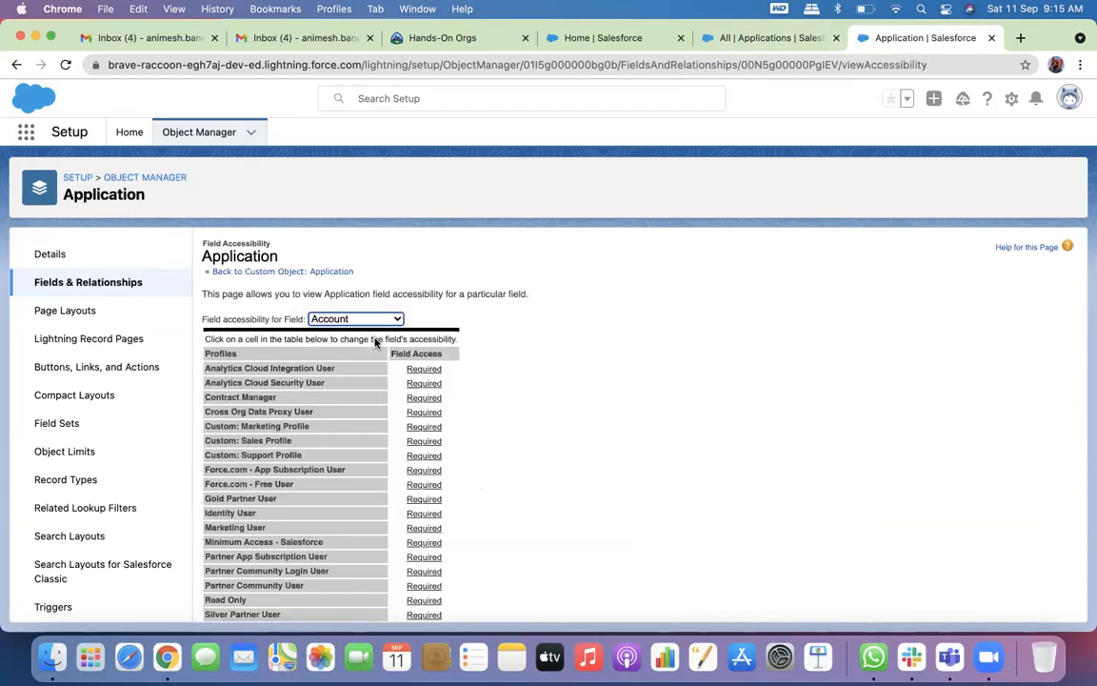
{"action": "scroll", "coordinate": [592, 373], "scroll_direction": "down", "scroll_amount": 3}
{"action": "scroll", "coordinate": [592, 372], "scroll_direction": "up", "scroll_amount": 3}
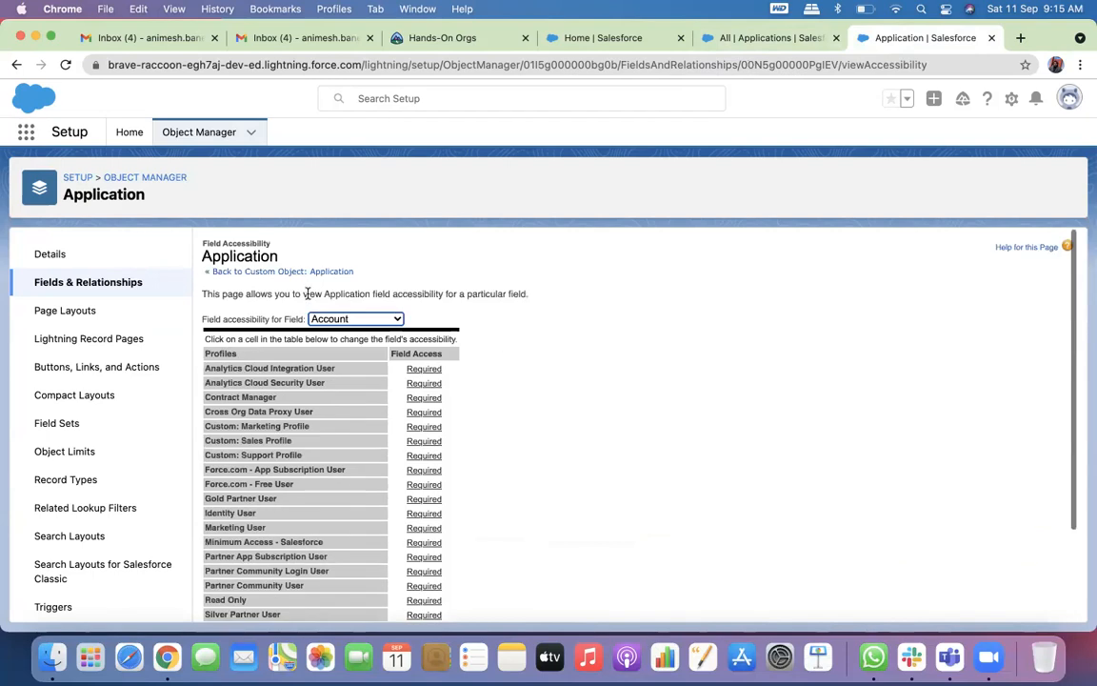
{"action": "left_click", "coordinate": [362, 319]}
{"action": "left_click", "coordinate": [381, 338]}
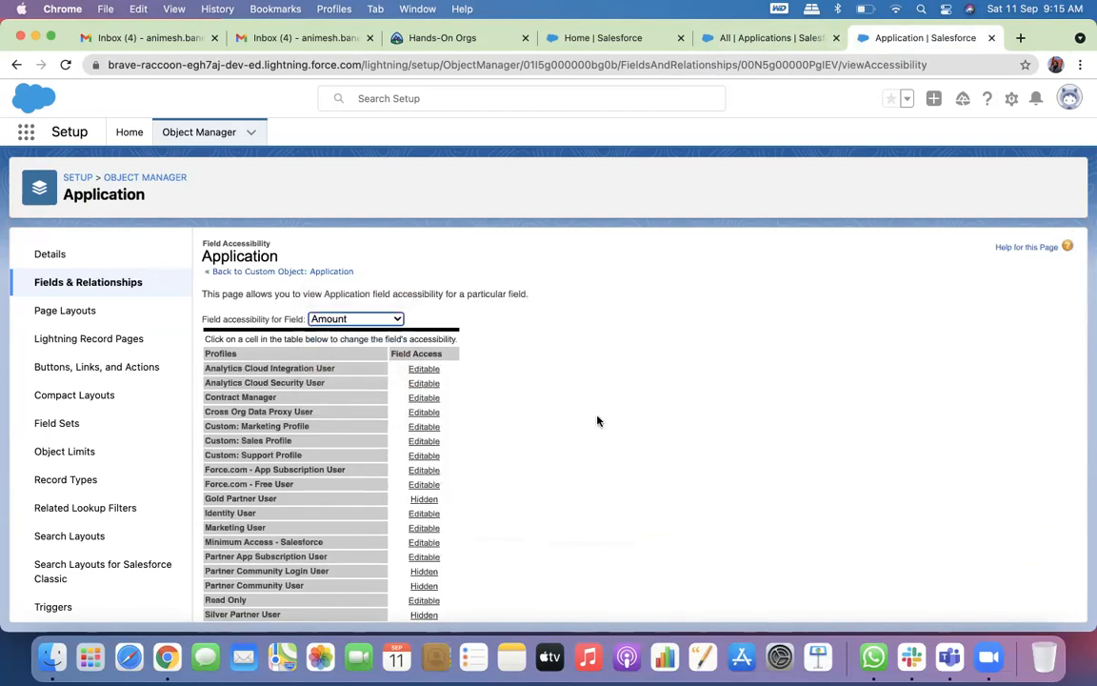
{"action": "scroll", "coordinate": [597, 419], "scroll_direction": "down", "scroll_amount": 3}
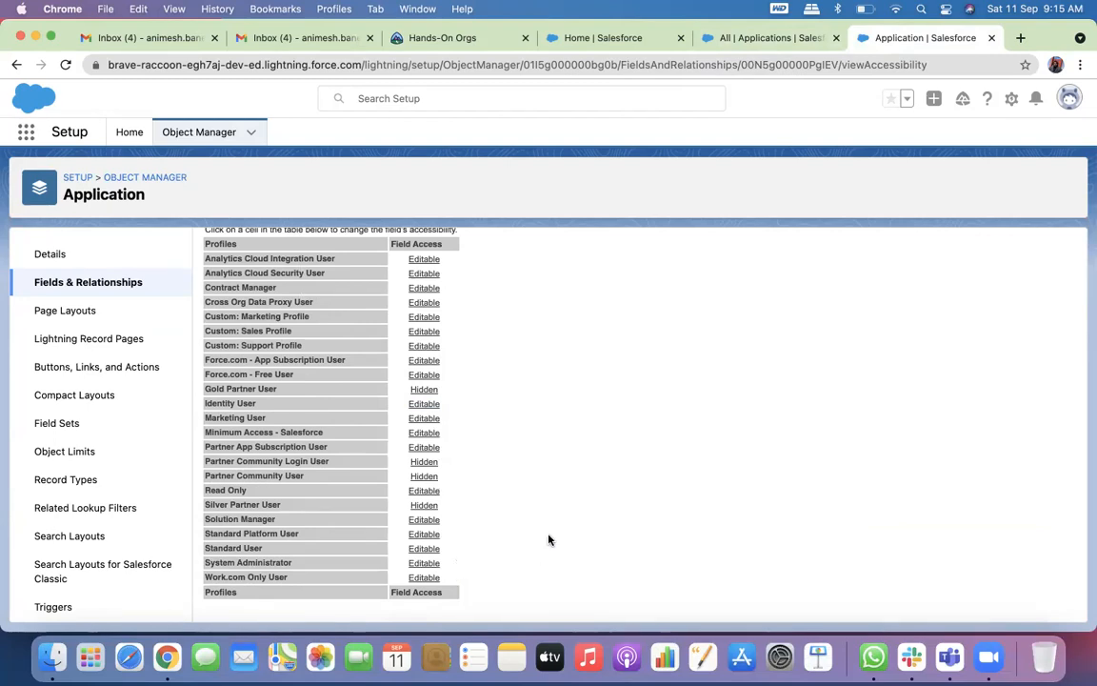
{"action": "scroll", "coordinate": [549, 540], "scroll_direction": "up", "scroll_amount": 3}
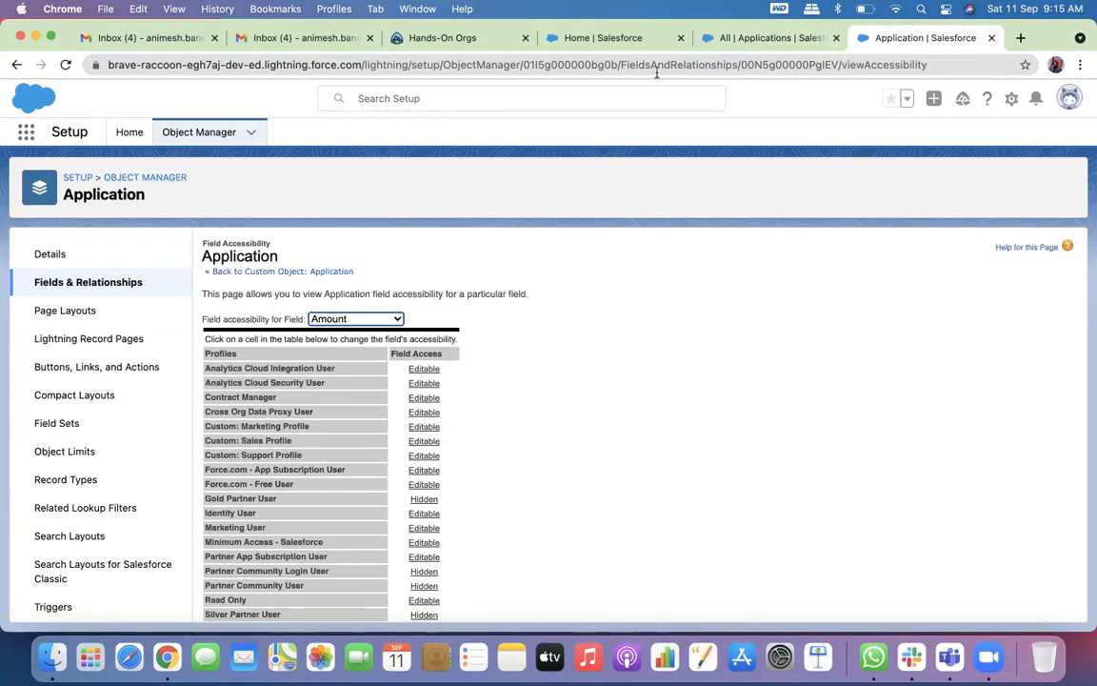
Recheck the New Application form before and after reloading the Applications list, then close the form and its browser tab
{"action": "left_click", "coordinate": [761, 40]}
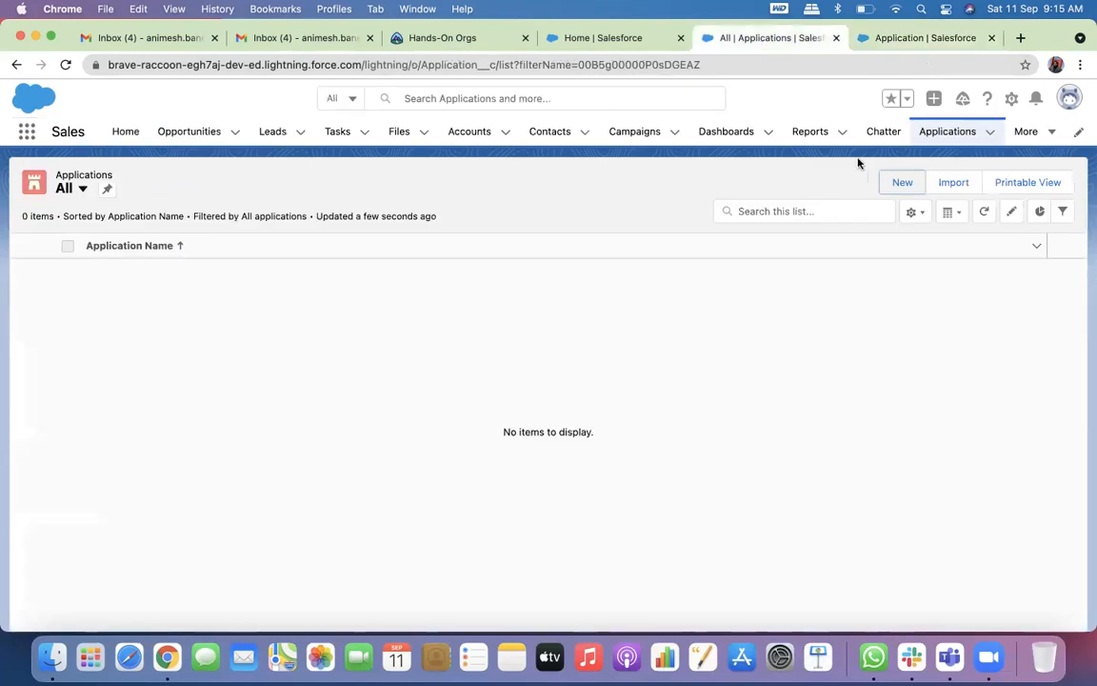
{"action": "left_click", "coordinate": [902, 184]}
{"action": "left_click", "coordinate": [858, 150]}
{"action": "left_click", "coordinate": [65, 65]}
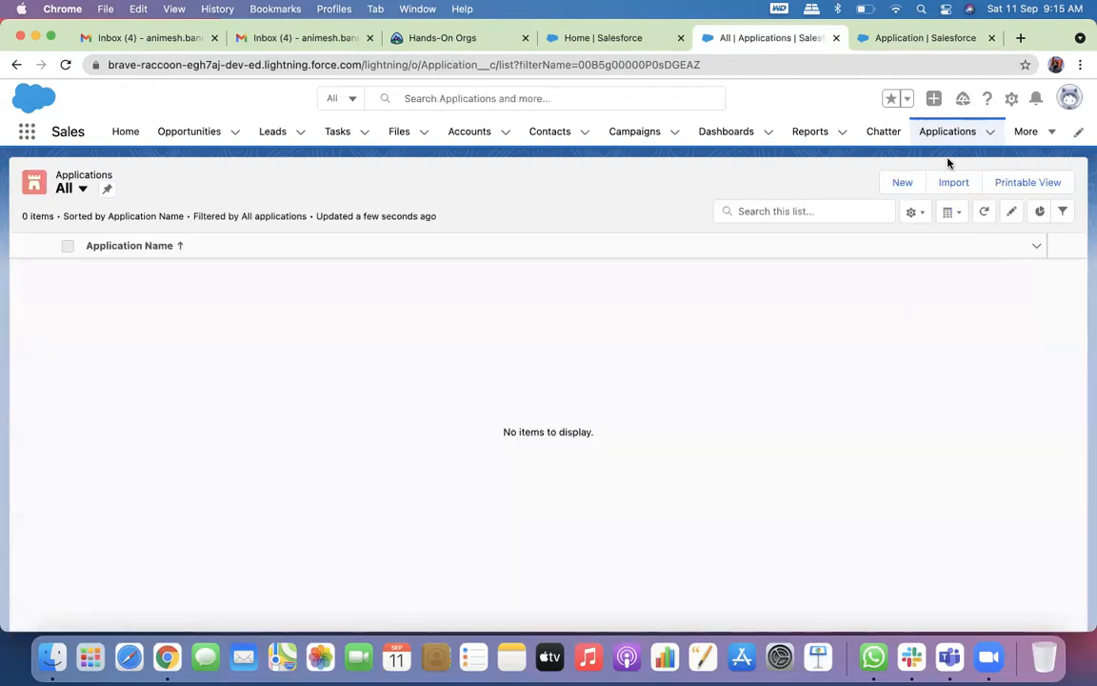
{"action": "left_click", "coordinate": [904, 185]}
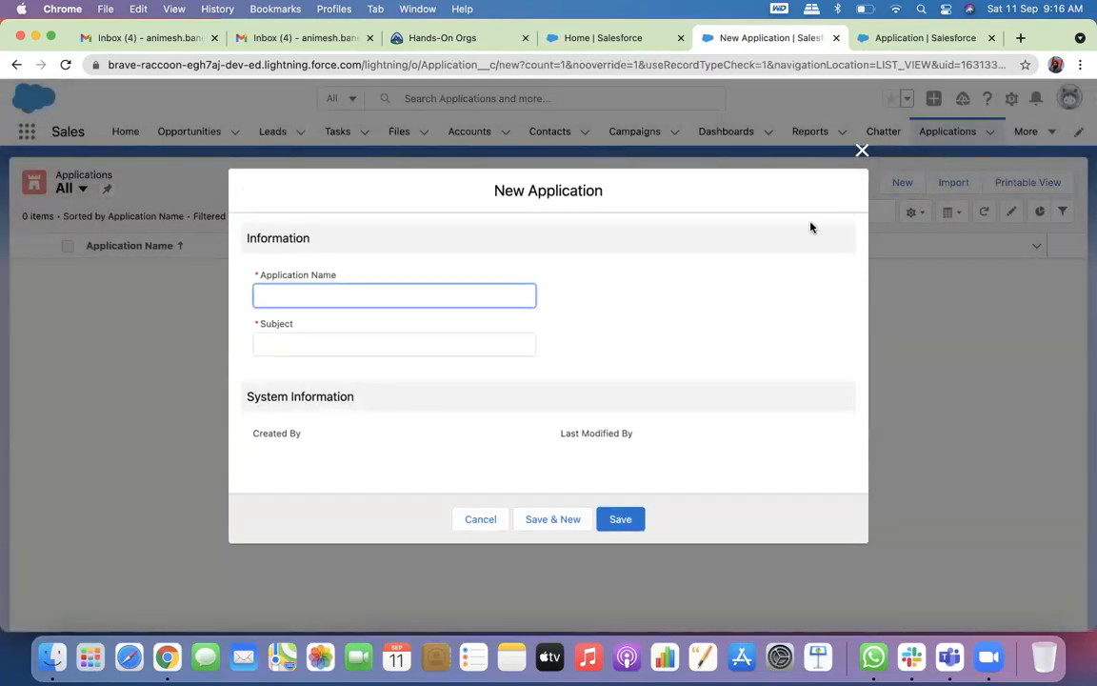
{"action": "left_click", "coordinate": [862, 150]}
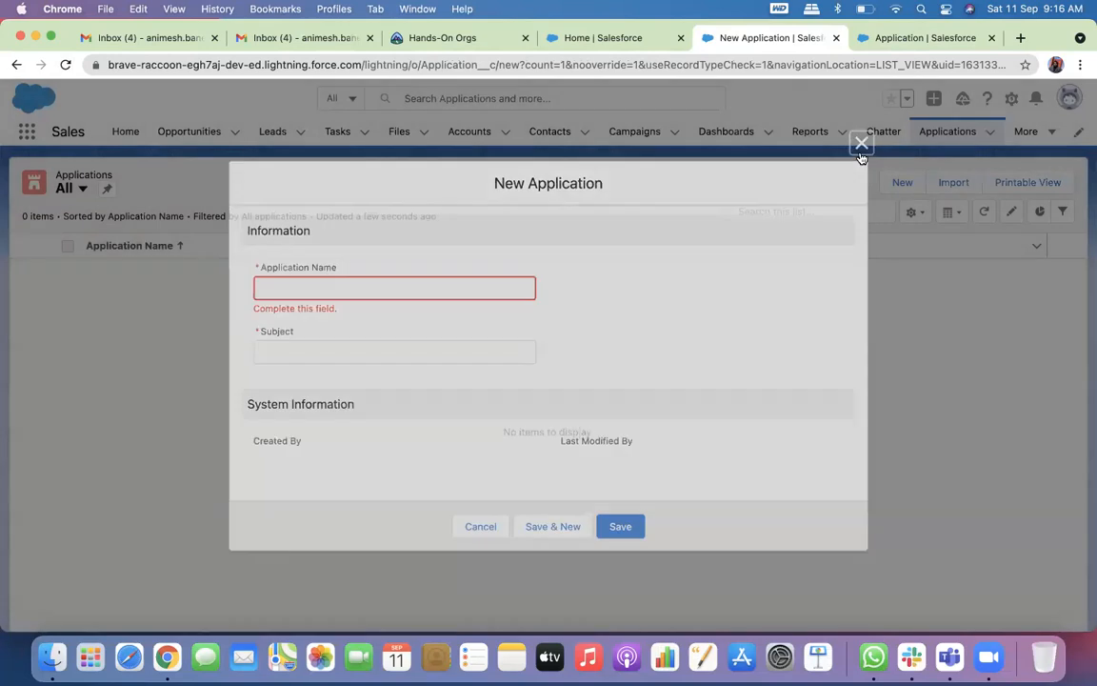
{"action": "left_click", "coordinate": [836, 38]}
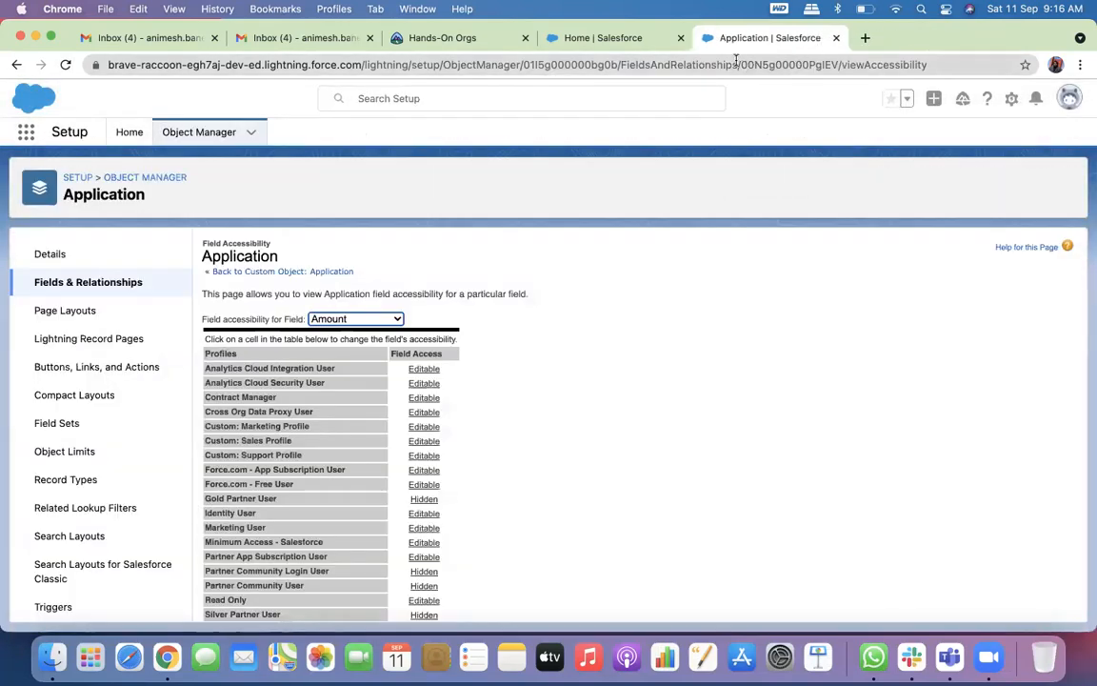
Open Applications from the Sales app's home page and inspect a blank New Application form for the added fields
{"action": "left_click", "coordinate": [625, 42]}
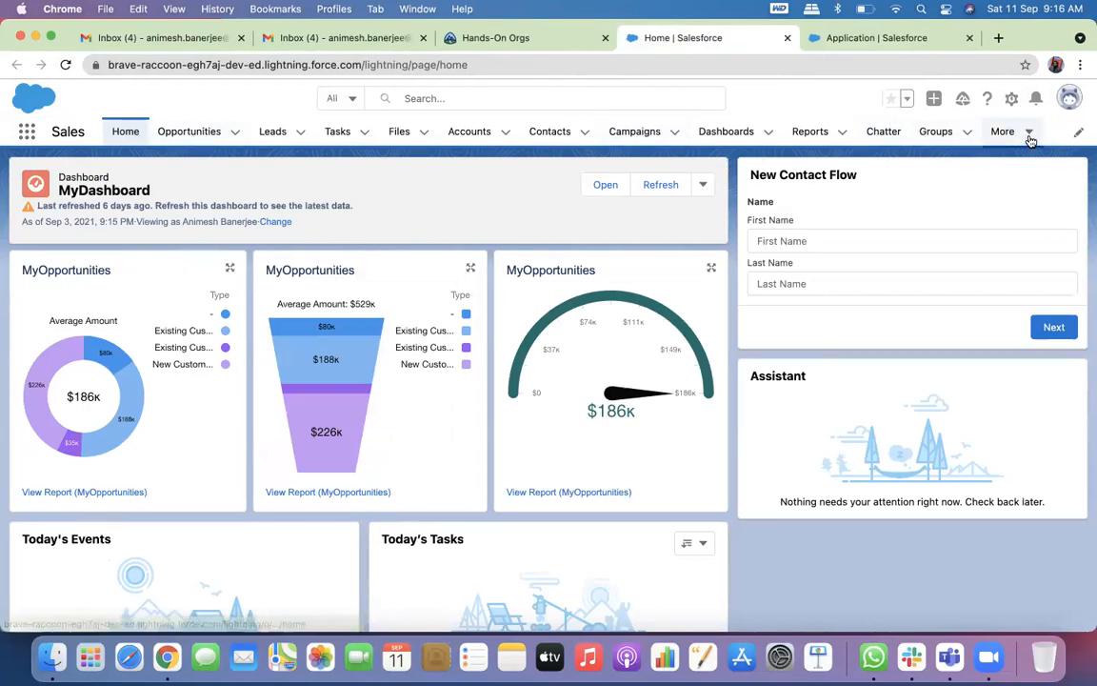
{"action": "left_click", "coordinate": [1029, 134]}
{"action": "left_click", "coordinate": [994, 270]}
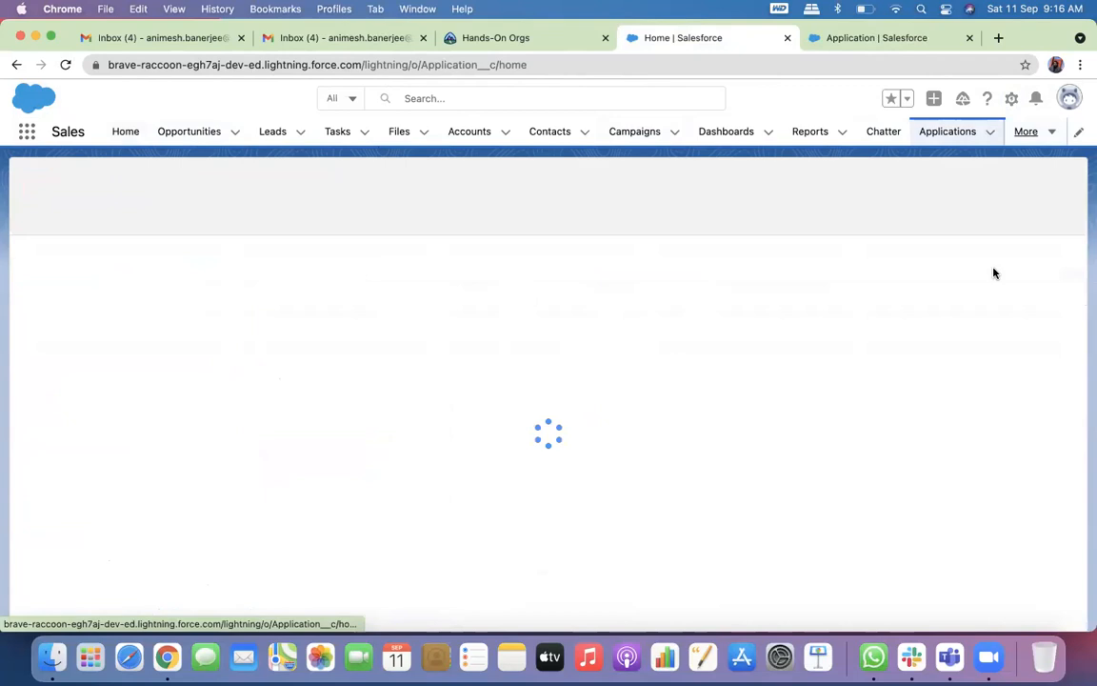
{"action": "left_click", "coordinate": [992, 183]}
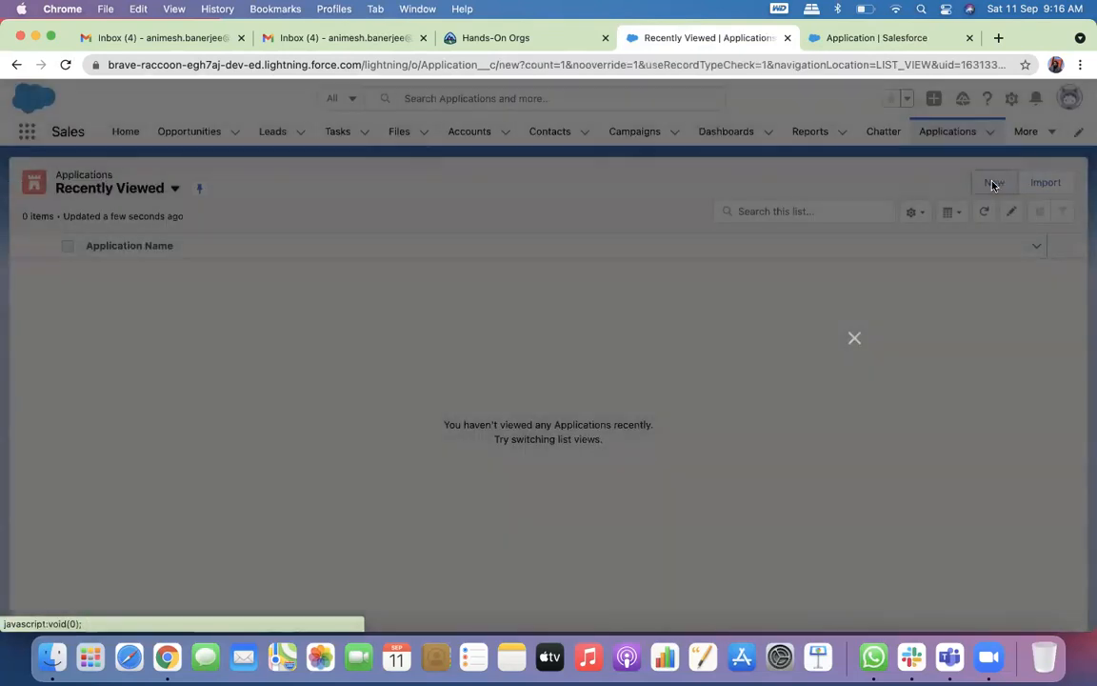
{"action": "left_click", "coordinate": [863, 150]}
Close the remaining Salesforce tabs and relaunch the Curious Goat Playground from the Hands-On Orgs page
{"action": "left_click", "coordinate": [787, 38]}
{"action": "left_click", "coordinate": [565, 42]}
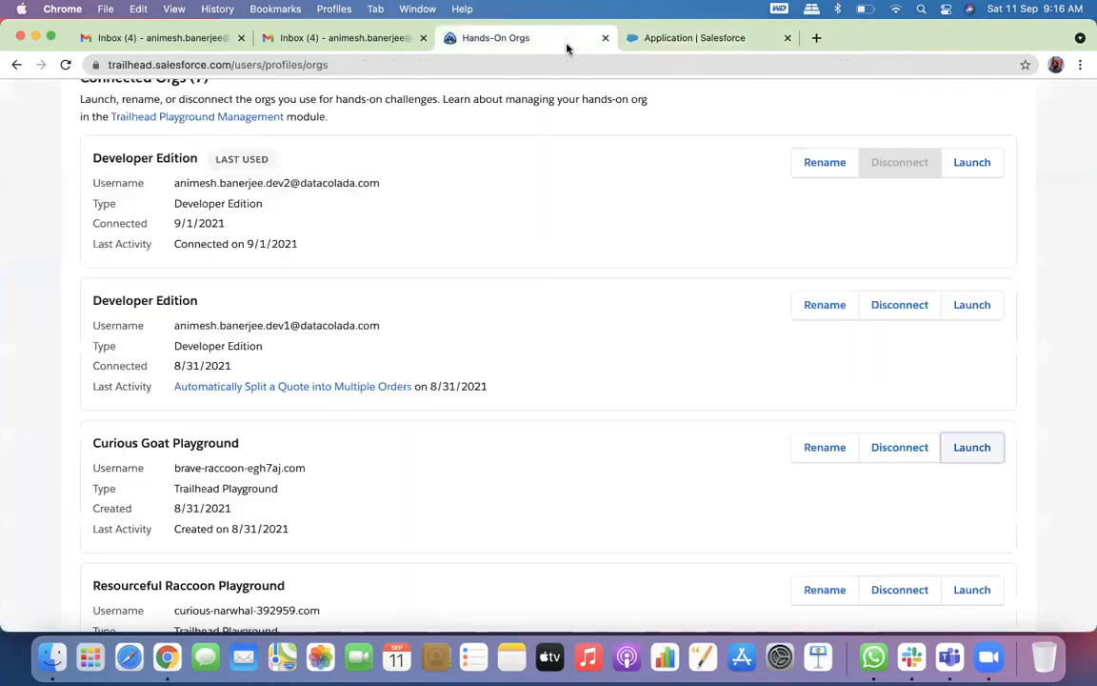
{"action": "left_click", "coordinate": [745, 38]}
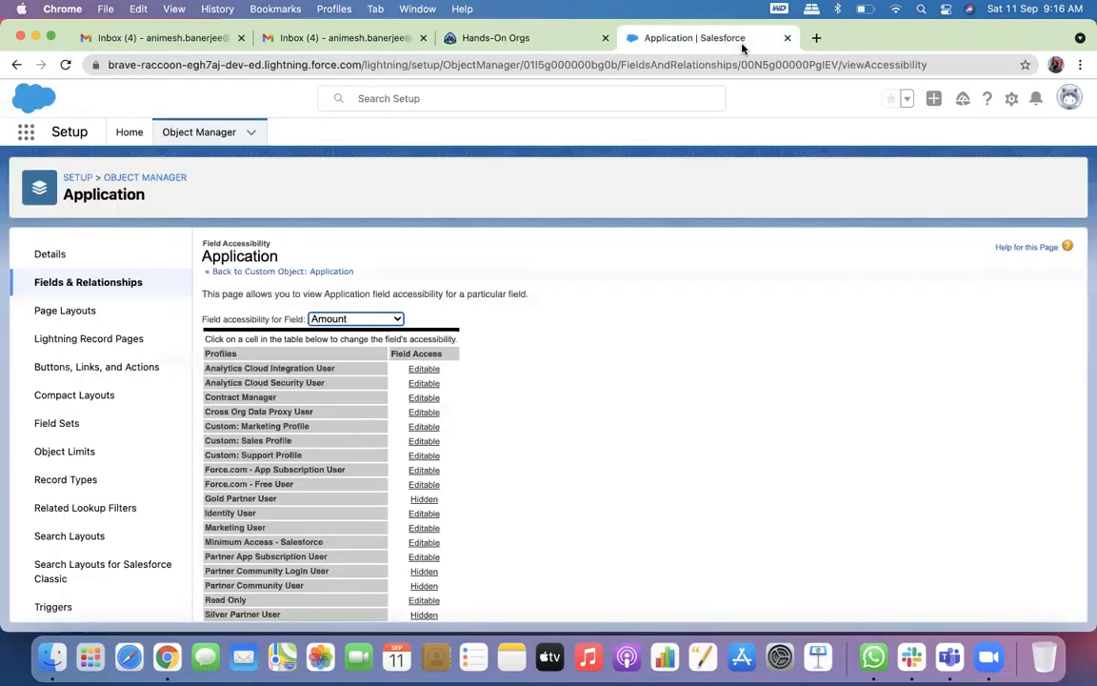
{"action": "left_click", "coordinate": [787, 38]}
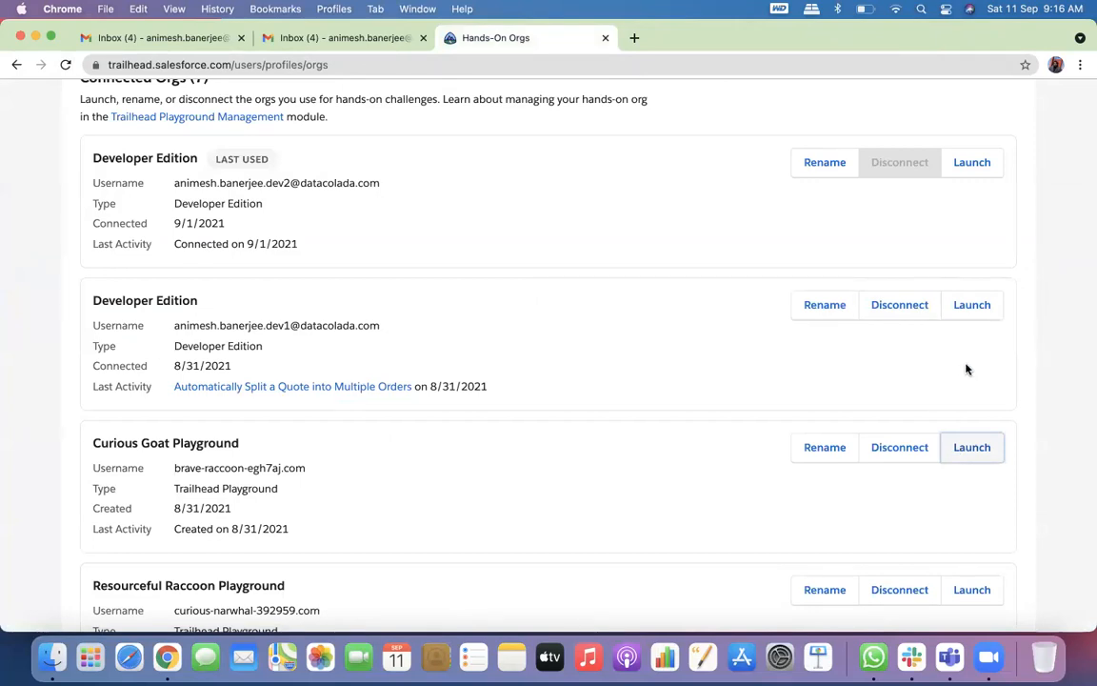
{"action": "left_click", "coordinate": [973, 448]}
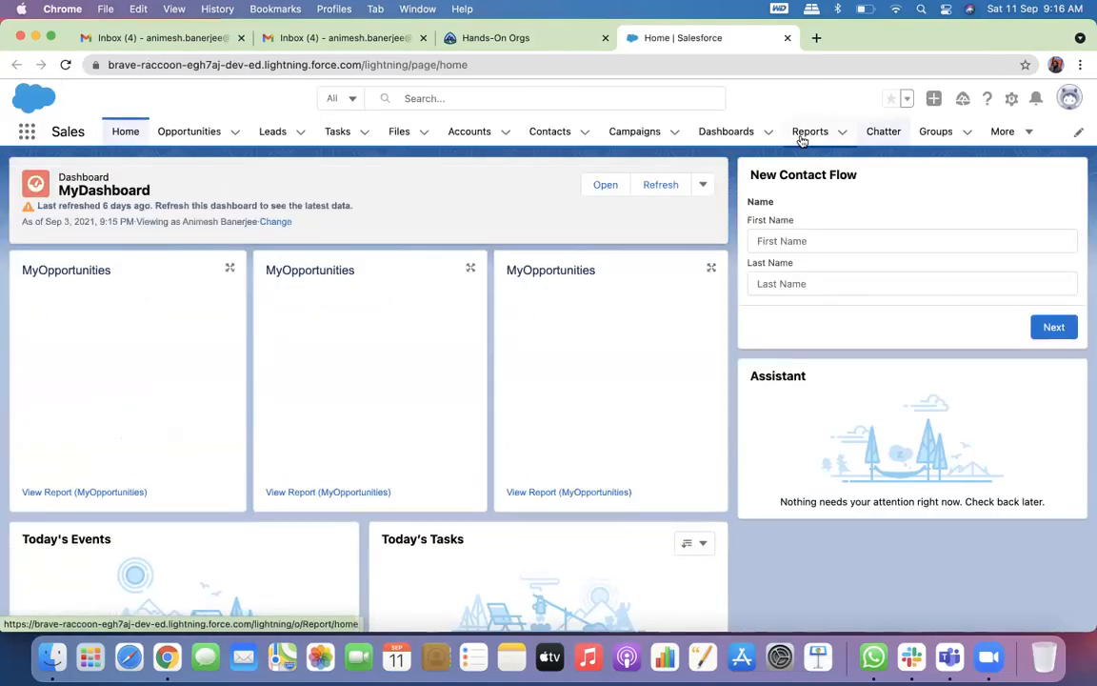
Check the New Application form for the Account and Amount fields in the relaunched org and close it
{"action": "left_click", "coordinate": [1023, 131]}
{"action": "left_click", "coordinate": [1012, 277]}
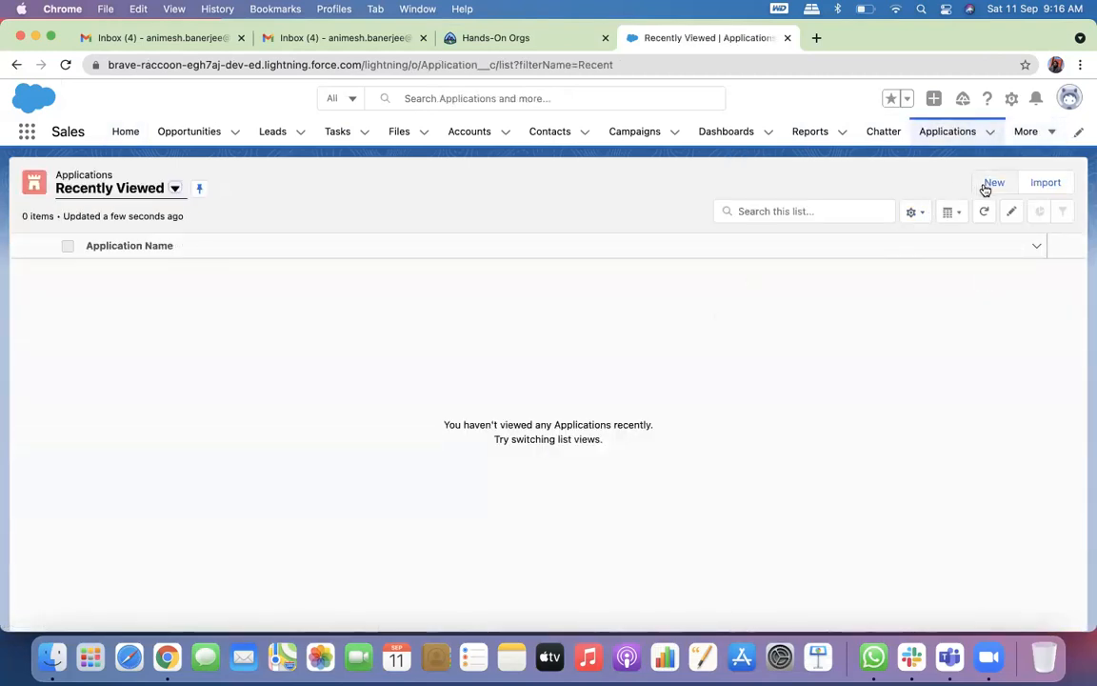
{"action": "left_click", "coordinate": [991, 184]}
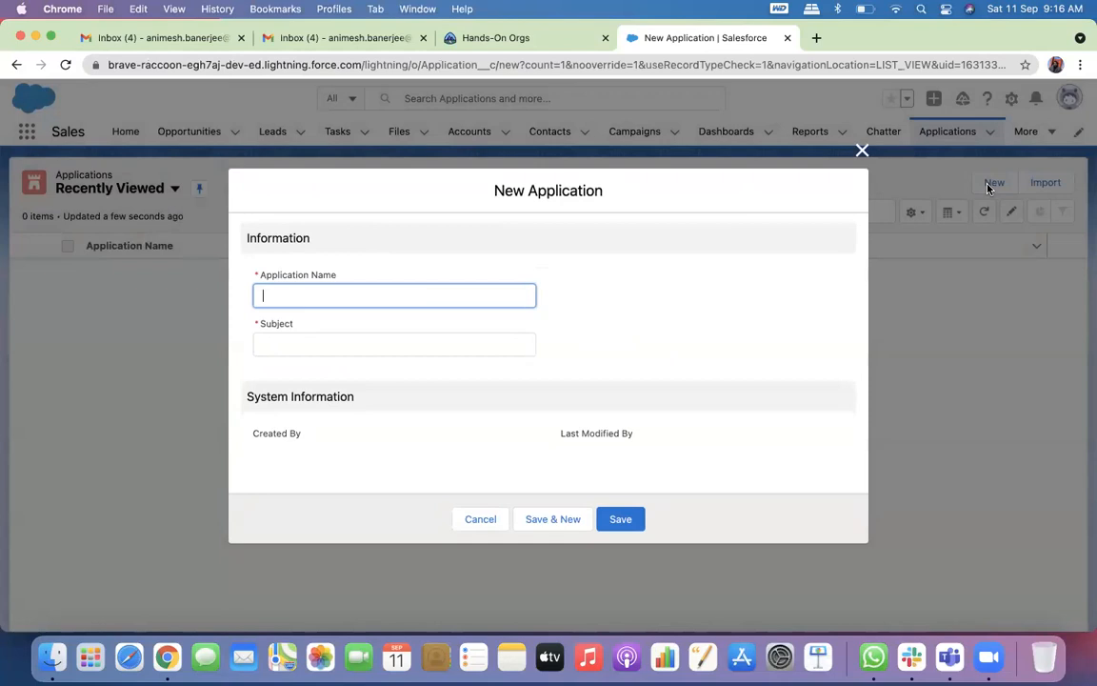
{"action": "left_click", "coordinate": [862, 152]}
Go to the Sales home page, reopen Applications, and inspect the New Application form again before closing it unsaved
{"action": "left_click", "coordinate": [130, 138]}
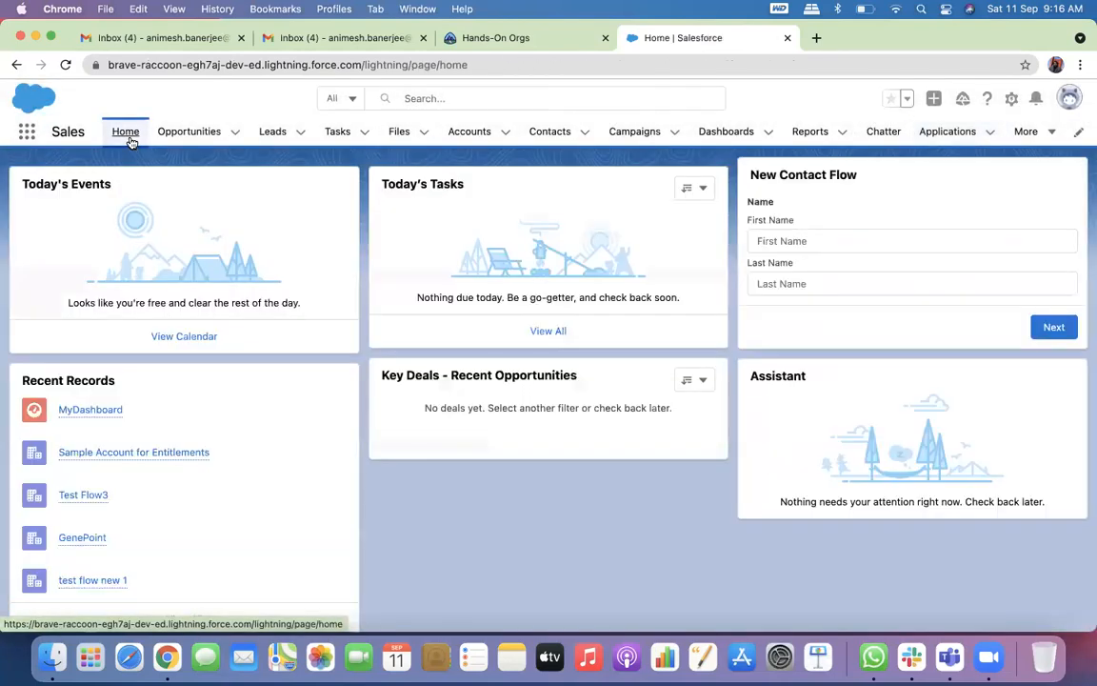
{"action": "left_click", "coordinate": [939, 139]}
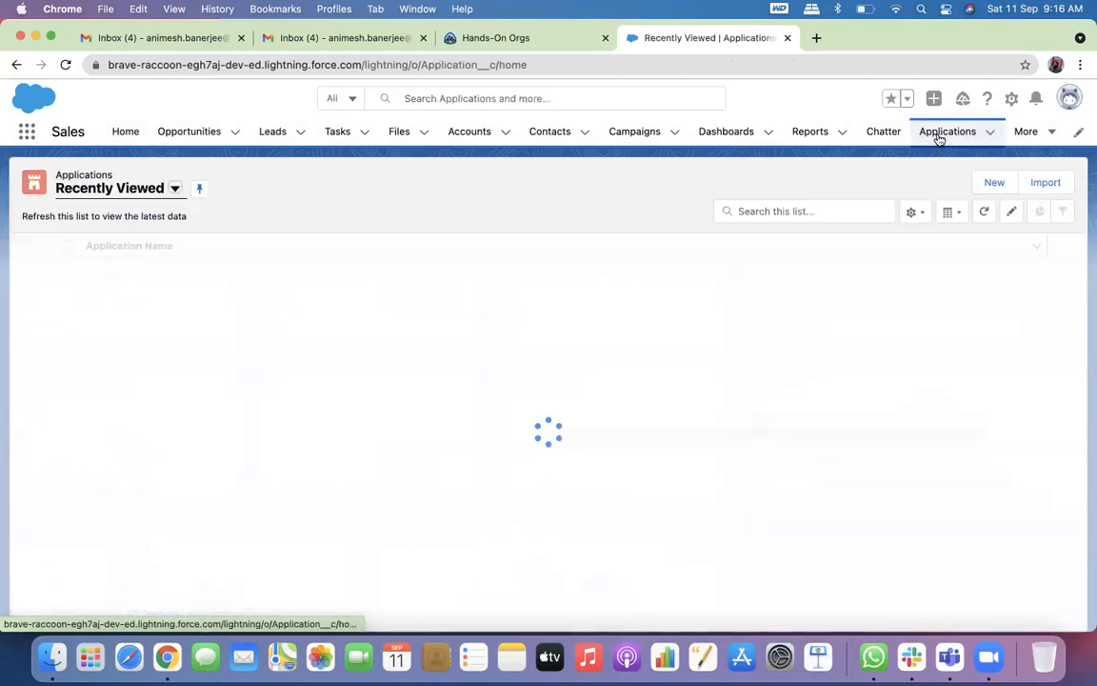
{"action": "left_click", "coordinate": [939, 139]}
{"action": "left_click", "coordinate": [939, 139]}
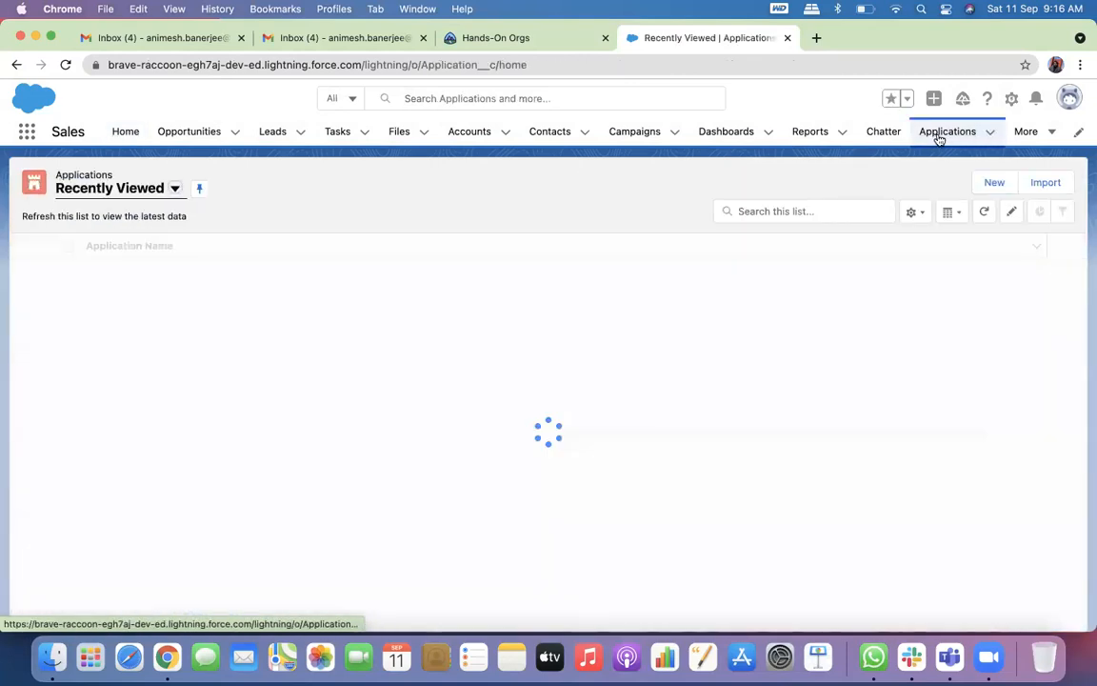
{"action": "left_click", "coordinate": [993, 180]}
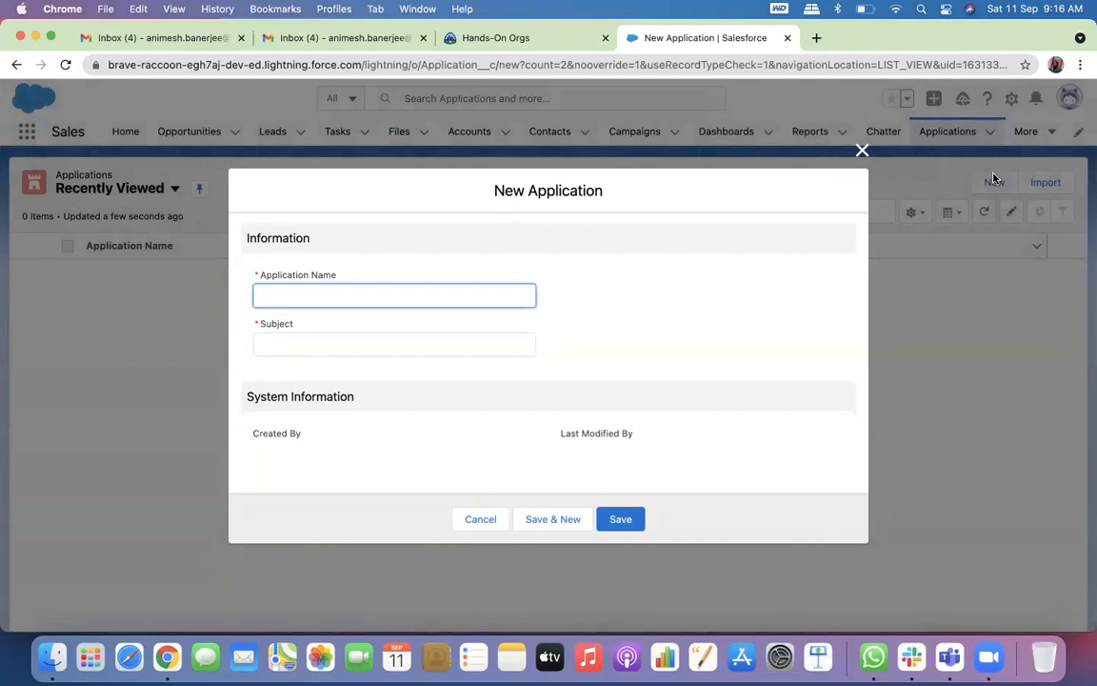
{"action": "left_click", "coordinate": [862, 157]}
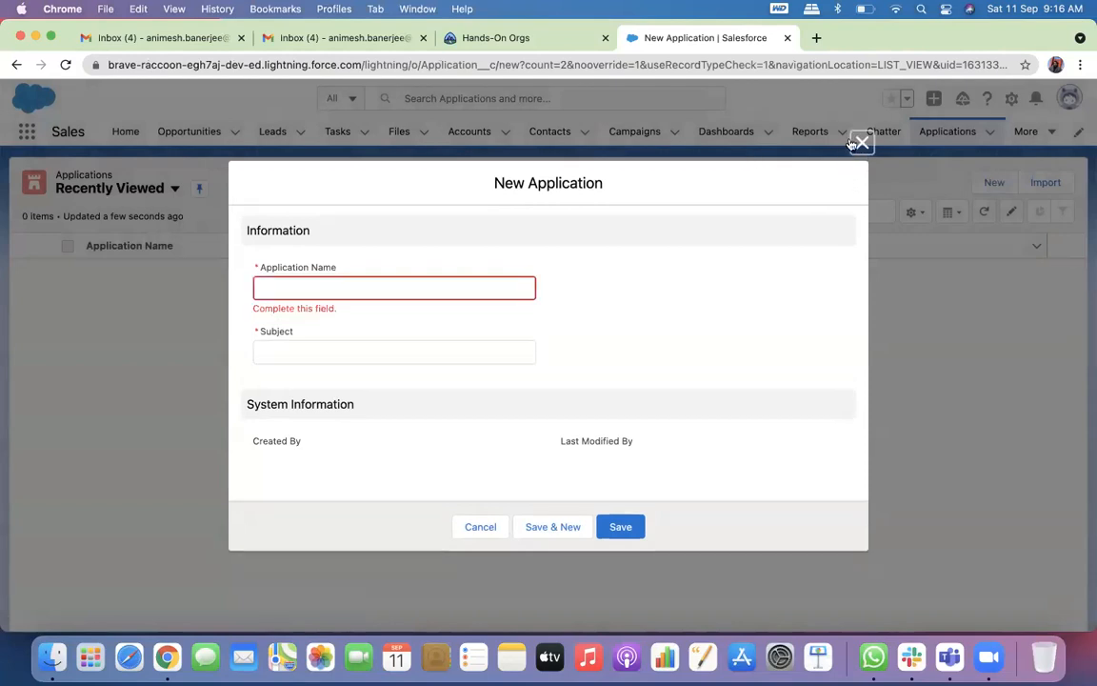
{"action": "left_click", "coordinate": [462, 343]}
{"action": "left_click", "coordinate": [859, 146]}
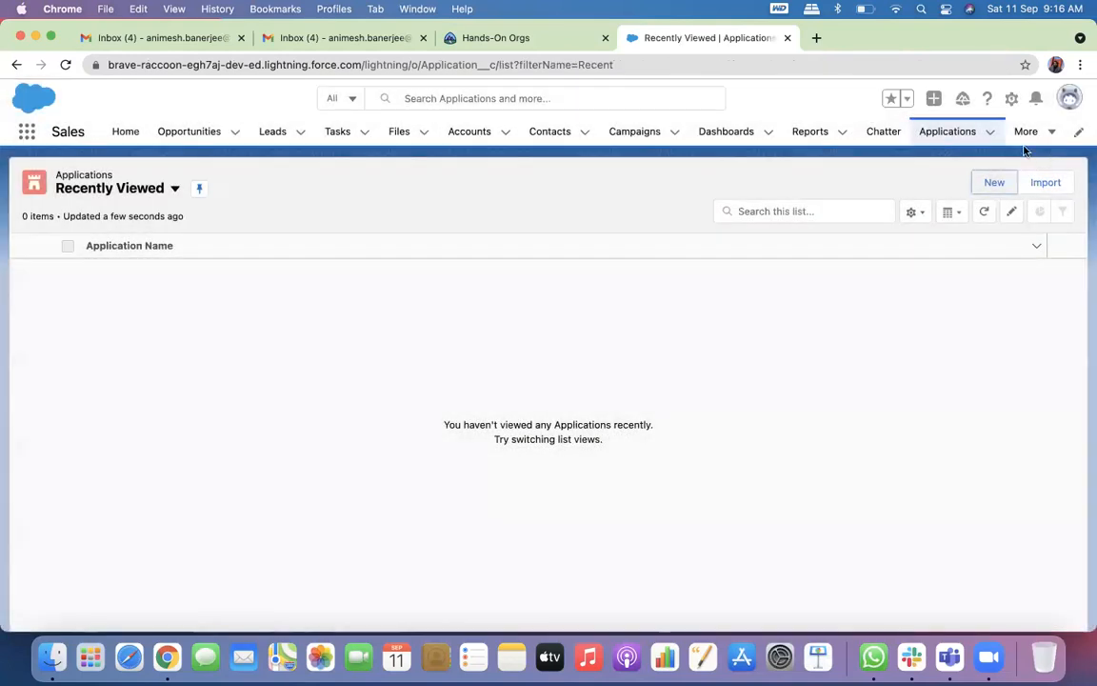
Open the Application Layout for editing from the Application object's page layouts in Setup
{"action": "left_click", "coordinate": [1011, 100]}
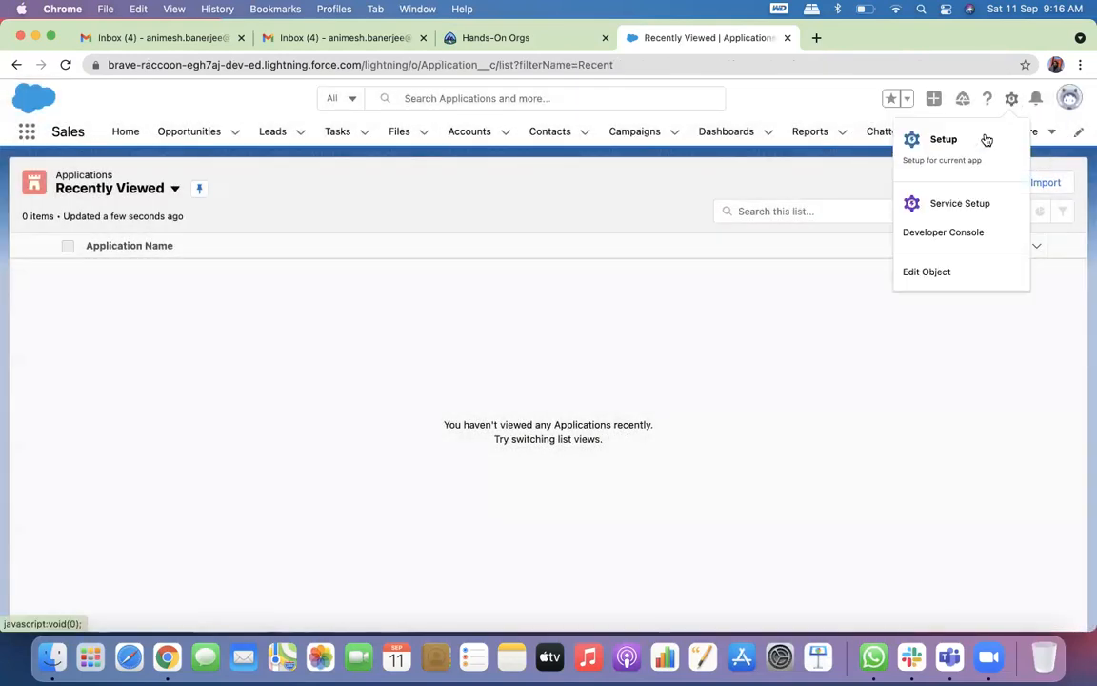
{"action": "left_click", "coordinate": [945, 148]}
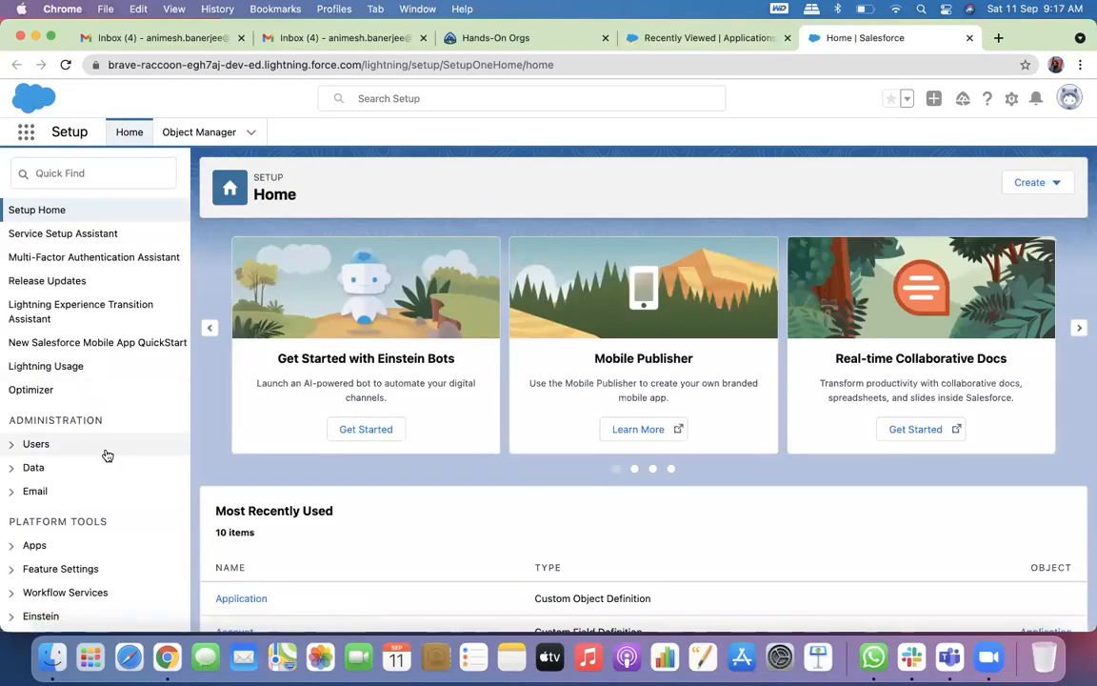
{"action": "scroll", "coordinate": [105, 453], "scroll_direction": "down", "scroll_amount": 5}
{"action": "left_click", "coordinate": [196, 133]}
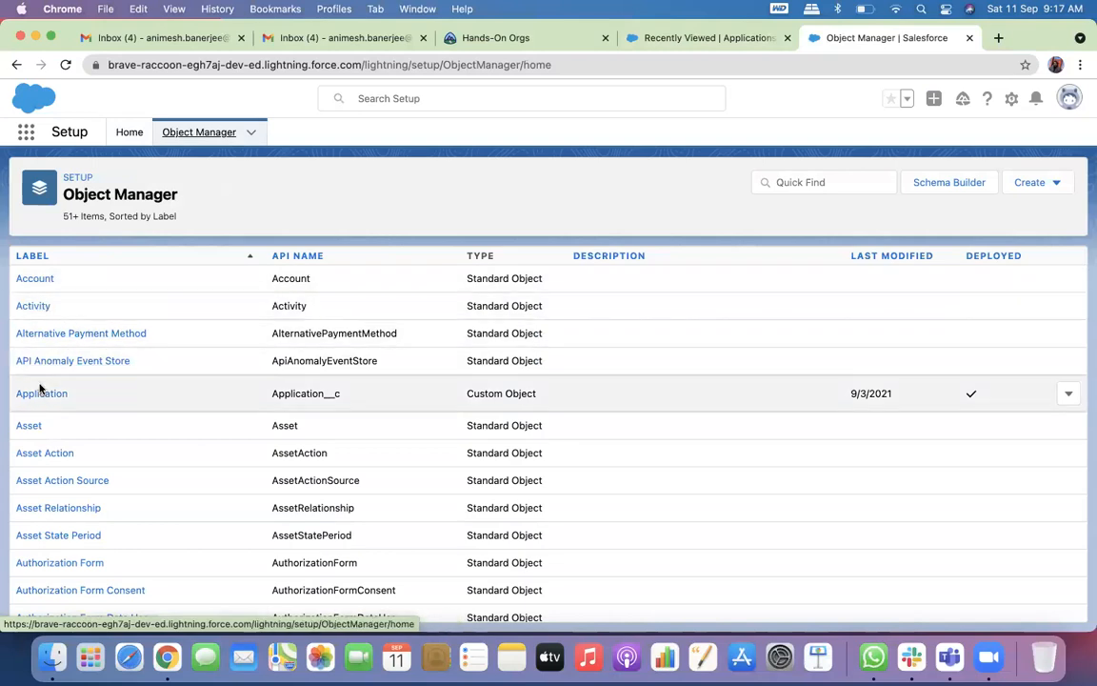
{"action": "left_click", "coordinate": [38, 392]}
{"action": "left_click", "coordinate": [103, 311]}
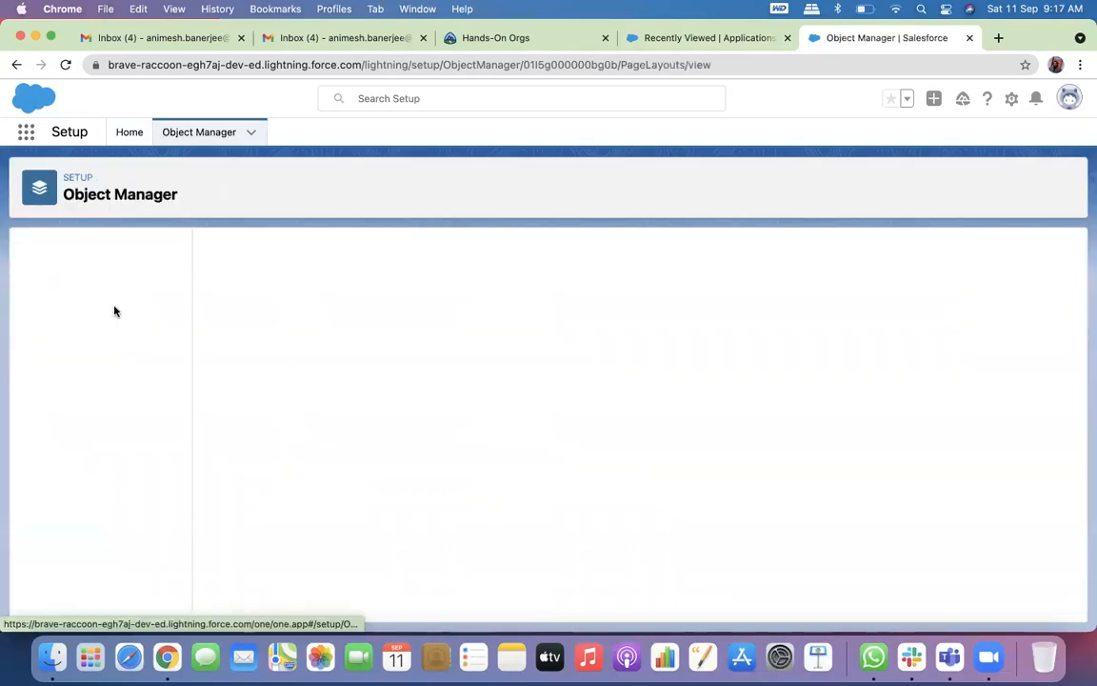
{"action": "left_click", "coordinate": [277, 321]}
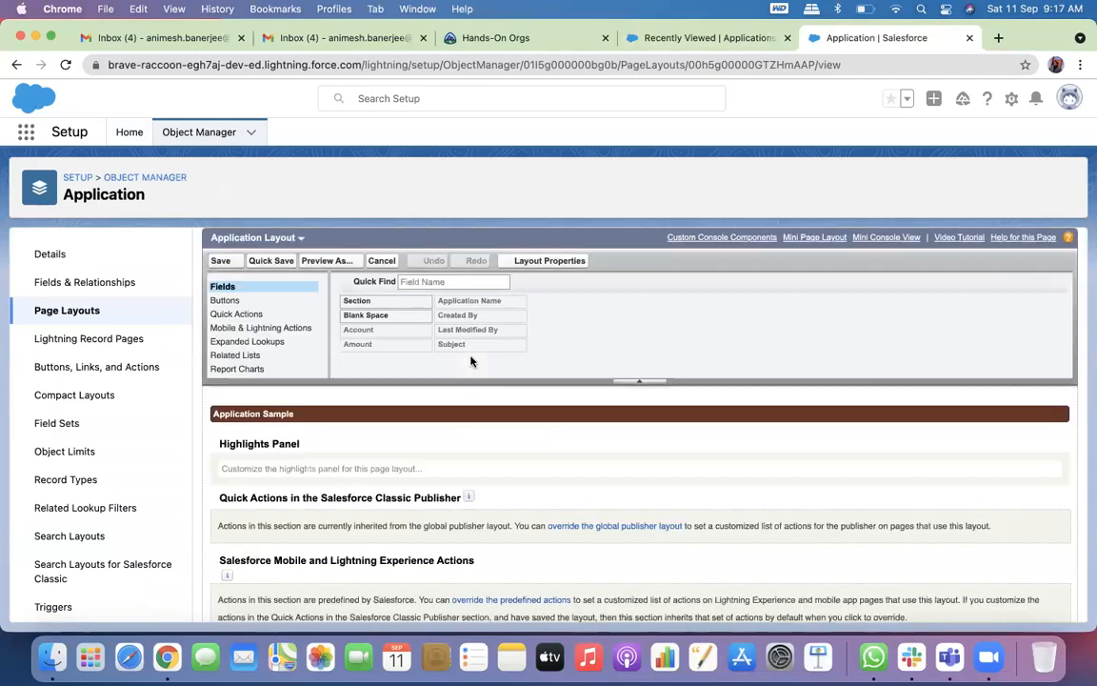
Move the Account and Amount fields into the second column of the layout's Information section and save the layout
{"action": "scroll", "coordinate": [466, 372], "scroll_direction": "down", "scroll_amount": 5}
{"action": "scroll", "coordinate": [465, 376], "scroll_direction": "up", "scroll_amount": 1}
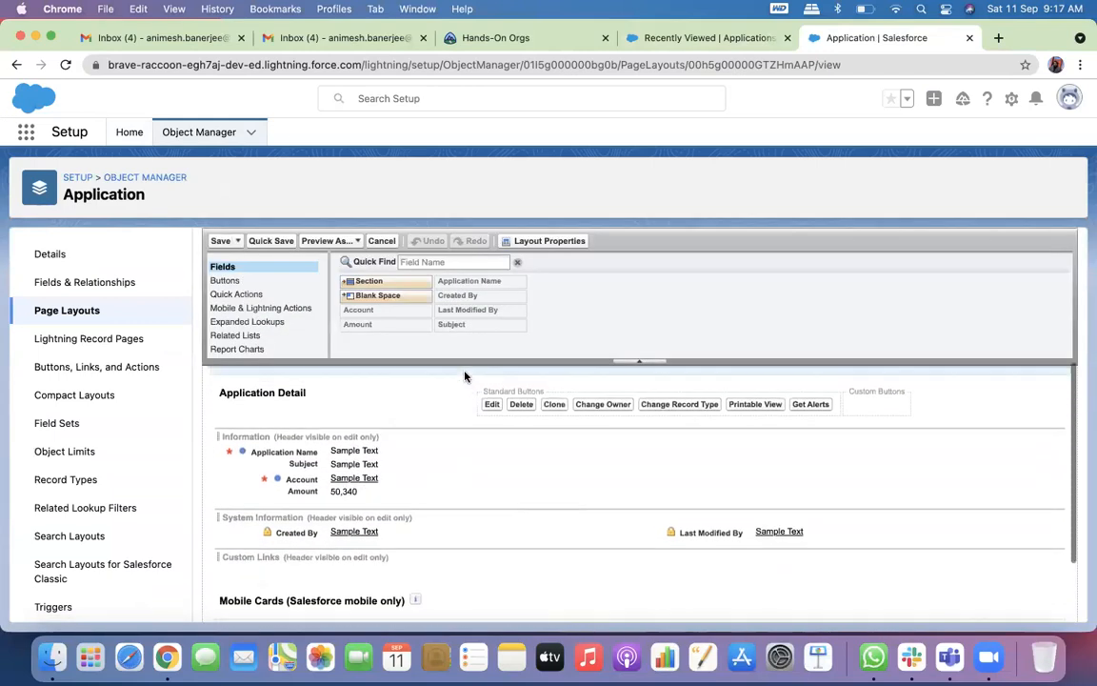
{"action": "left_click_drag", "start_coordinate": [304, 490], "coordinate": [678, 460]}
{"action": "left_click_drag", "start_coordinate": [301, 488], "coordinate": [724, 474]}
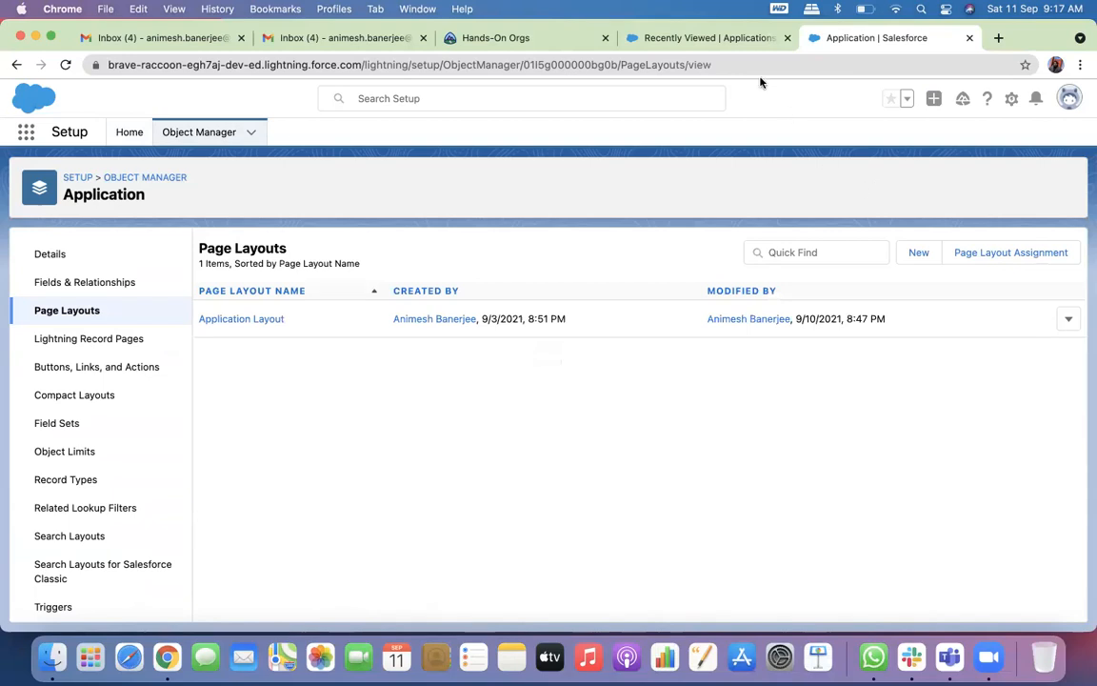
Reload the Applications list and check a New Application form for the Account and Amount fields
{"action": "left_click", "coordinate": [733, 42]}
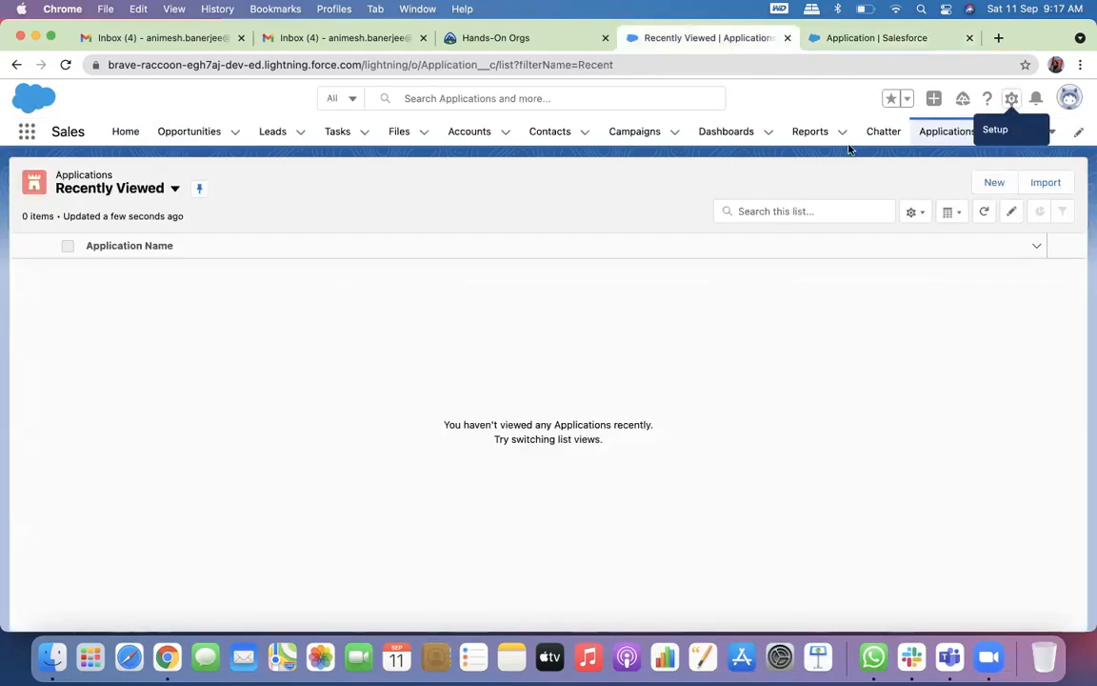
{"action": "left_click", "coordinate": [65, 64]}
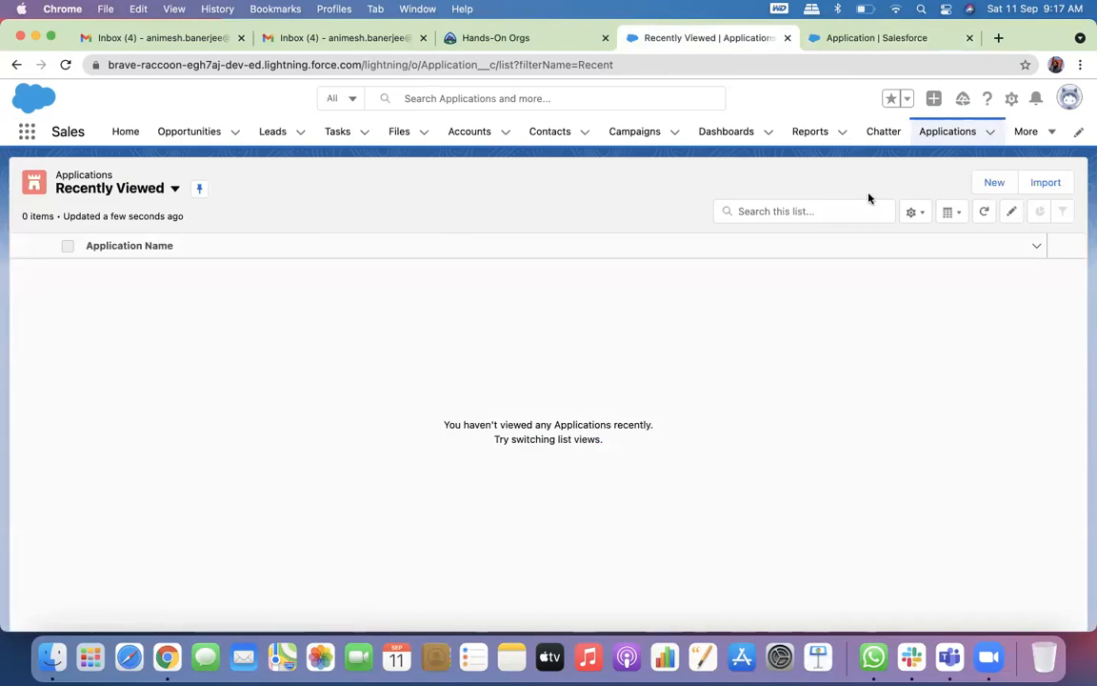
{"action": "left_click", "coordinate": [993, 183]}
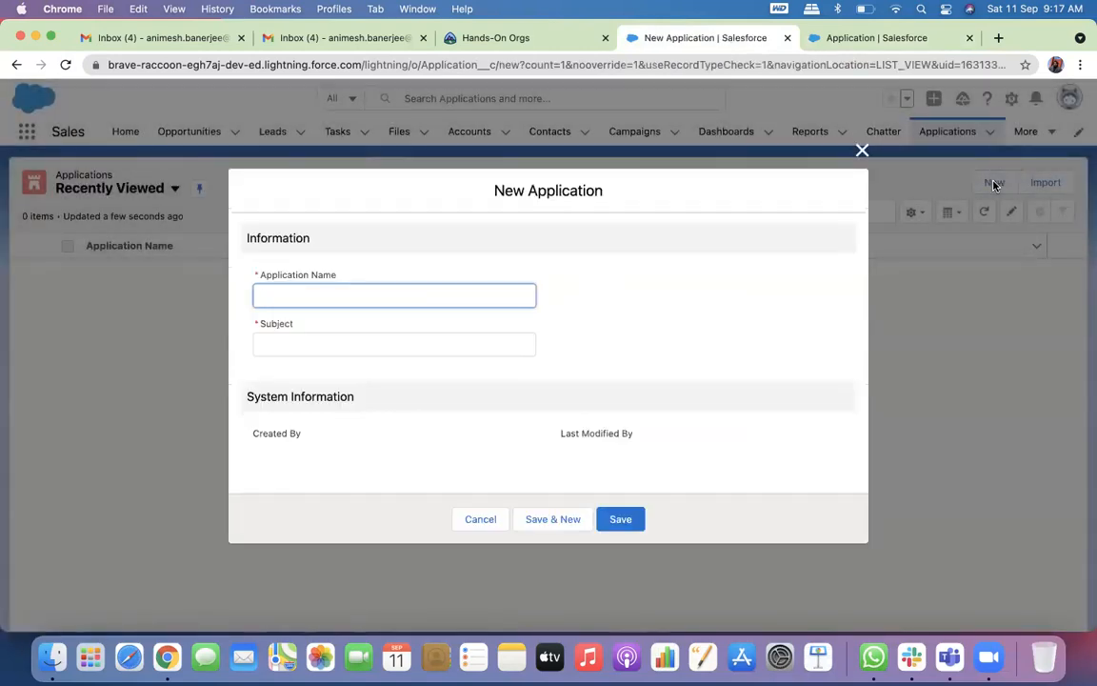
{"action": "left_click", "coordinate": [860, 158]}
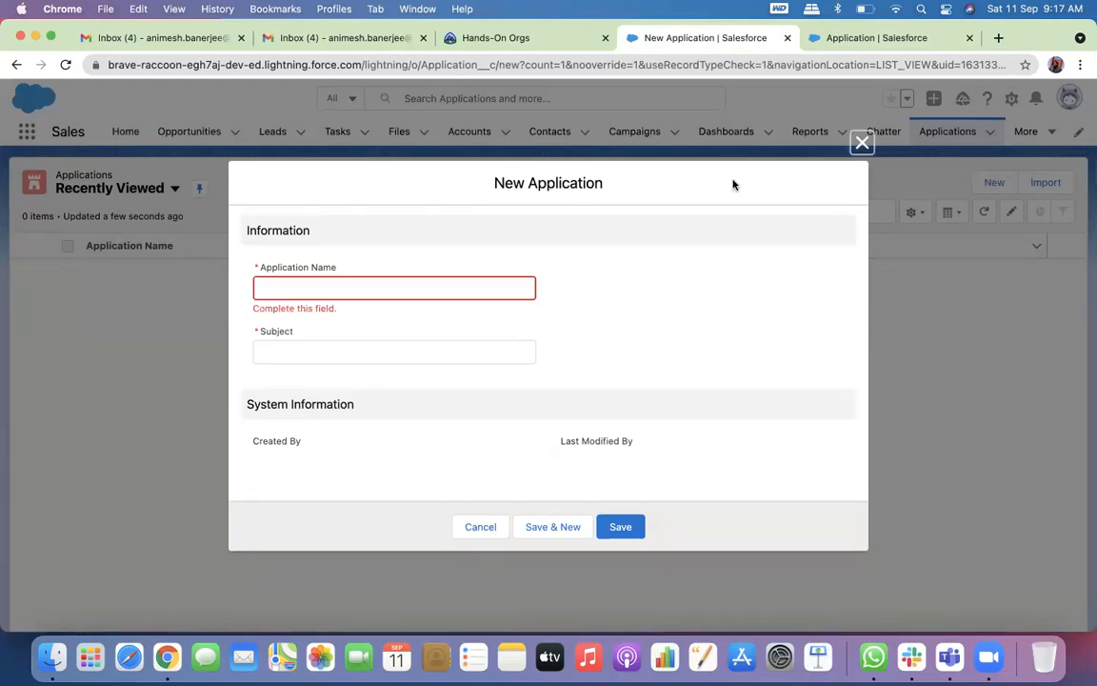
Try to save the application as "Account Save Automation" with subject 1241242, then dismiss the form
{"action": "left_click", "coordinate": [424, 287]}
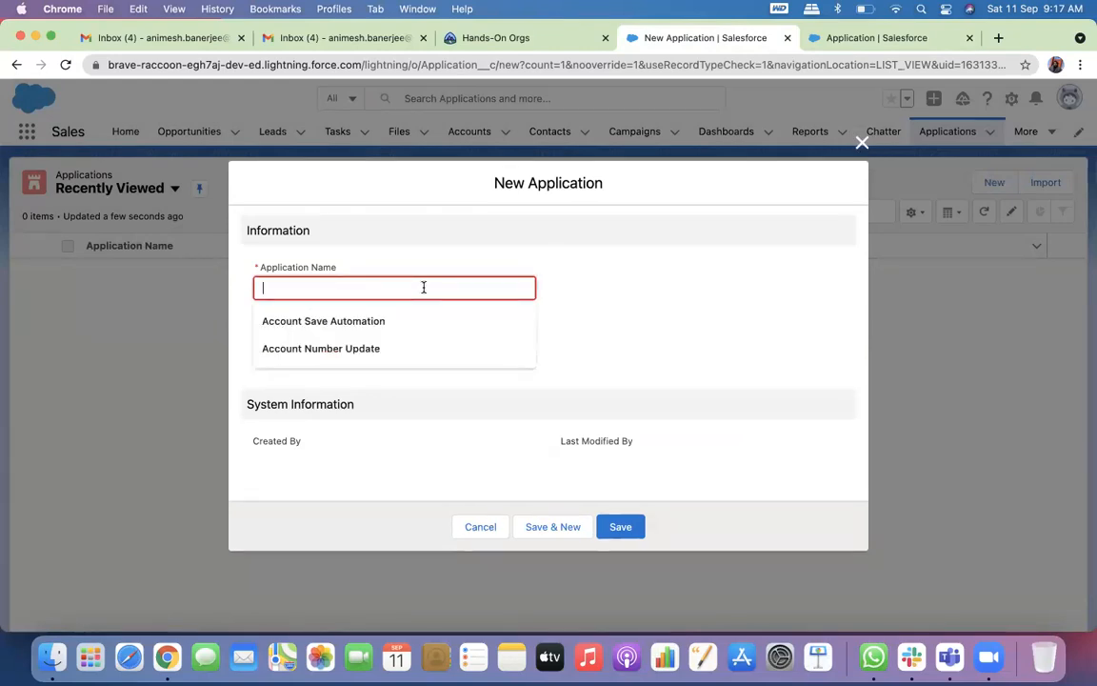
{"action": "left_click", "coordinate": [397, 320]}
{"action": "left_click", "coordinate": [384, 350]}
{"action": "type", "text": "1241242"}
{"action": "left_click", "coordinate": [632, 525]}
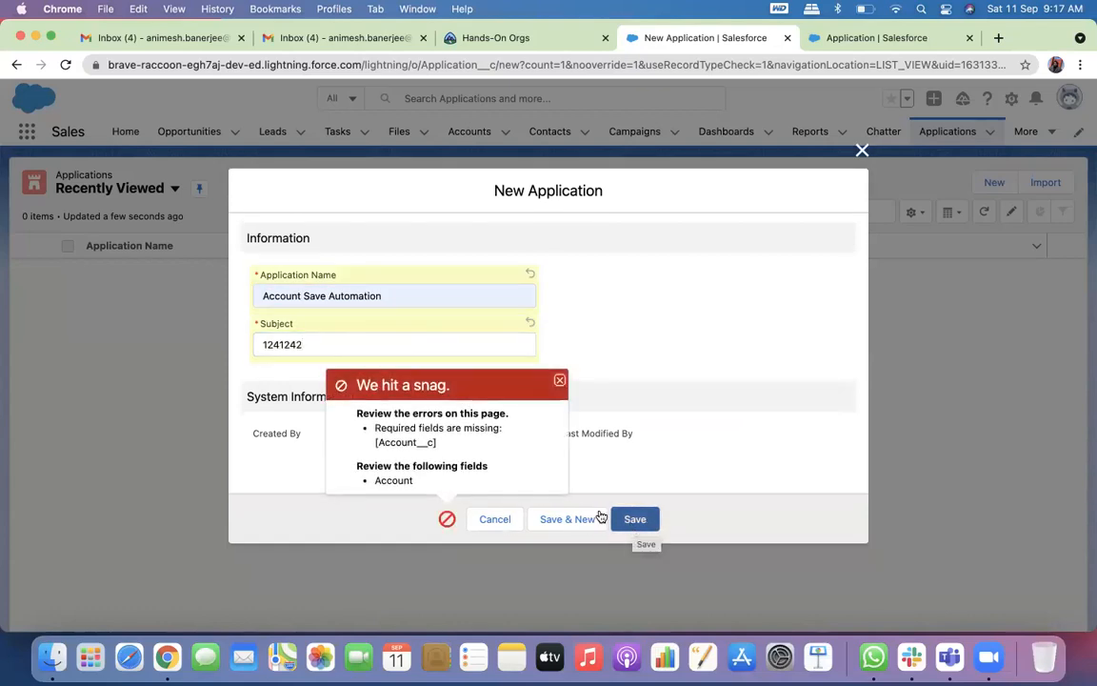
{"action": "left_click", "coordinate": [446, 520]}
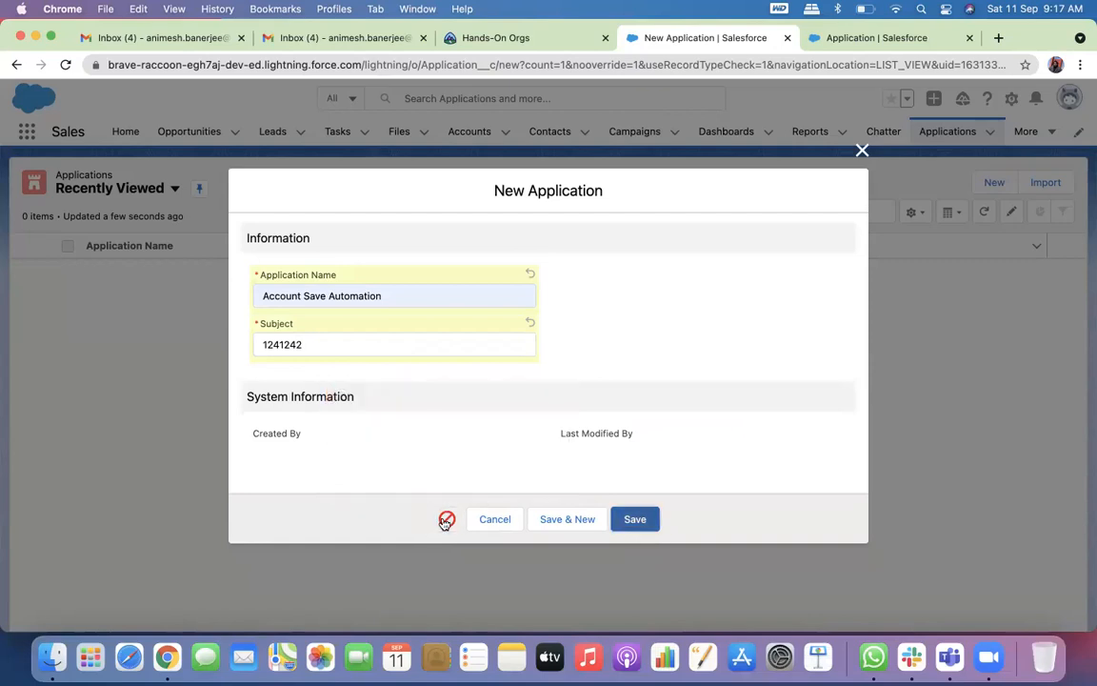
{"action": "left_click", "coordinate": [861, 150]}
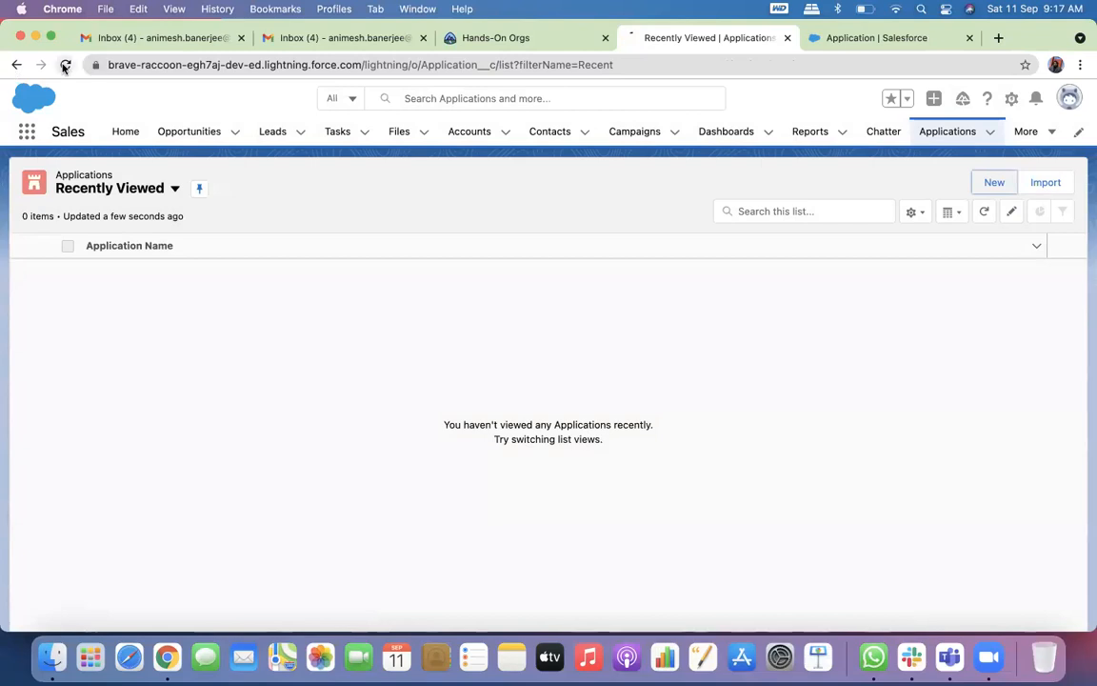
Reload the Applications list again, recheck the New Application form's fields, and close the form unsaved
{"action": "left_click", "coordinate": [64, 65]}
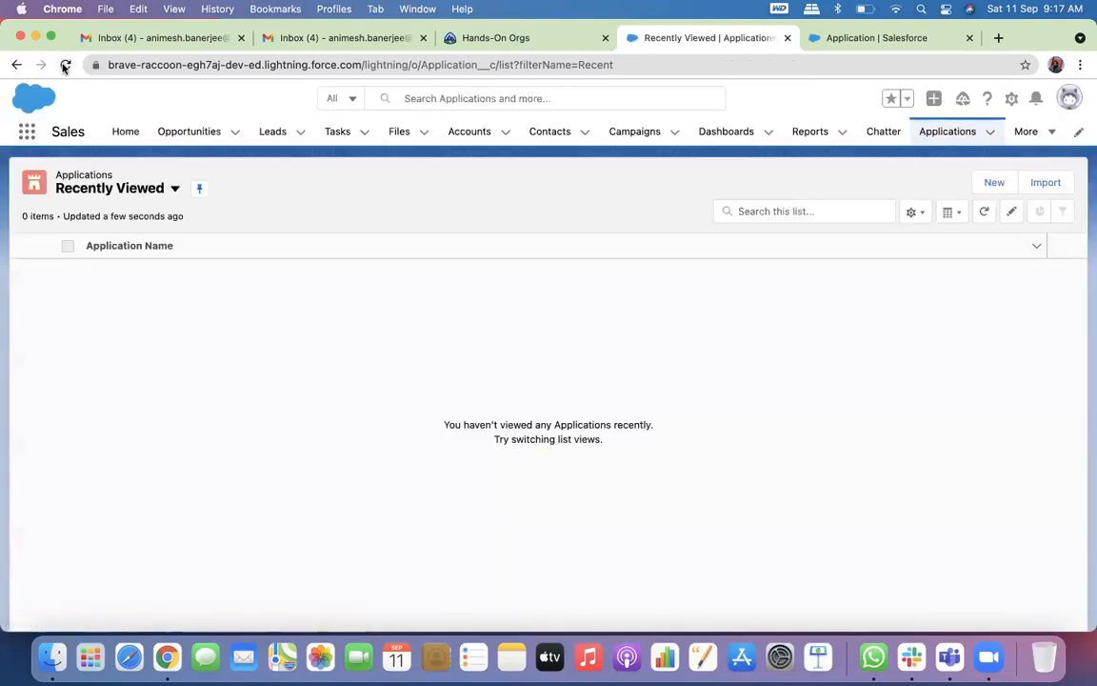
{"action": "left_click", "coordinate": [64, 65]}
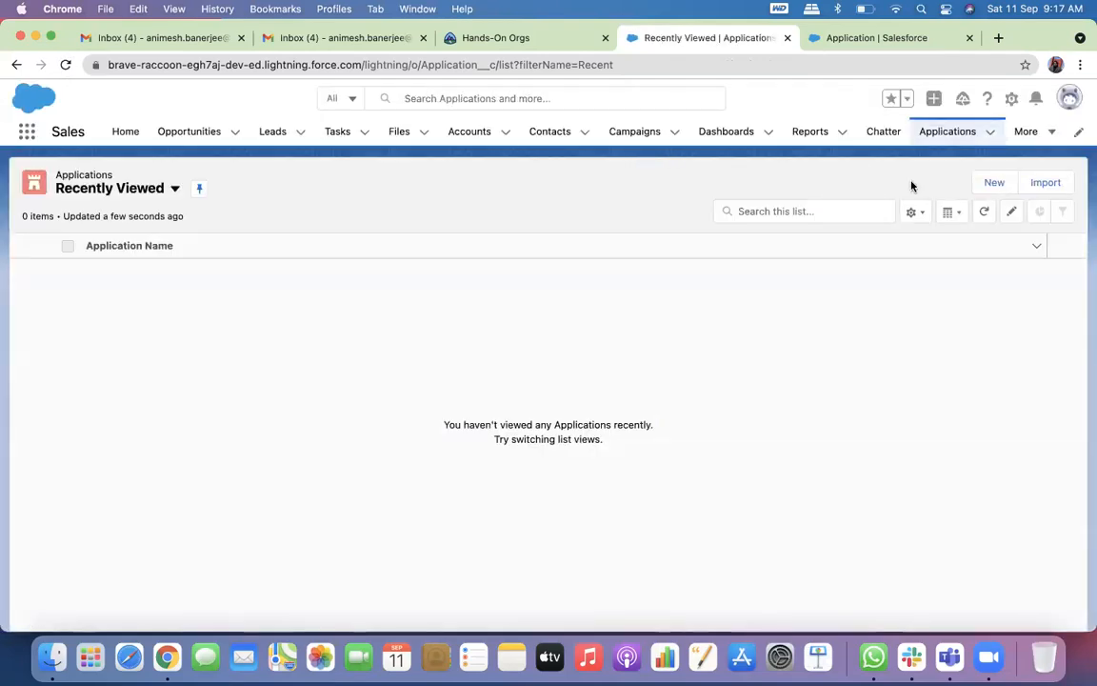
{"action": "left_click", "coordinate": [992, 182]}
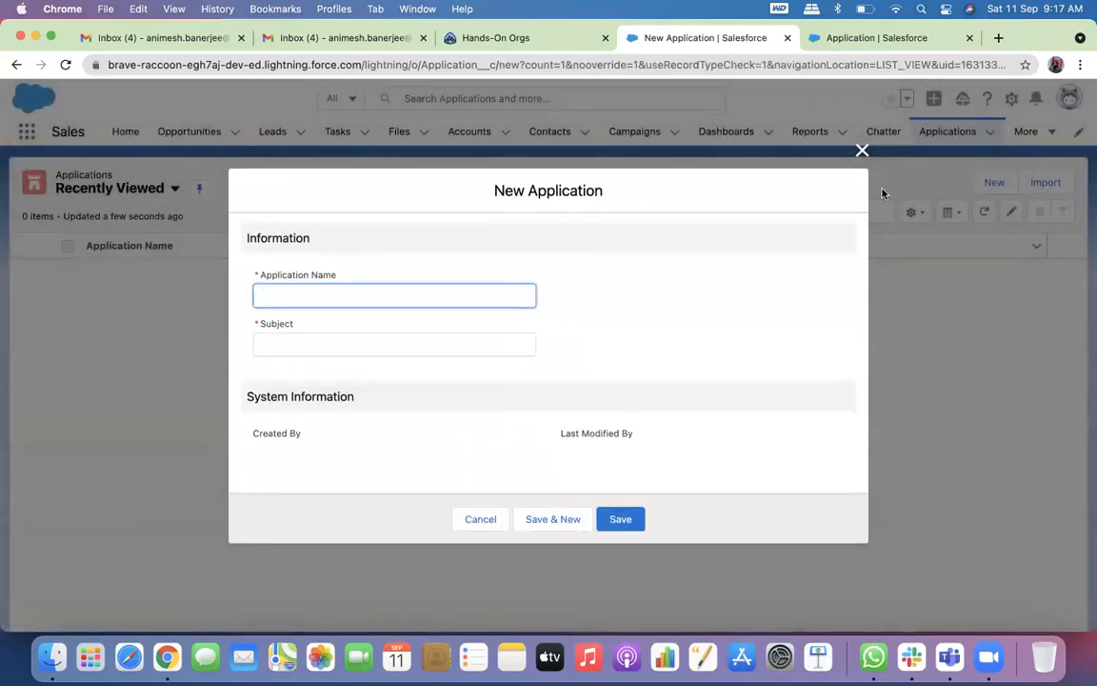
{"action": "left_click", "coordinate": [860, 153]}
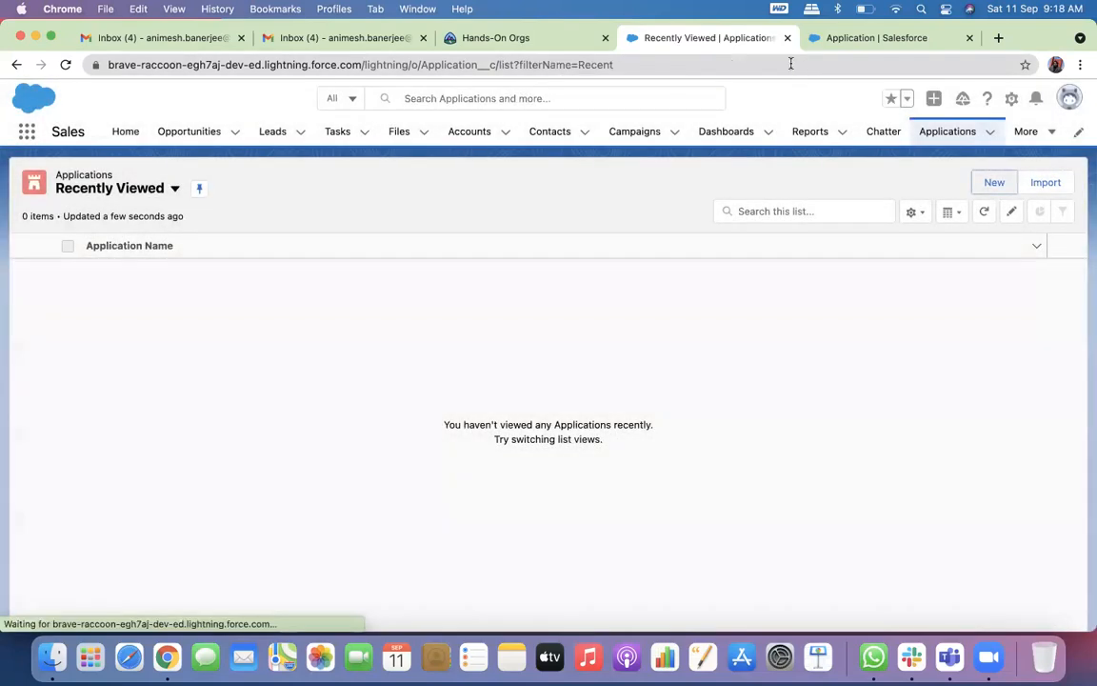
Close the open Salesforce org pages and log out of Trailhead
{"action": "left_click", "coordinate": [787, 38]}
{"action": "left_click", "coordinate": [793, 39]}
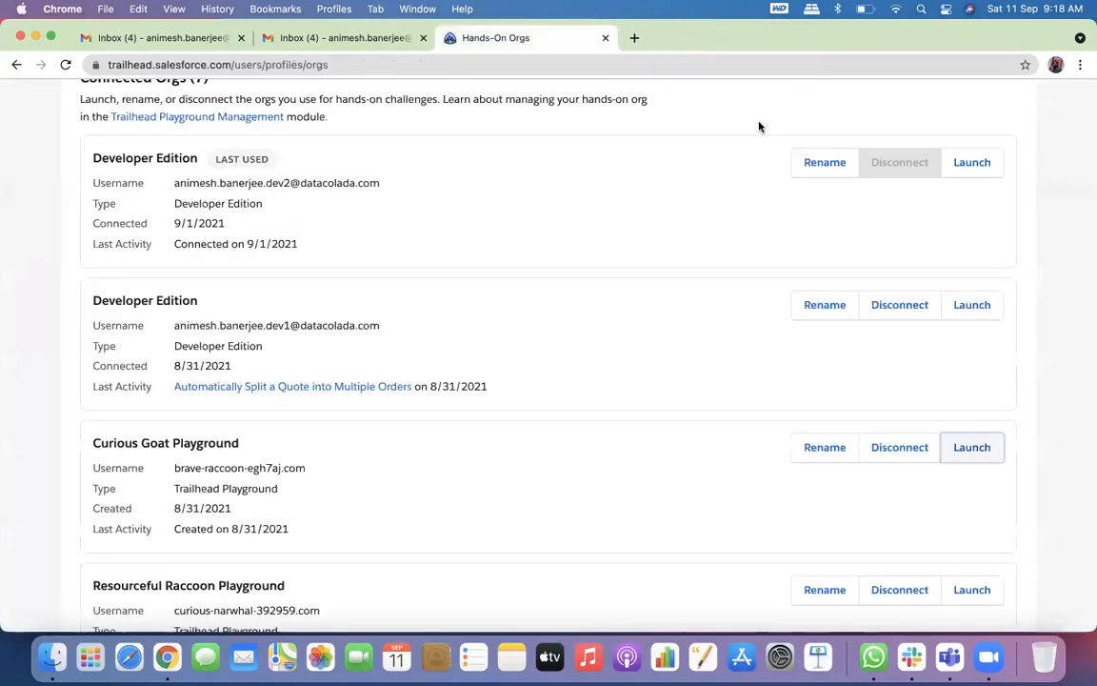
{"action": "scroll", "coordinate": [777, 191], "scroll_direction": "up", "scroll_amount": 2}
{"action": "scroll", "coordinate": [777, 191], "scroll_direction": "up", "scroll_amount": 1}
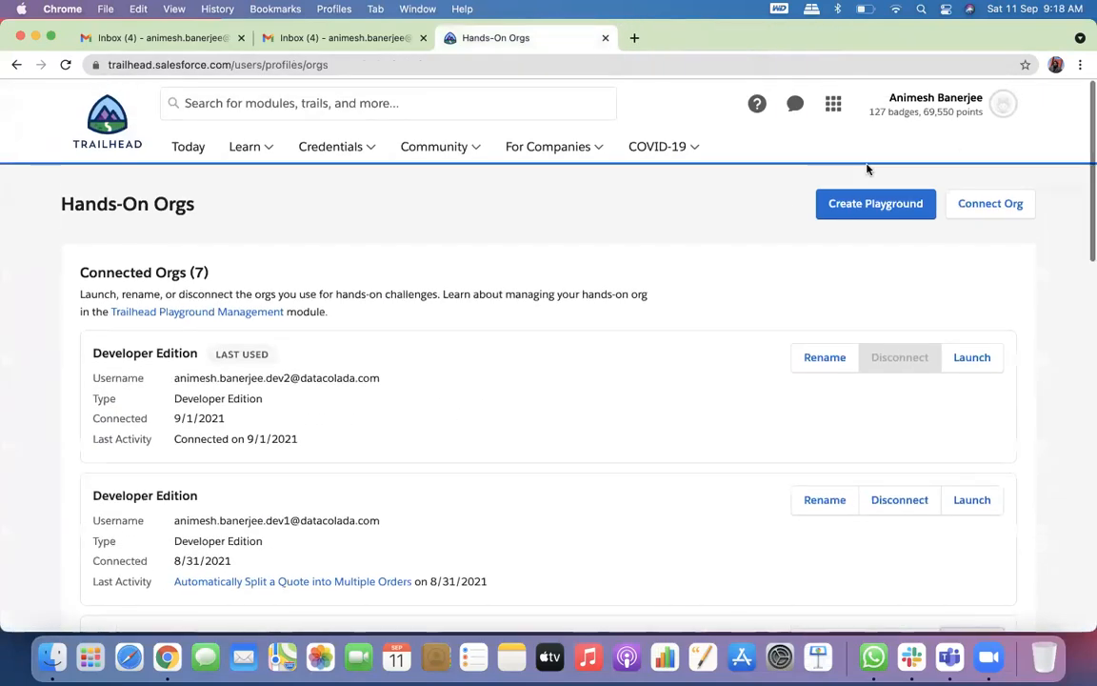
{"action": "left_click", "coordinate": [1002, 106]}
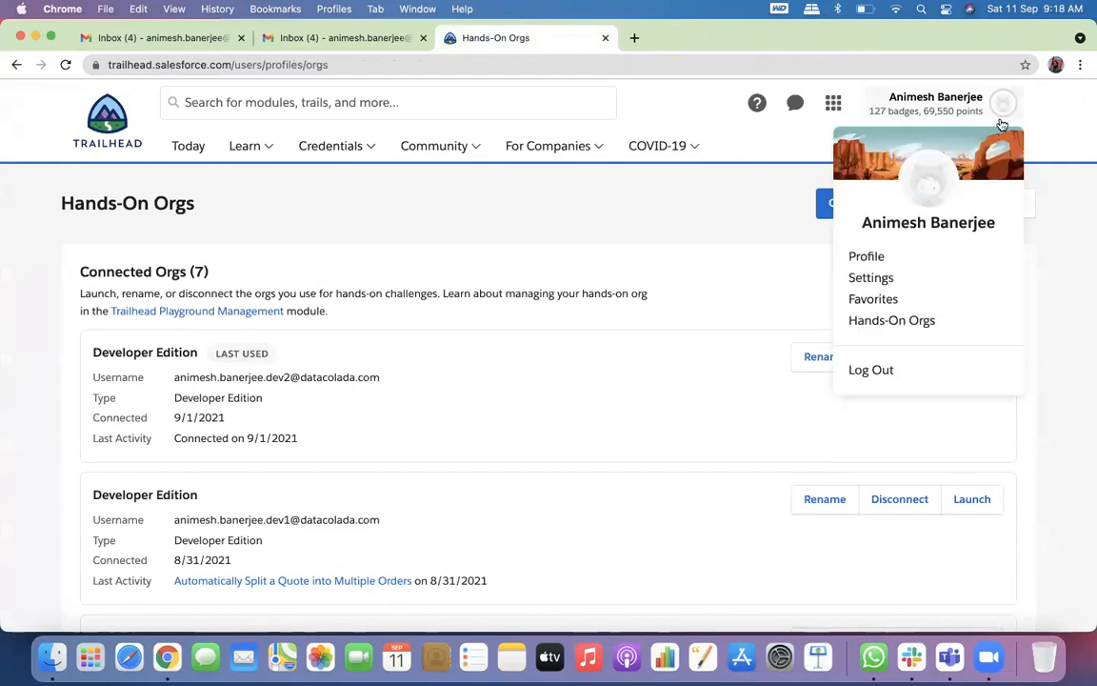
{"action": "left_click", "coordinate": [871, 371]}
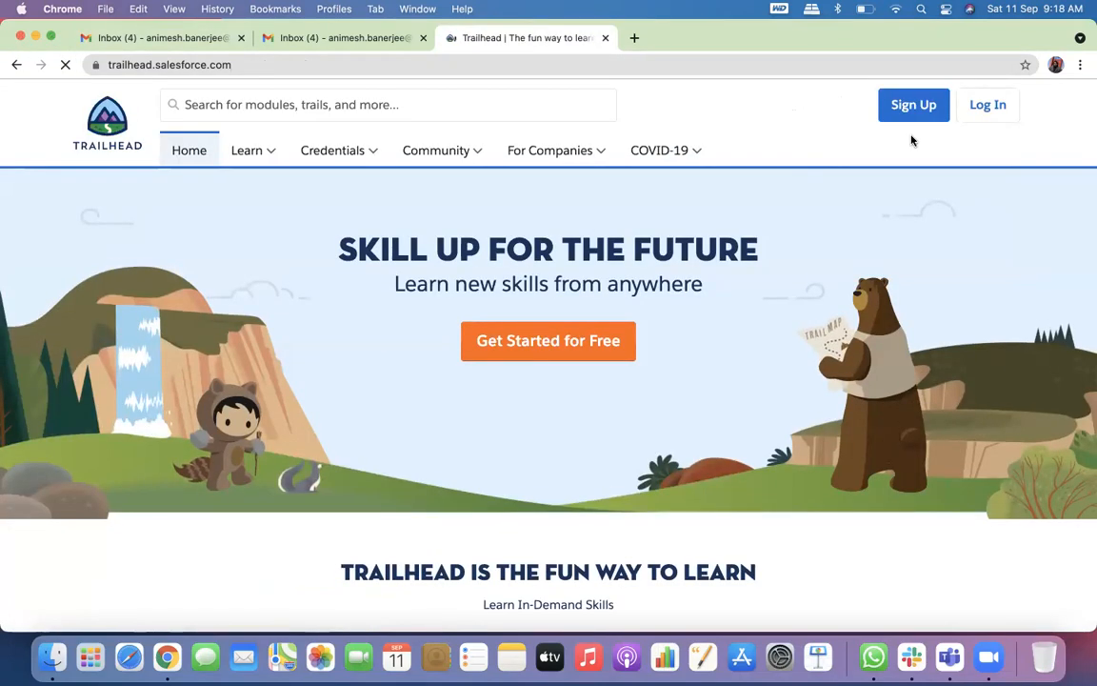
Log back in to Trailhead through LinkedIn and launch the Curious Goat Playground from Hands-On Orgs
{"action": "left_click", "coordinate": [1007, 115]}
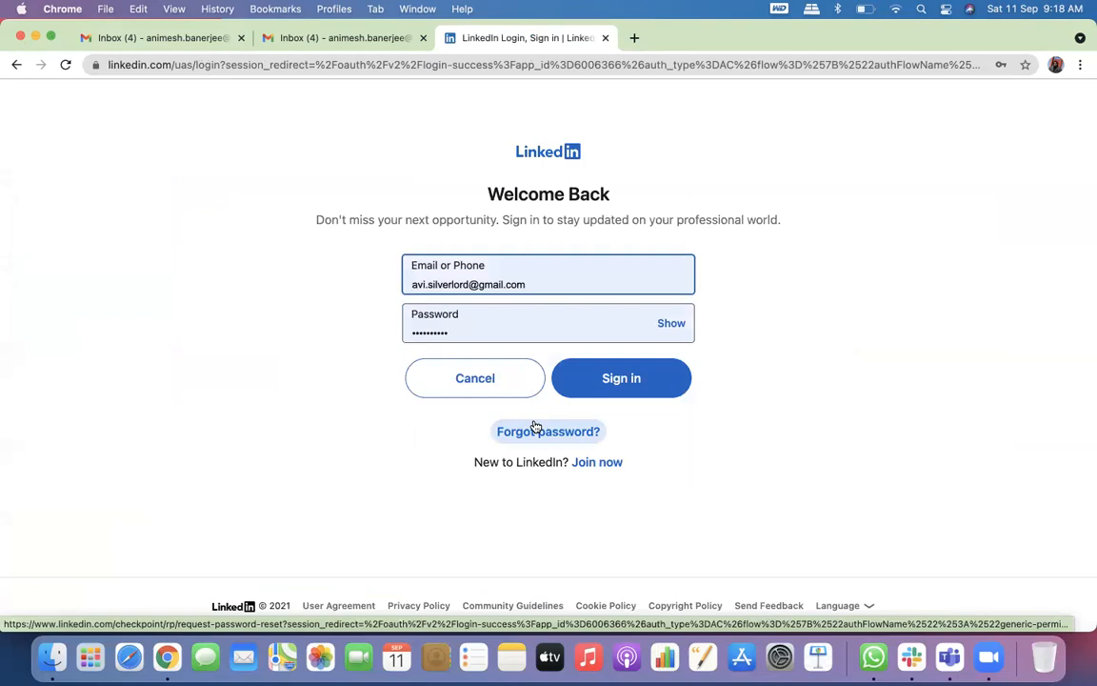
{"action": "left_click", "coordinate": [643, 379]}
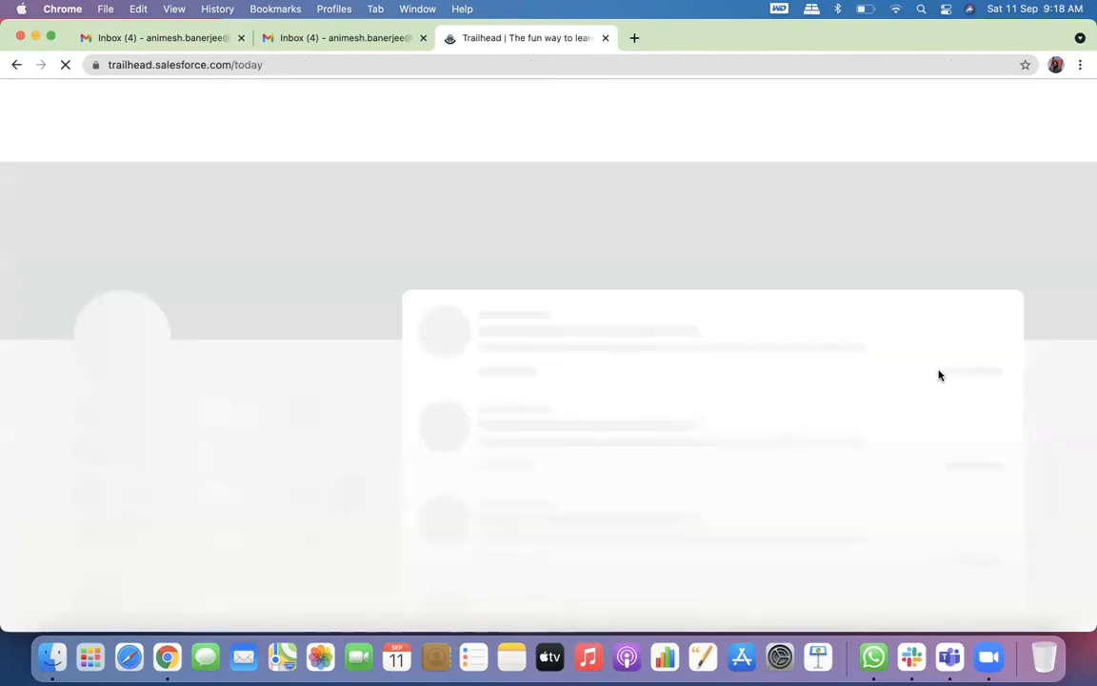
{"action": "left_click", "coordinate": [999, 104]}
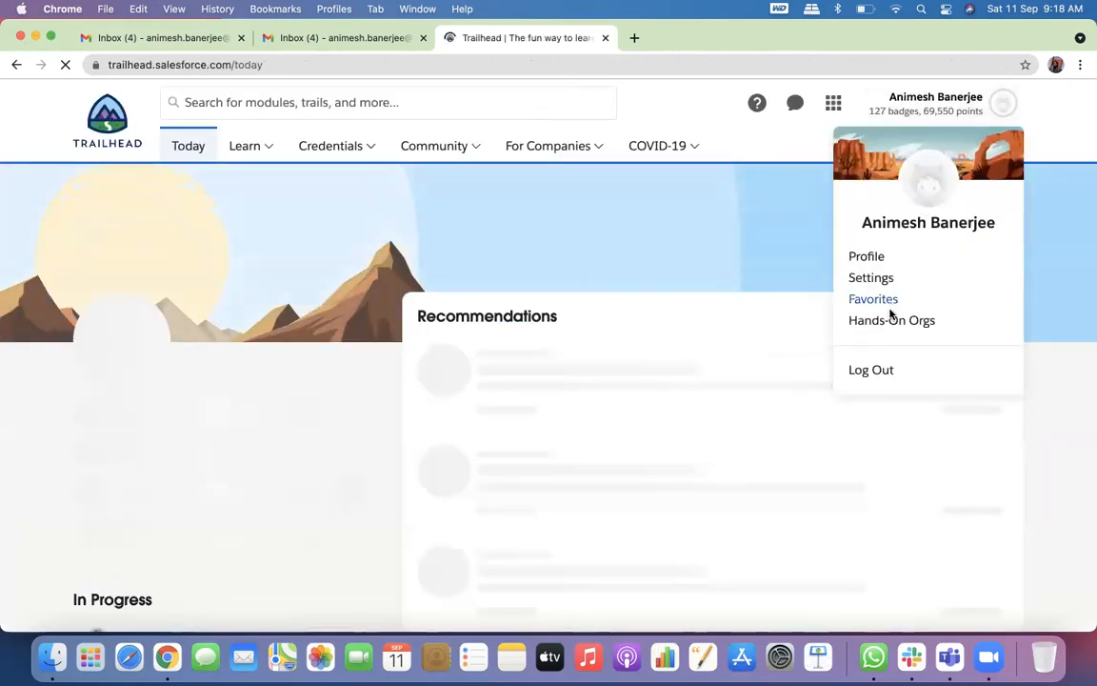
{"action": "left_click", "coordinate": [891, 318]}
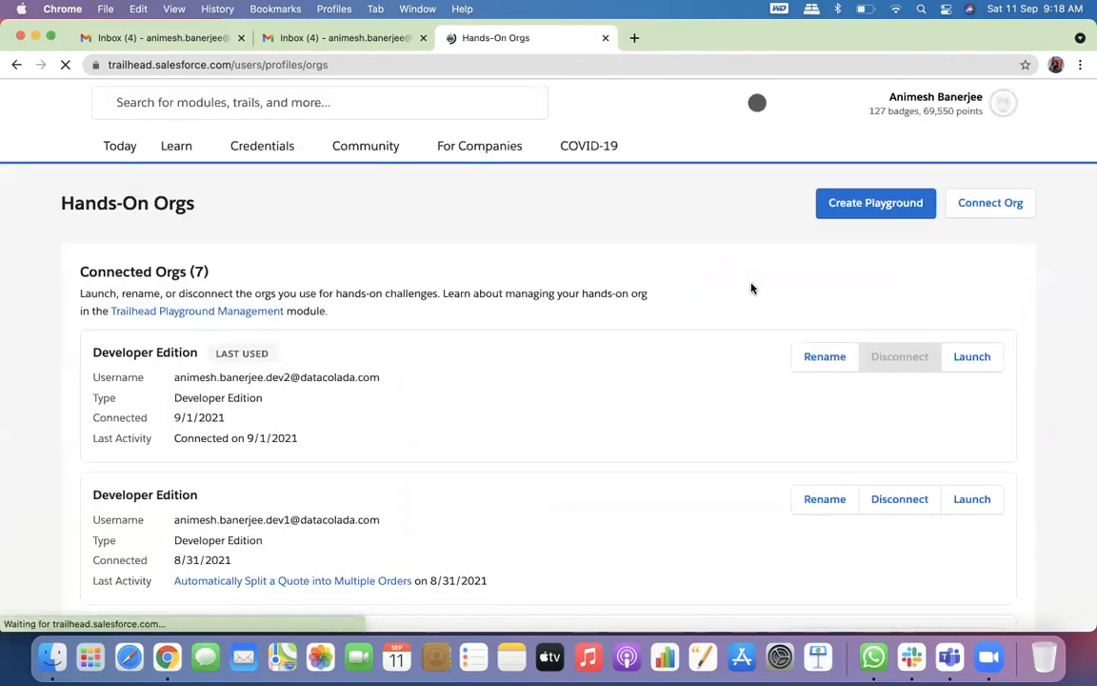
{"action": "scroll", "coordinate": [750, 287], "scroll_direction": "down", "scroll_amount": 2}
{"action": "left_click", "coordinate": [972, 450]}
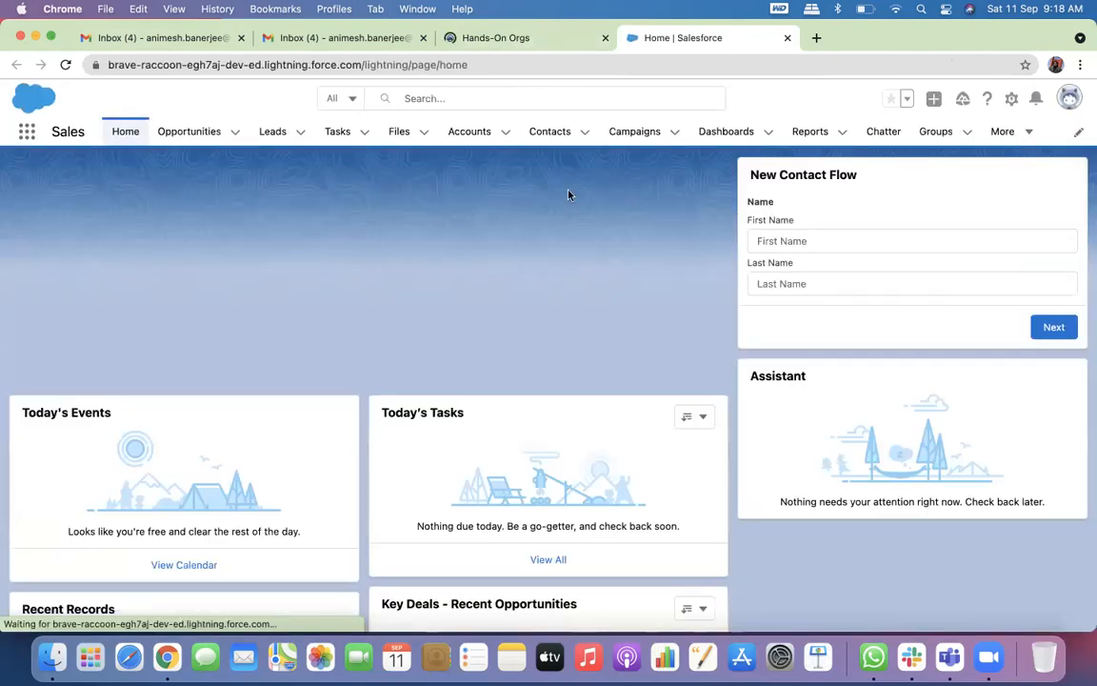
Go to Applications in the relaunched org, inspect the New Application form's fields, and close it unsaved
{"action": "left_click", "coordinate": [470, 133]}
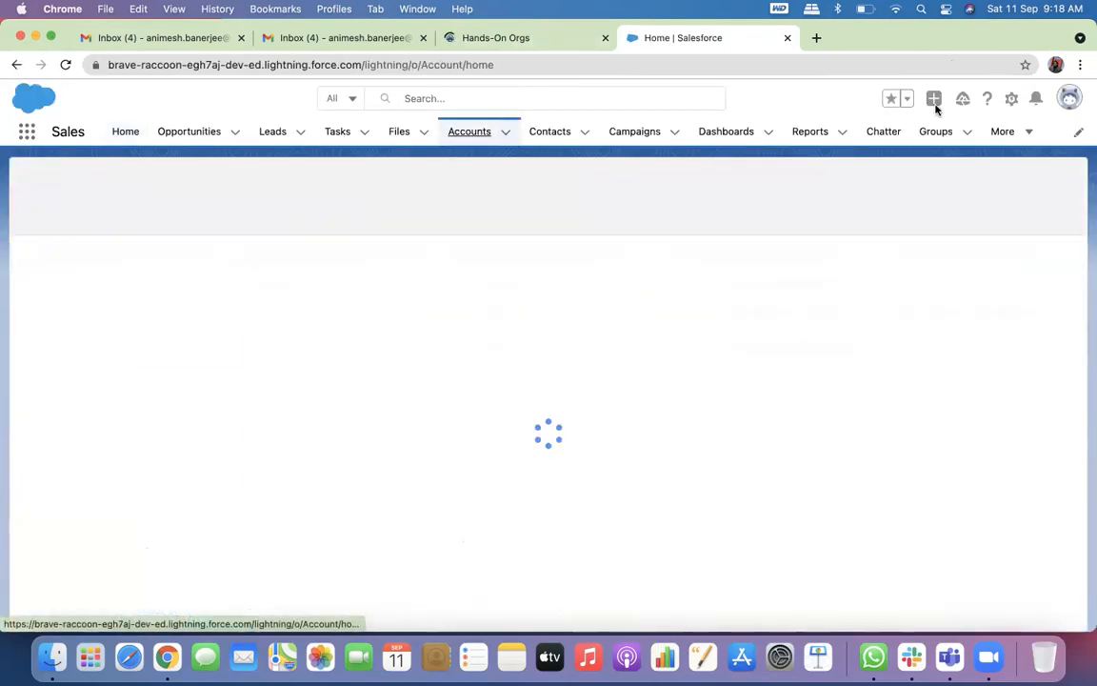
{"action": "left_click", "coordinate": [1008, 131]}
{"action": "left_click", "coordinate": [1008, 264]}
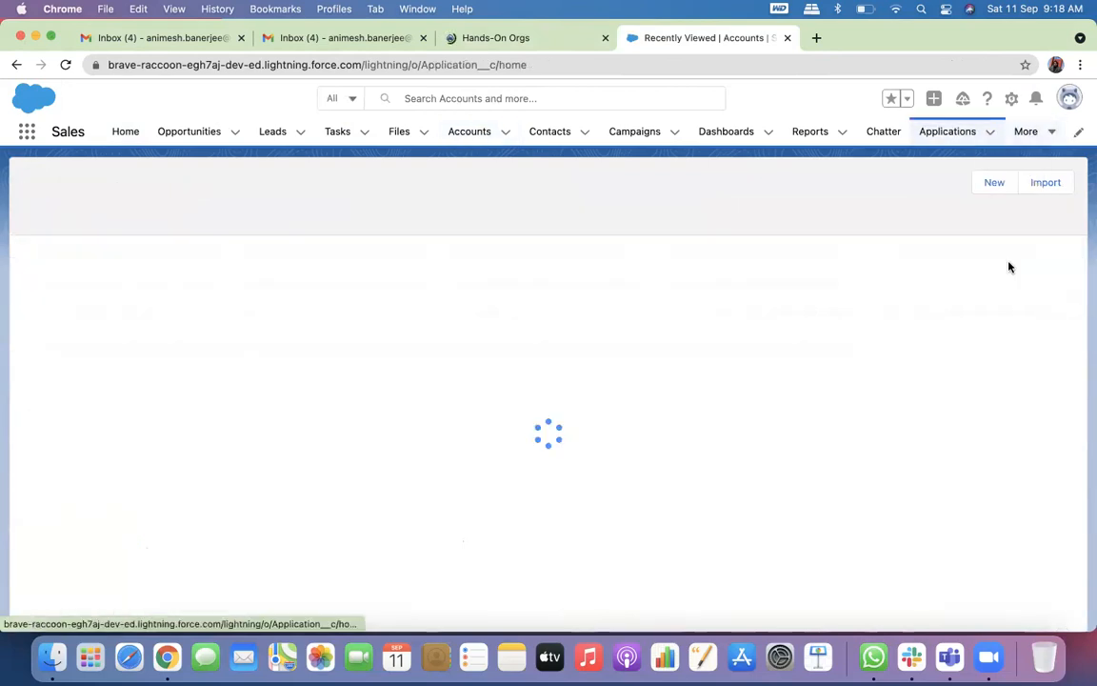
{"action": "left_click", "coordinate": [984, 183]}
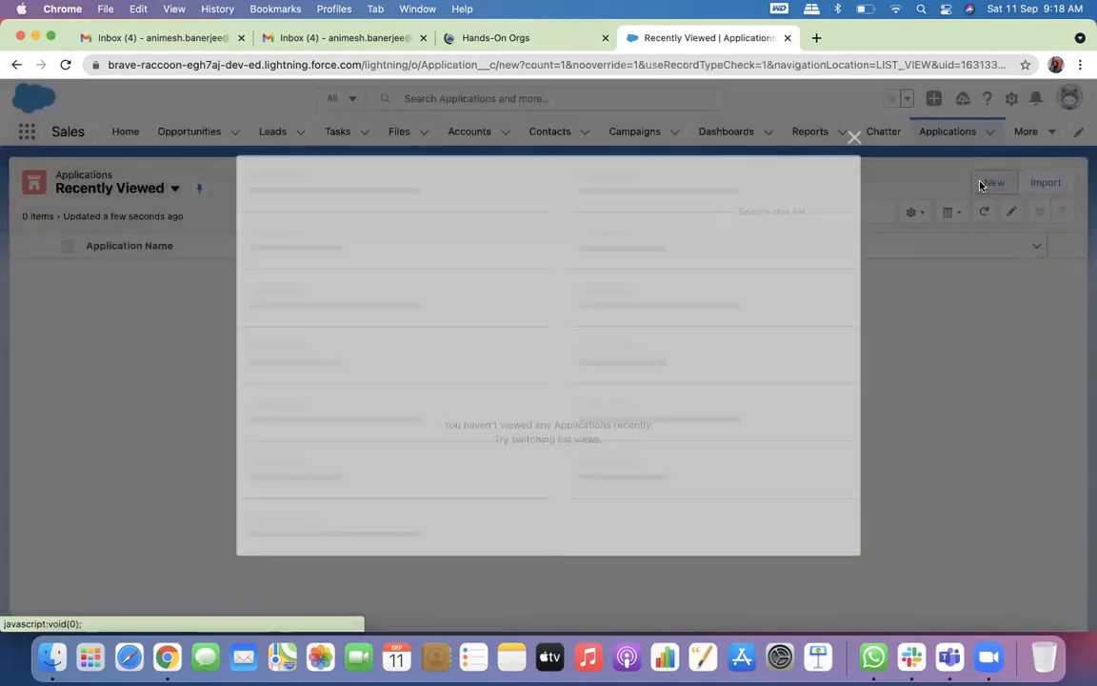
{"action": "left_click", "coordinate": [862, 149]}
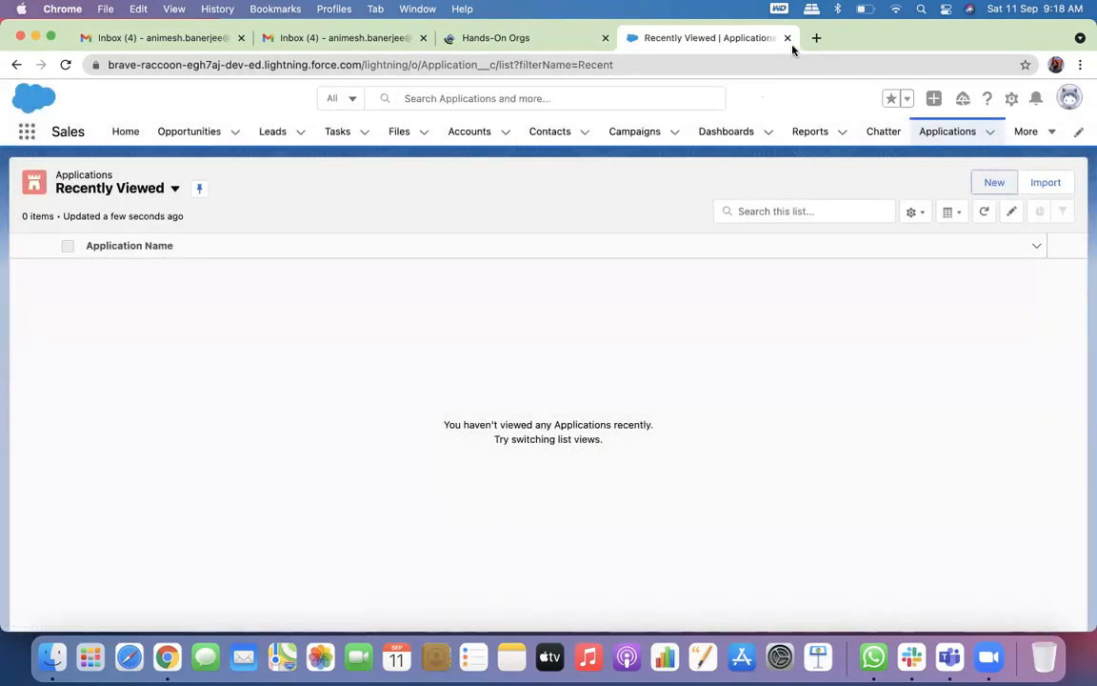
Switch to Safari and open trailhead.salesforce.com
{"action": "left_click", "coordinate": [128, 657]}
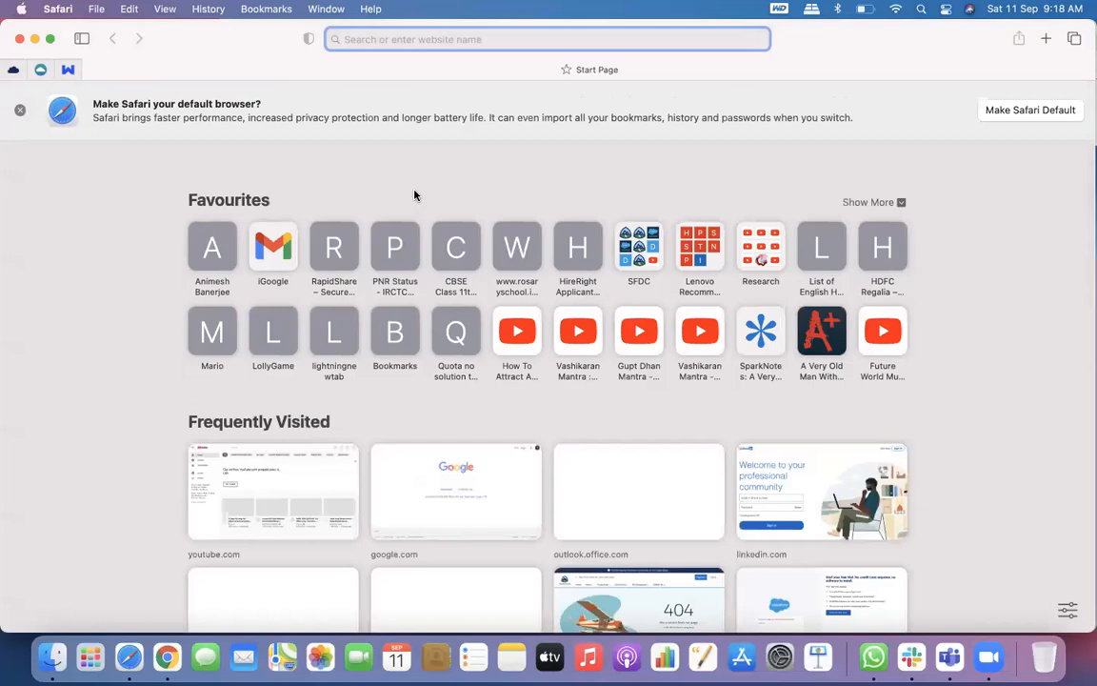
{"action": "type", "text": "trailhead.salesforce.com"}
{"action": "key", "text": "Return"}
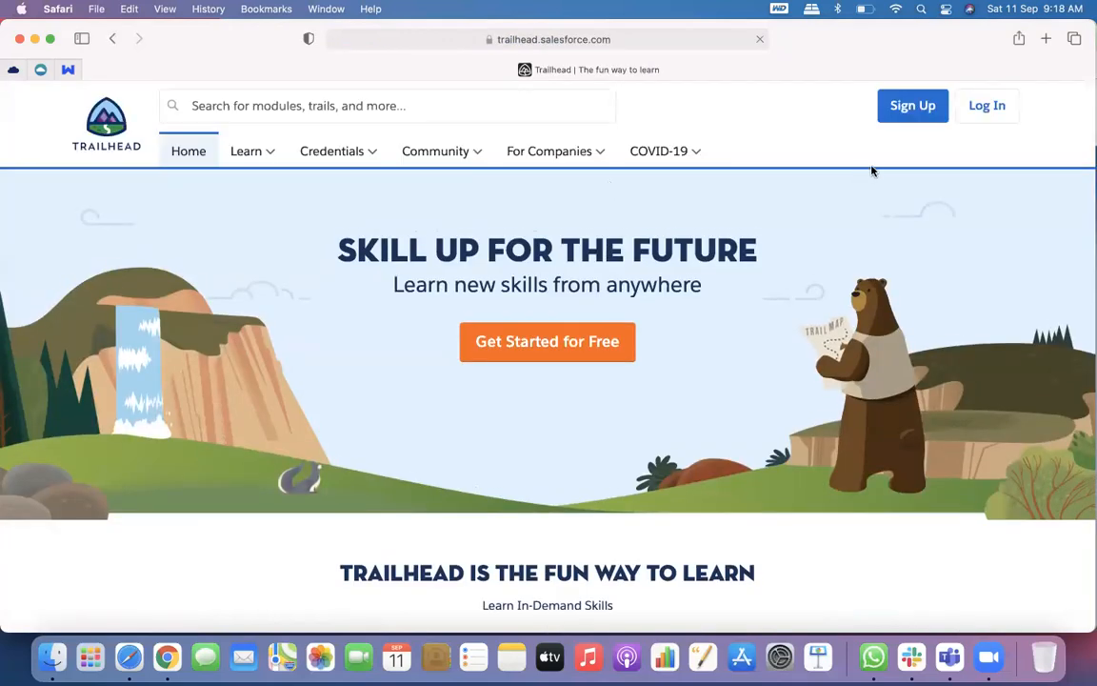
Log in to Trailhead through LinkedIn, filling in the saved account e-mail and password
{"action": "left_click", "coordinate": [983, 112]}
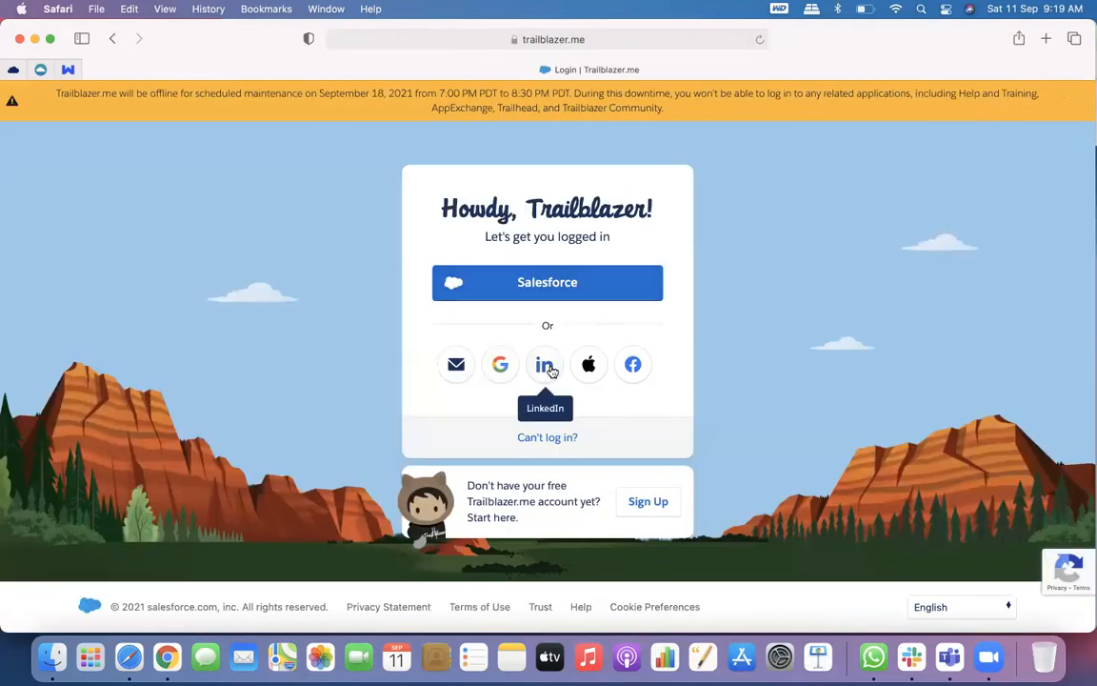
{"action": "left_click", "coordinate": [549, 368]}
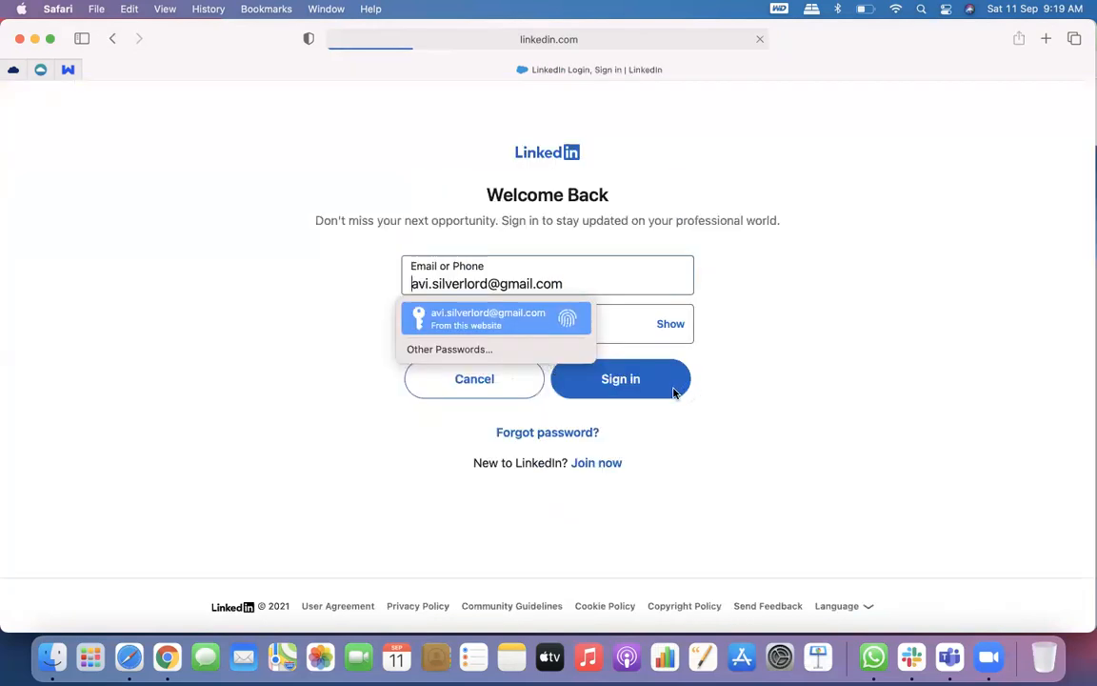
{"action": "key", "text": "Return"}
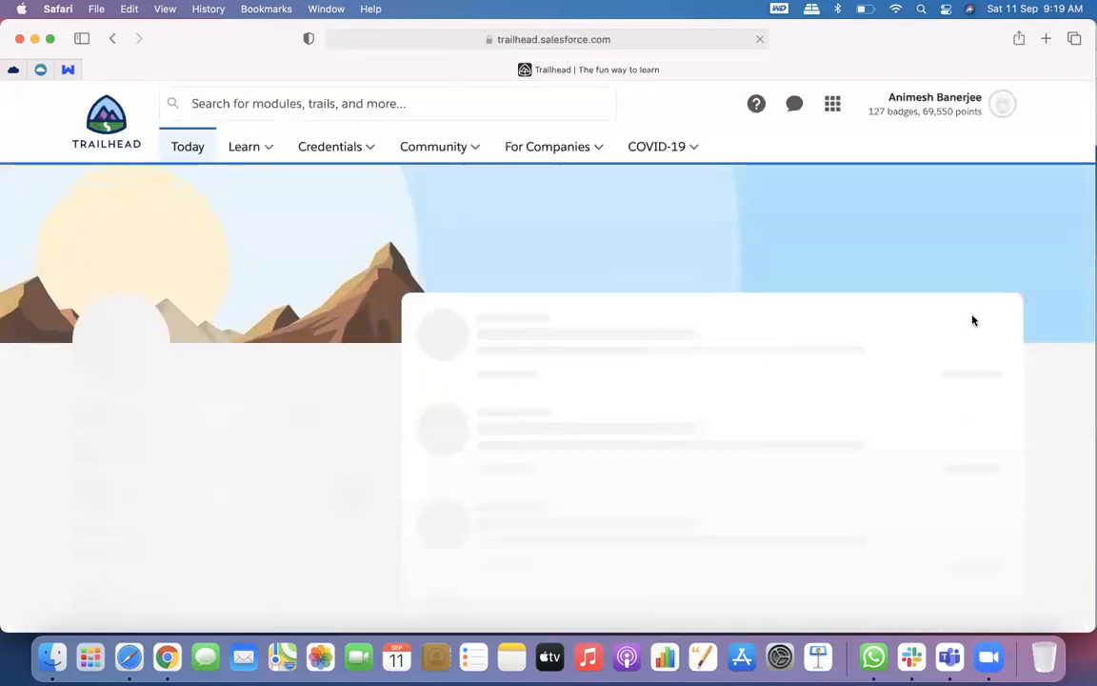
Go to the Trailhead profile's Hands-On Orgs and launch the Curious Goat Playground
{"action": "left_click", "coordinate": [1003, 107]}
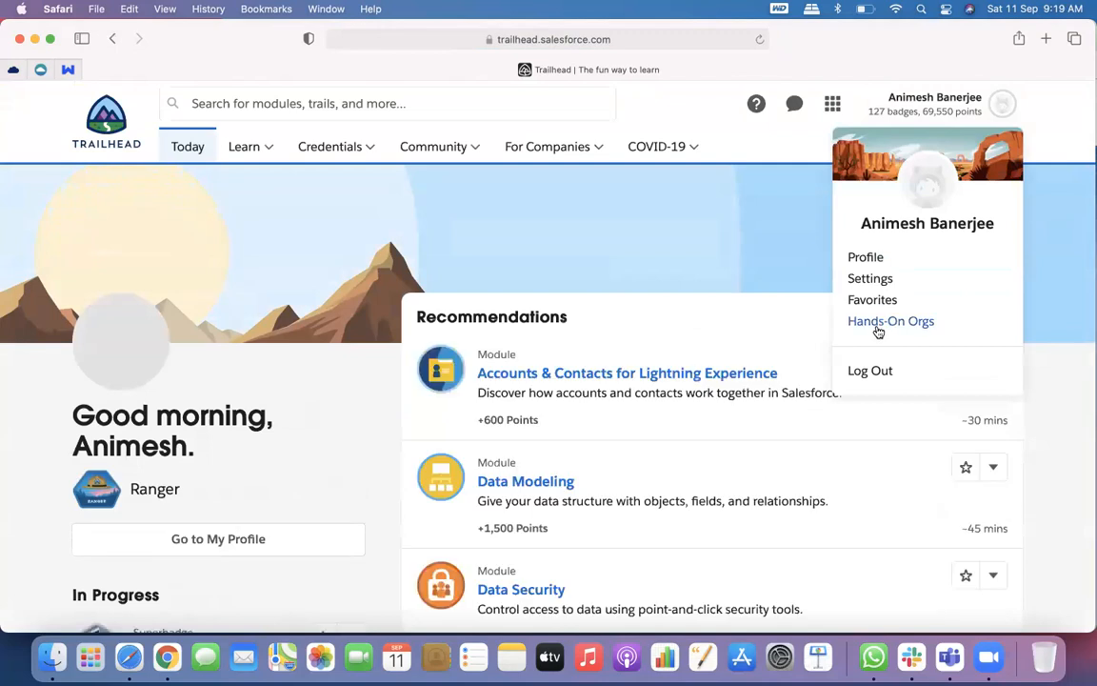
{"action": "left_click", "coordinate": [876, 329]}
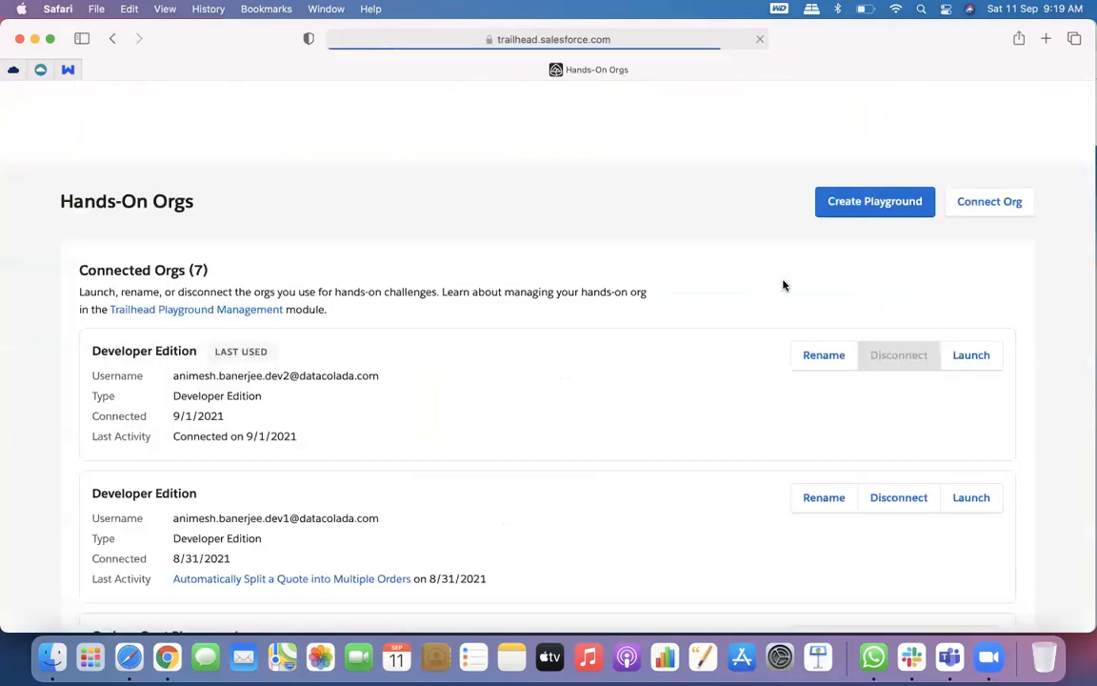
{"action": "scroll", "coordinate": [798, 451], "scroll_direction": "down", "scroll_amount": 3}
{"action": "left_click", "coordinate": [970, 460]}
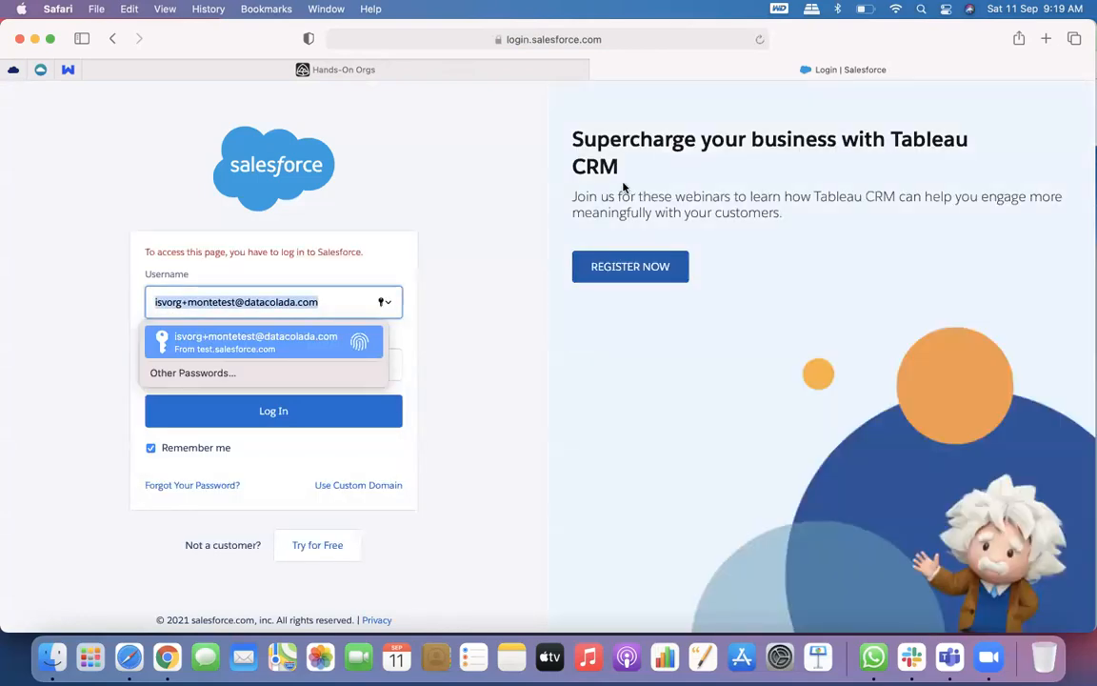
Close the Salesforce login tab, try launching the Curious Goat Playground again, and return to Hands-On Orgs
{"action": "left_click", "coordinate": [536, 69]}
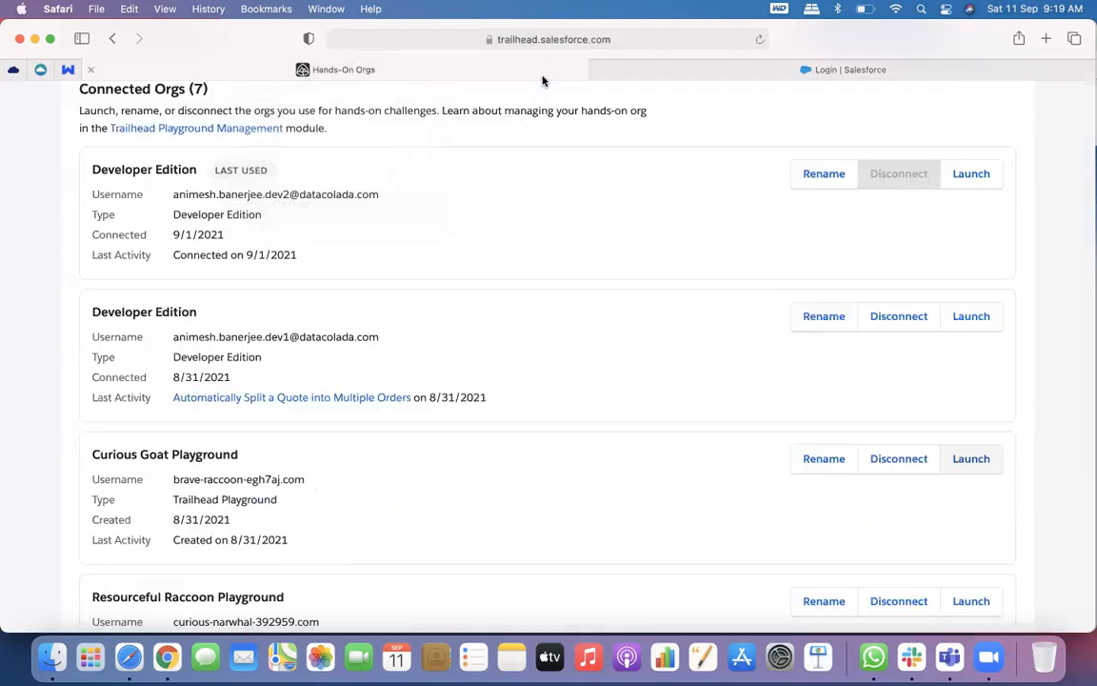
{"action": "left_click", "coordinate": [616, 72]}
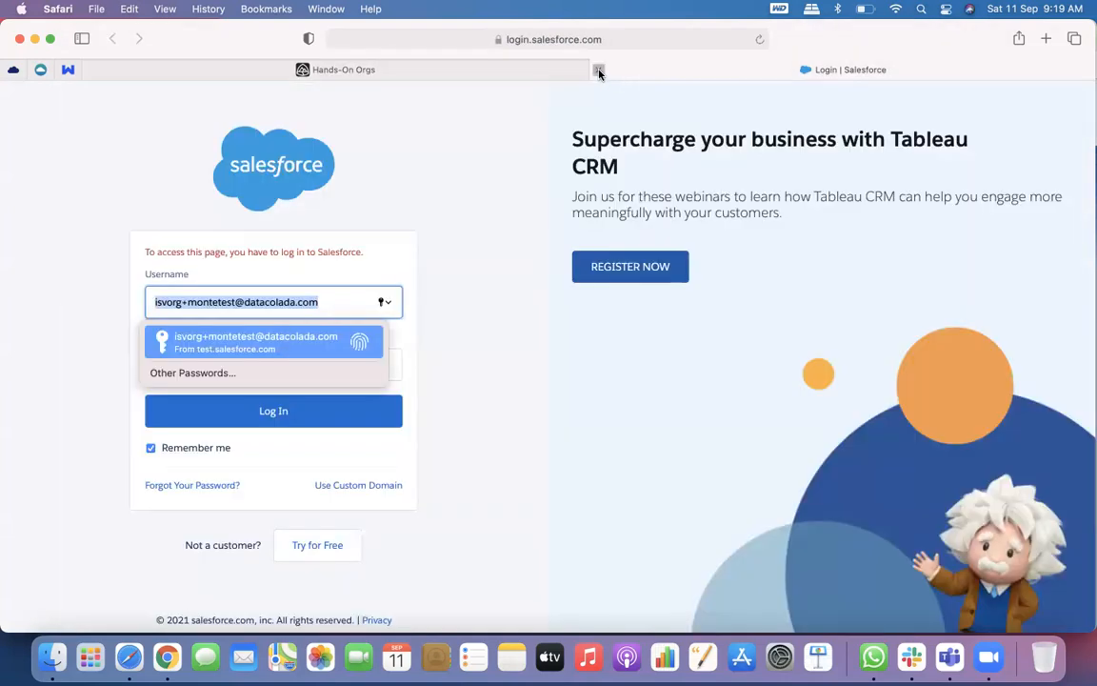
{"action": "left_click", "coordinate": [596, 70]}
{"action": "left_click", "coordinate": [984, 457]}
{"action": "left_click", "coordinate": [518, 74]}
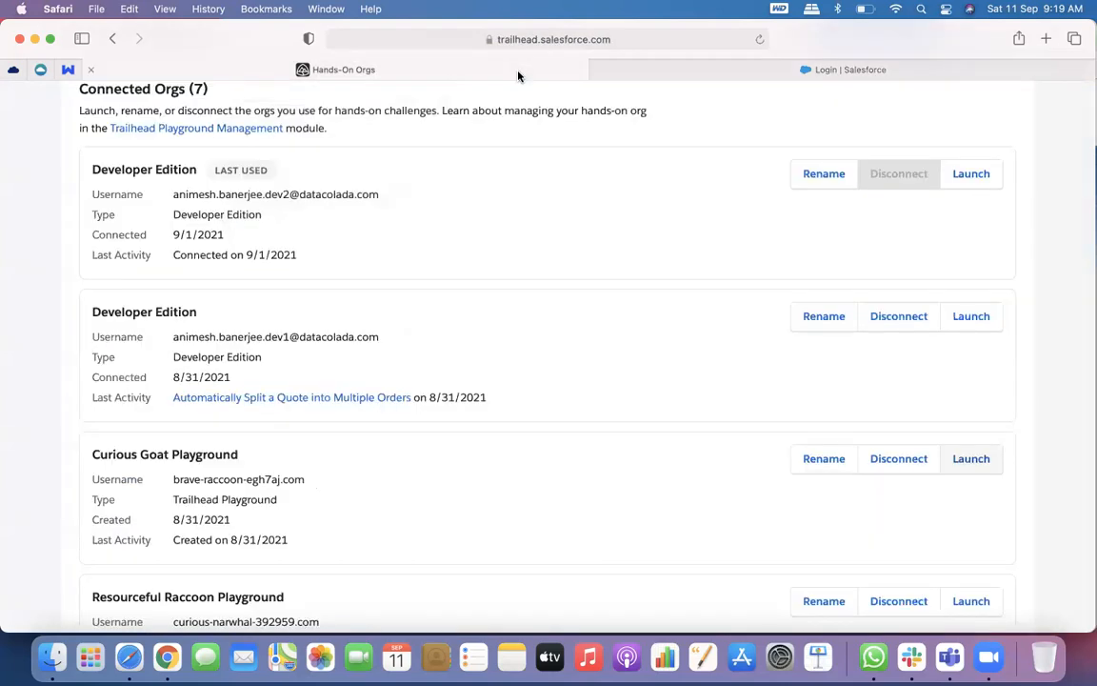
{"action": "left_click", "coordinate": [610, 74]}
{"action": "left_click", "coordinate": [594, 72]}
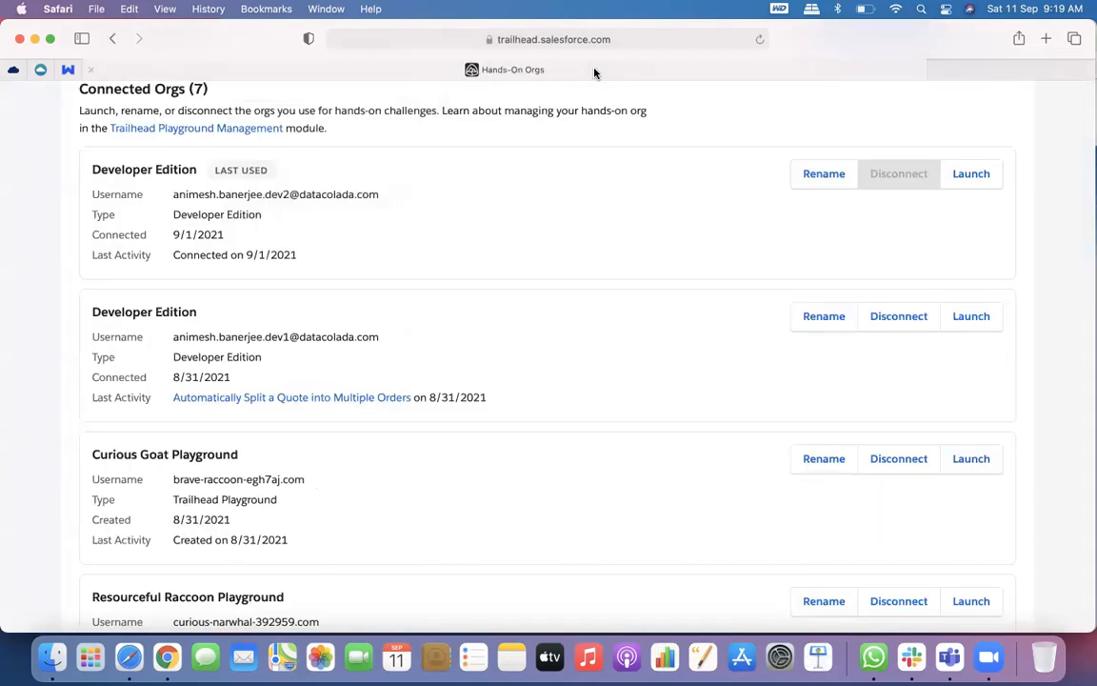
Launch the Developer Edition org connected on 8/31/2021, allow its site alerts, and close its tab
{"action": "left_click", "coordinate": [977, 318]}
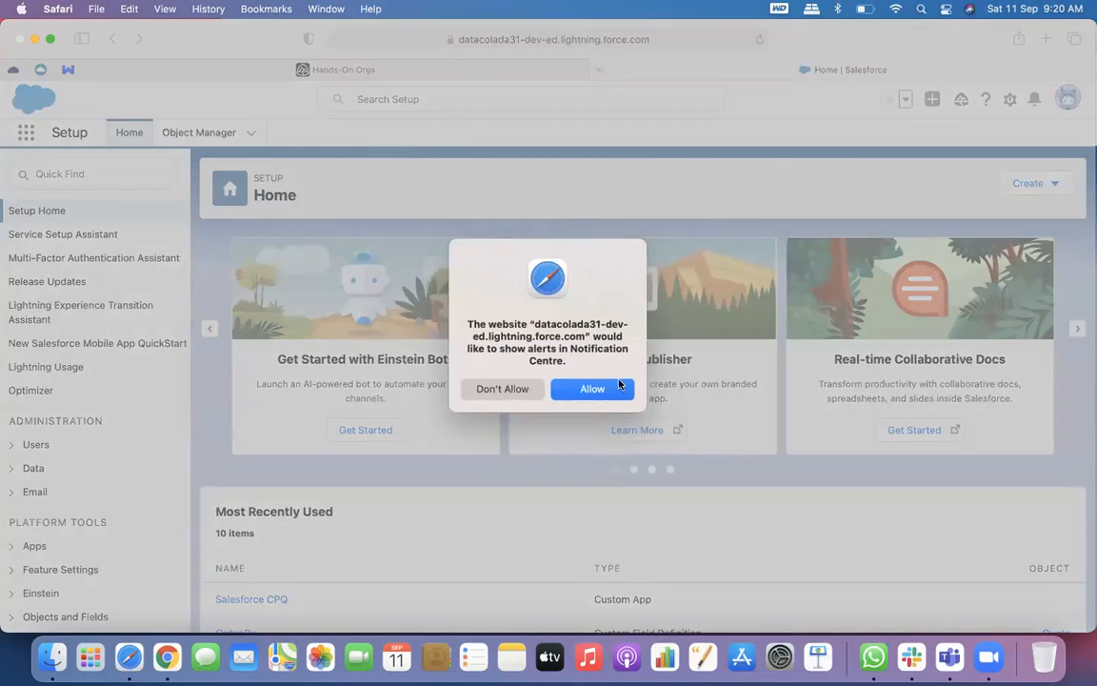
{"action": "left_click", "coordinate": [620, 386]}
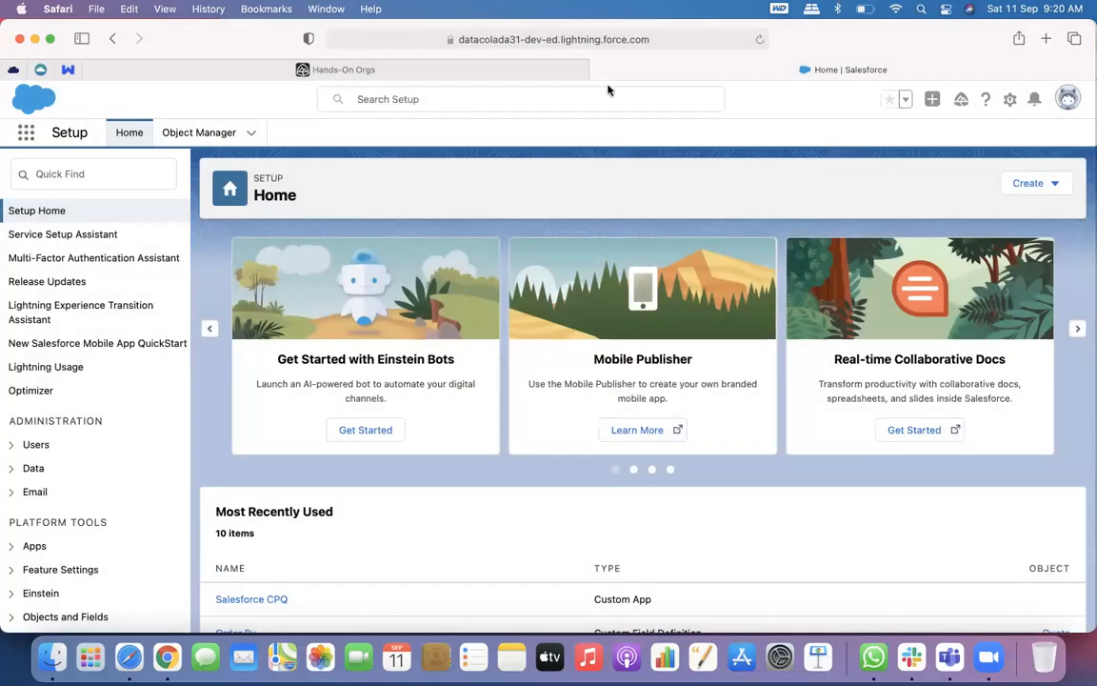
{"action": "left_click", "coordinate": [598, 71]}
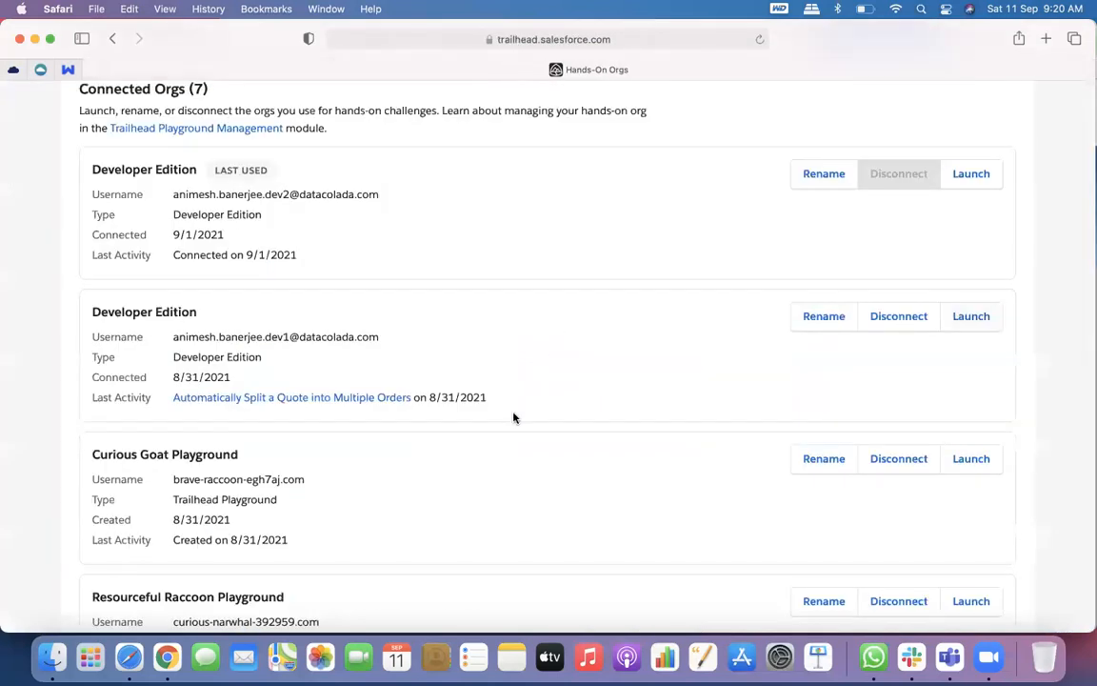
Launch the Resourceful Raccoon Playground from the connected orgs
{"action": "scroll", "coordinate": [514, 416], "scroll_direction": "down", "scroll_amount": 2}
{"action": "left_click", "coordinate": [982, 473]}
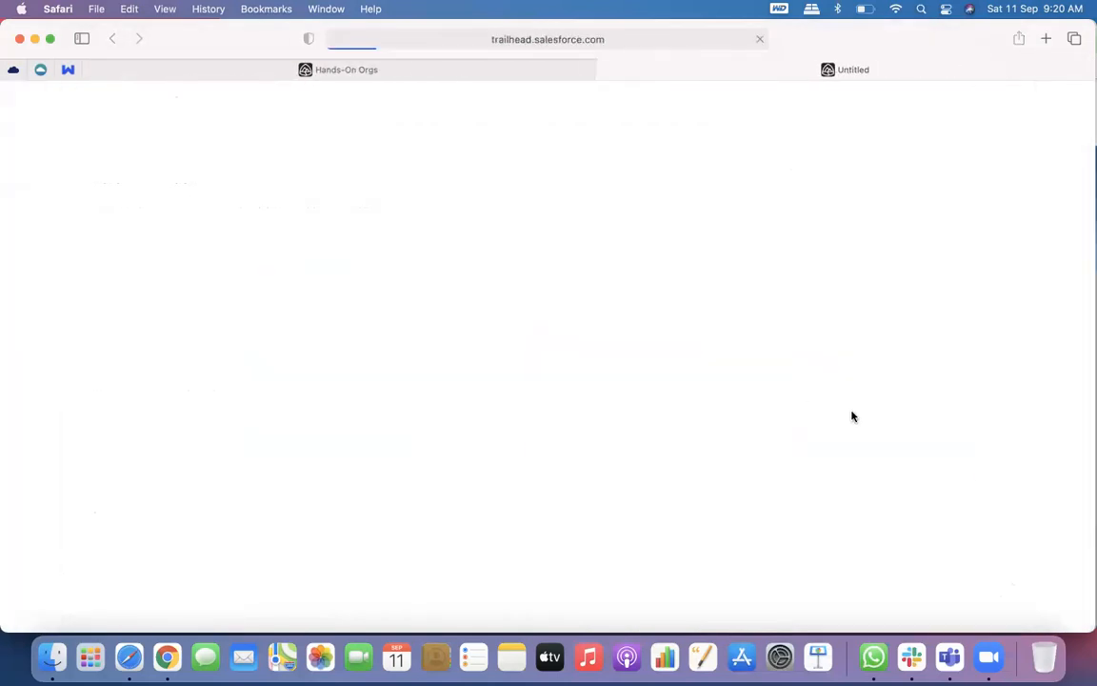
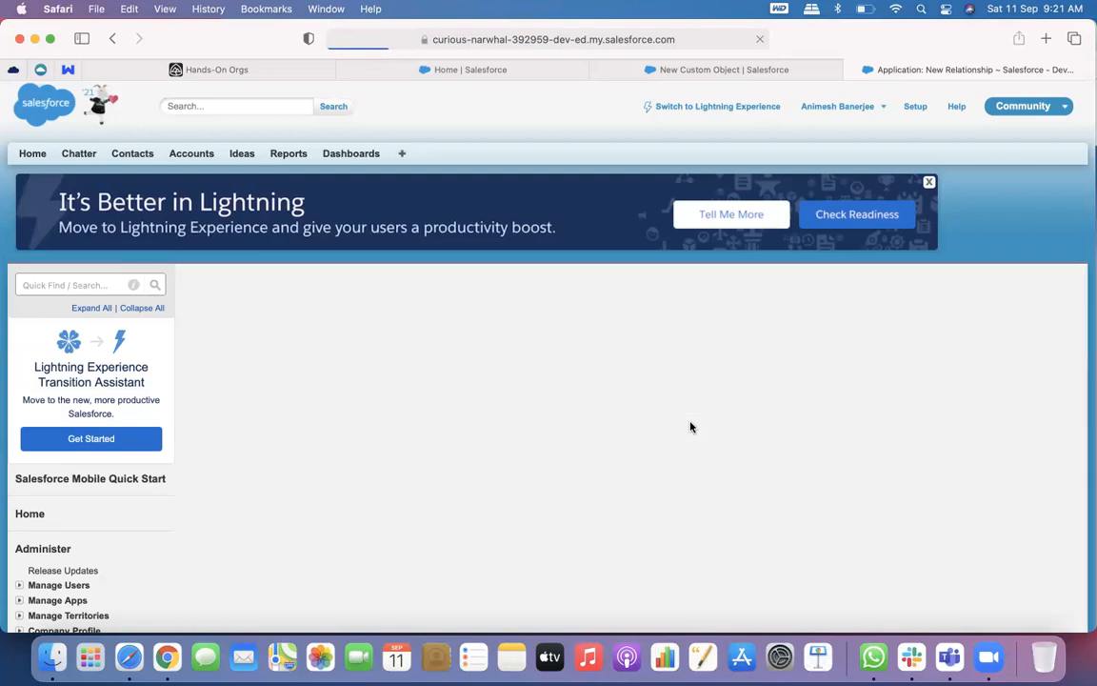
Set the master-detail relationship's field name to Account, keep the default security and Application Layout, and save the field
{"action": "left_click", "coordinate": [442, 439]}
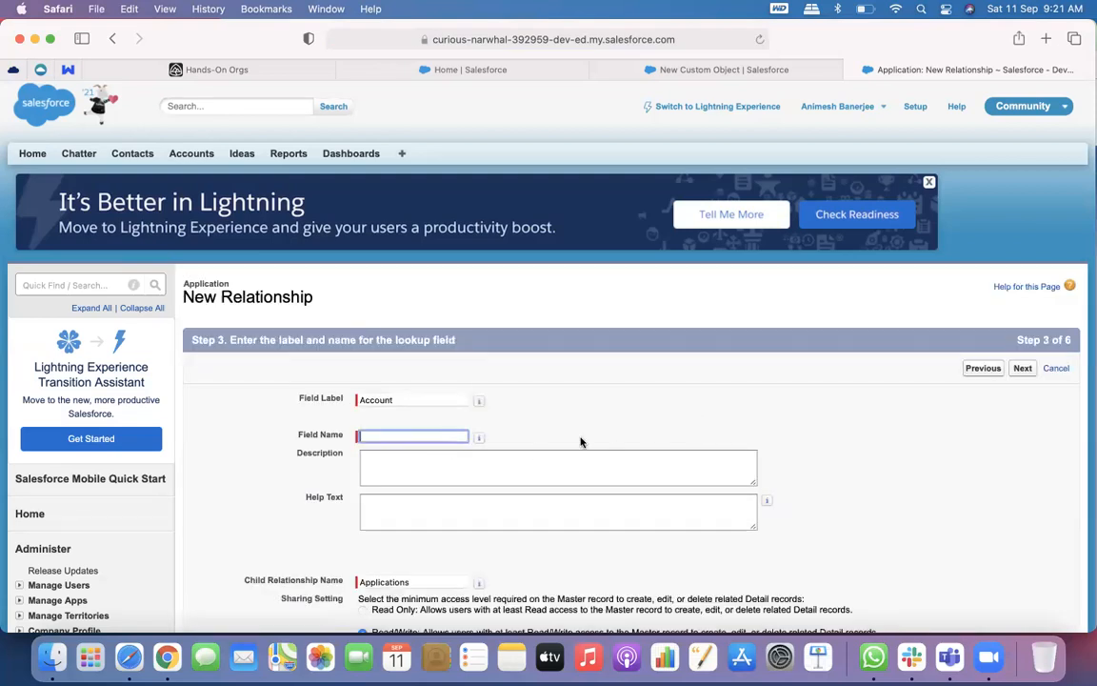
{"action": "type", "text": "Account"}
{"action": "left_click", "coordinate": [1021, 369]}
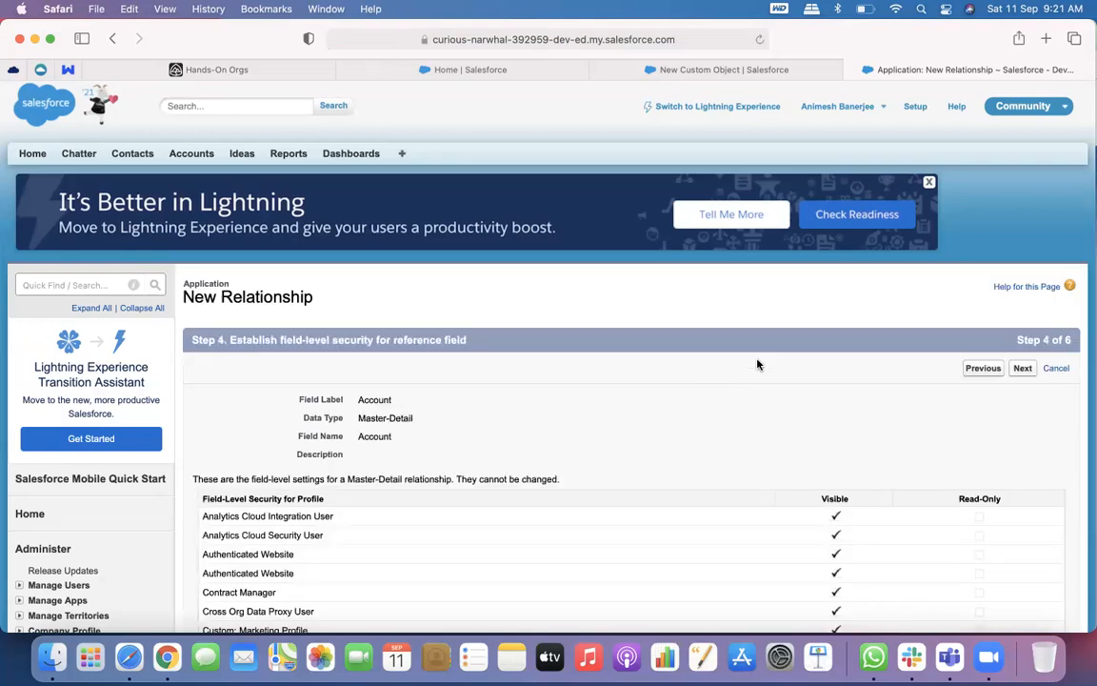
{"action": "scroll", "coordinate": [1006, 386], "scroll_direction": "down", "scroll_amount": 15}
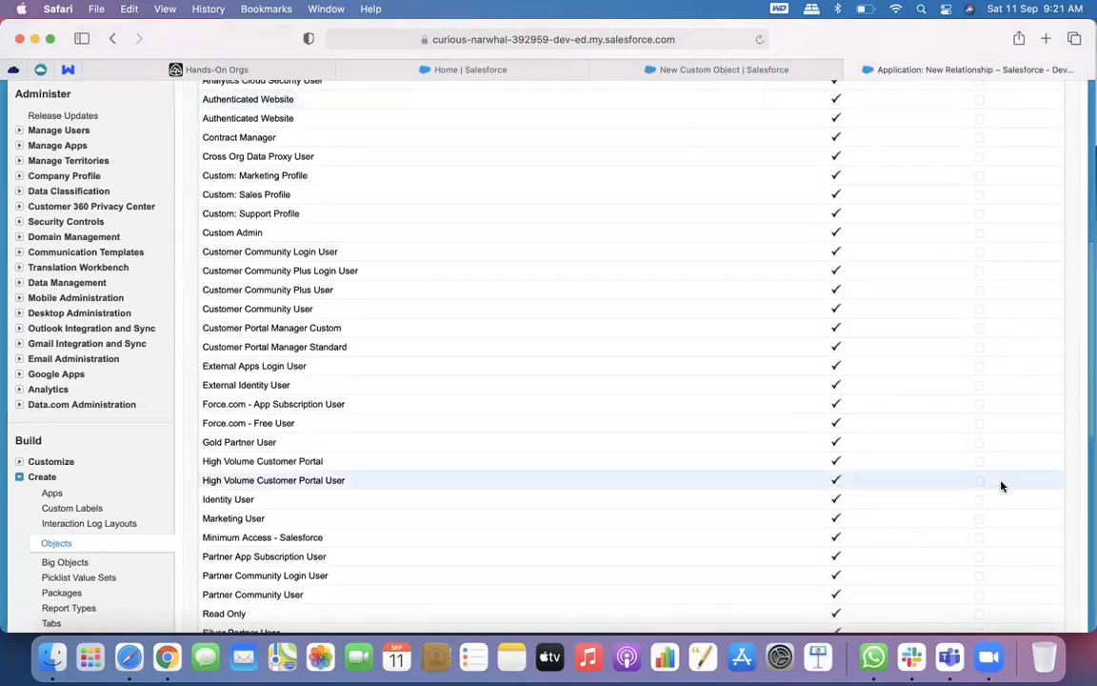
{"action": "left_click", "coordinate": [1022, 220]}
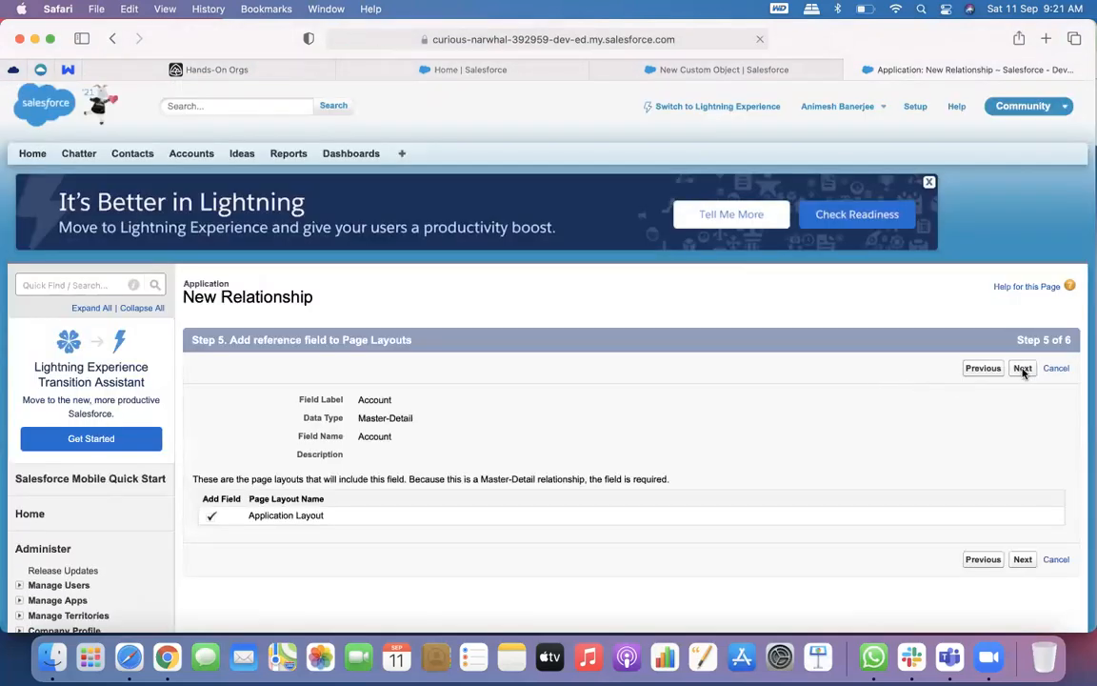
{"action": "left_click", "coordinate": [1022, 369]}
{"action": "left_click", "coordinate": [1017, 369]}
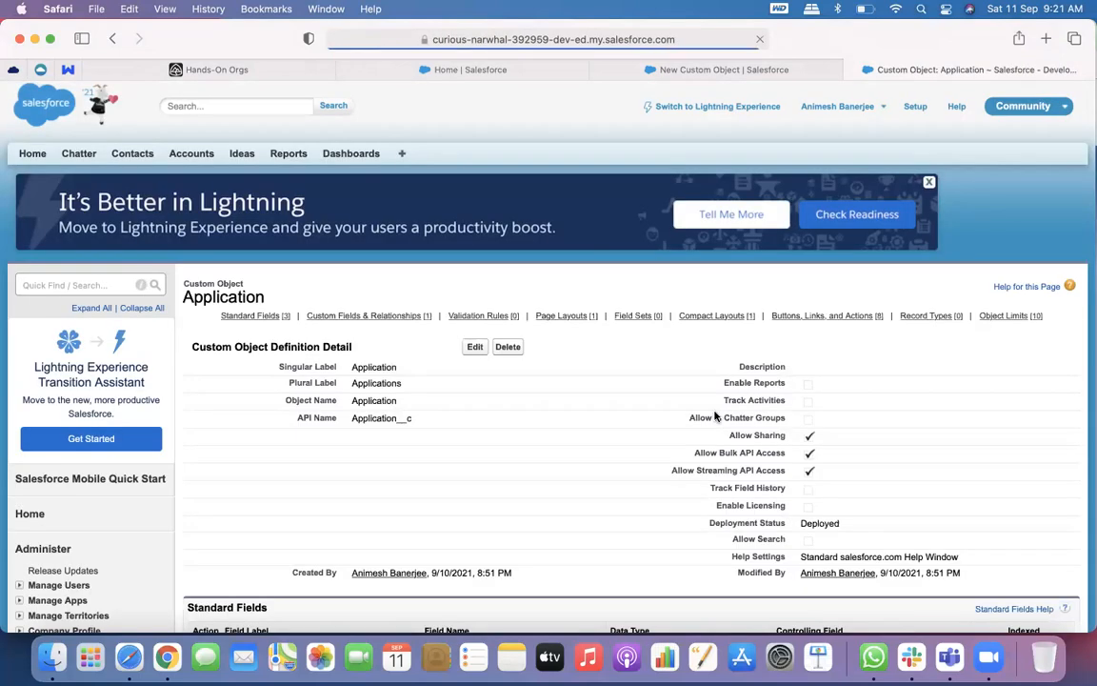
Start a new custom field on the Application object with Number as its data type
{"action": "scroll", "coordinate": [714, 416], "scroll_direction": "down", "scroll_amount": 7}
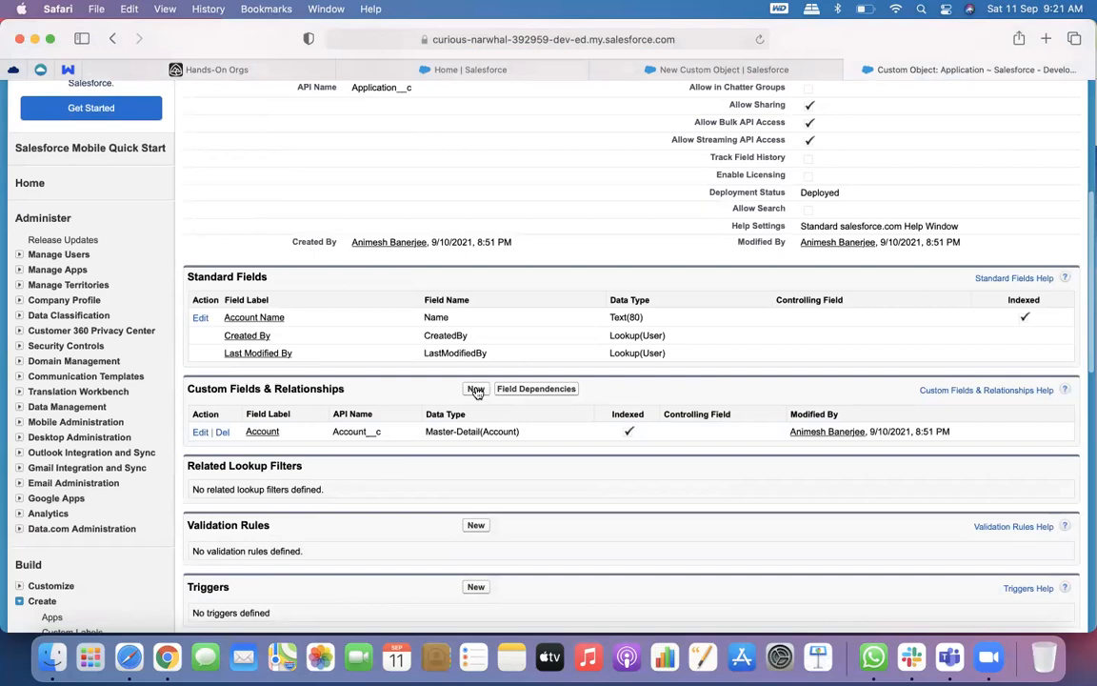
{"action": "left_click", "coordinate": [476, 391]}
{"action": "scroll", "coordinate": [429, 390], "scroll_direction": "down", "scroll_amount": 3}
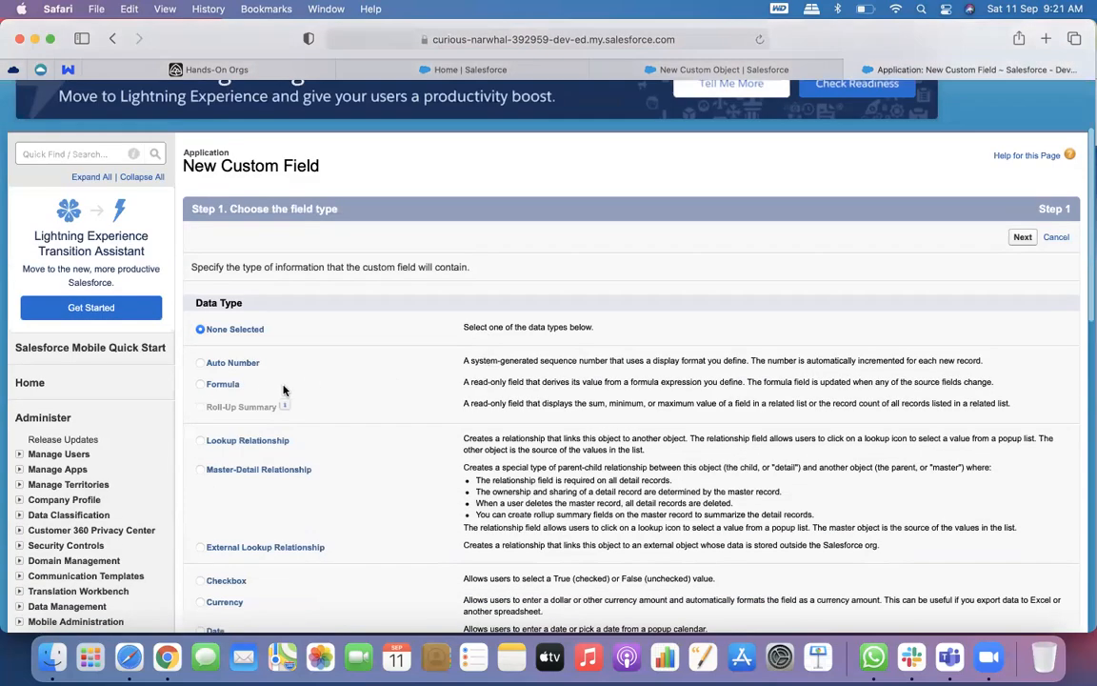
{"action": "scroll", "coordinate": [282, 389], "scroll_direction": "down", "scroll_amount": 5}
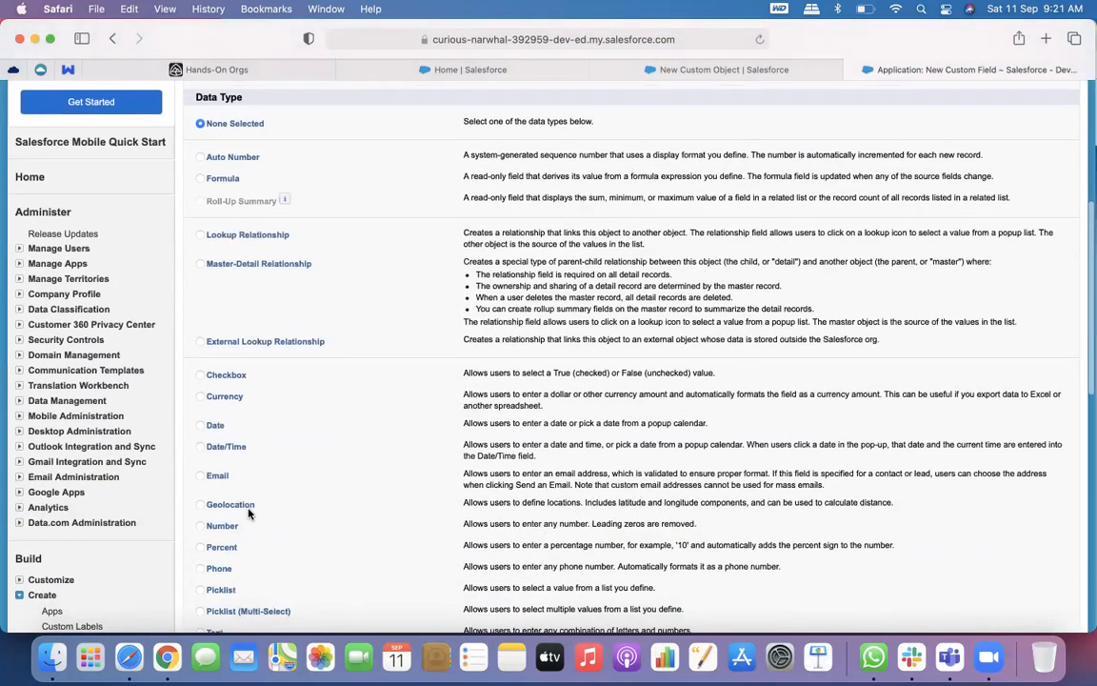
{"action": "scroll", "coordinate": [249, 514], "scroll_direction": "down", "scroll_amount": 2}
{"action": "scroll", "coordinate": [453, 521], "scroll_direction": "down", "scroll_amount": 10}
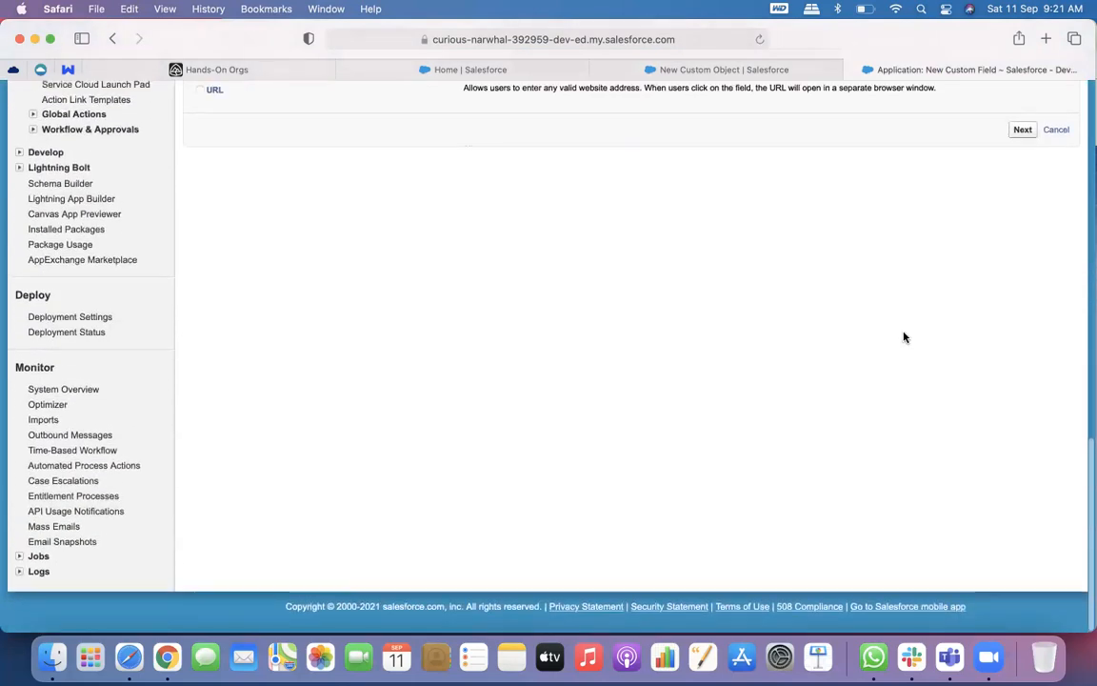
{"action": "left_click", "coordinate": [1023, 134]}
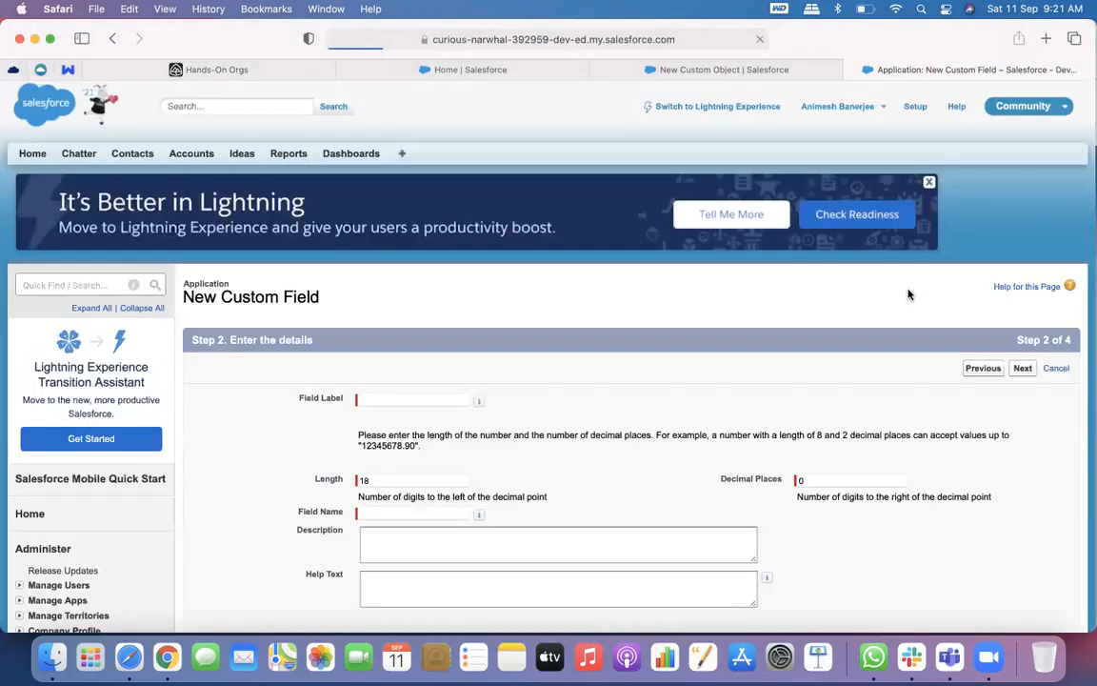
Label and name the number field Amount, make it visible to all profiles, and save it
{"action": "left_click", "coordinate": [443, 398]}
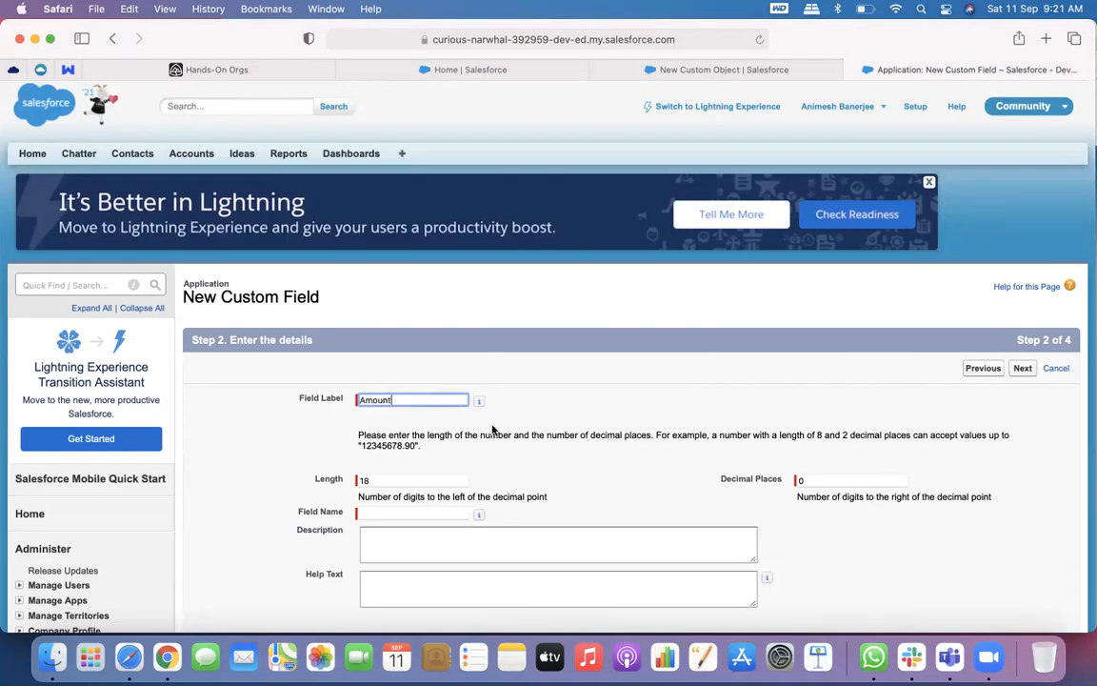
{"action": "left_click", "coordinate": [435, 512]}
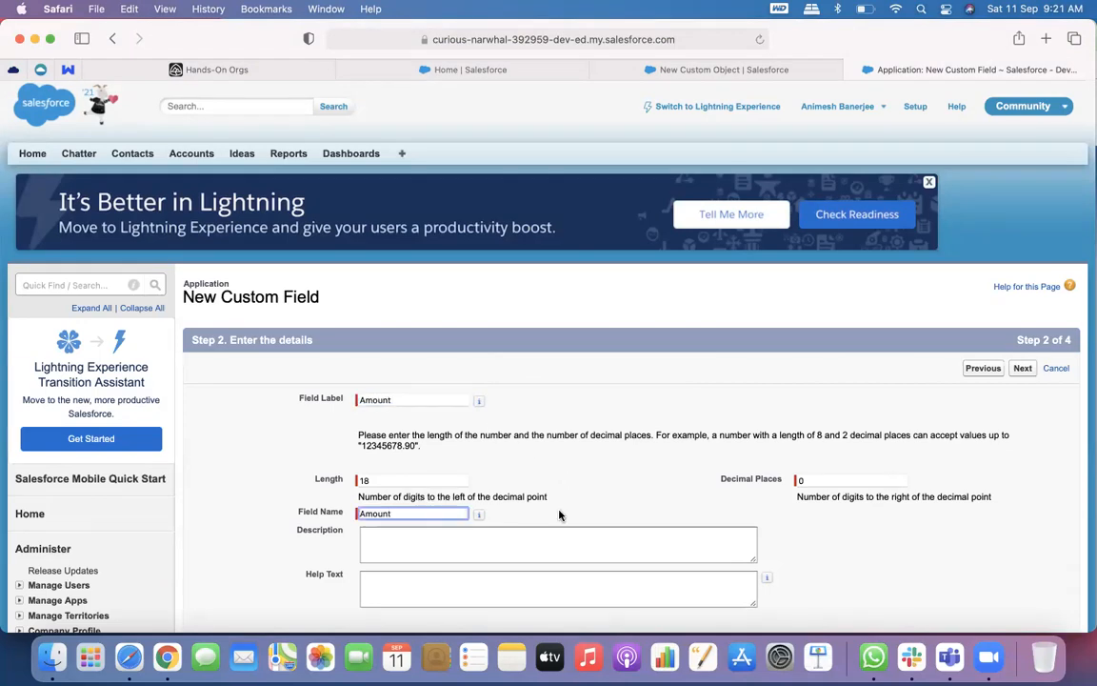
{"action": "scroll", "coordinate": [607, 467], "scroll_direction": "down", "scroll_amount": 10}
{"action": "left_click", "coordinate": [1022, 390]}
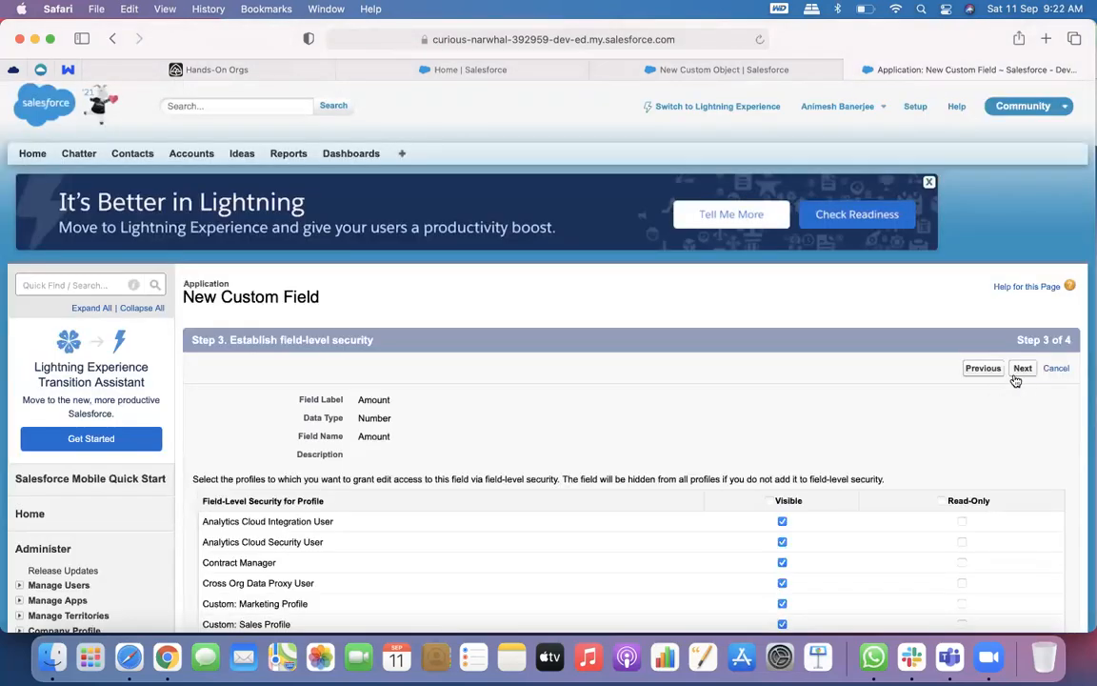
{"action": "left_click", "coordinate": [768, 502]}
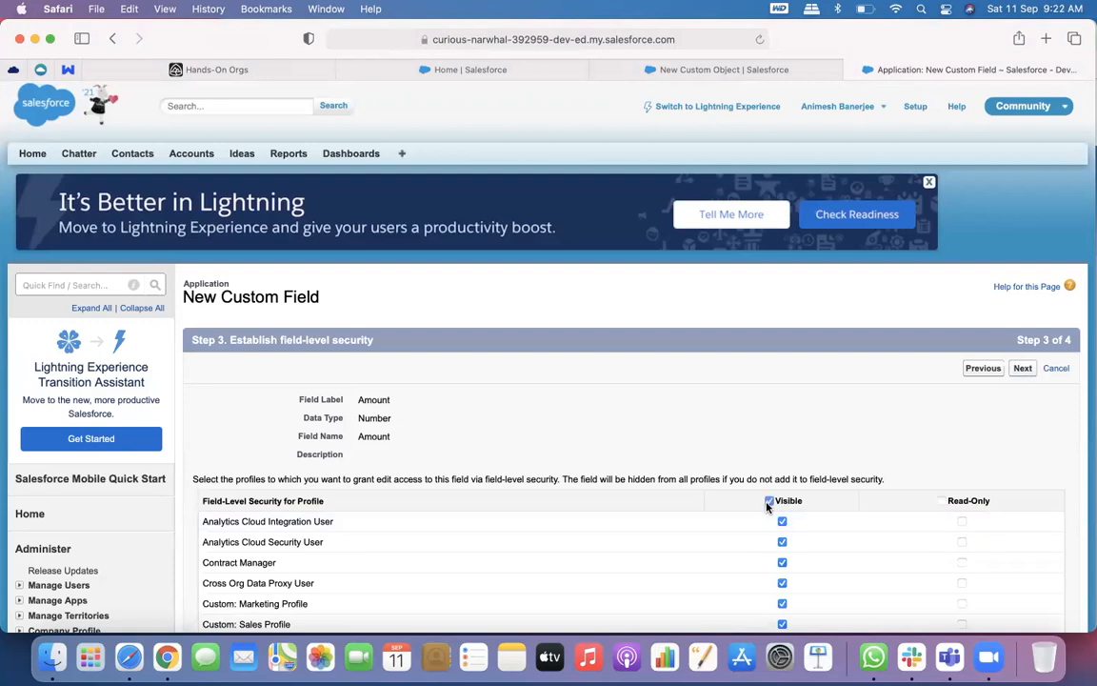
{"action": "left_click", "coordinate": [1019, 367]}
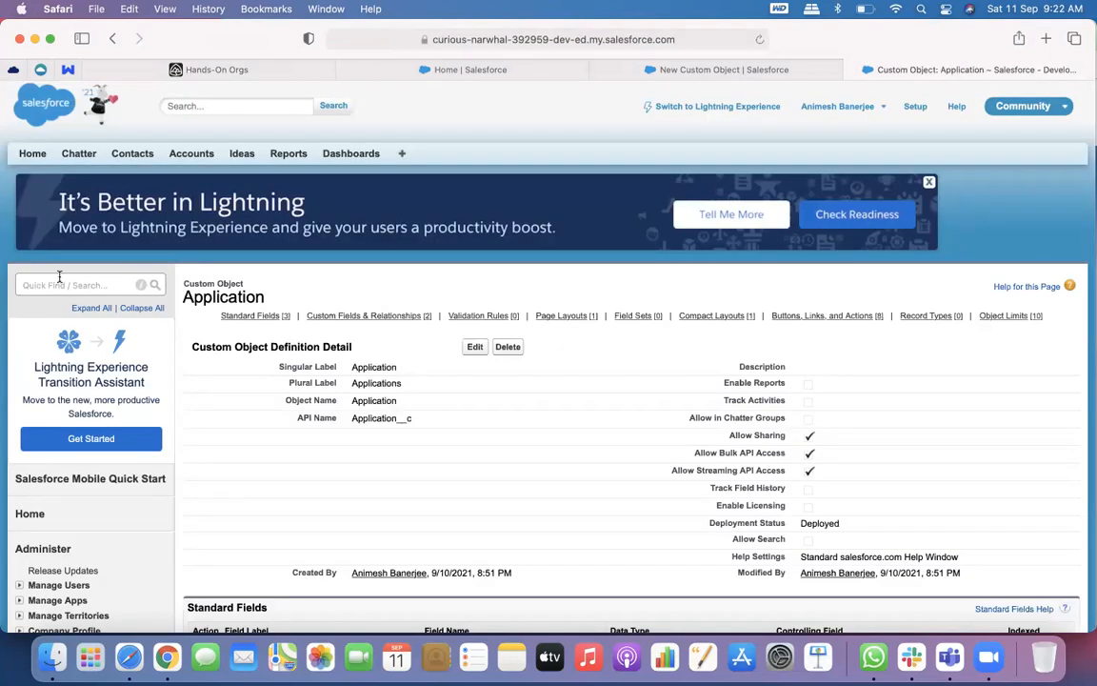
Find the Tabs setup page by searching for "tab" and start a new custom object tab
{"action": "left_click", "coordinate": [55, 281]}
{"action": "type", "text": "tab"}
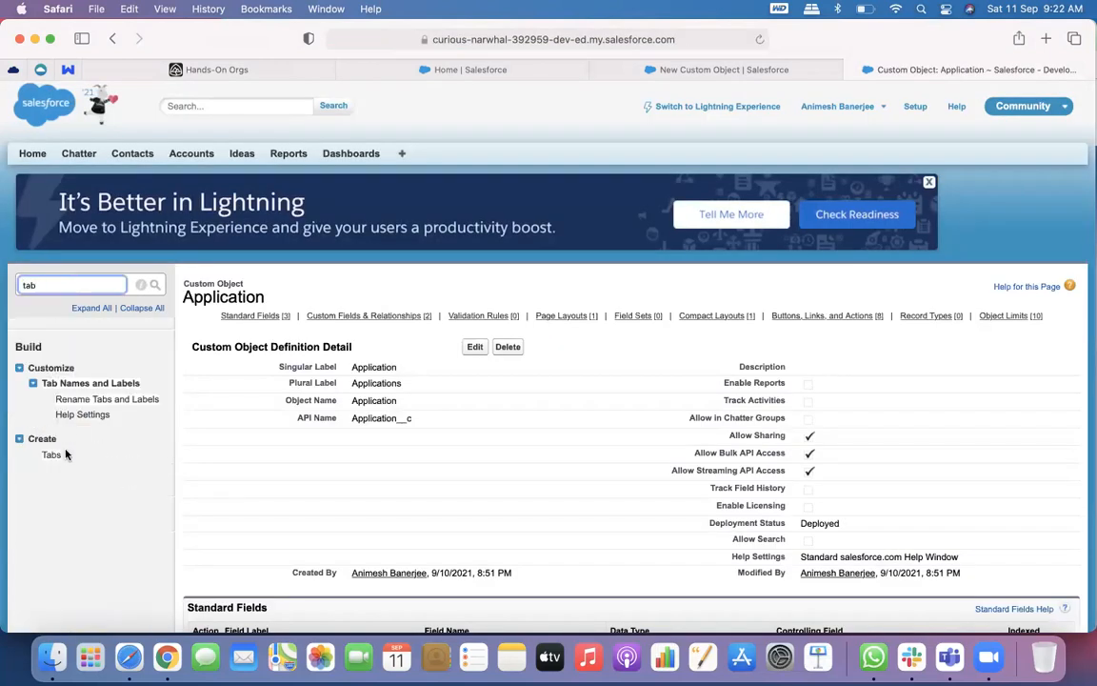
{"action": "left_click", "coordinate": [52, 454]}
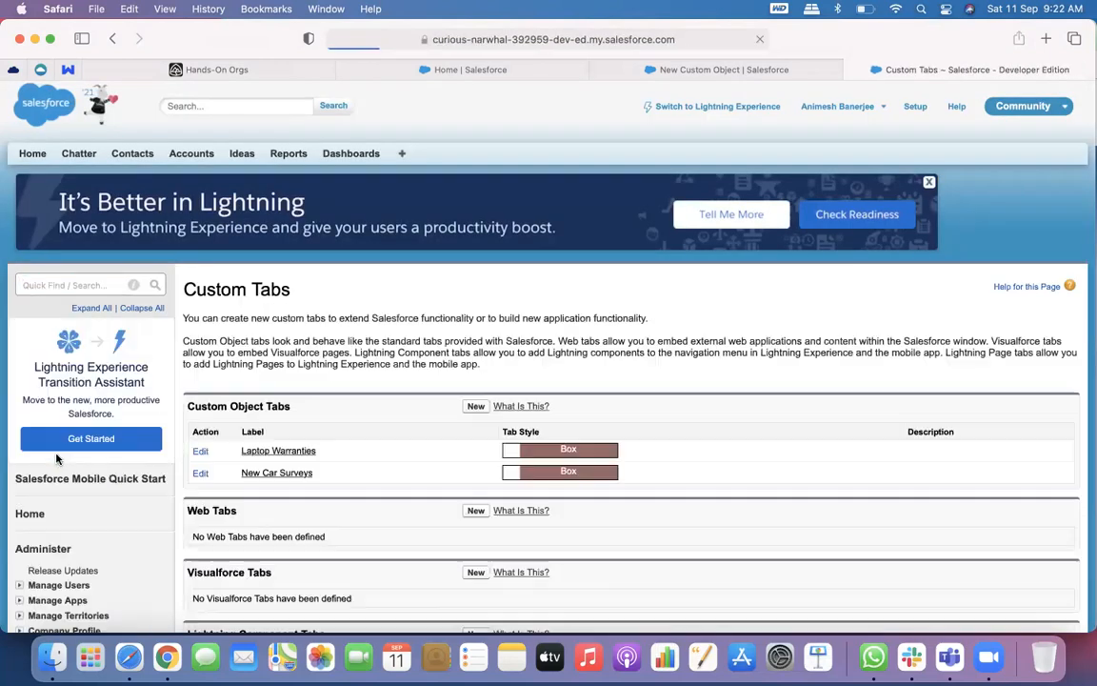
{"action": "scroll", "coordinate": [383, 411], "scroll_direction": "down", "scroll_amount": 1}
{"action": "left_click", "coordinate": [473, 376]}
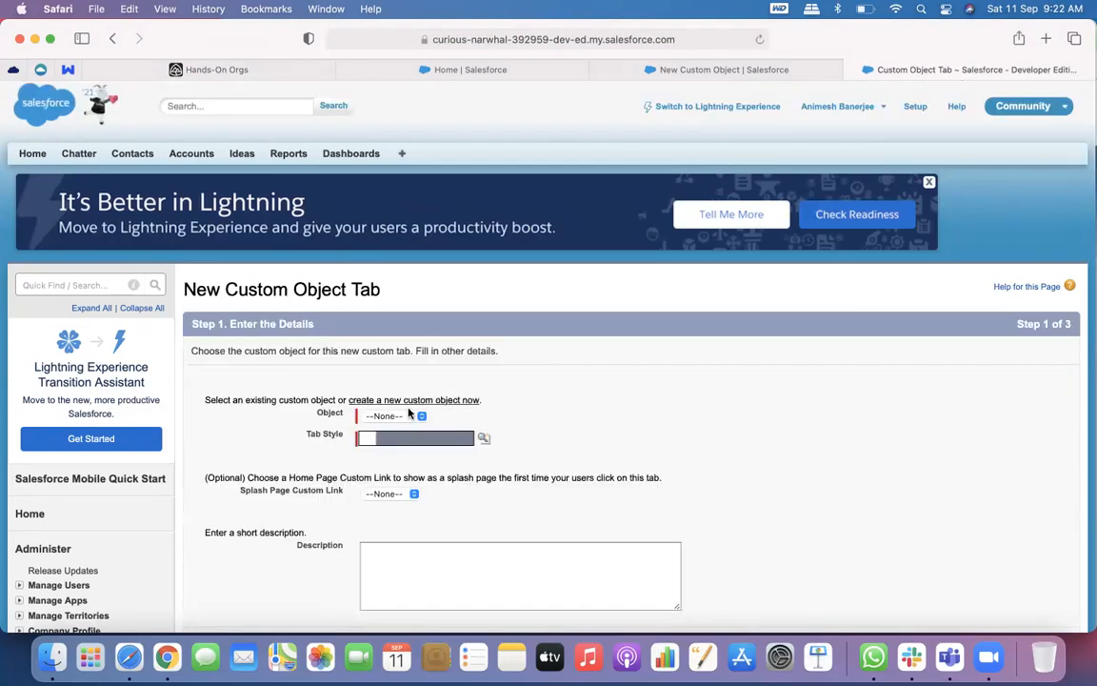
Choose Application as the tab's object with the Globe tab style, and continue to the profile settings
{"action": "left_click", "coordinate": [408, 414]}
{"action": "left_click", "coordinate": [411, 430]}
{"action": "left_click", "coordinate": [401, 440]}
{"action": "left_click", "coordinate": [306, 269]}
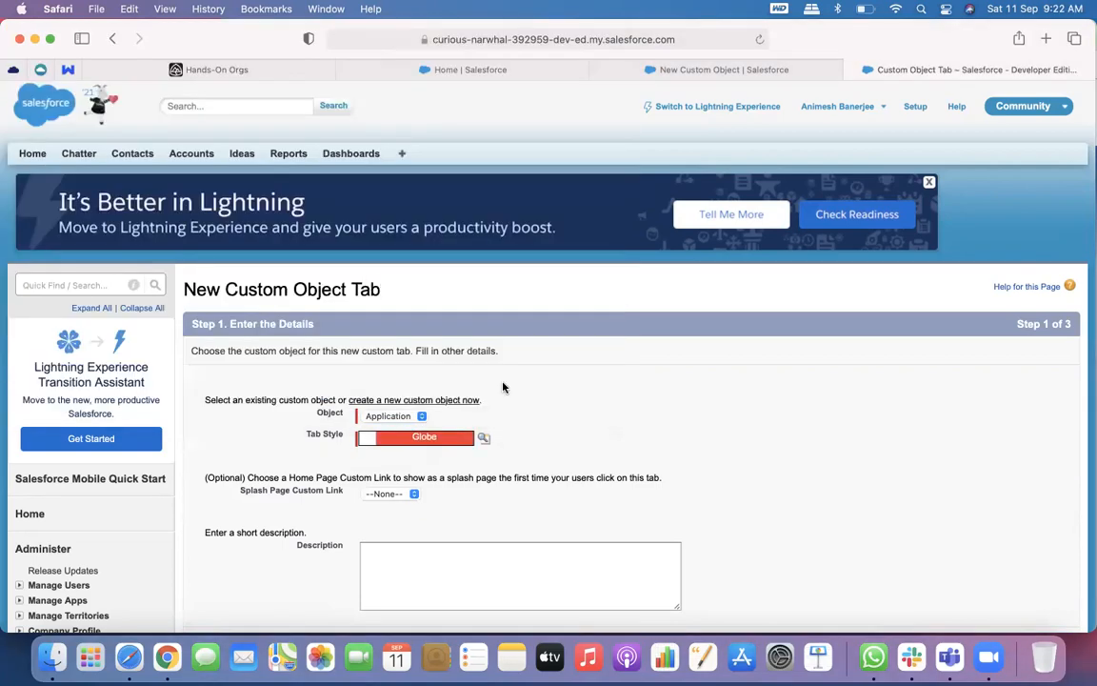
{"action": "scroll", "coordinate": [503, 387], "scroll_direction": "down", "scroll_amount": 5}
{"action": "left_click", "coordinate": [1018, 399]}
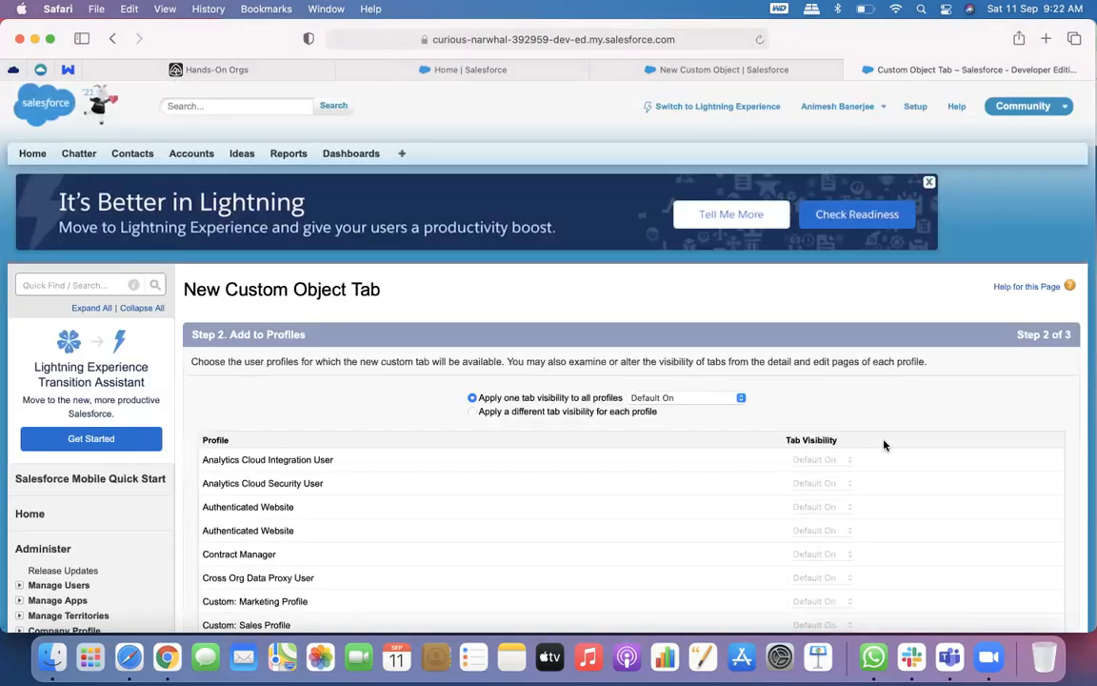
Keep the Application tab Default On for all profiles and included in all custom apps, and save it
{"action": "scroll", "coordinate": [824, 436], "scroll_direction": "down", "scroll_amount": 10}
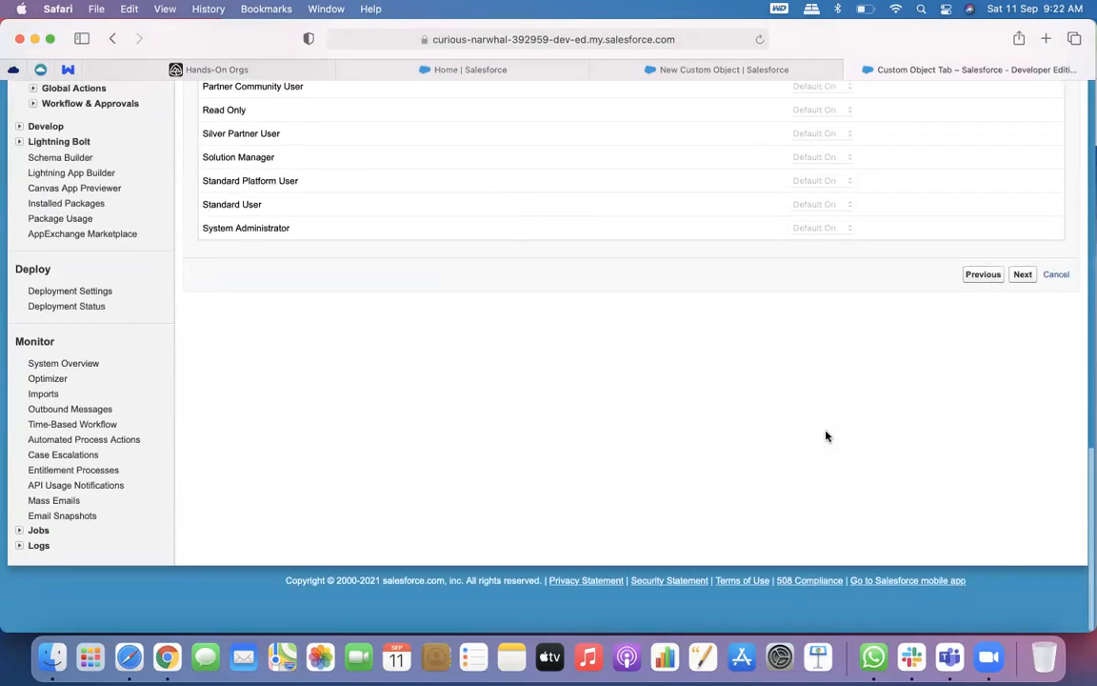
{"action": "left_click", "coordinate": [1020, 302]}
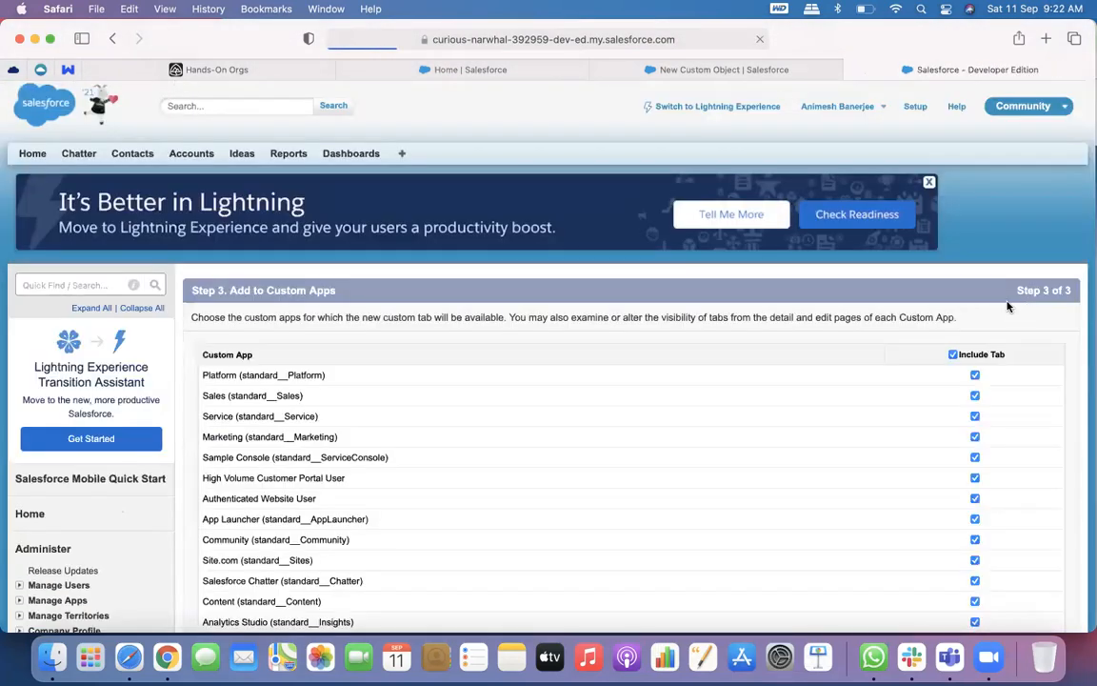
{"action": "scroll", "coordinate": [1021, 363], "scroll_direction": "down", "scroll_amount": 15}
{"action": "scroll", "coordinate": [1021, 343], "scroll_direction": "up", "scroll_amount": 2}
{"action": "scroll", "coordinate": [1021, 324], "scroll_direction": "up", "scroll_amount": 5}
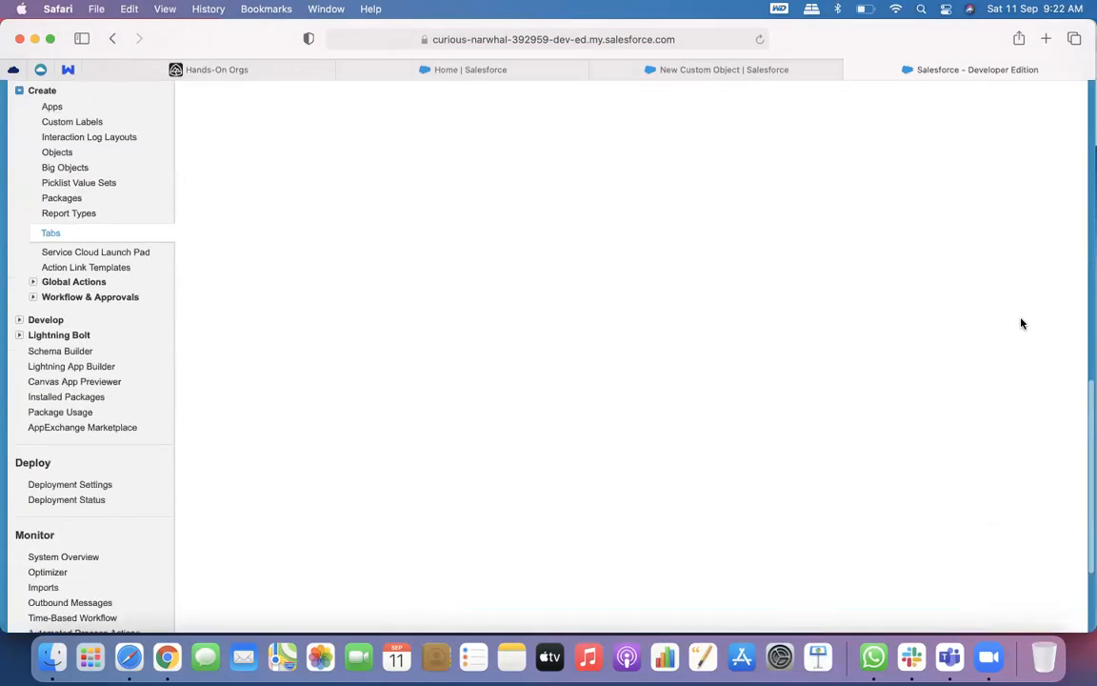
{"action": "left_click", "coordinate": [1019, 256]}
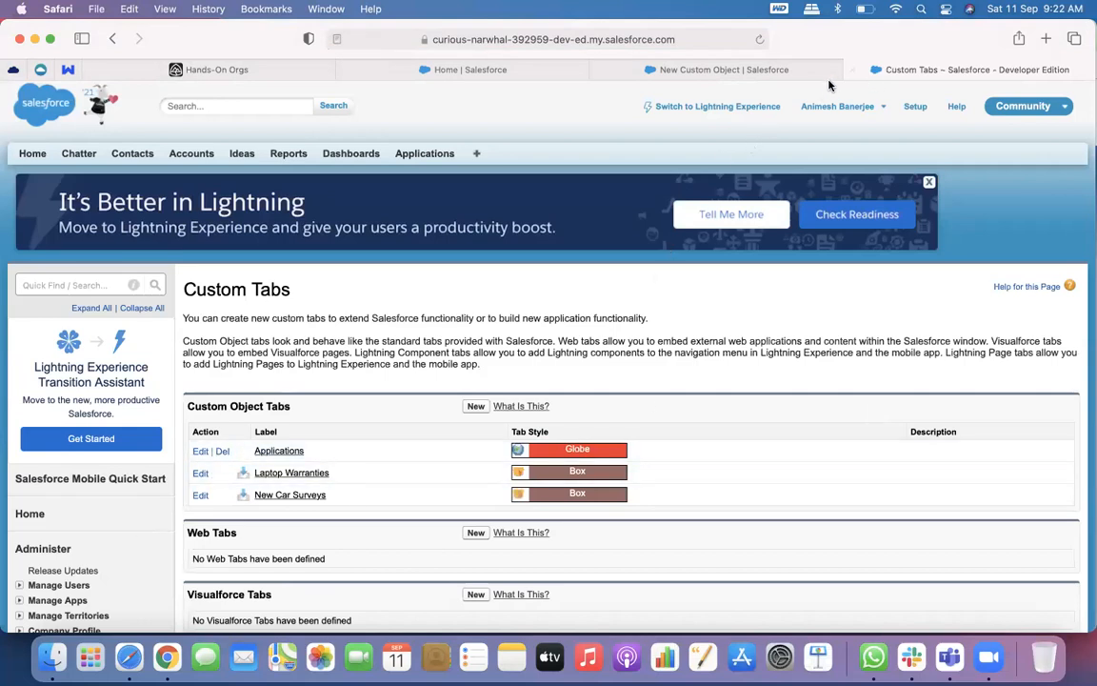
Close the Custom Tabs and New Custom Object browser tabs and reload the Sales home page
{"action": "left_click", "coordinate": [852, 71]}
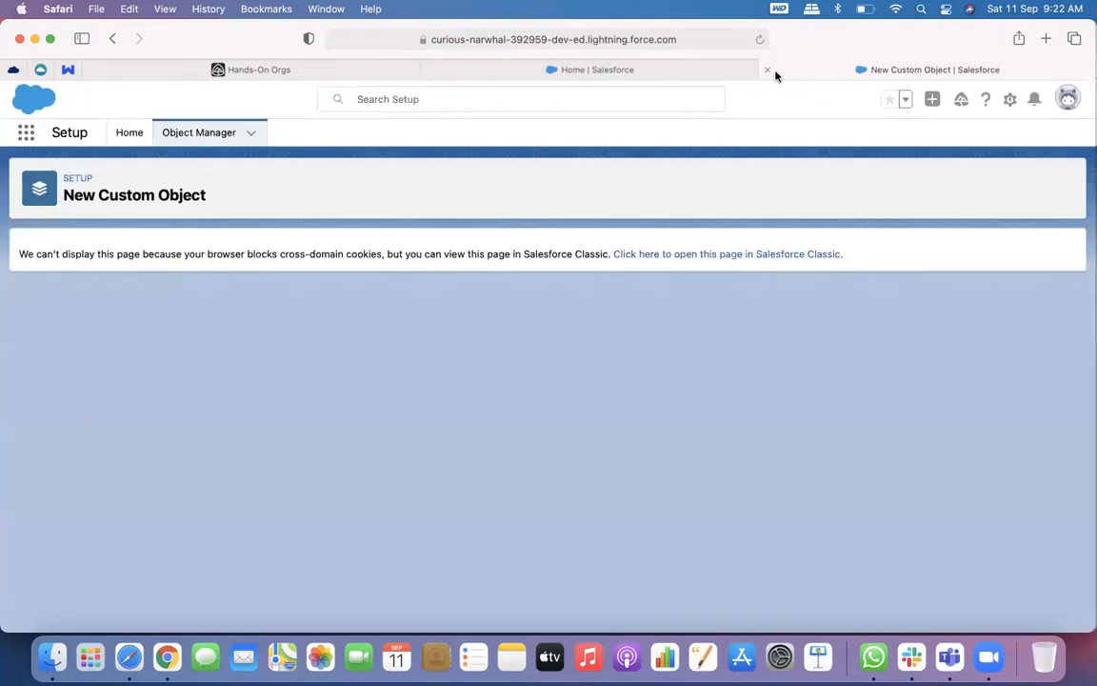
{"action": "left_click", "coordinate": [769, 71]}
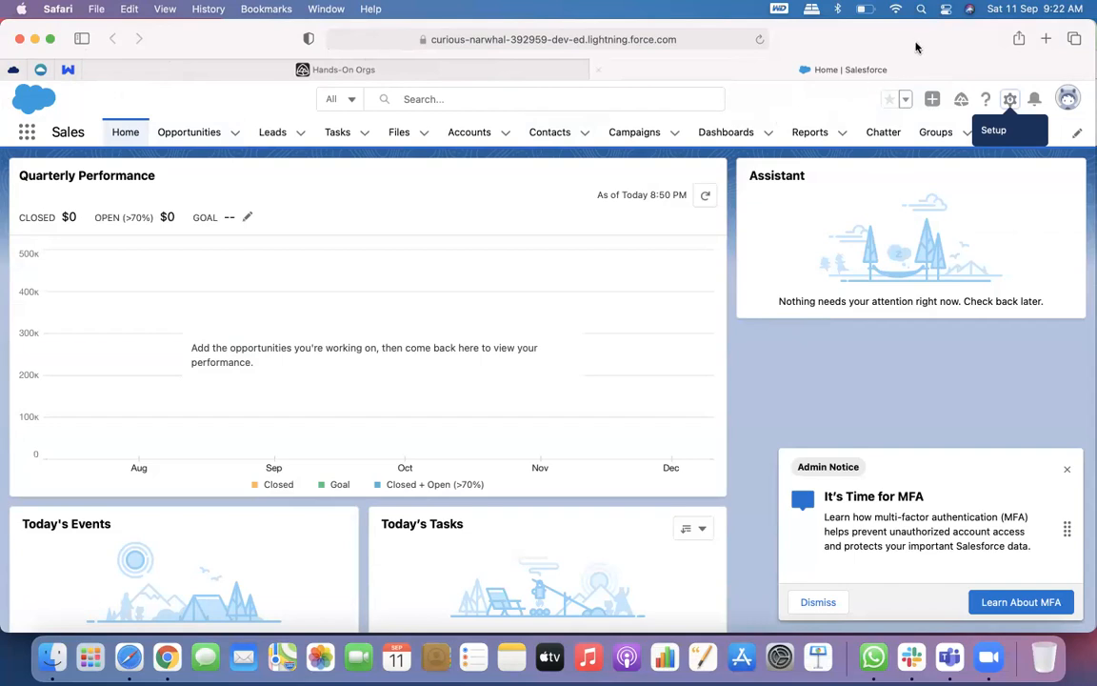
{"action": "left_click_drag", "start_coordinate": [916, 49], "coordinate": [910, 90]}
{"action": "left_click", "coordinate": [757, 83]}
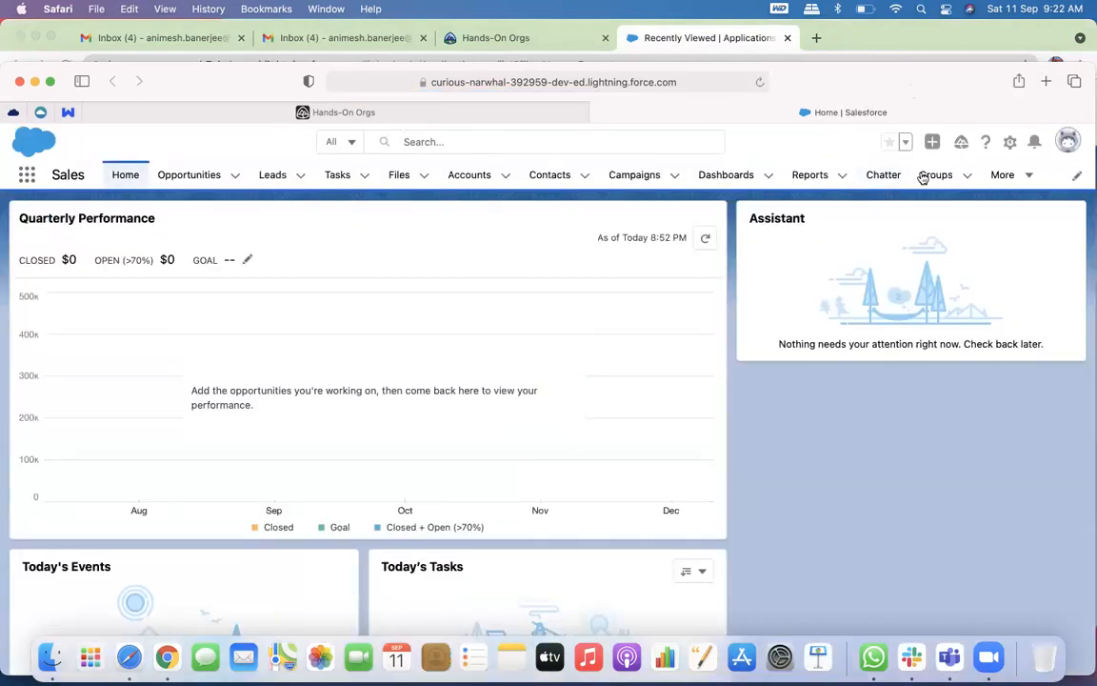
Open the Applications list in the Sales app and check the fields of the new application form without saving
{"action": "left_click", "coordinate": [1031, 186]}
{"action": "left_click", "coordinate": [1007, 311]}
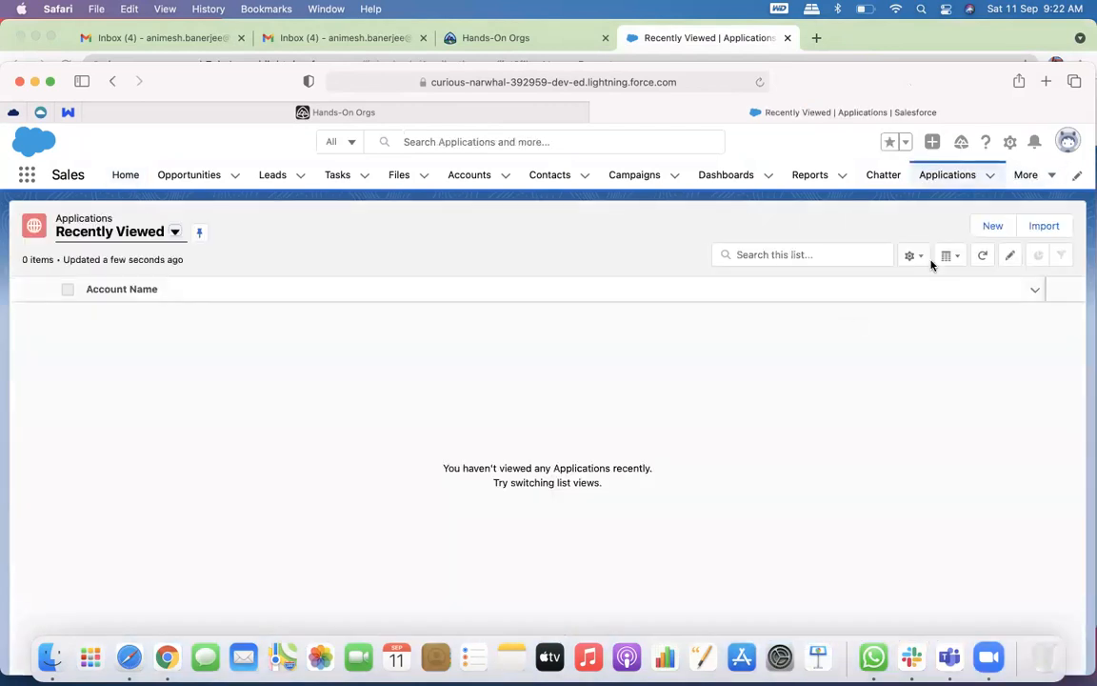
{"action": "left_click", "coordinate": [992, 226]}
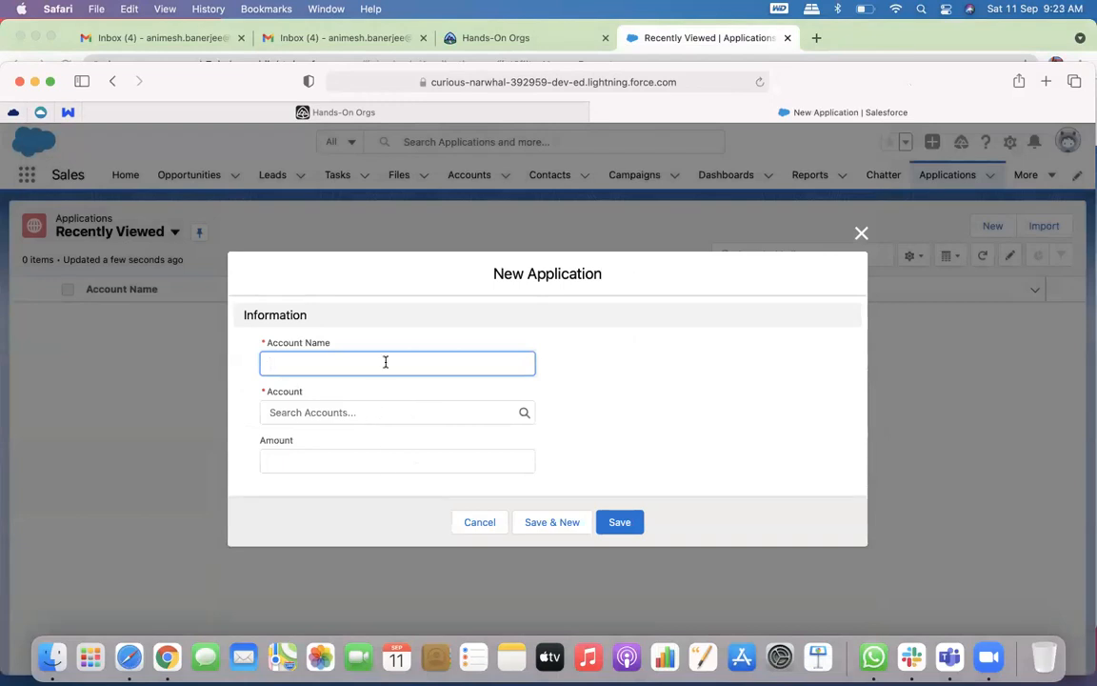
{"action": "left_click", "coordinate": [860, 233]}
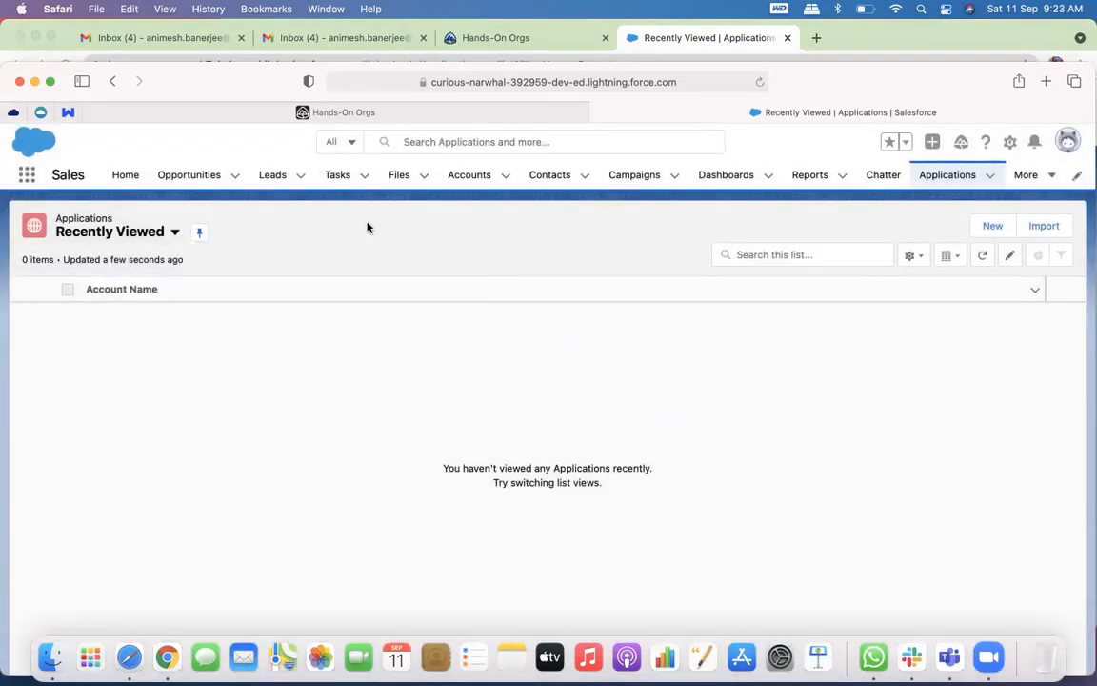
Show the All Accounts list view and open the Account 1 record
{"action": "left_click", "coordinate": [470, 176]}
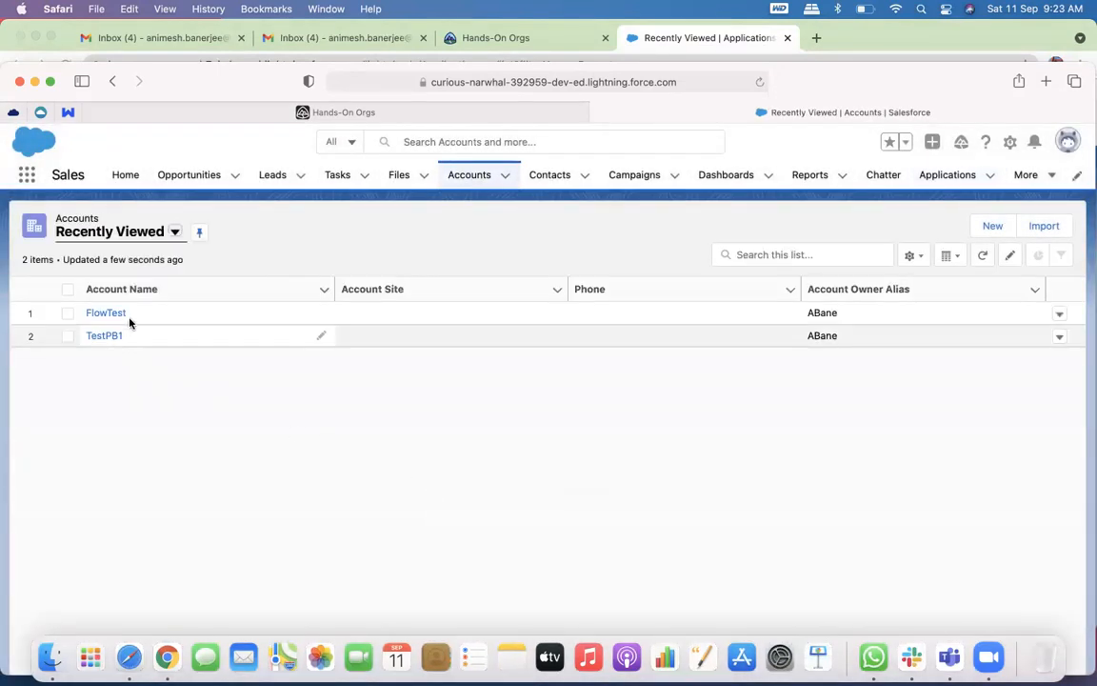
{"action": "left_click", "coordinate": [176, 231]}
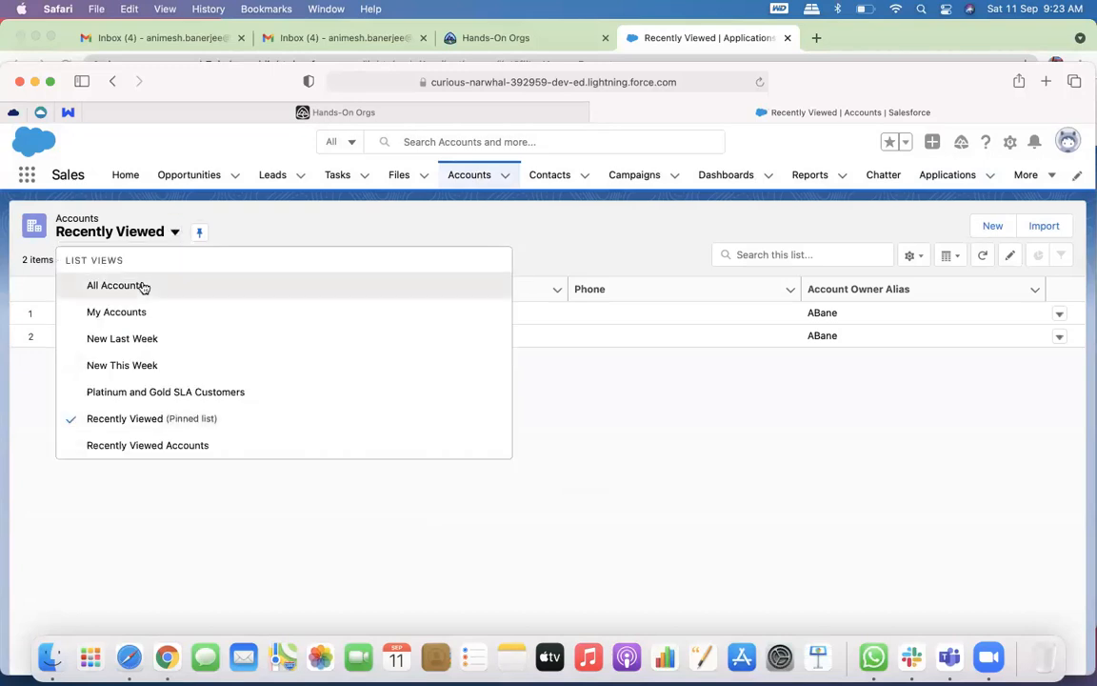
{"action": "left_click", "coordinate": [143, 286]}
{"action": "left_click", "coordinate": [106, 317]}
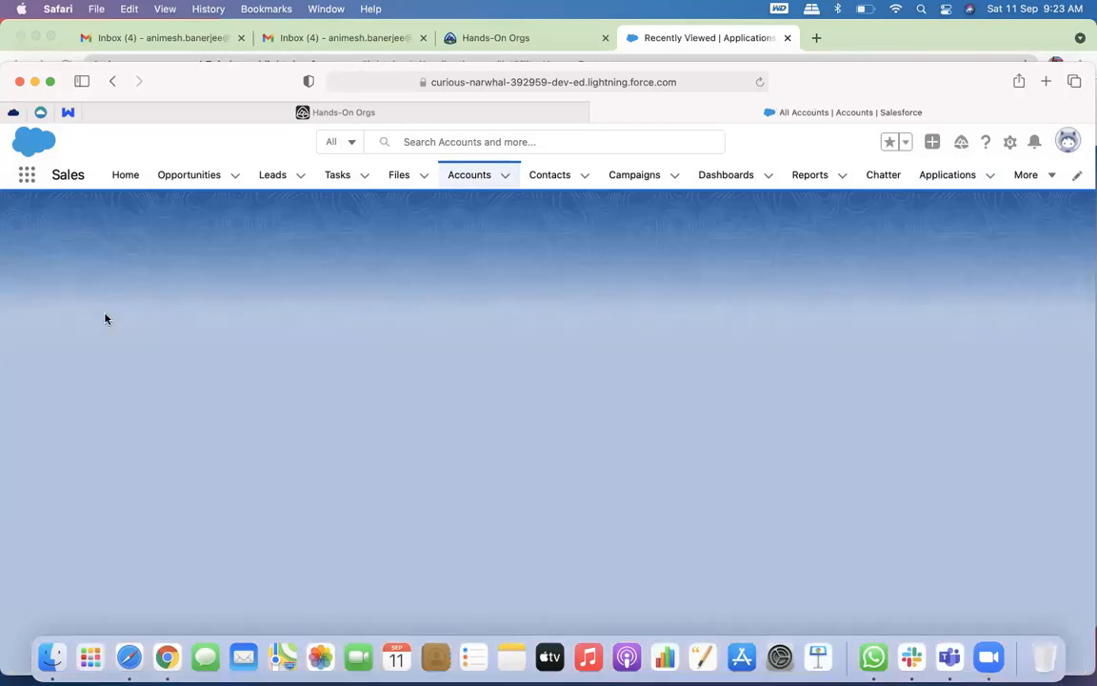
Add an application named App1 with an amount of 10 to Account 1's related applications
{"action": "scroll", "coordinate": [274, 350], "scroll_direction": "down", "scroll_amount": 3}
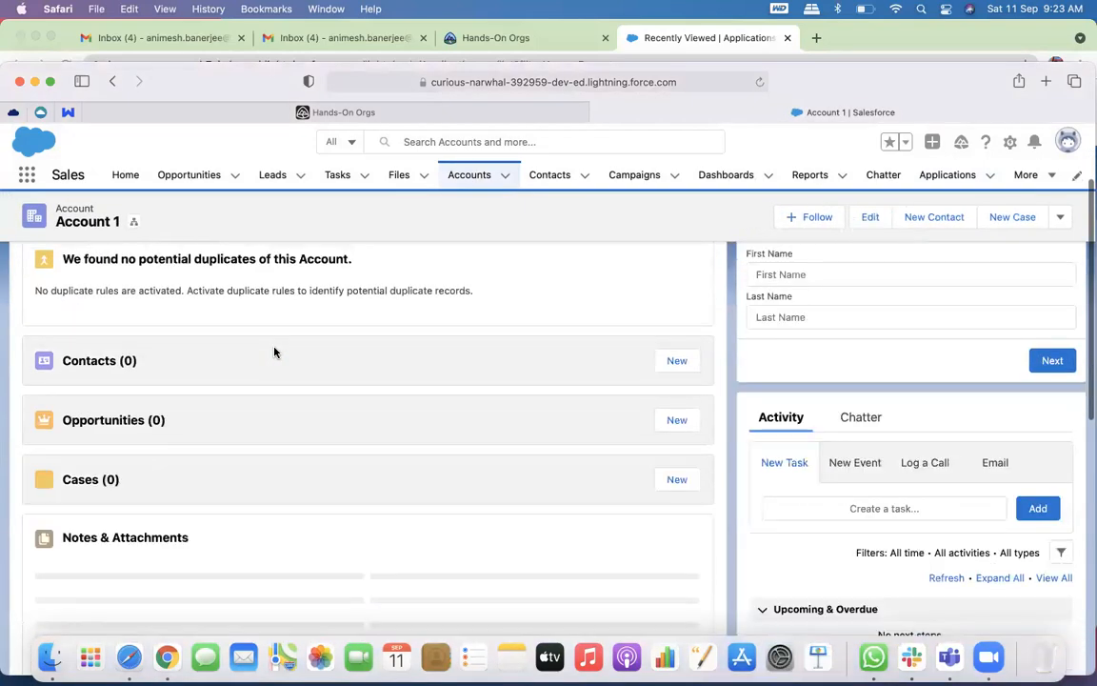
{"action": "scroll", "coordinate": [274, 352], "scroll_direction": "down", "scroll_amount": 5}
{"action": "scroll", "coordinate": [118, 494], "scroll_direction": "up", "scroll_amount": 3}
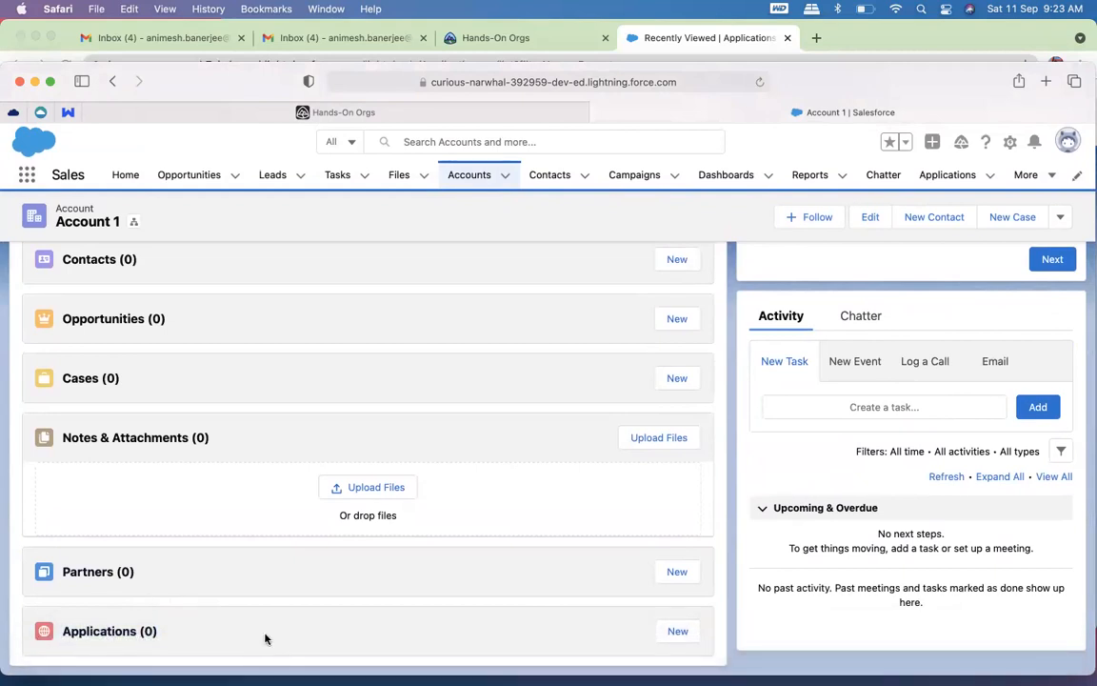
{"action": "left_click", "coordinate": [690, 634]}
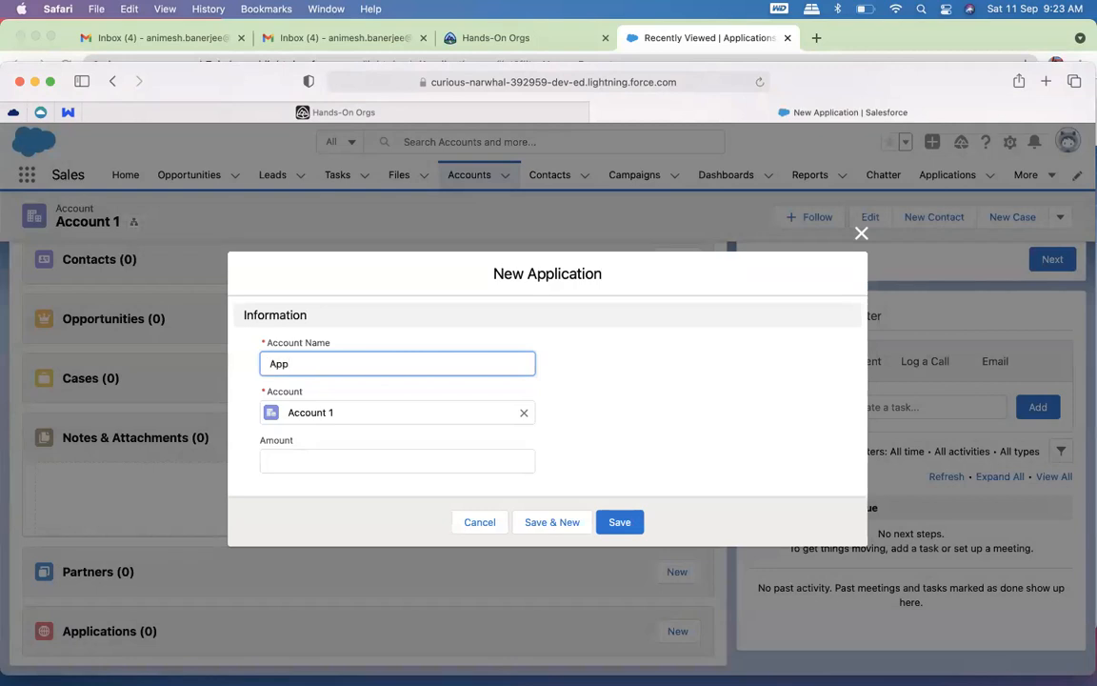
{"action": "left_click", "coordinate": [315, 462]}
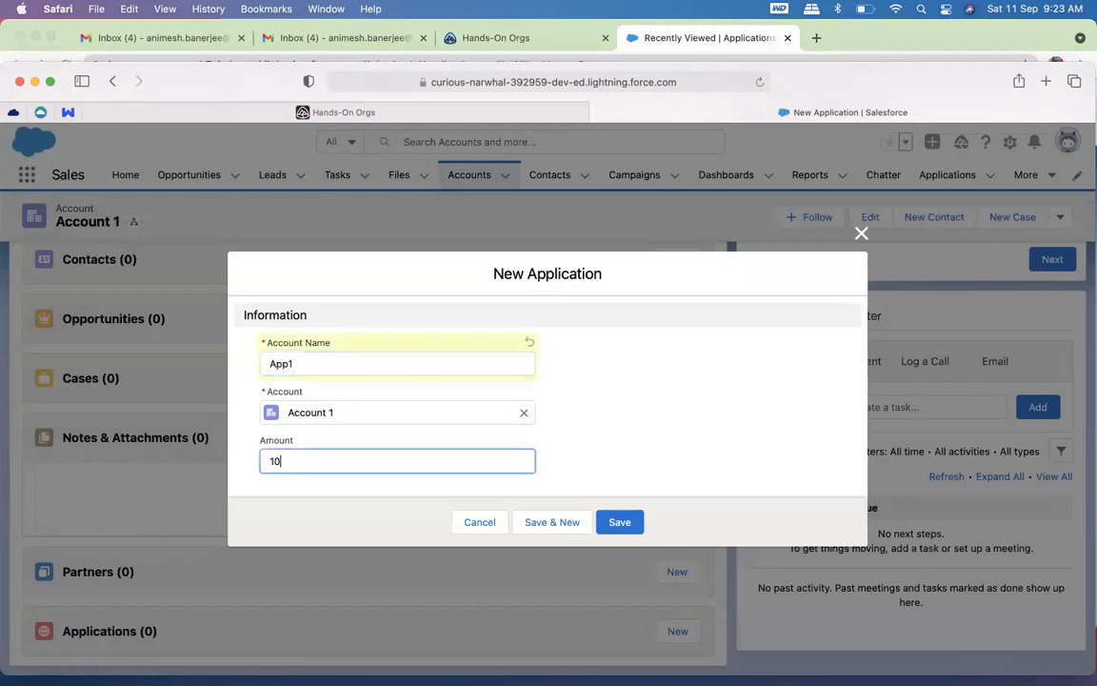
{"action": "left_click", "coordinate": [619, 522]}
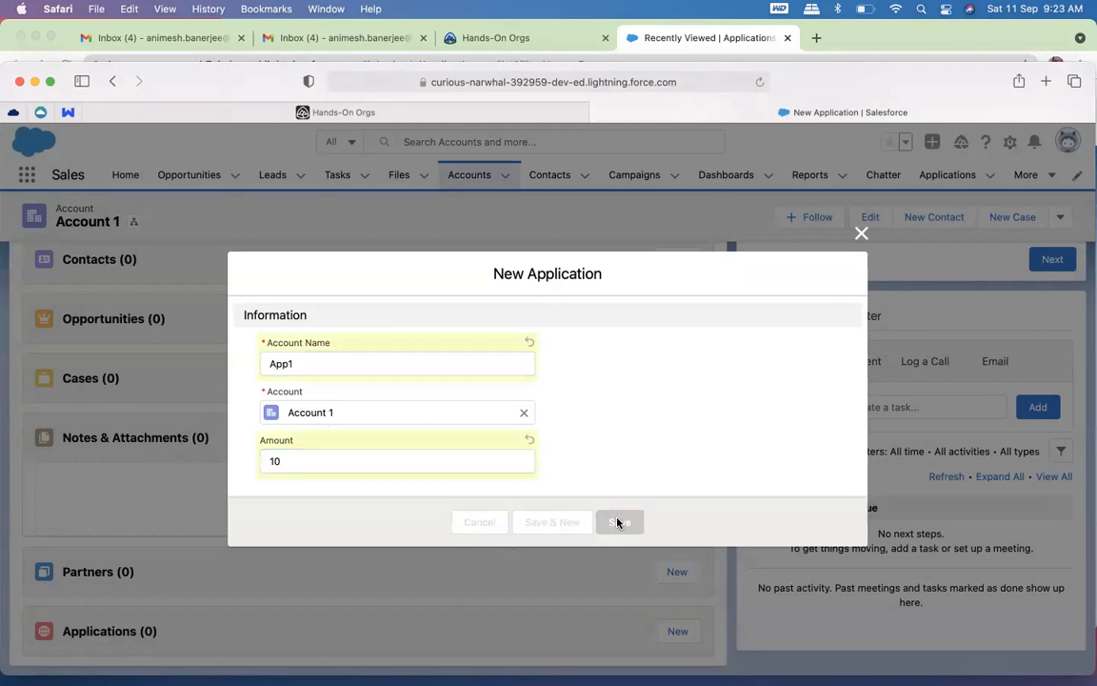
Add an application named App2 with an amount of 20 to Account 1's related applications
{"action": "scroll", "coordinate": [617, 520], "scroll_direction": "down", "scroll_amount": 2}
{"action": "left_click", "coordinate": [678, 551]}
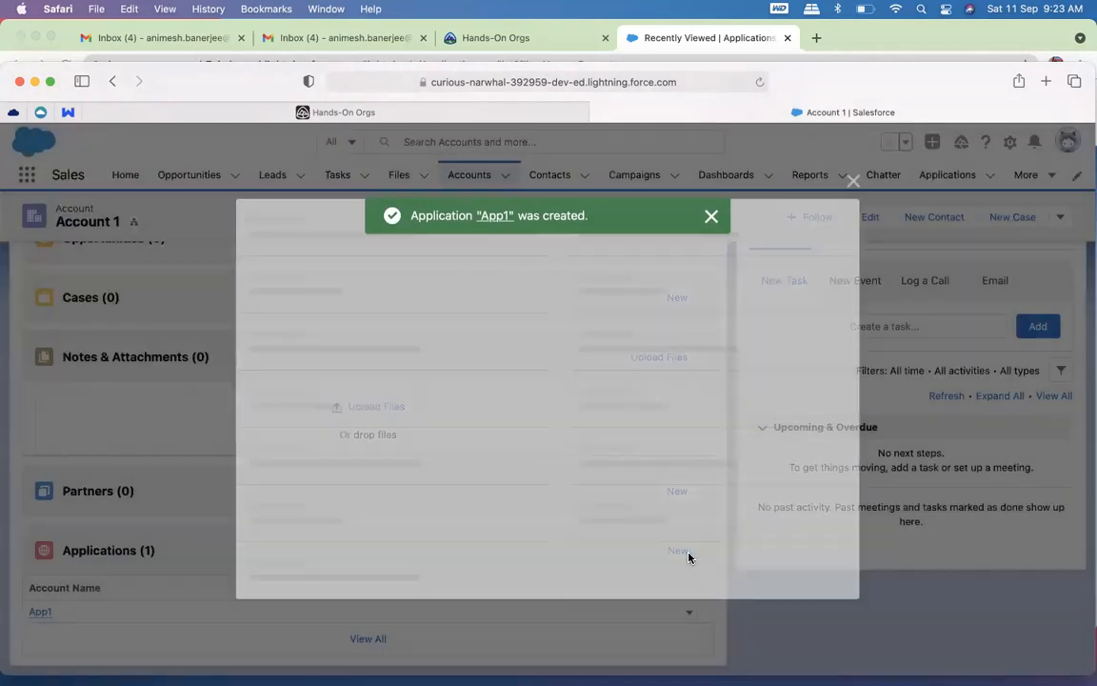
{"action": "left_click", "coordinate": [313, 459]}
{"action": "type", "text": "20"}
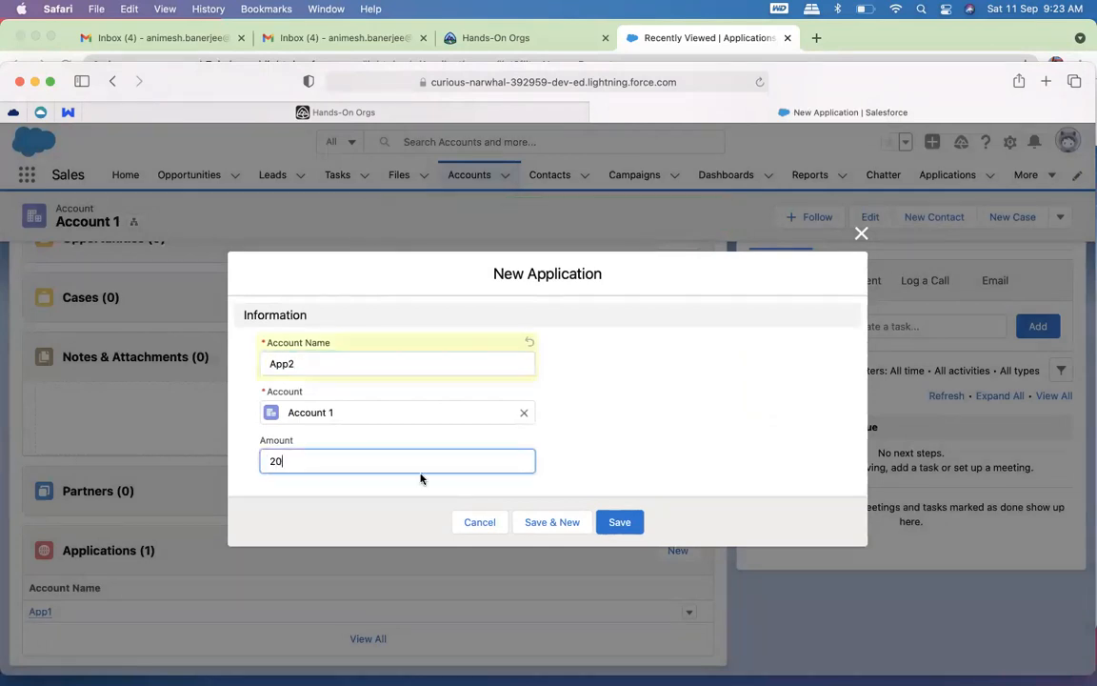
{"action": "left_click", "coordinate": [619, 523]}
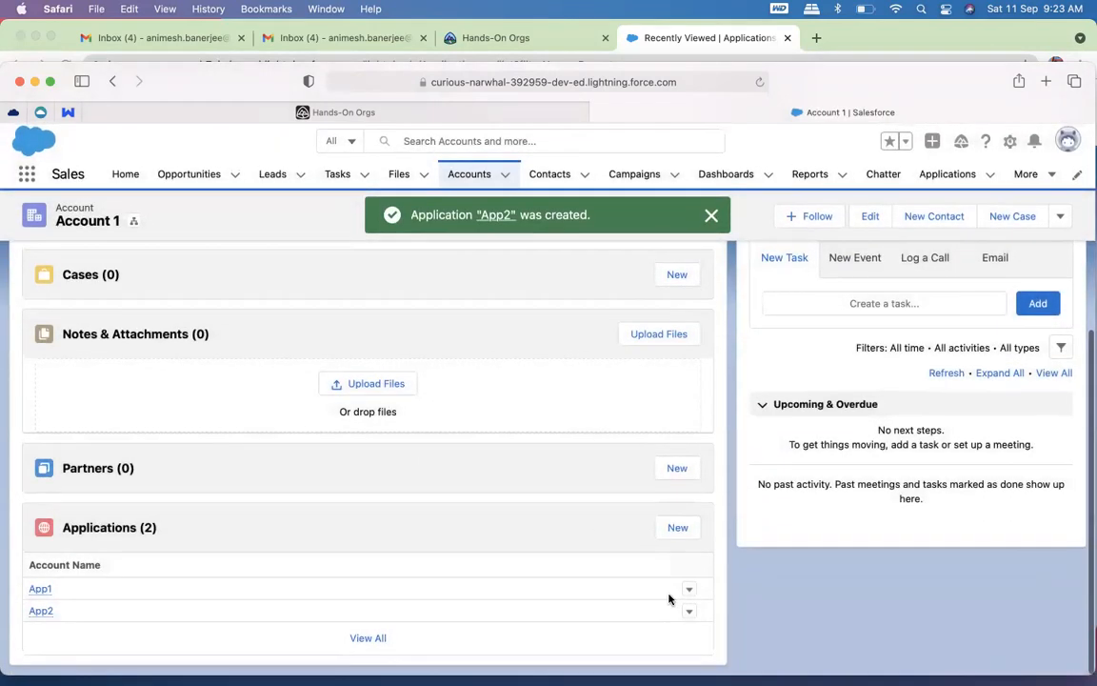
Add an application named App3 to Account 1's related applications
{"action": "left_click", "coordinate": [677, 530]}
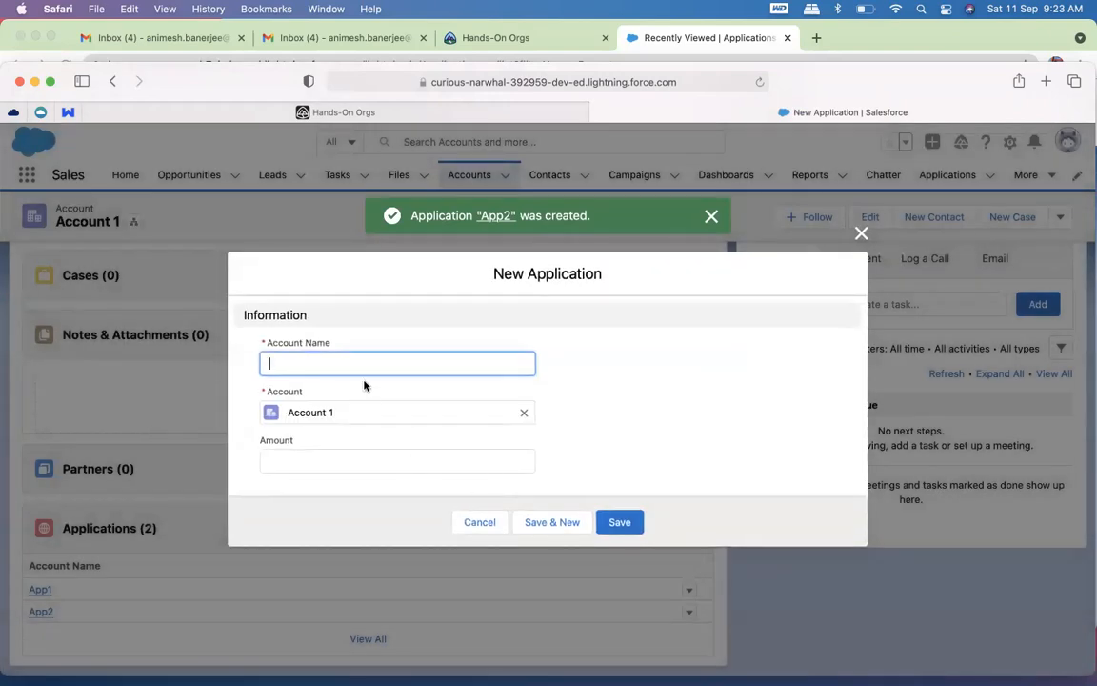
{"action": "type", "text": "App3"}
{"action": "left_click", "coordinate": [338, 460]}
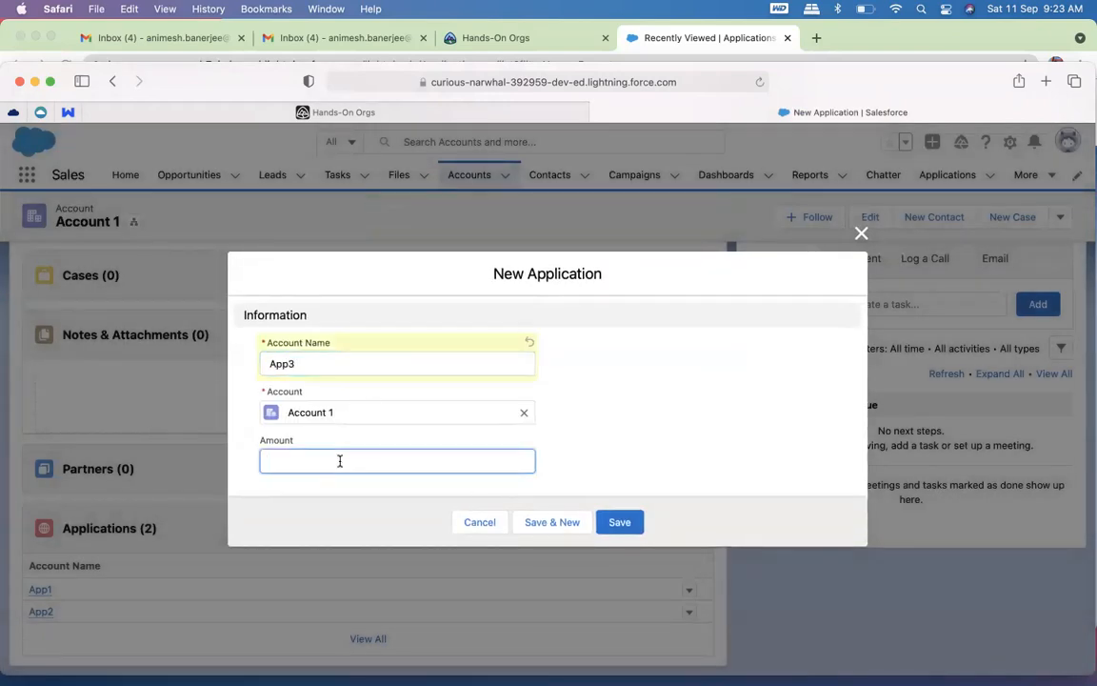
{"action": "left_click", "coordinate": [614, 521]}
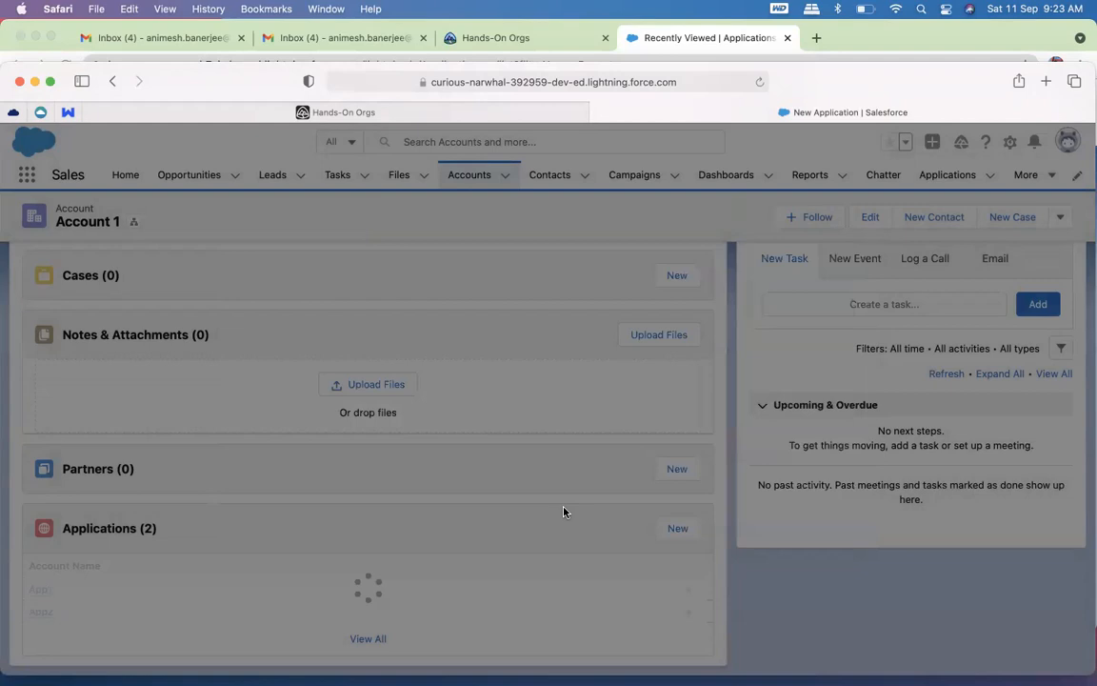
Add an application named App4 with an amount of 40 to Account 1's related applications
{"action": "left_click", "coordinate": [677, 529]}
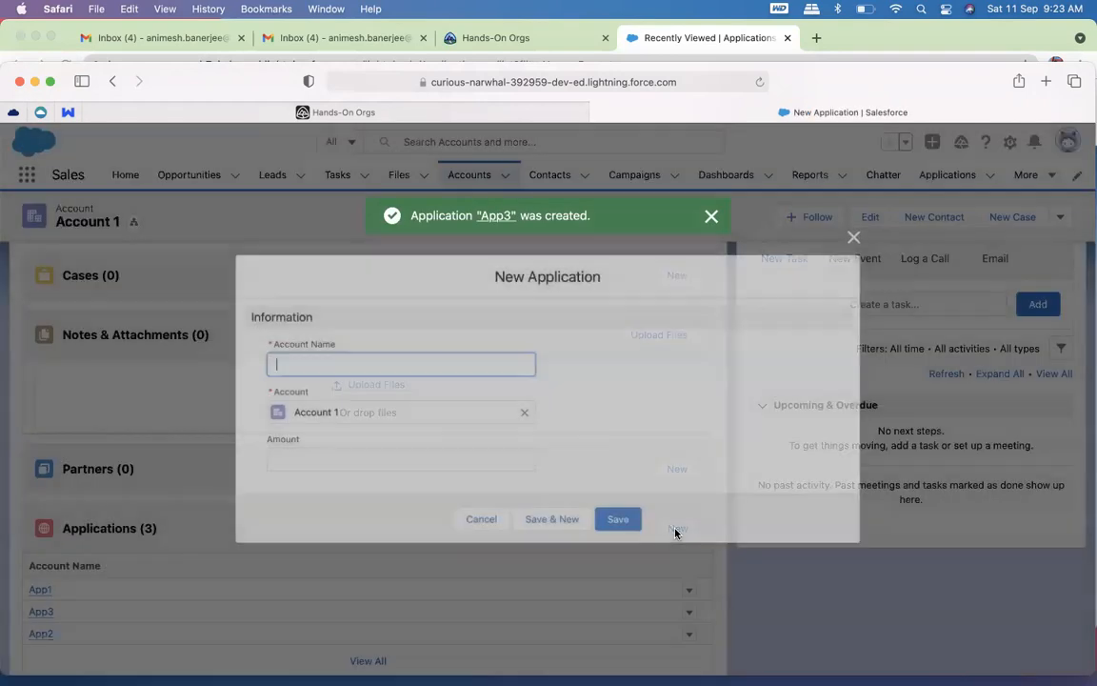
{"action": "type", "text": "App4"}
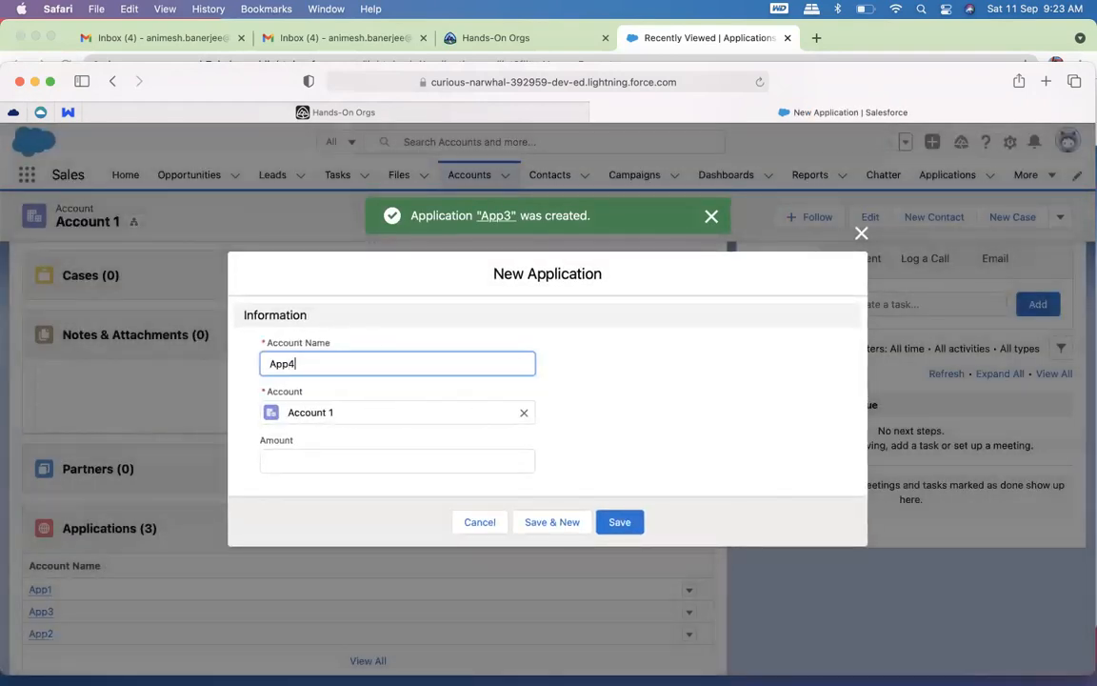
{"action": "left_click", "coordinate": [286, 465]}
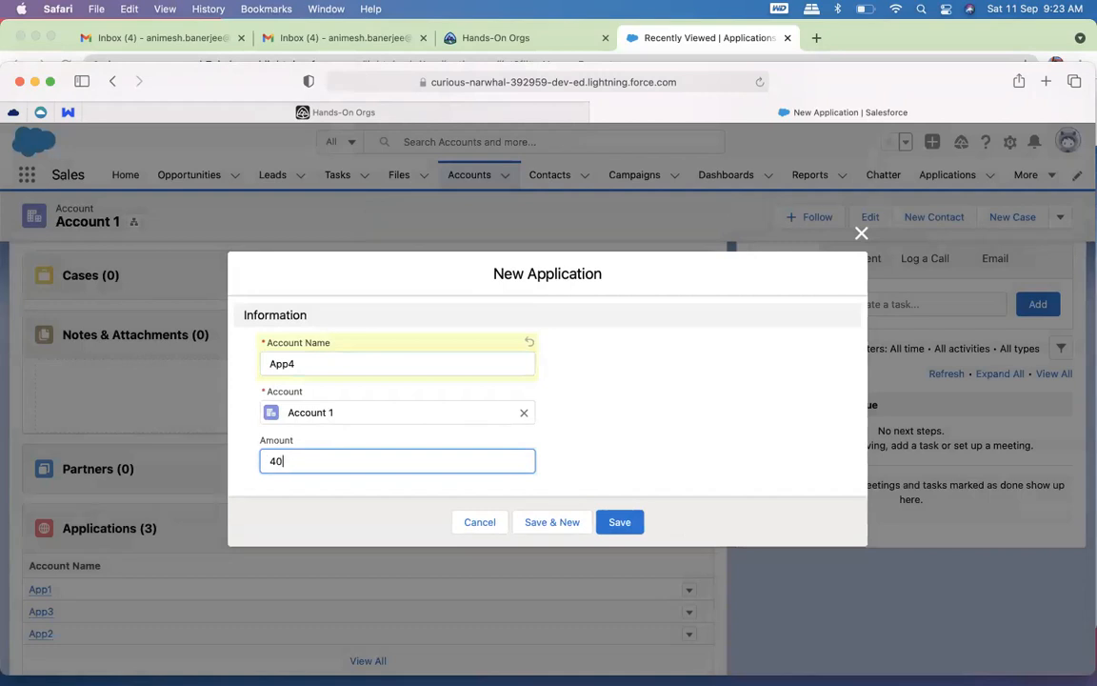
{"action": "left_click", "coordinate": [617, 522]}
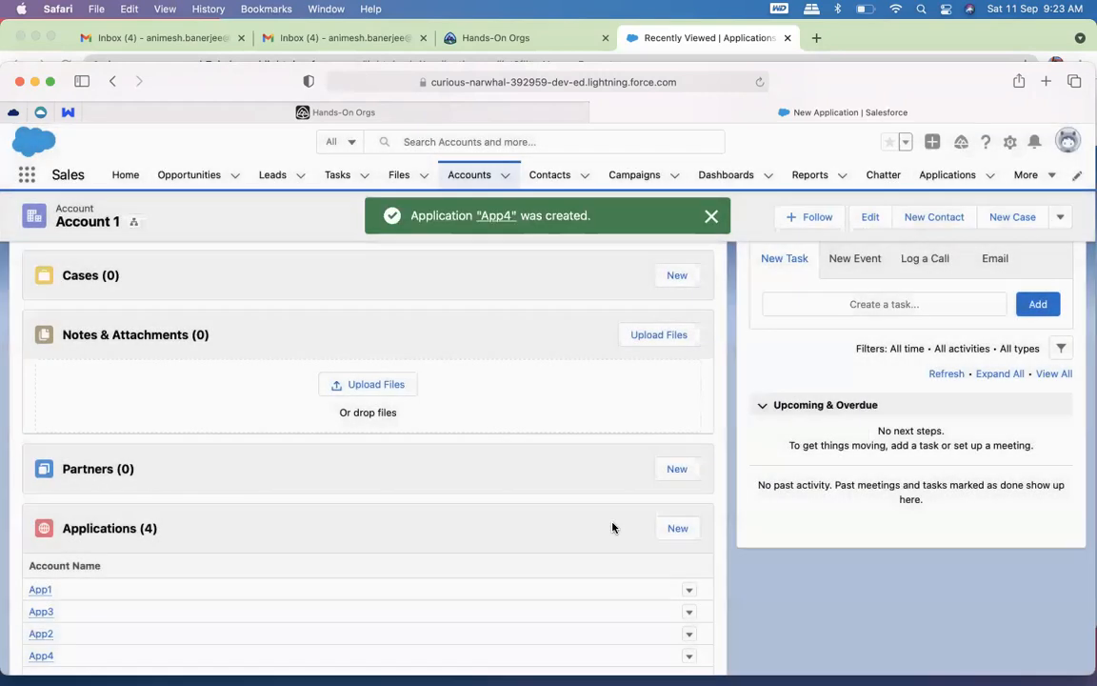
Review Account 1's related applications and the fields in its record details
{"action": "scroll", "coordinate": [612, 527], "scroll_direction": "down", "scroll_amount": 1}
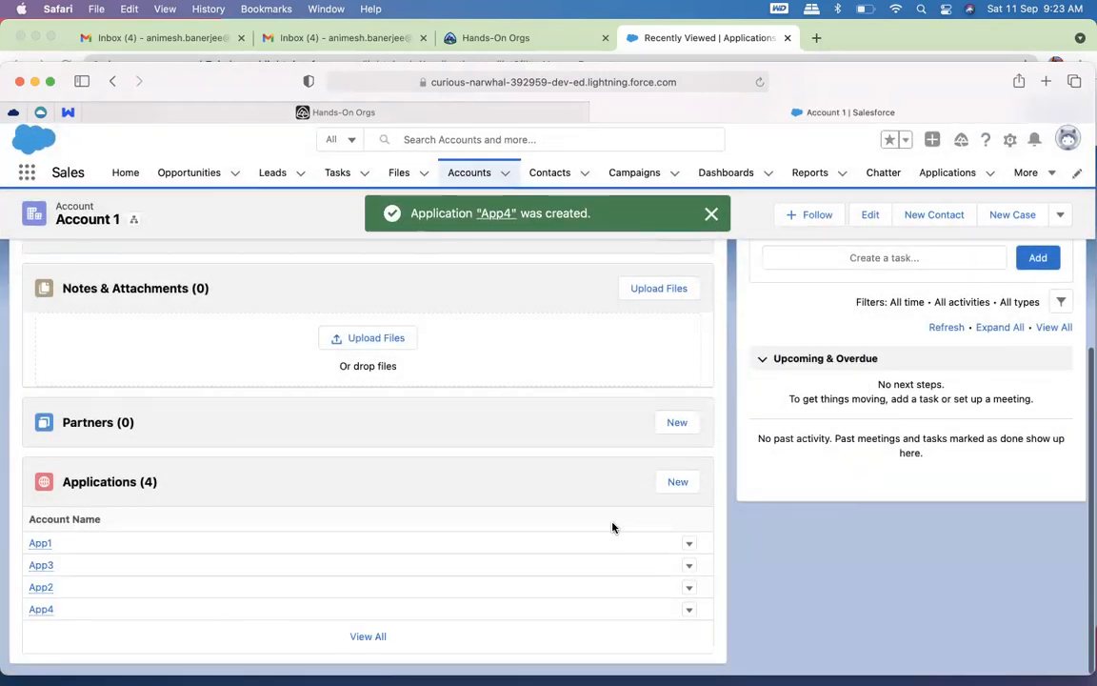
{"action": "scroll", "coordinate": [612, 528], "scroll_direction": "up", "scroll_amount": 5}
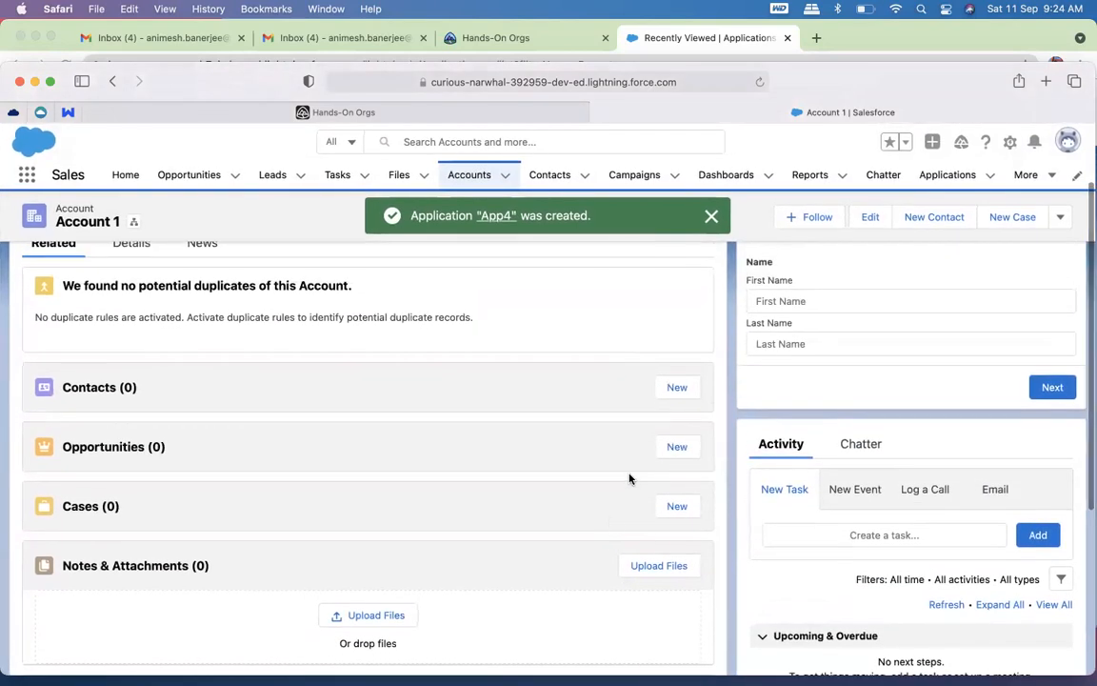
{"action": "scroll", "coordinate": [679, 249], "scroll_direction": "up", "scroll_amount": 1}
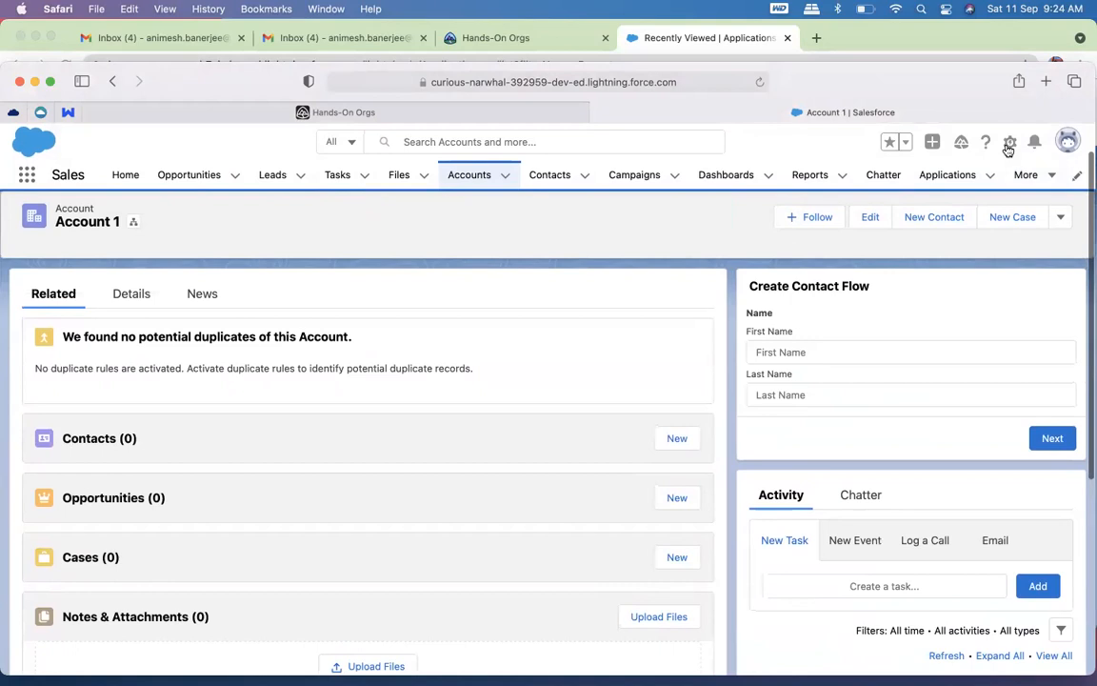
{"action": "scroll", "coordinate": [533, 577], "scroll_direction": "down", "scroll_amount": 6}
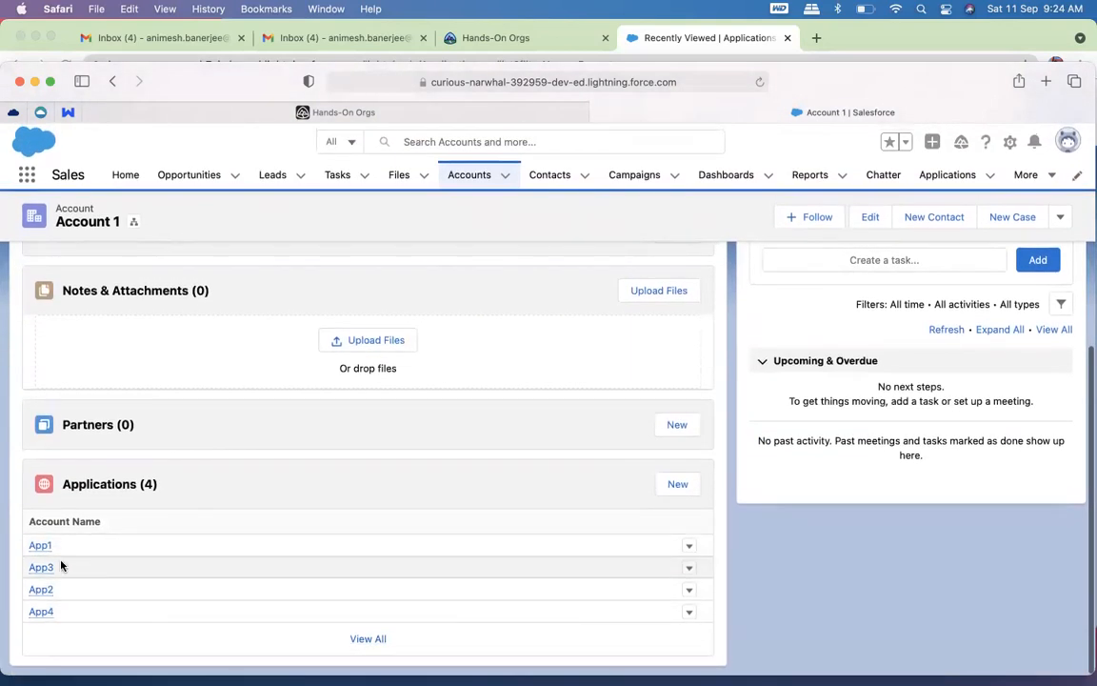
{"action": "scroll", "coordinate": [306, 340], "scroll_direction": "up", "scroll_amount": 6}
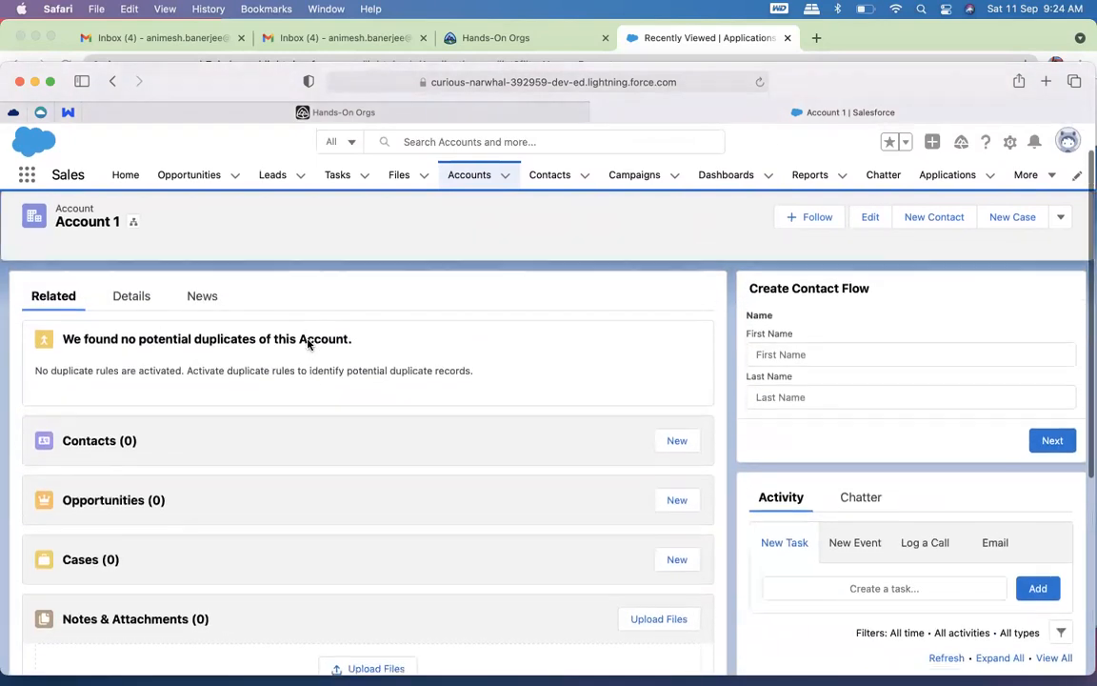
{"action": "left_click", "coordinate": [131, 338]}
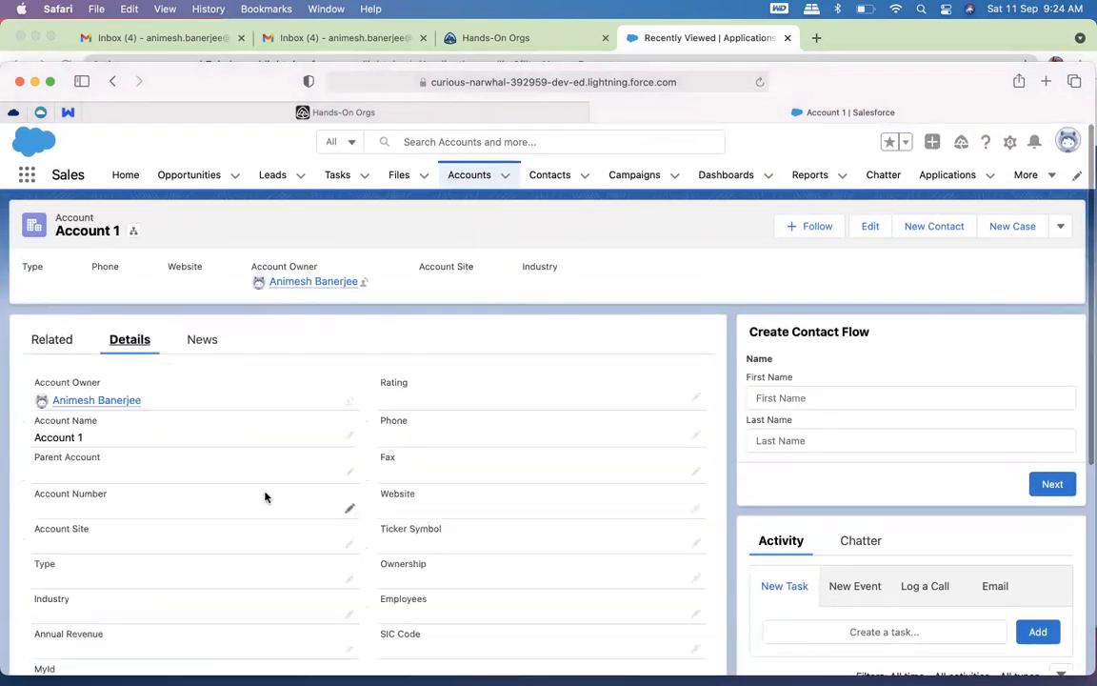
{"action": "scroll", "coordinate": [265, 496], "scroll_direction": "down", "scroll_amount": 5}
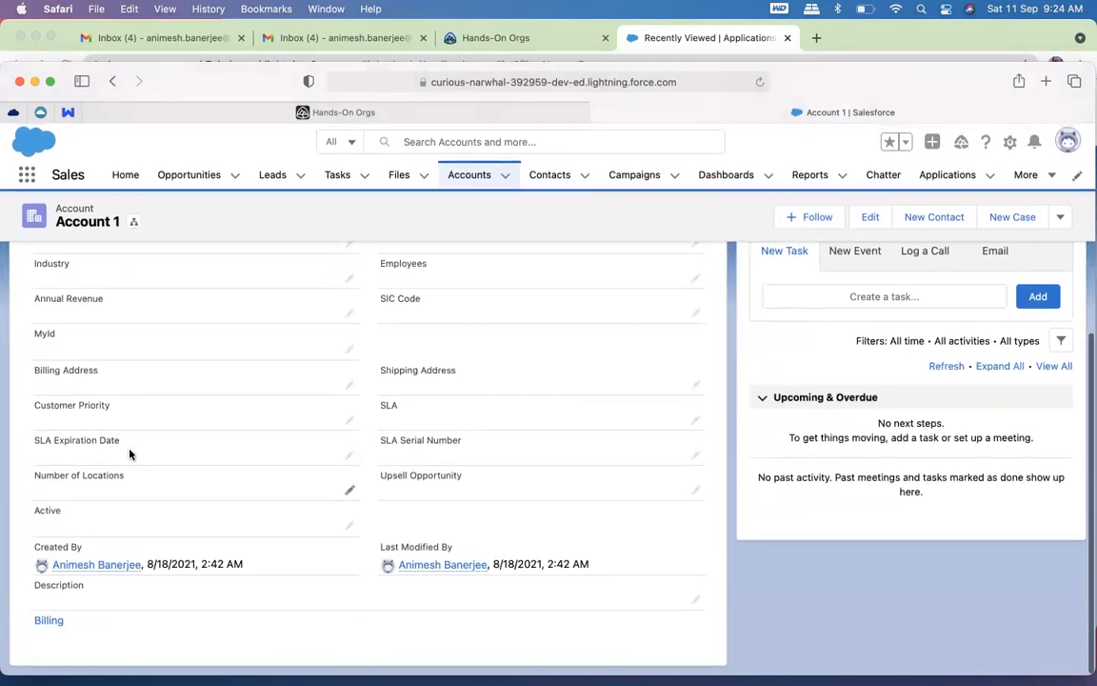
Open the Account object's fields and relationships in Setup and start a new custom field in Salesforce Classic
{"action": "scroll", "coordinate": [379, 408], "scroll_direction": "up", "scroll_amount": 5}
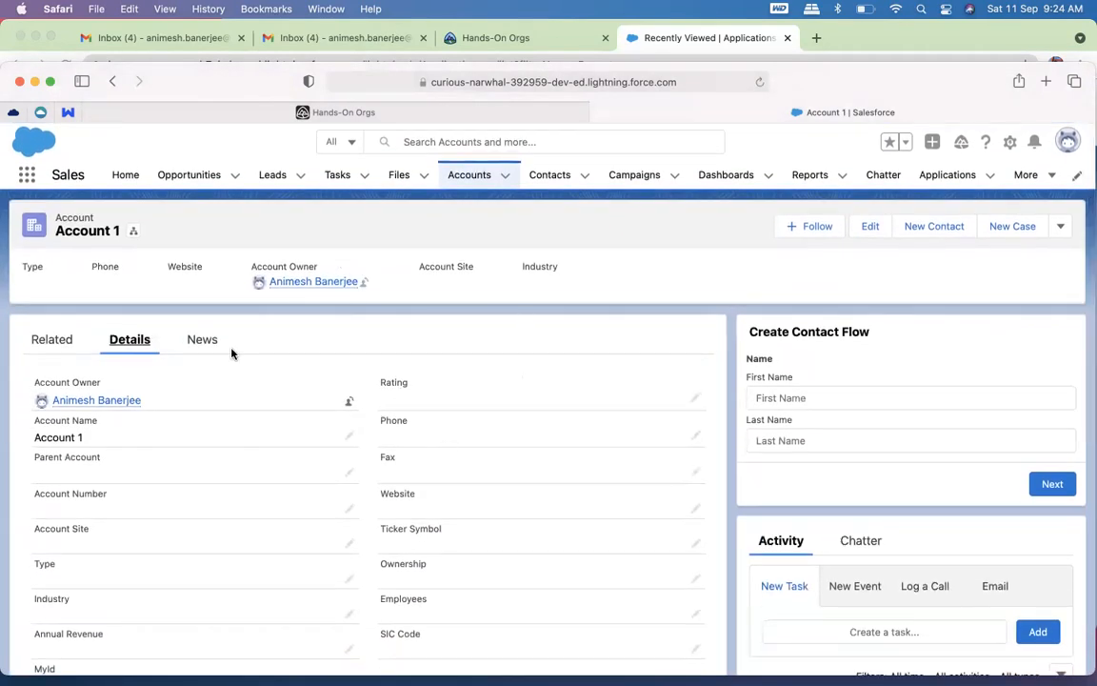
{"action": "double_click", "coordinate": [74, 215]}
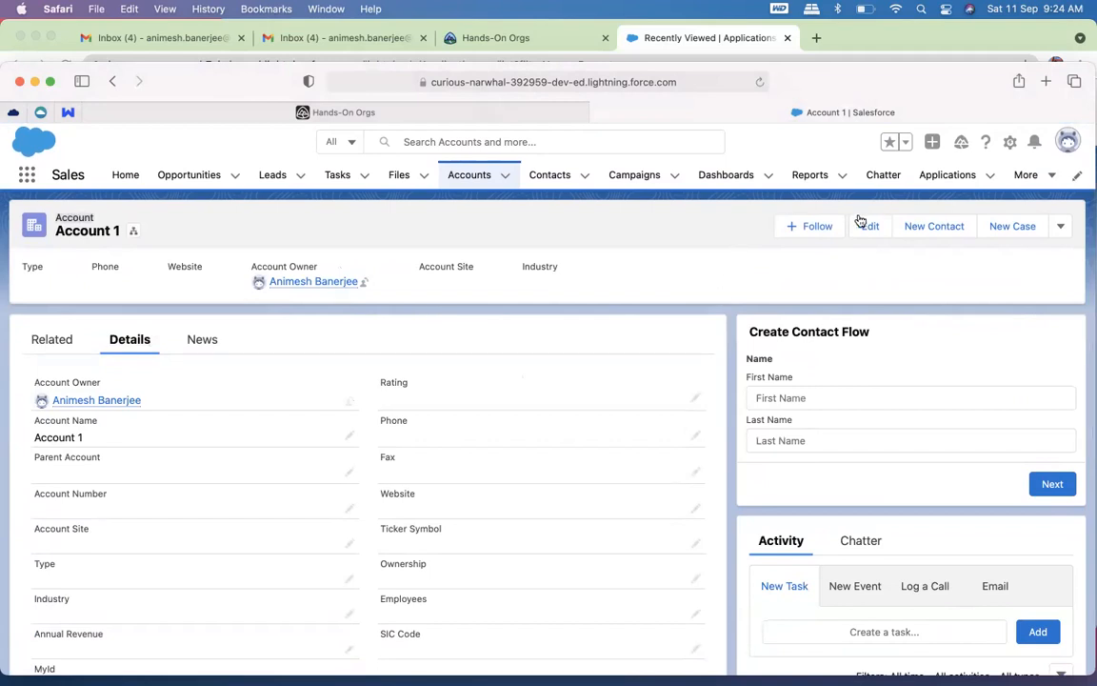
{"action": "left_click", "coordinate": [1009, 143]}
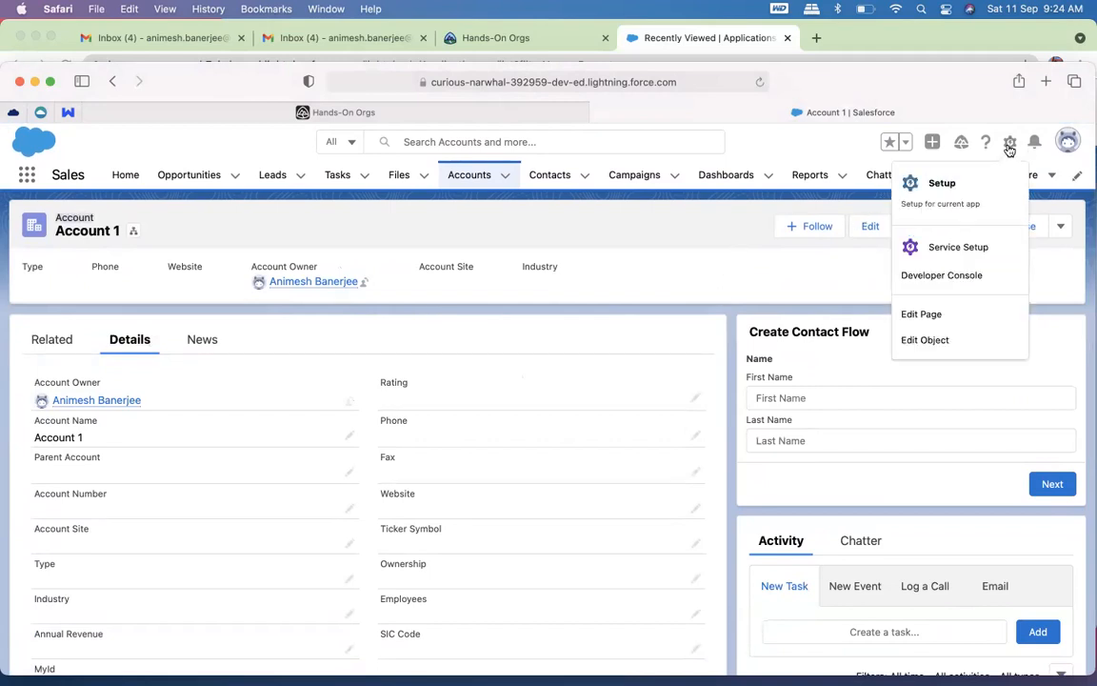
{"action": "left_click", "coordinate": [967, 184]}
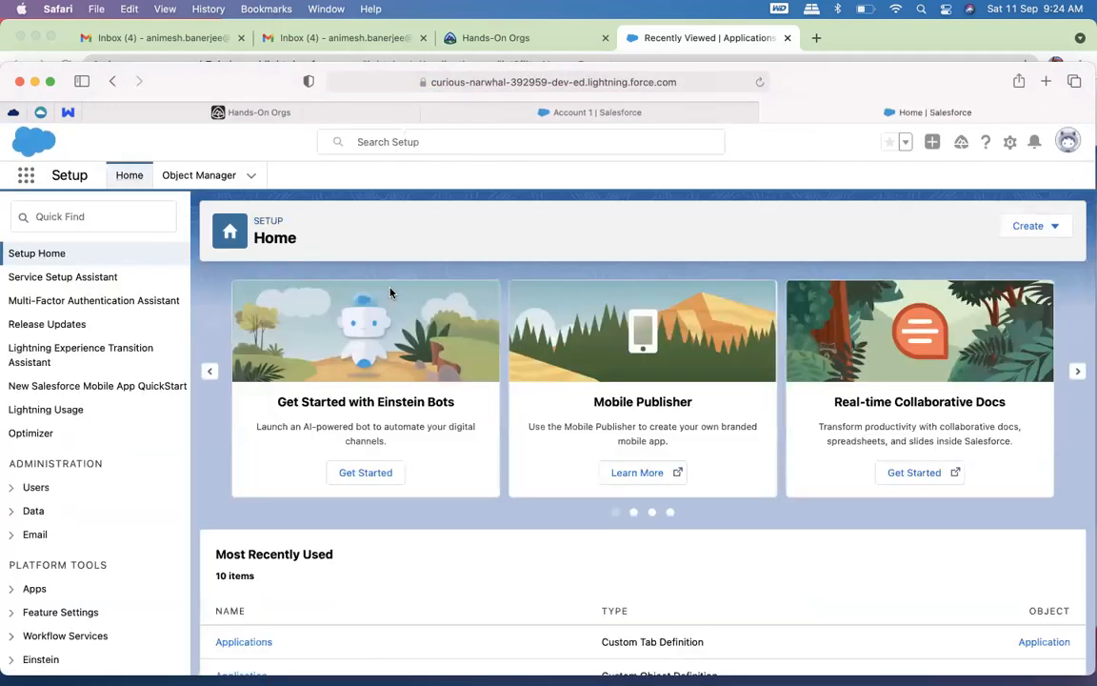
{"action": "left_click", "coordinate": [203, 177]}
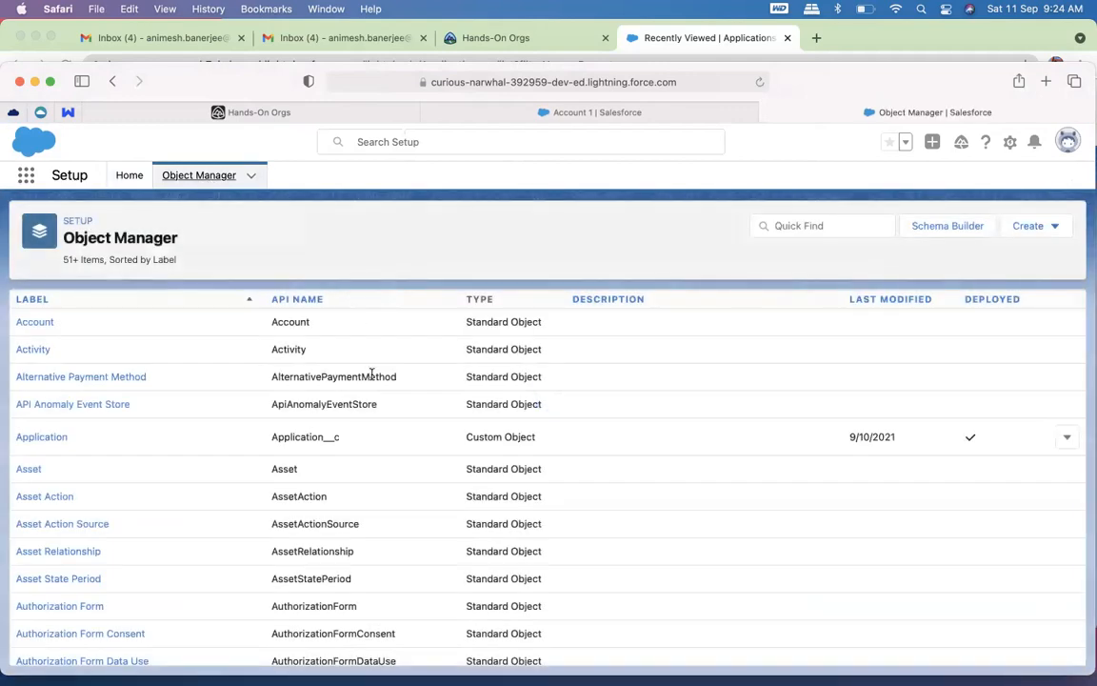
{"action": "left_click", "coordinate": [36, 328]}
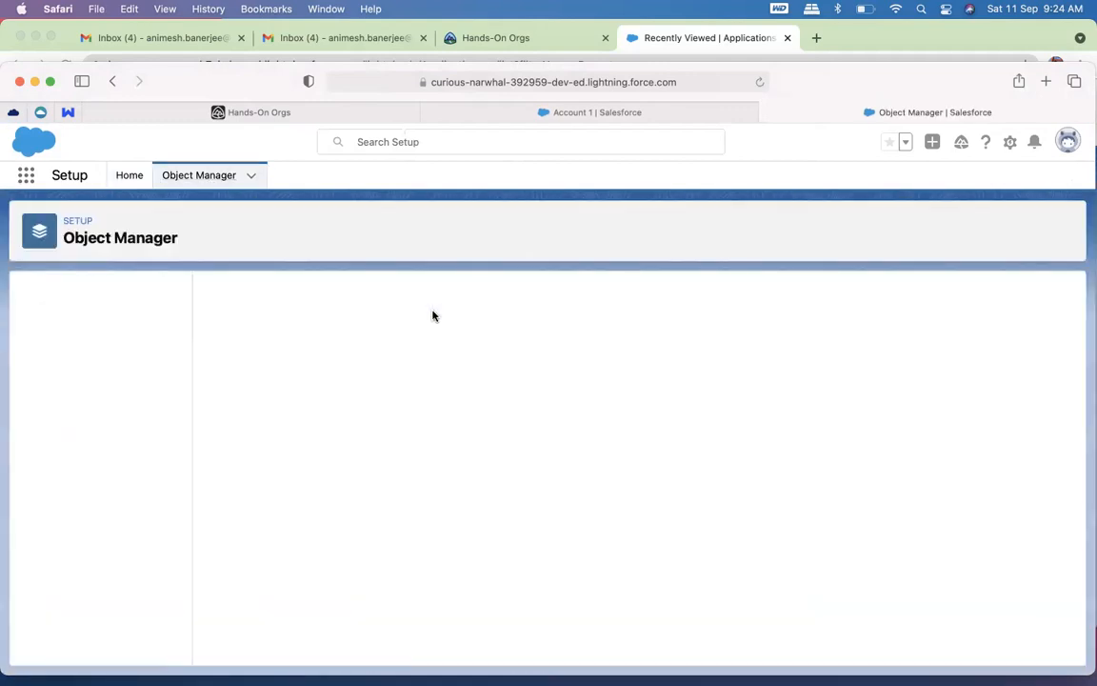
{"action": "left_click", "coordinate": [120, 330]}
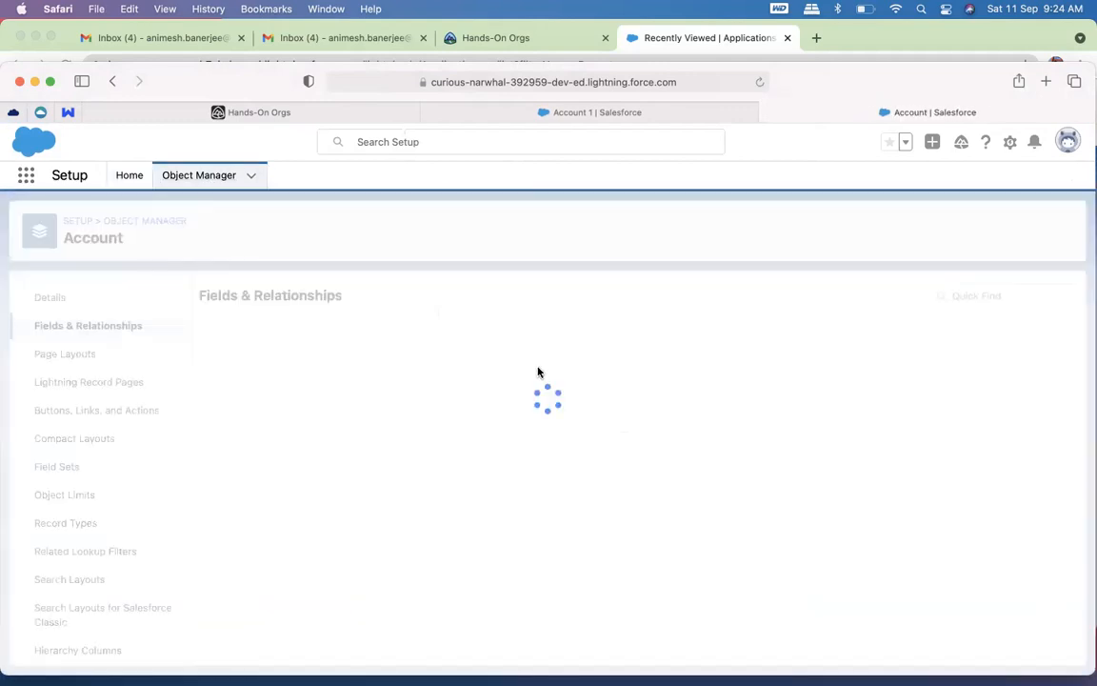
{"action": "left_click", "coordinate": [734, 301]}
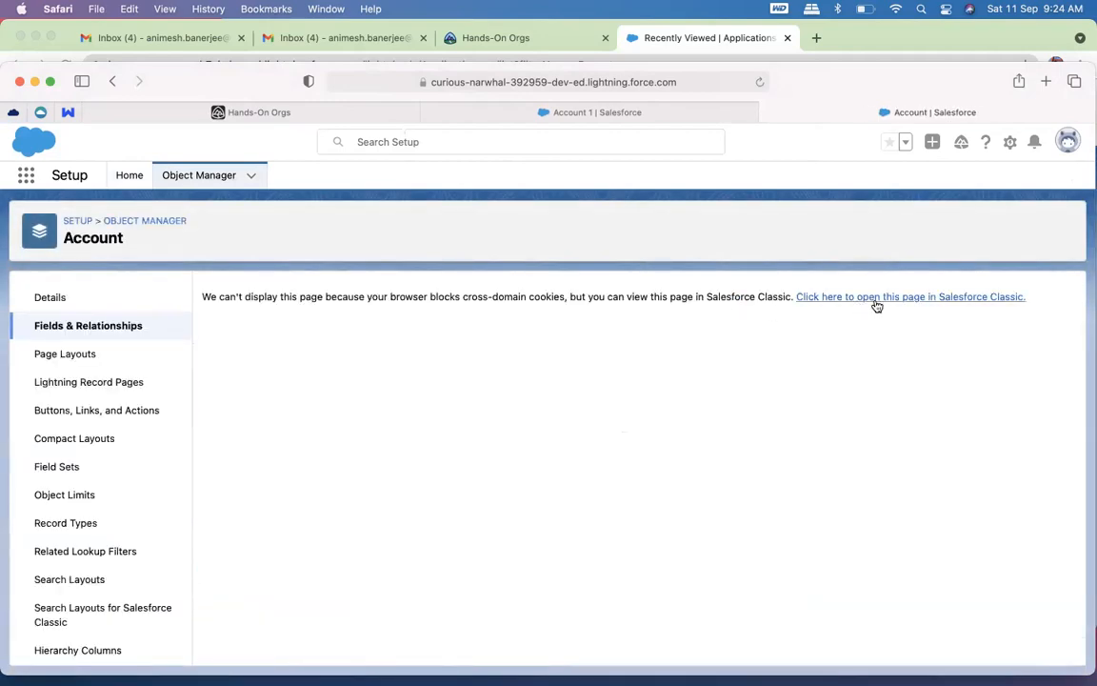
{"action": "left_click", "coordinate": [874, 299]}
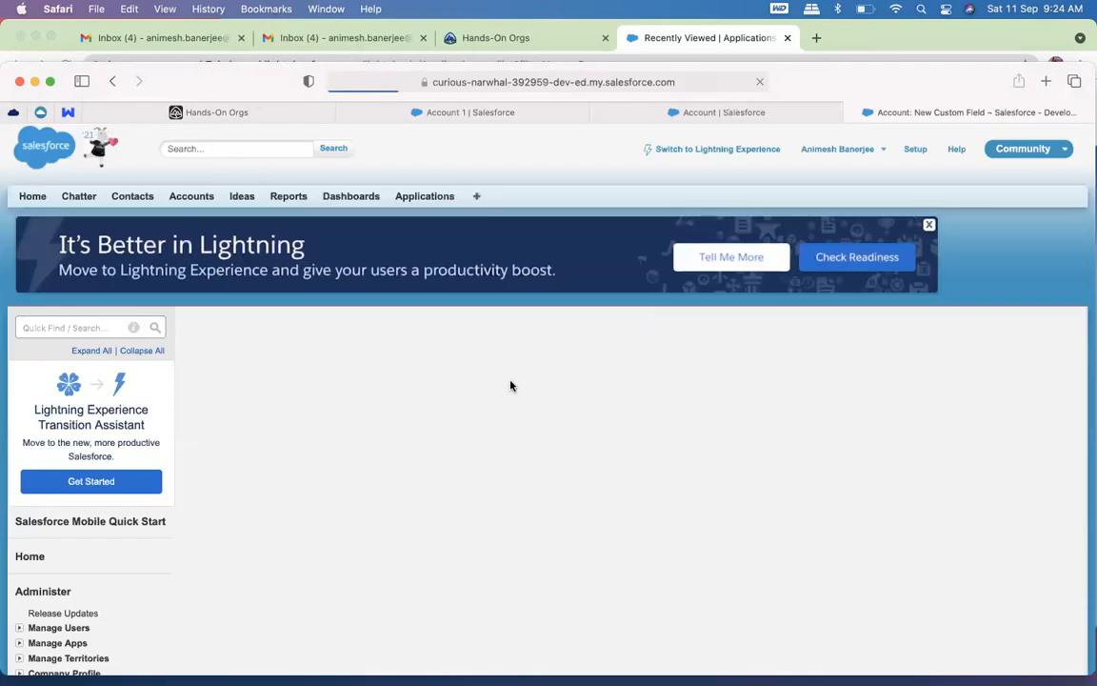
Choose Roll-Up Summary as the new Account field's type and label it Total App Amount
{"action": "scroll", "coordinate": [510, 385], "scroll_direction": "down", "scroll_amount": 3}
{"action": "left_click", "coordinate": [245, 411]}
{"action": "left_click", "coordinate": [1021, 245]}
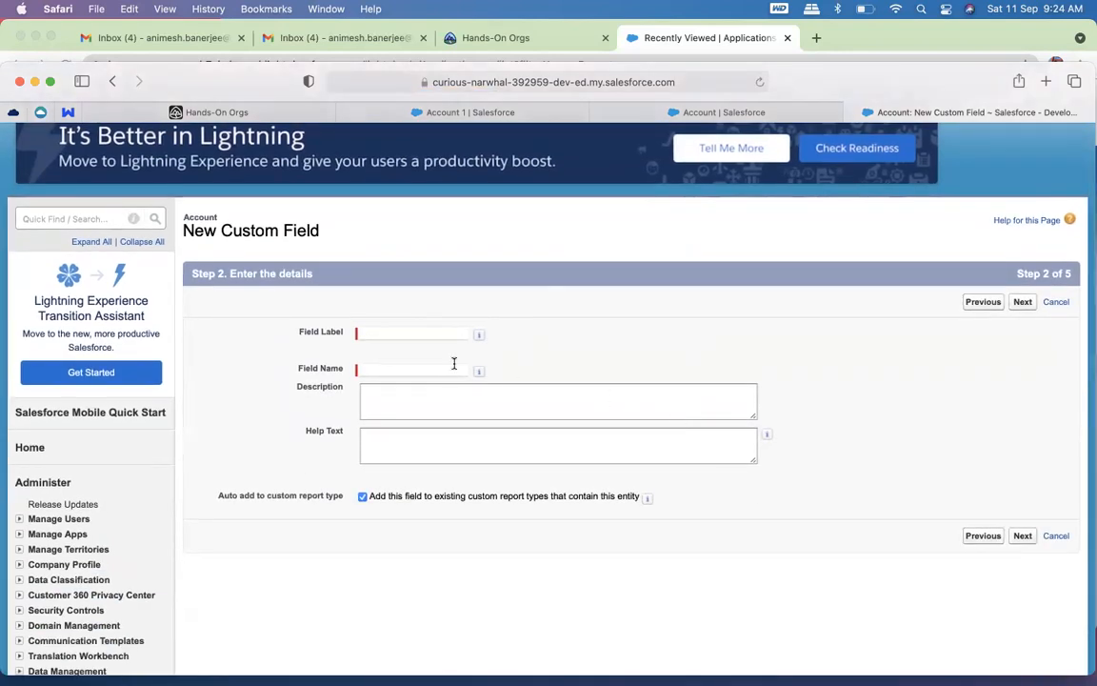
{"action": "left_click", "coordinate": [423, 331]}
{"action": "type", "text": "Total App"}
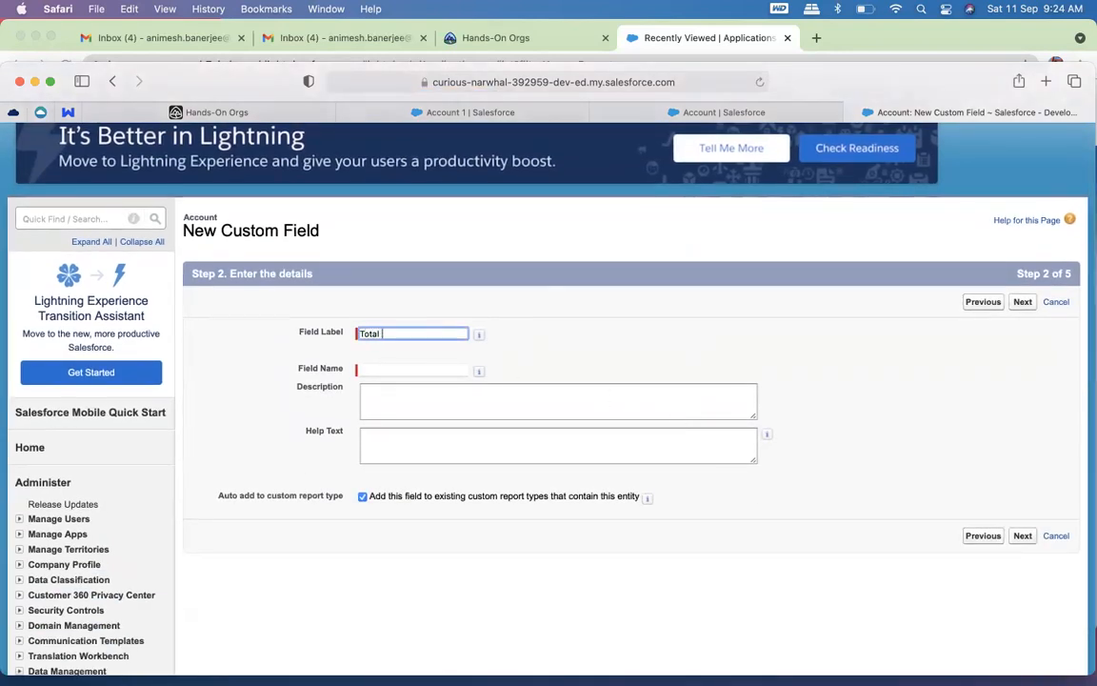
{"action": "type", "text": " Amount"}
{"action": "left_click", "coordinate": [451, 370]}
{"action": "left_click", "coordinate": [1022, 301]}
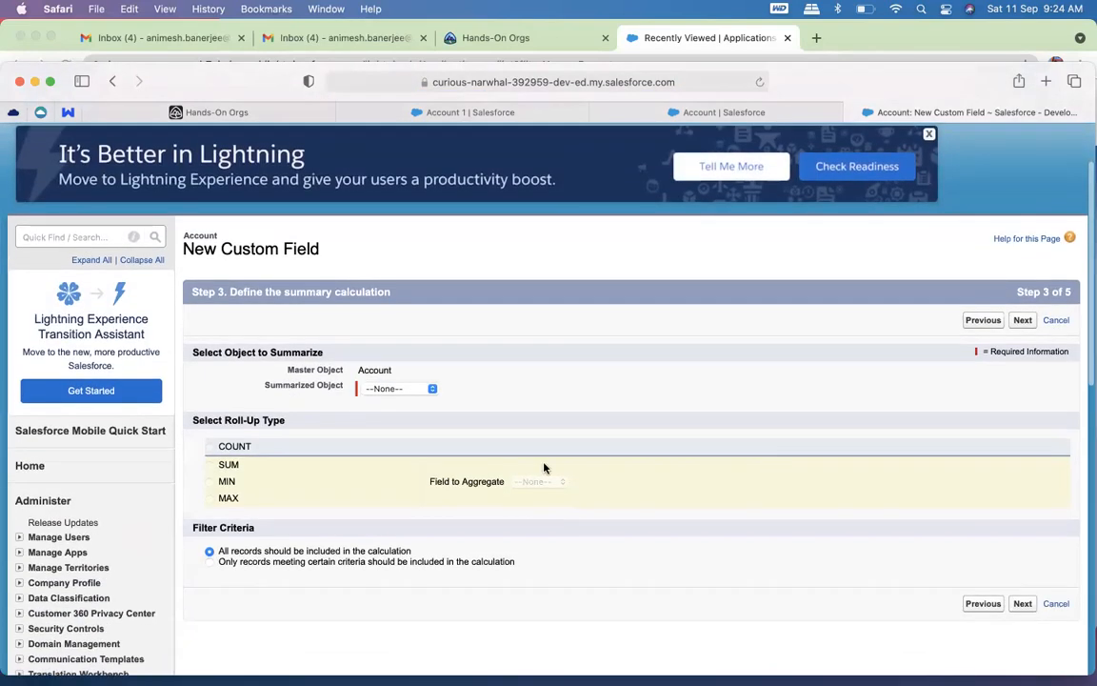
Define the roll-up as the SUM of the Amount field on Applications, including all records
{"action": "left_click", "coordinate": [428, 389]}
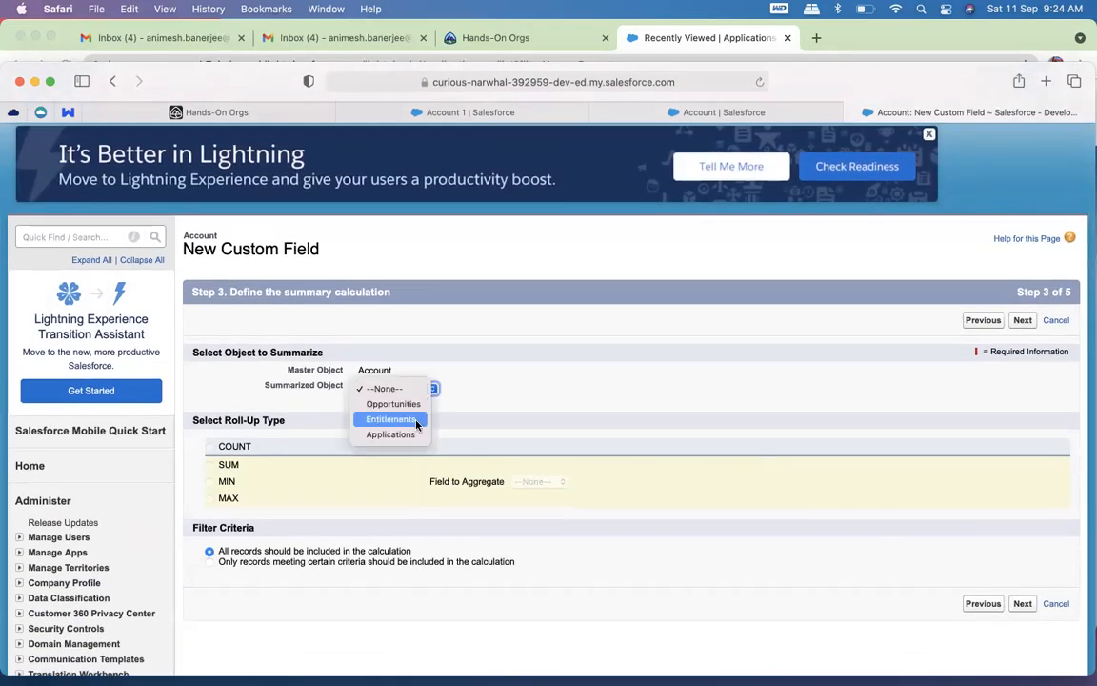
{"action": "left_click", "coordinate": [417, 435]}
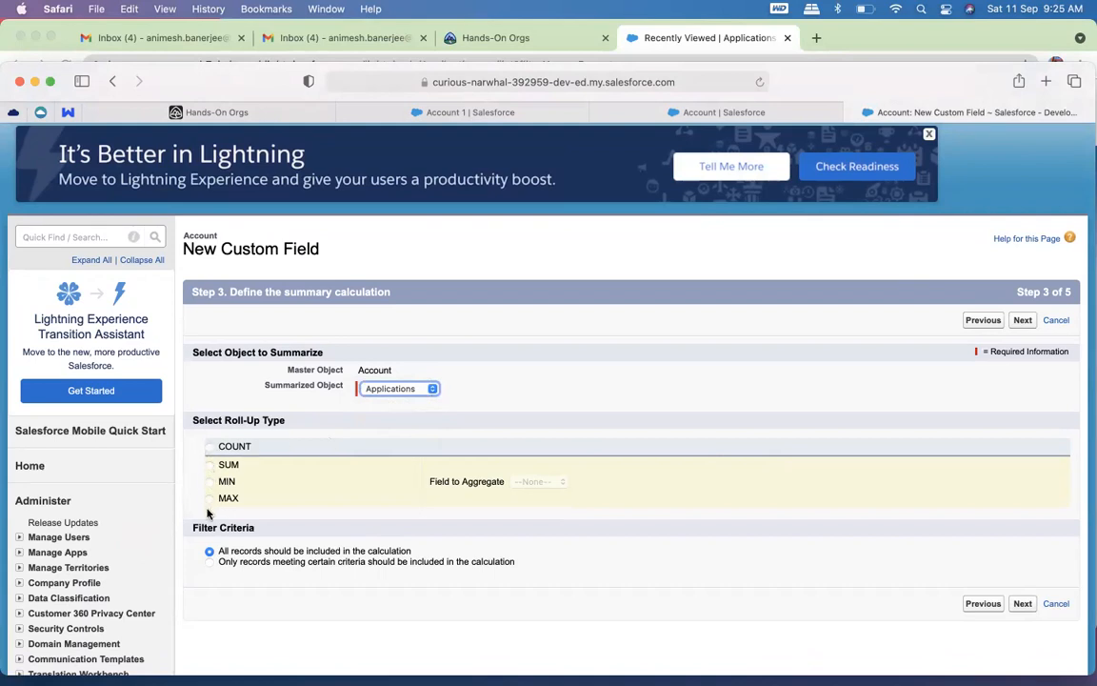
{"action": "left_click", "coordinate": [209, 464]}
{"action": "left_click", "coordinate": [552, 483]}
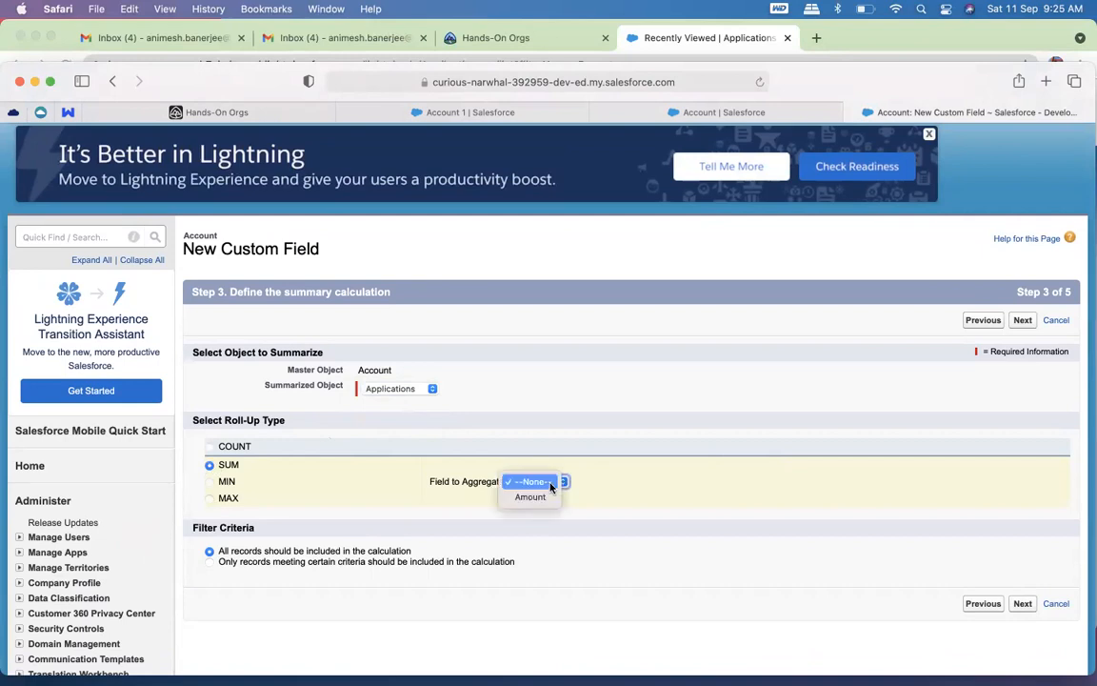
{"action": "left_click", "coordinate": [541, 496]}
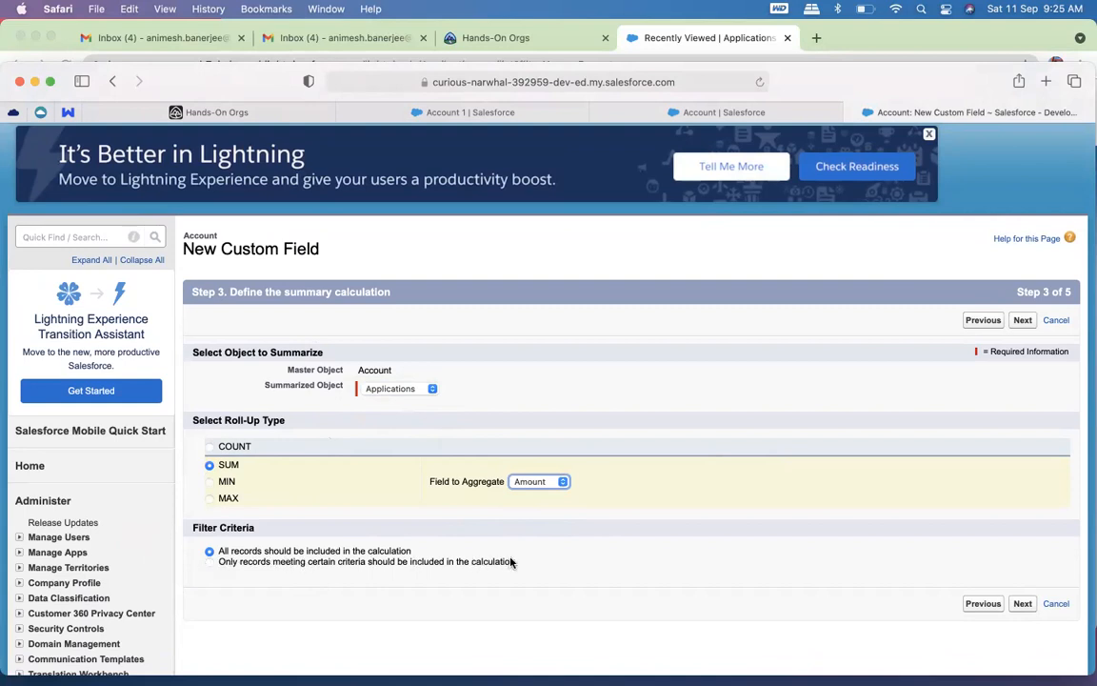
{"action": "left_click", "coordinate": [1022, 604]}
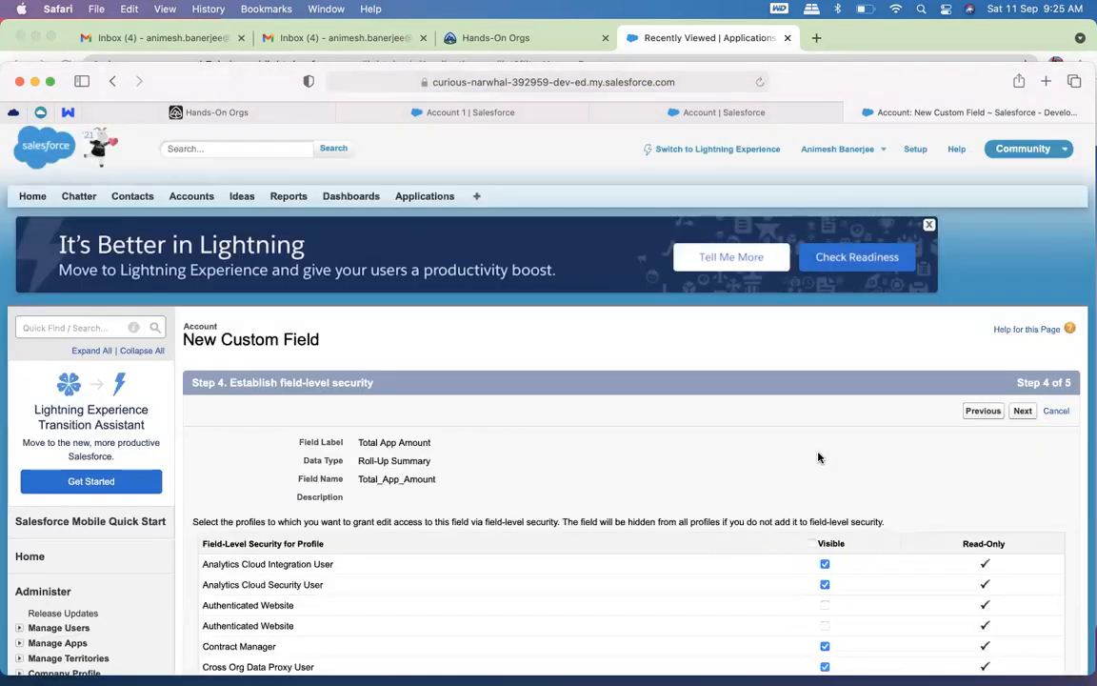
Make the Total App Amount field visible to all profiles and save it
{"action": "left_click", "coordinate": [811, 542]}
{"action": "left_click", "coordinate": [1023, 412]}
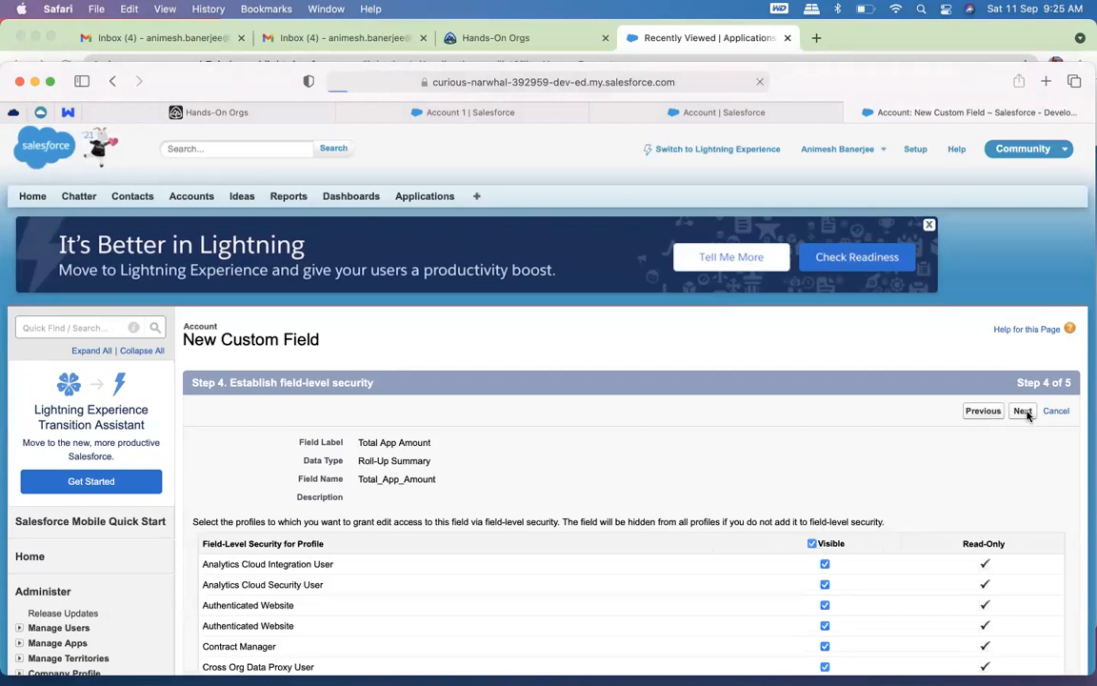
{"action": "left_click", "coordinate": [1018, 411]}
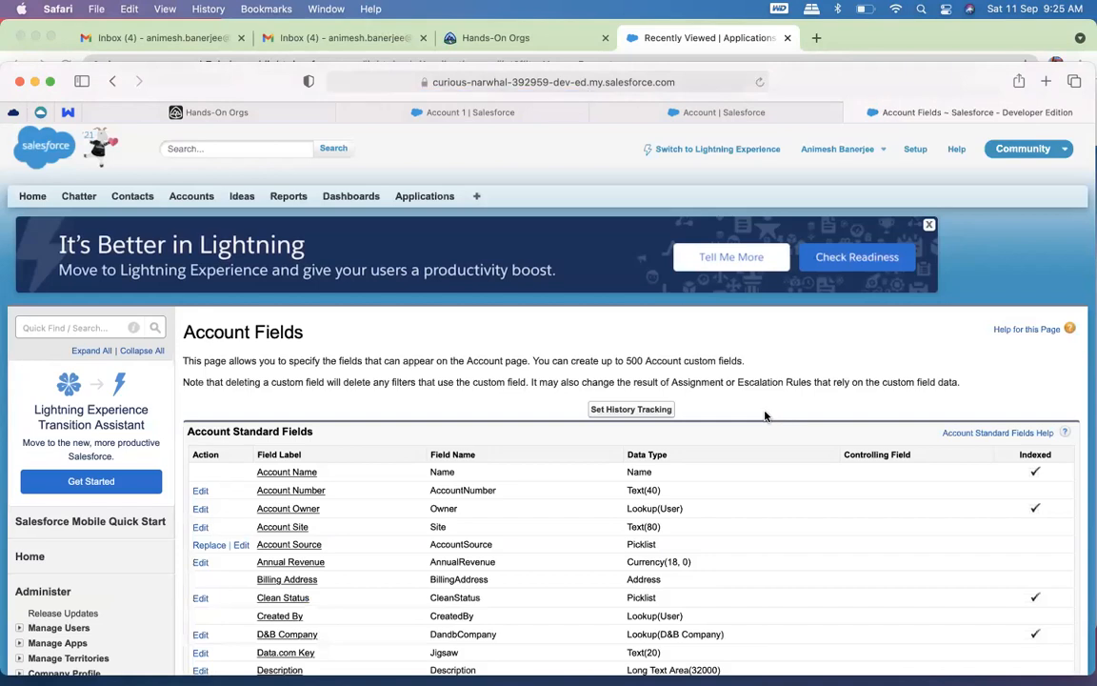
Reload the Account 1 record in a maximized window and check Total App Amount in its details
{"action": "left_click", "coordinate": [419, 108]}
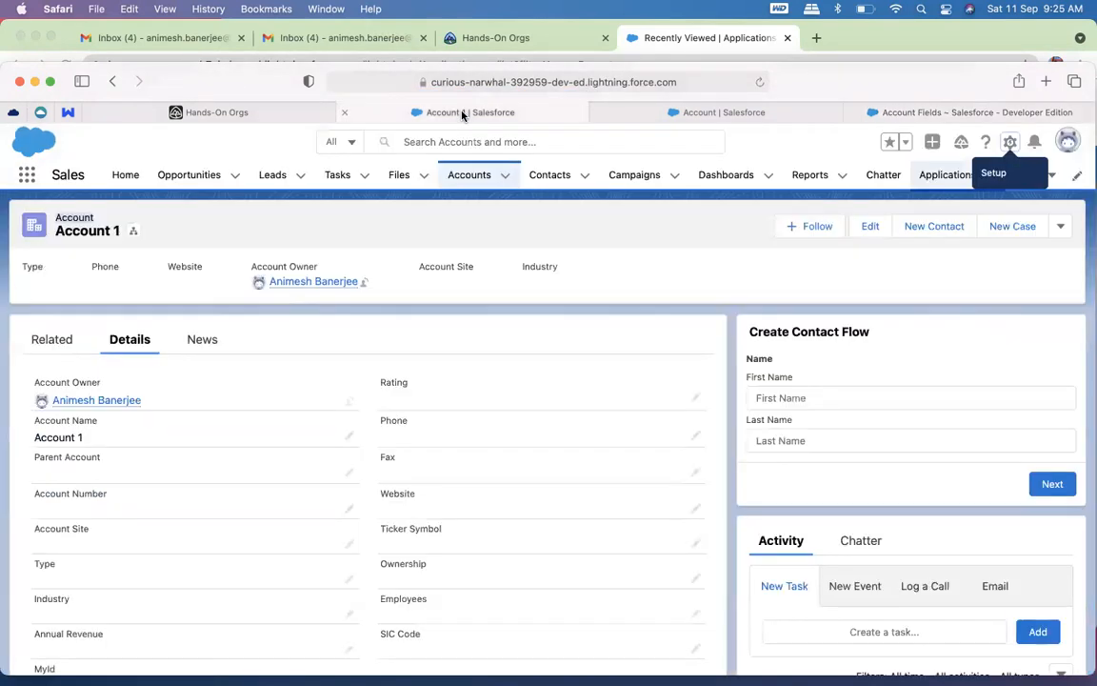
{"action": "left_click", "coordinate": [50, 81]}
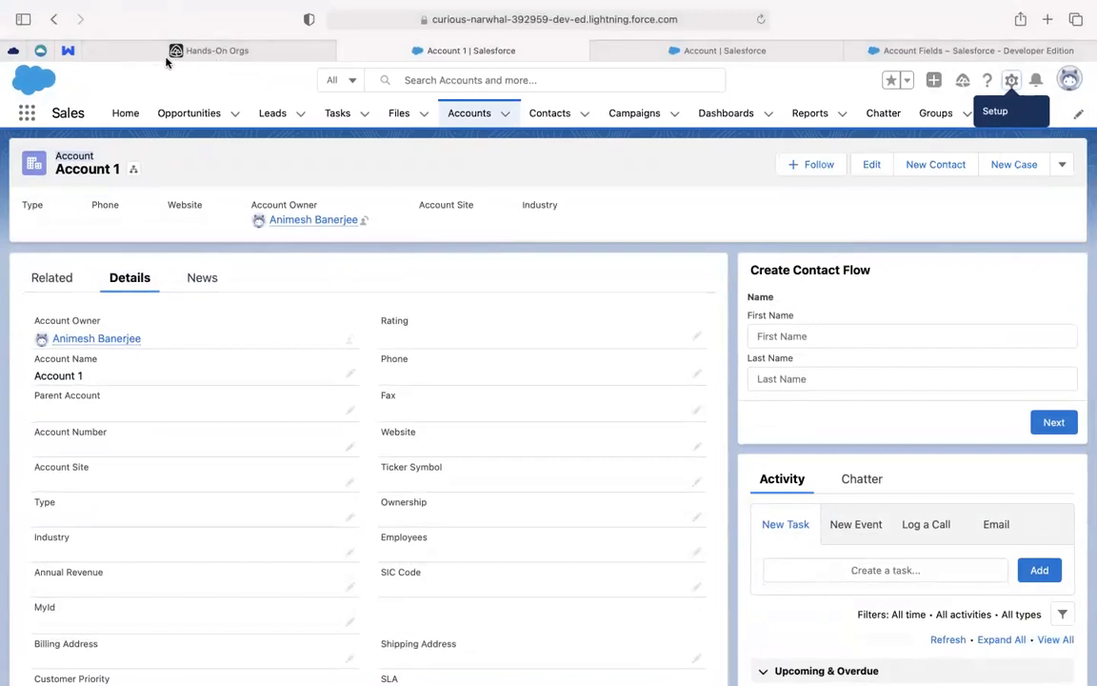
{"action": "left_click", "coordinate": [761, 20]}
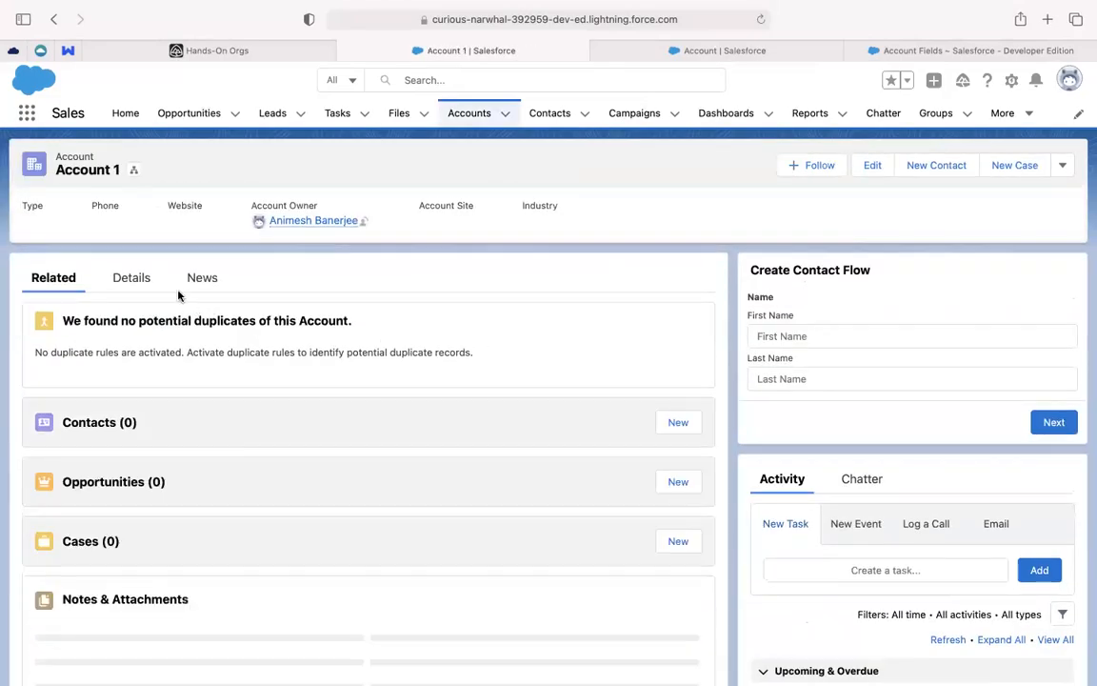
{"action": "left_click", "coordinate": [141, 284]}
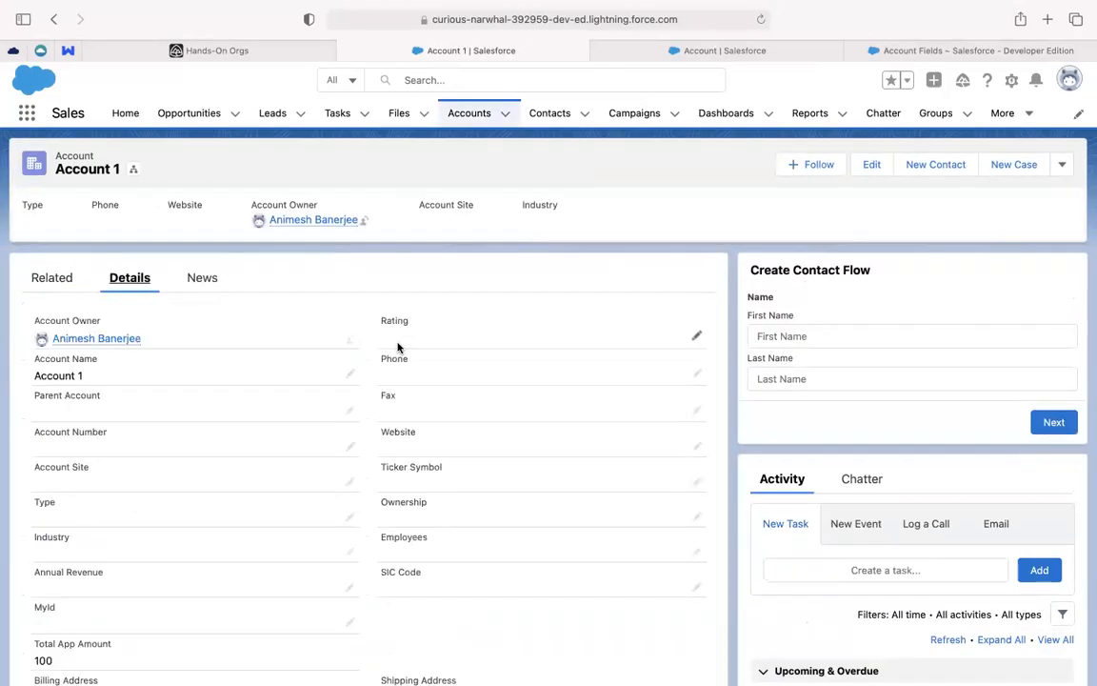
{"action": "scroll", "coordinate": [398, 347], "scroll_direction": "down", "scroll_amount": 1}
{"action": "scroll", "coordinate": [398, 348], "scroll_direction": "down", "scroll_amount": 3}
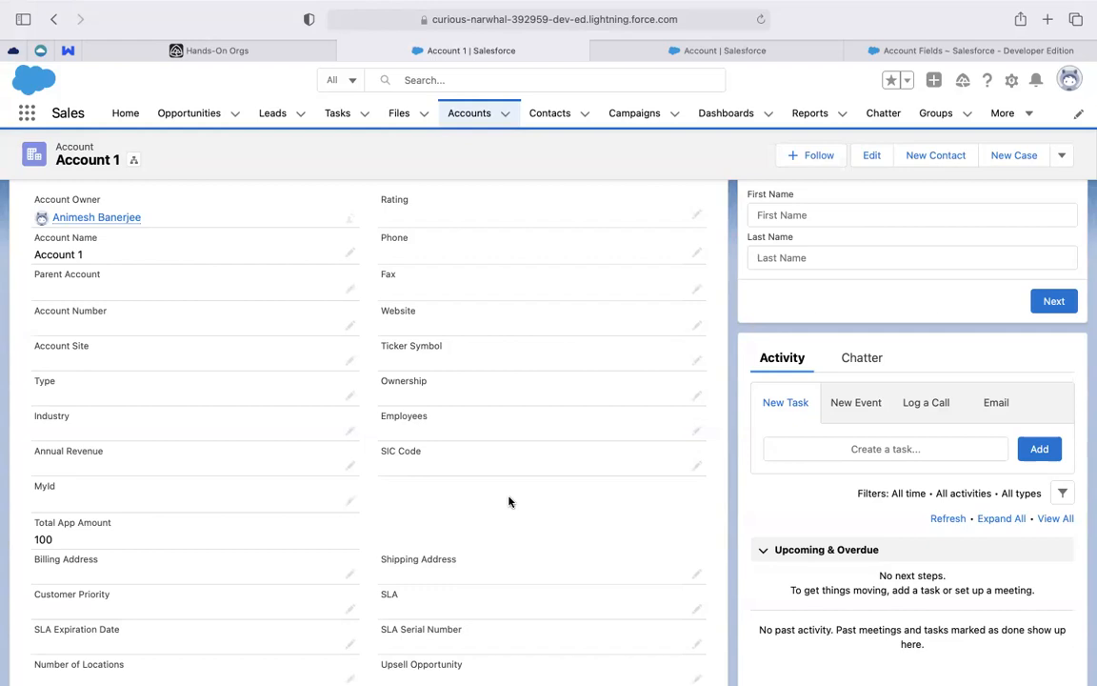
Open the Total App Amount field definition from the Account custom fields and examine its roll-up type and filter criteria
{"action": "left_click", "coordinate": [724, 52]}
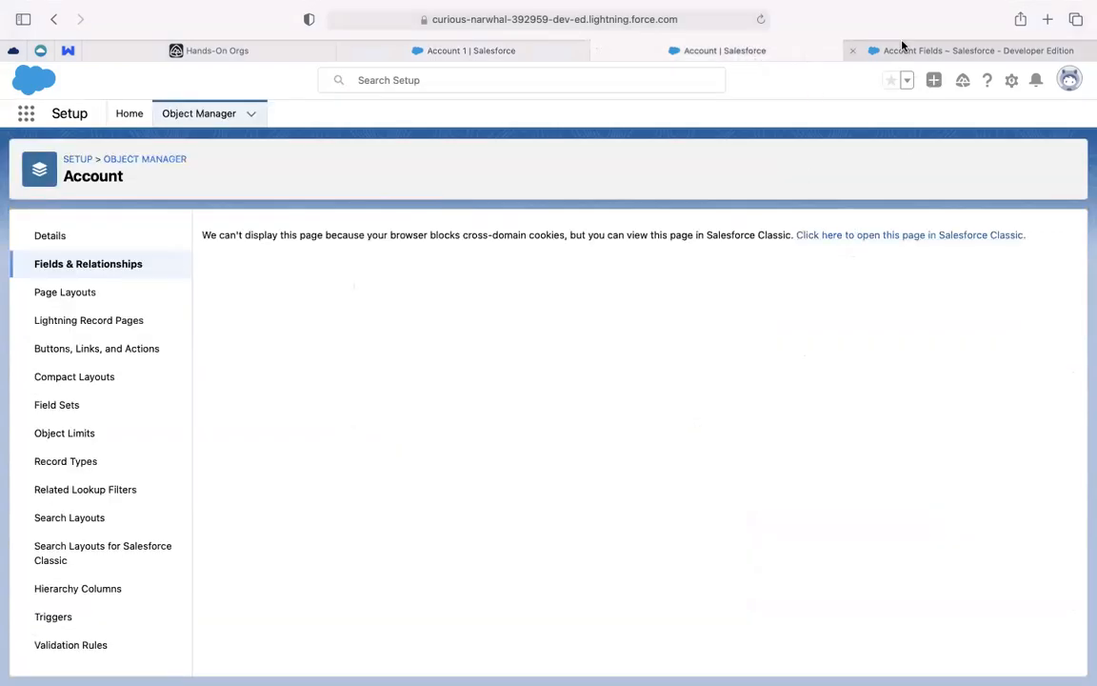
{"action": "left_click", "coordinate": [817, 50]}
{"action": "scroll", "coordinate": [338, 505], "scroll_direction": "down", "scroll_amount": 5}
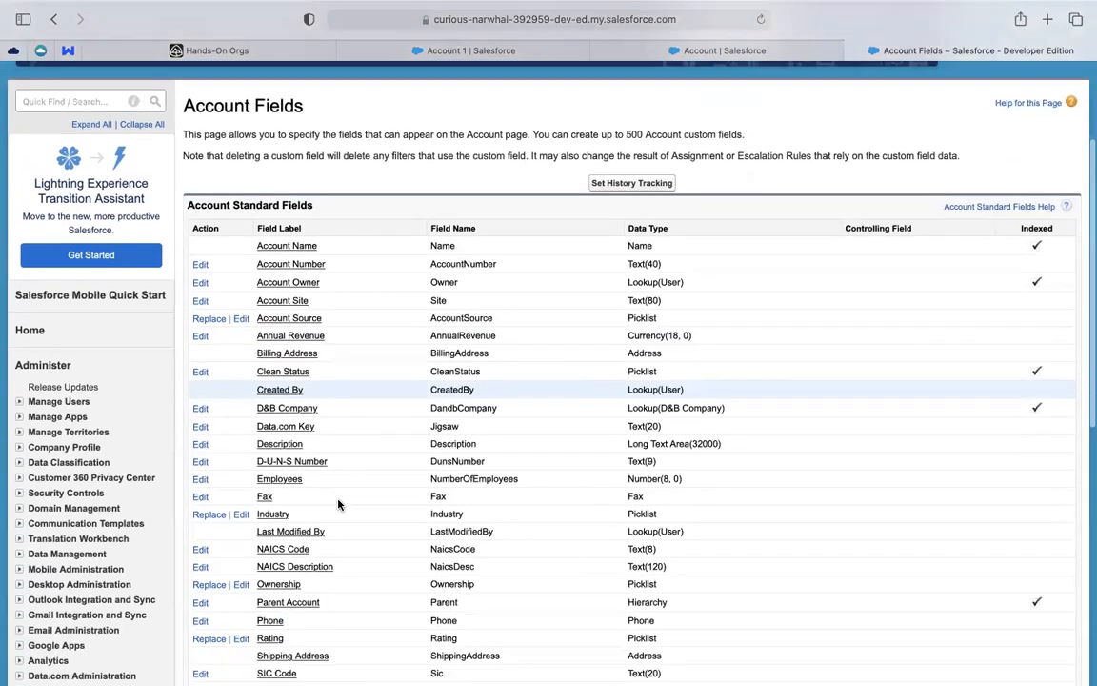
{"action": "scroll", "coordinate": [338, 505], "scroll_direction": "down", "scroll_amount": 5}
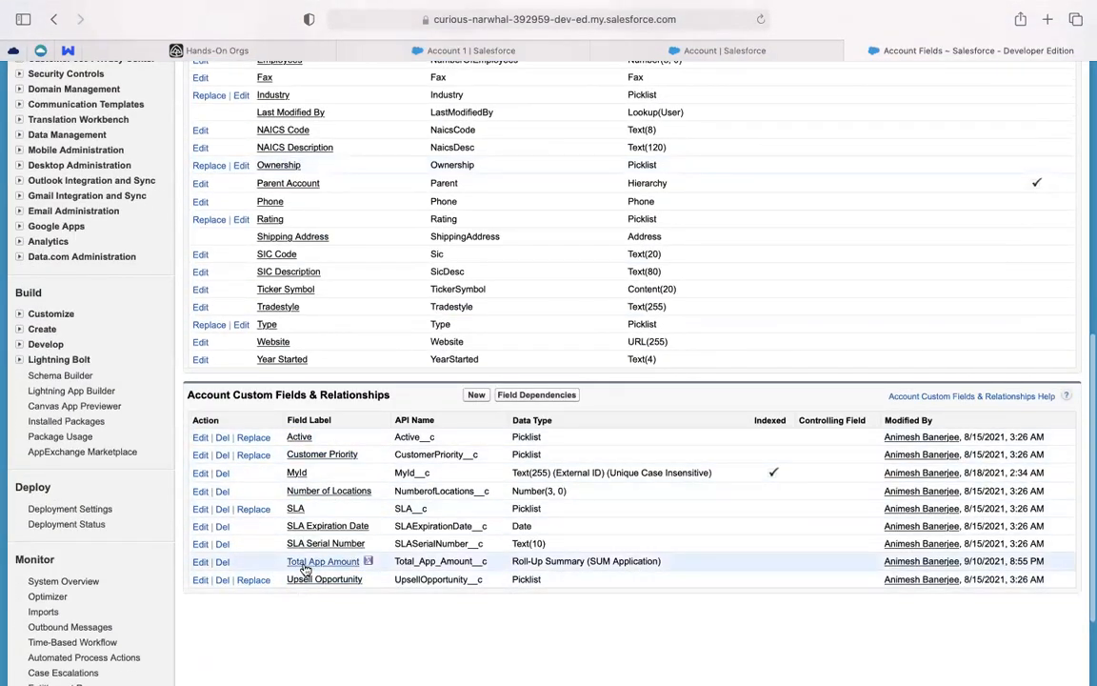
{"action": "left_click", "coordinate": [200, 562]}
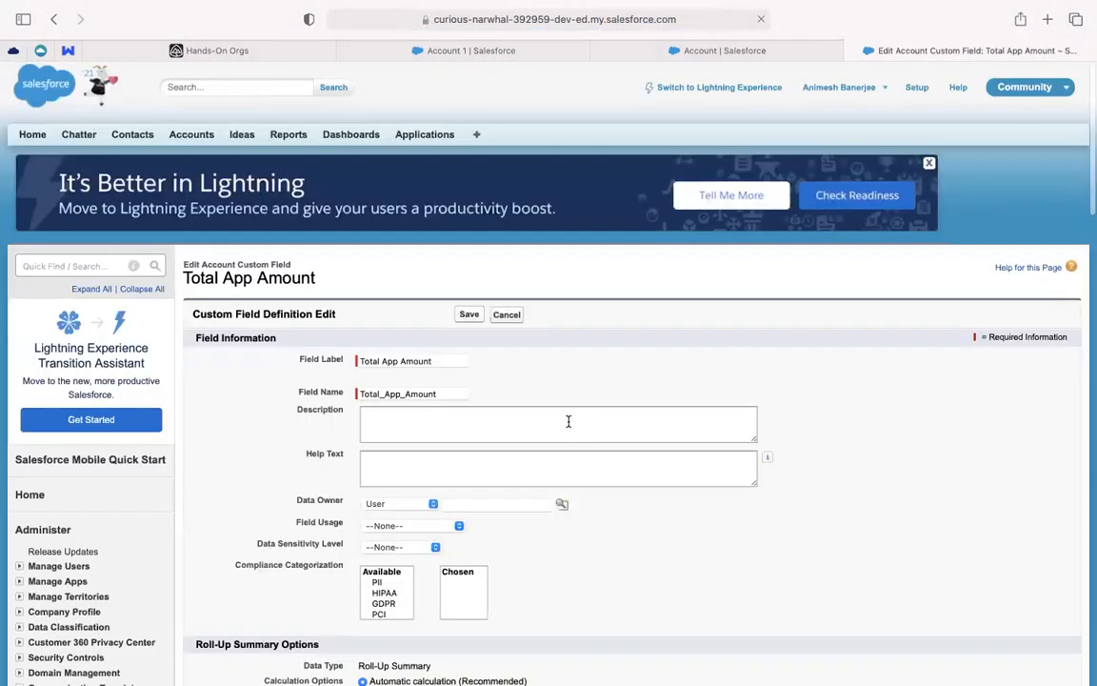
{"action": "scroll", "coordinate": [571, 423], "scroll_direction": "down", "scroll_amount": 2}
{"action": "scroll", "coordinate": [428, 480], "scroll_direction": "down", "scroll_amount": 2}
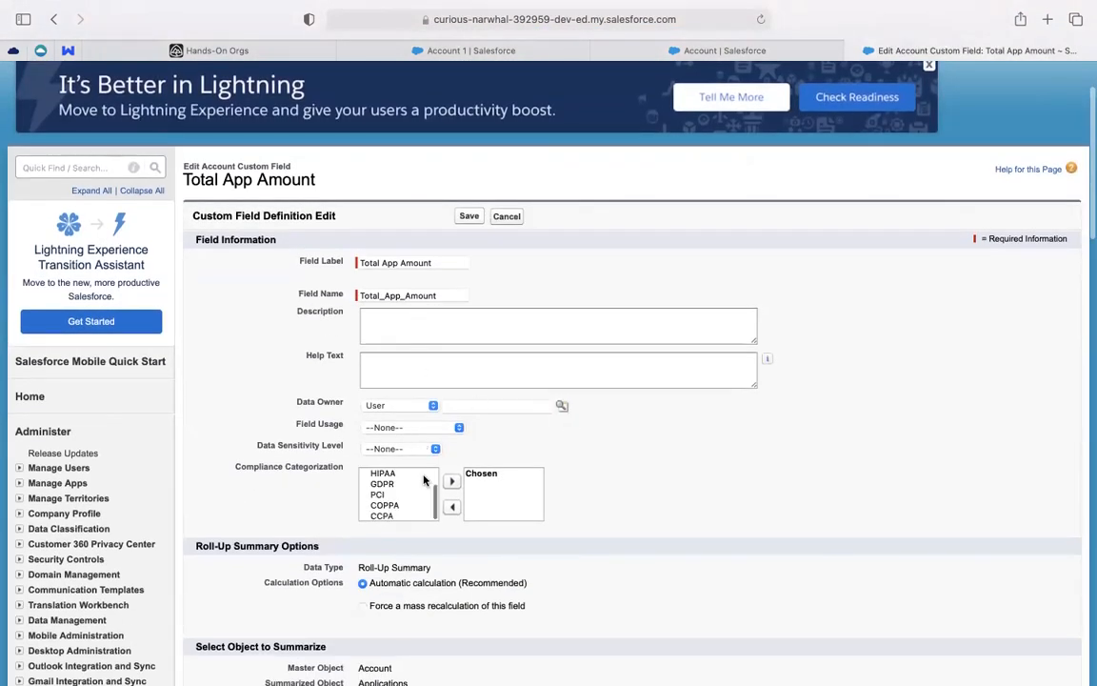
{"action": "scroll", "coordinate": [615, 553], "scroll_direction": "down", "scroll_amount": 3}
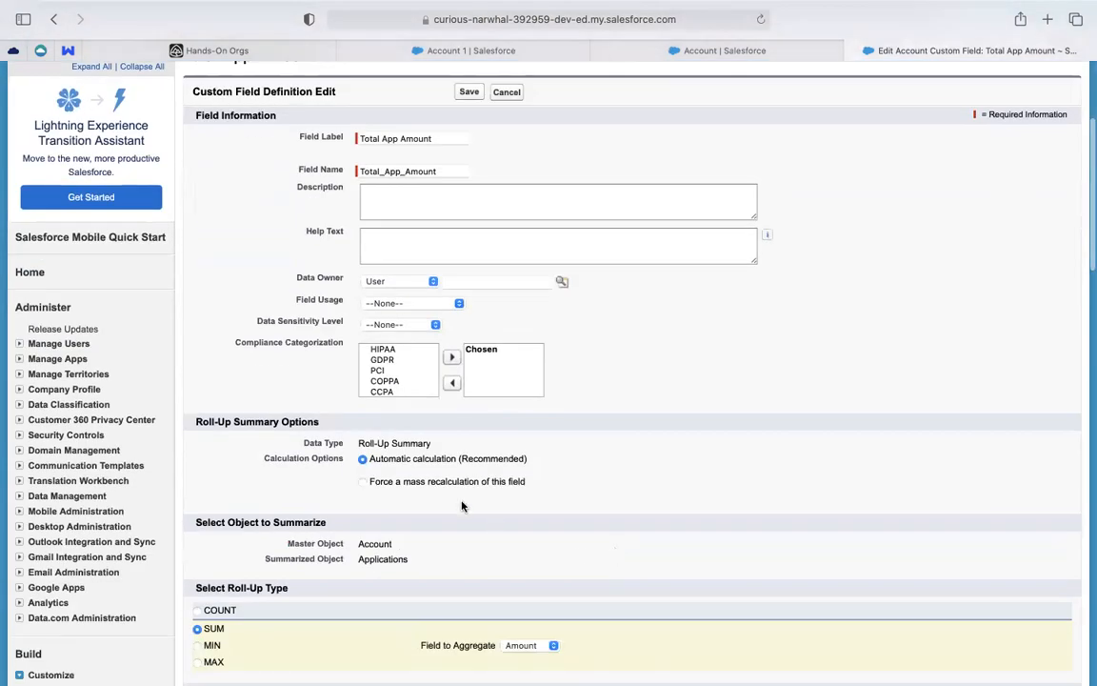
{"action": "scroll", "coordinate": [442, 497], "scroll_direction": "down", "scroll_amount": 2}
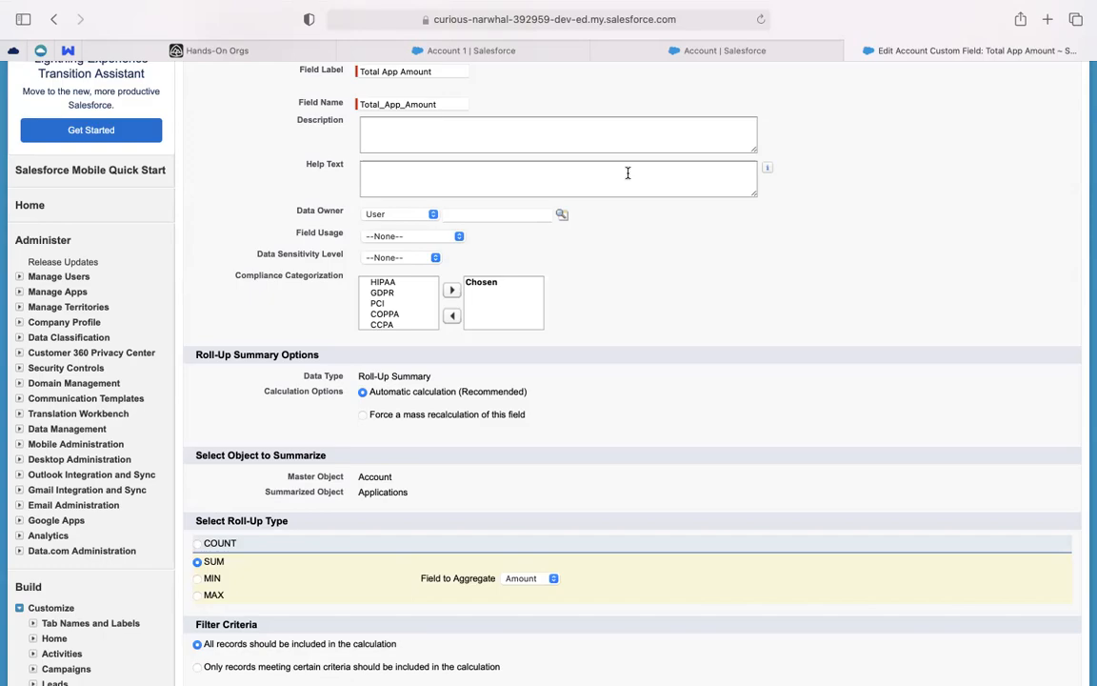
Close the Account setup and field definition pages and review the details of Account 1
{"action": "left_click", "coordinate": [709, 53]}
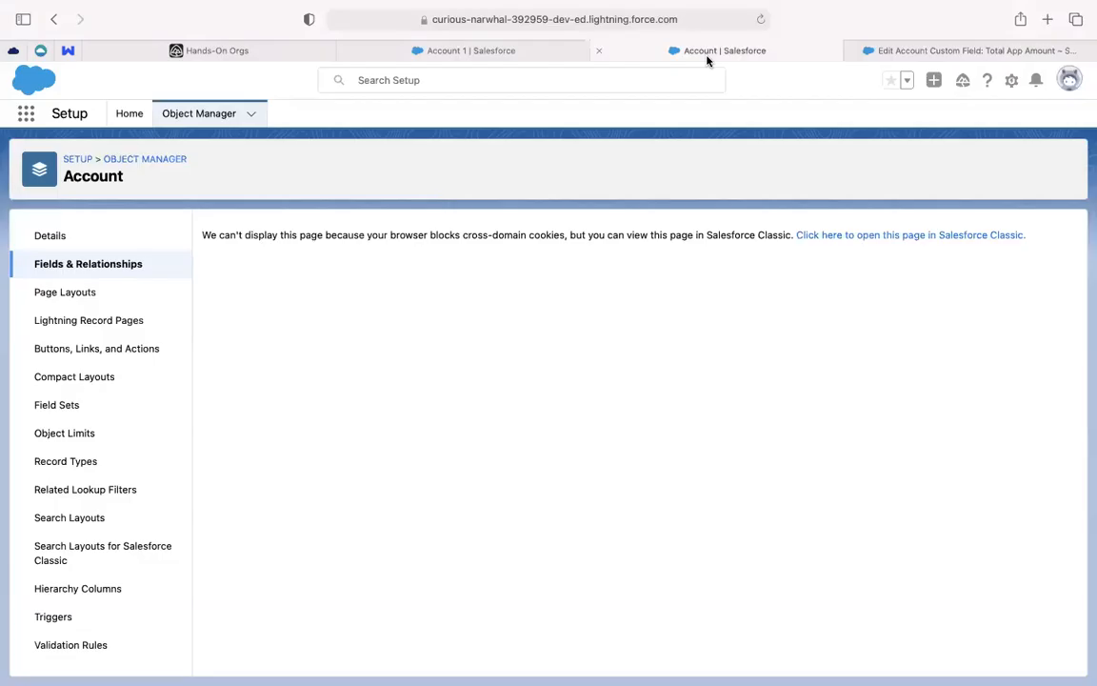
{"action": "left_click", "coordinate": [598, 52]}
{"action": "left_click", "coordinate": [599, 51]}
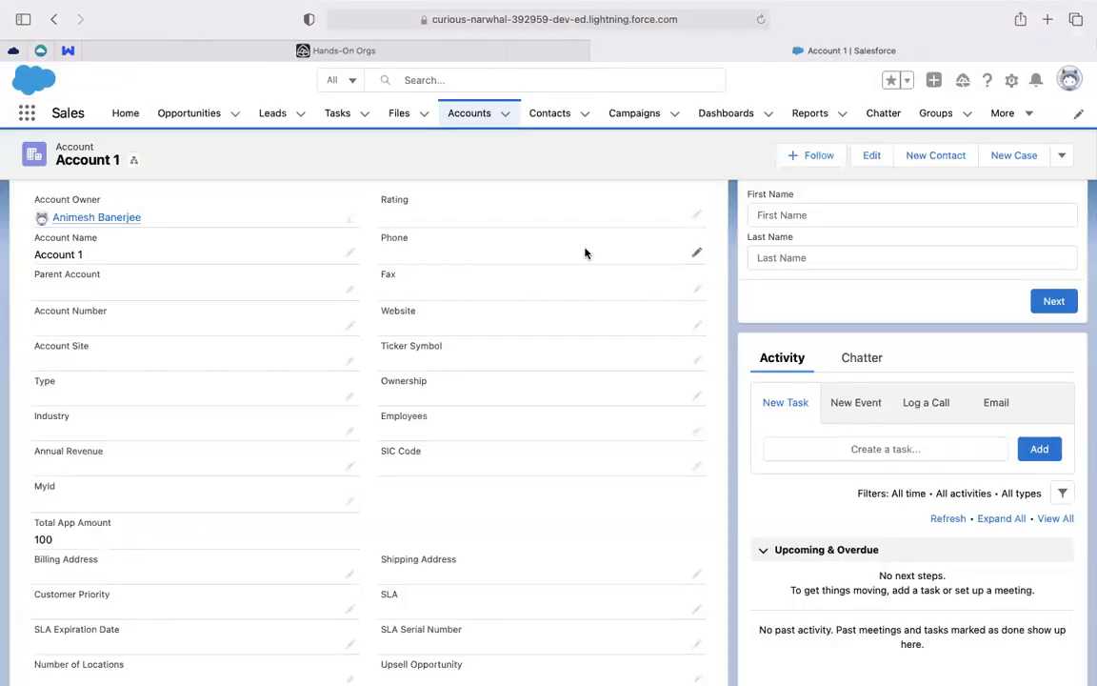
{"action": "scroll", "coordinate": [584, 252], "scroll_direction": "down", "scroll_amount": 3}
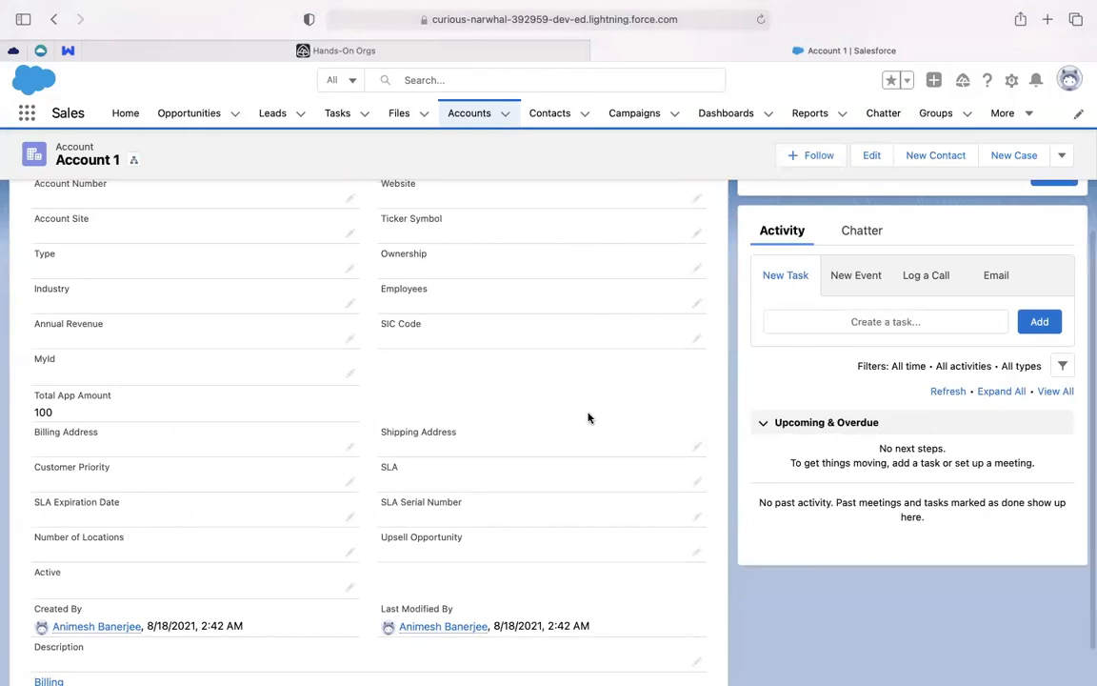
{"action": "scroll", "coordinate": [587, 418], "scroll_direction": "down", "scroll_amount": 6}
{"action": "scroll", "coordinate": [588, 418], "scroll_direction": "up", "scroll_amount": 6}
{"action": "scroll", "coordinate": [587, 418], "scroll_direction": "down", "scroll_amount": 3}
{"action": "scroll", "coordinate": [588, 418], "scroll_direction": "down", "scroll_amount": 4}
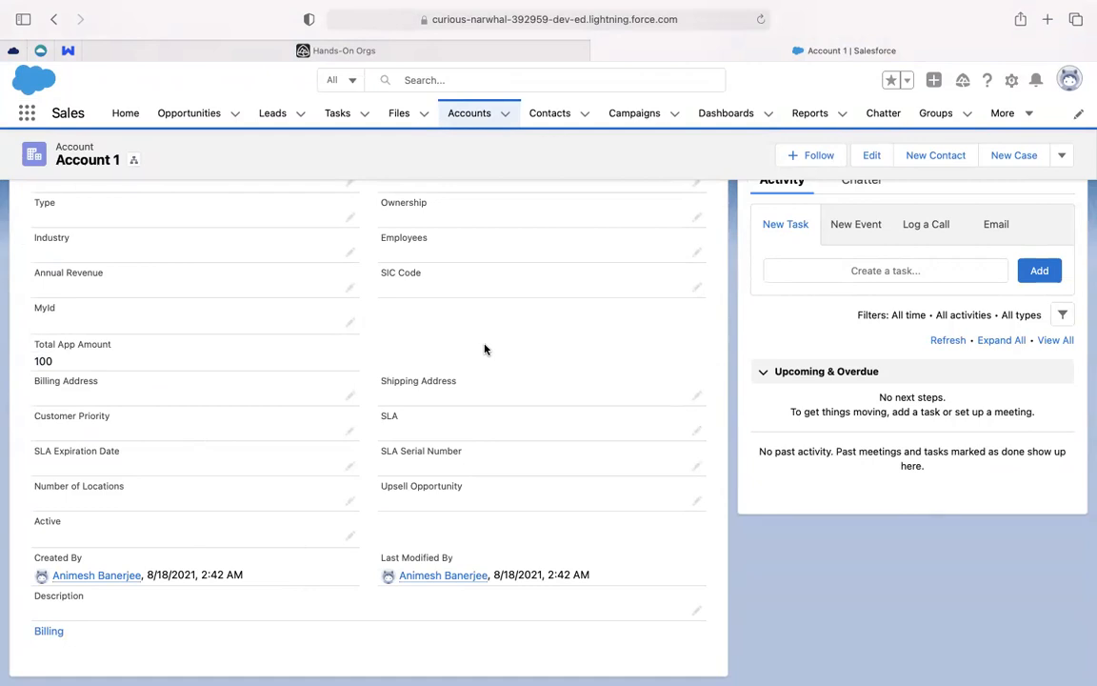
Create a related application named App5 with an amount of 50 under Account 1
{"action": "scroll", "coordinate": [483, 349], "scroll_direction": "up", "scroll_amount": 5}
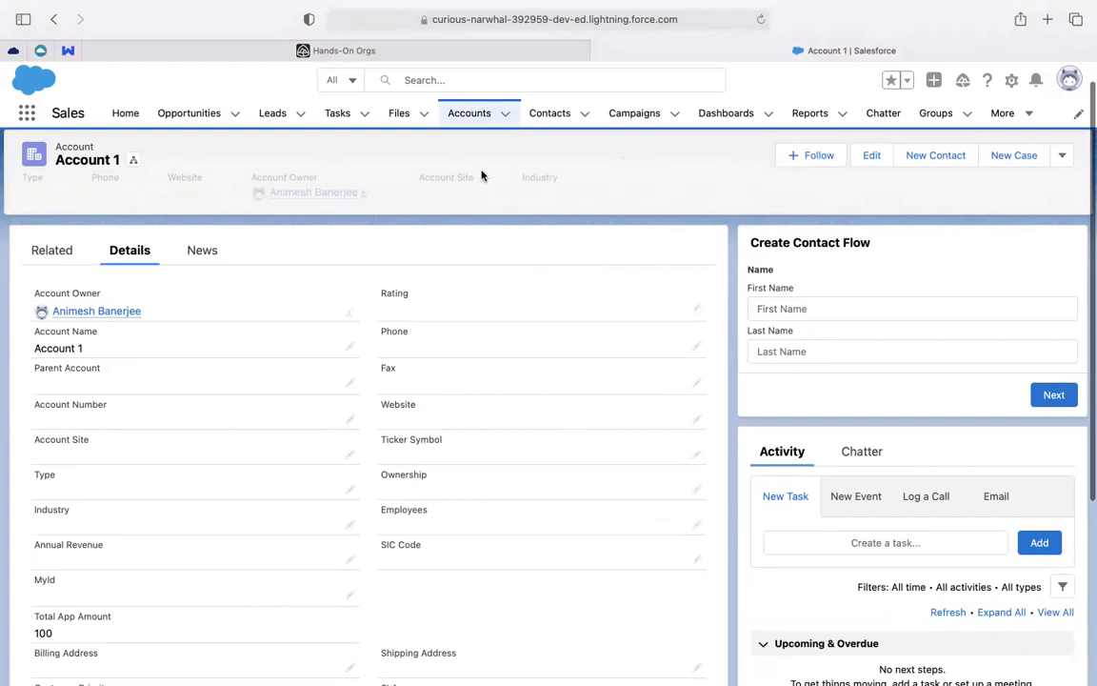
{"action": "left_click", "coordinate": [78, 254]}
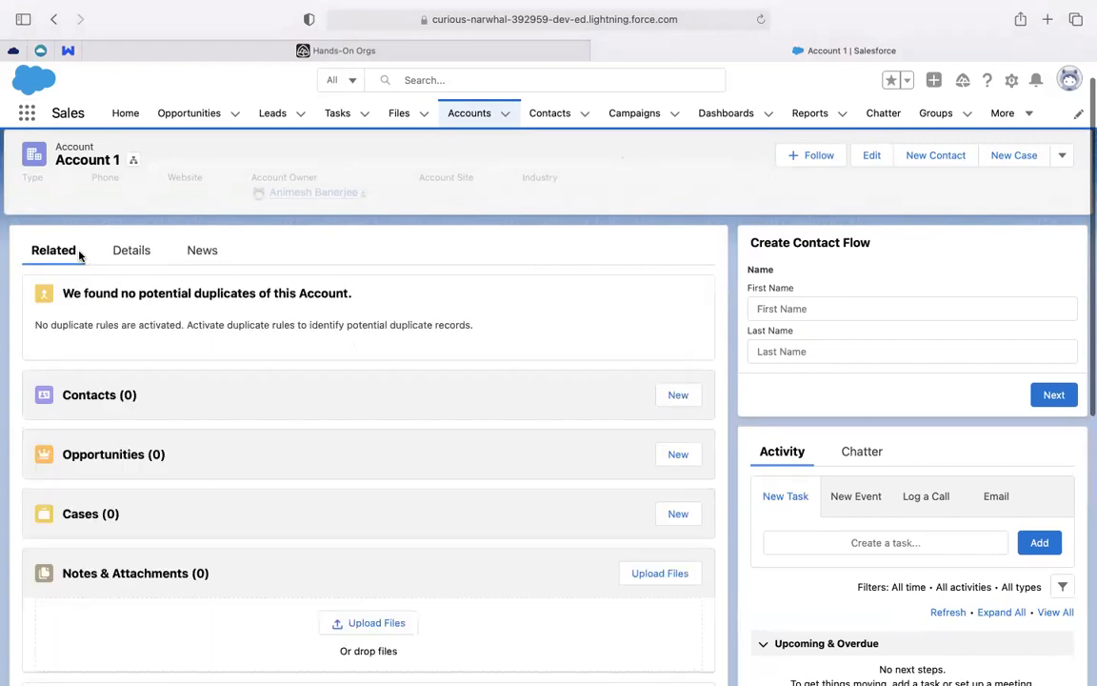
{"action": "scroll", "coordinate": [402, 391], "scroll_direction": "down", "scroll_amount": 5}
{"action": "left_click", "coordinate": [683, 457]}
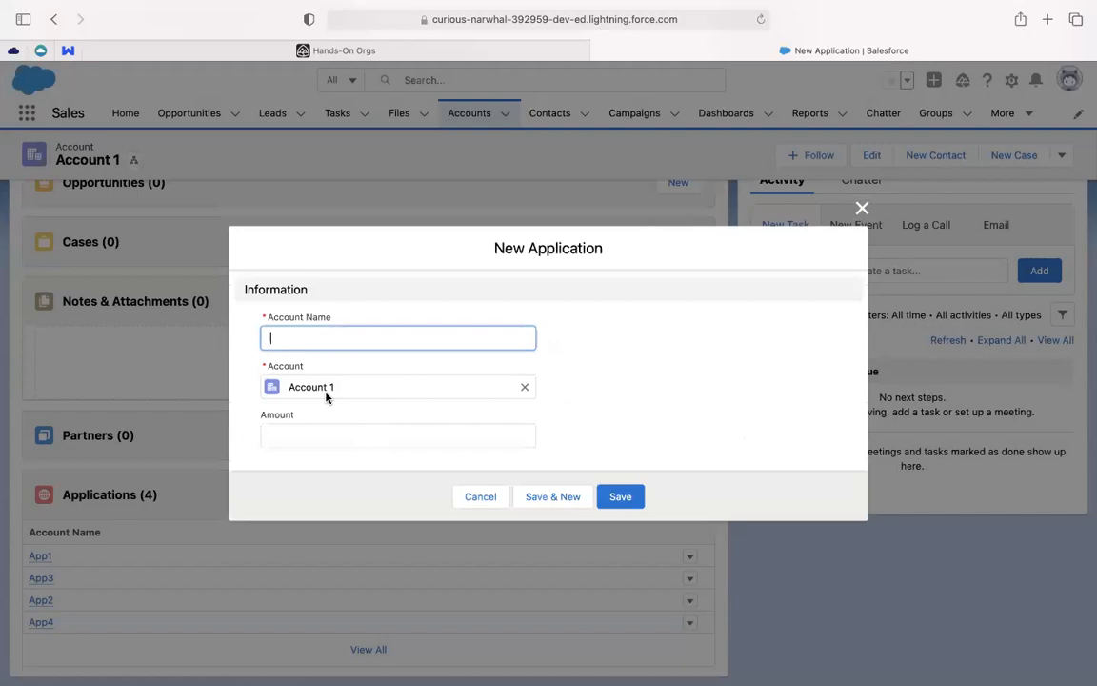
{"action": "type", "text": "App5"}
{"action": "left_click", "coordinate": [295, 438]}
{"action": "type", "text": "50"}
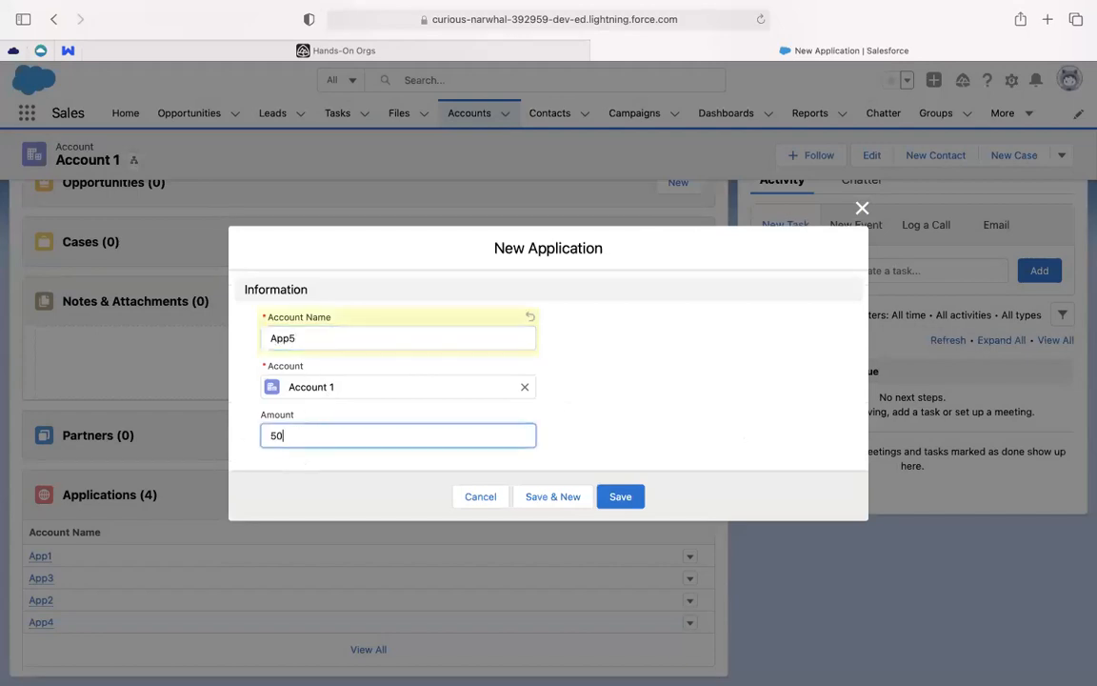
{"action": "left_click", "coordinate": [620, 498]}
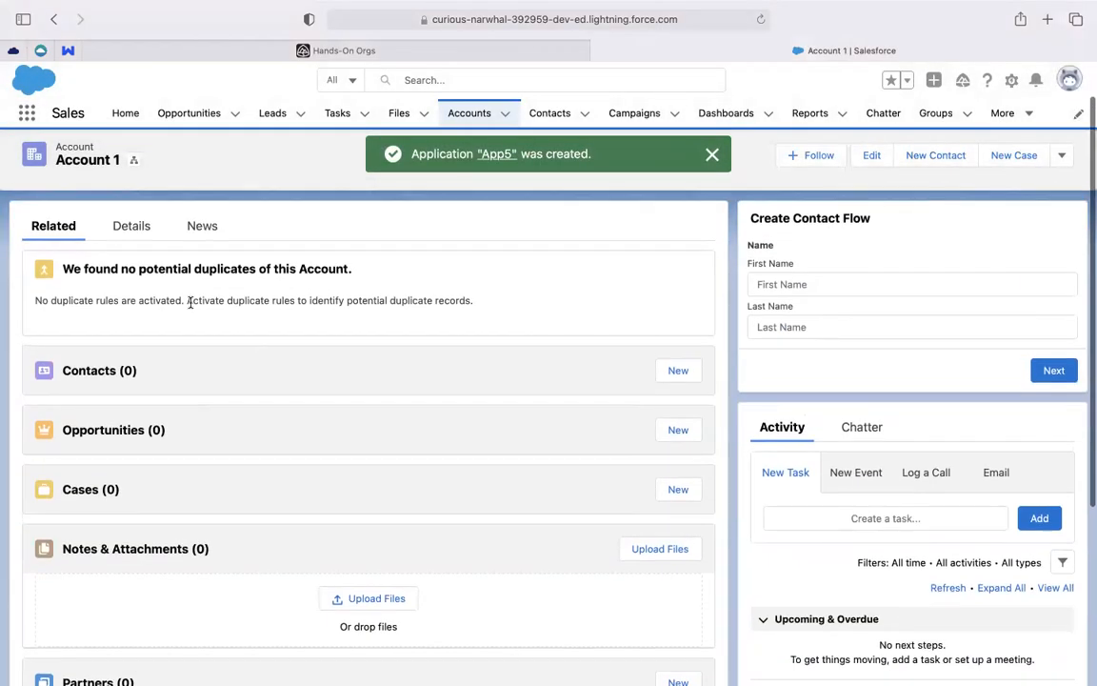
Check the Total App Amount value in the details of Account 1
{"action": "left_click", "coordinate": [126, 226]}
{"action": "scroll", "coordinate": [63, 492], "scroll_direction": "down", "scroll_amount": 2}
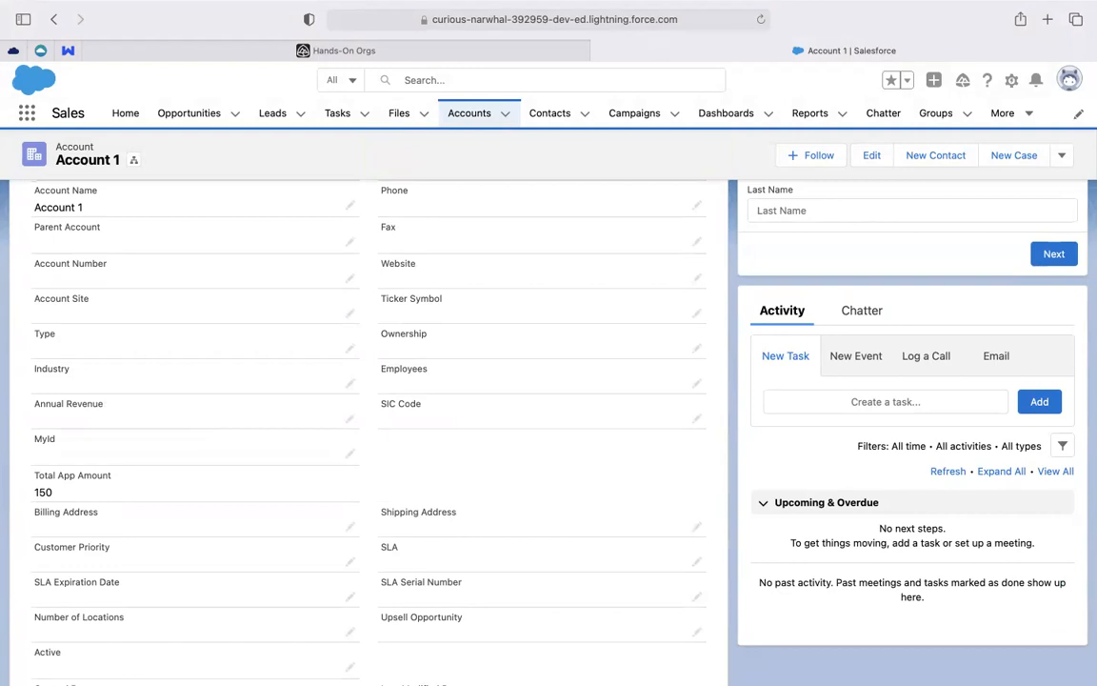
{"action": "scroll", "coordinate": [666, 428], "scroll_direction": "down", "scroll_amount": 2}
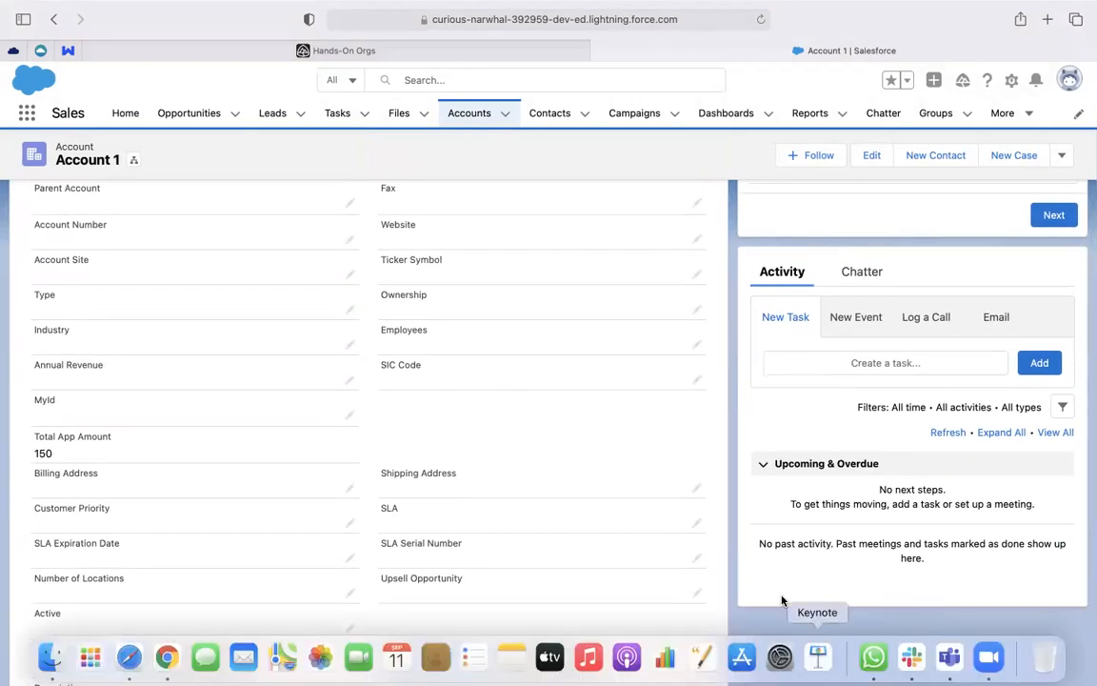
{"action": "scroll", "coordinate": [668, 434], "scroll_direction": "up", "scroll_amount": 5}
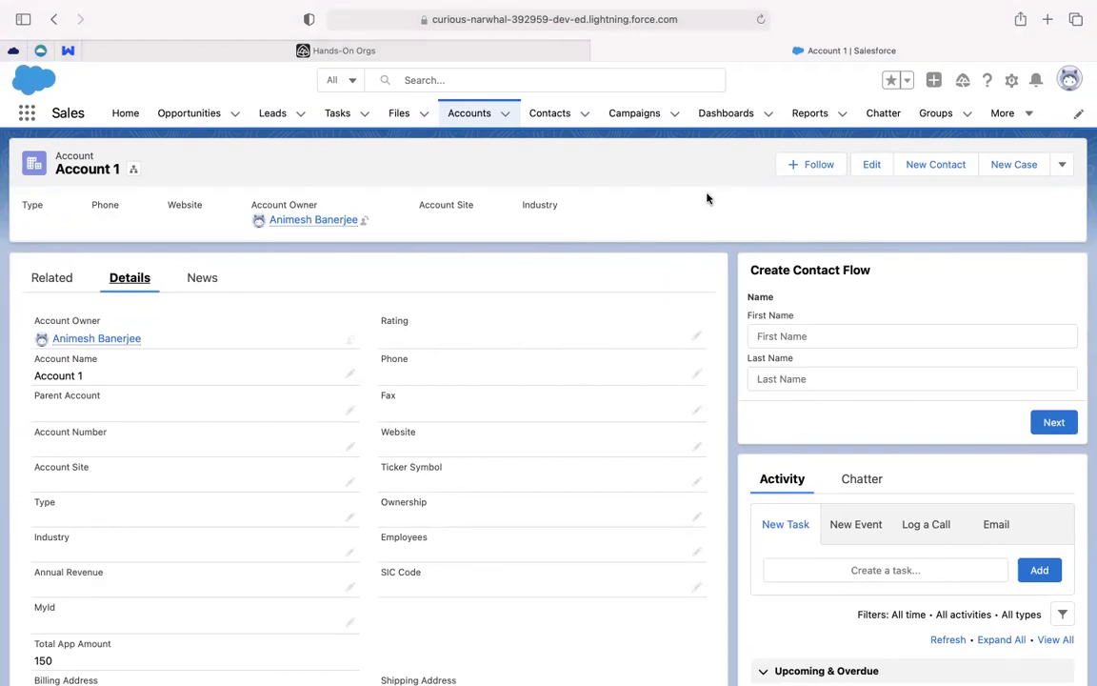
Open Setup and display the fields and relationships of the Application object
{"action": "left_click", "coordinate": [1010, 82]}
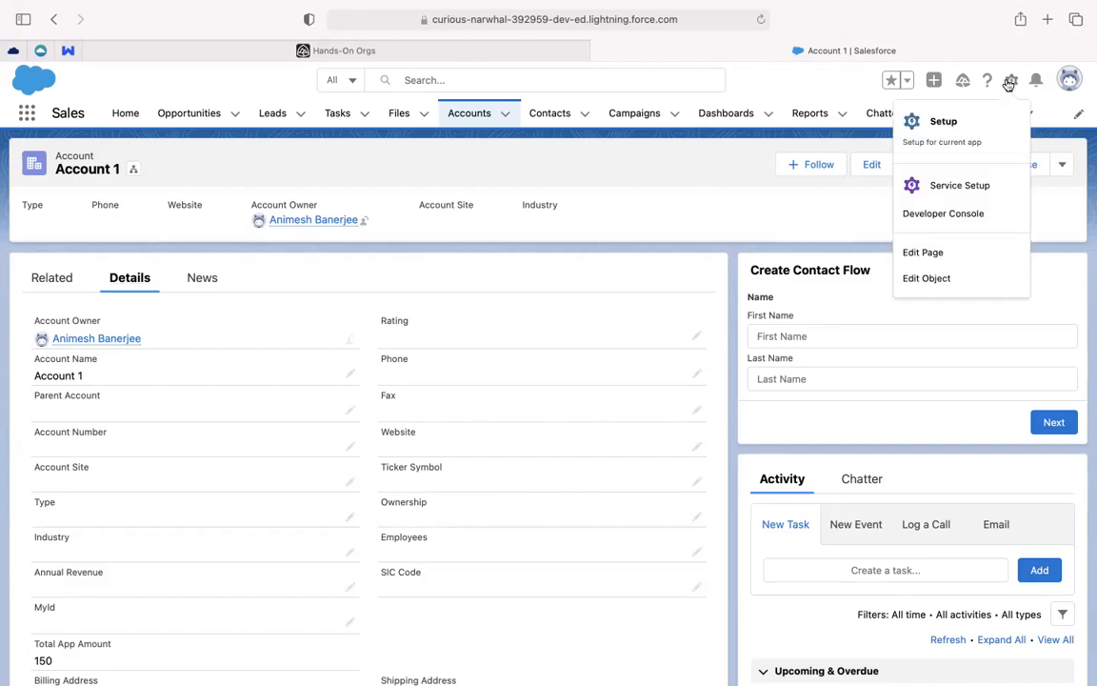
{"action": "left_click", "coordinate": [953, 140]}
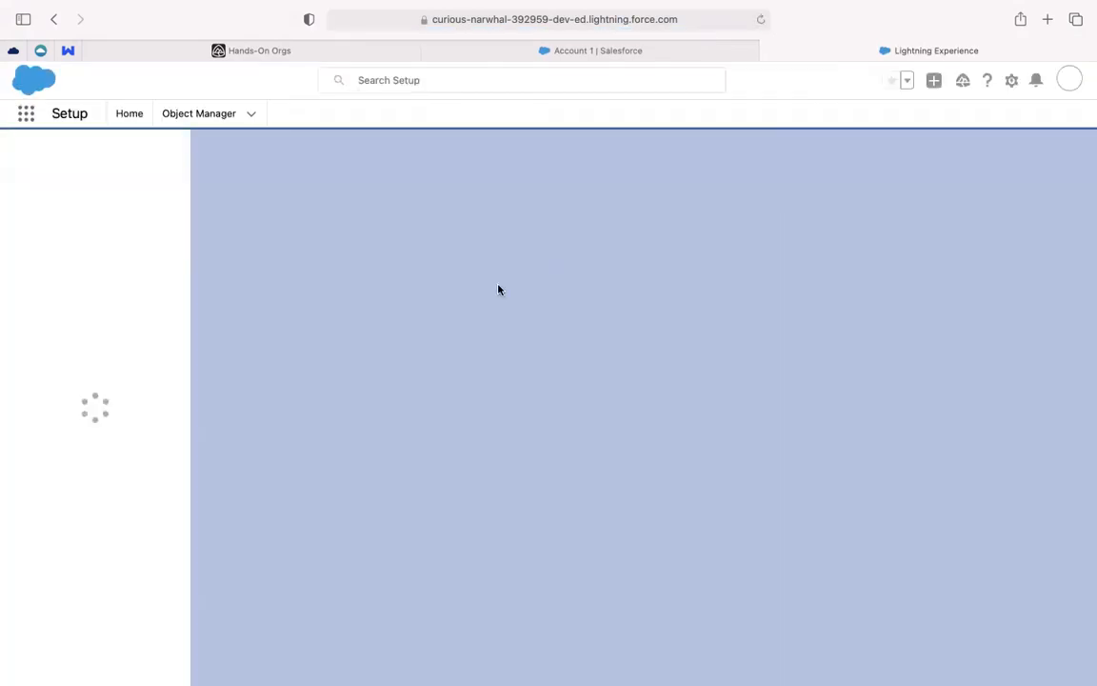
{"action": "left_click", "coordinate": [211, 117]}
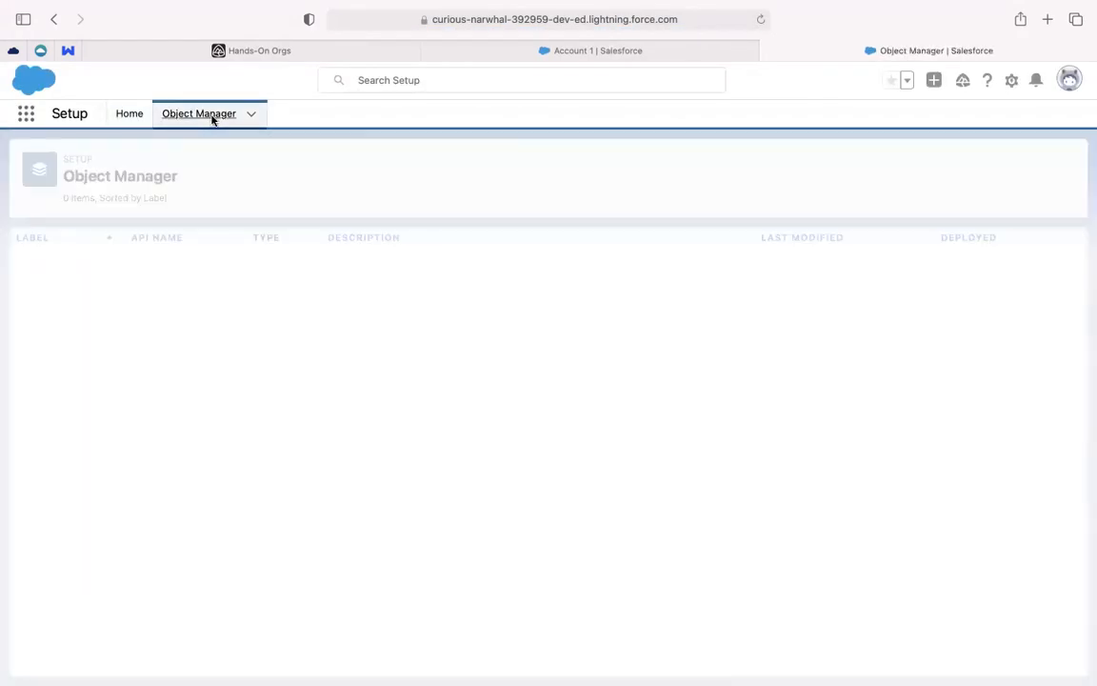
{"action": "left_click", "coordinate": [45, 377]}
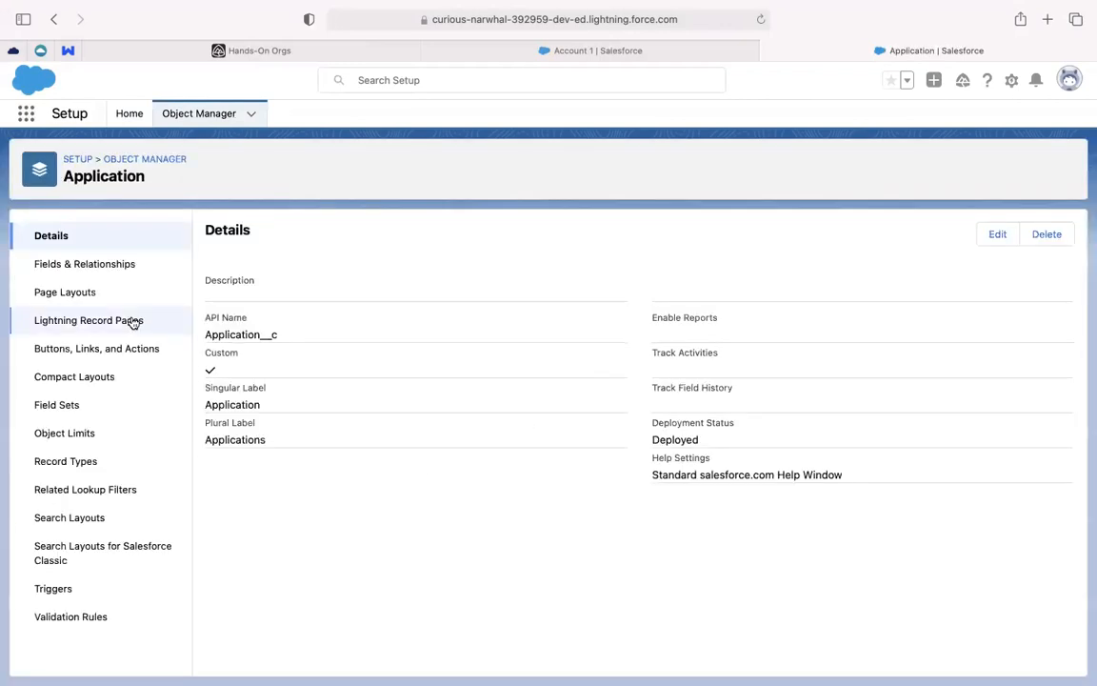
{"action": "left_click", "coordinate": [106, 266]}
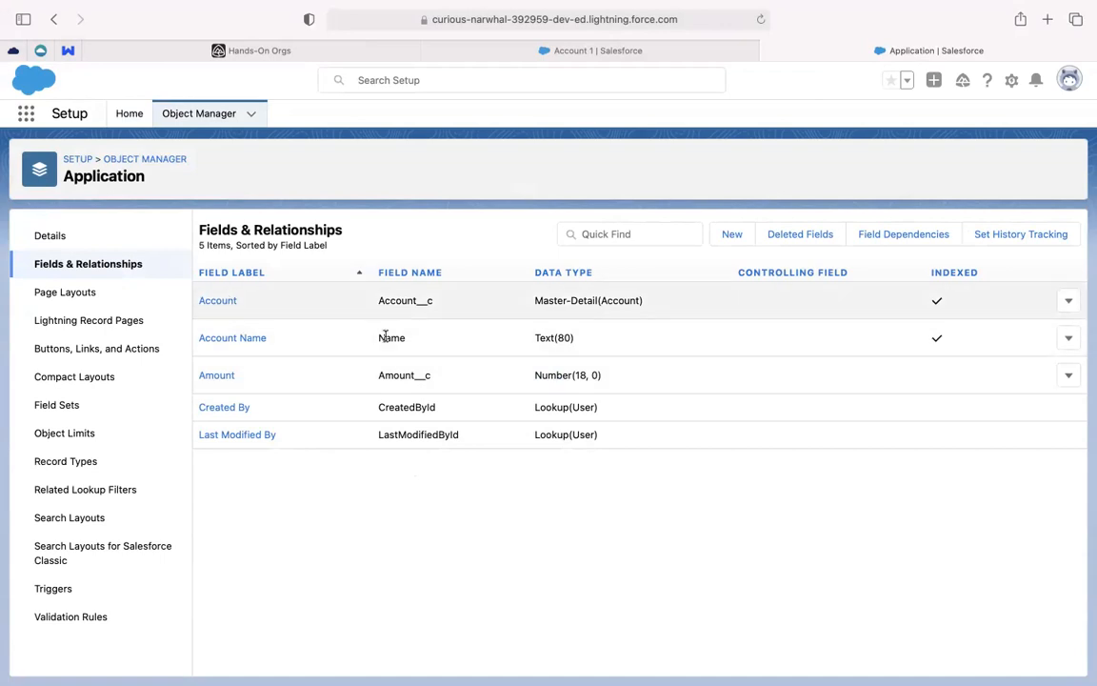
Start a new custom field on Application in Salesforce Classic, choosing Formula as its data type
{"action": "left_click", "coordinate": [732, 237]}
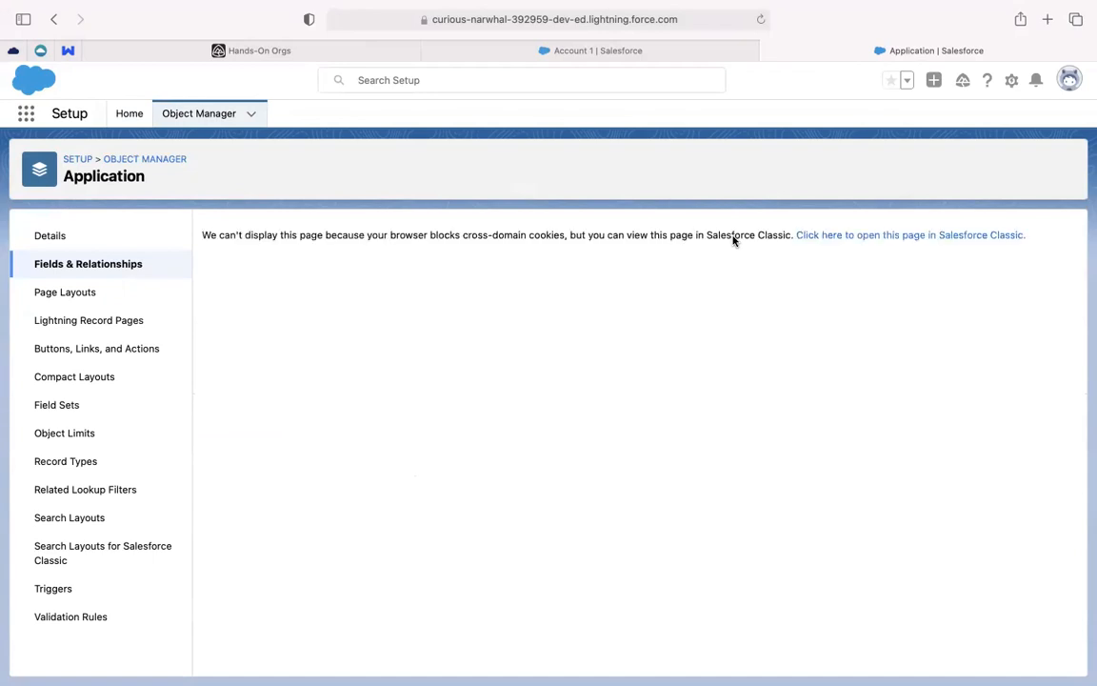
{"action": "left_click", "coordinate": [840, 235]}
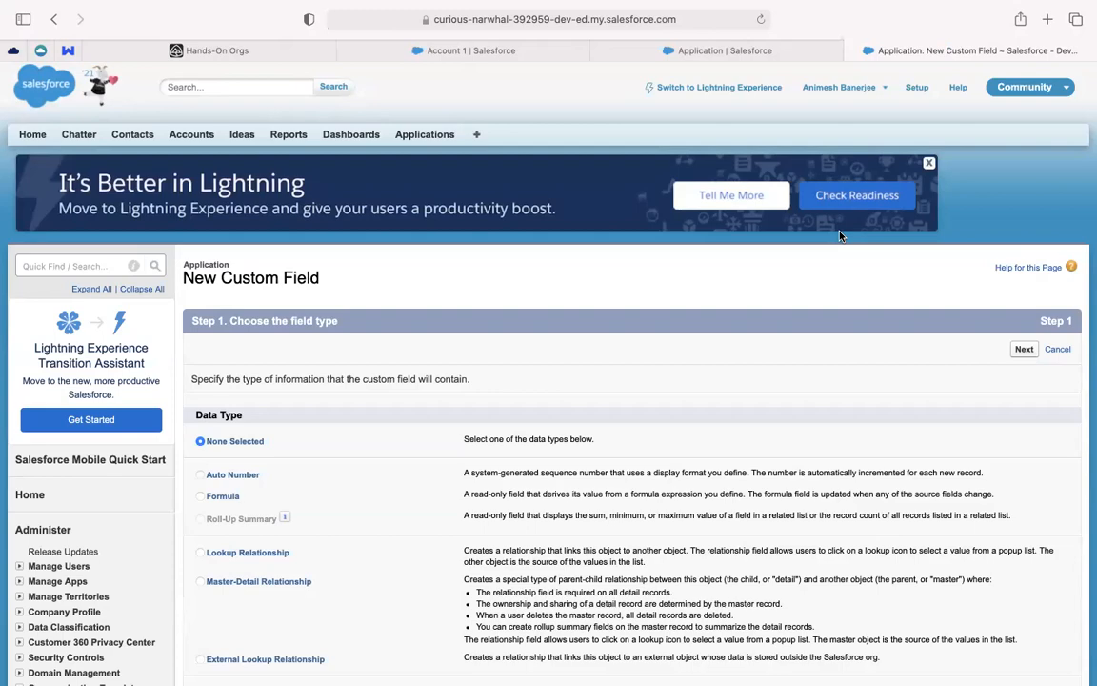
{"action": "scroll", "coordinate": [815, 375], "scroll_direction": "down", "scroll_amount": 7}
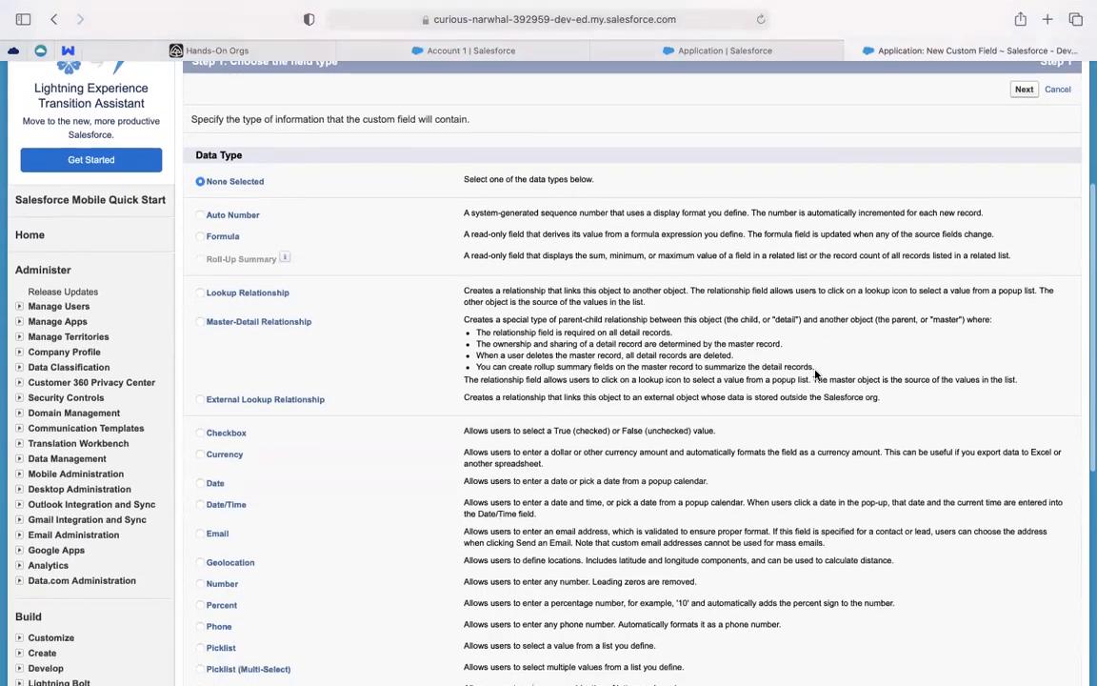
{"action": "scroll", "coordinate": [815, 375], "scroll_direction": "down", "scroll_amount": 1}
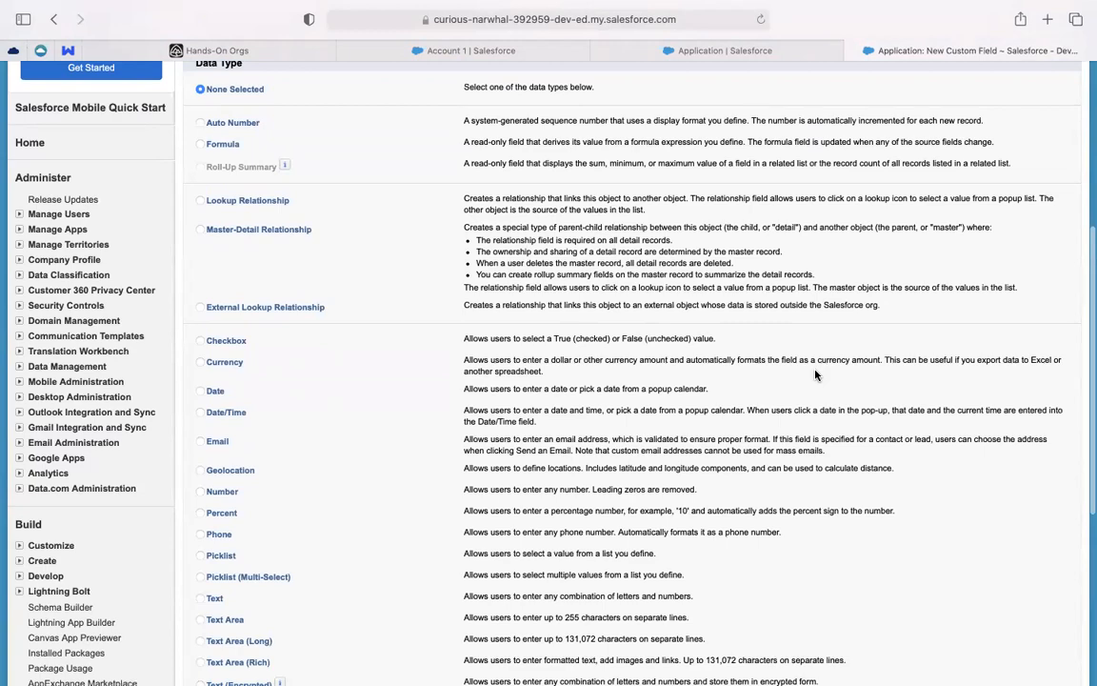
{"action": "scroll", "coordinate": [815, 374], "scroll_direction": "down", "scroll_amount": 2}
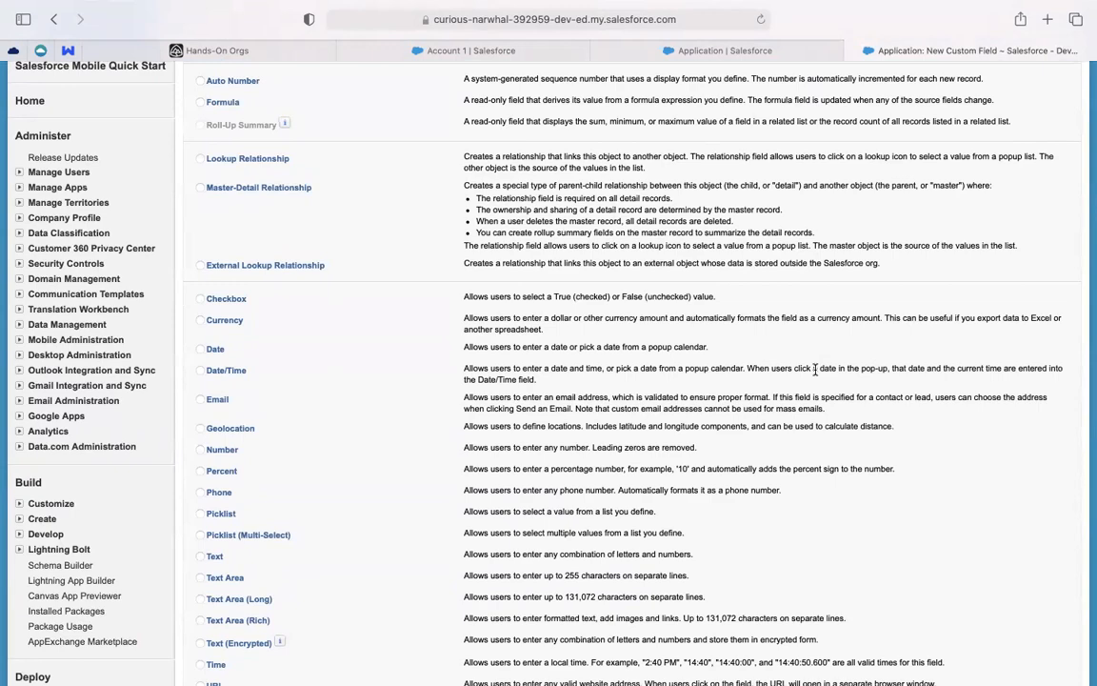
{"action": "left_click", "coordinate": [199, 102]}
{"action": "scroll", "coordinate": [481, 242], "scroll_direction": "down", "scroll_amount": 5}
{"action": "left_click", "coordinate": [1024, 399]}
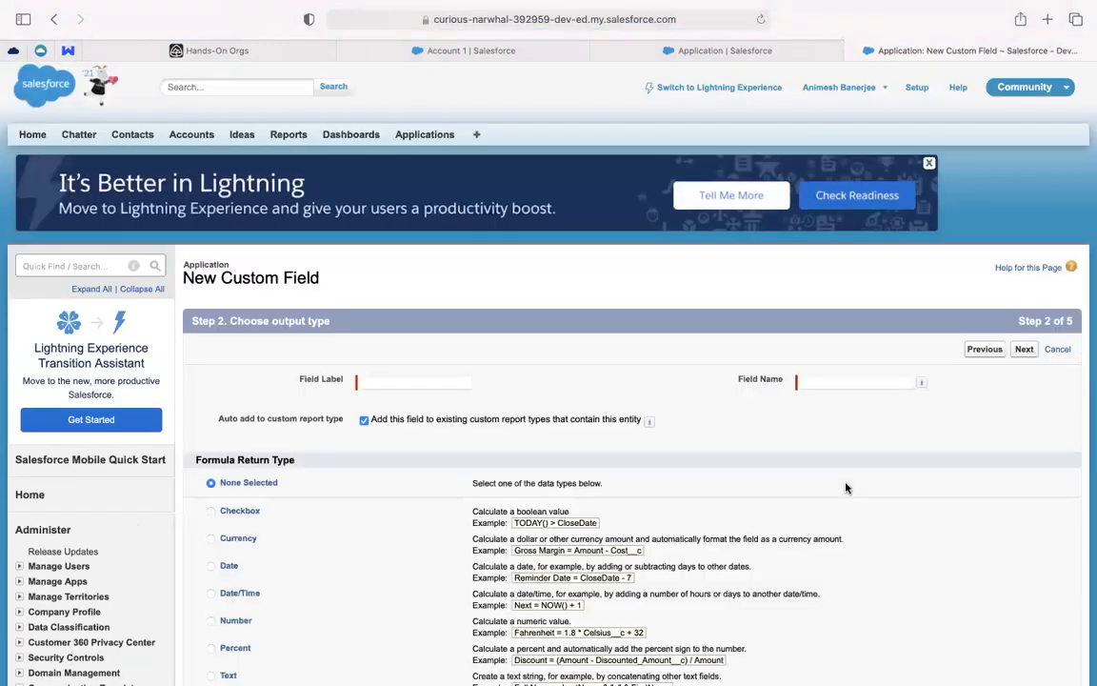
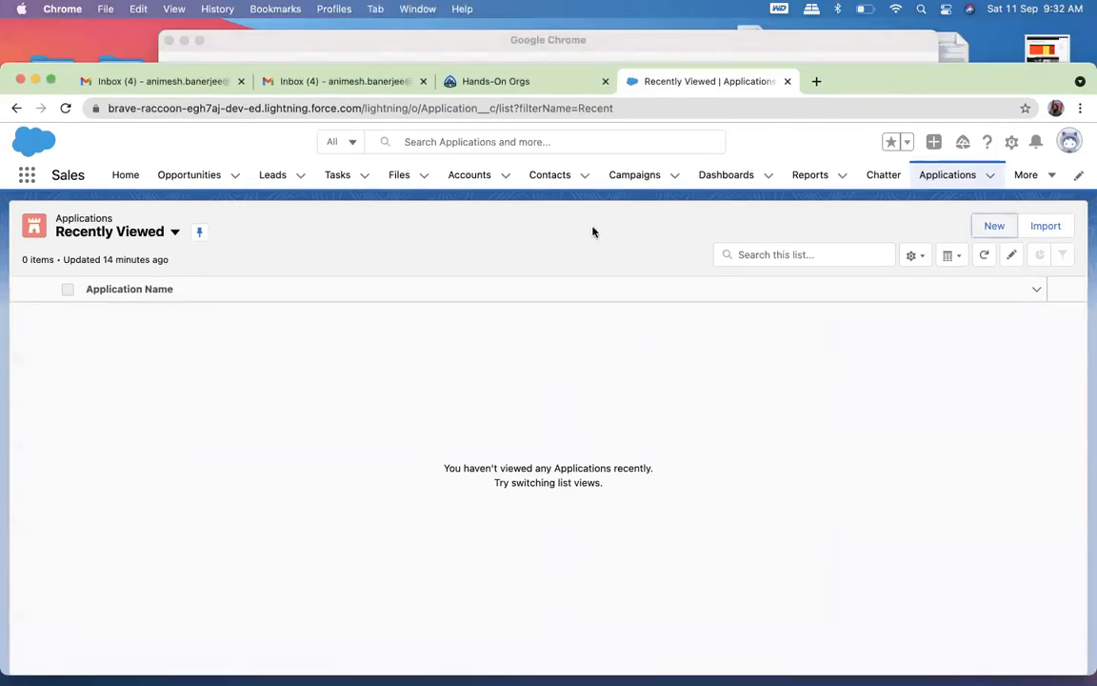
Open Setup in the Chrome org, close the Chrome profile chooser window and display the Application object's fields and relationships
{"action": "left_click", "coordinate": [1010, 143]}
{"action": "left_click", "coordinate": [962, 196]}
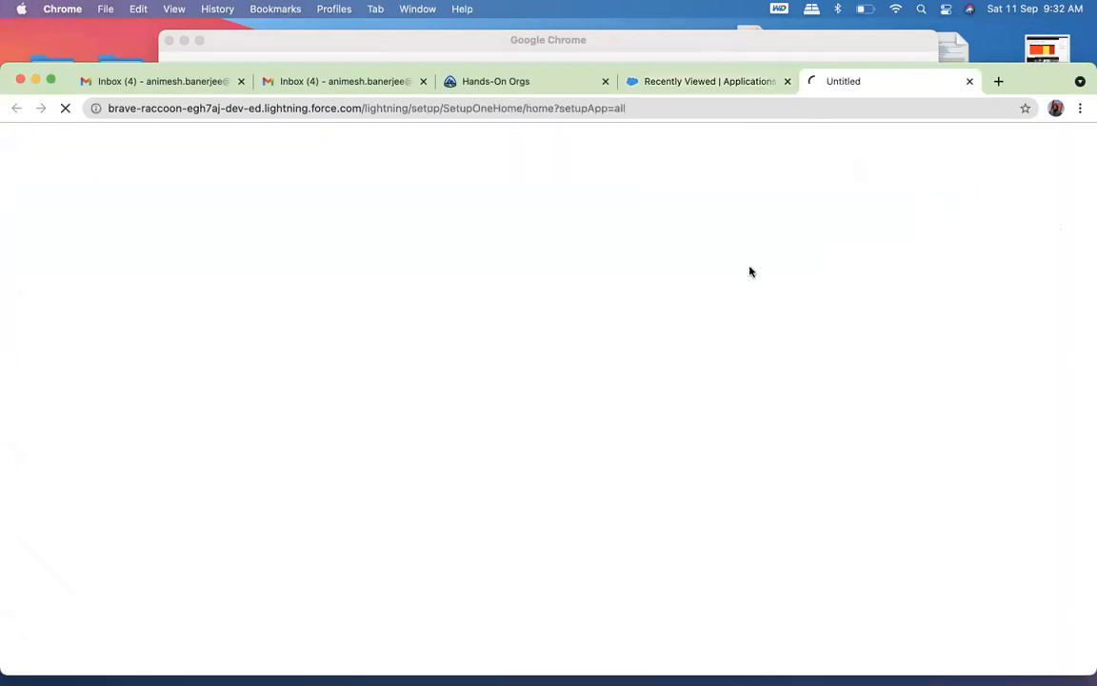
{"action": "left_click", "coordinate": [720, 40]}
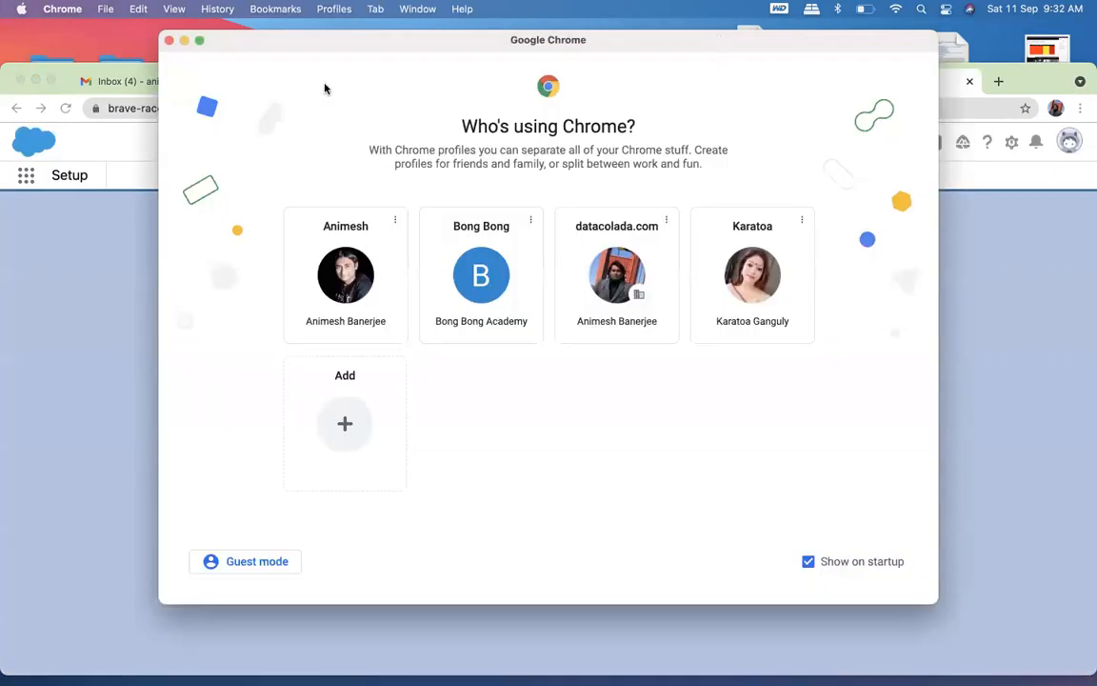
{"action": "left_click", "coordinate": [166, 42]}
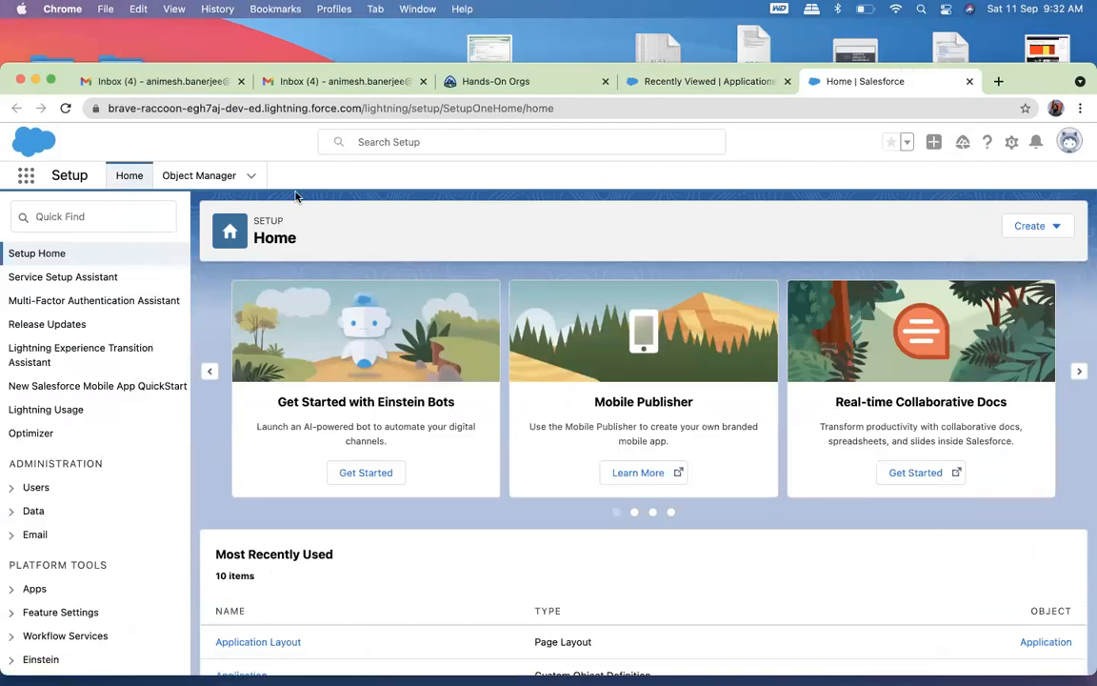
{"action": "left_click", "coordinate": [204, 179]}
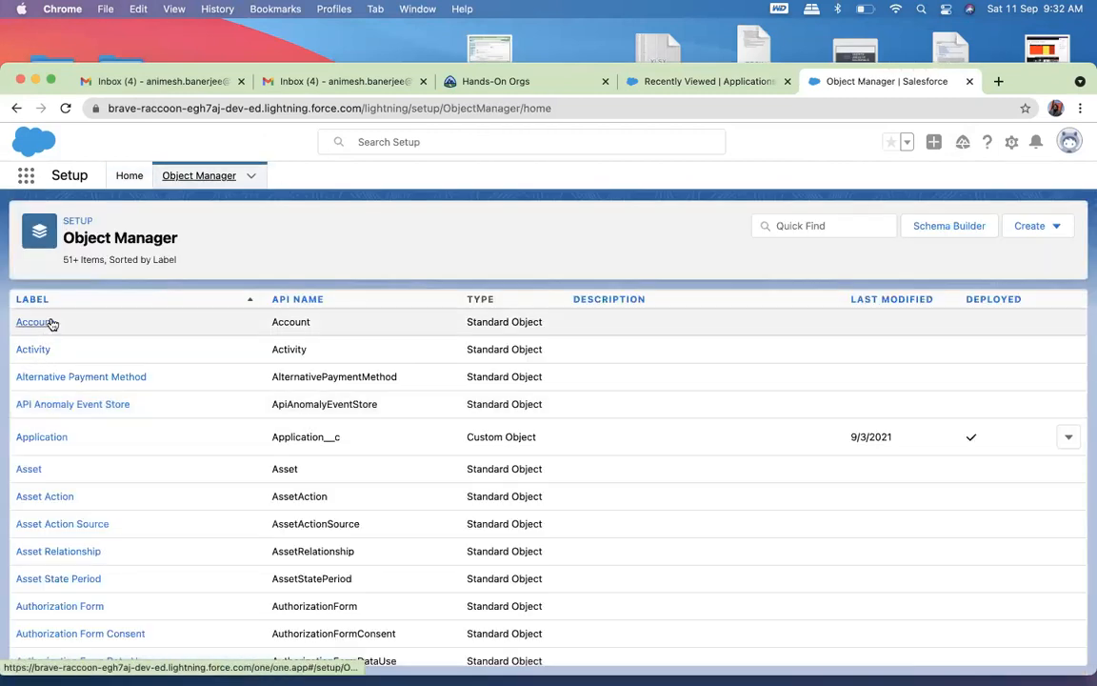
{"action": "left_click", "coordinate": [45, 437]}
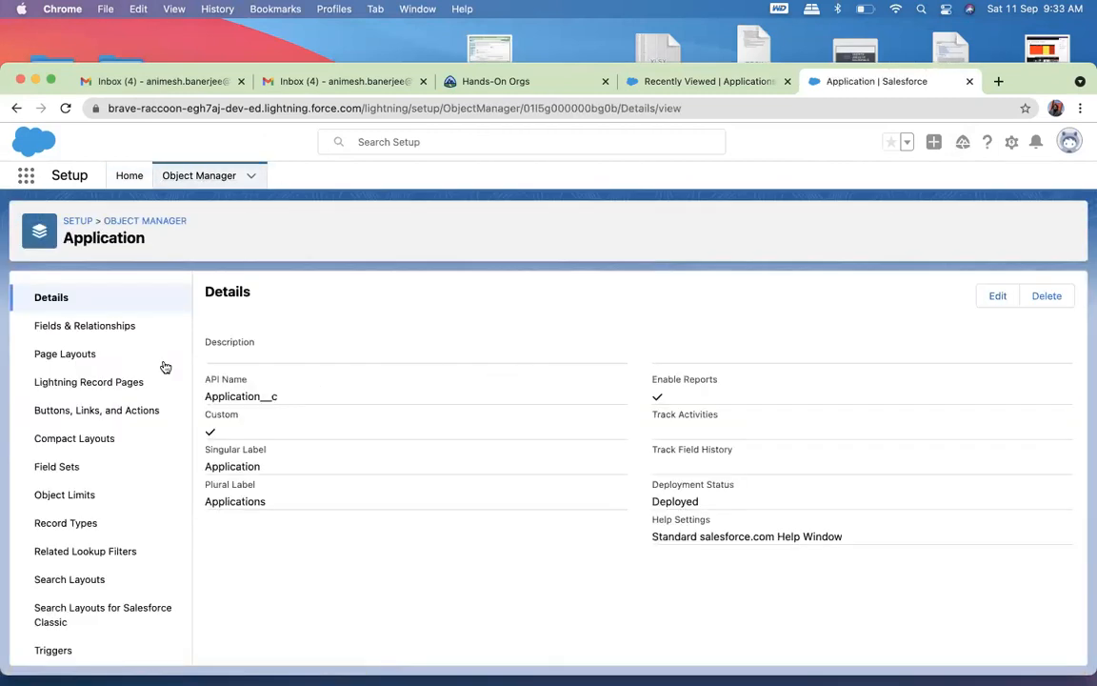
{"action": "left_click", "coordinate": [131, 328]}
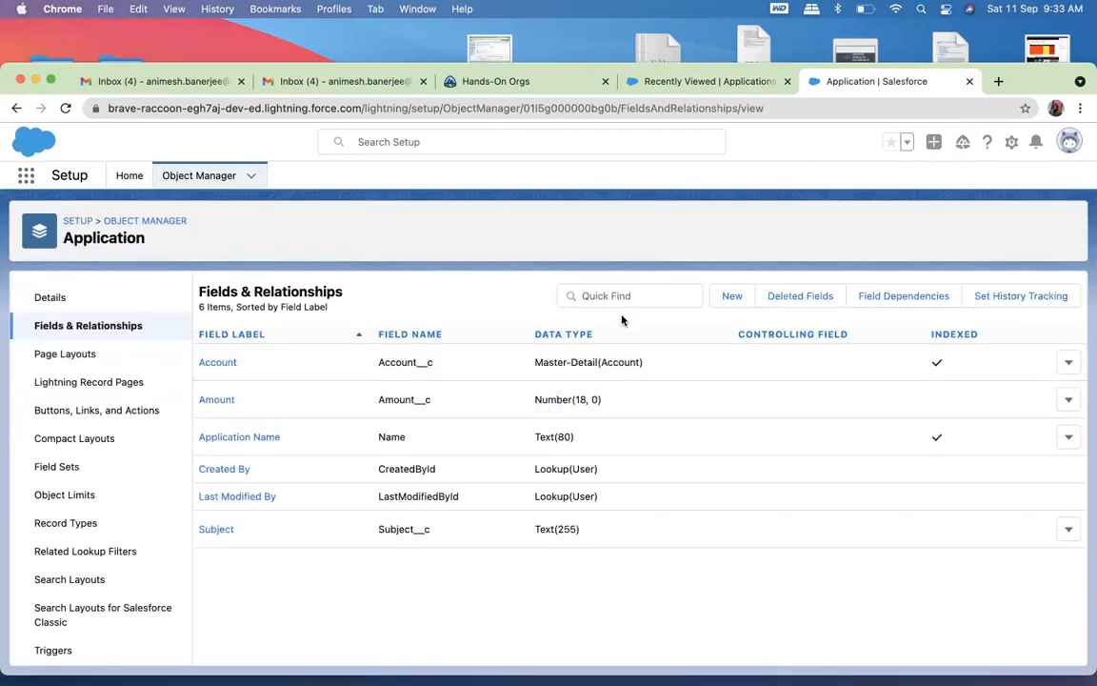
Start a new custom field on Application with the Formula data type and label it Difference
{"action": "left_click", "coordinate": [730, 296]}
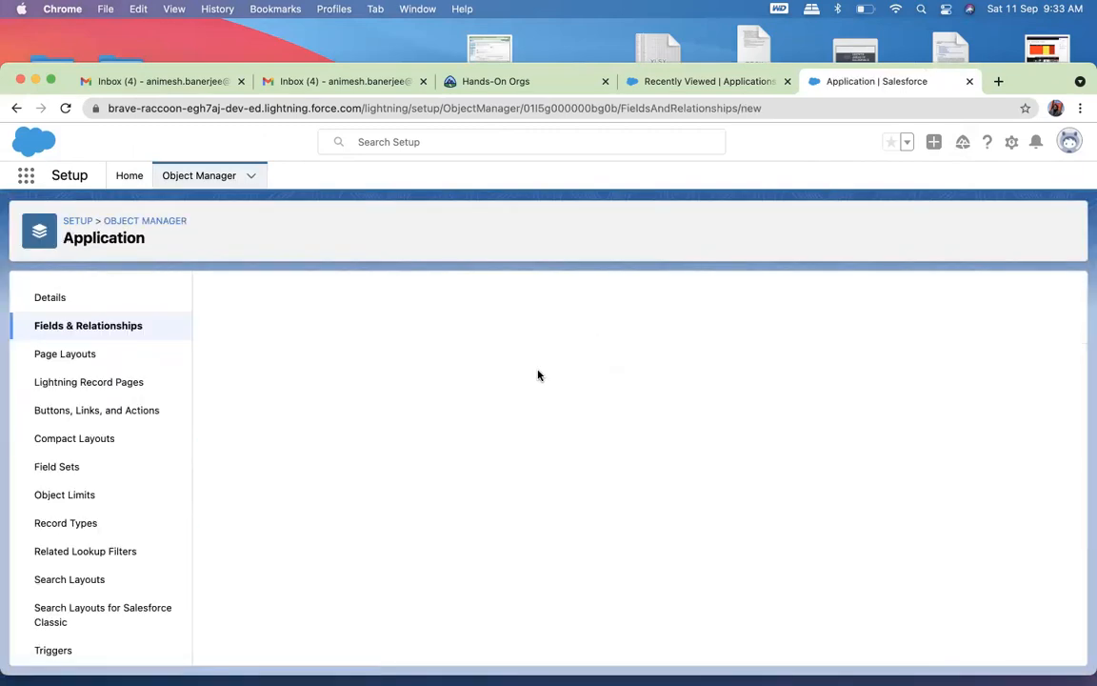
{"action": "scroll", "coordinate": [539, 372], "scroll_direction": "down", "scroll_amount": 2}
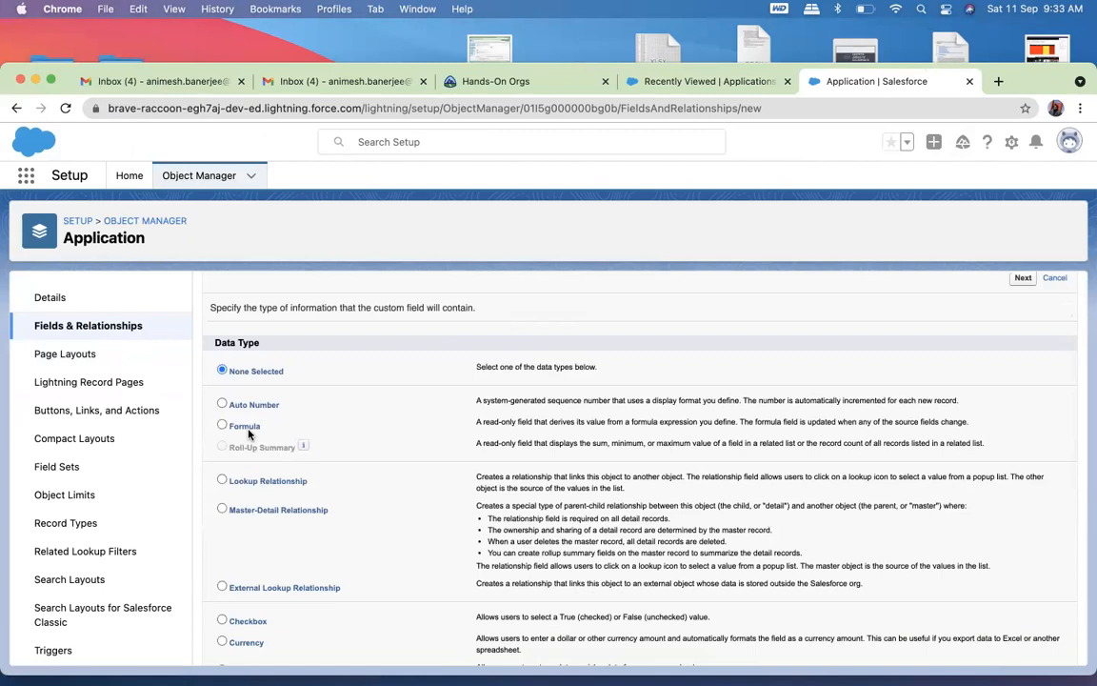
{"action": "left_click", "coordinate": [246, 429]}
{"action": "left_click", "coordinate": [1023, 281]}
{"action": "type", "text": "Difference"}
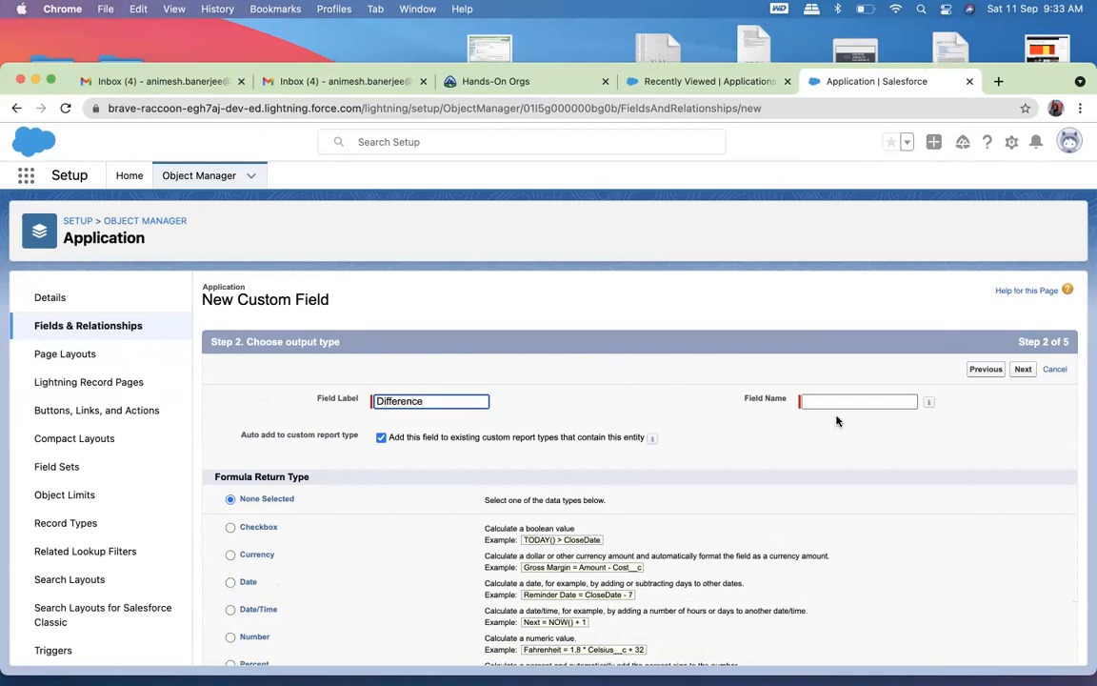
{"action": "key", "text": "Tab"}
Set the Difference formula's return type to Number, choose its decimal places and continue to the formula entry
{"action": "scroll", "coordinate": [470, 482], "scroll_direction": "down", "scroll_amount": 3}
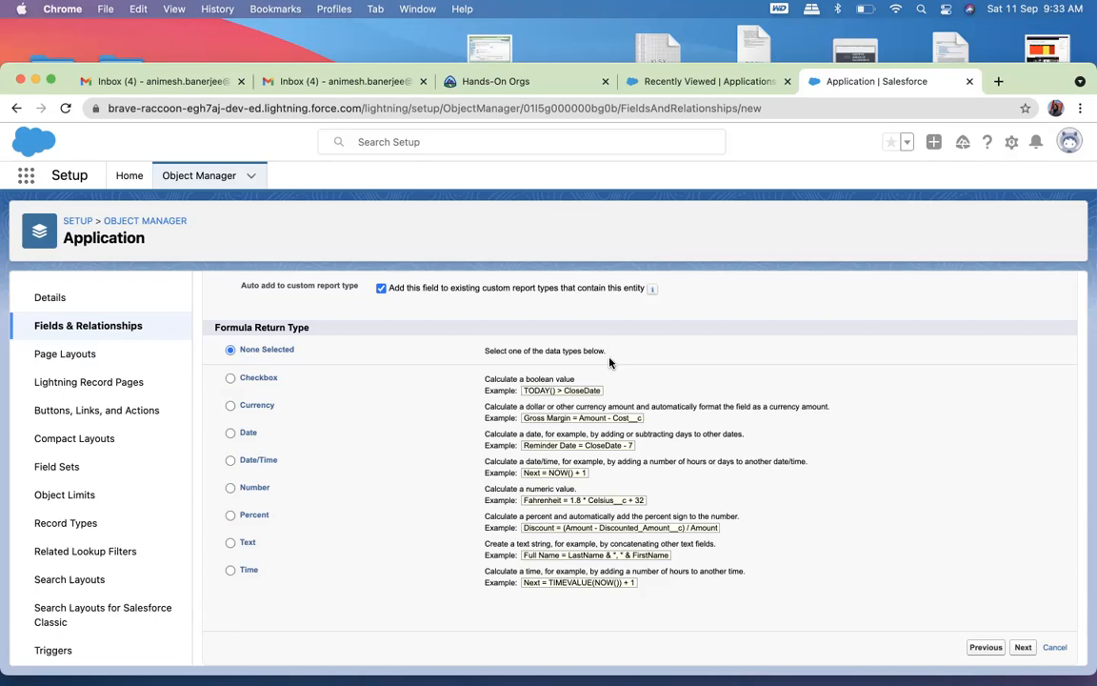
{"action": "left_click", "coordinate": [229, 487]}
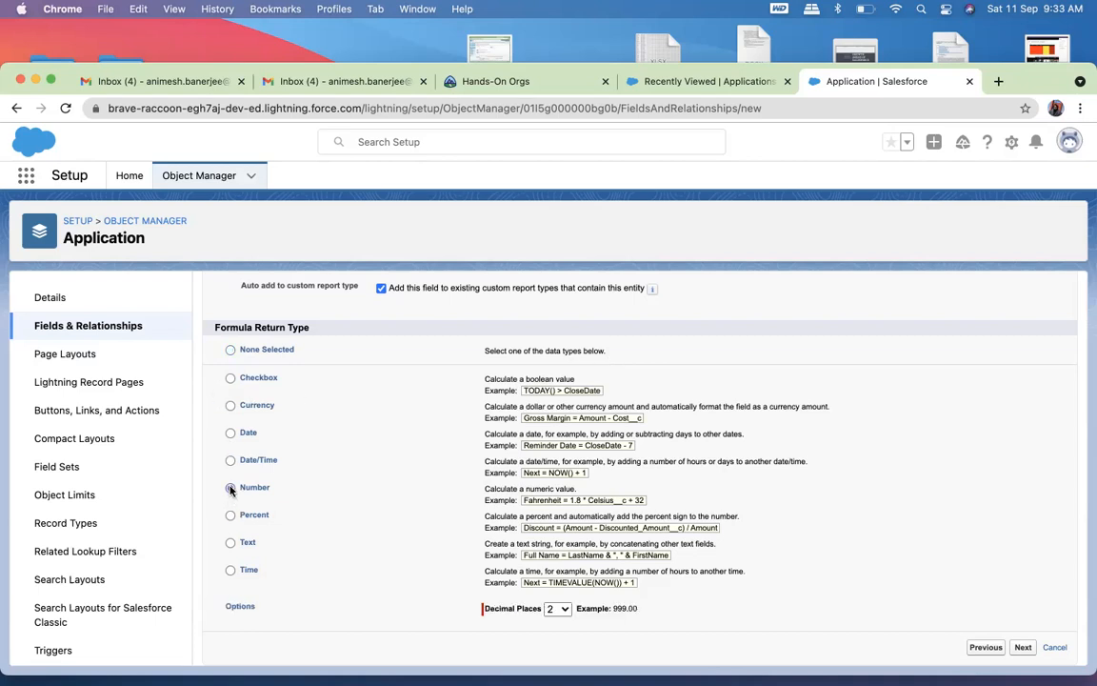
{"action": "left_click", "coordinate": [557, 608]}
{"action": "left_click", "coordinate": [557, 577]}
{"action": "left_click", "coordinate": [1023, 647]}
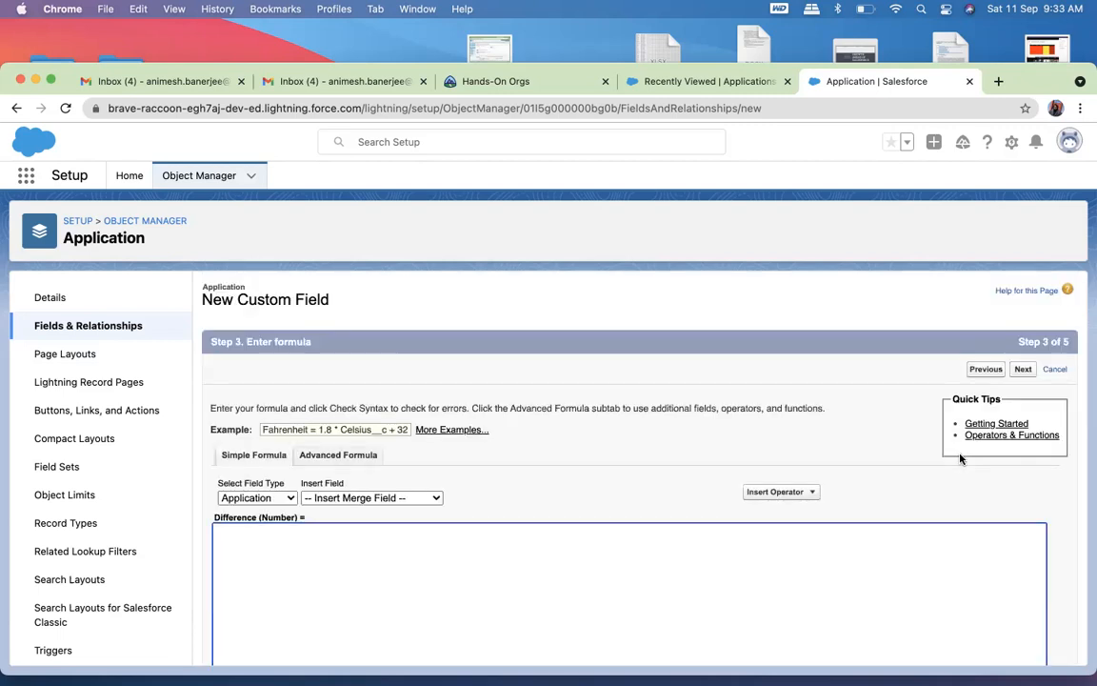
{"action": "scroll", "coordinate": [960, 458], "scroll_direction": "down", "scroll_amount": 3}
{"action": "scroll", "coordinate": [960, 458], "scroll_direction": "up", "scroll_amount": 2}
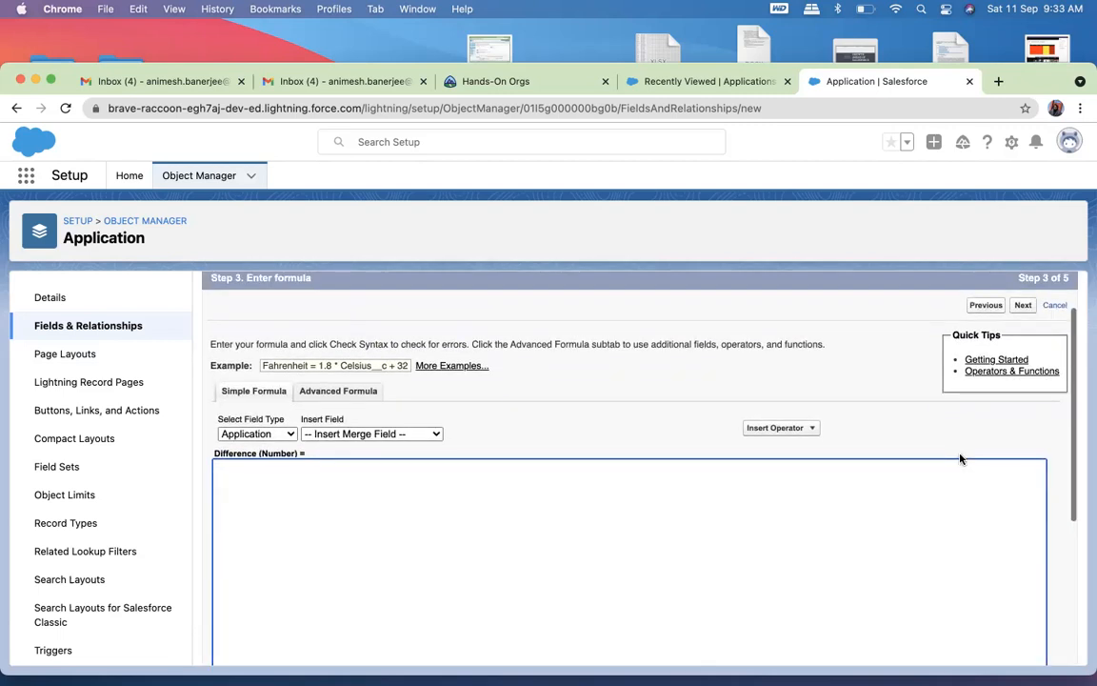
{"action": "type", "text": "jhfskjdfhakjsdhfkjsdhkfjhadsjk"}
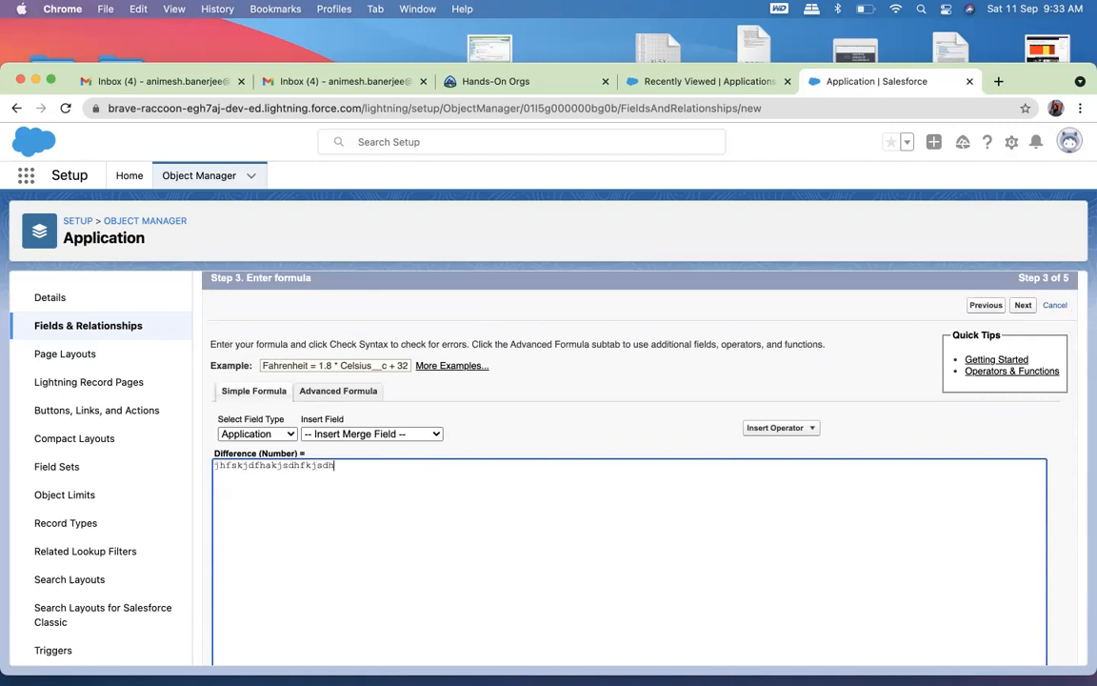
{"action": "key", "text": "BackSpace"}
{"action": "key", "text": "BackSpace"}
{"action": "key", "text": "BackSpace"}
{"action": "key", "text": "BackSpace"}
{"action": "key", "text": "BackSpace"}
{"action": "key", "text": "BackSpace"}
{"action": "key", "text": "BackSpace"}
{"action": "key", "text": "BackSpace"}
{"action": "key", "text": "BackSpace"}
{"action": "key", "text": "BackSpace"}
{"action": "key", "text": "BackSpace"}
{"action": "key", "text": "BackSpace"}
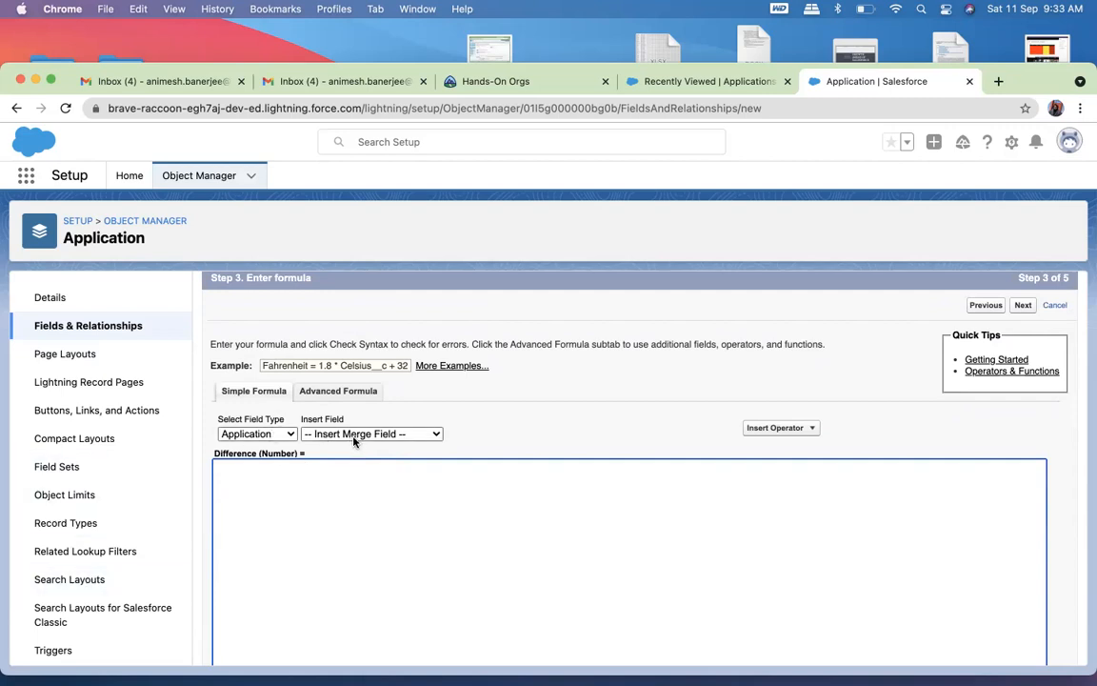
Compare the field sources offered by the simple and advanced formula editors for the Difference formula, ending in the advanced editor
{"action": "scroll", "coordinate": [430, 433], "scroll_direction": "down", "scroll_amount": 2}
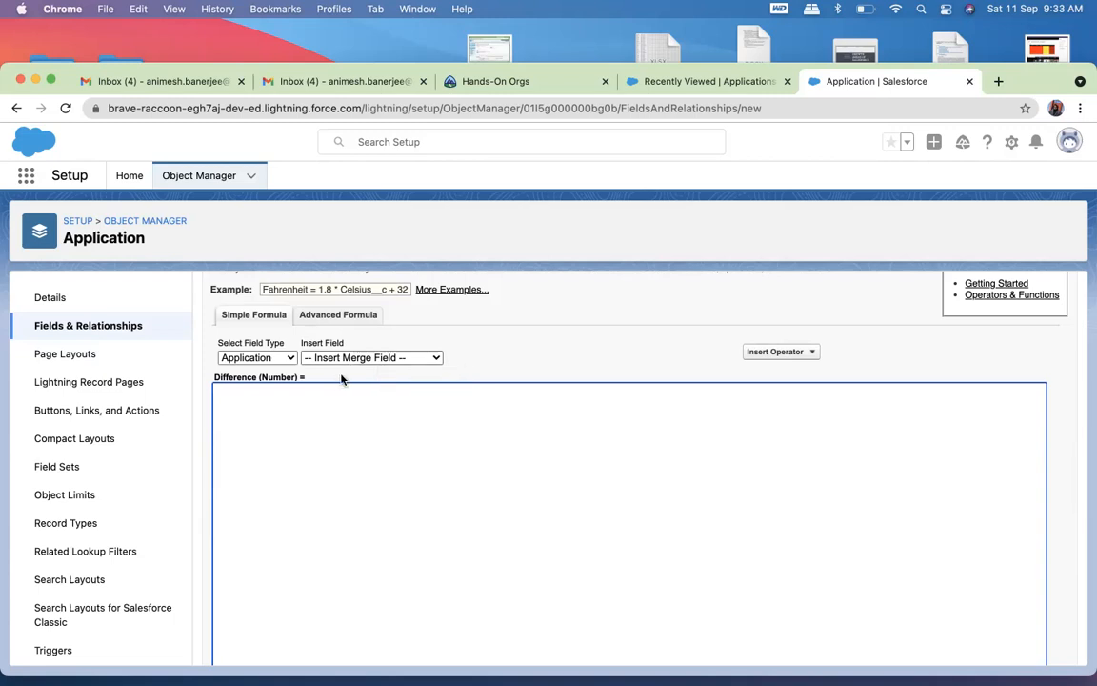
{"action": "left_click", "coordinate": [259, 358]}
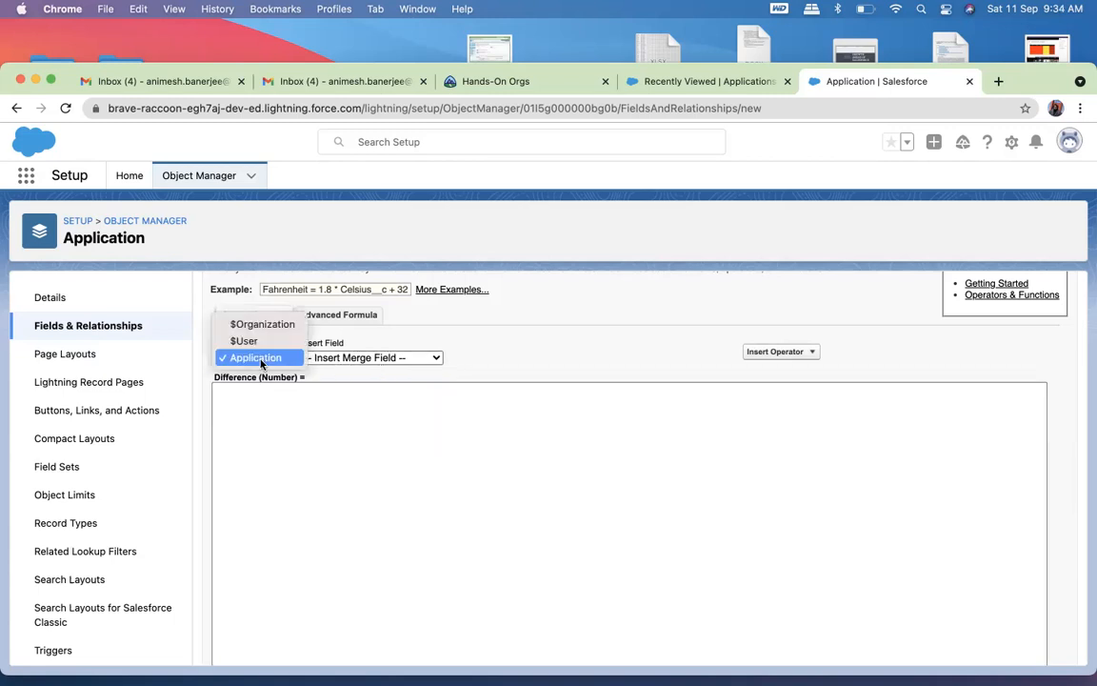
{"action": "left_click", "coordinate": [395, 329]}
{"action": "left_click", "coordinate": [356, 320]}
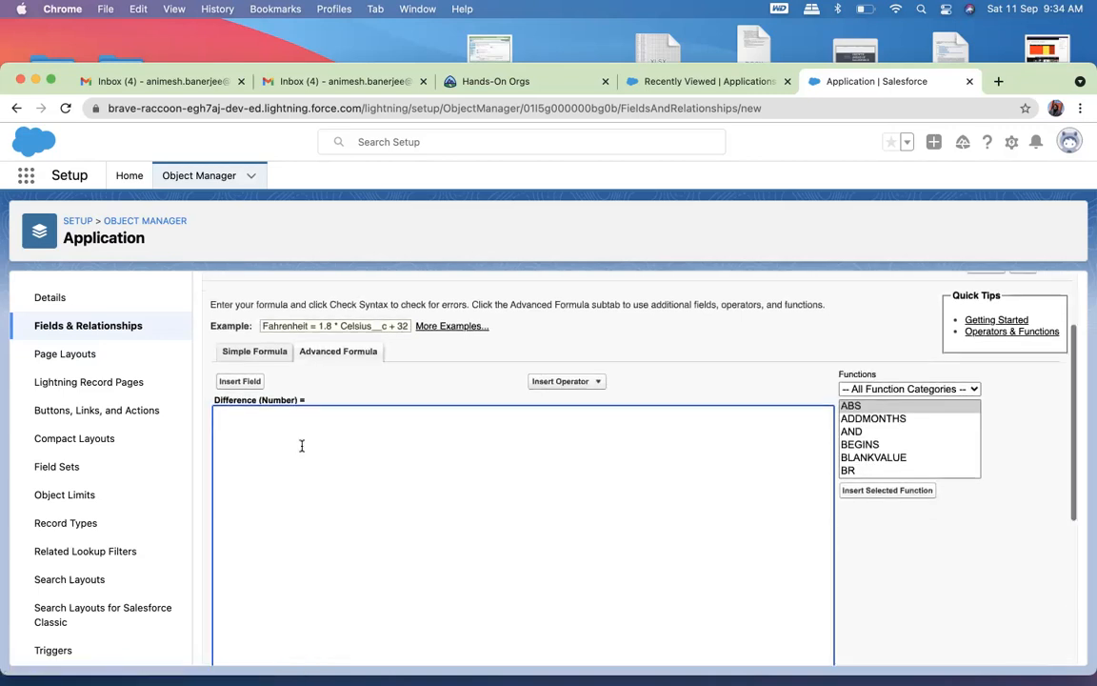
{"action": "left_click", "coordinate": [239, 381]}
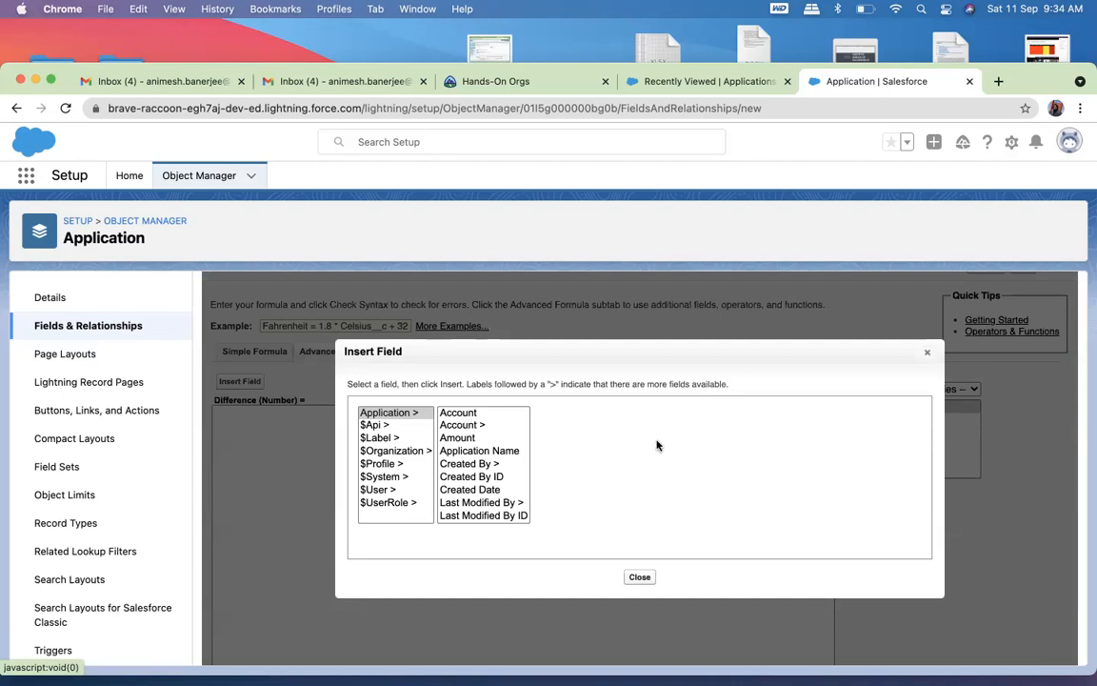
{"action": "left_click", "coordinate": [927, 354]}
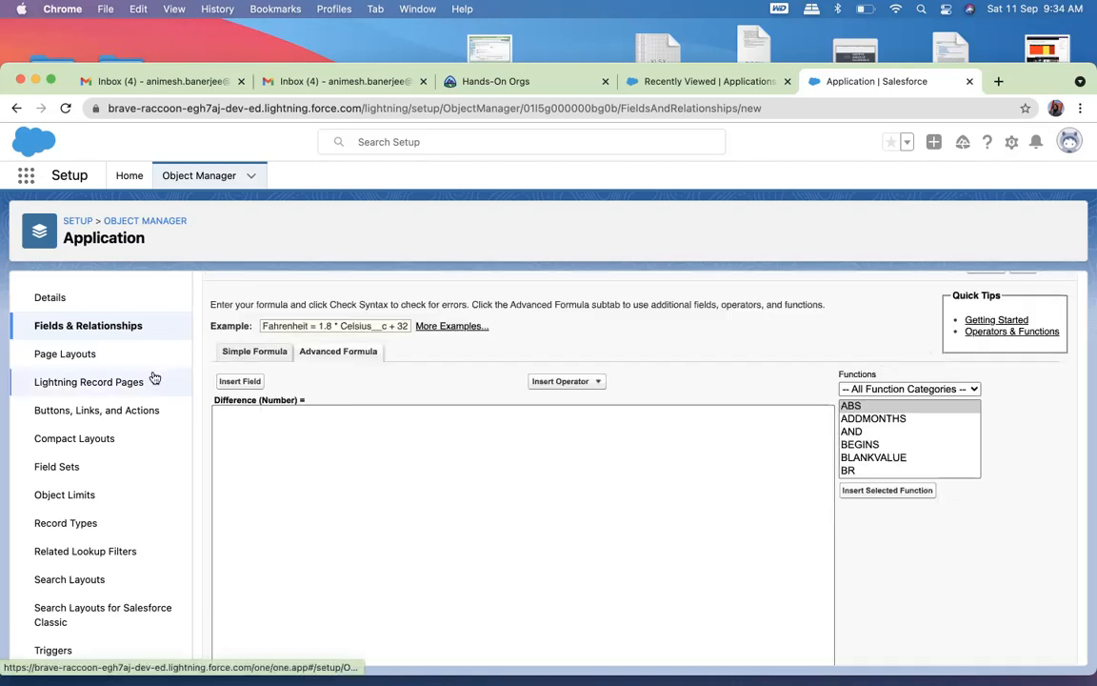
{"action": "left_click", "coordinate": [253, 353]}
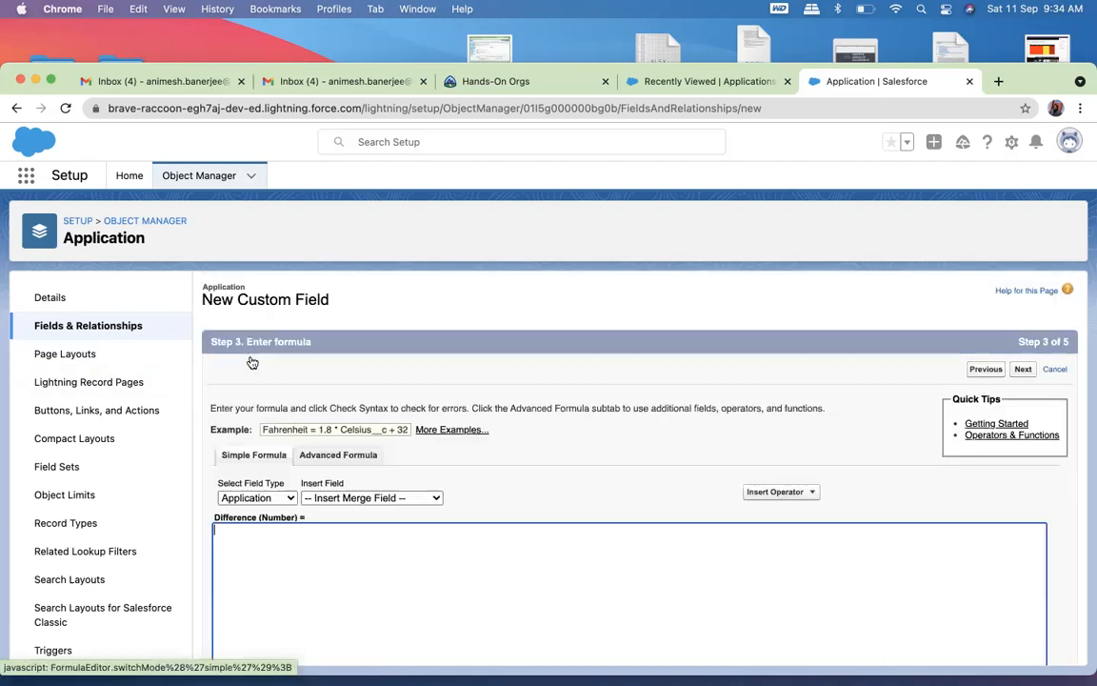
{"action": "left_click", "coordinate": [271, 499]}
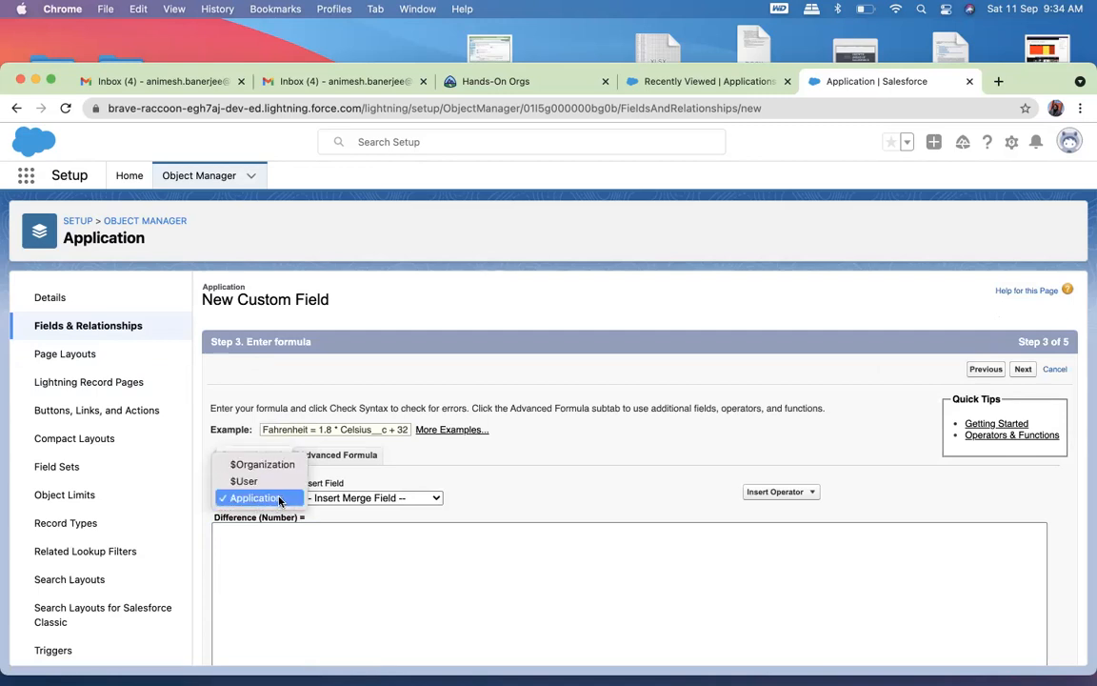
{"action": "left_click", "coordinate": [357, 455]}
{"action": "left_click", "coordinate": [341, 457]}
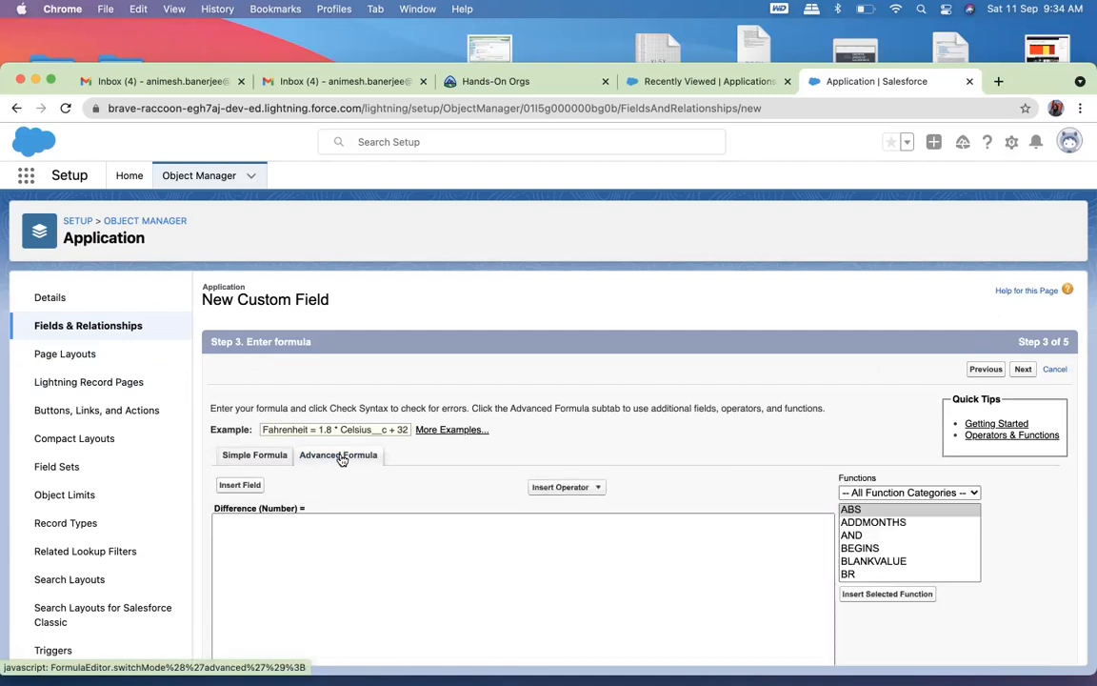
Look through the related Account fields available for insertion into the Difference formula, checking for Total App Amount, and close the field picker
{"action": "left_click", "coordinate": [221, 487]}
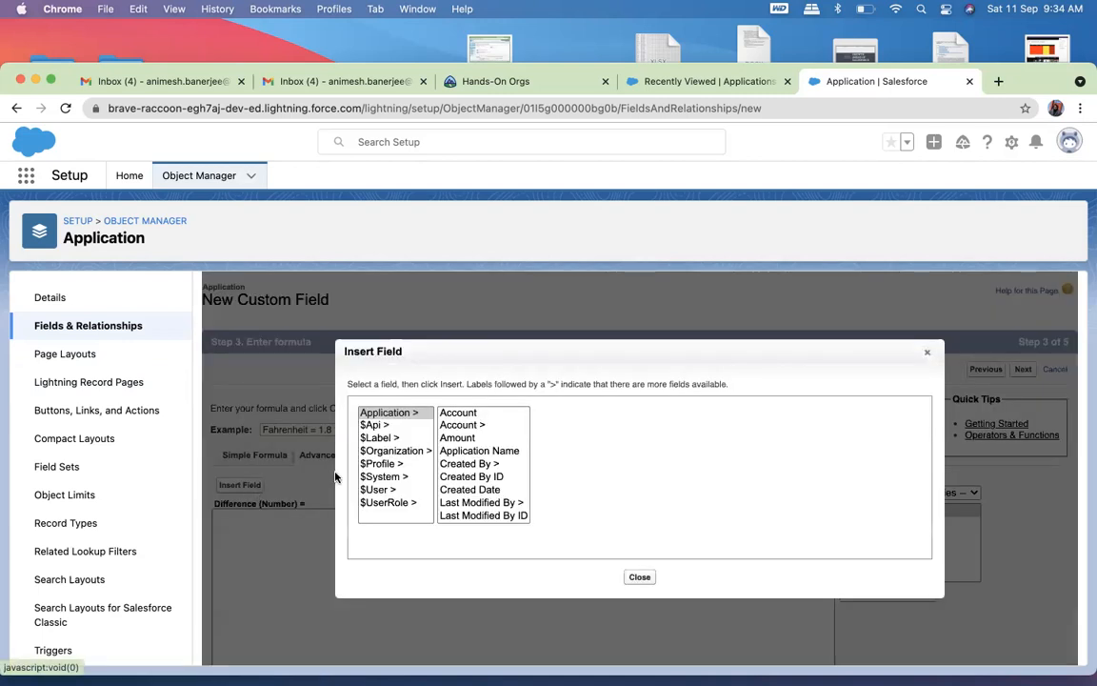
{"action": "left_click", "coordinate": [461, 425]}
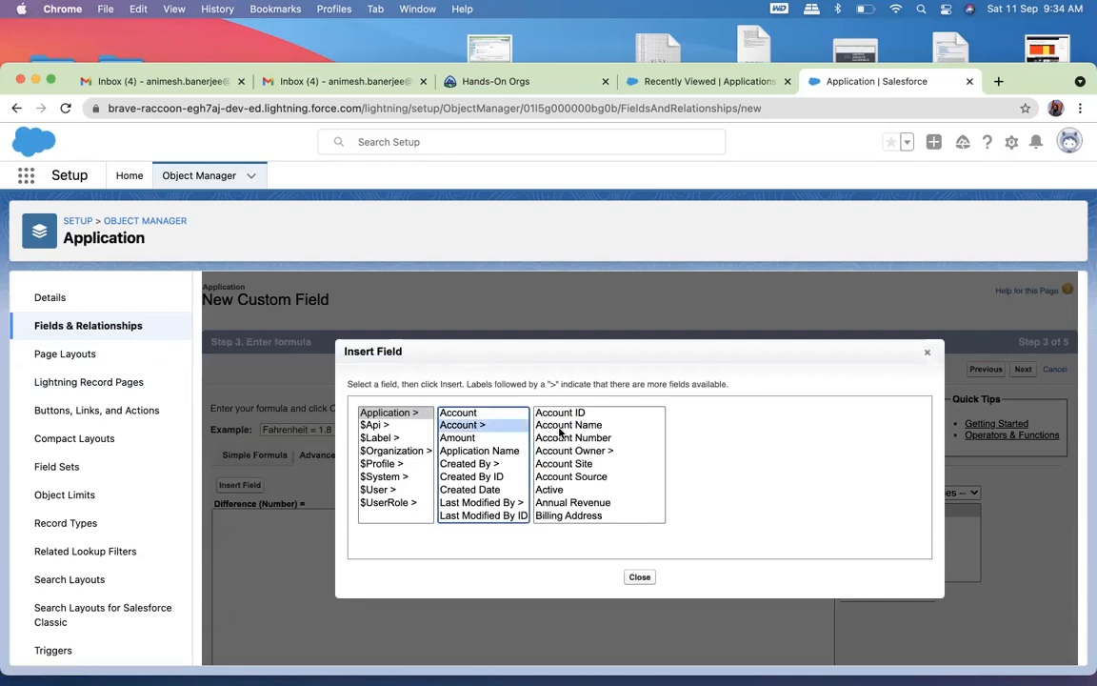
{"action": "left_click", "coordinate": [461, 414]}
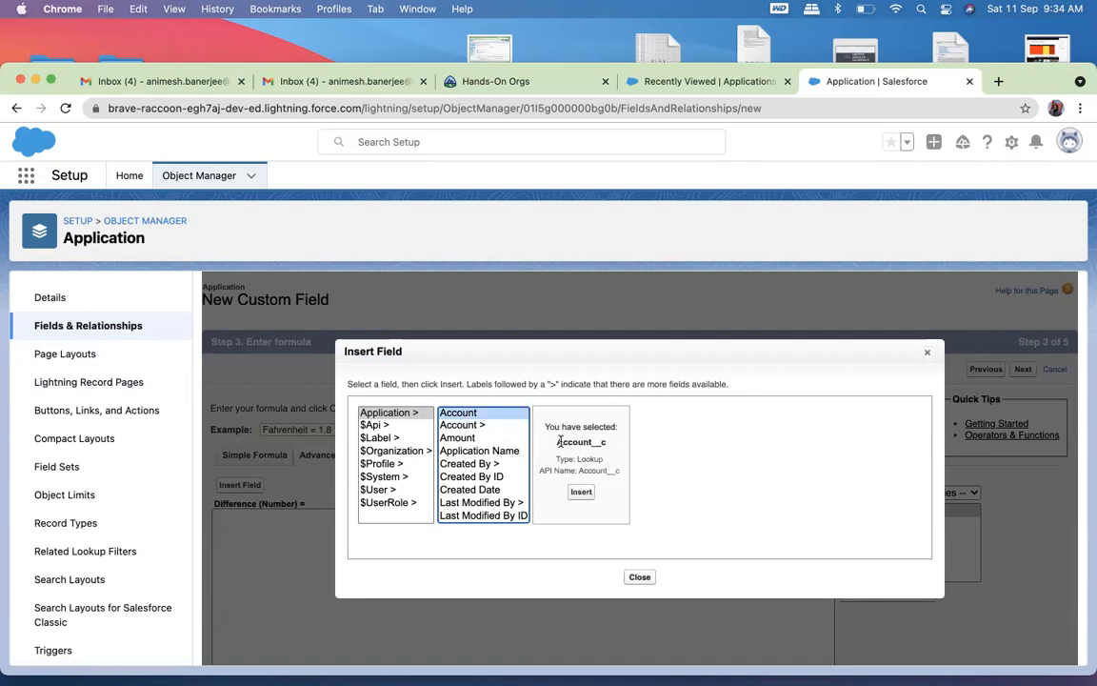
{"action": "left_click", "coordinate": [480, 427]}
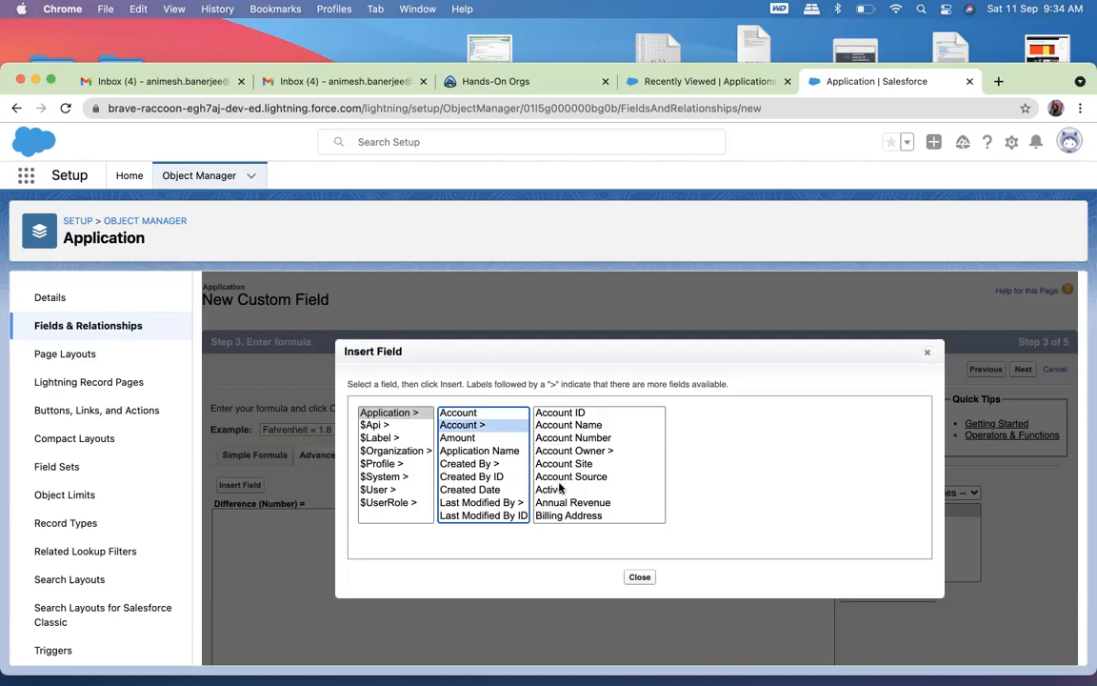
{"action": "scroll", "coordinate": [560, 501], "scroll_direction": "down", "scroll_amount": 5}
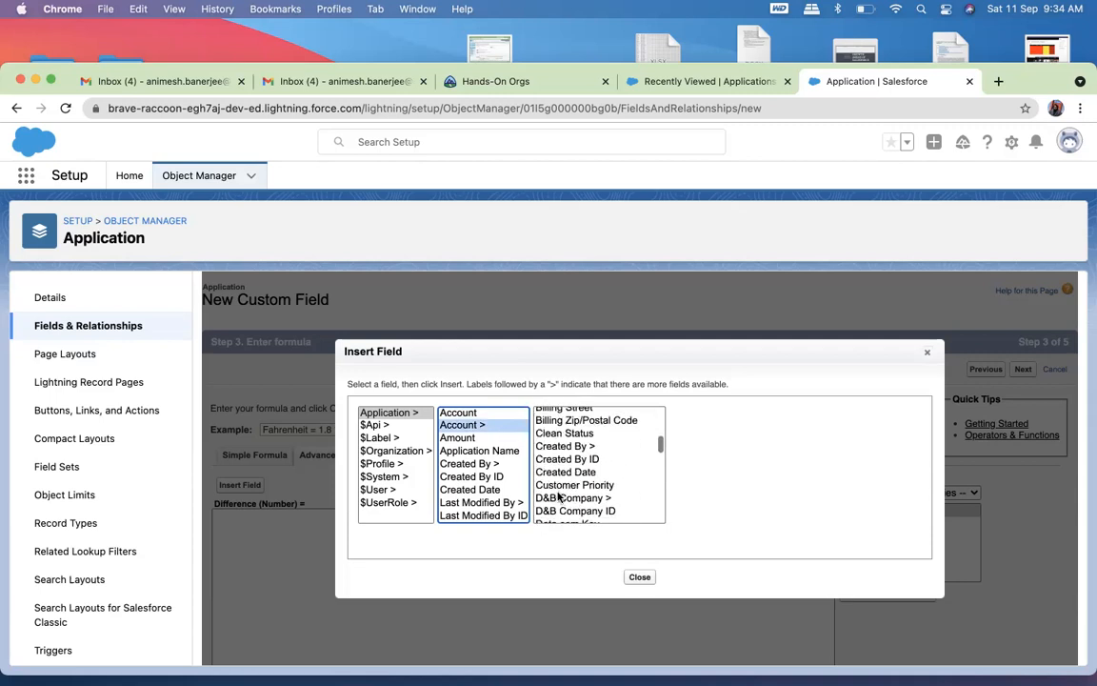
{"action": "scroll", "coordinate": [560, 496], "scroll_direction": "down", "scroll_amount": 10}
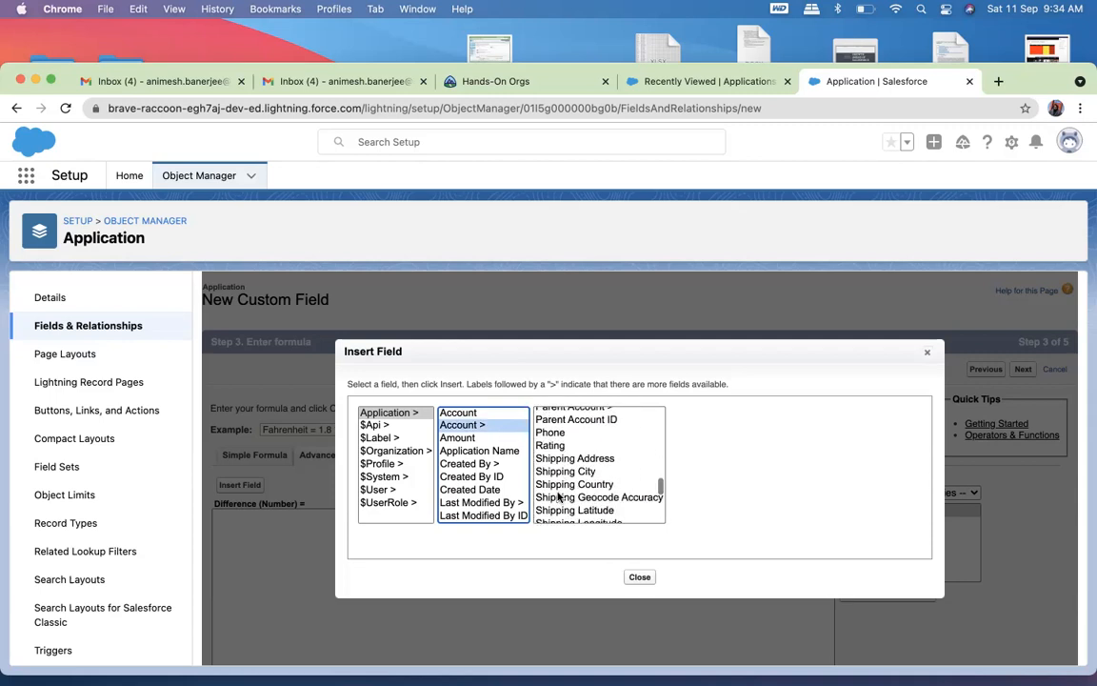
{"action": "scroll", "coordinate": [560, 496], "scroll_direction": "down", "scroll_amount": 2}
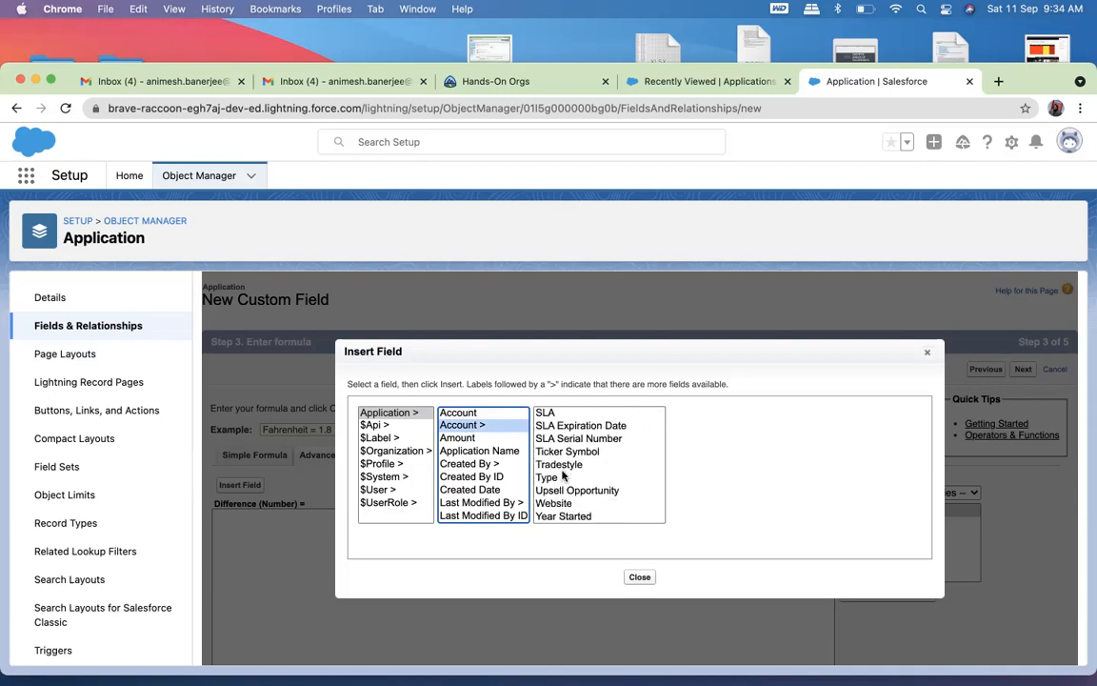
{"action": "scroll", "coordinate": [563, 475], "scroll_direction": "up", "scroll_amount": 2}
{"action": "scroll", "coordinate": [563, 476], "scroll_direction": "down", "scroll_amount": 2}
{"action": "scroll", "coordinate": [563, 475], "scroll_direction": "up", "scroll_amount": 8}
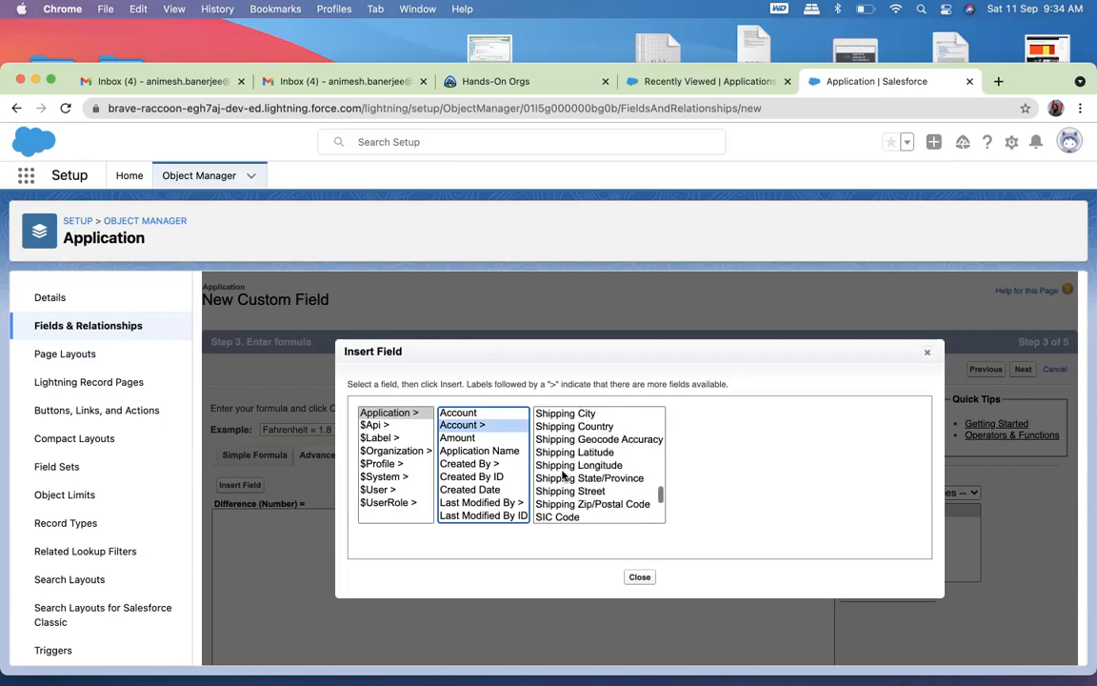
{"action": "scroll", "coordinate": [563, 475], "scroll_direction": "up", "scroll_amount": 5}
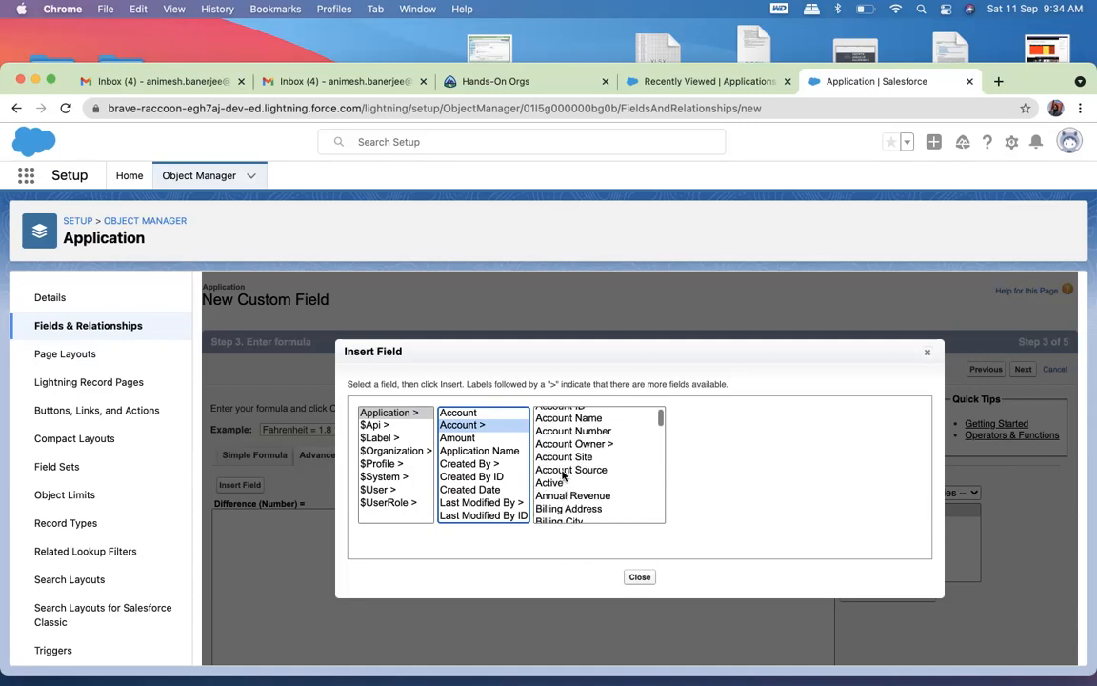
{"action": "scroll", "coordinate": [563, 475], "scroll_direction": "down", "scroll_amount": 4}
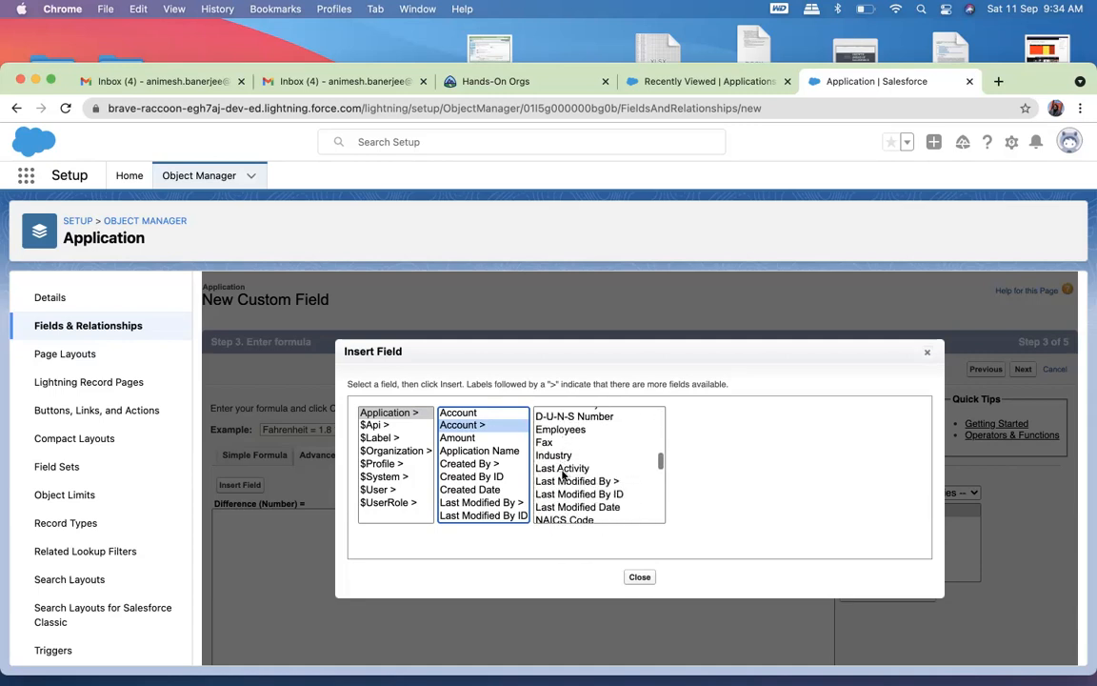
{"action": "scroll", "coordinate": [563, 475], "scroll_direction": "down", "scroll_amount": 5}
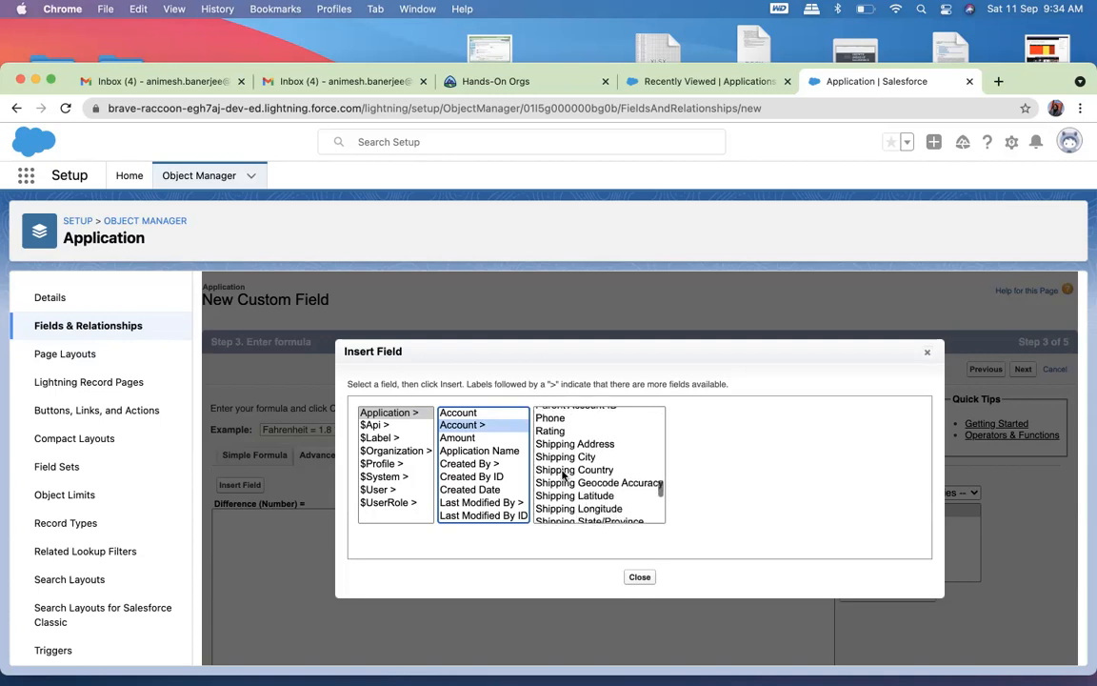
{"action": "scroll", "coordinate": [562, 475], "scroll_direction": "down", "scroll_amount": 5}
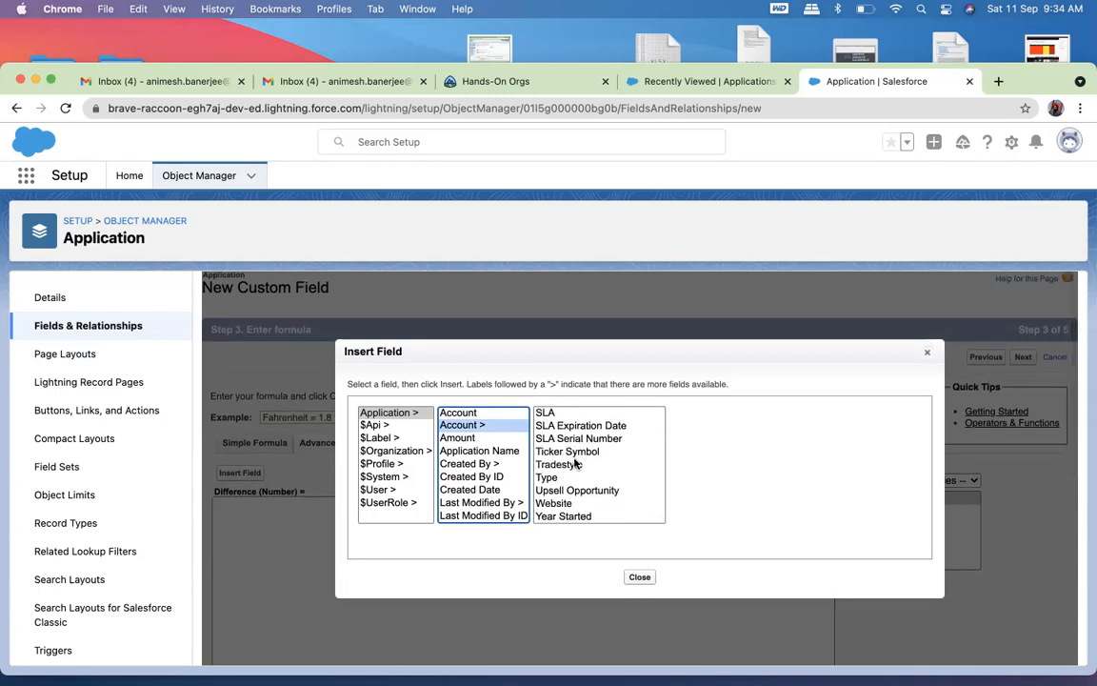
{"action": "left_click", "coordinate": [927, 354]}
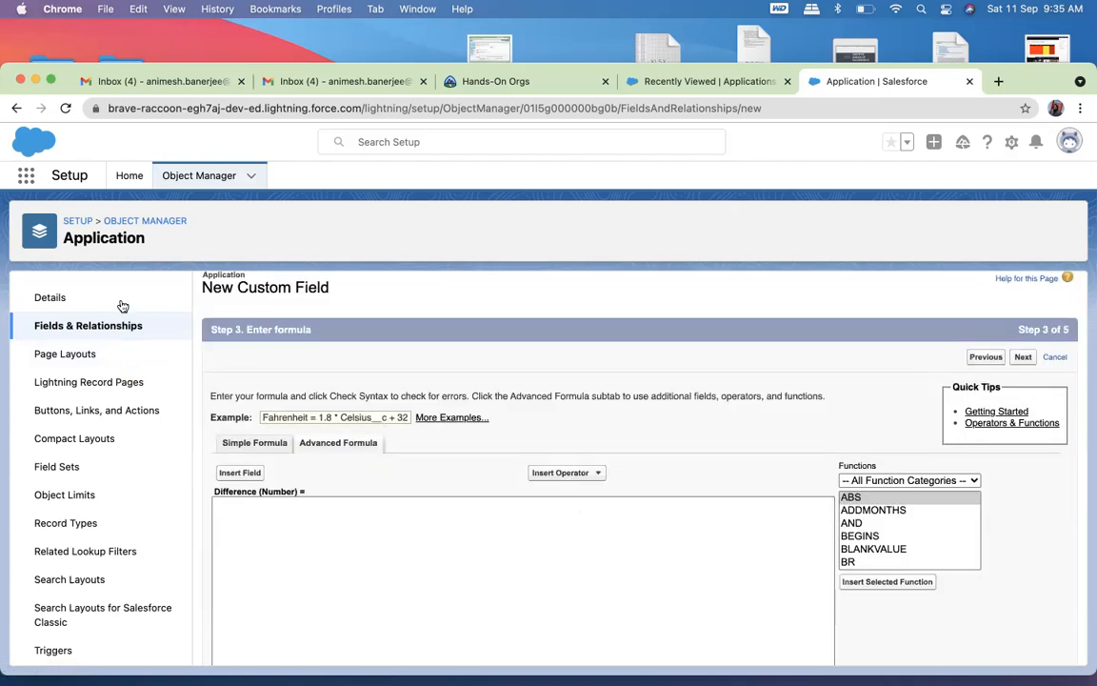
Leave the new field wizard and search the Account object's fields and relationships for "total"
{"action": "left_click", "coordinate": [147, 221]}
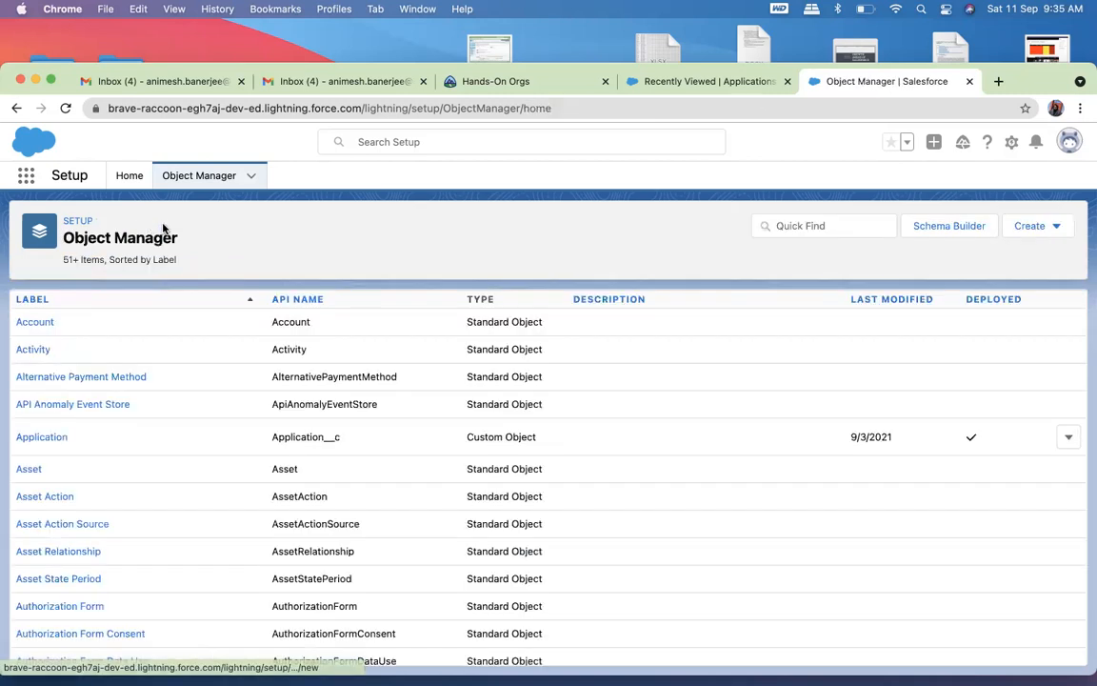
{"action": "left_click", "coordinate": [38, 323]}
{"action": "left_click", "coordinate": [95, 330]}
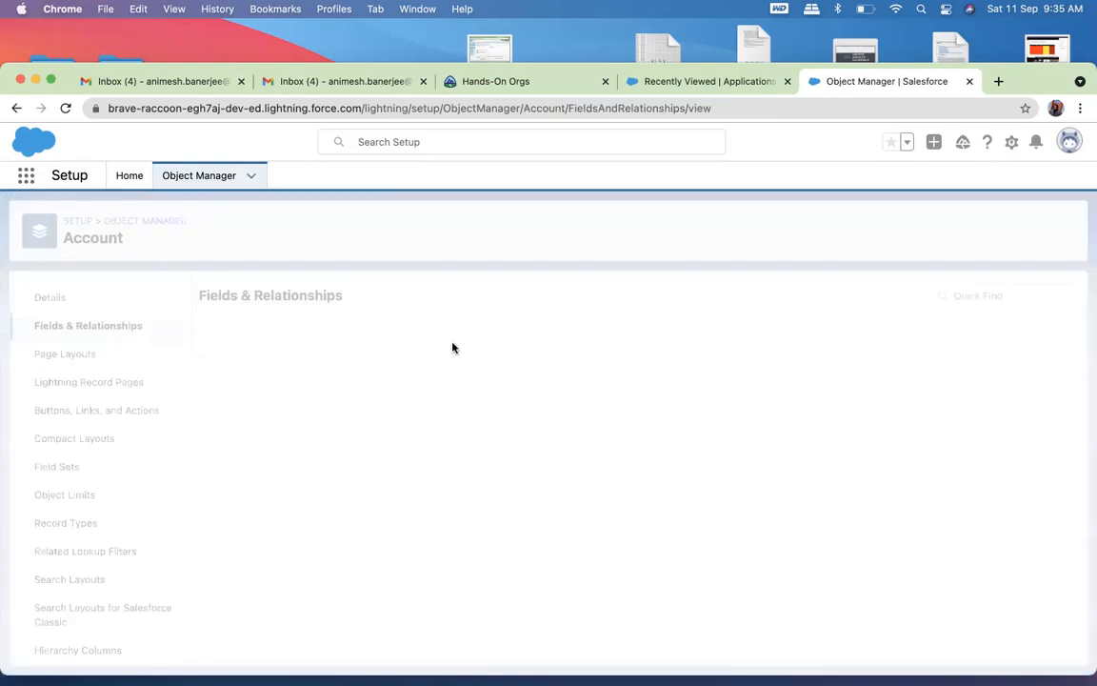
{"action": "scroll", "coordinate": [444, 401], "scroll_direction": "down", "scroll_amount": 3}
{"action": "scroll", "coordinate": [444, 402], "scroll_direction": "down", "scroll_amount": 15}
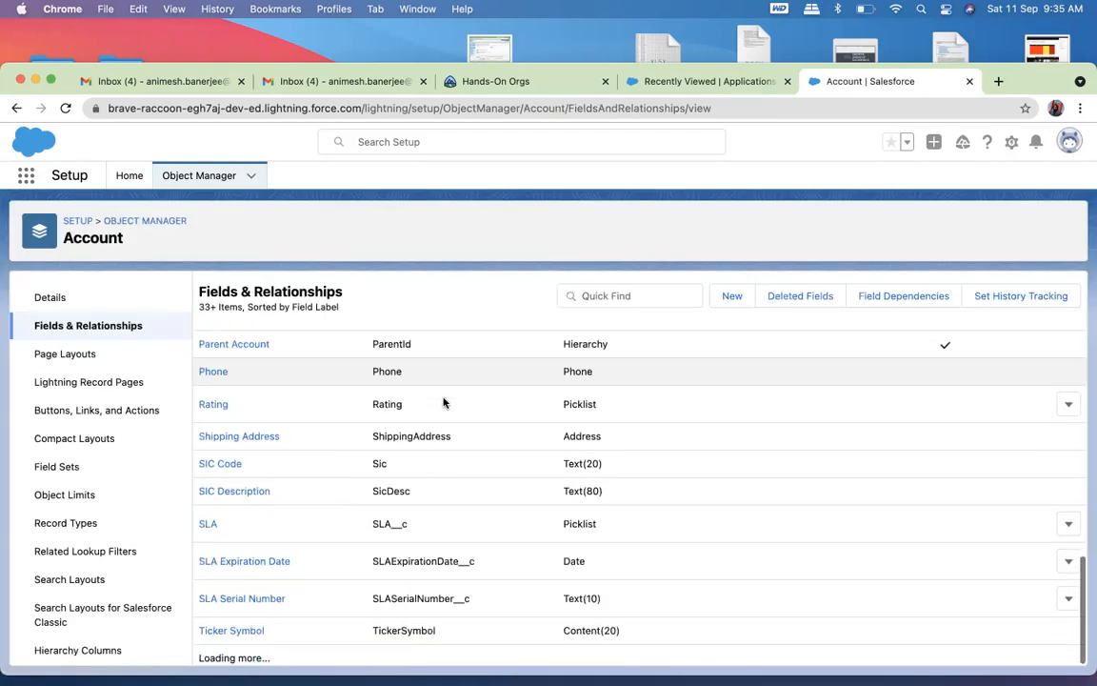
{"action": "left_click", "coordinate": [612, 295]}
{"action": "type", "text": "total"}
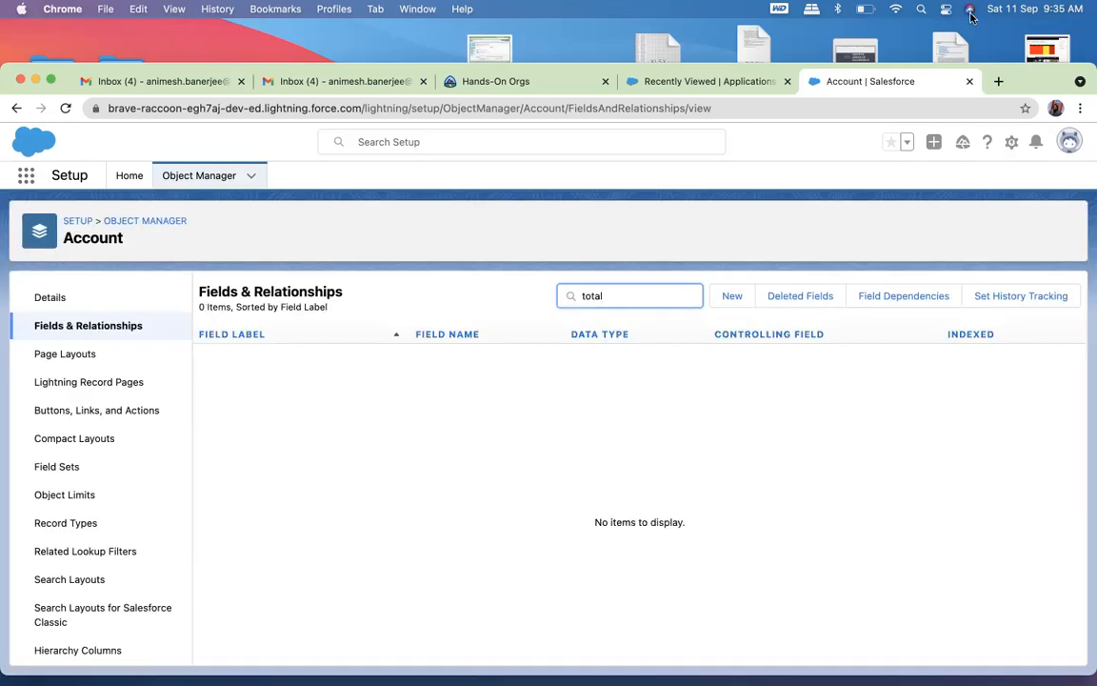
Close both open Salesforce org tabs and try to launch the Resourceful Raccoon Playground from the Hands-On Orgs page, closing its login page
{"action": "left_click", "coordinate": [970, 81]}
{"action": "left_click", "coordinate": [788, 82]}
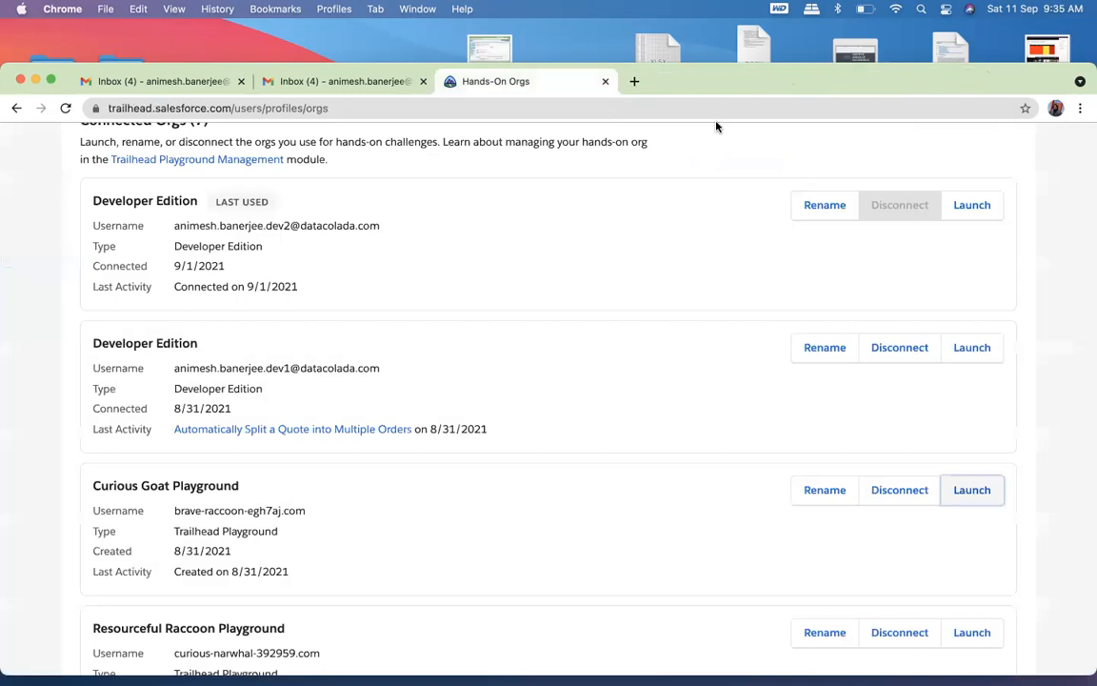
{"action": "scroll", "coordinate": [725, 432], "scroll_direction": "down", "scroll_amount": 3}
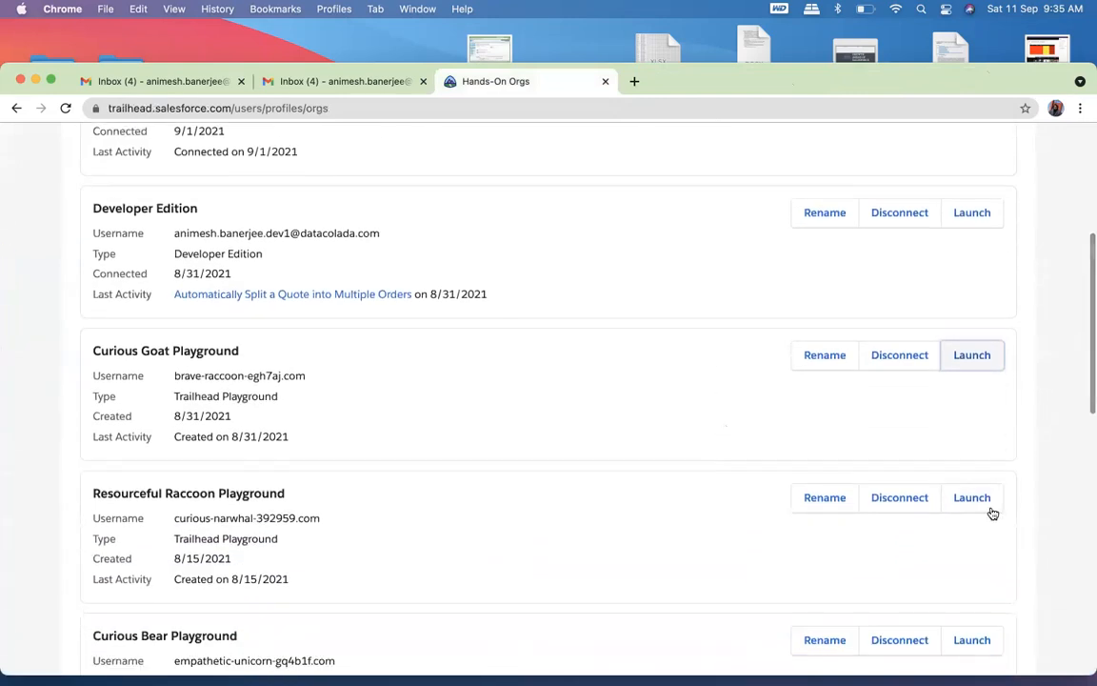
{"action": "left_click", "coordinate": [961, 494]}
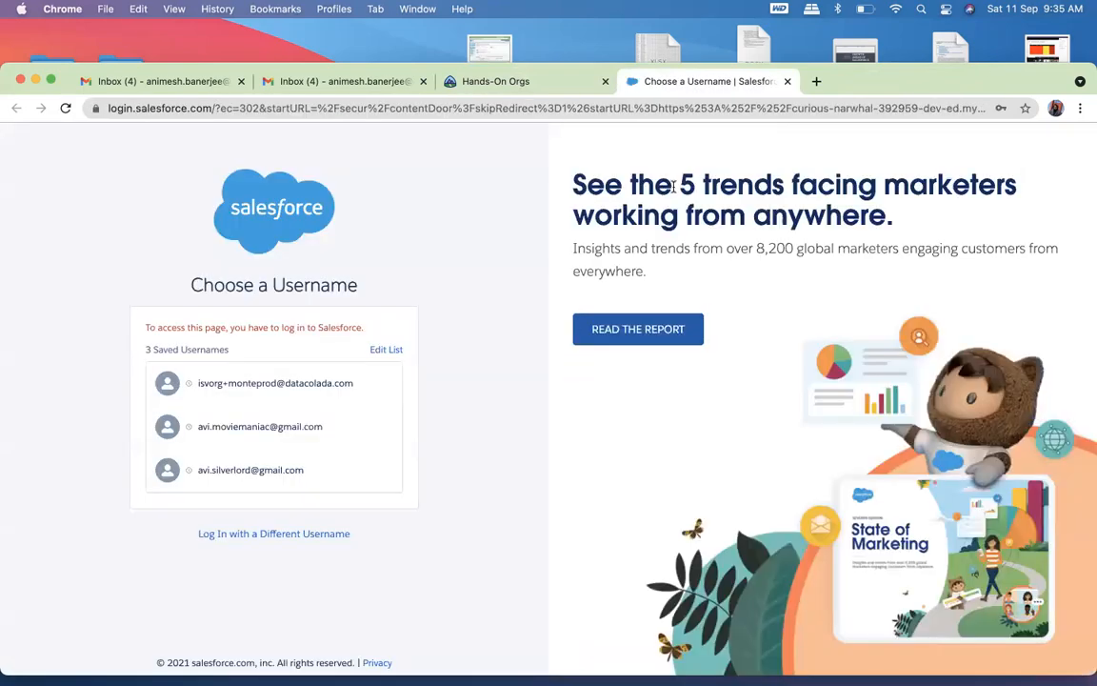
{"action": "left_click", "coordinate": [787, 81]}
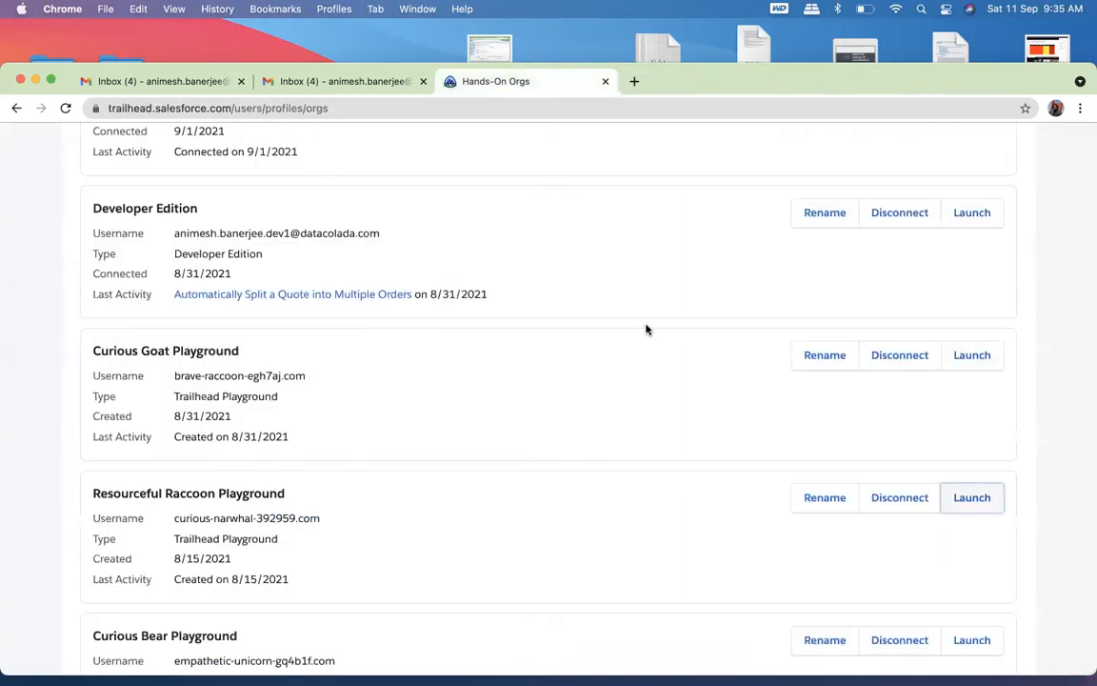
Launch the Curious Goat Playground for a check, close it and retry launching the Resourceful Raccoon Playground
{"action": "left_click", "coordinate": [971, 361]}
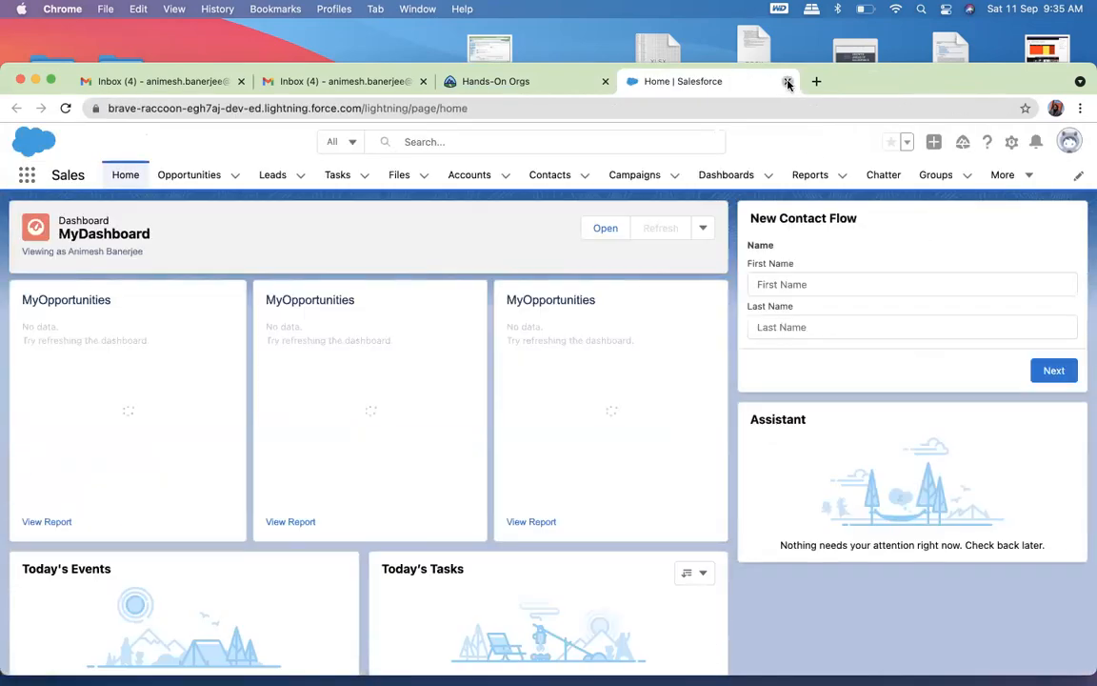
{"action": "left_click", "coordinate": [788, 80]}
{"action": "left_click", "coordinate": [973, 501]}
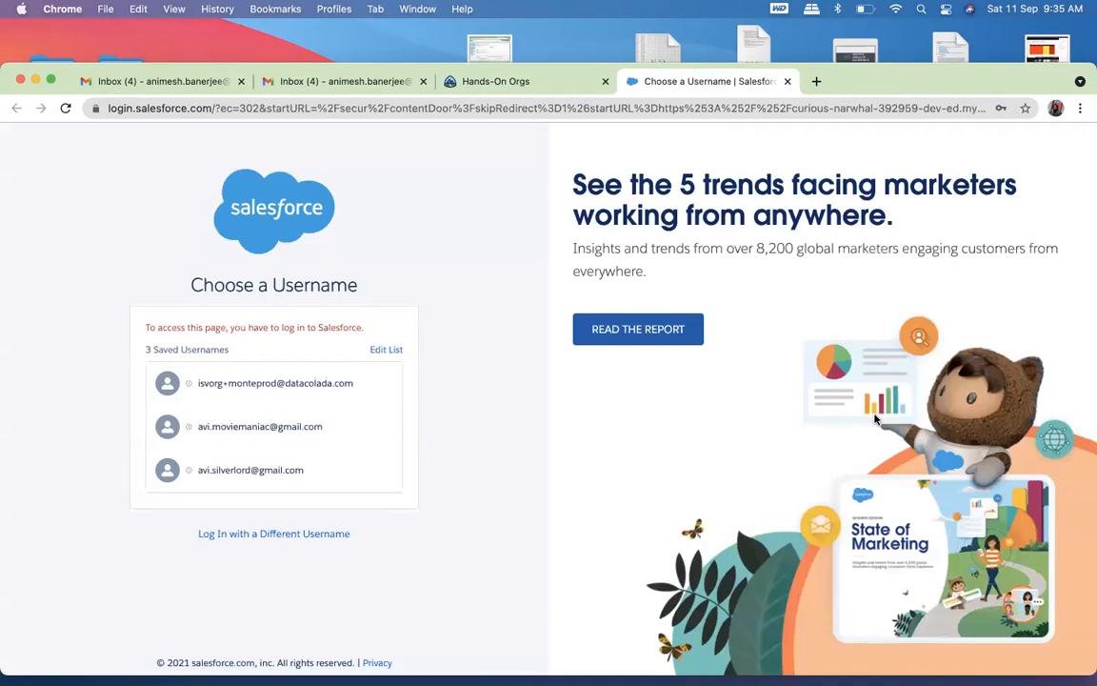
{"action": "left_click", "coordinate": [787, 81]}
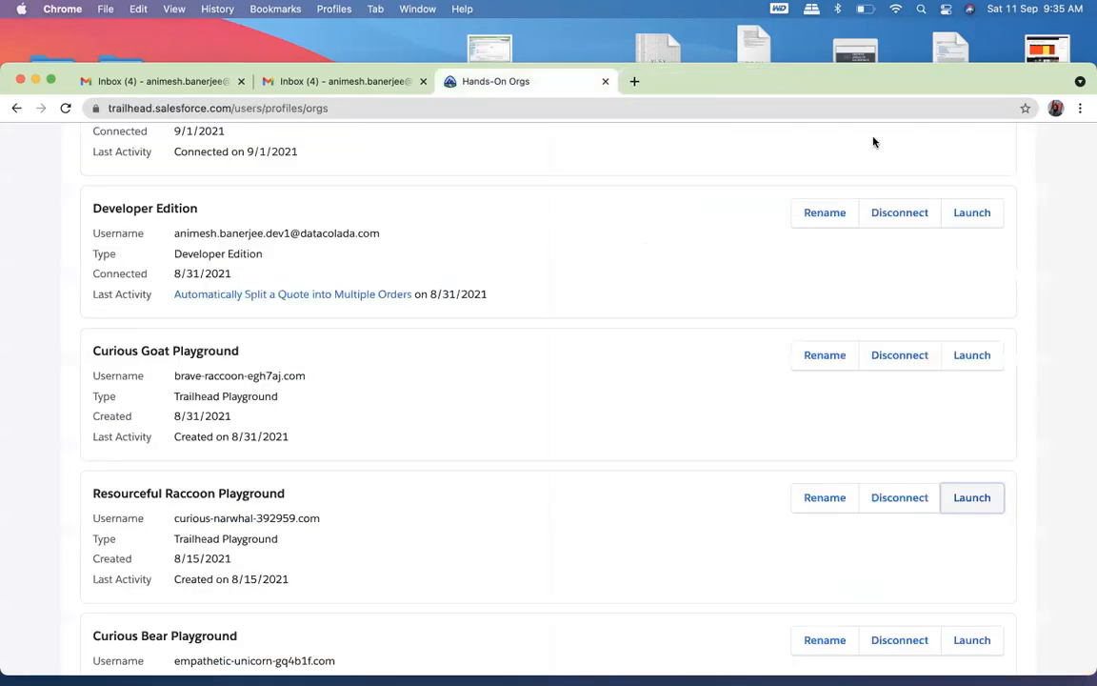
Reload the Hands-On Orgs page, try launching the Resourceful Raccoon Playground once more and close the browser window
{"action": "left_click", "coordinate": [65, 108]}
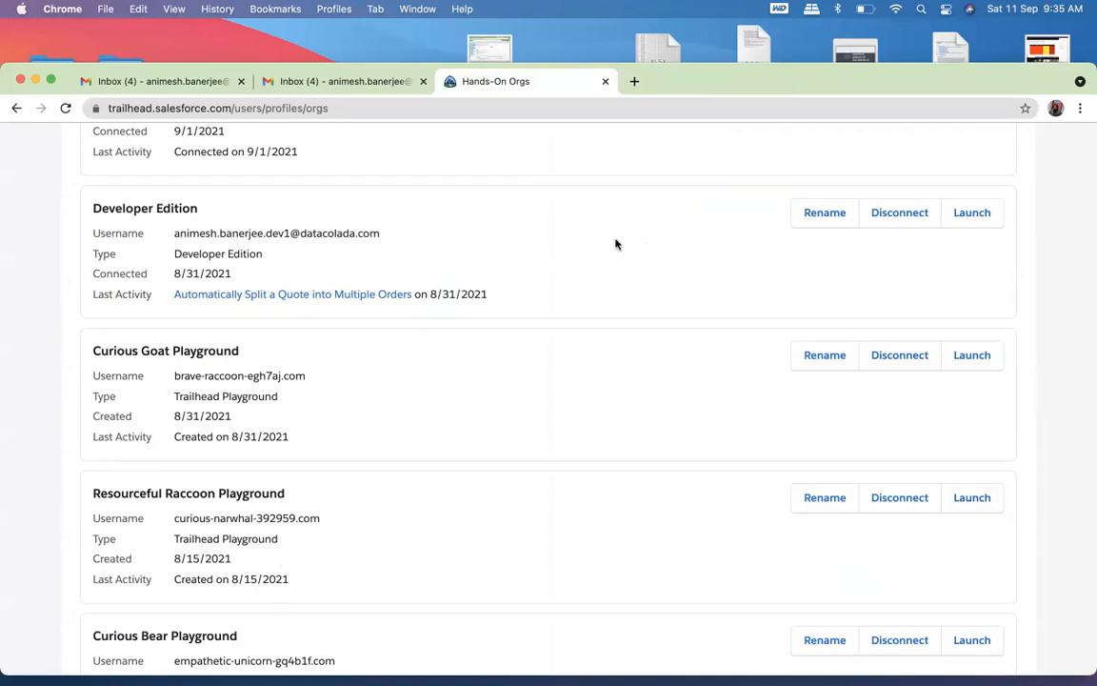
{"action": "left_click", "coordinate": [981, 498]}
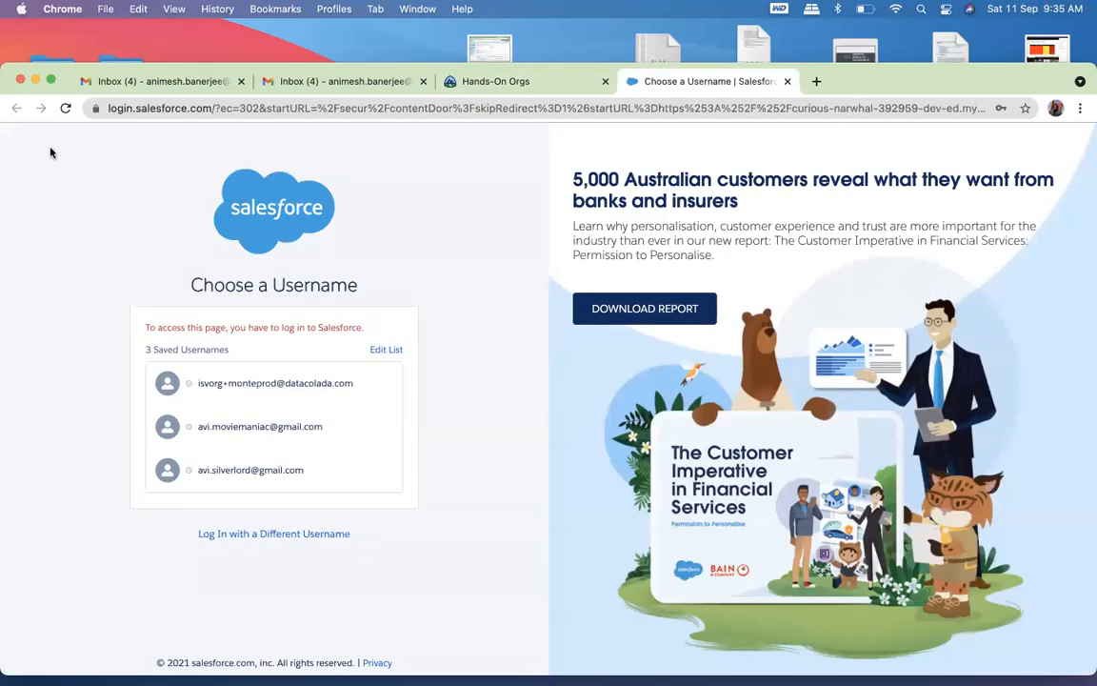
{"action": "left_click", "coordinate": [20, 81]}
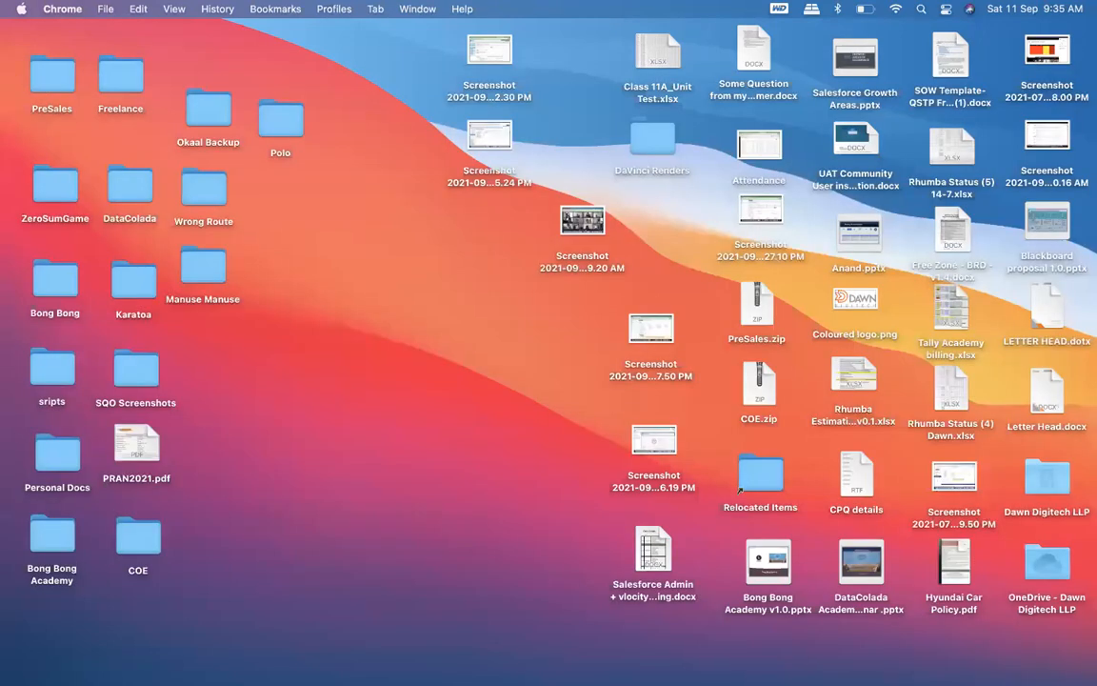
Switch to Safari and return to the output type page of the Application object's New Custom Field wizard
{"action": "left_click", "coordinate": [128, 669]}
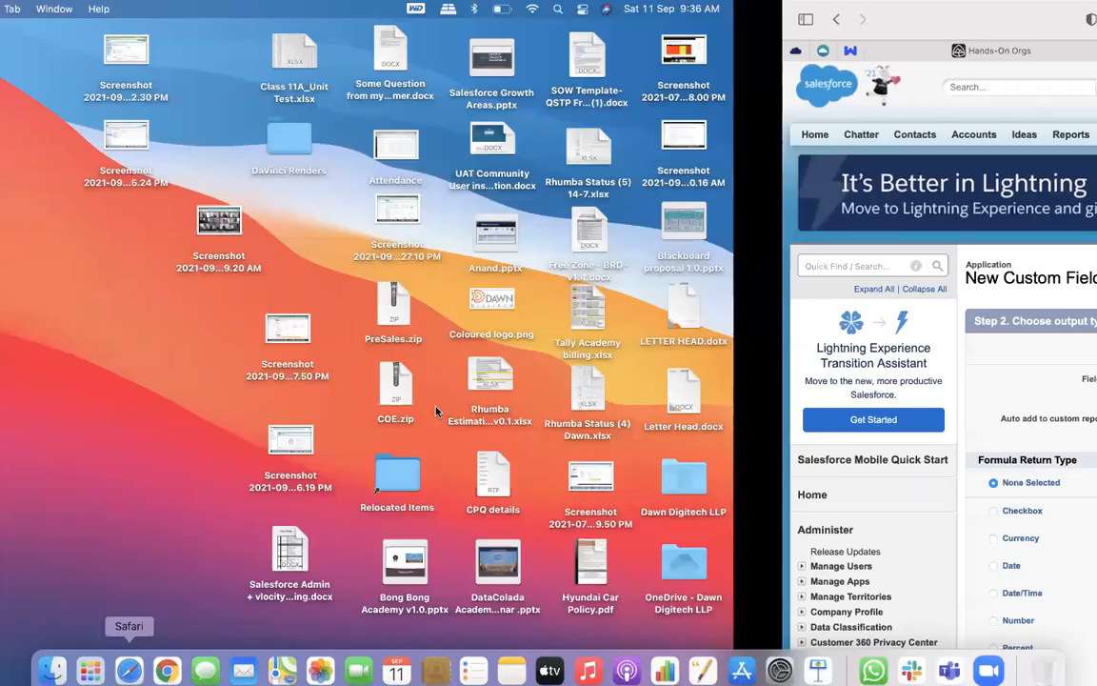
{"action": "scroll", "coordinate": [581, 269], "scroll_direction": "down", "scroll_amount": 3}
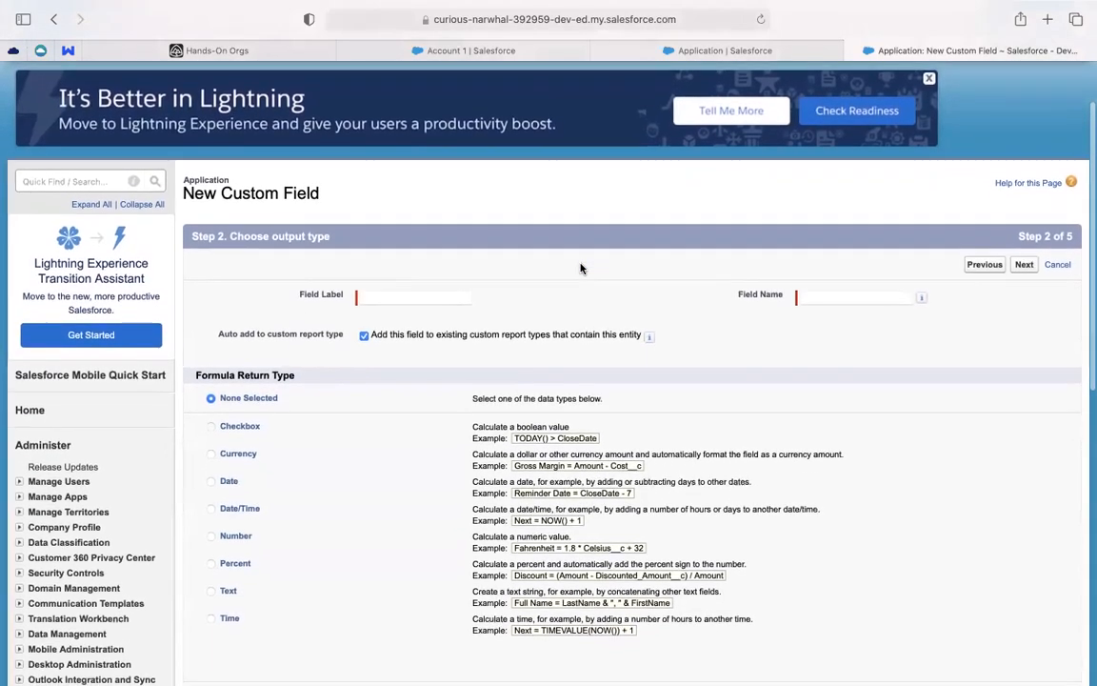
{"action": "left_click", "coordinate": [881, 51]}
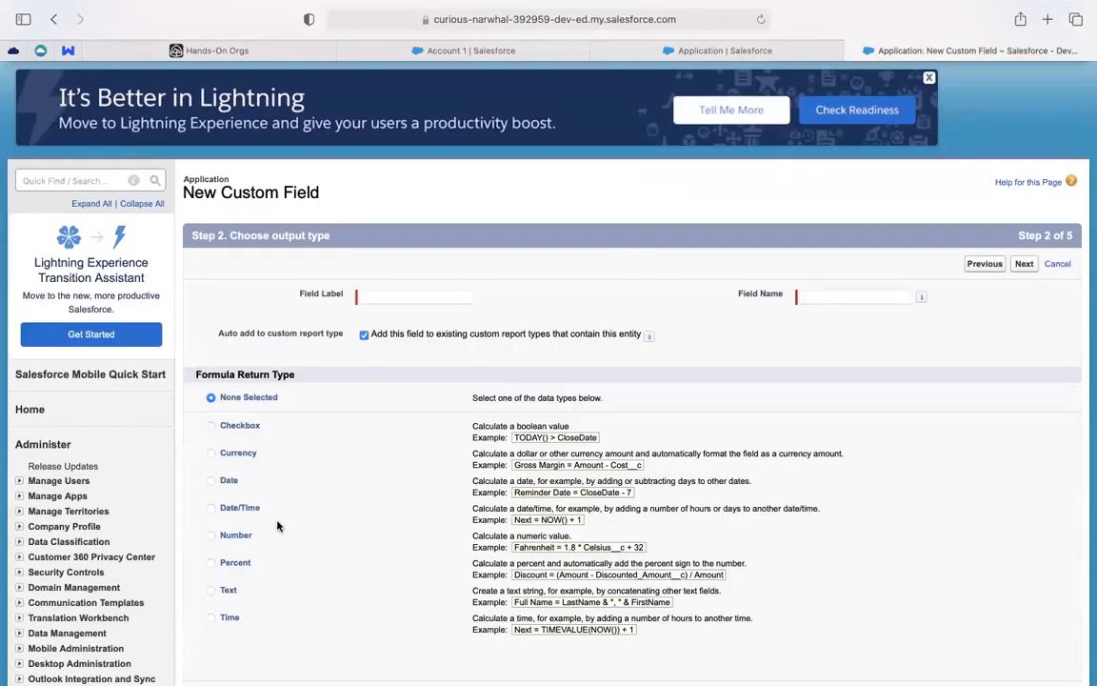
Set the new formula field's return type to Number with 0 decimal places
{"action": "left_click", "coordinate": [212, 536]}
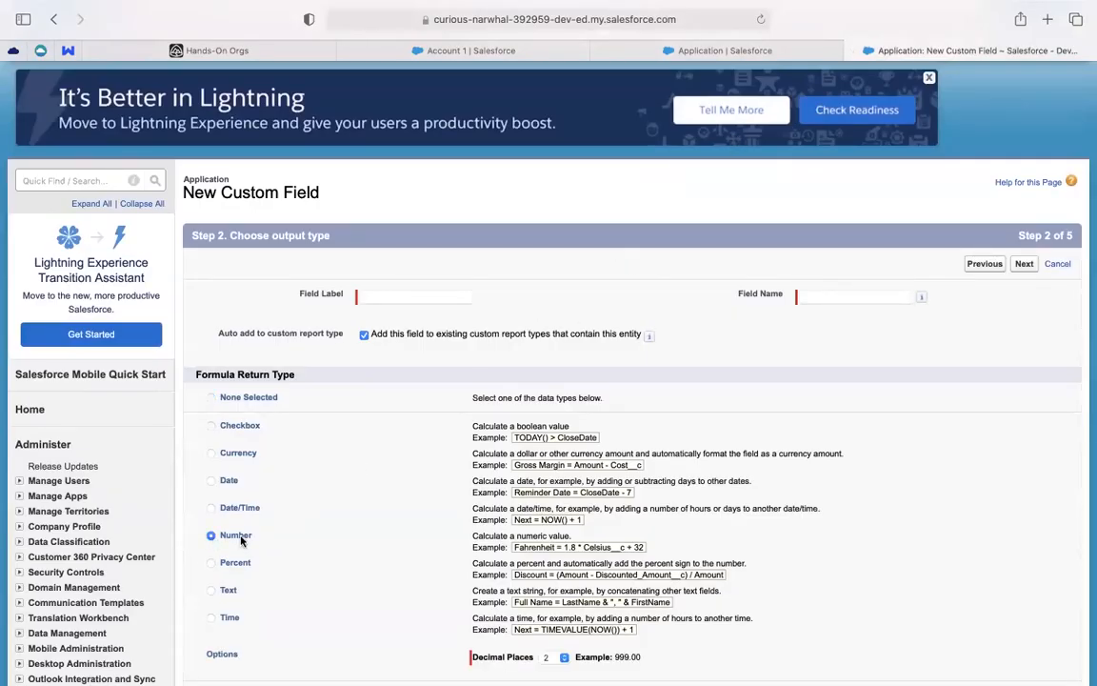
{"action": "scroll", "coordinate": [363, 558], "scroll_direction": "down", "scroll_amount": 4}
{"action": "left_click", "coordinate": [565, 449]}
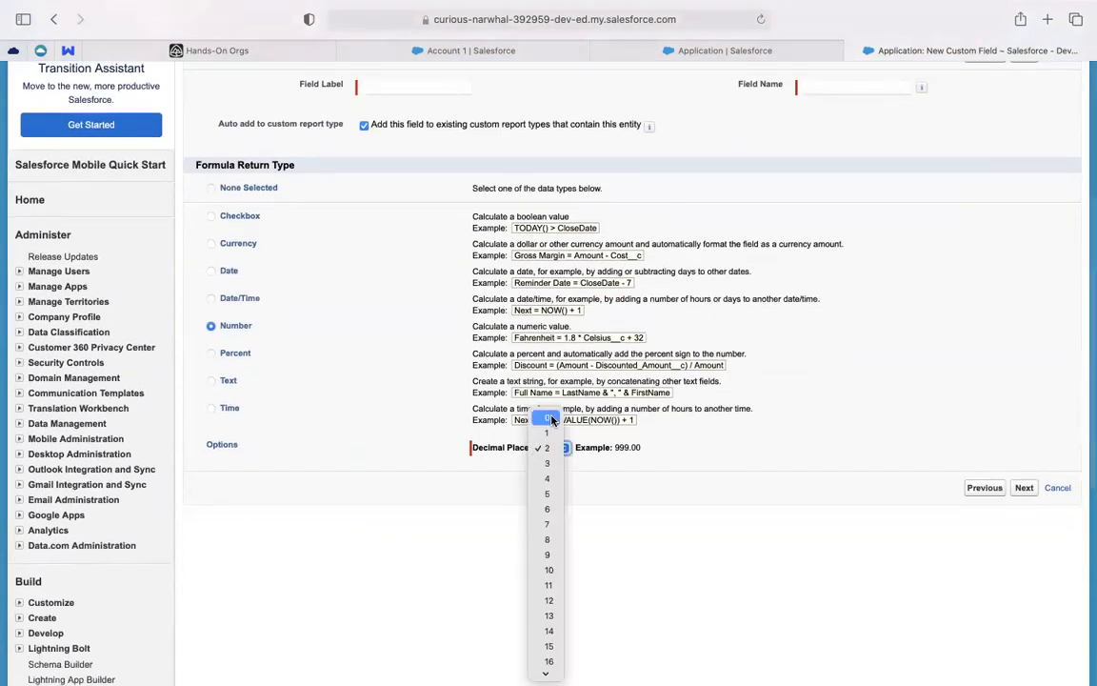
{"action": "left_click", "coordinate": [546, 417]}
Label the new formula field Difference, let its field name fill in and continue to the formula entry page
{"action": "left_click", "coordinate": [1024, 489]}
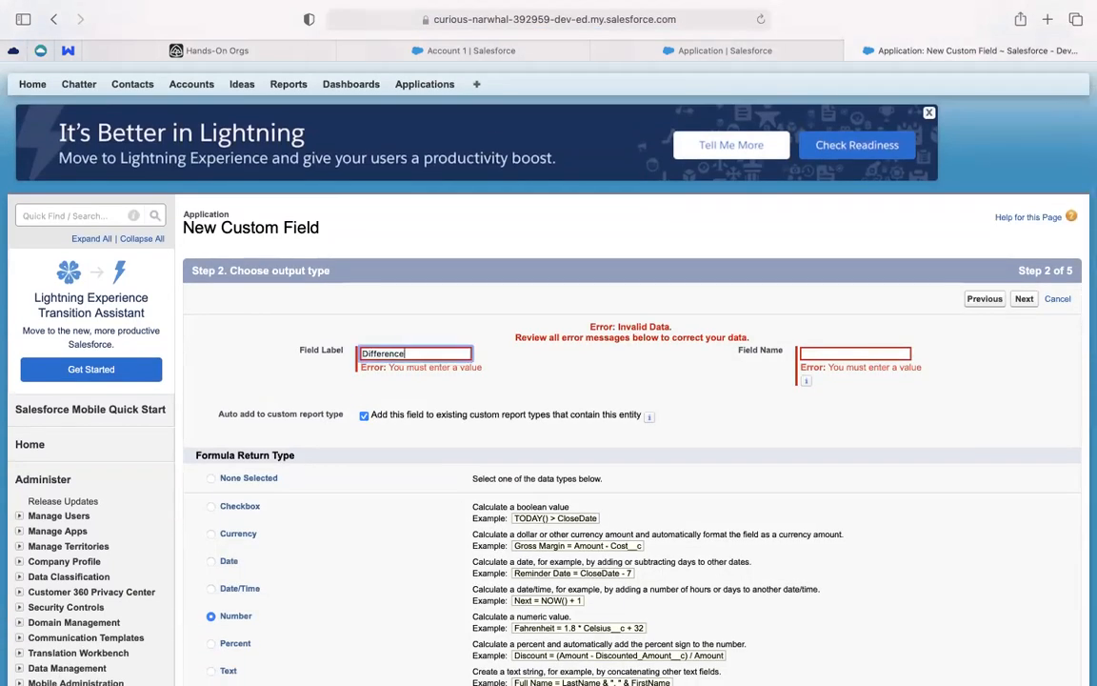
{"action": "left_click", "coordinate": [876, 353]}
{"action": "left_click", "coordinate": [1021, 301]}
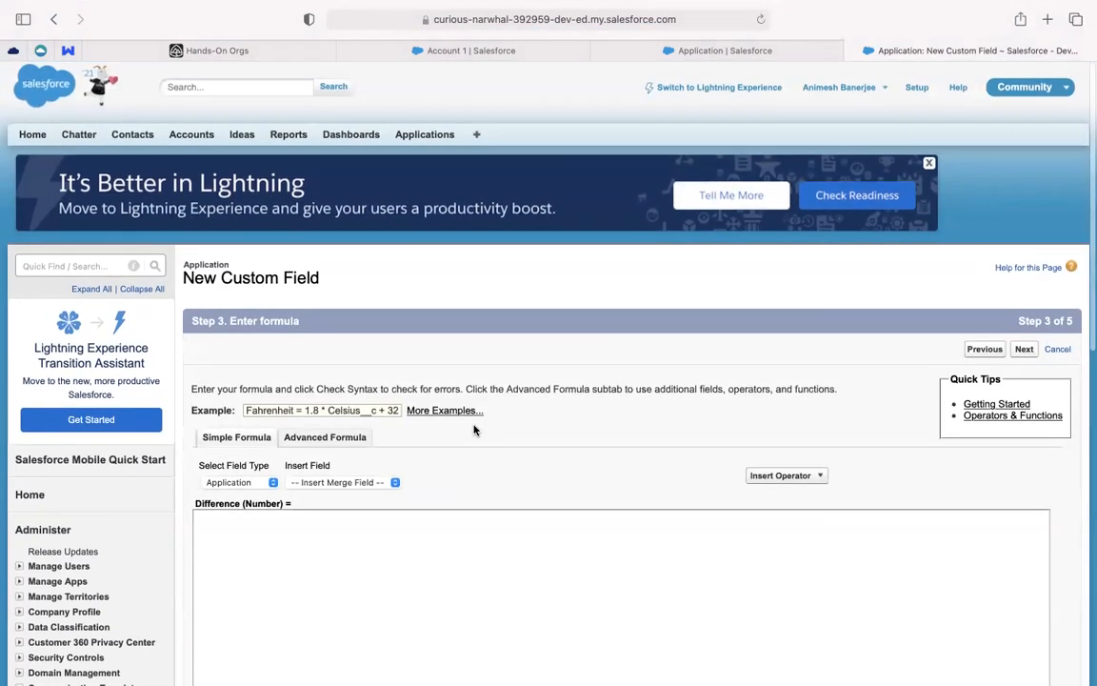
Switch the Difference field to the advanced formula editor and insert the parent Account's Total App Amount field
{"action": "left_click", "coordinate": [268, 492]}
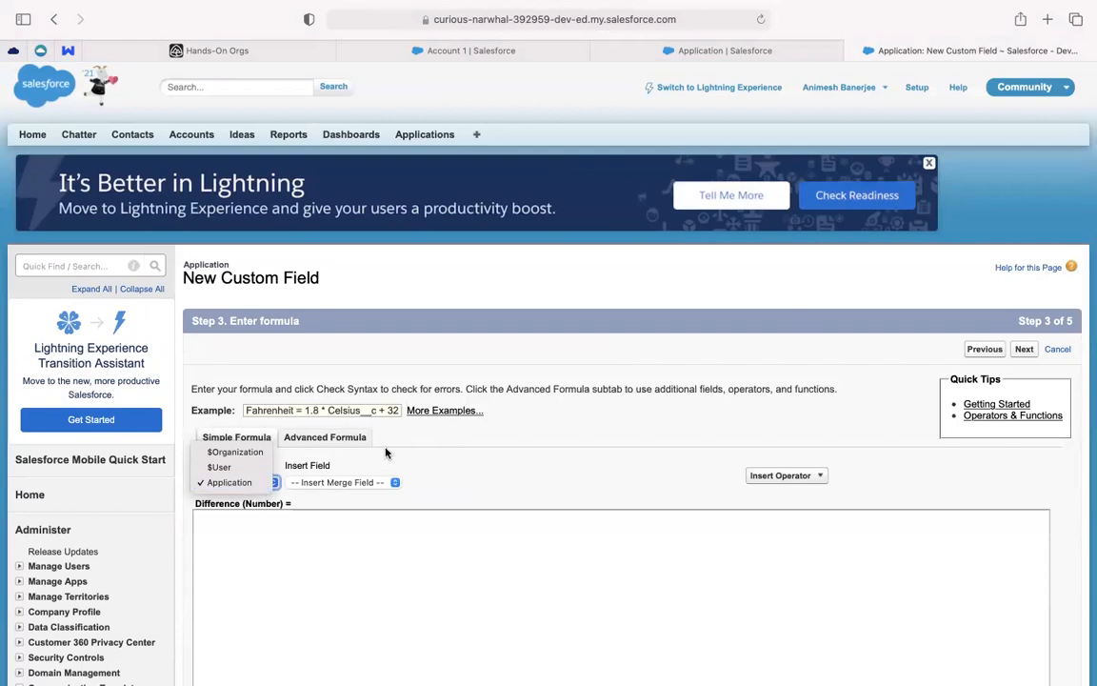
{"action": "left_click", "coordinate": [264, 482]}
{"action": "left_click", "coordinate": [302, 439]}
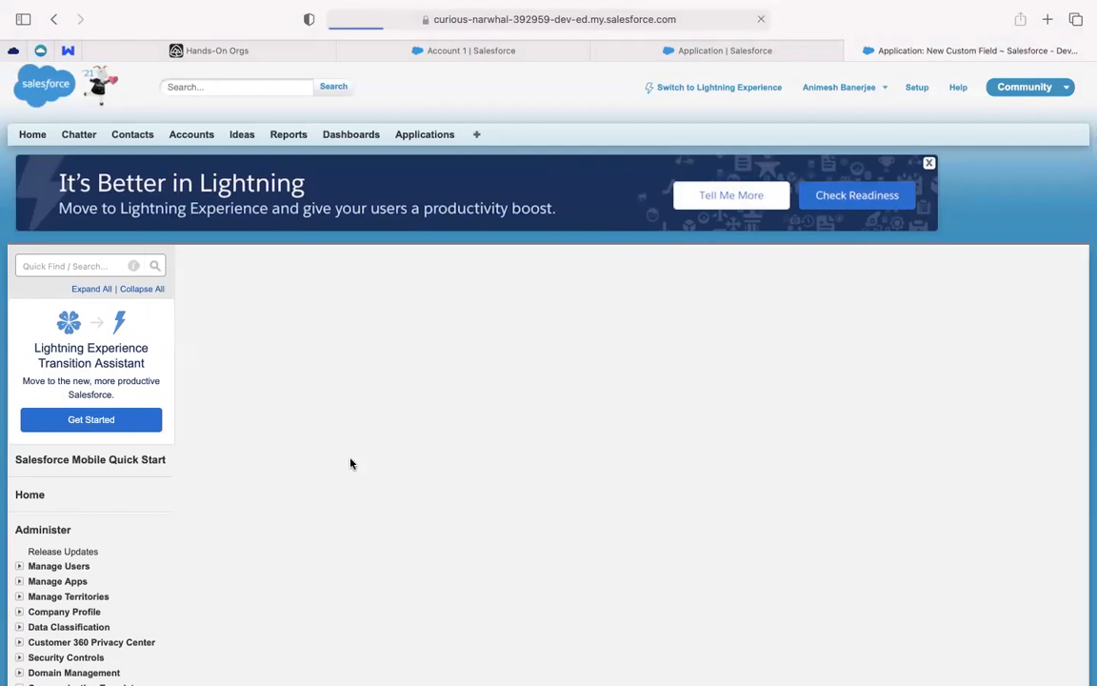
{"action": "left_click", "coordinate": [221, 466]}
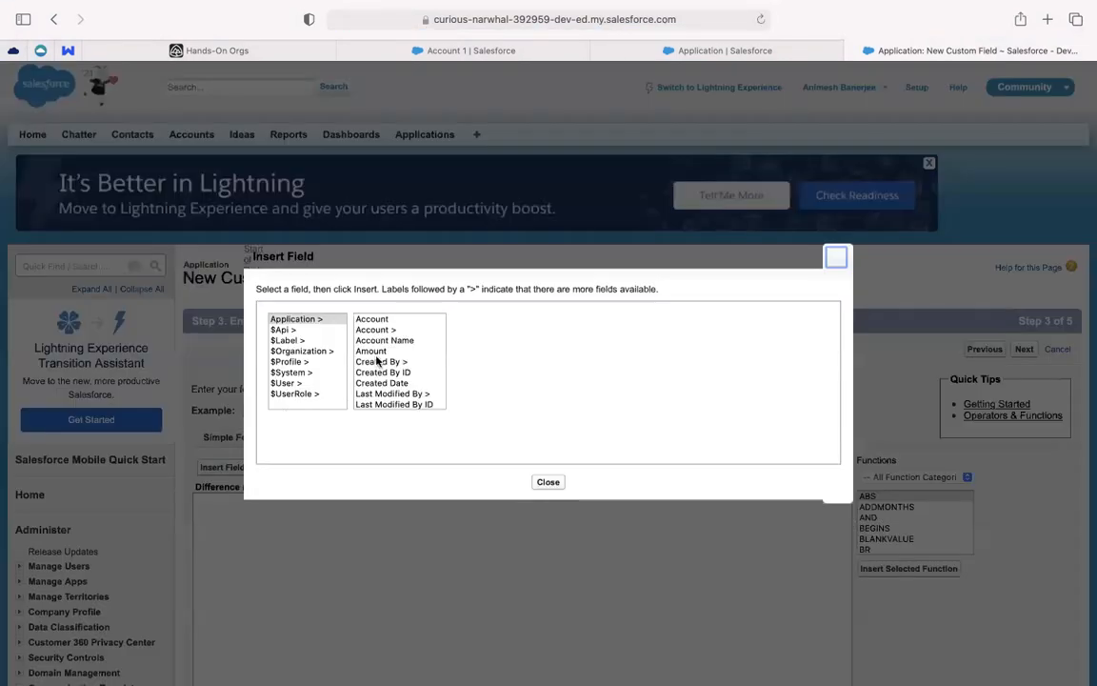
{"action": "left_click", "coordinate": [387, 329]}
{"action": "scroll", "coordinate": [502, 357], "scroll_direction": "down", "scroll_amount": 10}
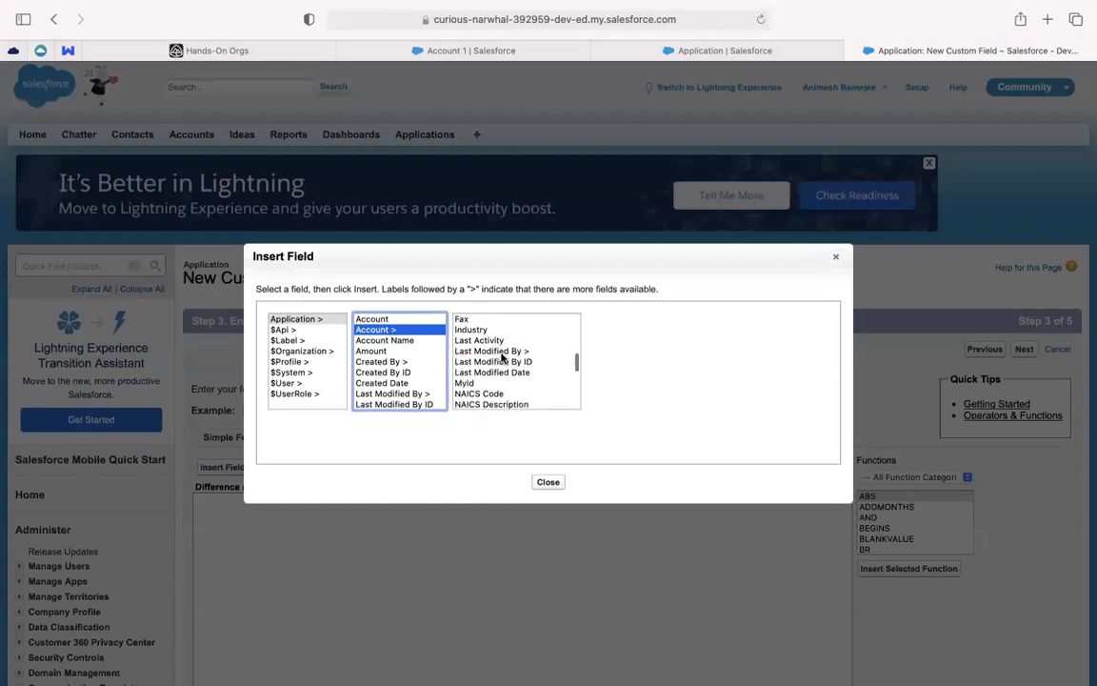
{"action": "scroll", "coordinate": [502, 357], "scroll_direction": "down", "scroll_amount": 5}
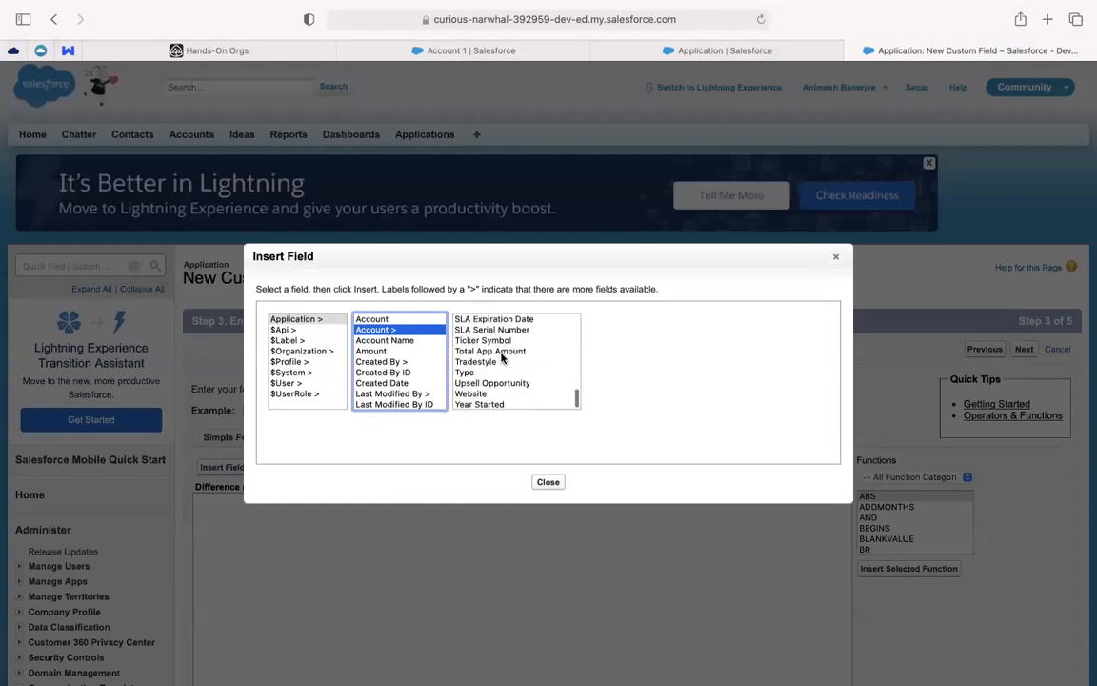
{"action": "left_click", "coordinate": [502, 352]}
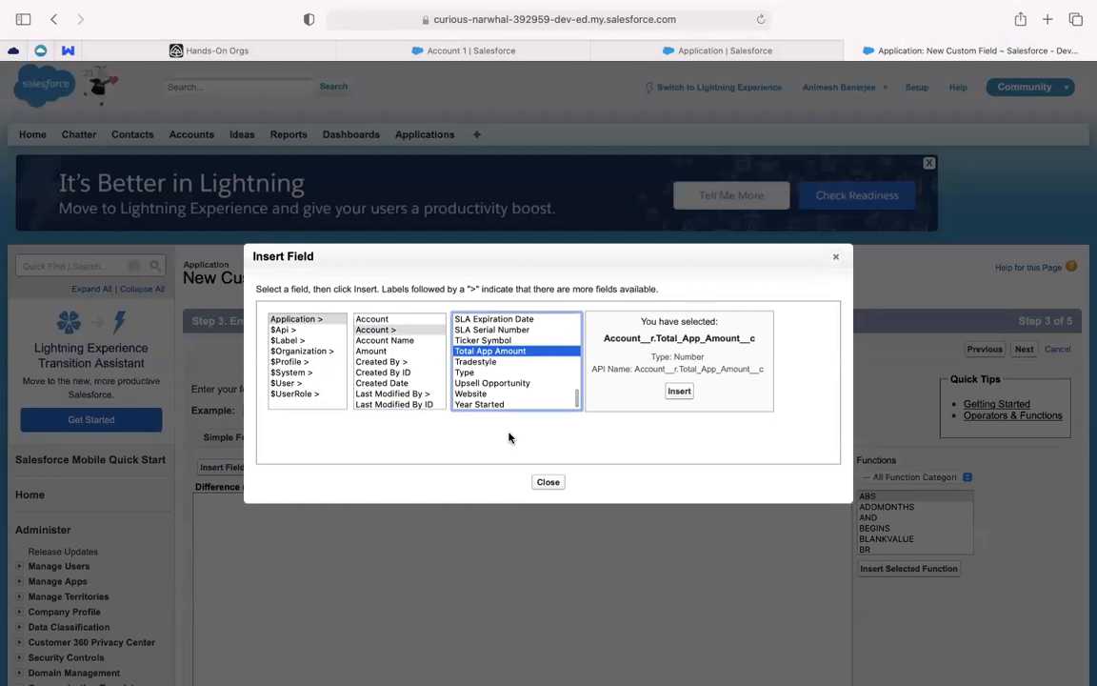
{"action": "left_click", "coordinate": [682, 394]}
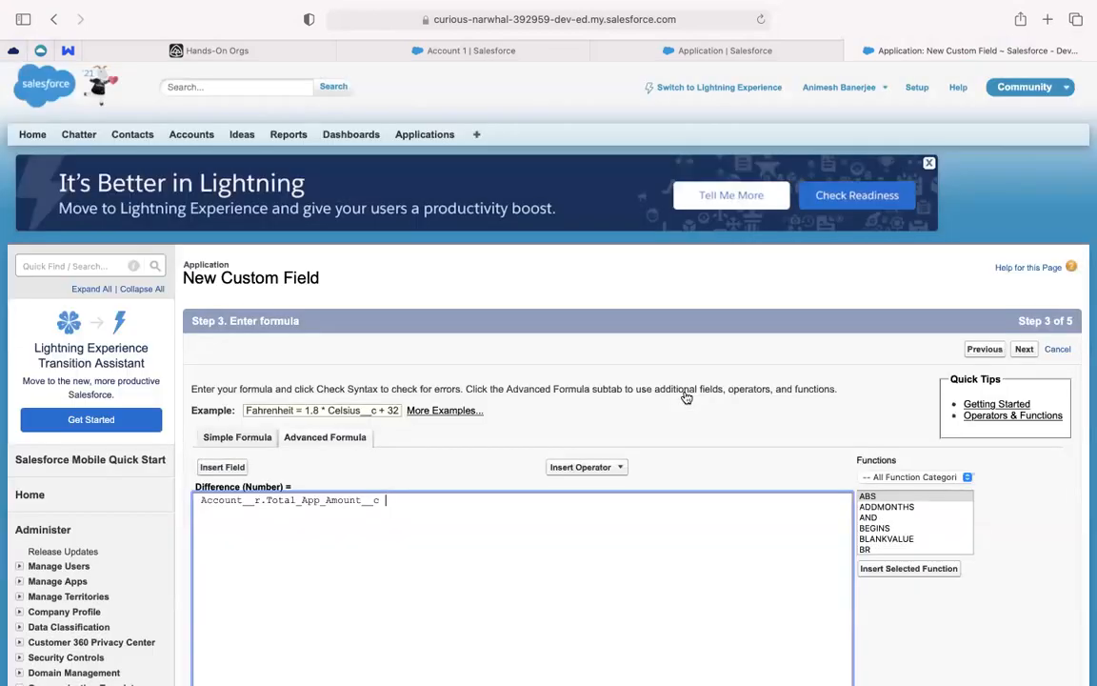
Examine the Account__r relationship part and the Total_App_Amount__c field part of the formula's merge field
{"action": "left_click_drag", "start_coordinate": [364, 502], "coordinate": [385, 502]}
{"action": "left_click", "coordinate": [380, 502]}
{"action": "left_click_drag", "start_coordinate": [199, 502], "coordinate": [257, 501]}
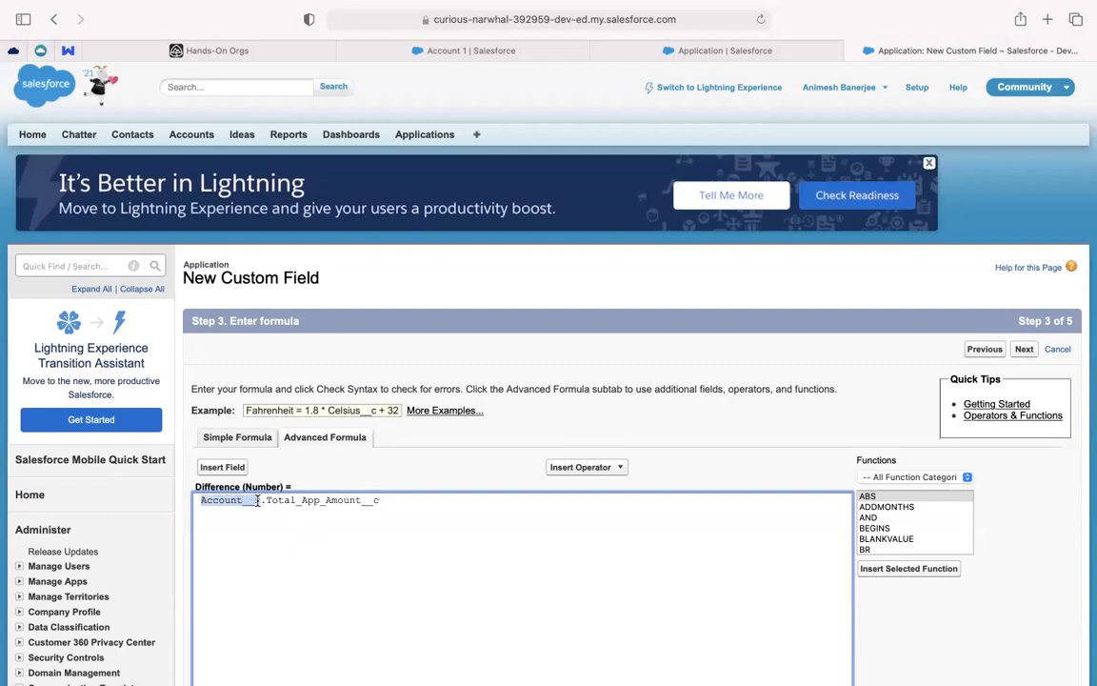
{"action": "left_click", "coordinate": [265, 518]}
{"action": "left_click_drag", "start_coordinate": [380, 501], "coordinate": [239, 502]}
{"action": "left_click", "coordinate": [220, 502]}
{"action": "left_click_drag", "start_coordinate": [244, 502], "coordinate": [257, 504]}
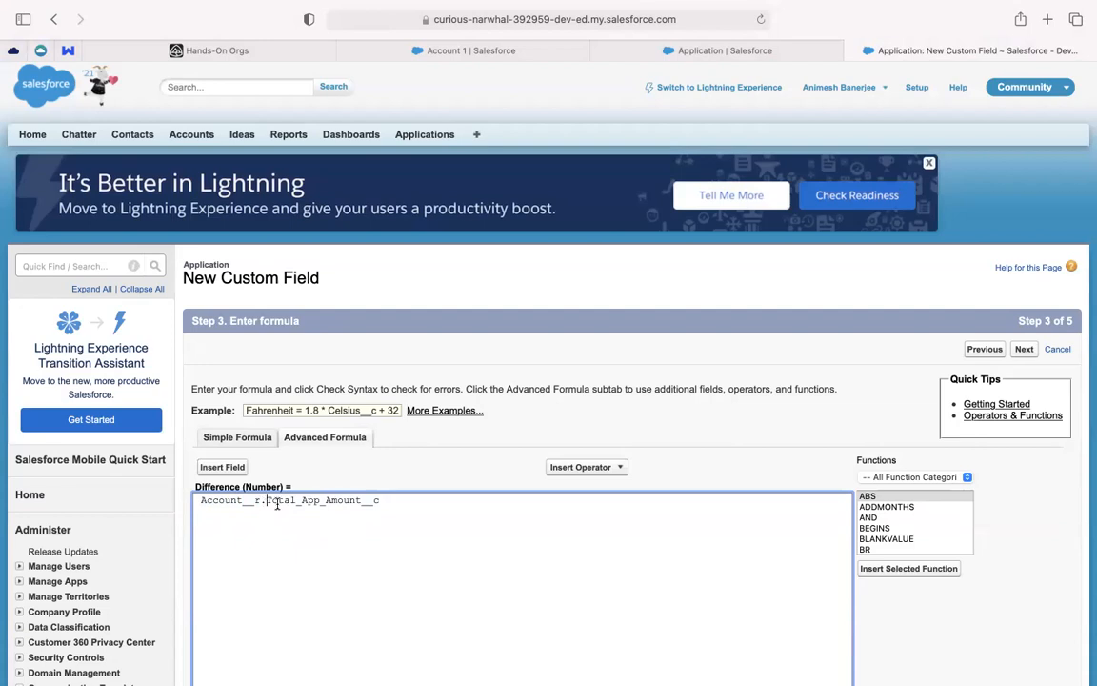
{"action": "double_click", "coordinate": [269, 501]}
Append a minus sign and the Application's Amount field to the Difference formula
{"action": "left_click", "coordinate": [402, 500]}
{"action": "left_click", "coordinate": [222, 466]}
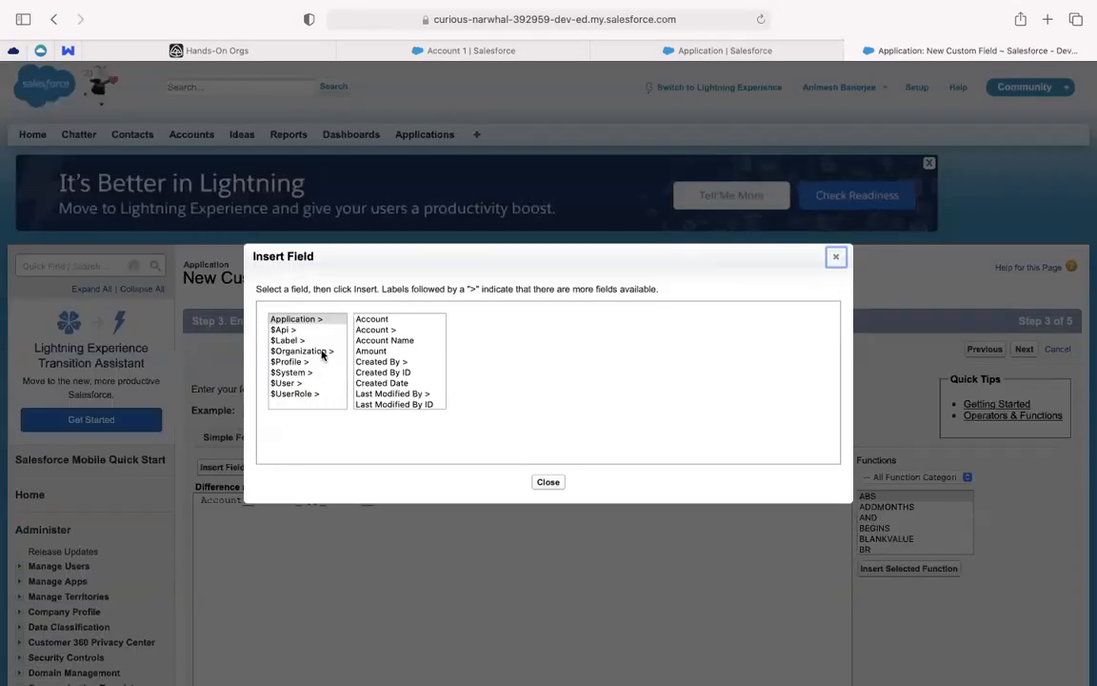
{"action": "scroll", "coordinate": [384, 365], "scroll_direction": "down", "scroll_amount": 1}
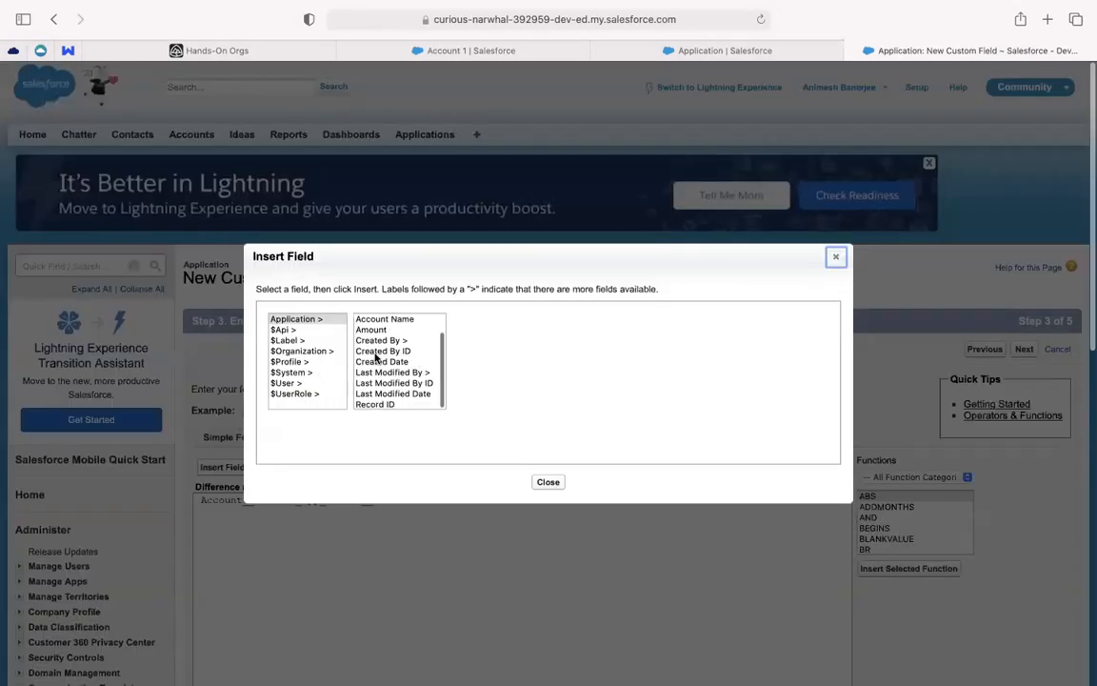
{"action": "left_click", "coordinate": [372, 329]}
{"action": "left_click", "coordinate": [502, 392]}
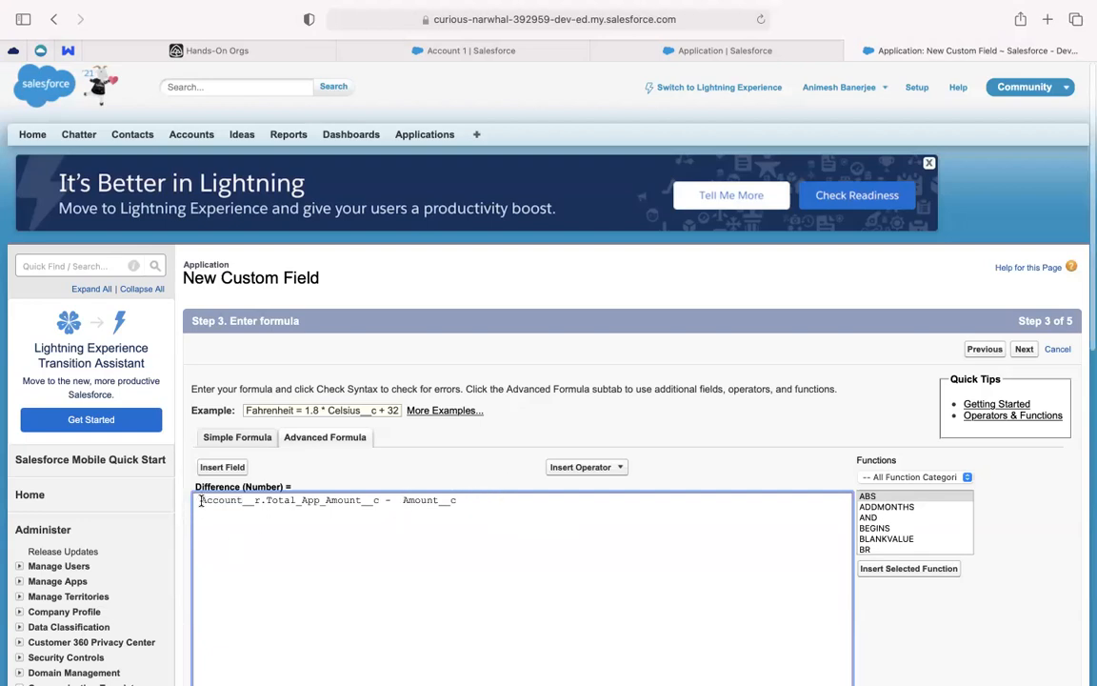
Replace the hand-entered minus sign between Account__r.Total_App_Amount__c and Amount__c with the inserted Subtract operator
{"action": "double_click", "coordinate": [283, 503]}
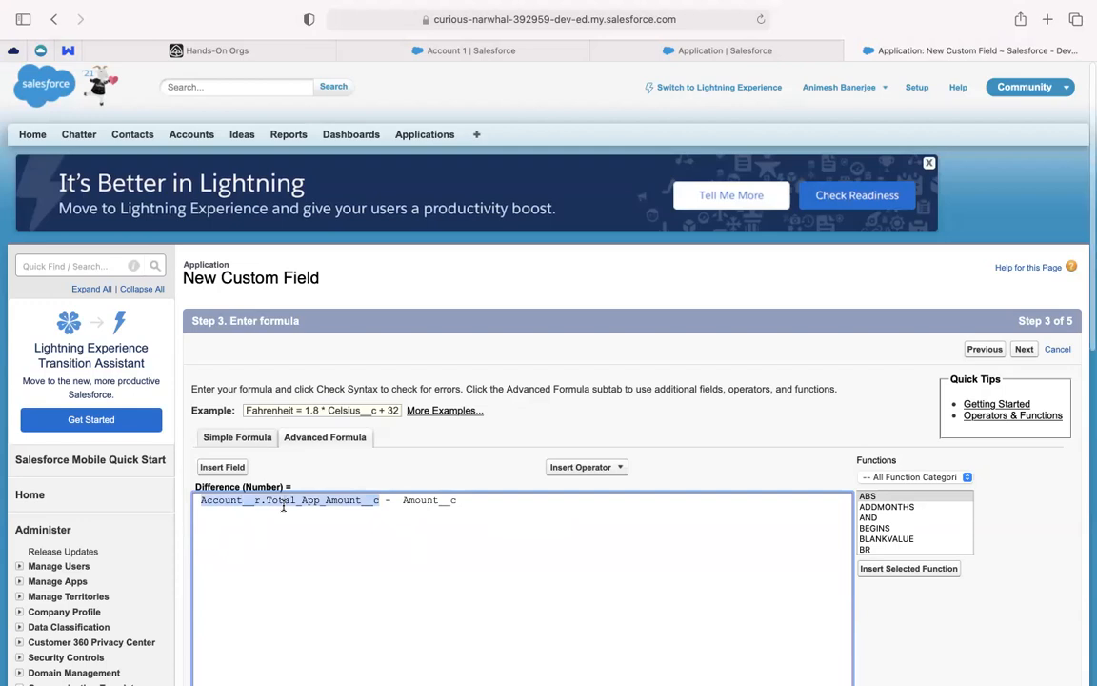
{"action": "double_click", "coordinate": [419, 503]}
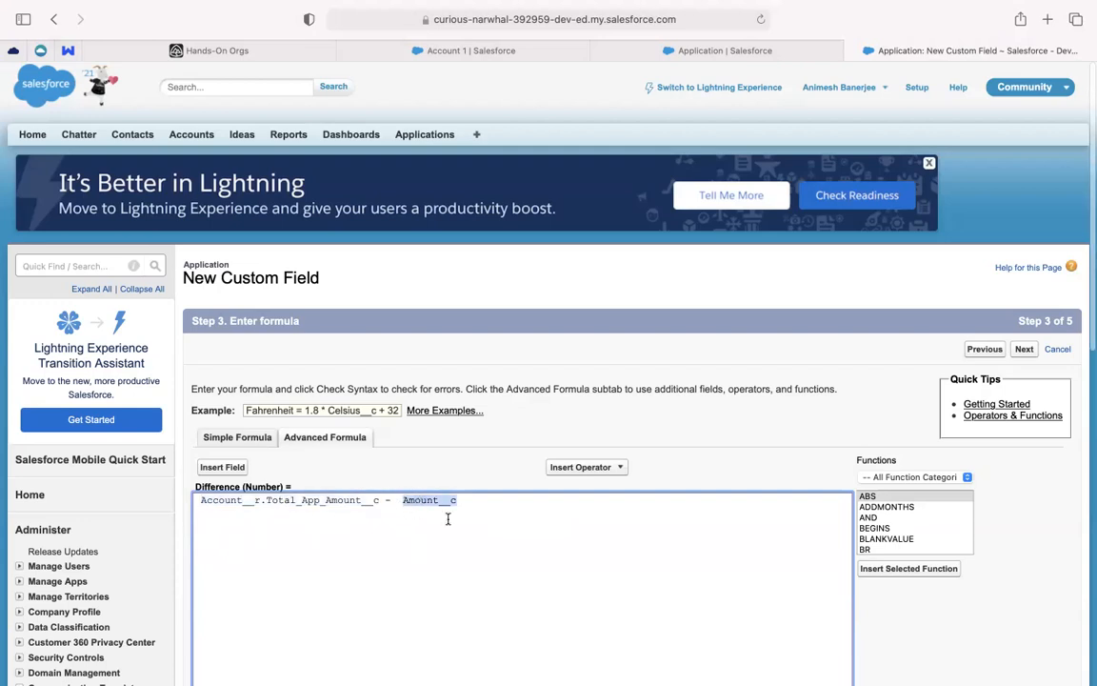
{"action": "left_click", "coordinate": [385, 501]}
{"action": "key", "text": "Delete"}
{"action": "left_click", "coordinate": [583, 468]}
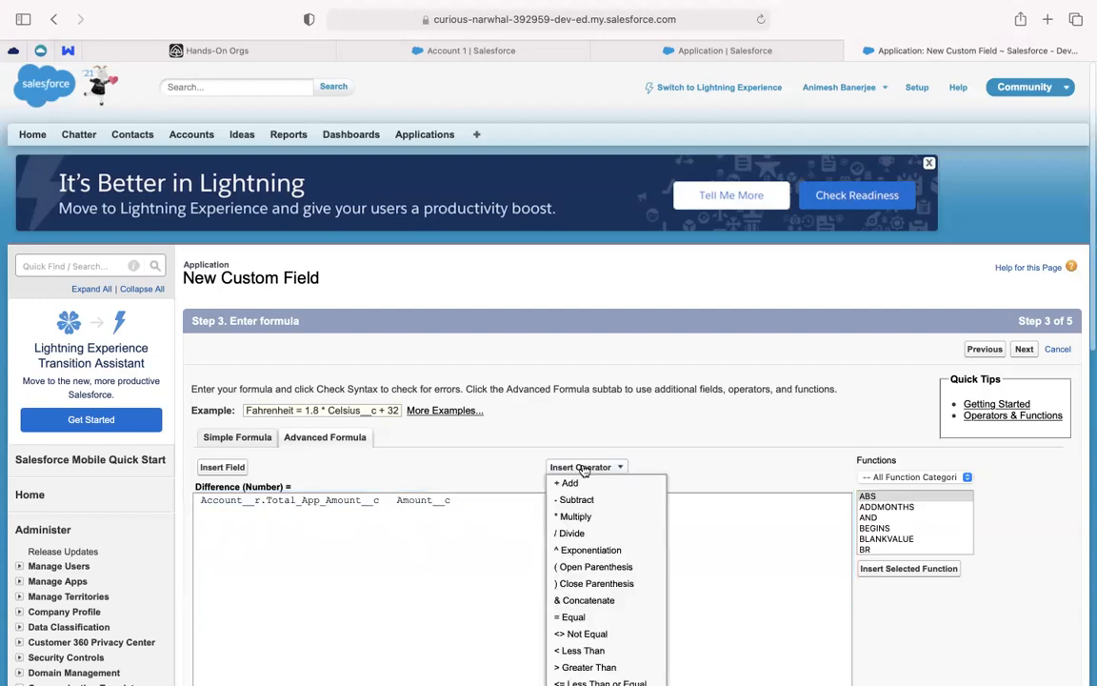
{"action": "left_click", "coordinate": [568, 499]}
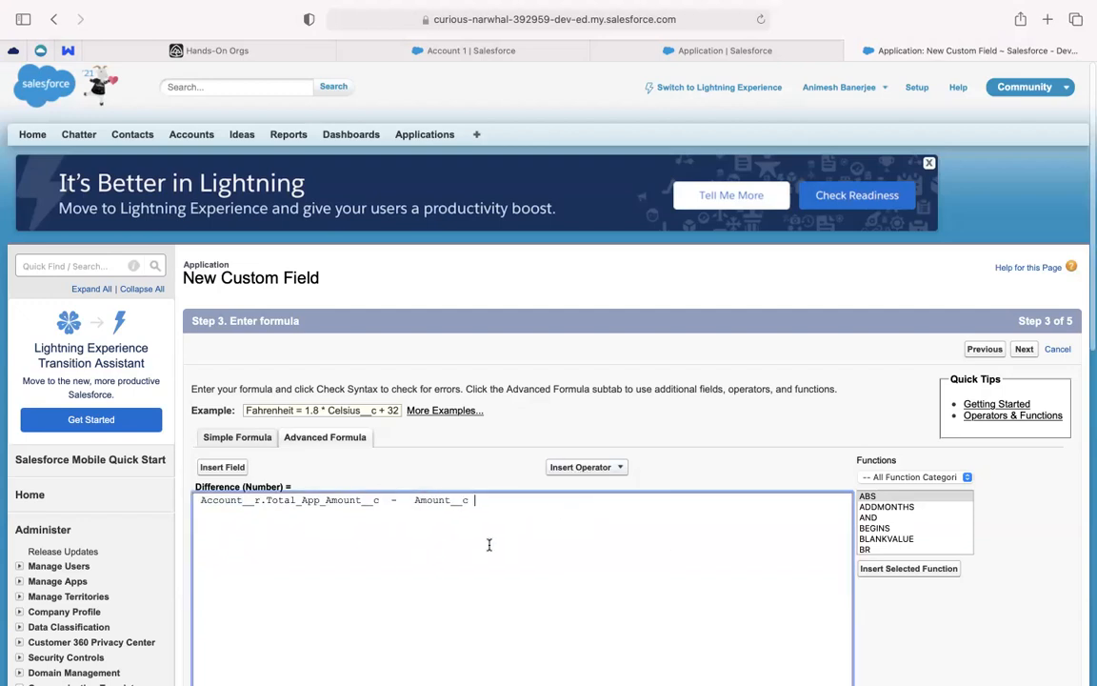
Check the Difference formula's syntax and continue to the field-level security settings
{"action": "scroll", "coordinate": [488, 544], "scroll_direction": "down", "scroll_amount": 7}
{"action": "left_click", "coordinate": [227, 481]}
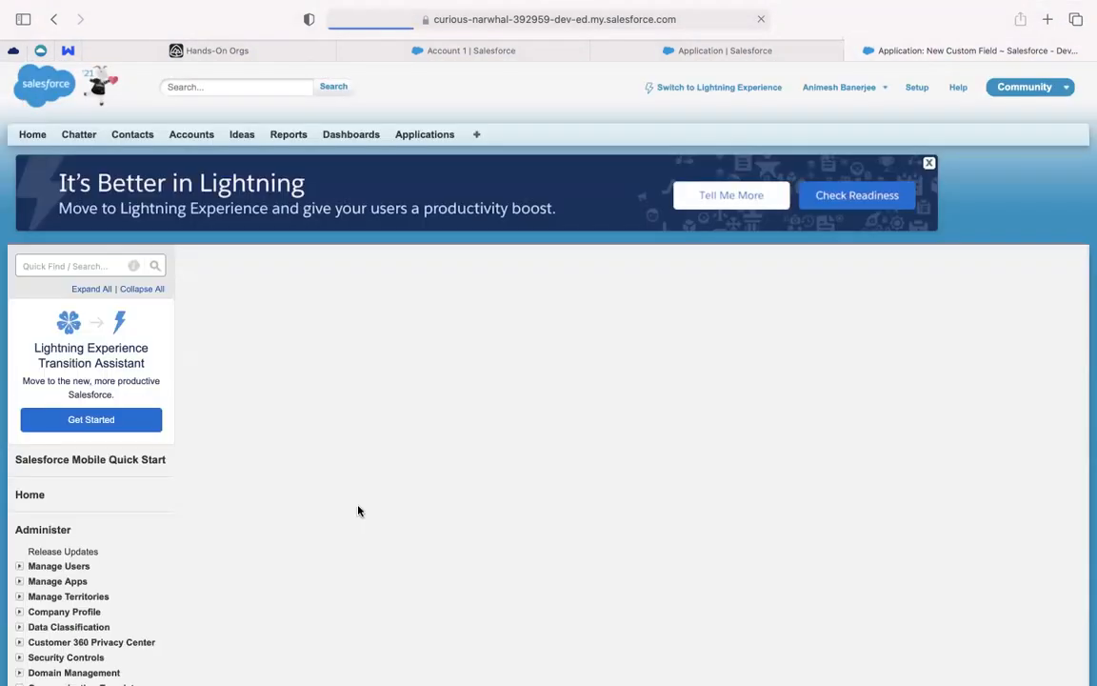
{"action": "scroll", "coordinate": [359, 511], "scroll_direction": "down", "scroll_amount": 7}
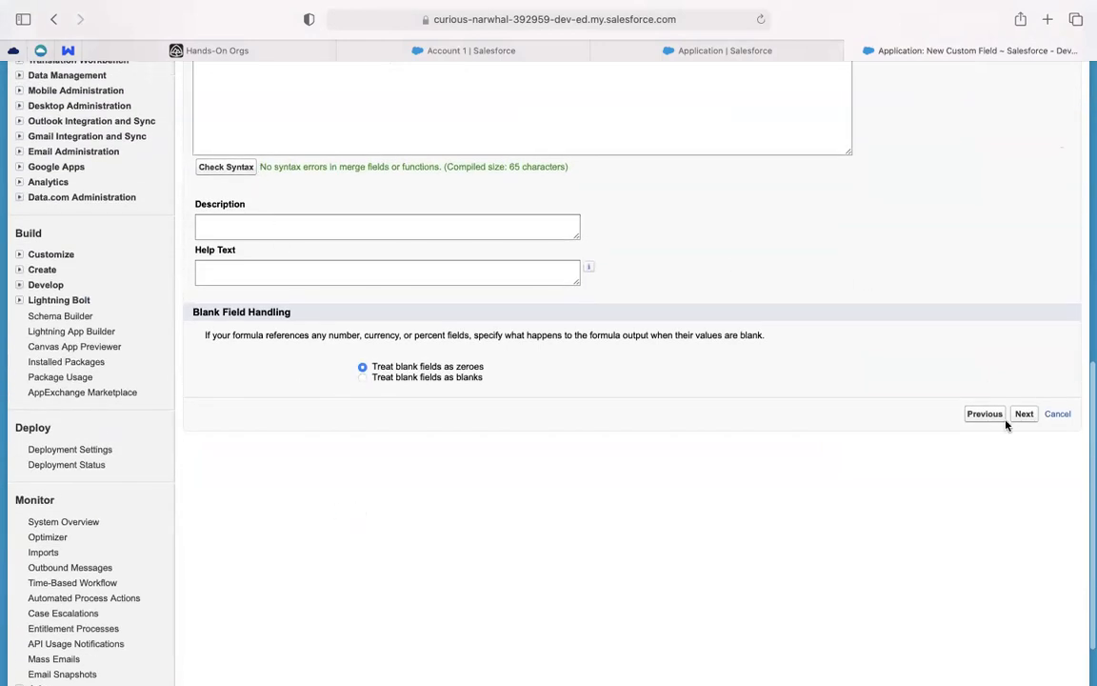
{"action": "left_click", "coordinate": [1025, 415]}
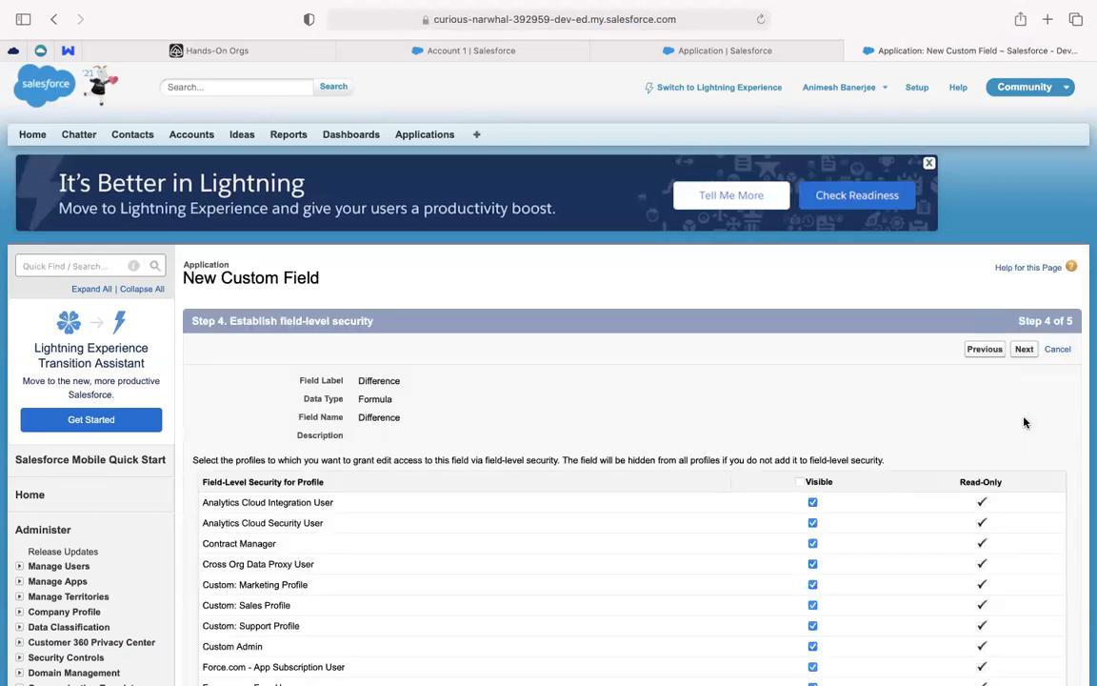
Make the Difference field visible to all profiles and save it on the Application Layout
{"action": "left_click", "coordinate": [800, 481]}
{"action": "left_click", "coordinate": [1023, 349]}
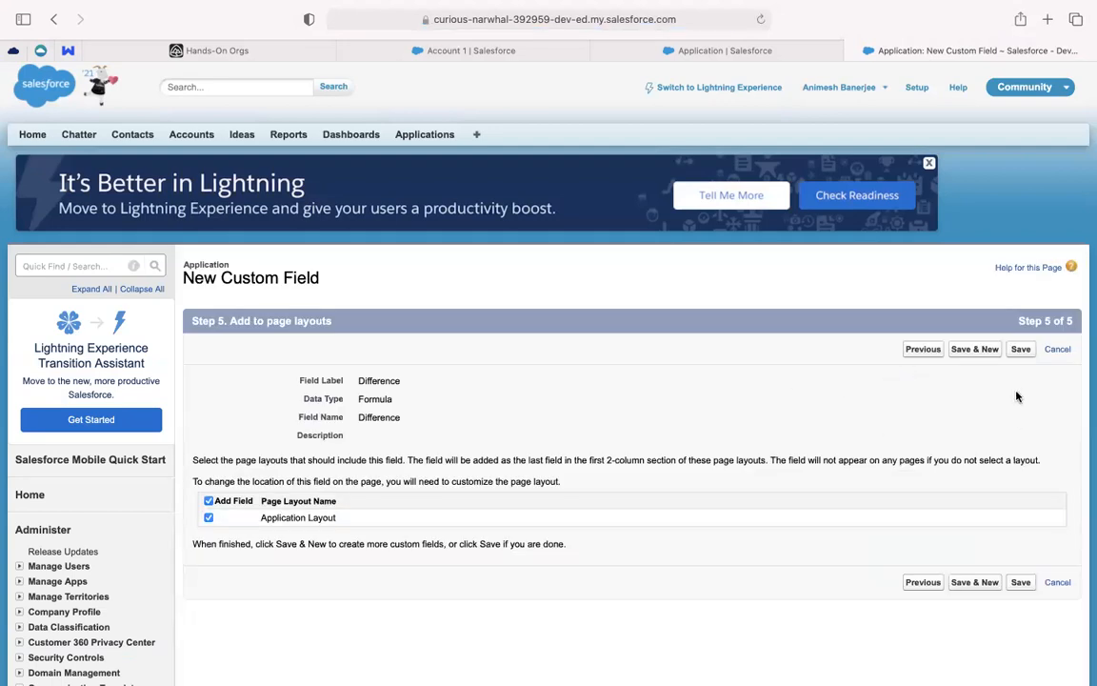
{"action": "left_click", "coordinate": [1020, 350]}
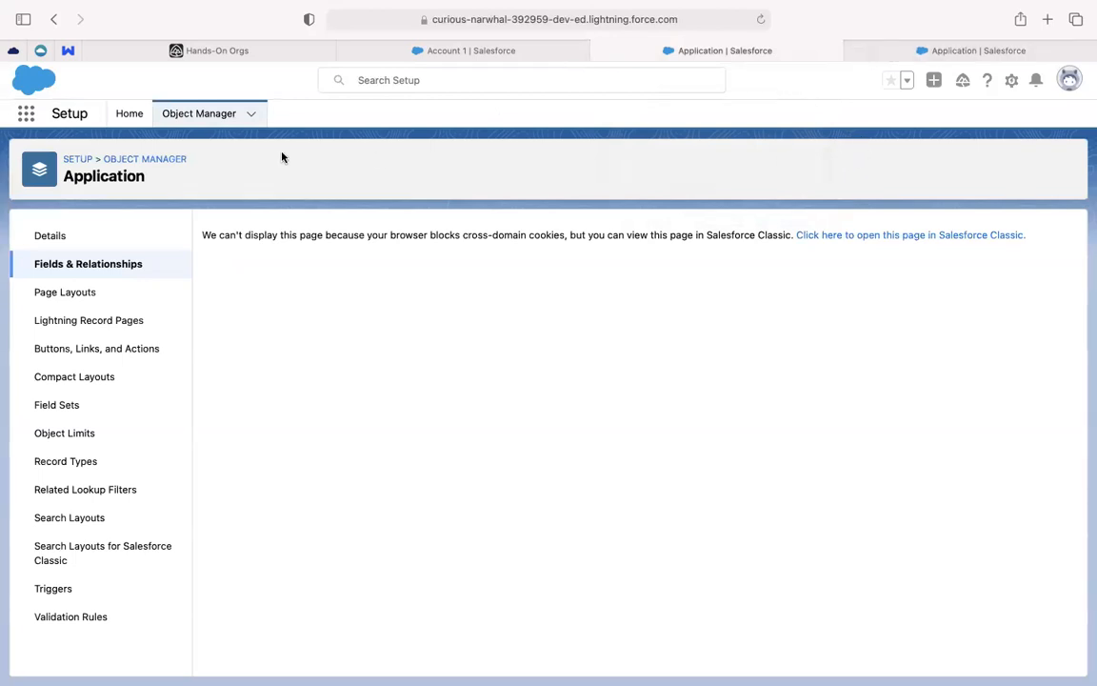
Find Applications by searching the App Launcher for "app" and show the All list view
{"action": "left_click", "coordinate": [866, 57]}
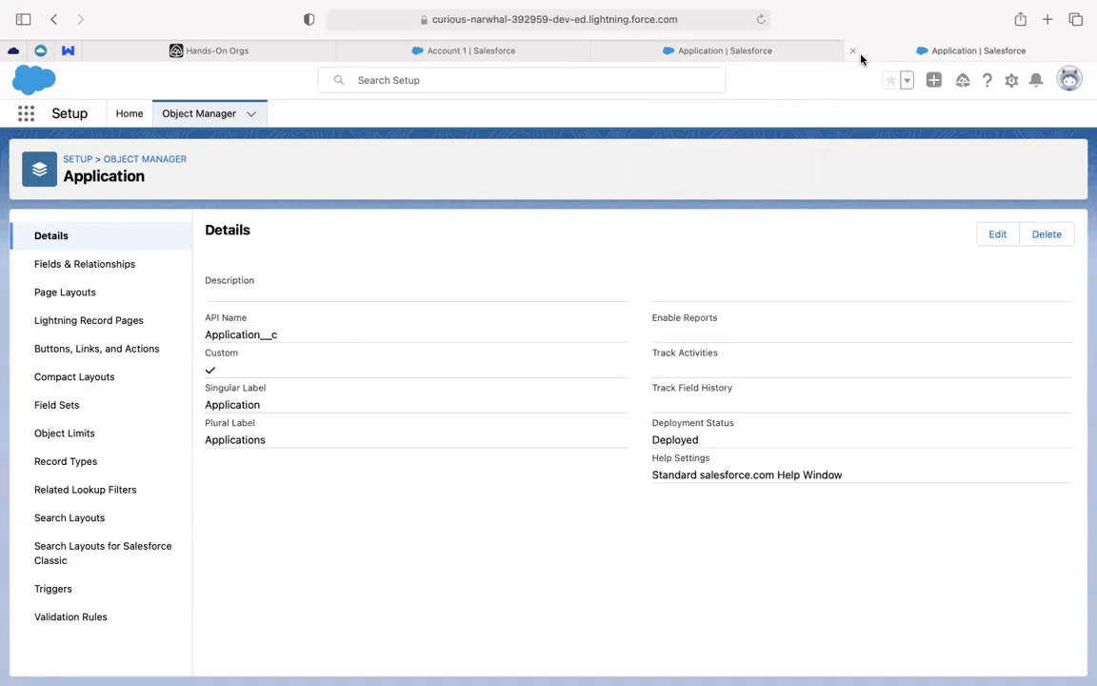
{"action": "left_click", "coordinate": [25, 120]}
{"action": "type", "text": "a"}
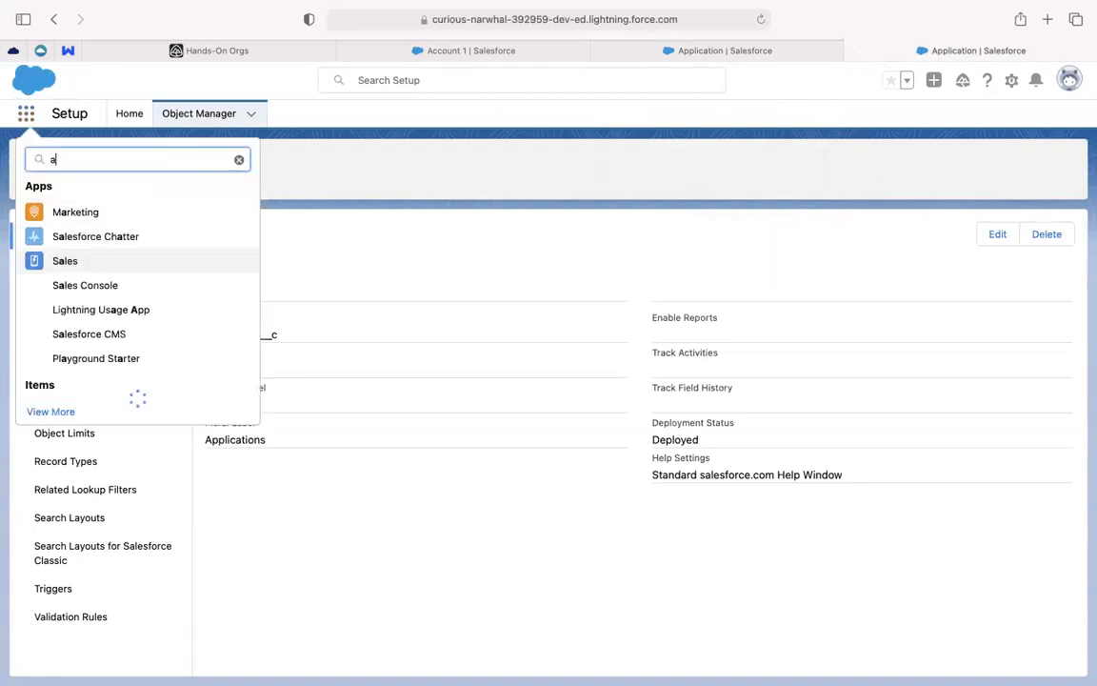
{"action": "type", "text": "pp"}
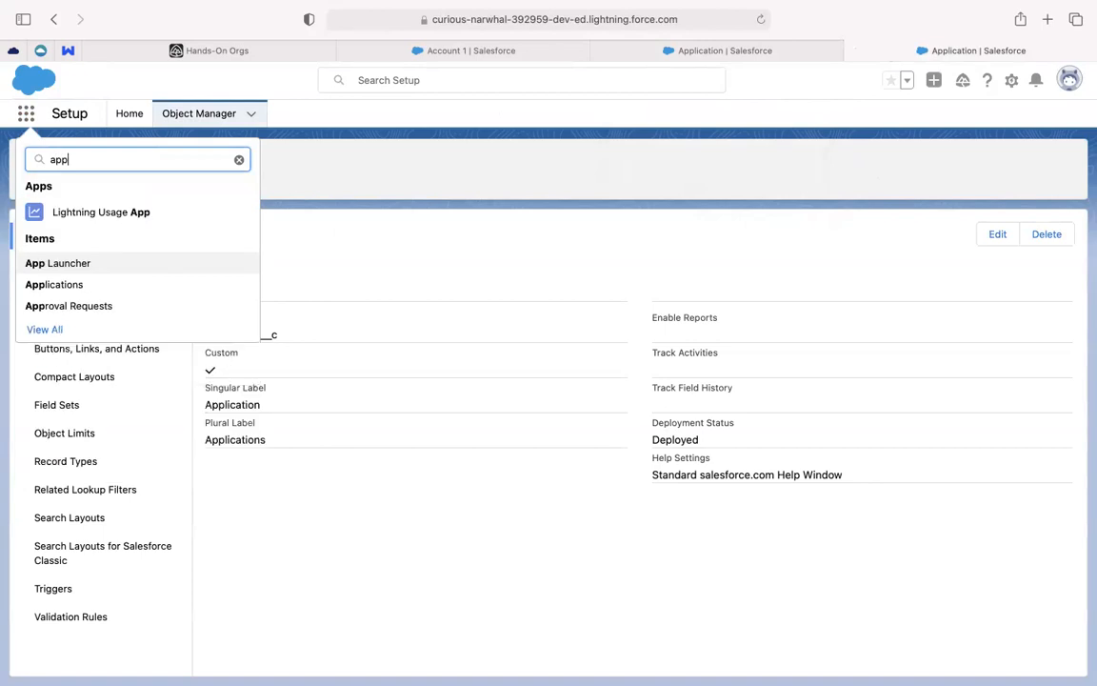
{"action": "left_click", "coordinate": [74, 287]}
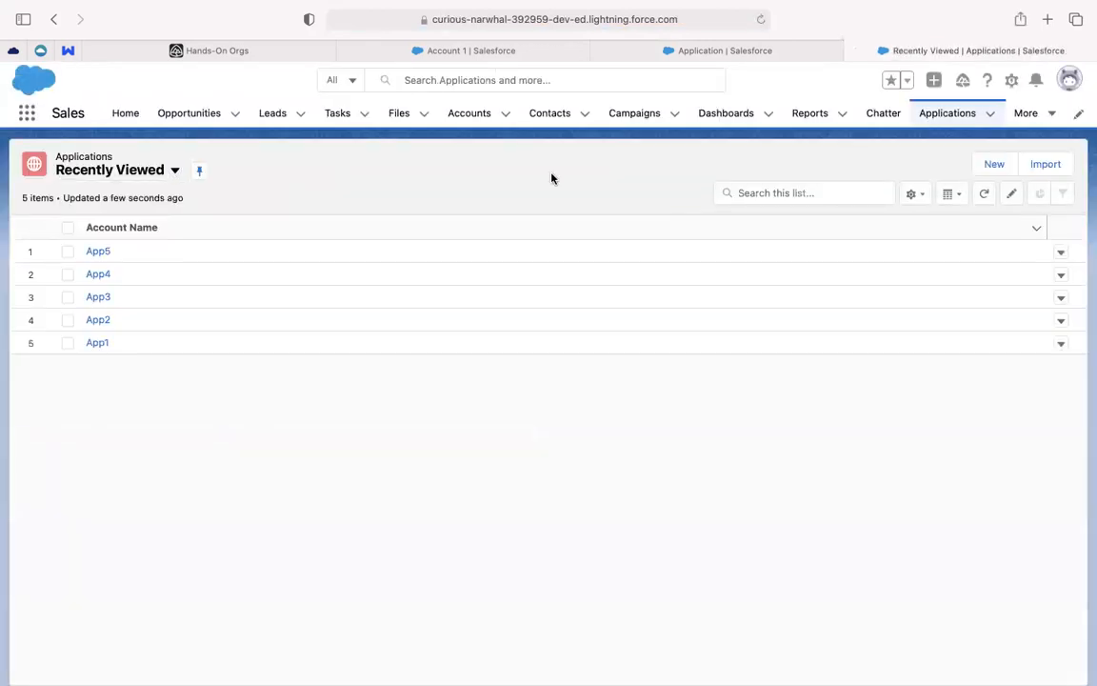
{"action": "left_click", "coordinate": [169, 176]}
{"action": "left_click", "coordinate": [136, 223]}
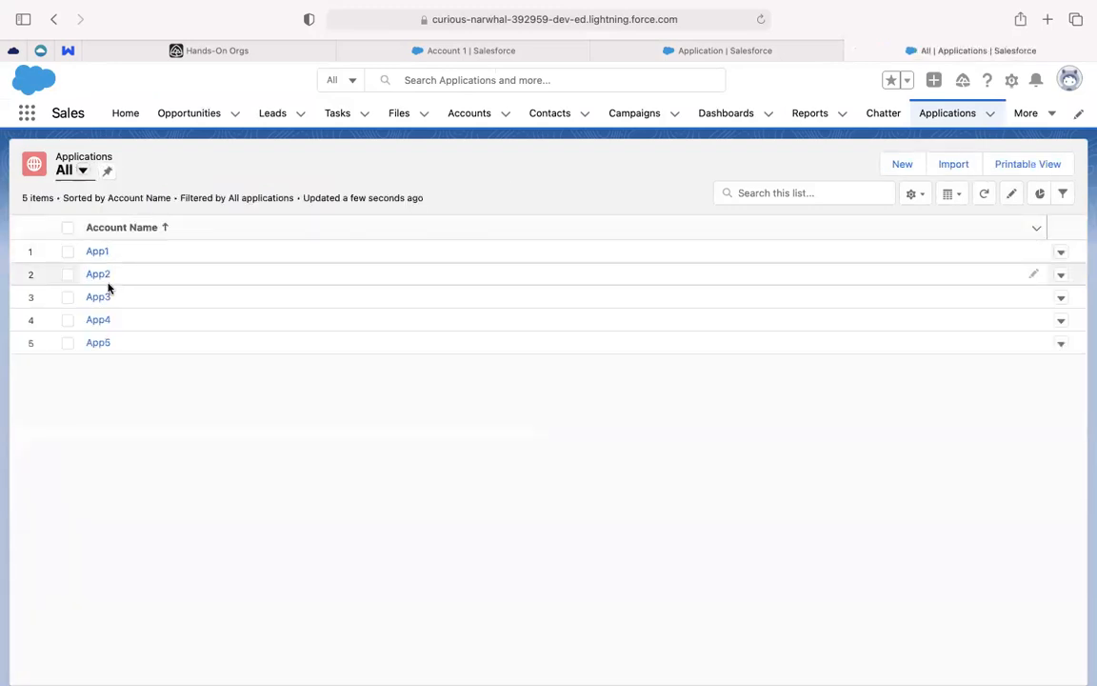
Check the Amount and Difference values on the App1, App2 and App3 application records
{"action": "left_click", "coordinate": [97, 253]}
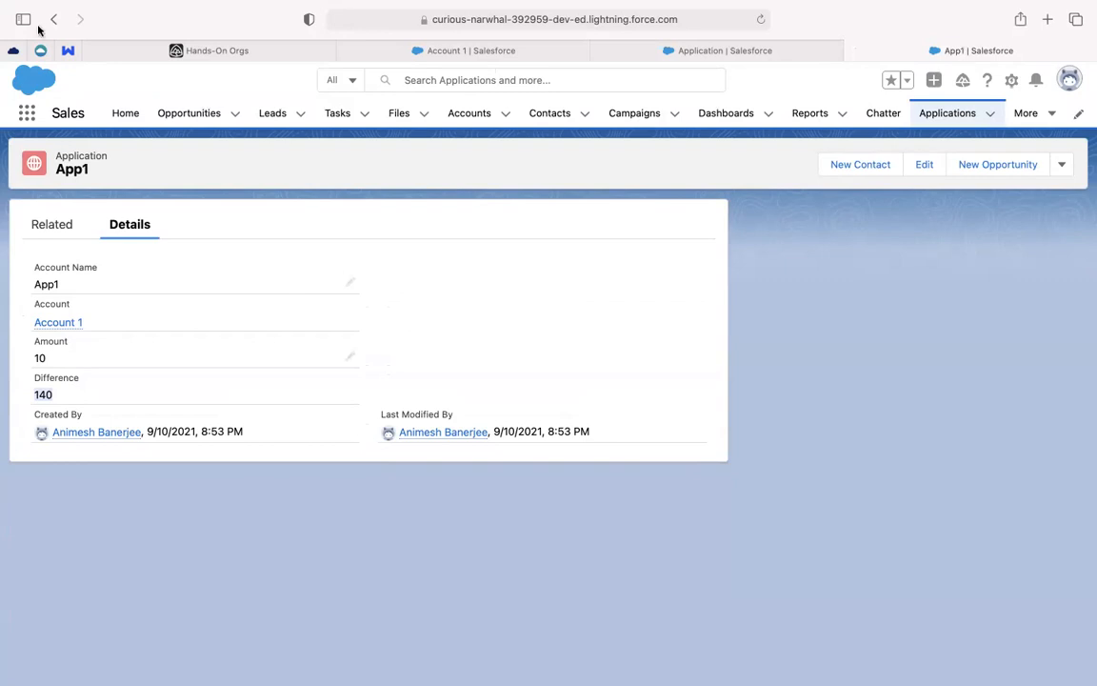
{"action": "left_click", "coordinate": [52, 21]}
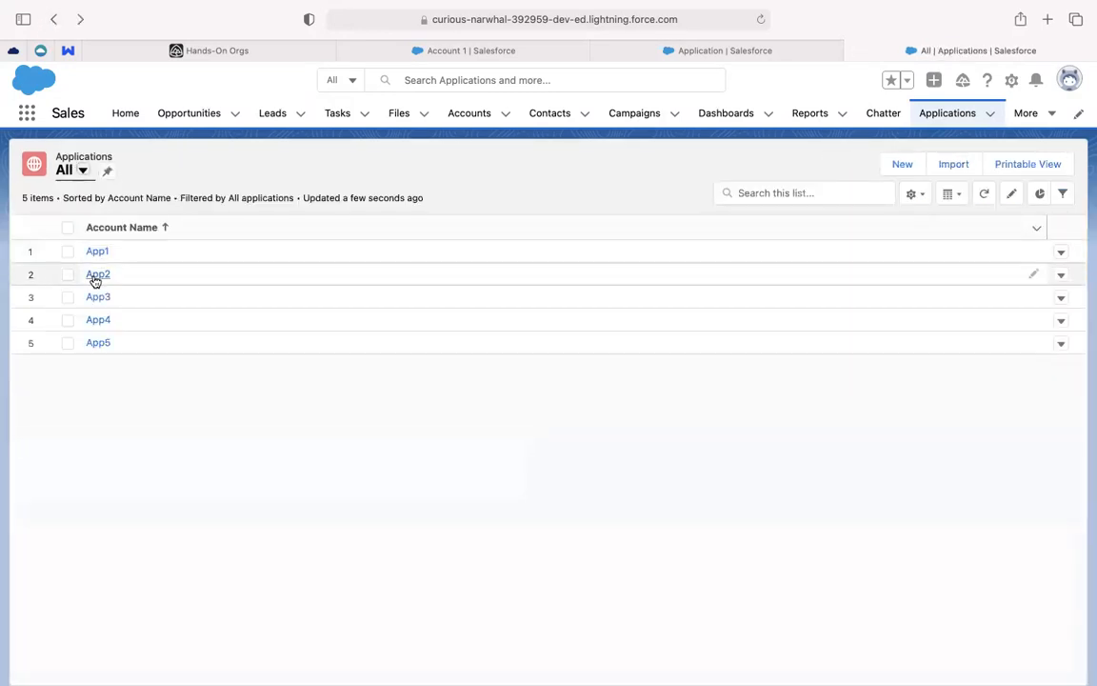
{"action": "left_click", "coordinate": [95, 275]}
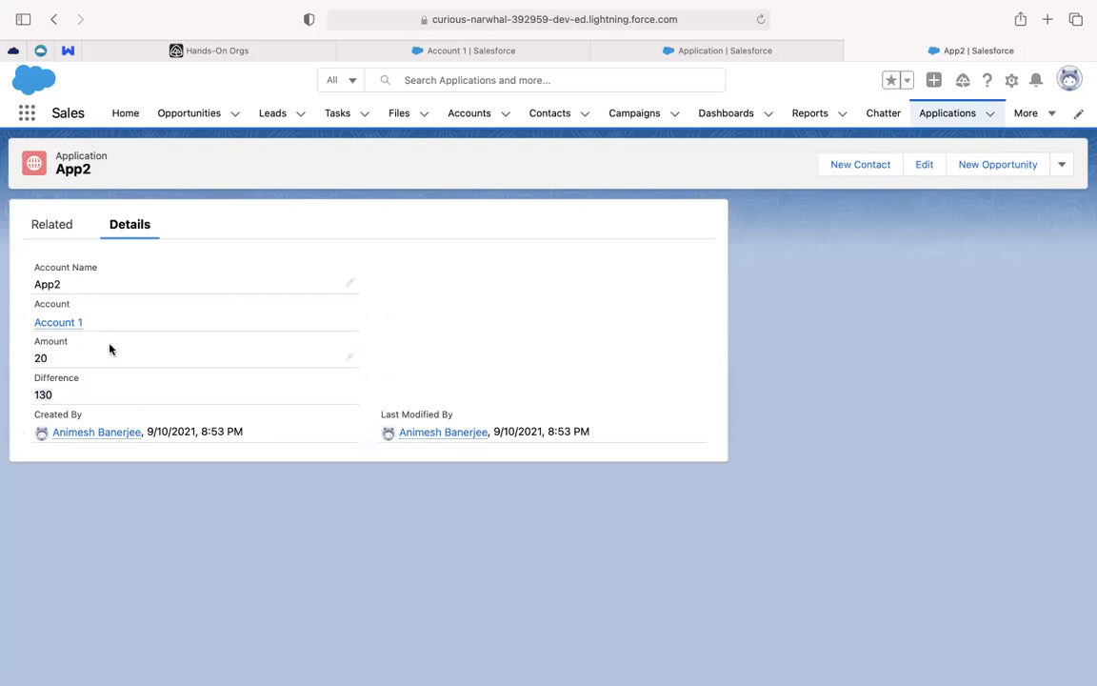
{"action": "left_click", "coordinate": [53, 20]}
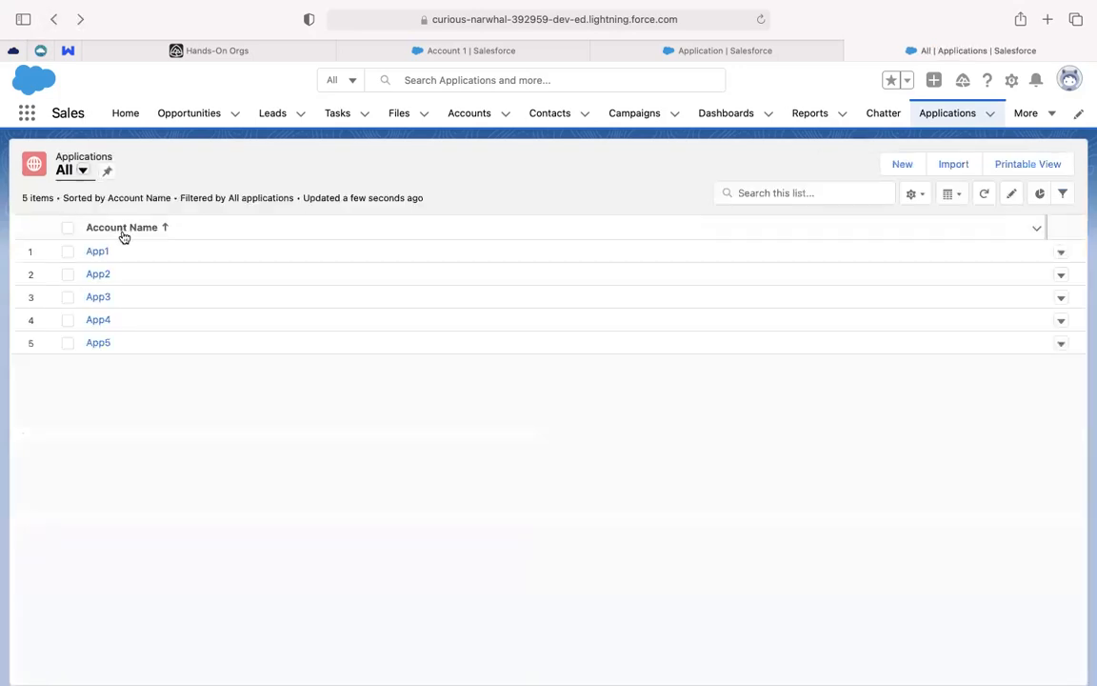
{"action": "left_click", "coordinate": [98, 297]}
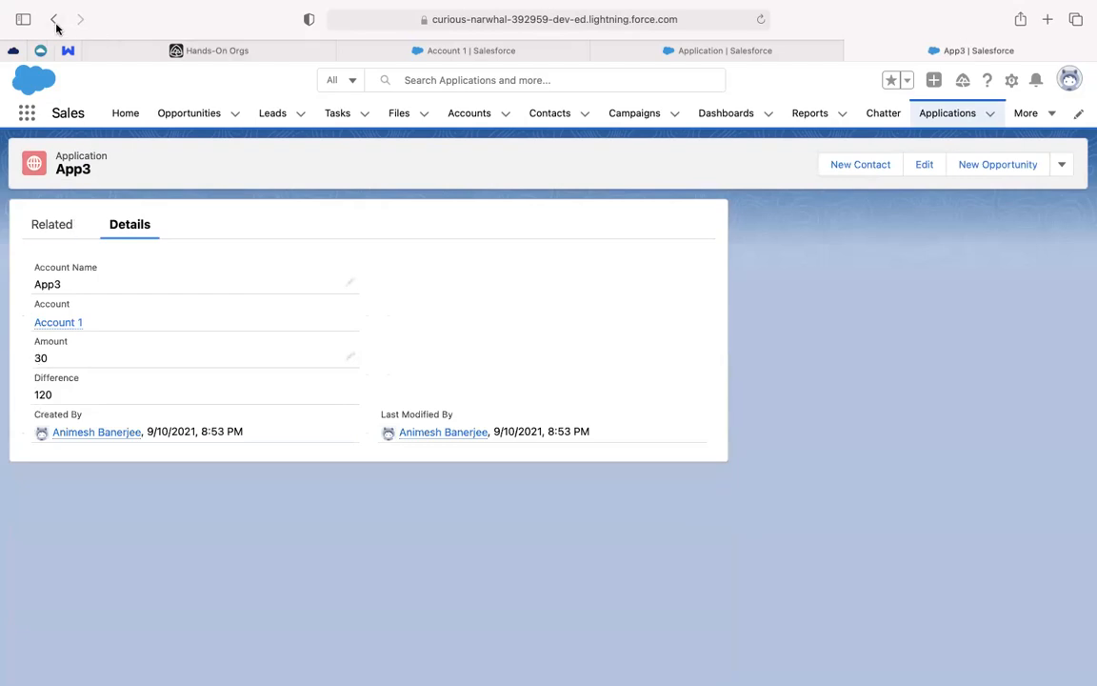
{"action": "left_click", "coordinate": [56, 21]}
Set the App5 record's Amount to 60, save it and reload the record page
{"action": "left_click", "coordinate": [101, 340]}
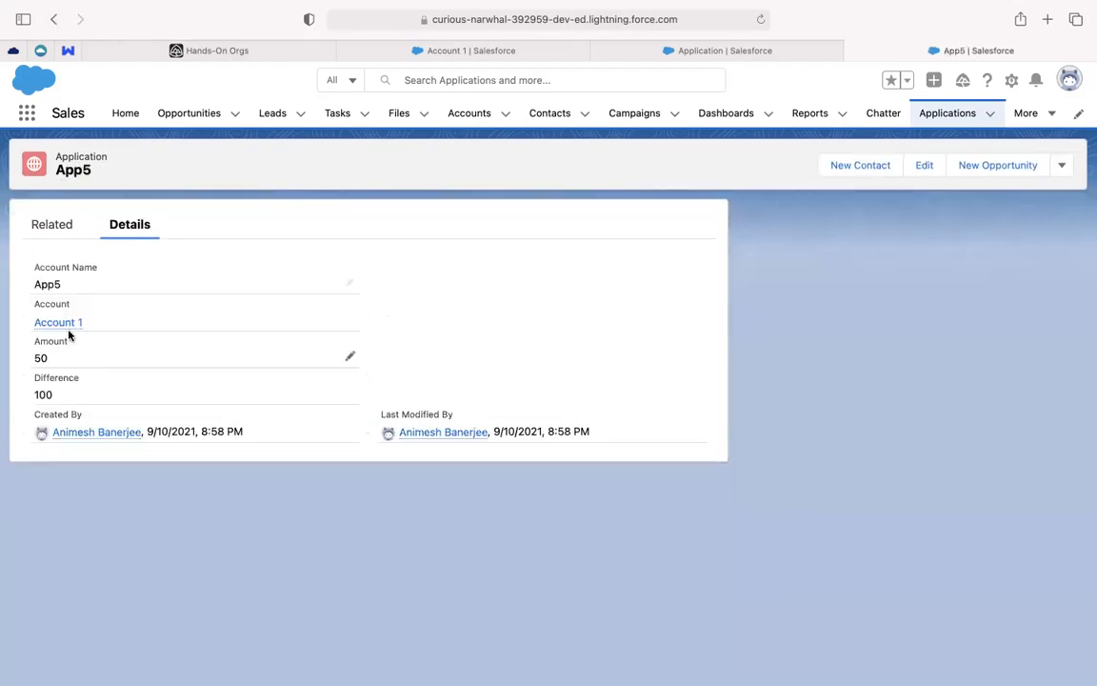
{"action": "double_click", "coordinate": [42, 356]}
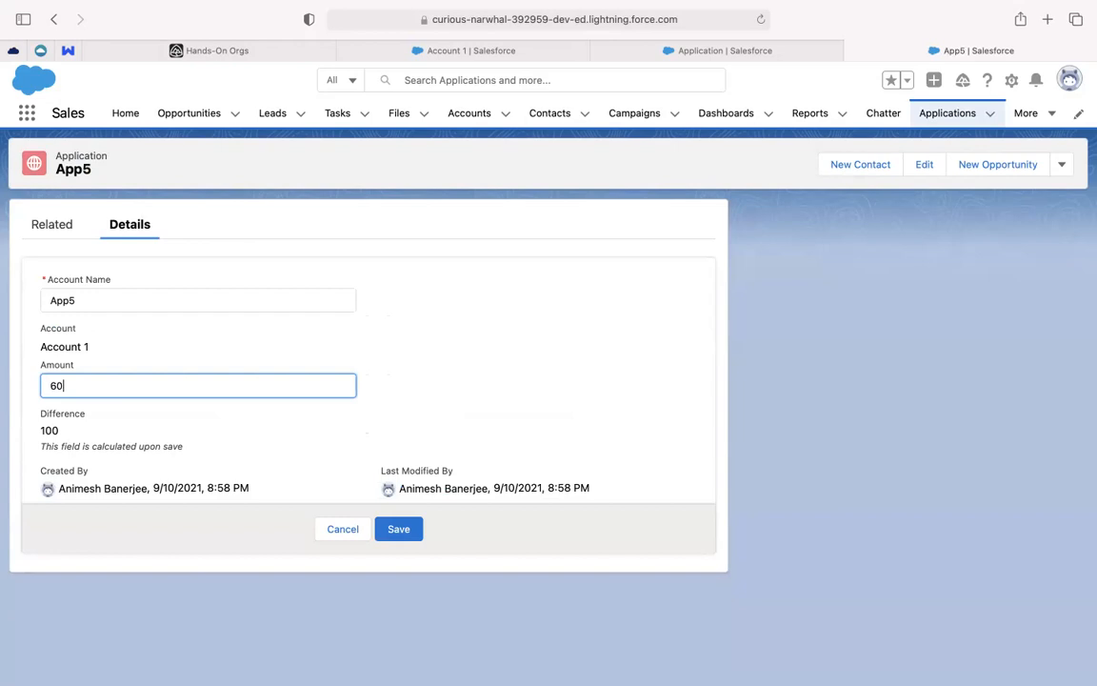
{"action": "left_click", "coordinate": [398, 528]}
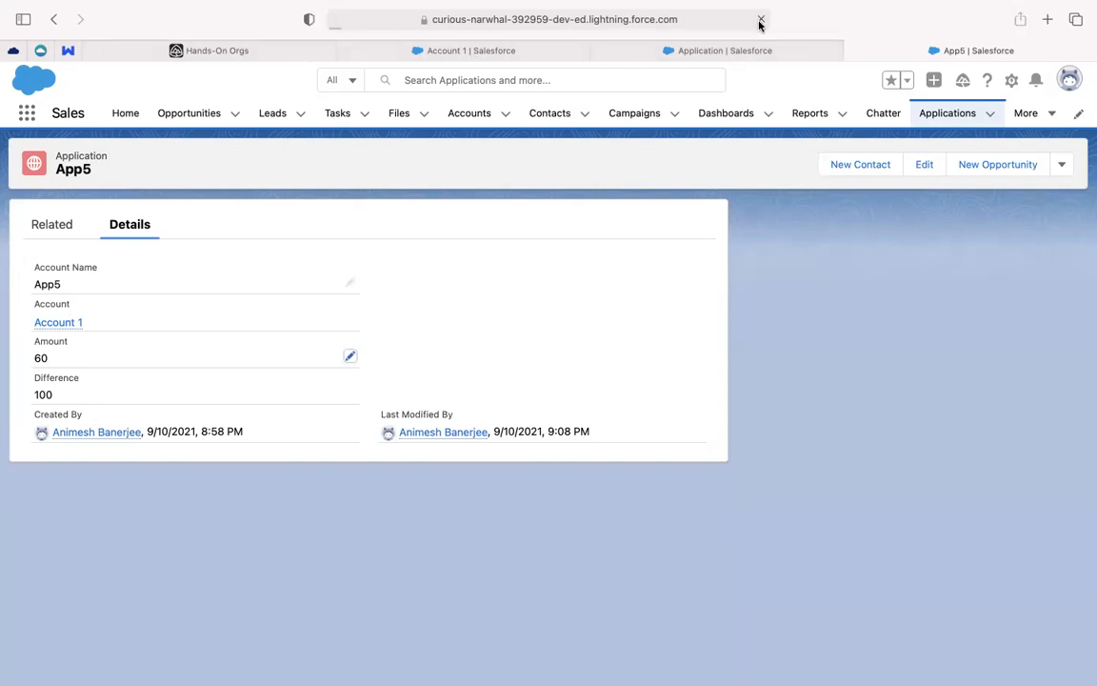
{"action": "left_click", "coordinate": [761, 19]}
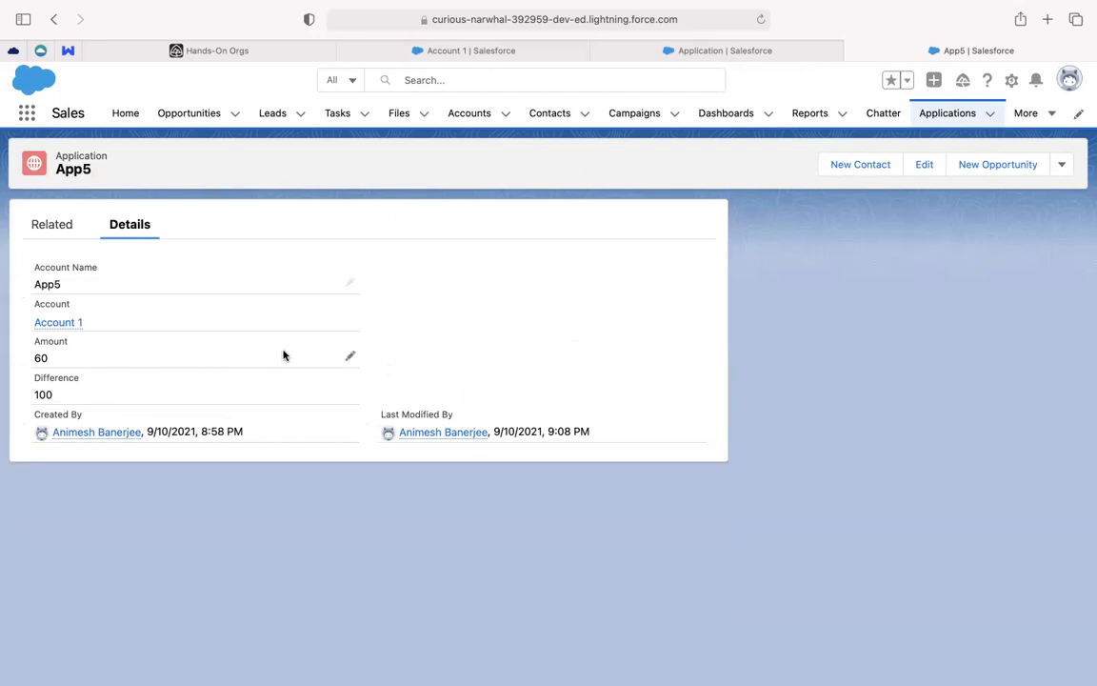
Review the Difference and Amount fields on the App5 application record
{"action": "left_click", "coordinate": [990, 114]}
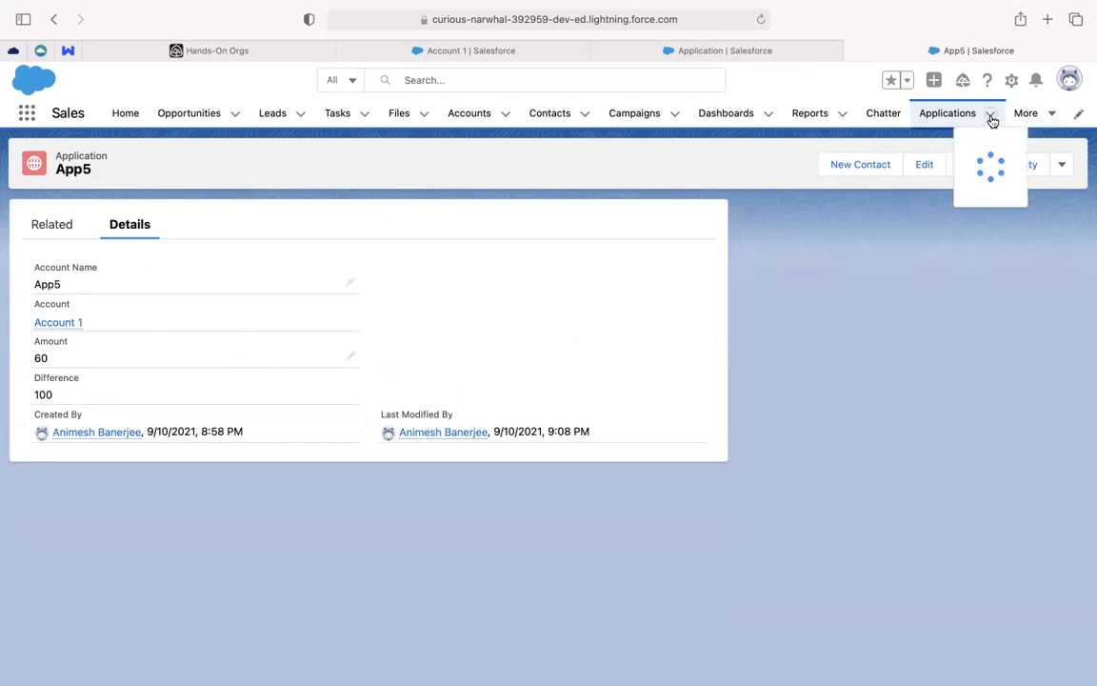
{"action": "left_click", "coordinate": [514, 367]}
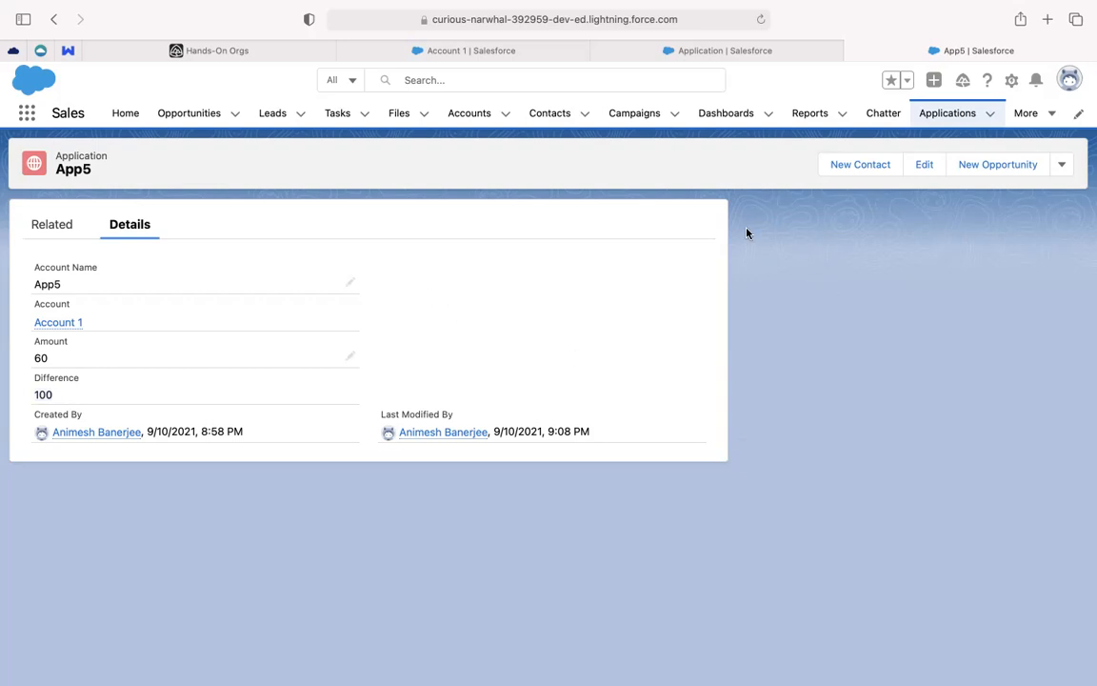
{"action": "left_click_drag", "start_coordinate": [30, 375], "coordinate": [386, 401]}
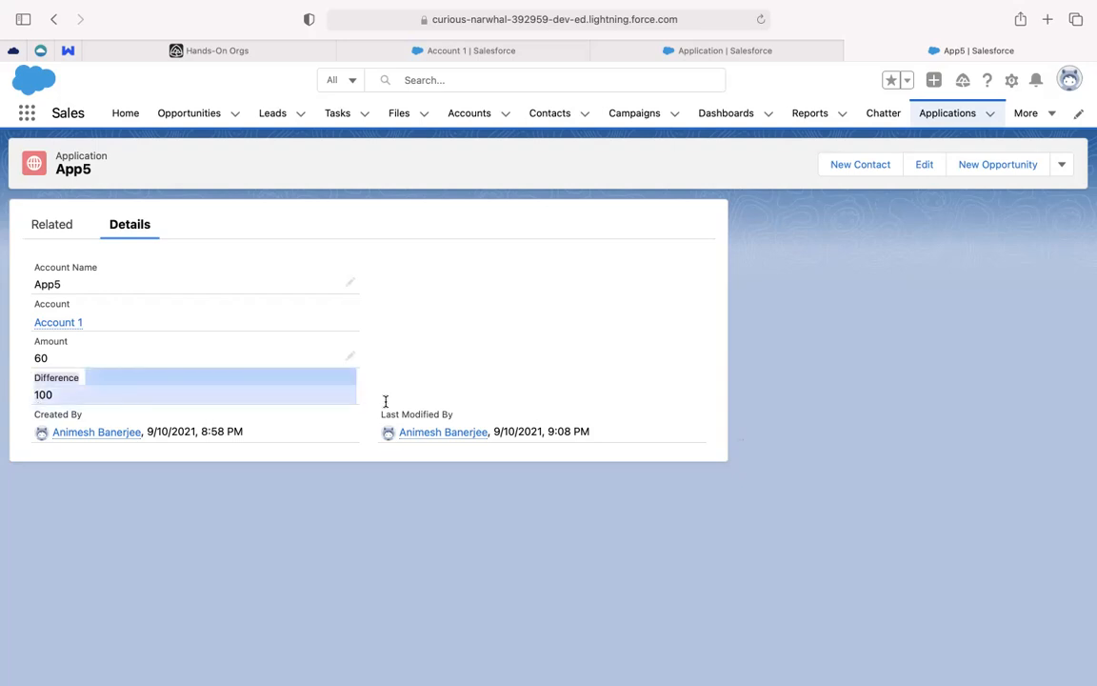
{"action": "left_click", "coordinate": [817, 374]}
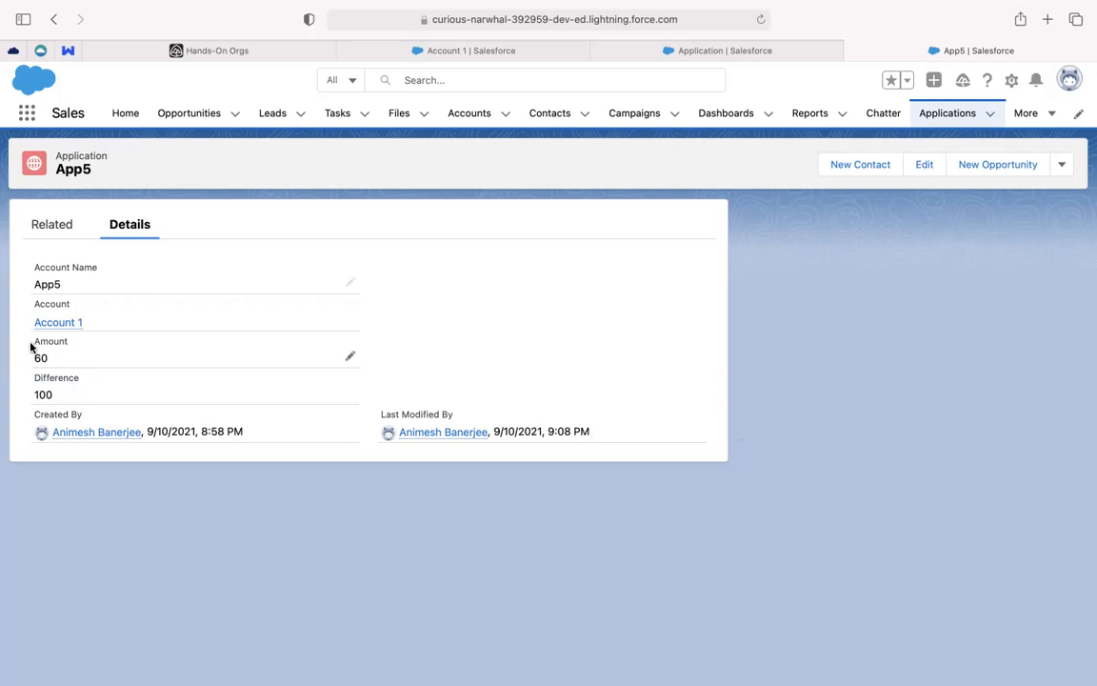
{"action": "left_click_drag", "start_coordinate": [30, 346], "coordinate": [172, 352]}
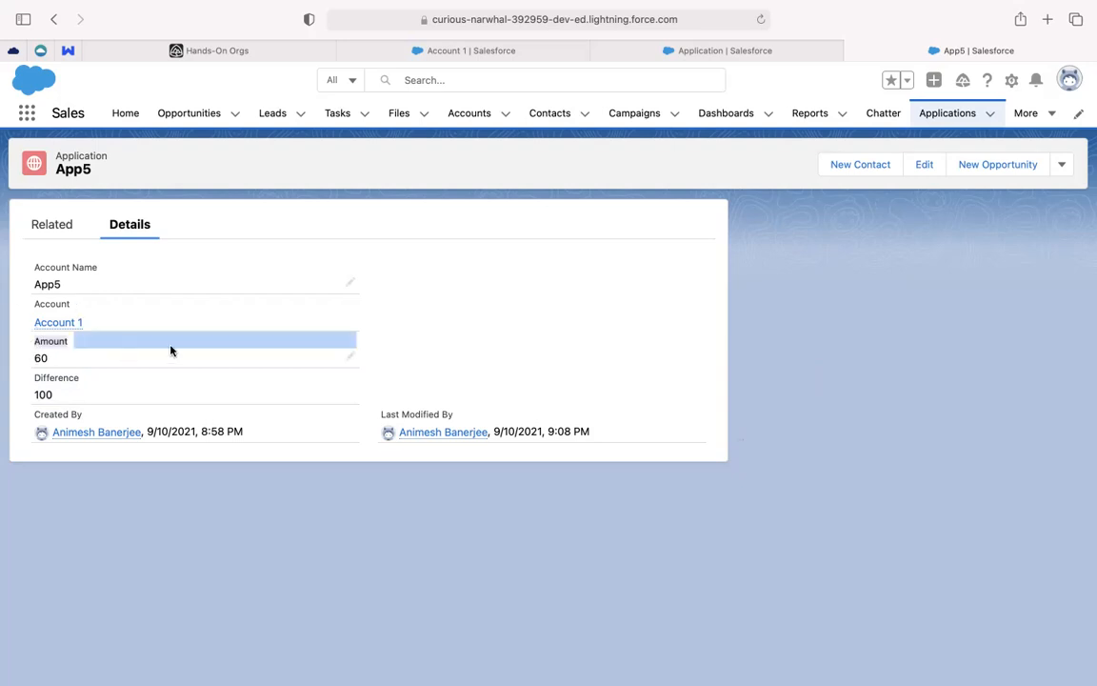
{"action": "left_click", "coordinate": [444, 362]}
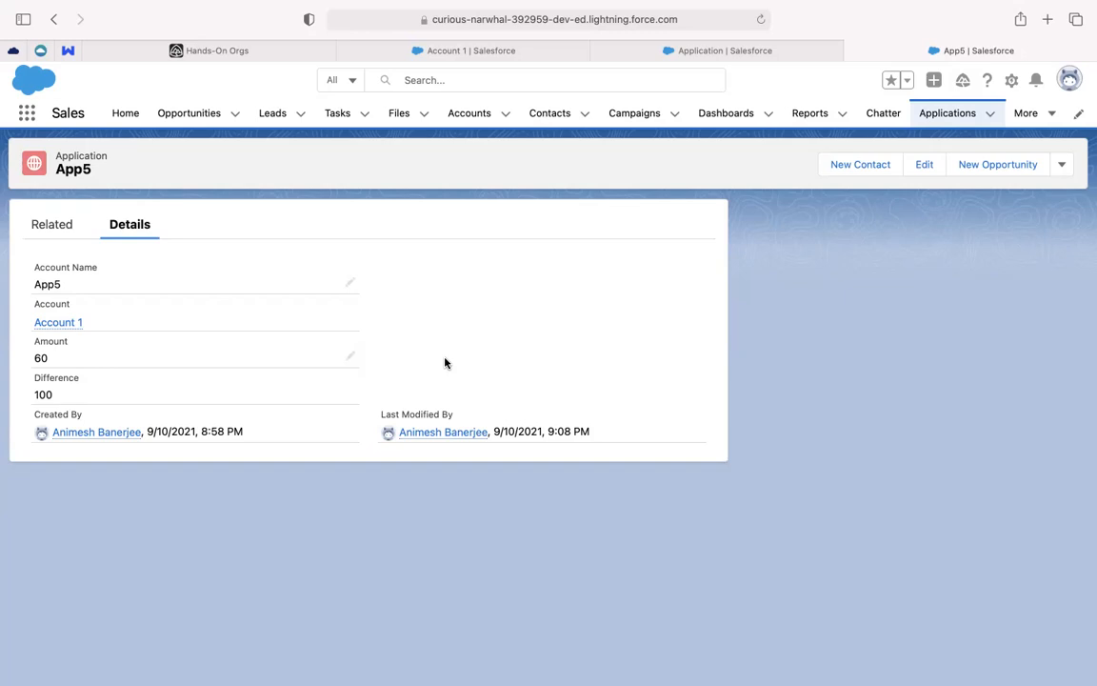
Close the App5 record's browser tab and return to Setup Home
{"action": "left_click", "coordinate": [1013, 85]}
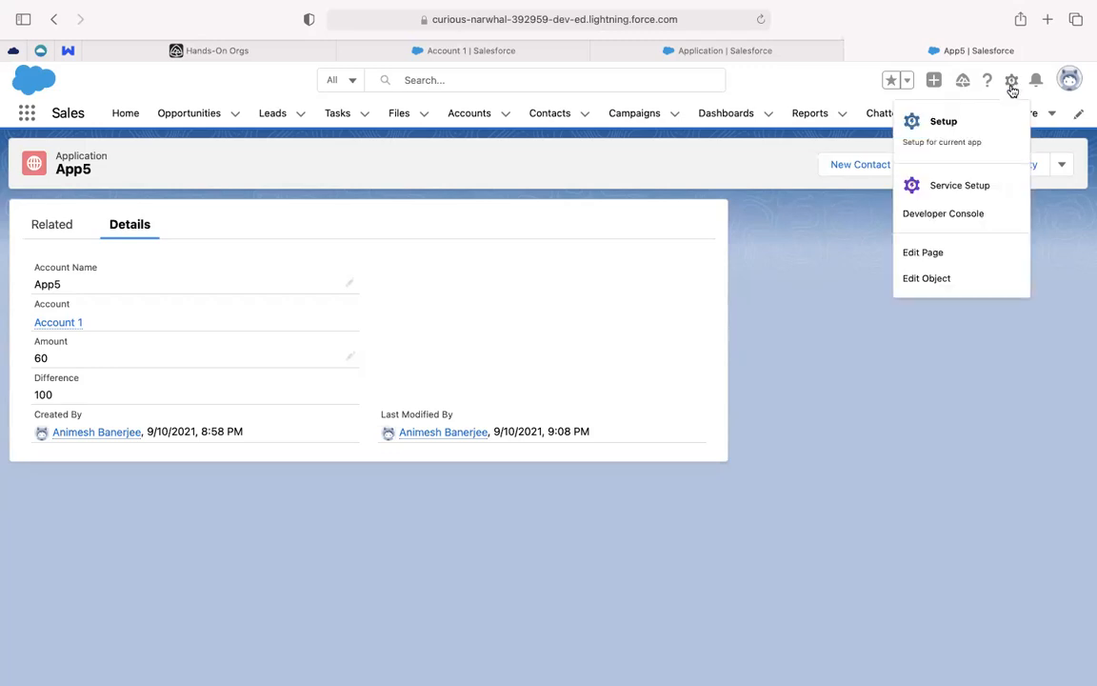
{"action": "left_click", "coordinate": [810, 54]}
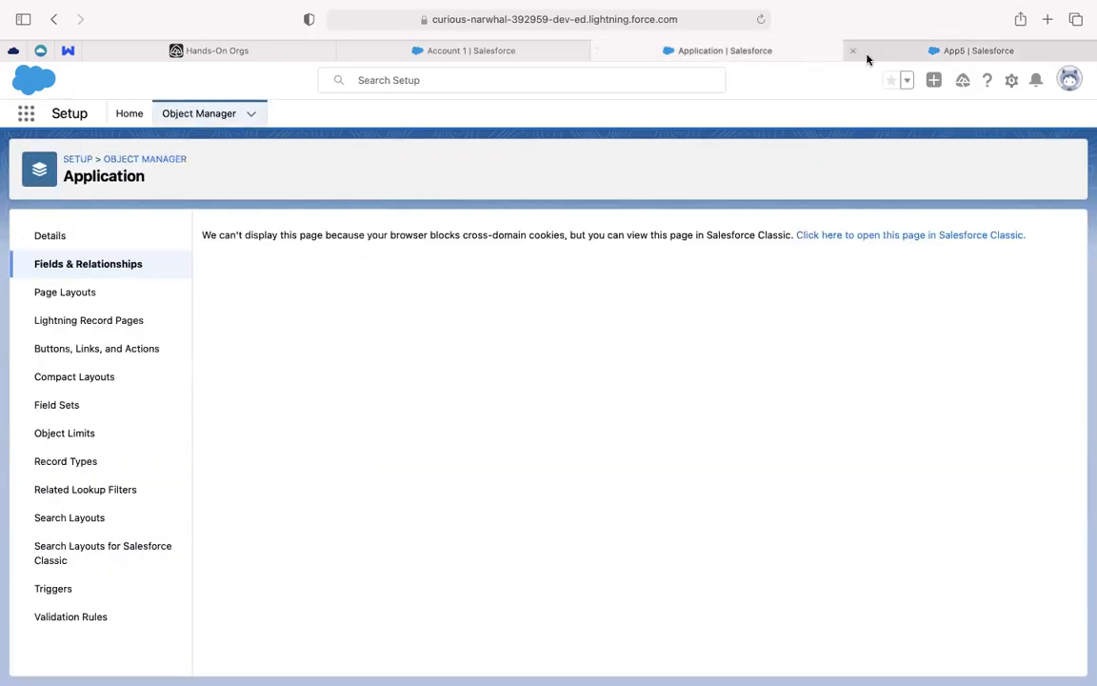
{"action": "left_click", "coordinate": [857, 54]}
{"action": "left_click", "coordinate": [852, 52]}
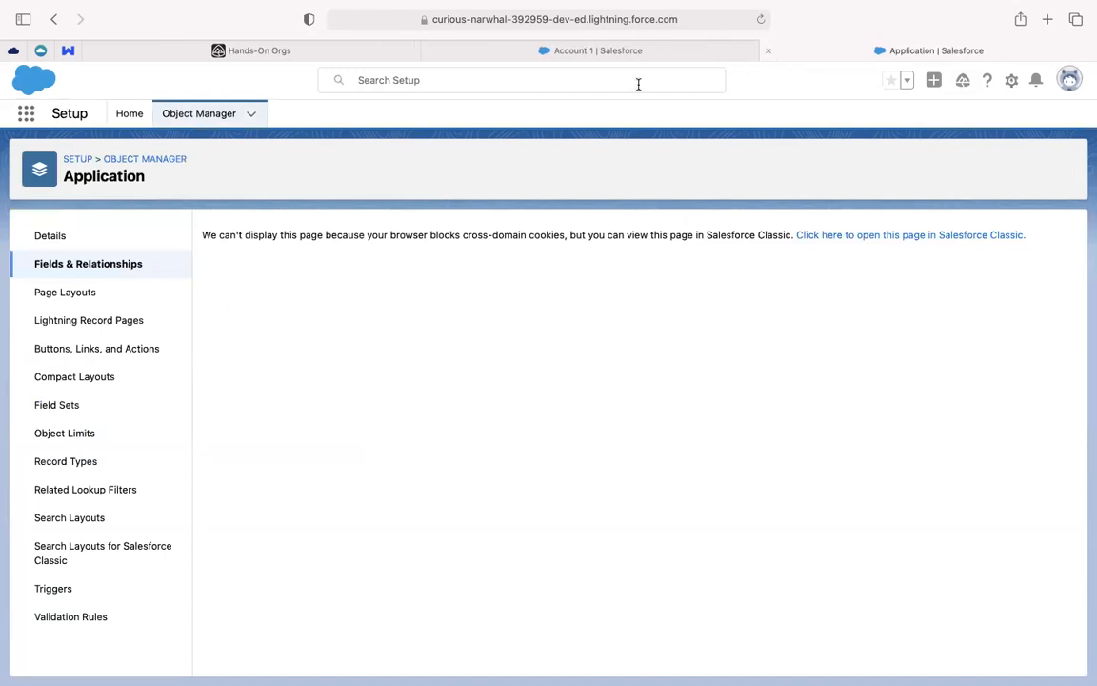
{"action": "left_click", "coordinate": [126, 115]}
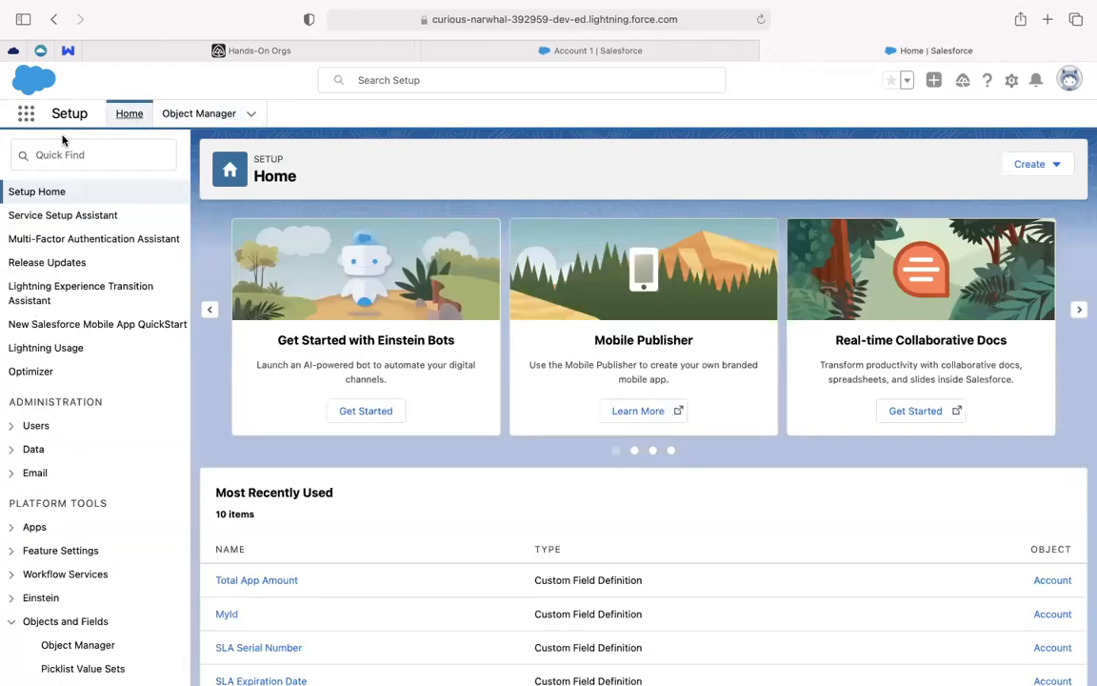
Find Accounts by searching the App Launcher for "acc", open it in a new browser tab and show the All Accounts list view
{"action": "left_click", "coordinate": [26, 114]}
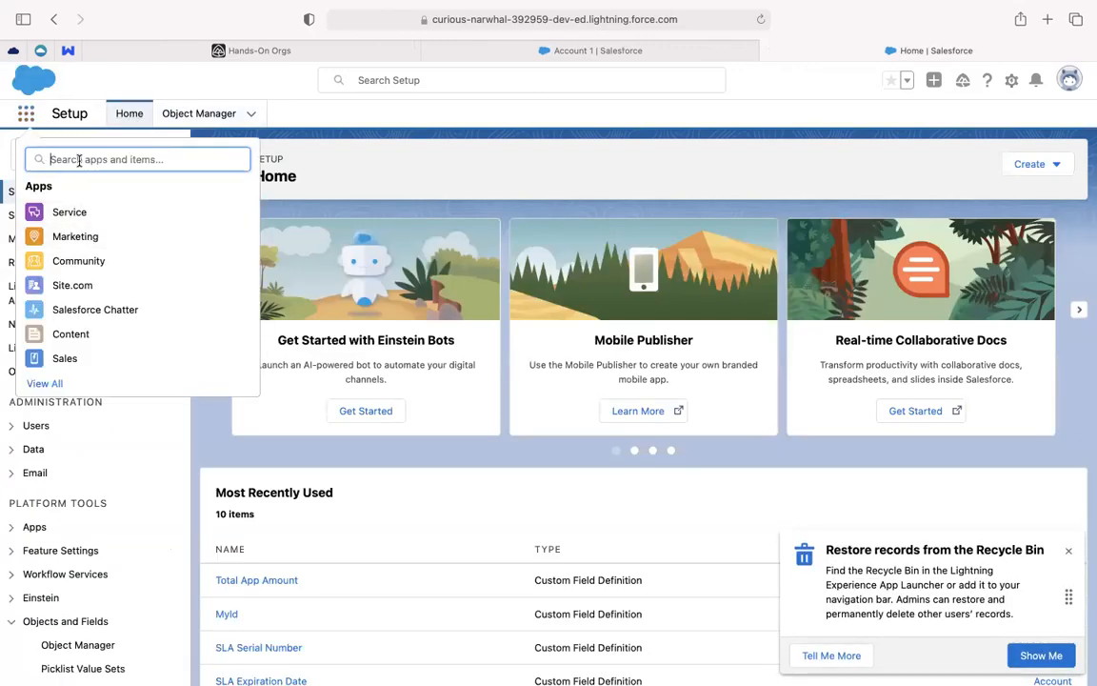
{"action": "type", "text": "acc"}
{"action": "right_click", "coordinate": [63, 255]}
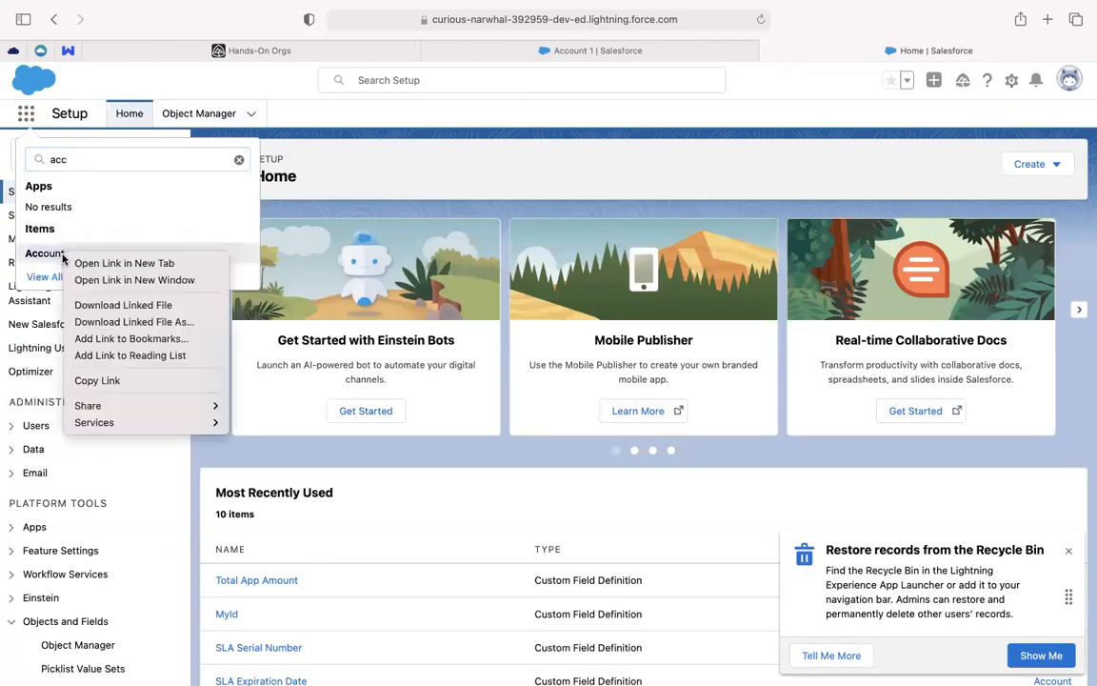
{"action": "left_click", "coordinate": [104, 263]}
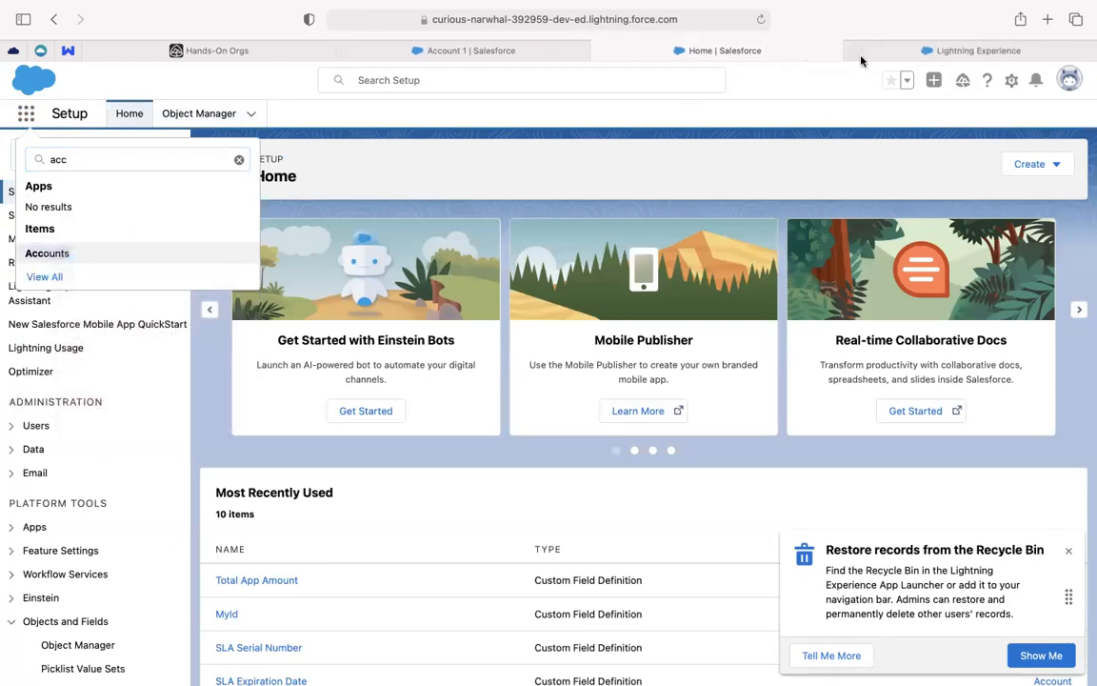
{"action": "left_click", "coordinate": [899, 54]}
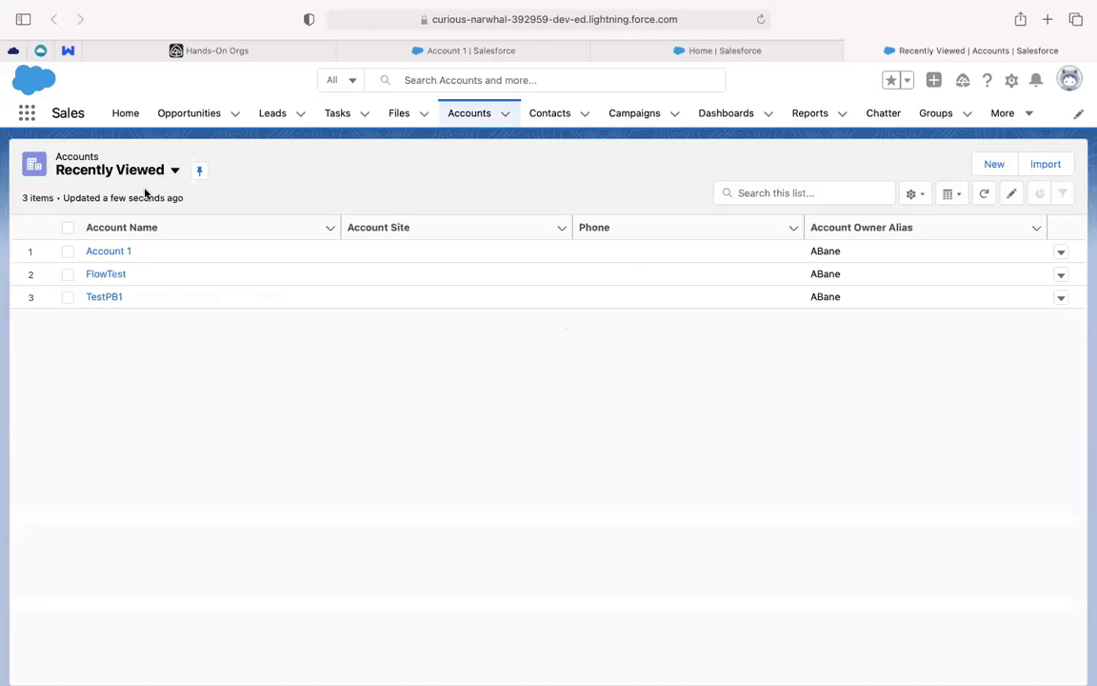
{"action": "left_click", "coordinate": [174, 171]}
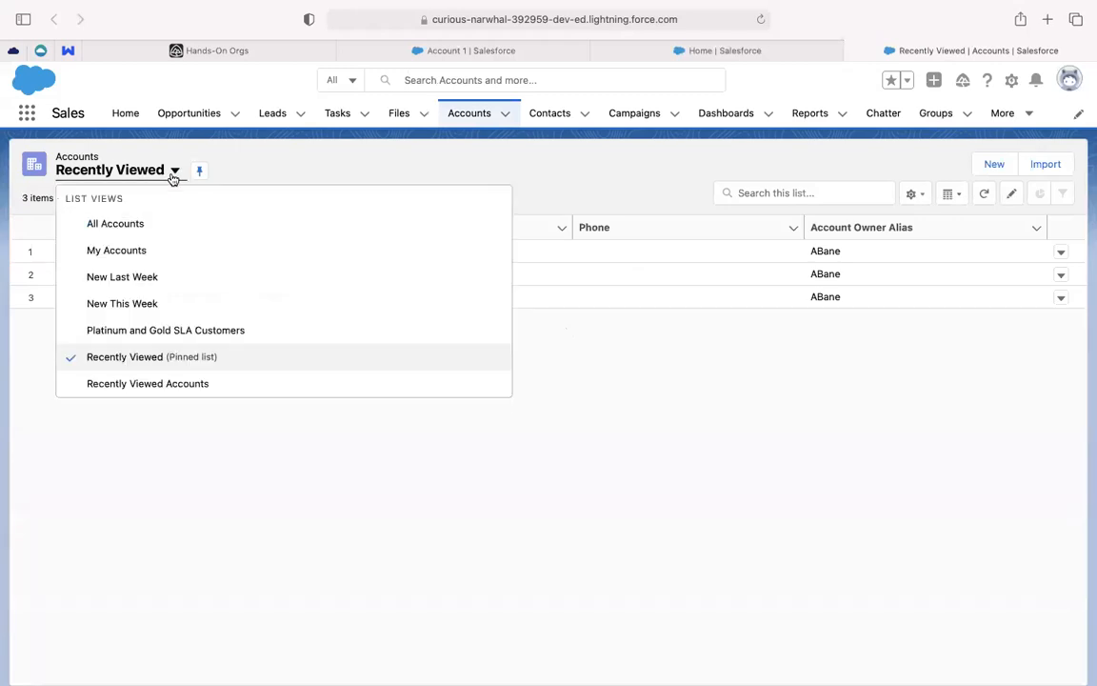
{"action": "left_click", "coordinate": [133, 223]}
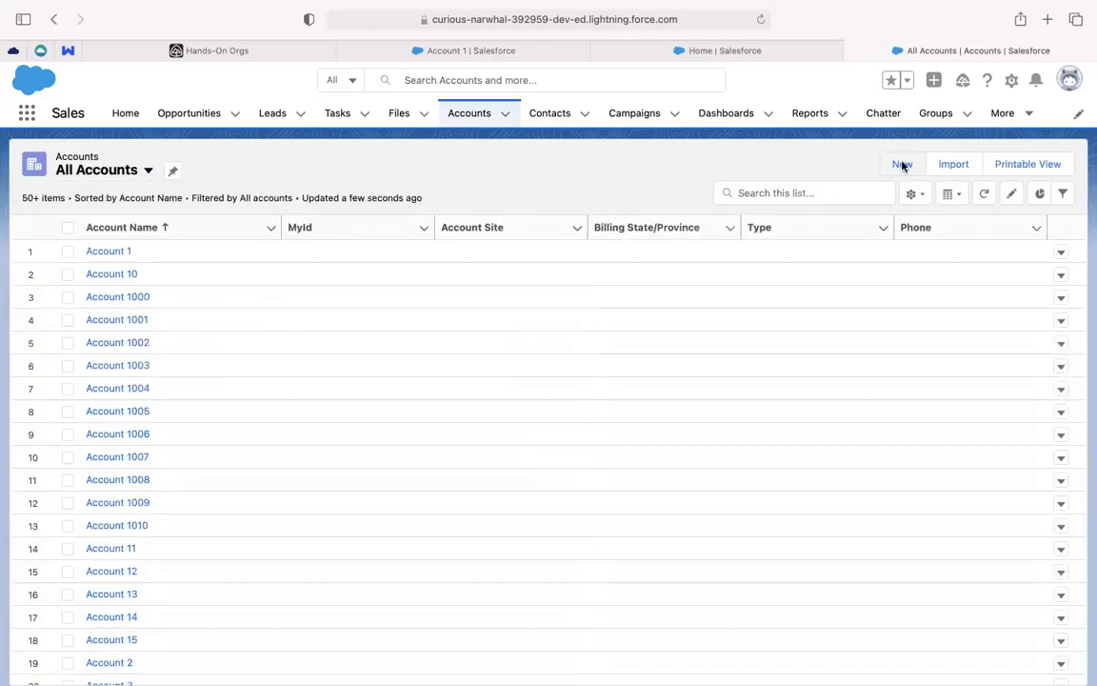
Create a new account named Test Today and save it
{"action": "left_click", "coordinate": [901, 164]}
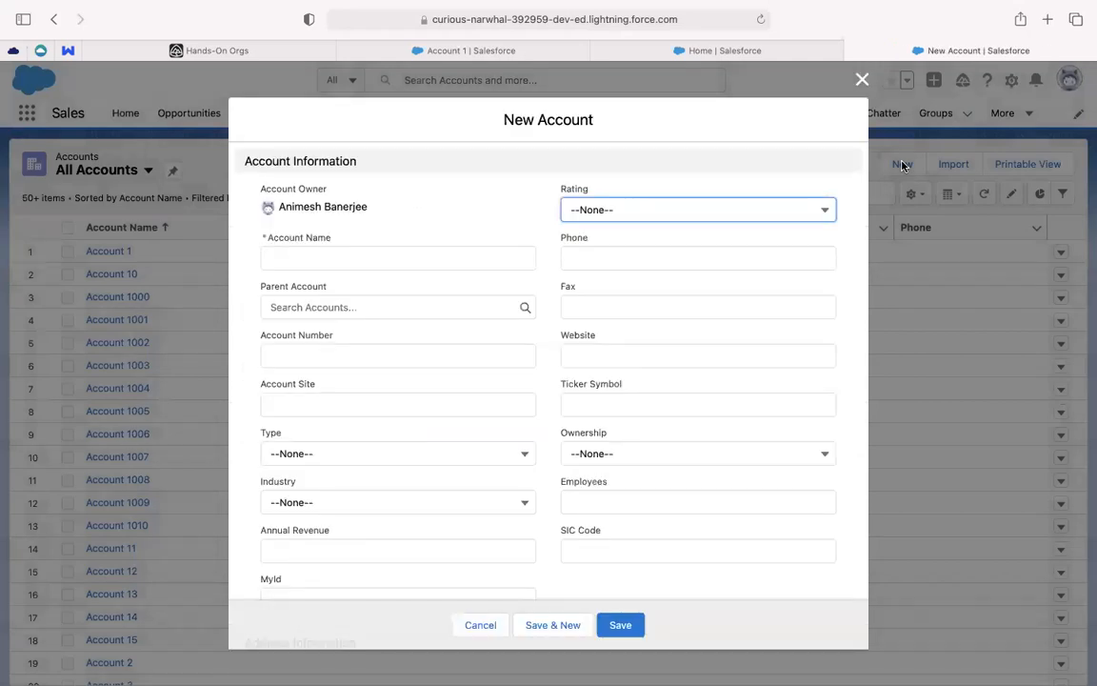
{"action": "scroll", "coordinate": [786, 345], "scroll_direction": "down", "scroll_amount": 10}
{"action": "scroll", "coordinate": [785, 346], "scroll_direction": "up", "scroll_amount": 10}
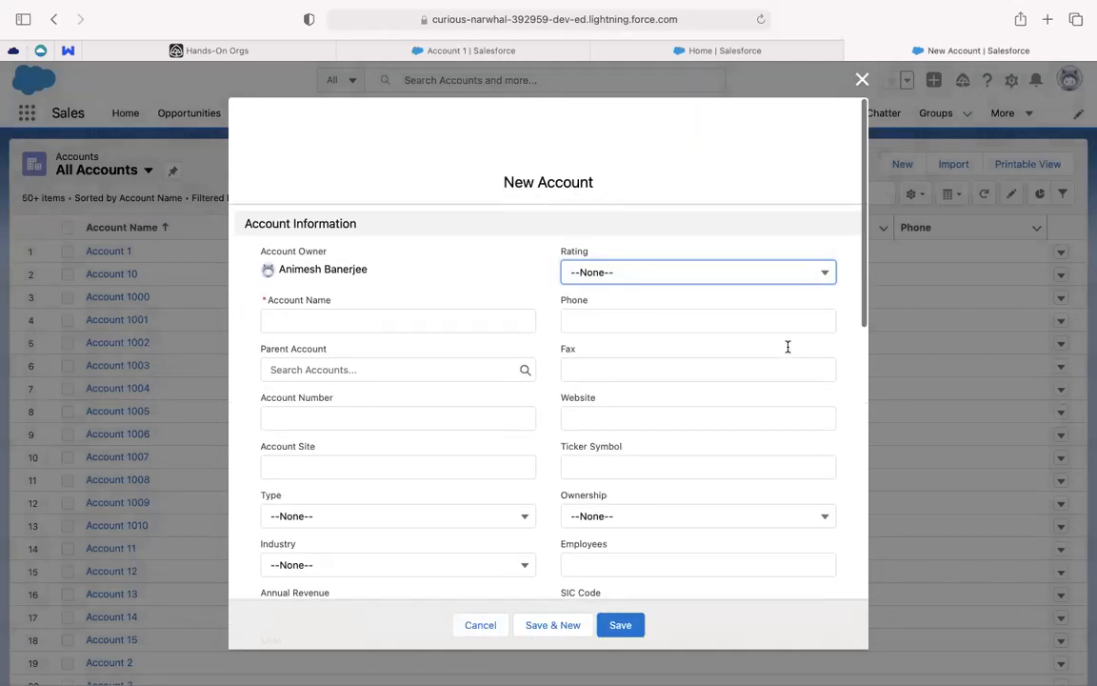
{"action": "left_click", "coordinate": [624, 625]}
{"action": "left_click", "coordinate": [341, 259]}
{"action": "type", "text": "Test Totay"}
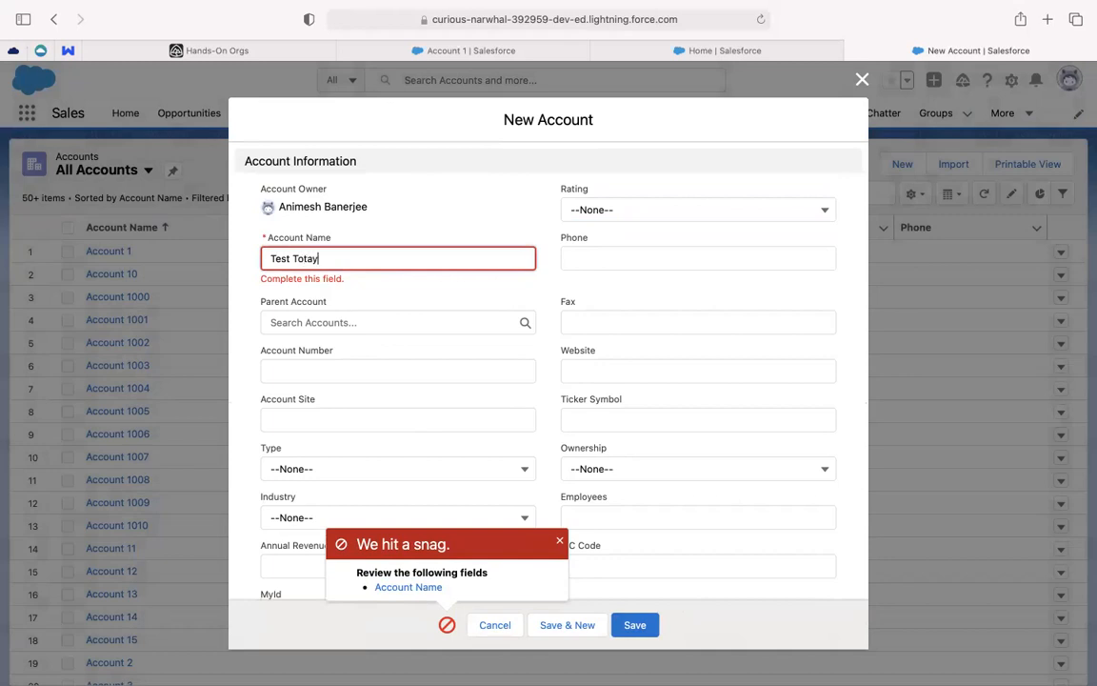
{"action": "left_click", "coordinate": [306, 274]}
{"action": "left_click", "coordinate": [633, 625]}
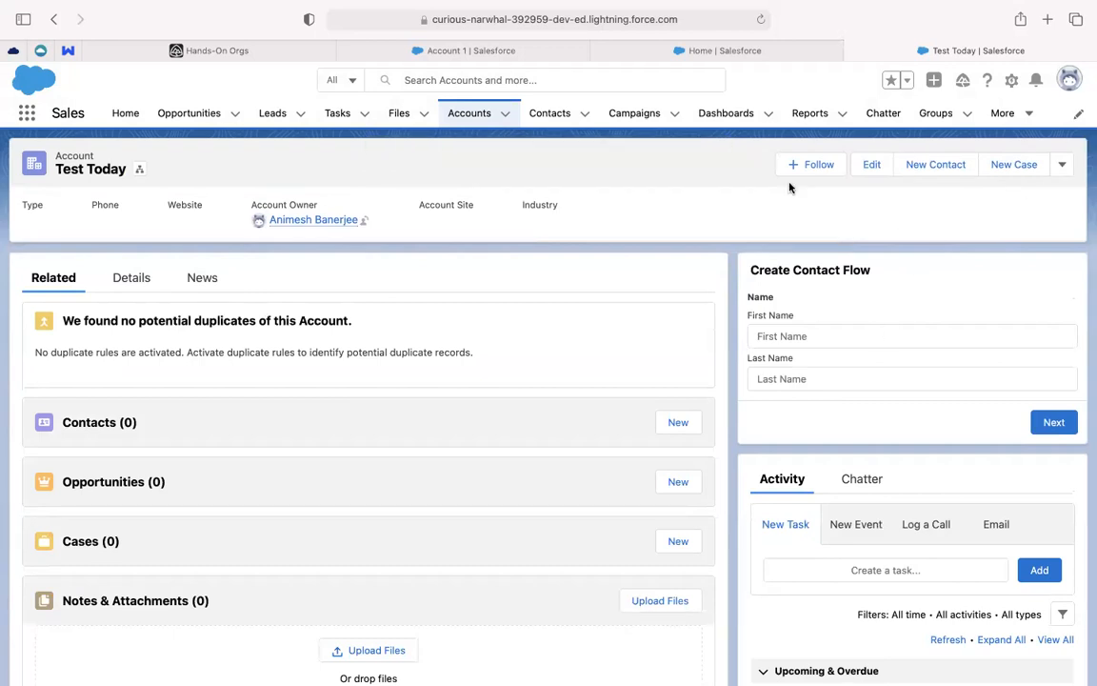
Inspect the Account Number field in a blank New Account form and close the form without saving
{"action": "left_click", "coordinate": [509, 121]}
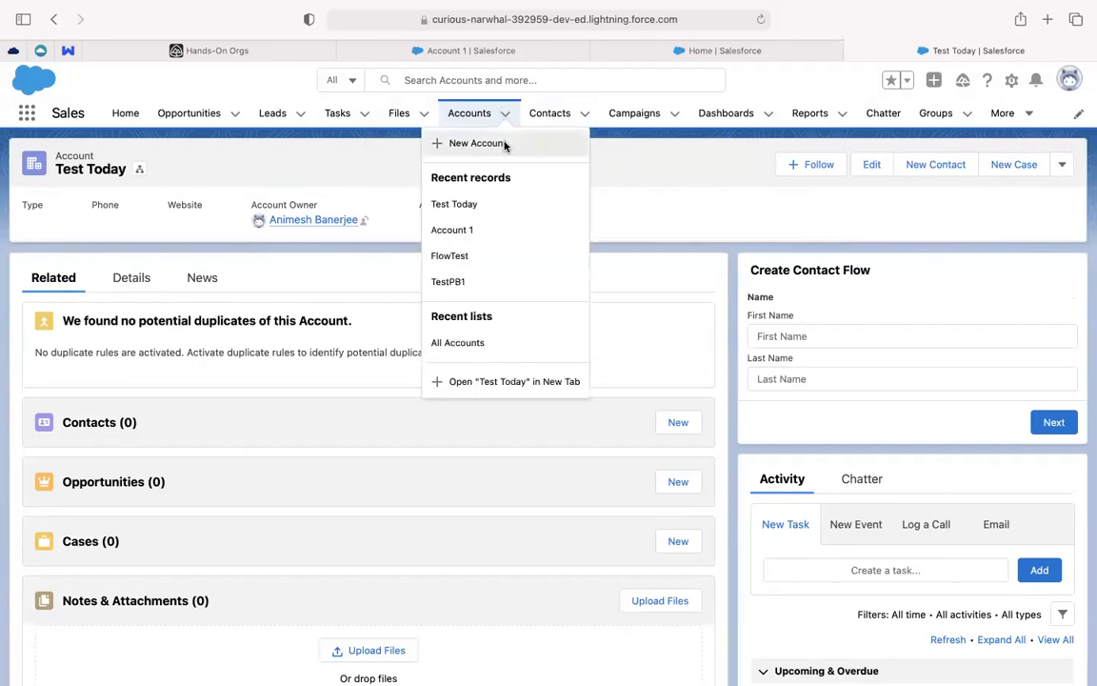
{"action": "left_click", "coordinate": [505, 141]}
{"action": "scroll", "coordinate": [422, 351], "scroll_direction": "down", "scroll_amount": 1}
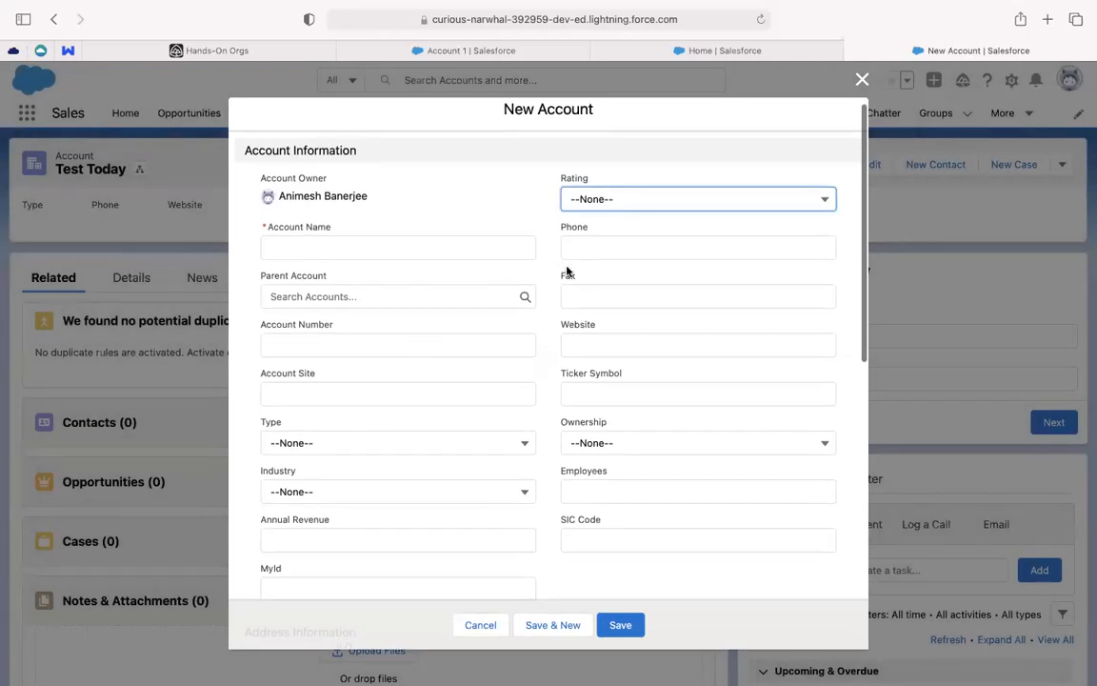
{"action": "left_click", "coordinate": [300, 347]}
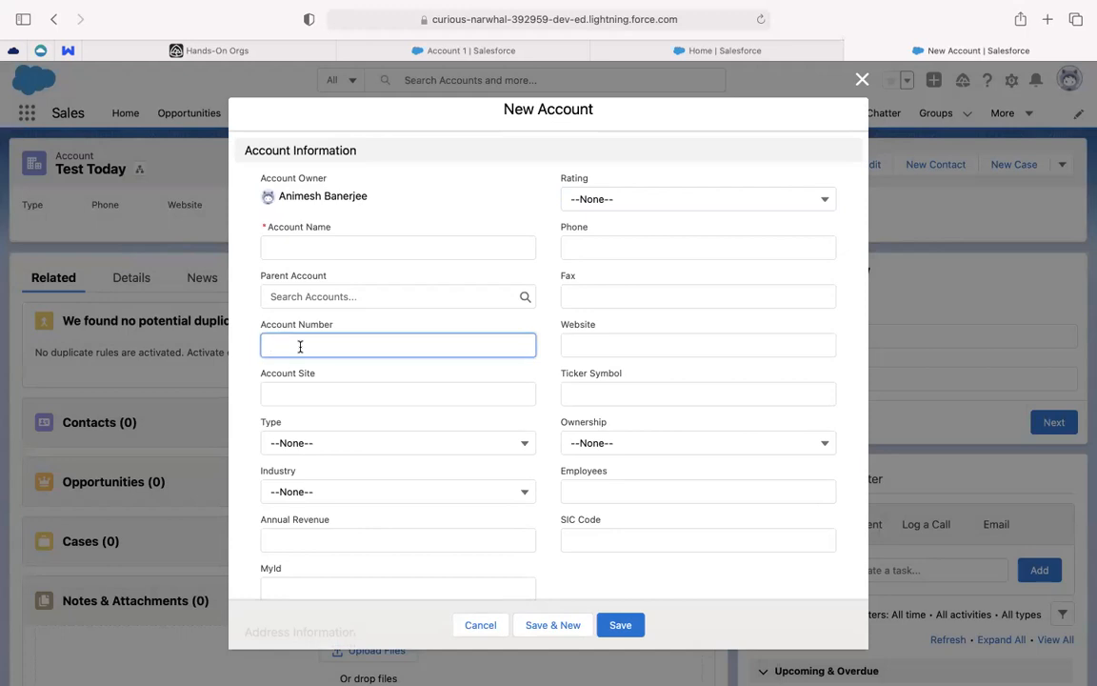
{"action": "left_click", "coordinate": [861, 80]}
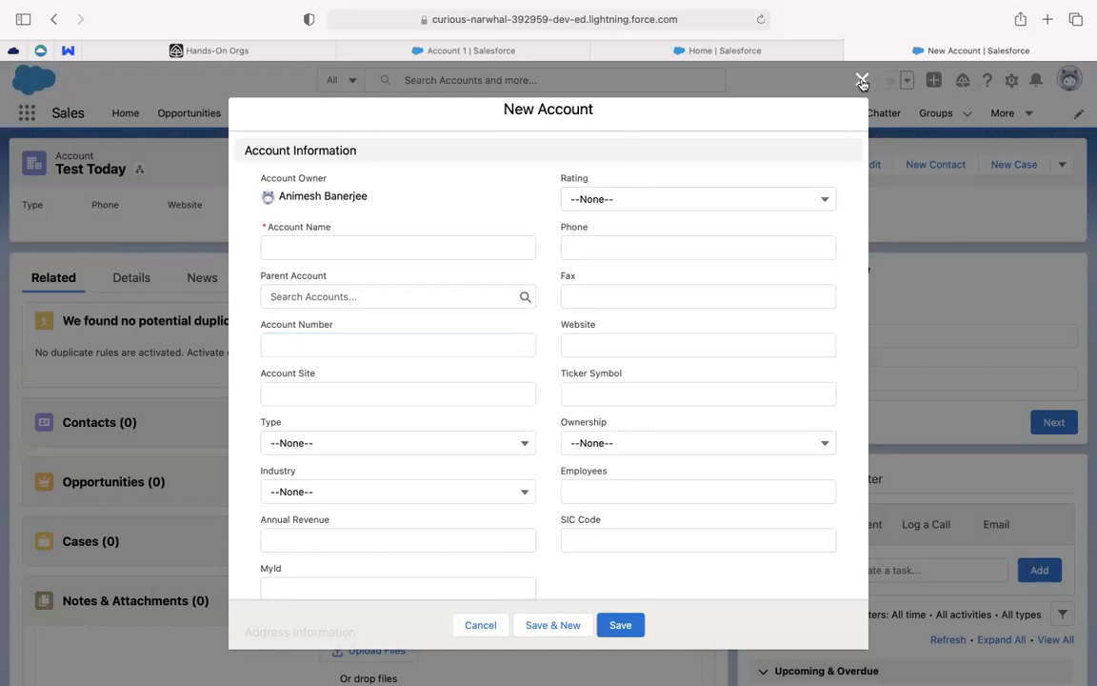
Open Setup in a new browser tab and view the Account object's Account Number field definition in Salesforce Classic
{"action": "left_click", "coordinate": [1012, 82]}
{"action": "left_click", "coordinate": [971, 126]}
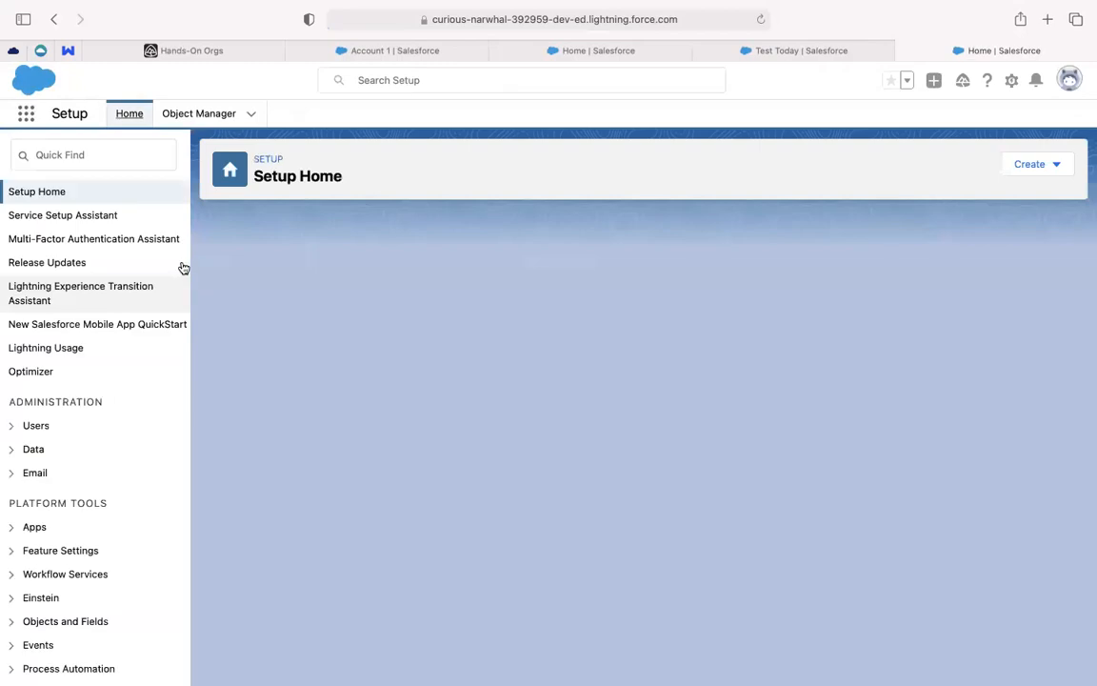
{"action": "left_click", "coordinate": [207, 113]}
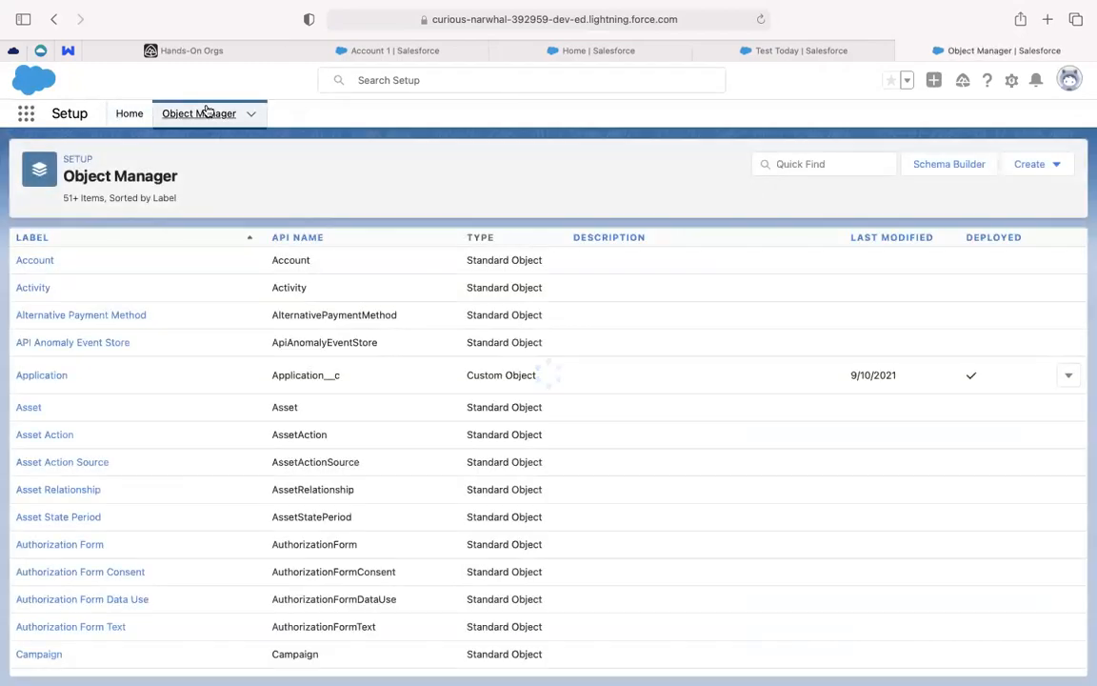
{"action": "left_click", "coordinate": [38, 263]}
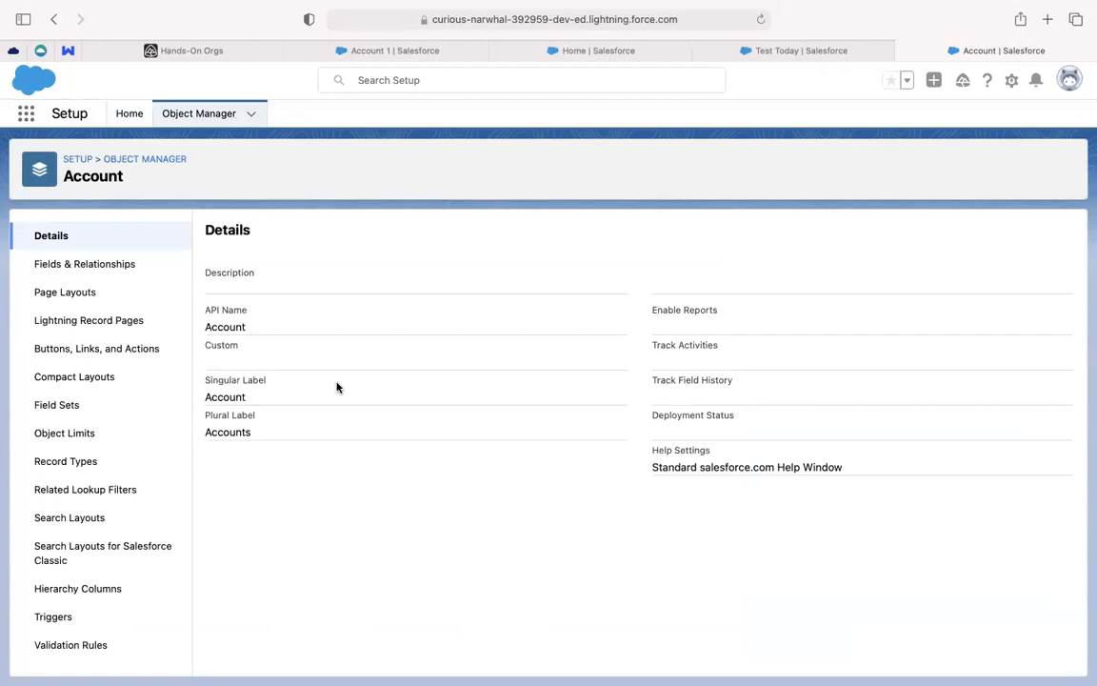
{"action": "left_click", "coordinate": [112, 264]}
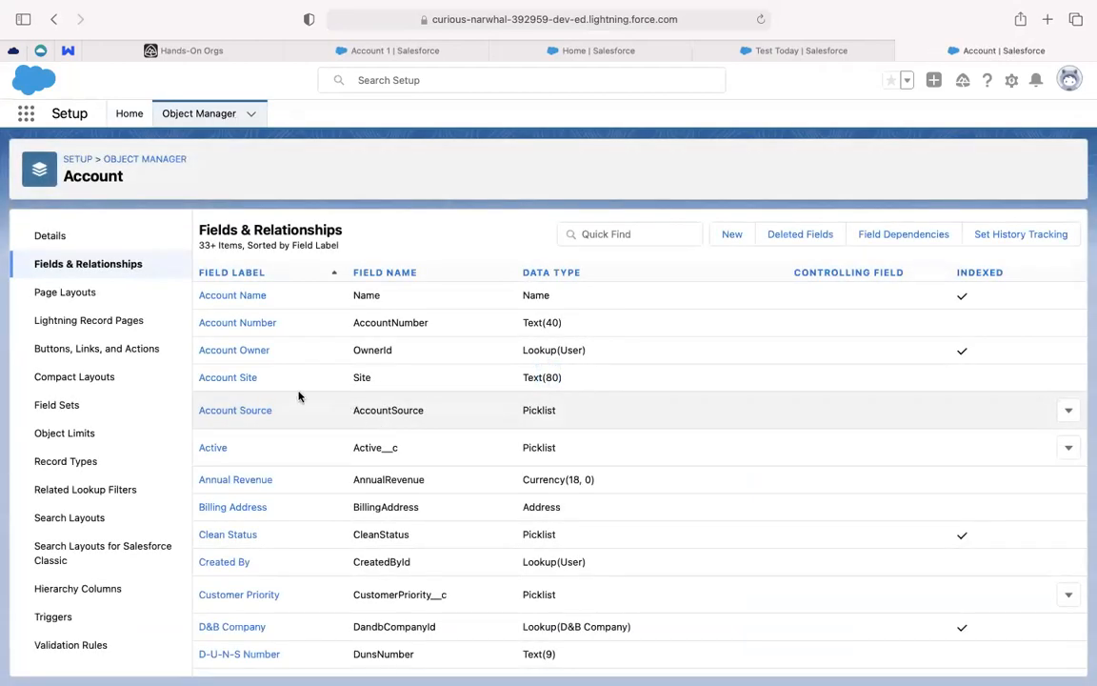
{"action": "left_click", "coordinate": [238, 323]}
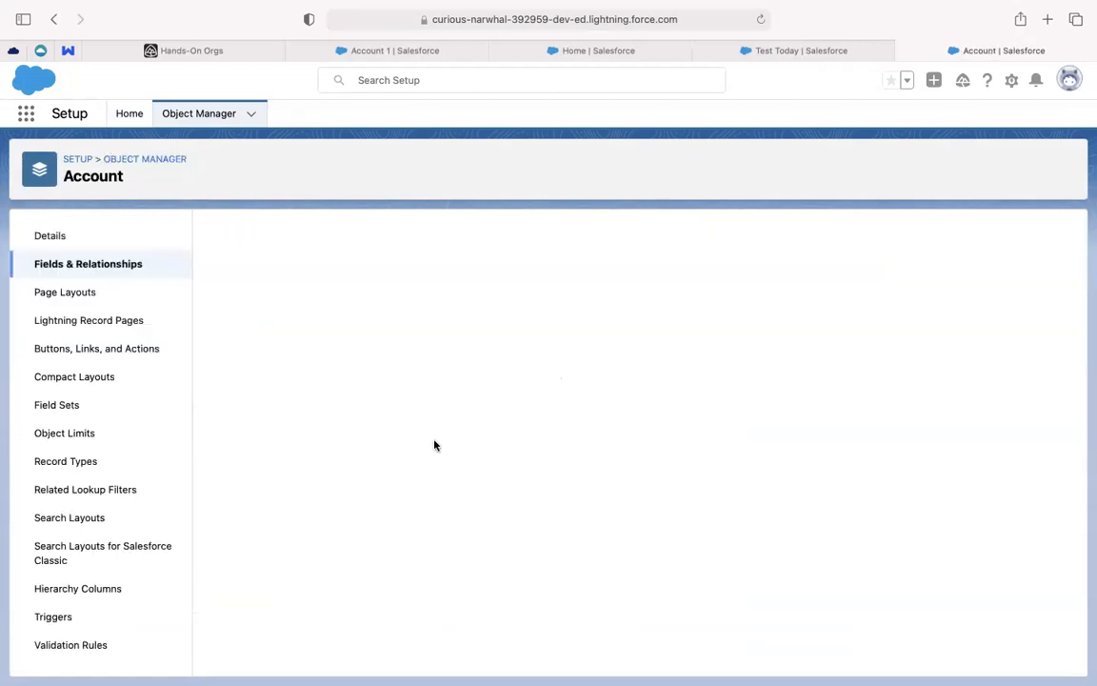
{"action": "left_click", "coordinate": [879, 237]}
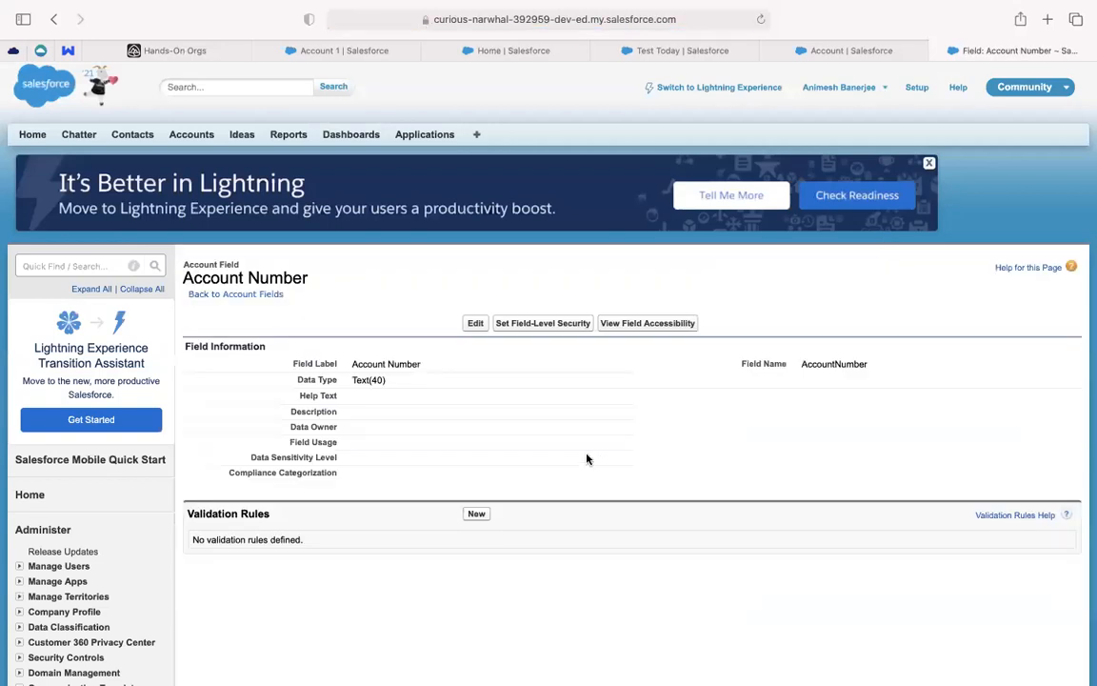
Examine the Account Number field's editable properties, cancel the edit and close the Salesforce Classic tab
{"action": "left_click", "coordinate": [473, 324]}
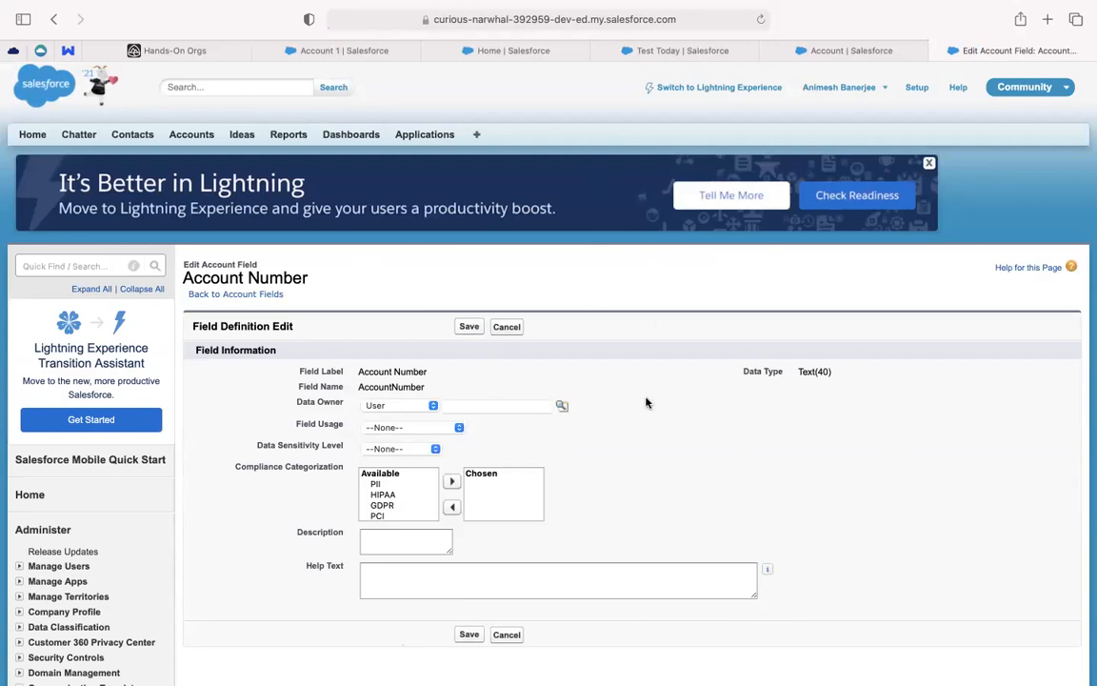
{"action": "left_click", "coordinate": [509, 328]}
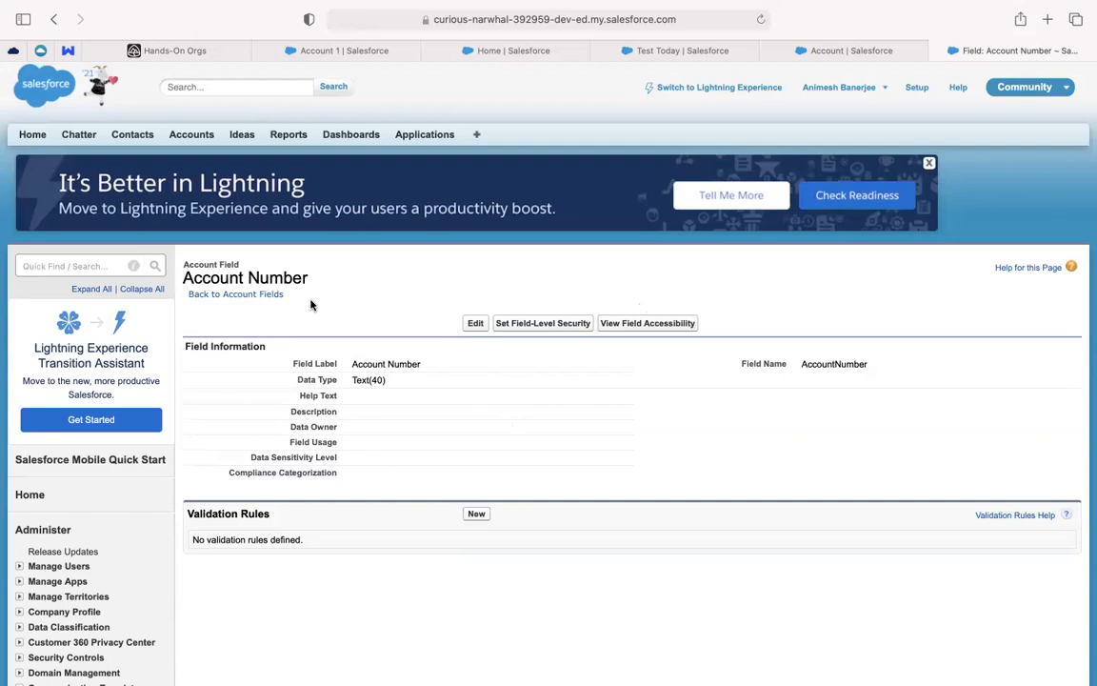
{"action": "left_click", "coordinate": [54, 21]}
{"action": "left_click", "coordinate": [54, 21]}
{"action": "left_click", "coordinate": [773, 85]}
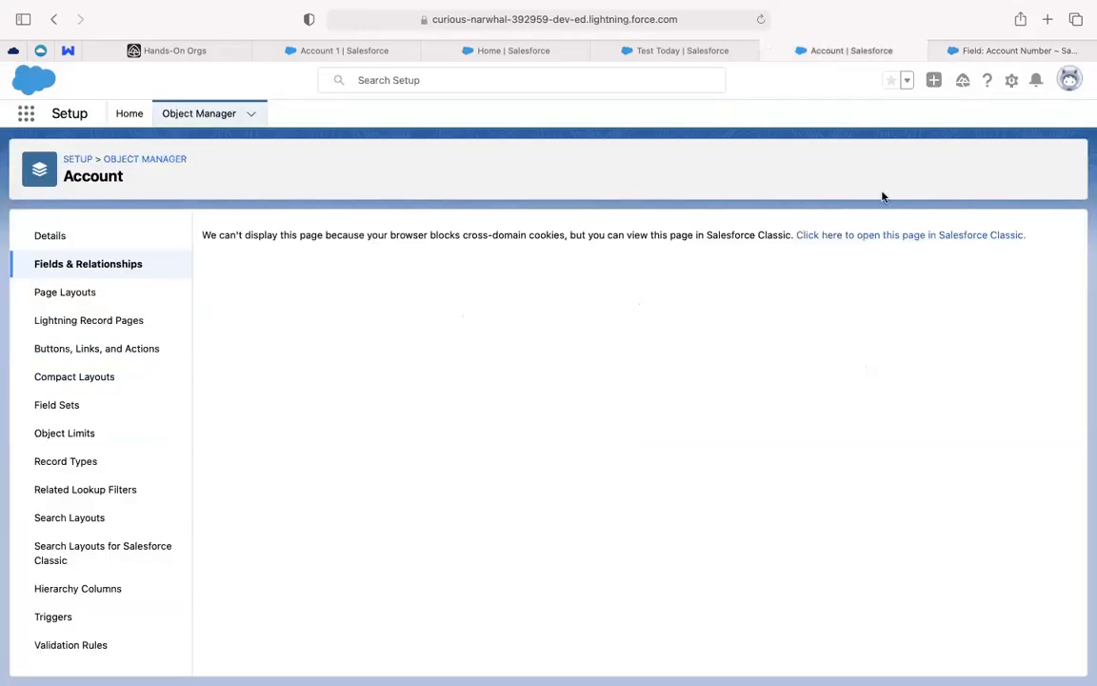
{"action": "left_click", "coordinate": [973, 46]}
{"action": "left_click", "coordinate": [940, 49]}
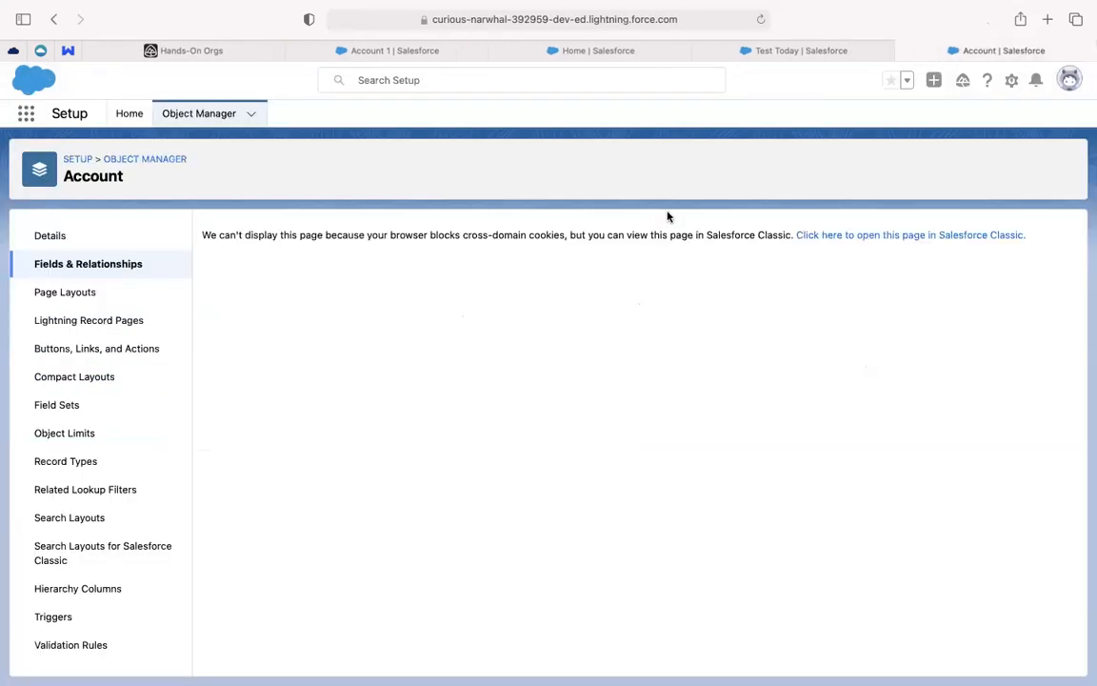
Open the Account object's Account Layout for editing in Salesforce Classic and dismiss the Add Report Charts tip
{"action": "left_click", "coordinate": [65, 295]}
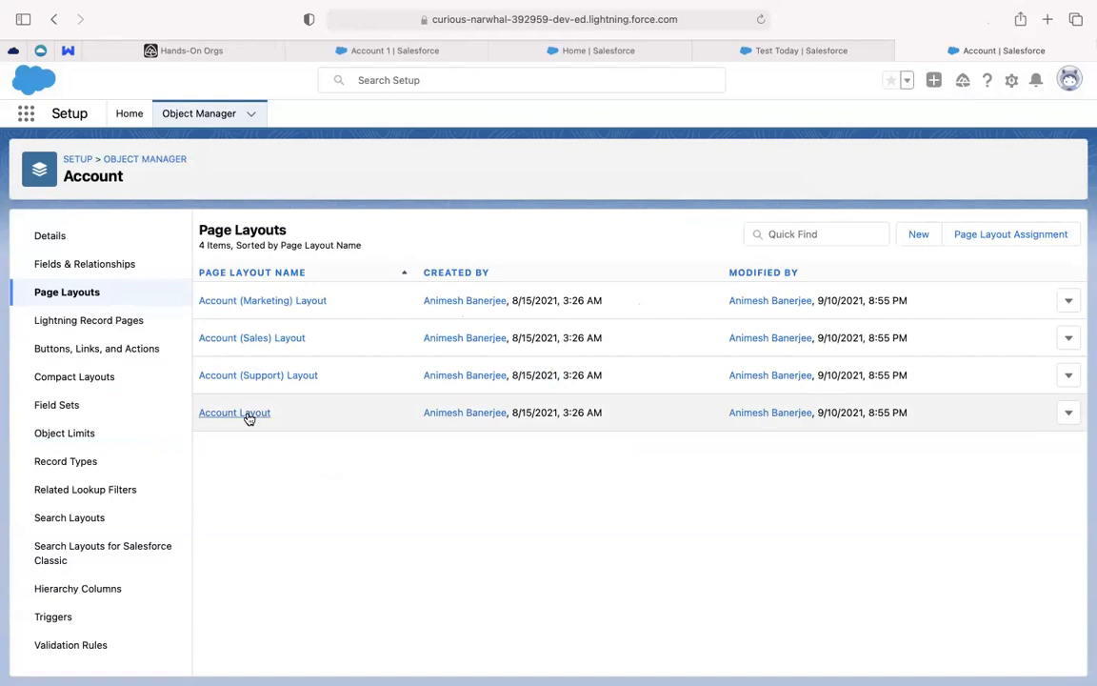
{"action": "left_click", "coordinate": [246, 414]}
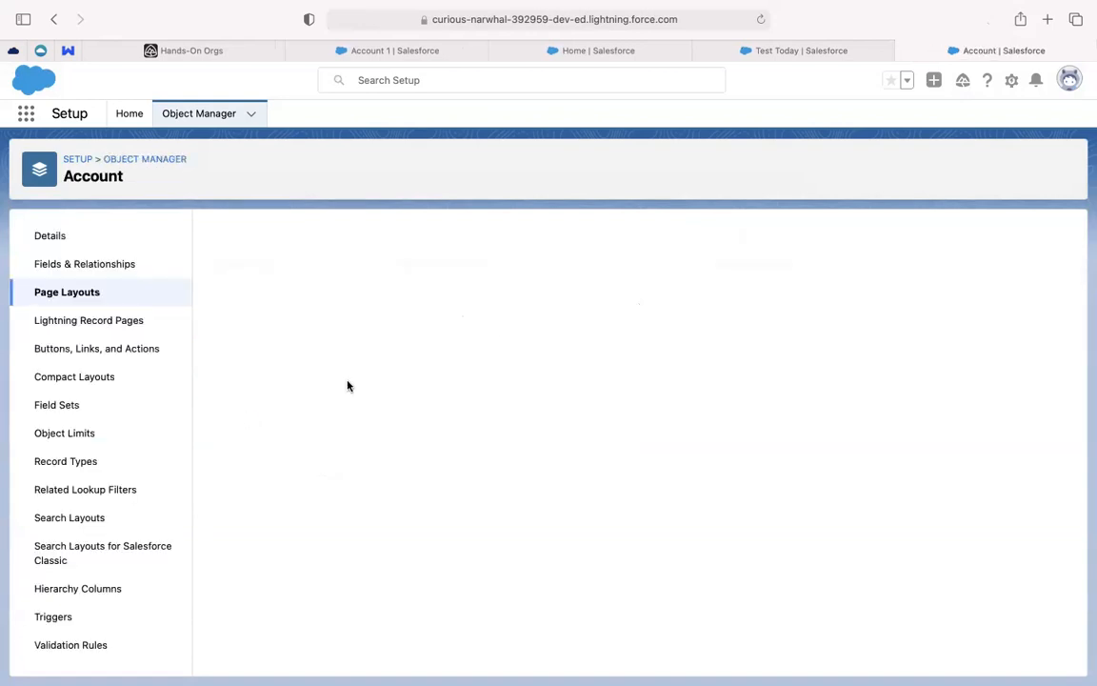
{"action": "left_click", "coordinate": [827, 237]}
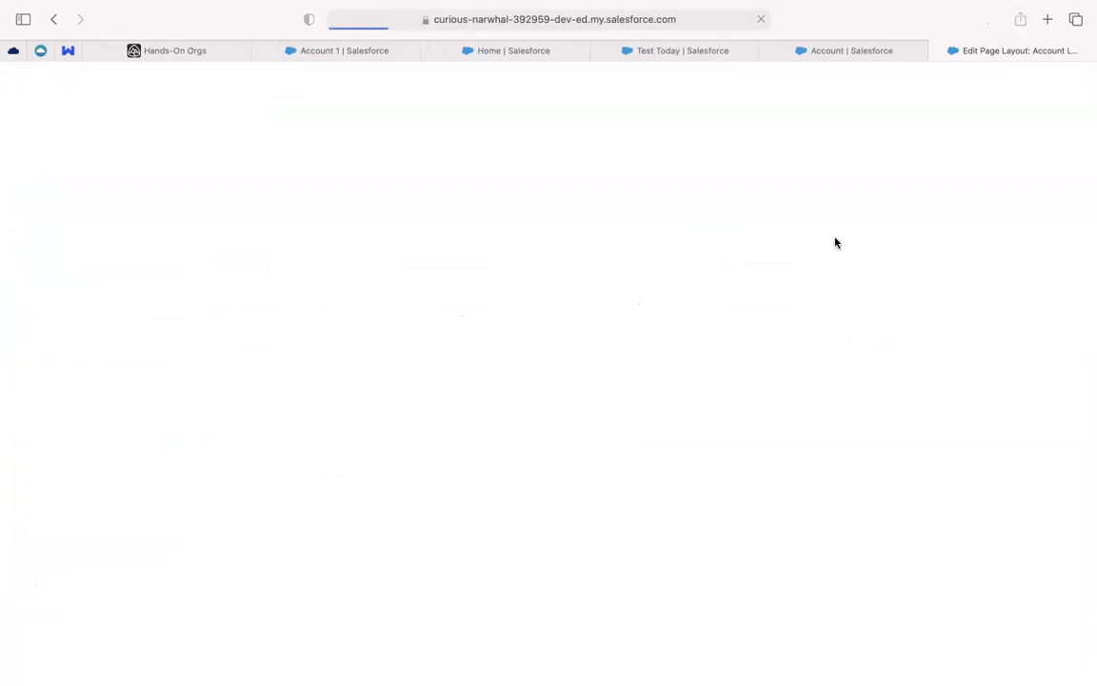
{"action": "scroll", "coordinate": [376, 428], "scroll_direction": "down", "scroll_amount": 5}
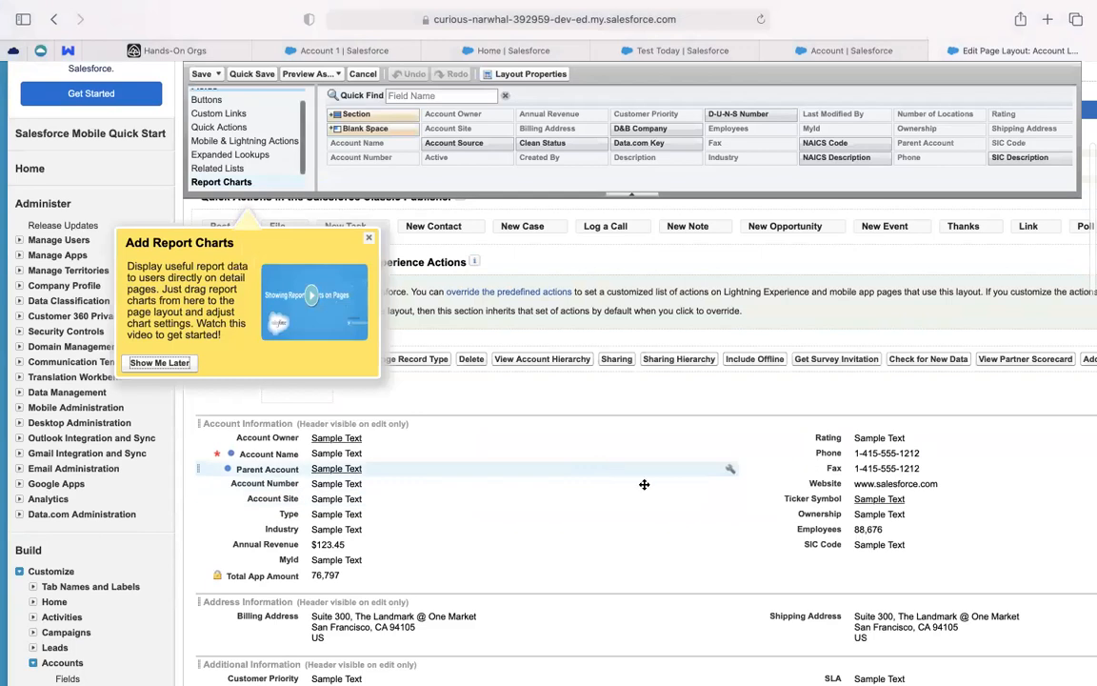
{"action": "left_click", "coordinate": [370, 238]}
Make the Account Number field required on the Account Layout and save the layout
{"action": "mouse_move", "coordinate": [719, 487]}
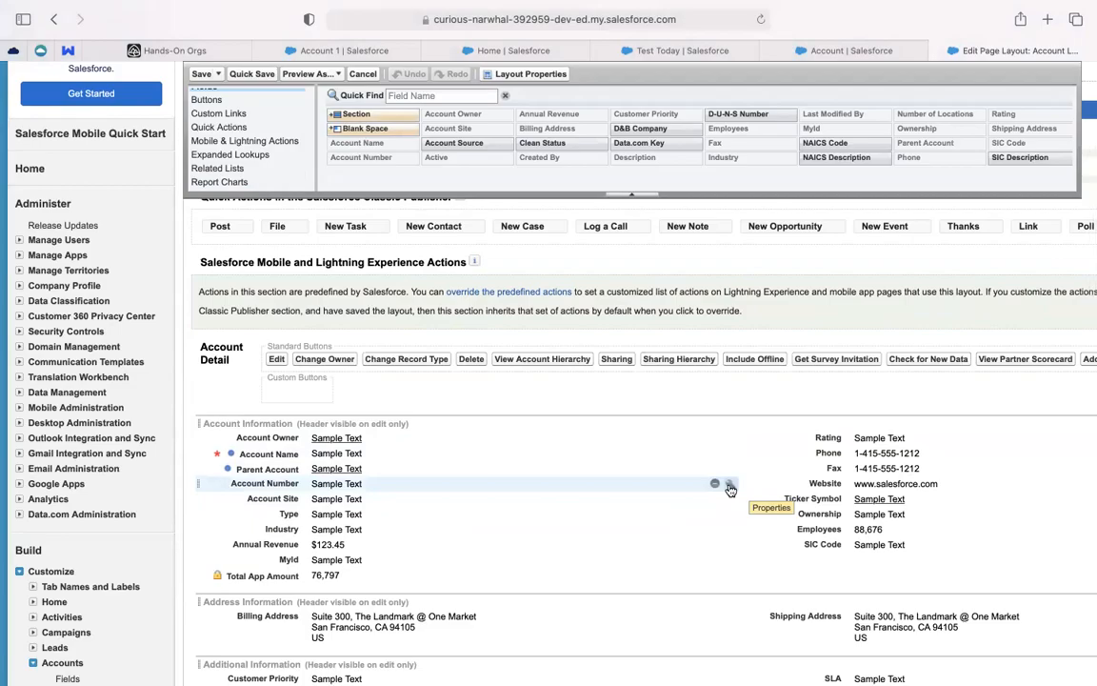
{"action": "left_click", "coordinate": [729, 487]}
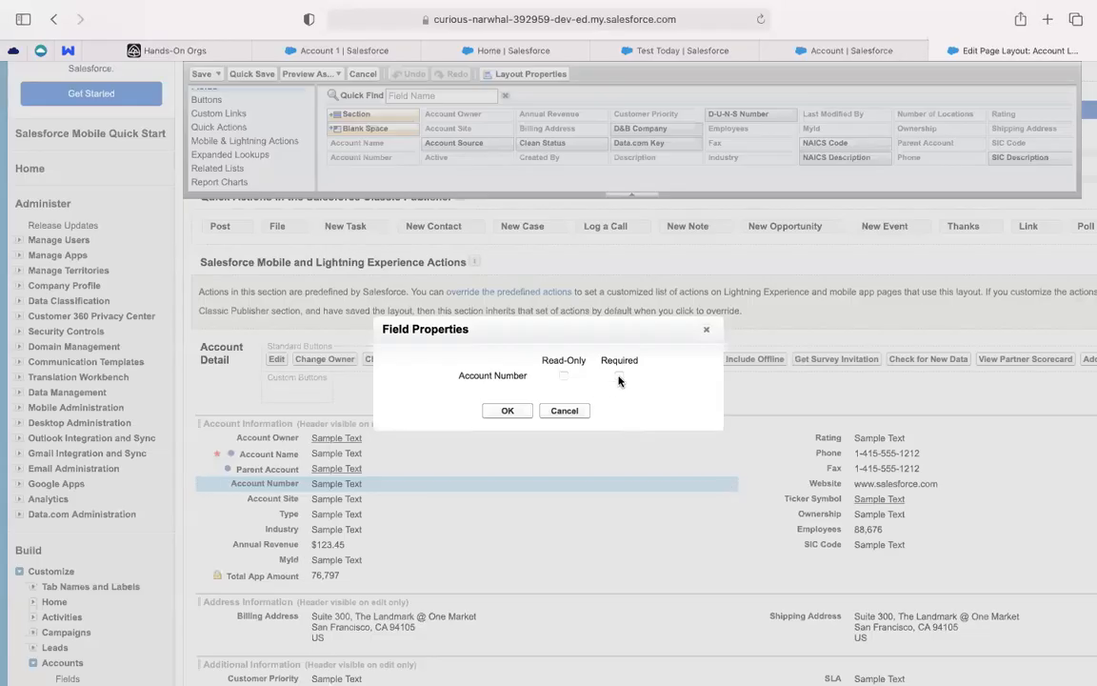
{"action": "left_click", "coordinate": [506, 413]}
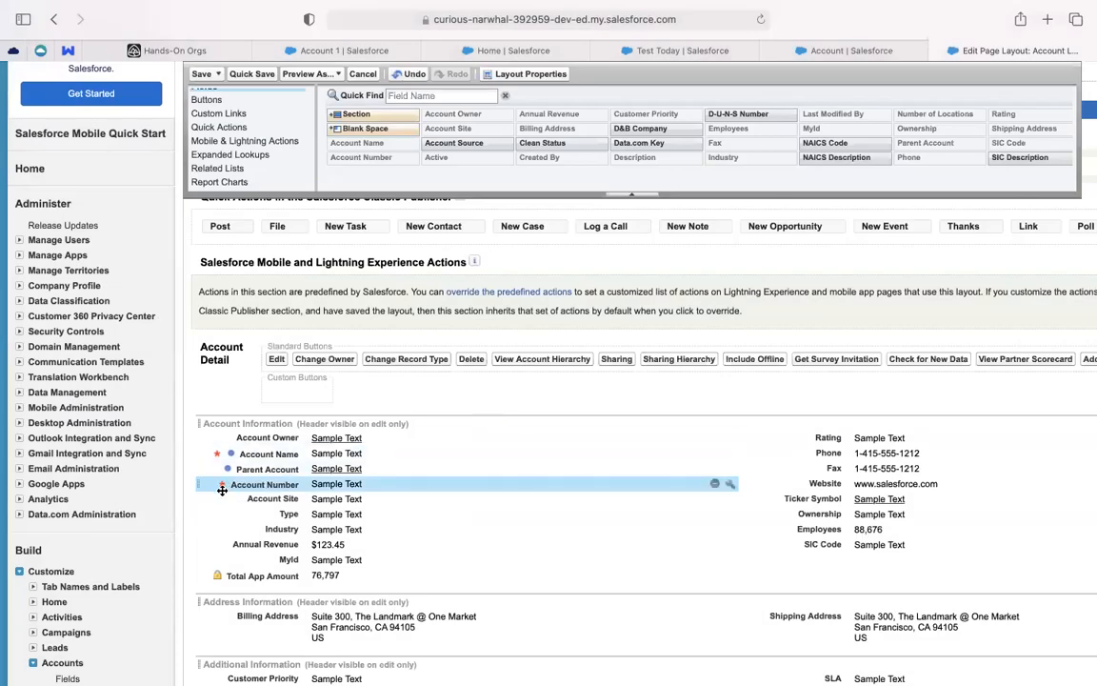
{"action": "scroll", "coordinate": [222, 489], "scroll_direction": "up", "scroll_amount": 5}
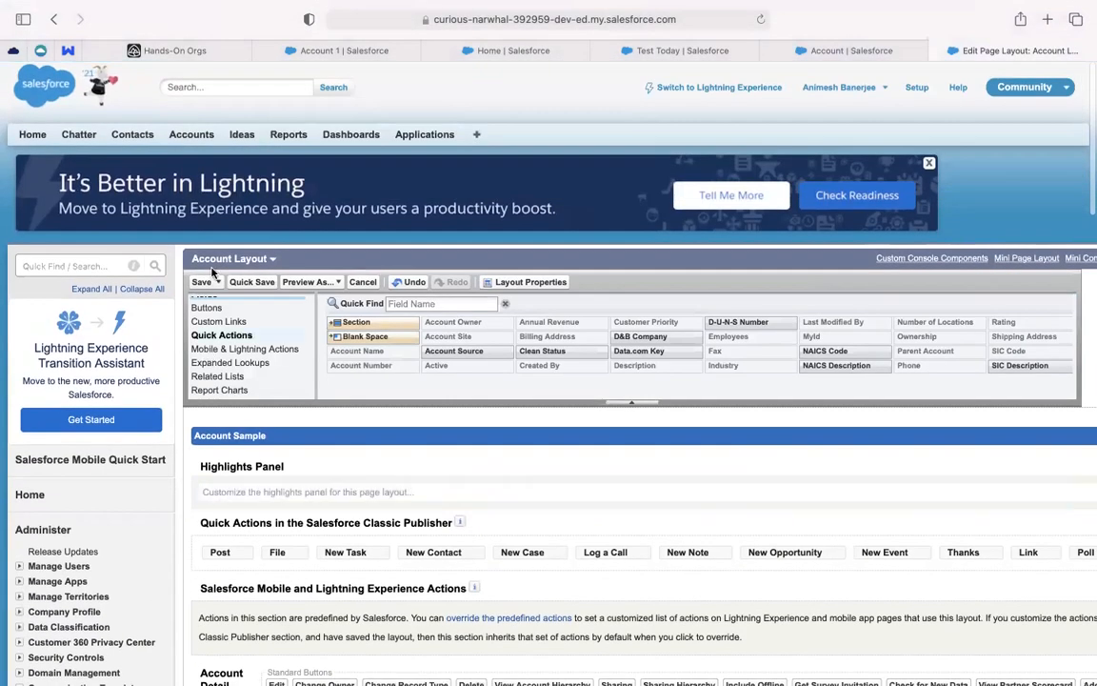
{"action": "left_click", "coordinate": [200, 283]}
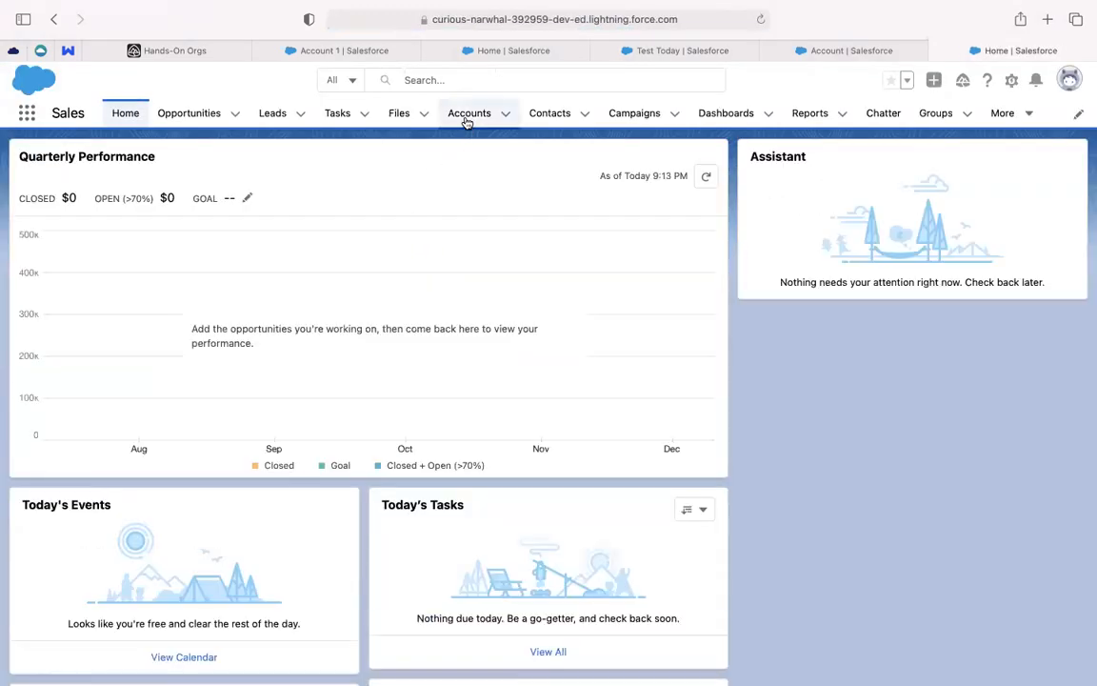
Try to save a new account named Test today 1 with a blank Account Number, and close the form
{"action": "left_click", "coordinate": [466, 119]}
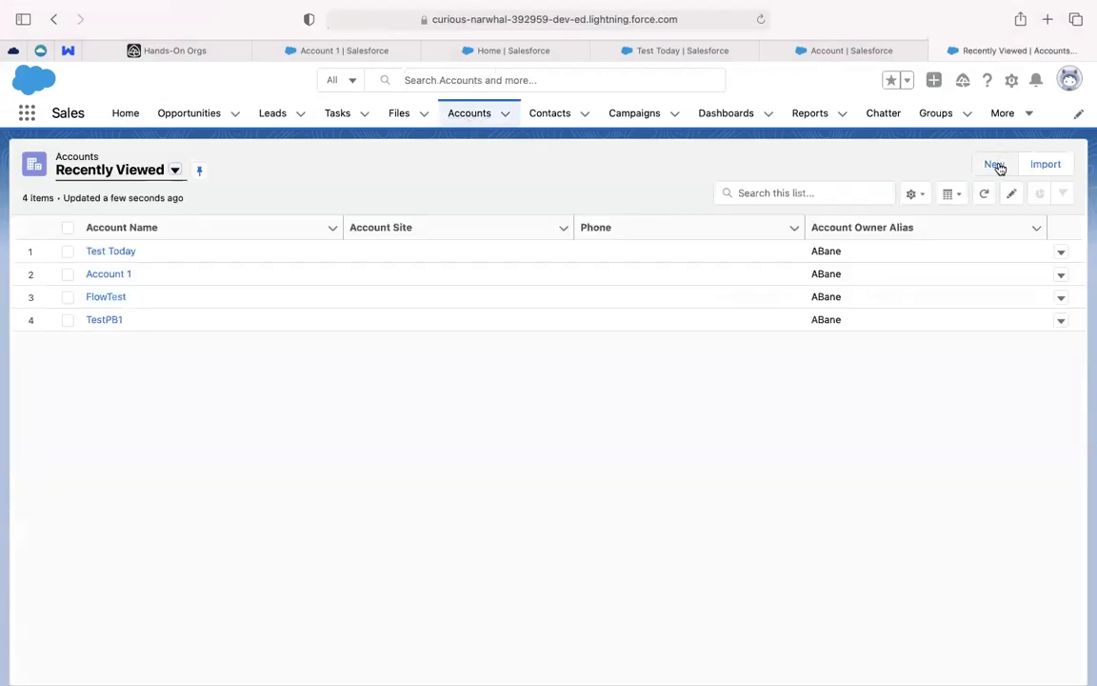
{"action": "left_click", "coordinate": [997, 165]}
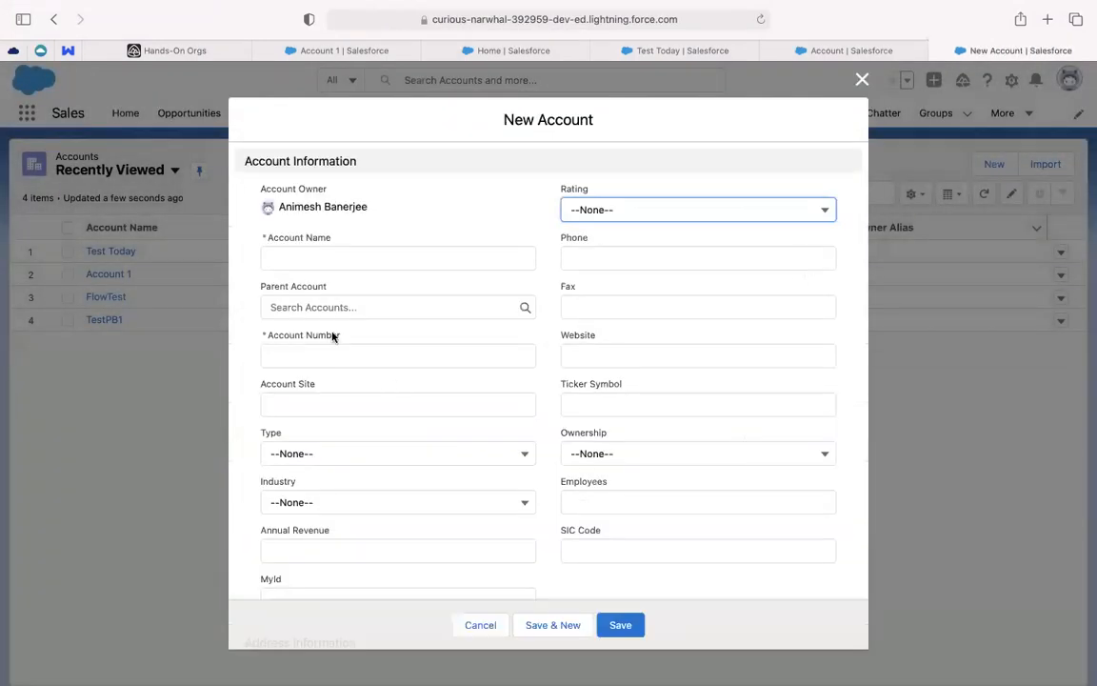
{"action": "left_click", "coordinate": [286, 253]}
{"action": "left_click", "coordinate": [274, 357]}
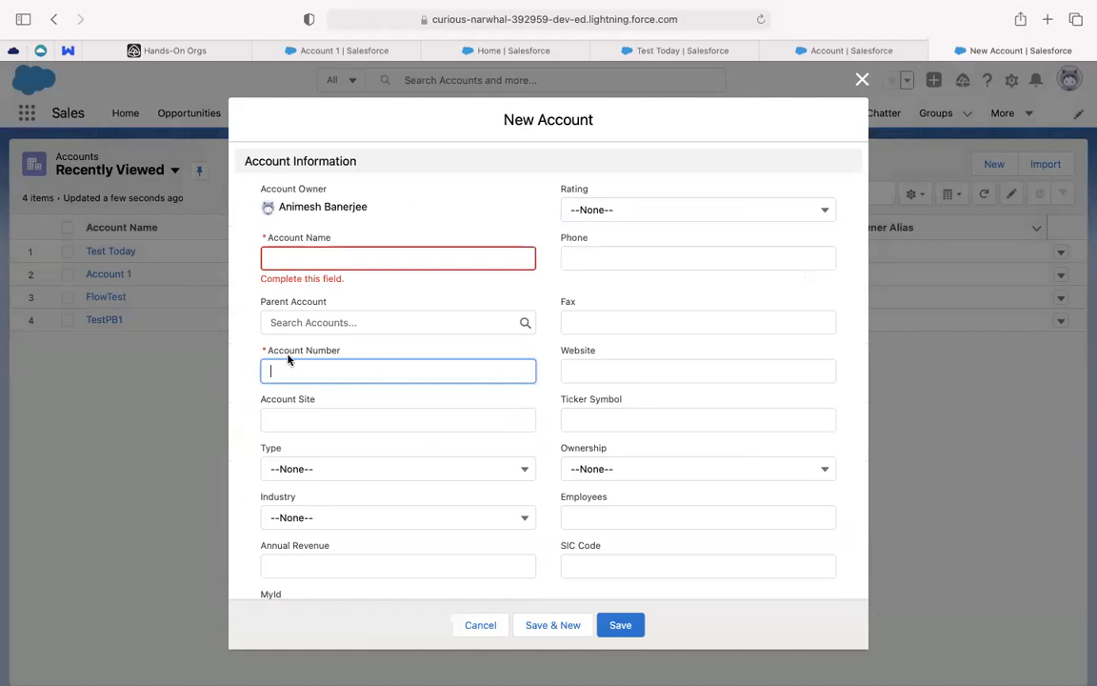
{"action": "left_click", "coordinate": [305, 259]}
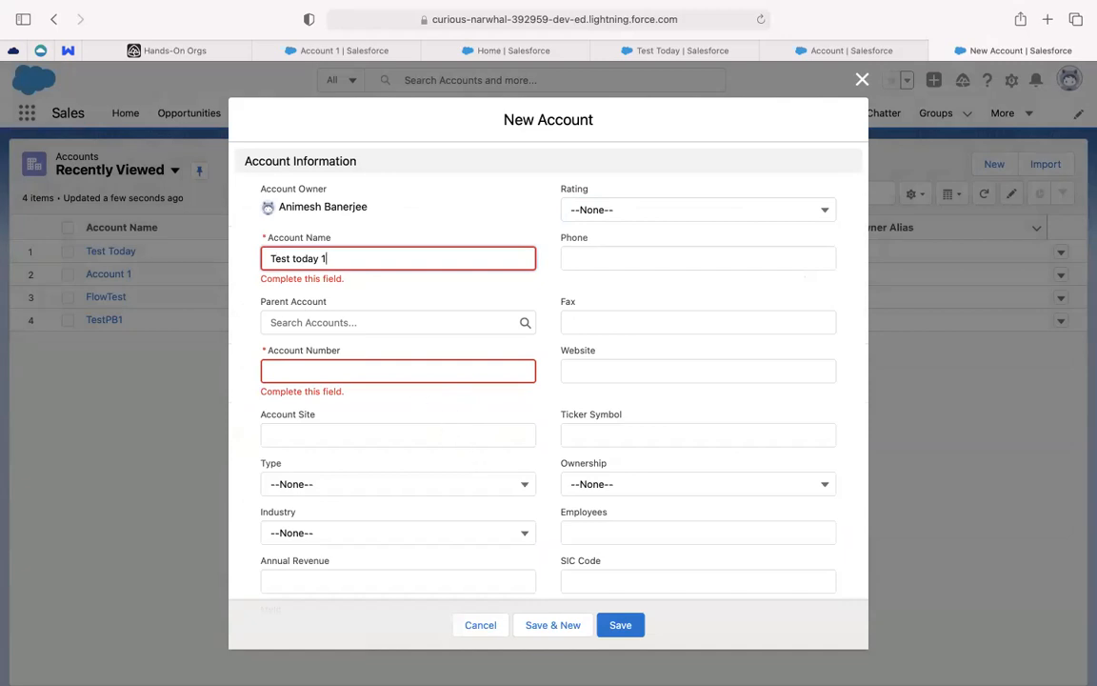
{"action": "left_click", "coordinate": [622, 625]}
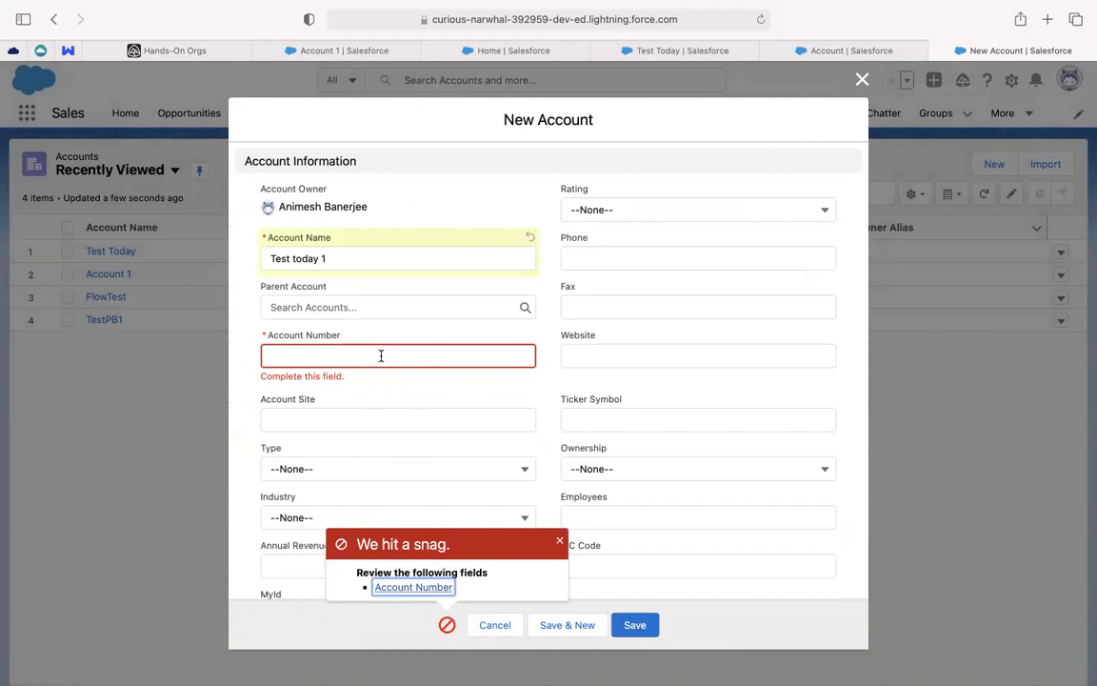
{"action": "left_click", "coordinate": [862, 82]}
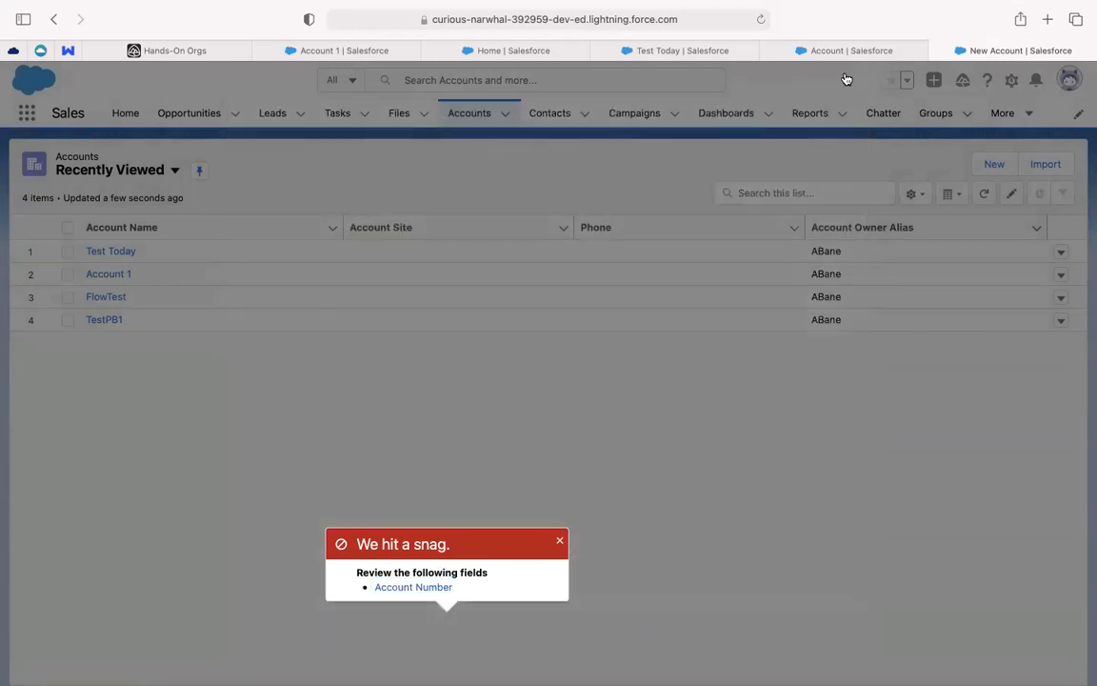
Return to the Account object's page layouts in Setup and open their Page Layout Assignment in Salesforce Classic
{"action": "left_click", "coordinate": [841, 55]}
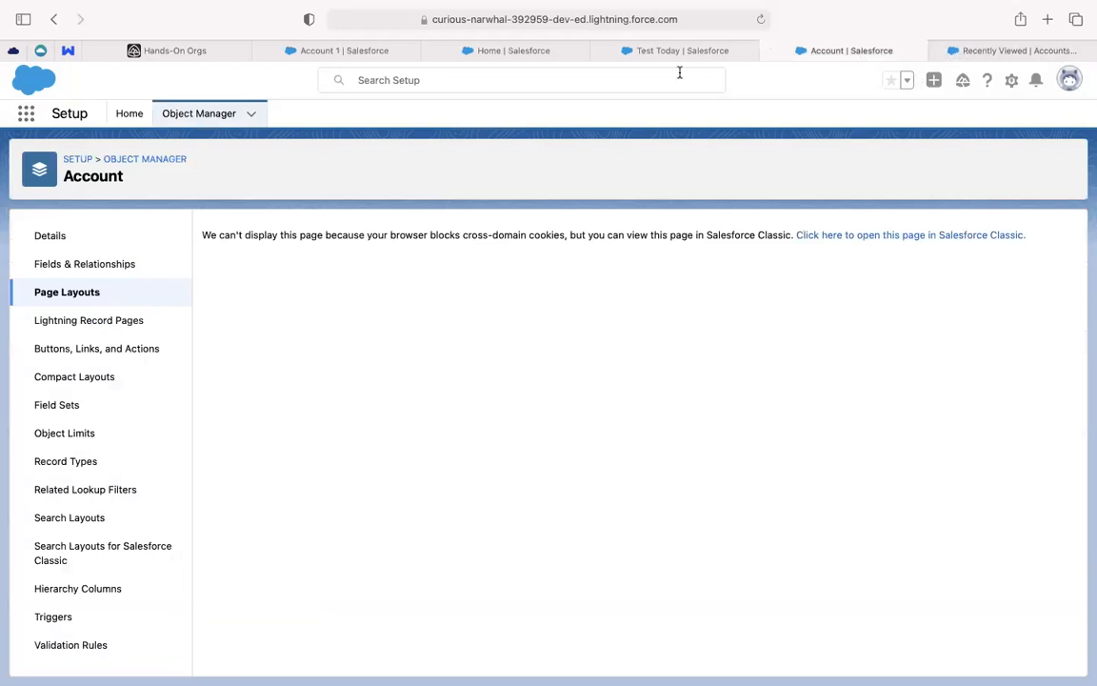
{"action": "left_click", "coordinate": [676, 58]}
{"action": "left_click", "coordinate": [823, 50]}
{"action": "left_click", "coordinate": [68, 294]}
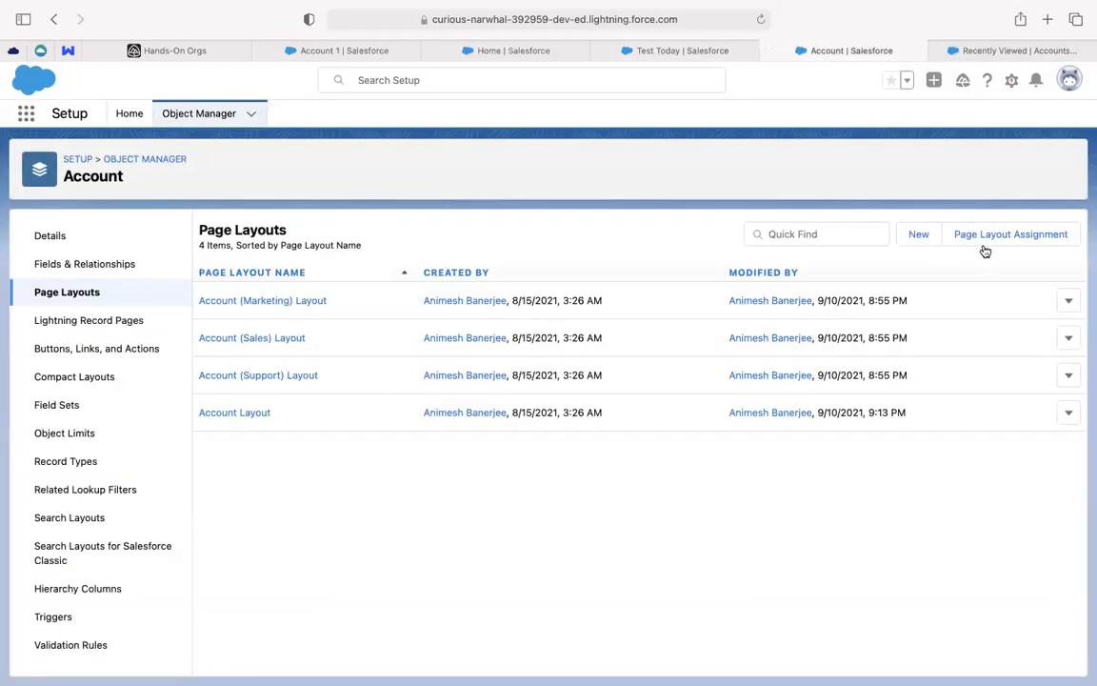
{"action": "left_click", "coordinate": [992, 238]}
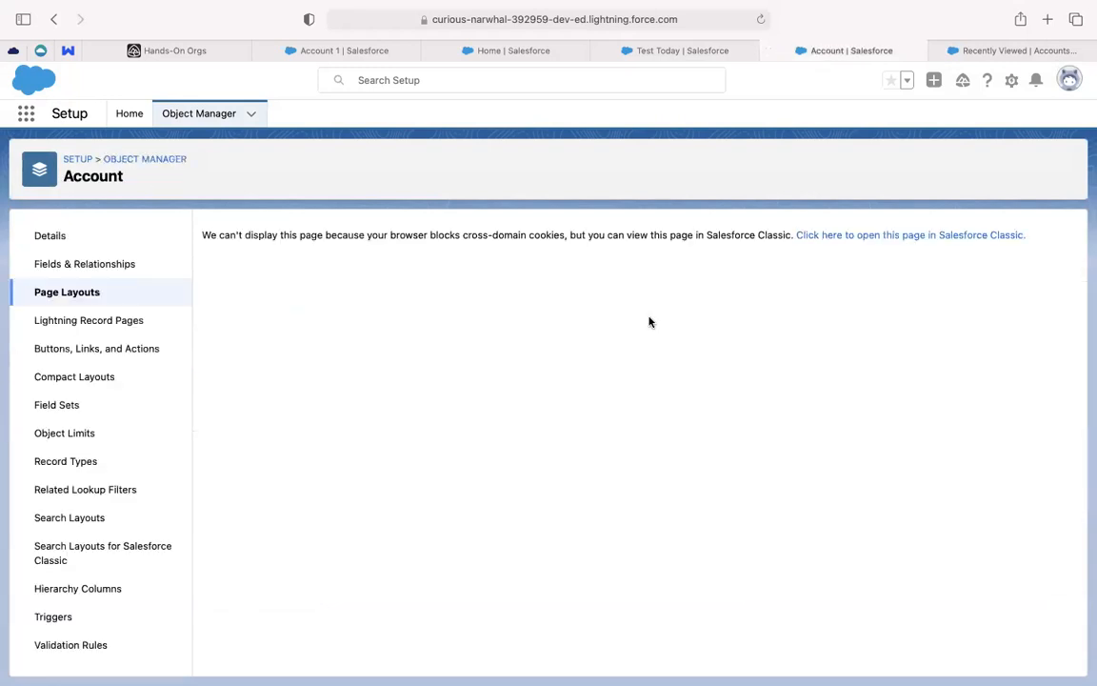
{"action": "left_click", "coordinate": [899, 236]}
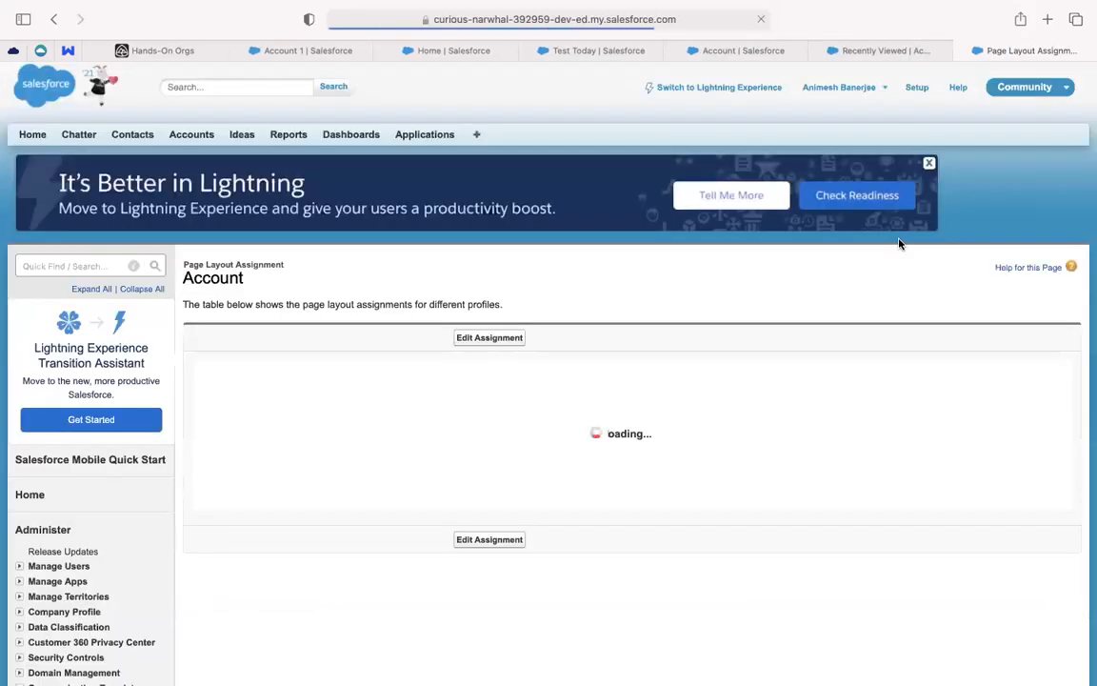
Examine which Account page layout is assigned to each profile and close the Salesforce Classic tab
{"action": "scroll", "coordinate": [586, 446], "scroll_direction": "down", "scroll_amount": 5}
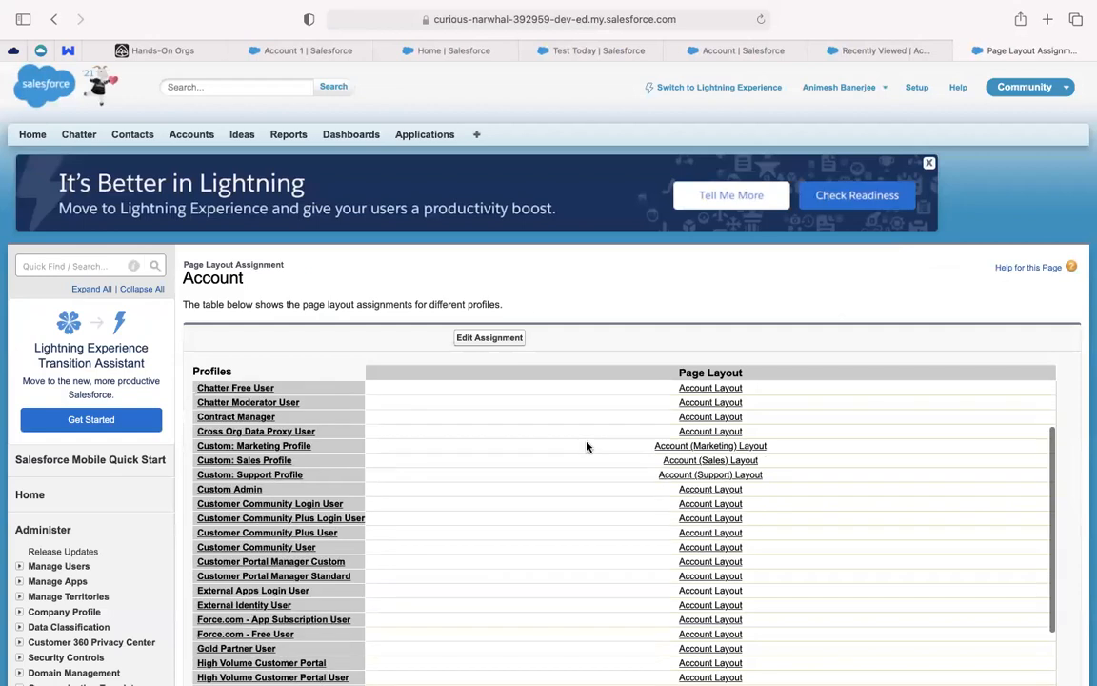
{"action": "scroll", "coordinate": [587, 445], "scroll_direction": "down", "scroll_amount": 2}
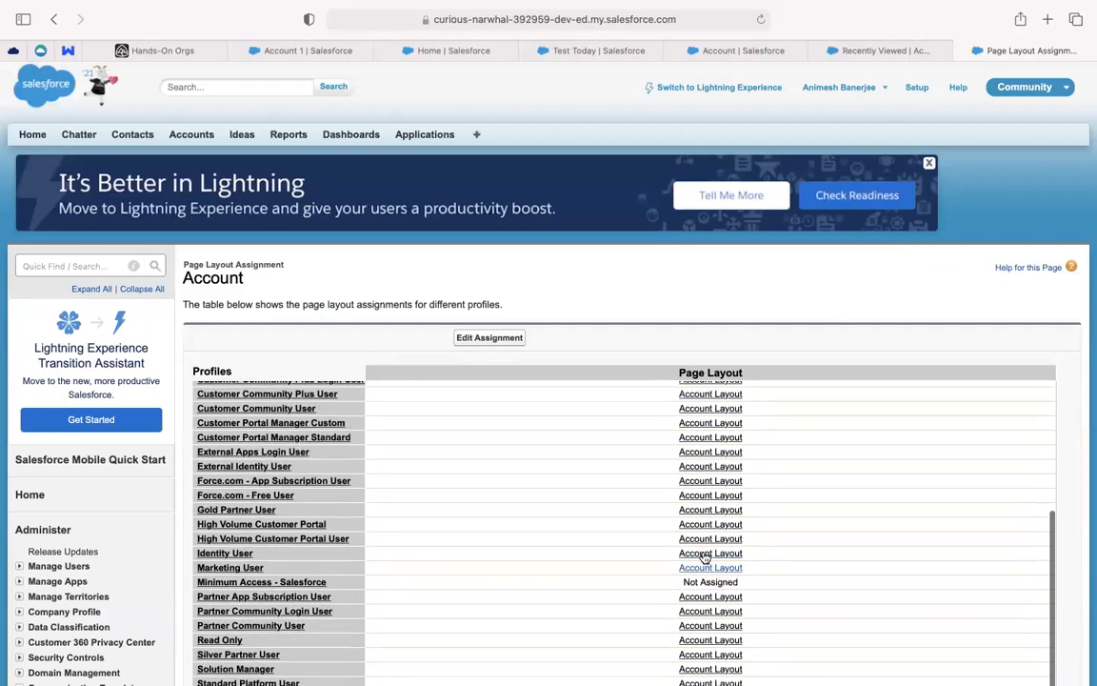
{"action": "scroll", "coordinate": [702, 558], "scroll_direction": "up", "scroll_amount": 4}
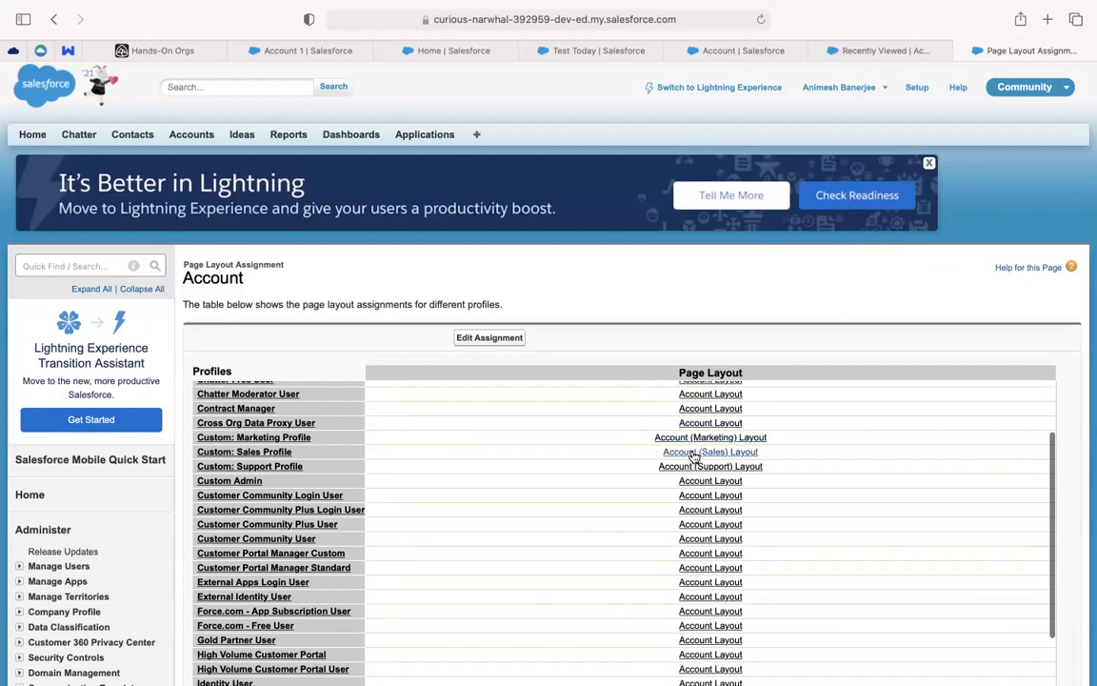
{"action": "scroll", "coordinate": [666, 495], "scroll_direction": "down", "scroll_amount": 3}
{"action": "scroll", "coordinate": [530, 551], "scroll_direction": "up", "scroll_amount": 5}
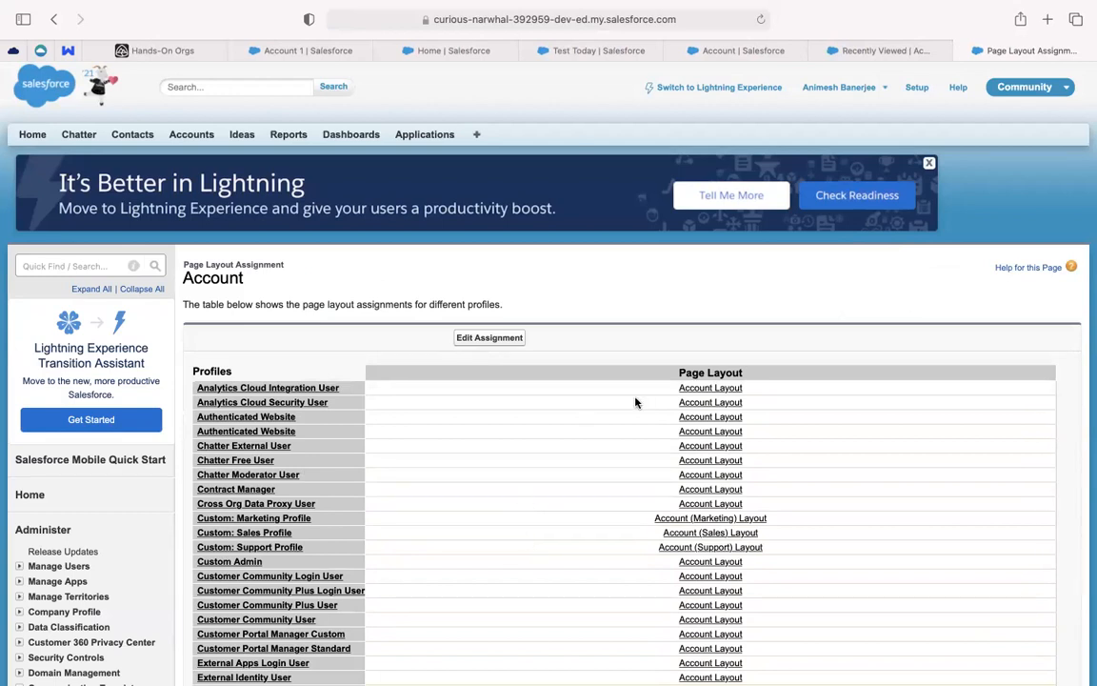
{"action": "scroll", "coordinate": [567, 401], "scroll_direction": "down", "scroll_amount": 3}
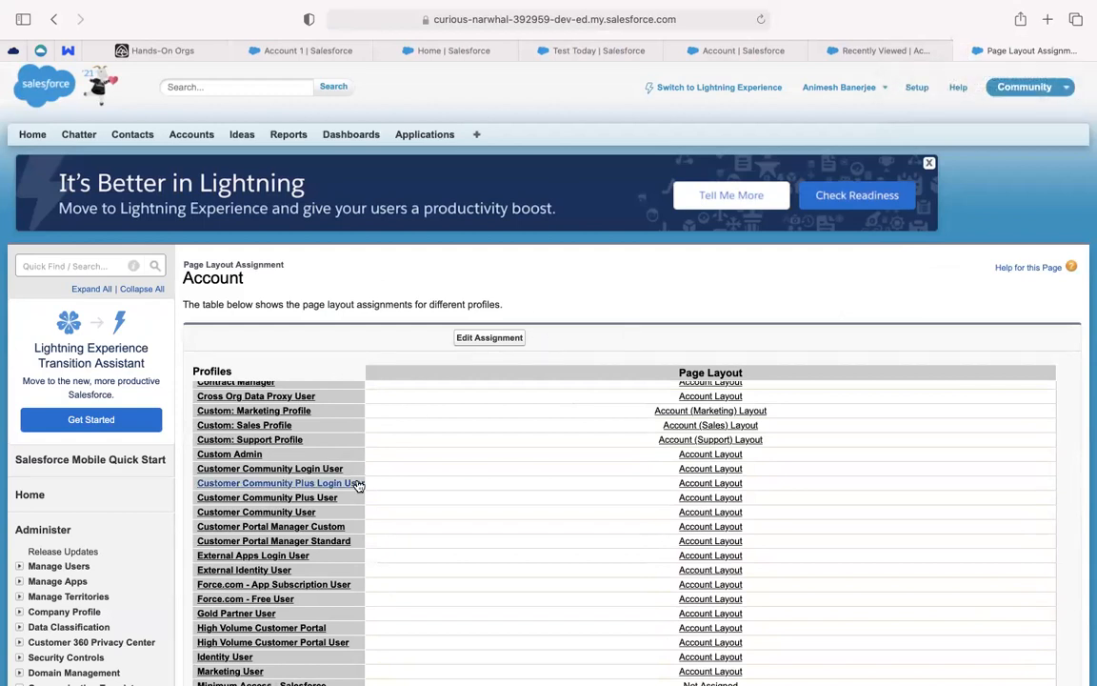
{"action": "left_click", "coordinate": [962, 70]}
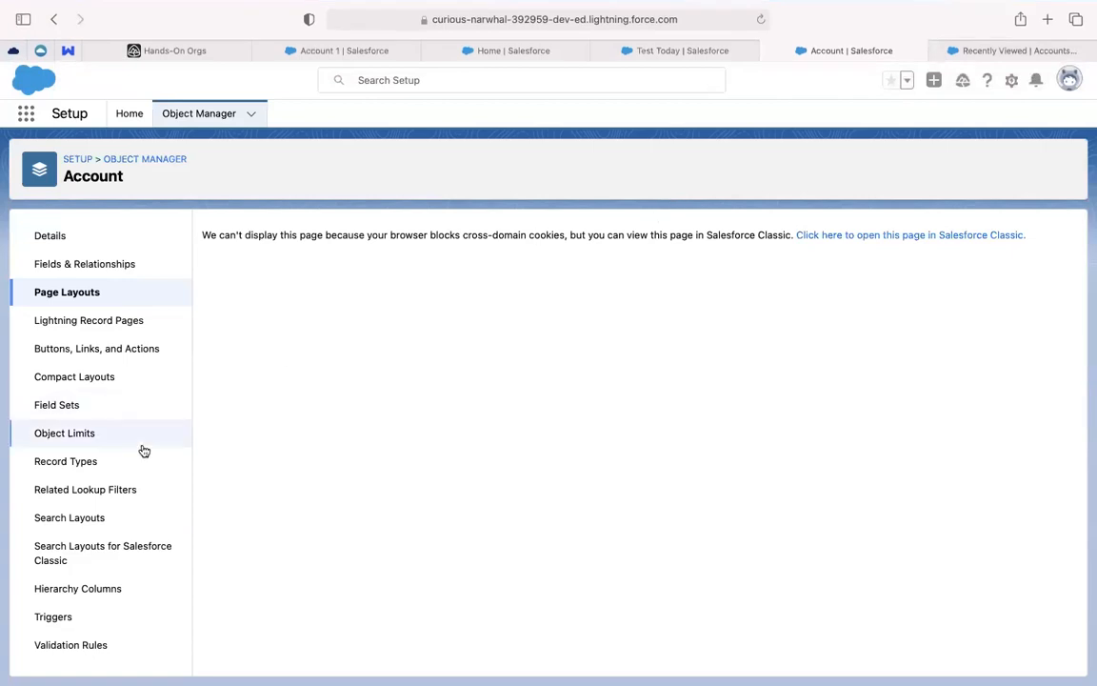
Find the Number of Locations field among the Account fields and open its definition in Salesforce Classic
{"action": "left_click", "coordinate": [95, 266]}
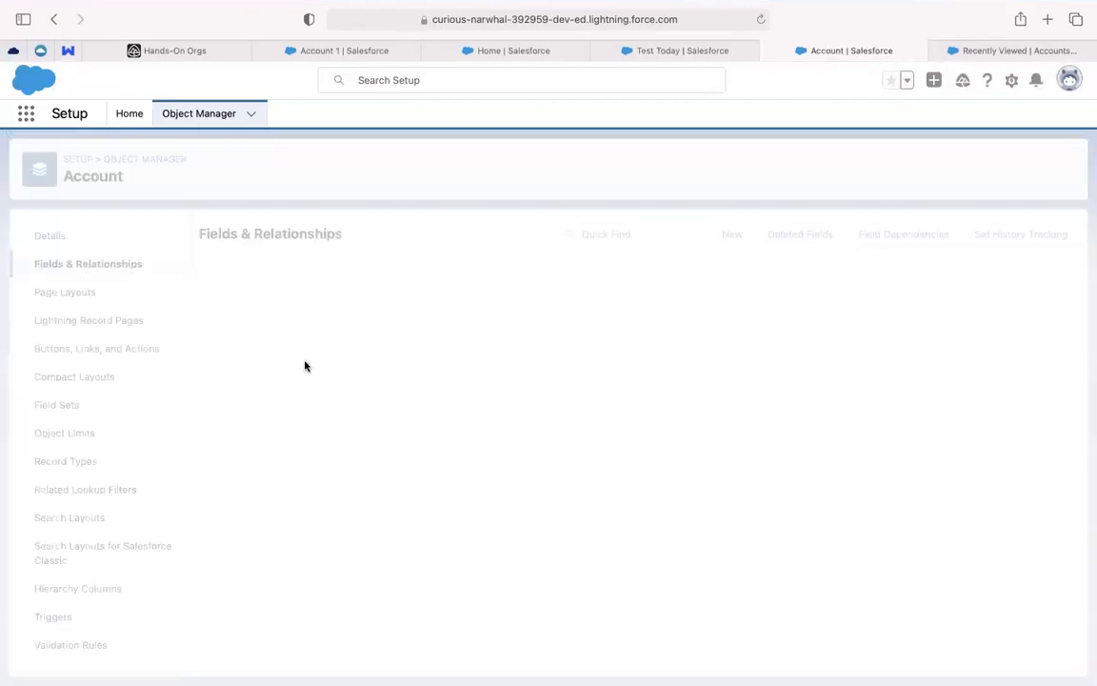
{"action": "scroll", "coordinate": [389, 435], "scroll_direction": "down", "scroll_amount": 10}
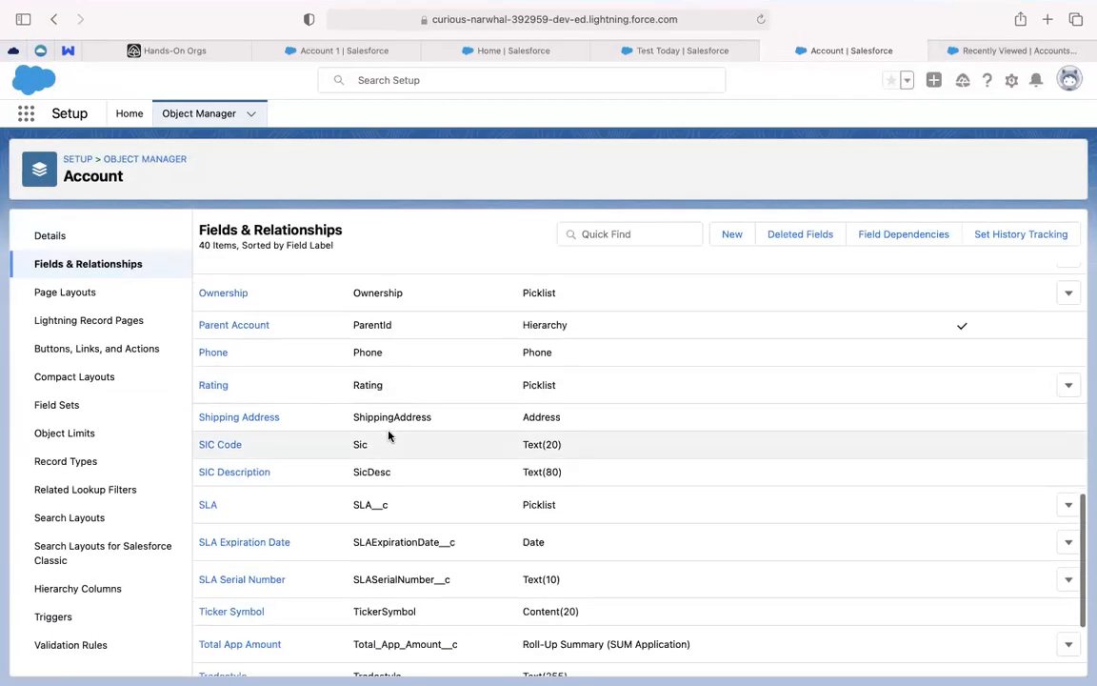
{"action": "scroll", "coordinate": [390, 435], "scroll_direction": "down", "scroll_amount": 3}
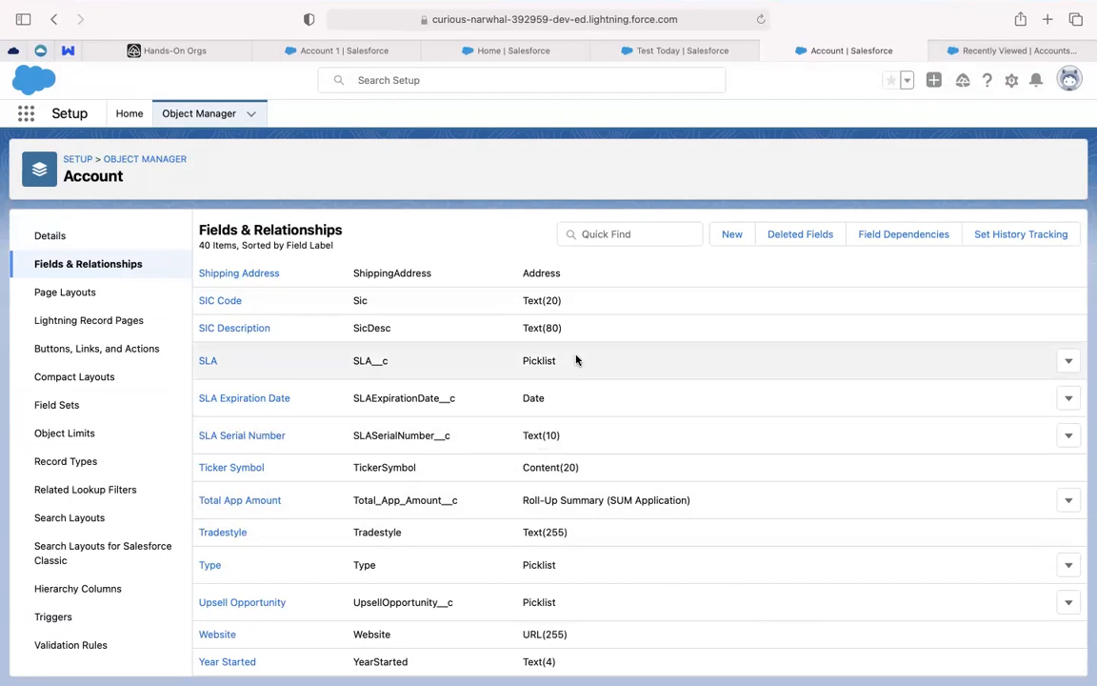
{"action": "scroll", "coordinate": [578, 360], "scroll_direction": "up", "scroll_amount": 5}
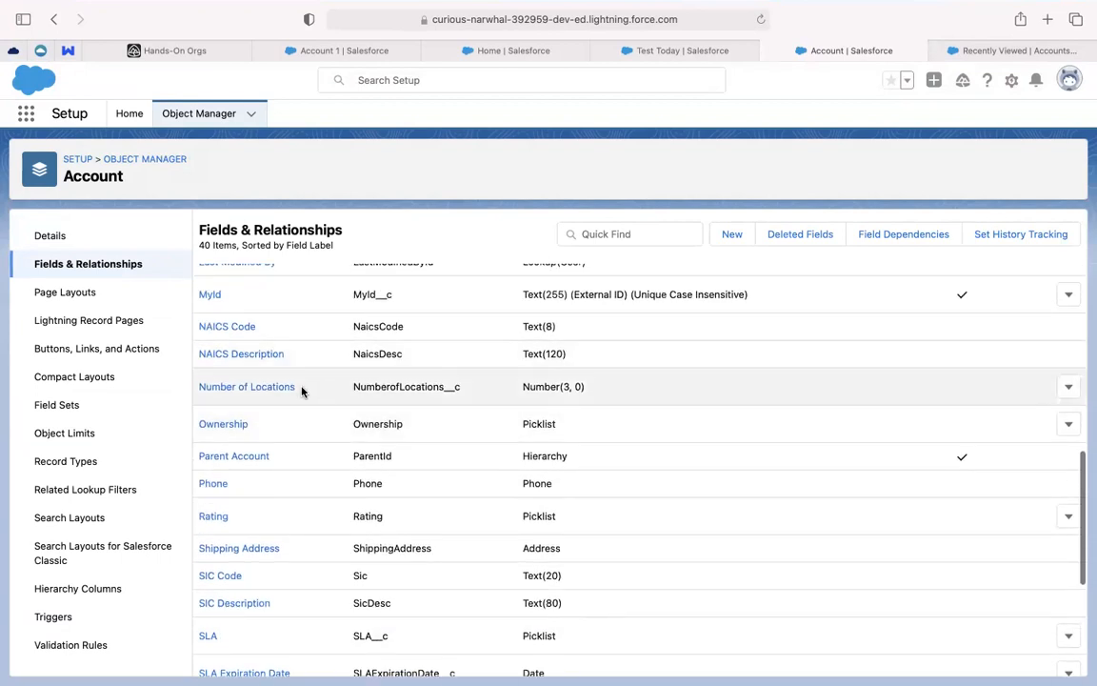
{"action": "left_click", "coordinate": [271, 389]}
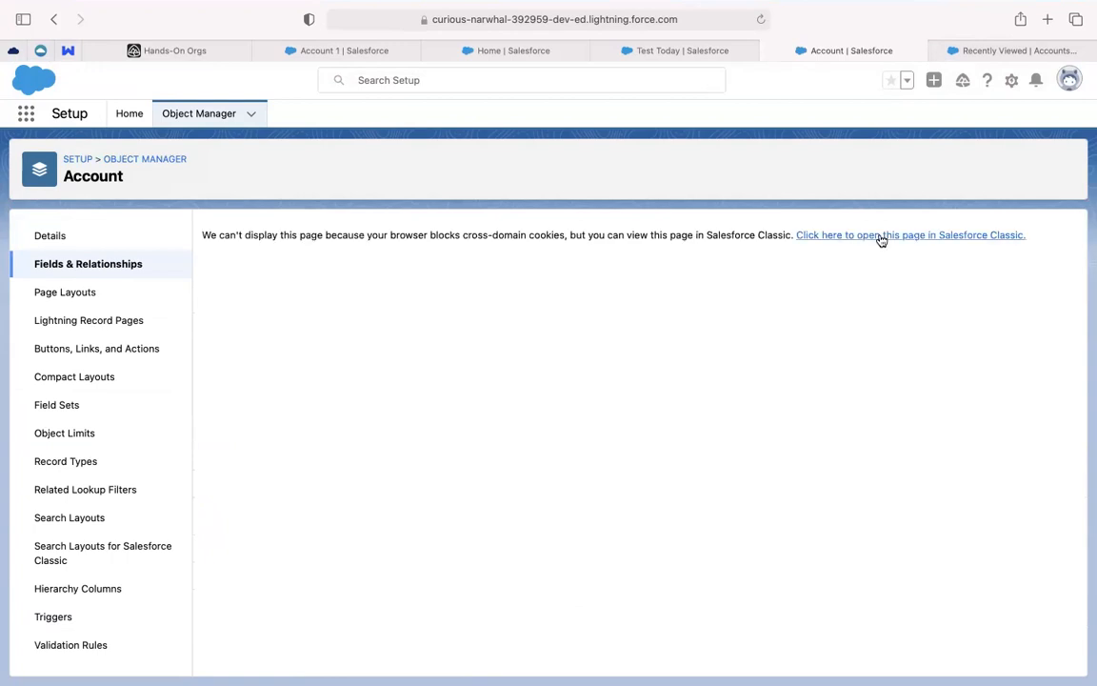
{"action": "left_click", "coordinate": [879, 237]}
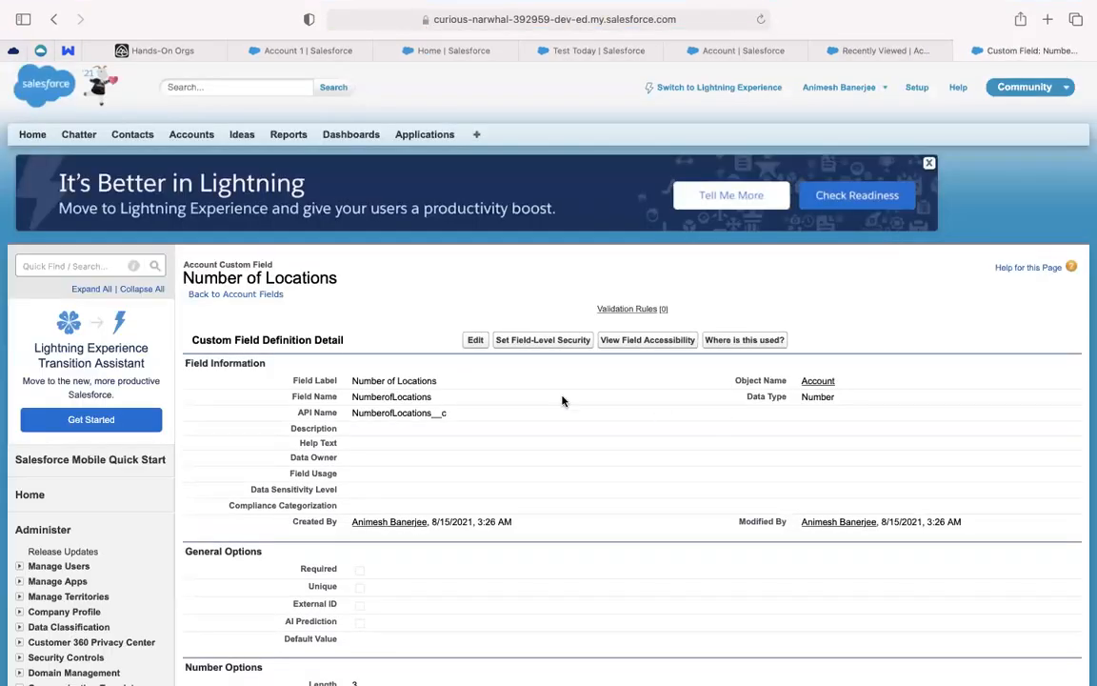
Make the Number of Locations field always require a value to save a record, confirm the integration impact, and save the definition
{"action": "left_click", "coordinate": [474, 340]}
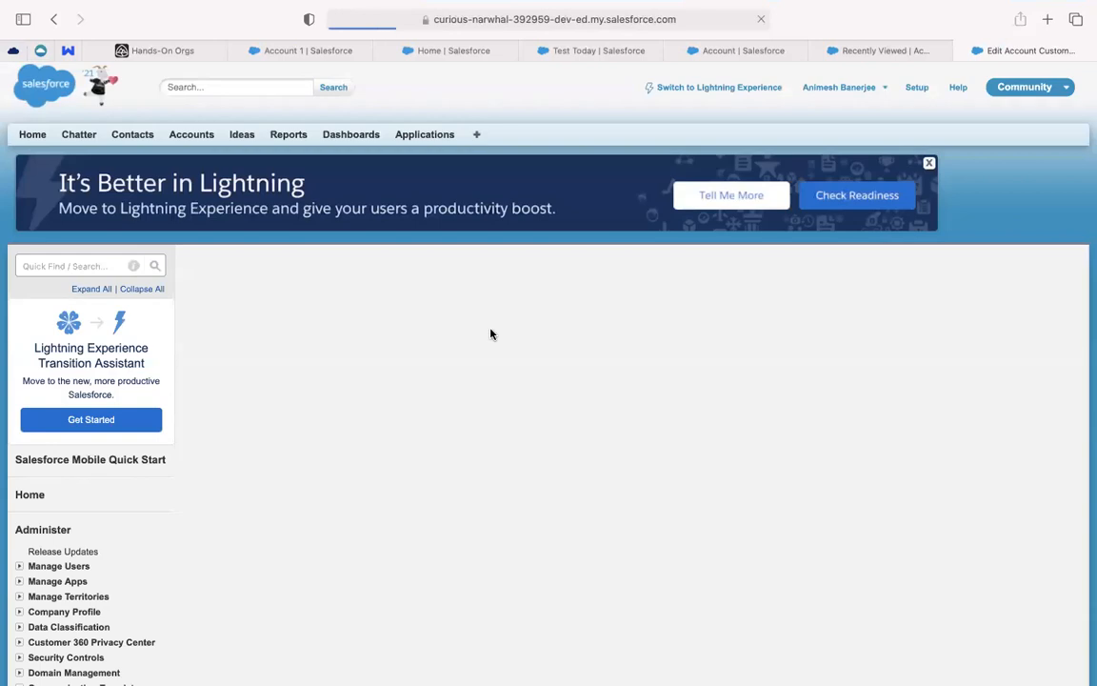
{"action": "scroll", "coordinate": [491, 333], "scroll_direction": "down", "scroll_amount": 3}
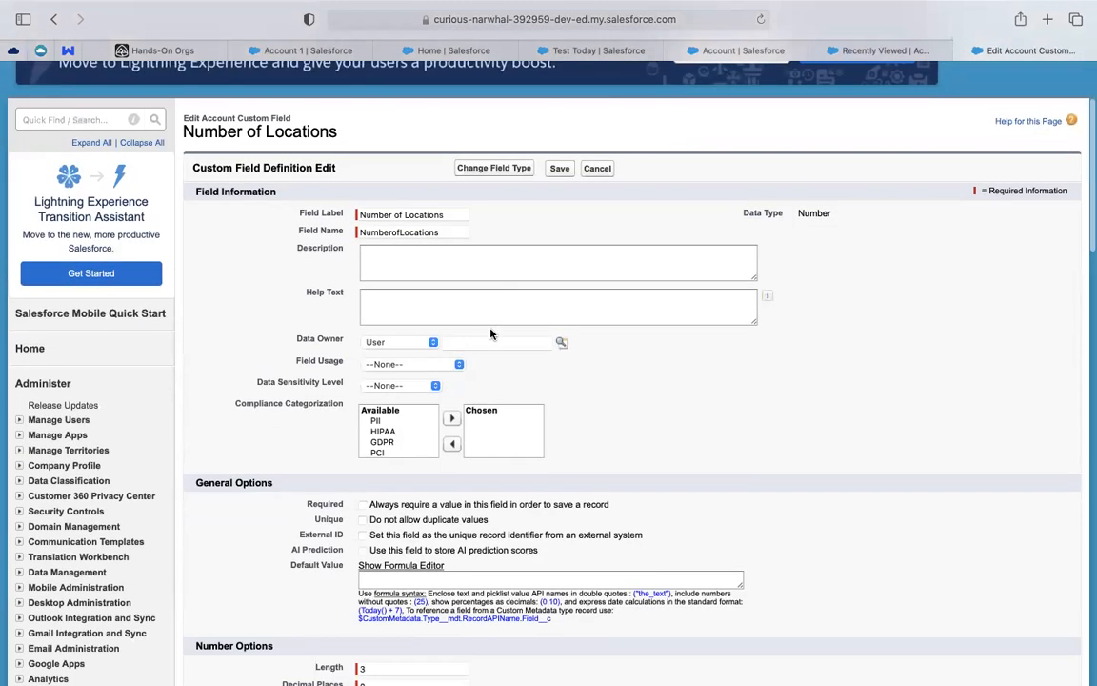
{"action": "scroll", "coordinate": [490, 334], "scroll_direction": "down", "scroll_amount": 1}
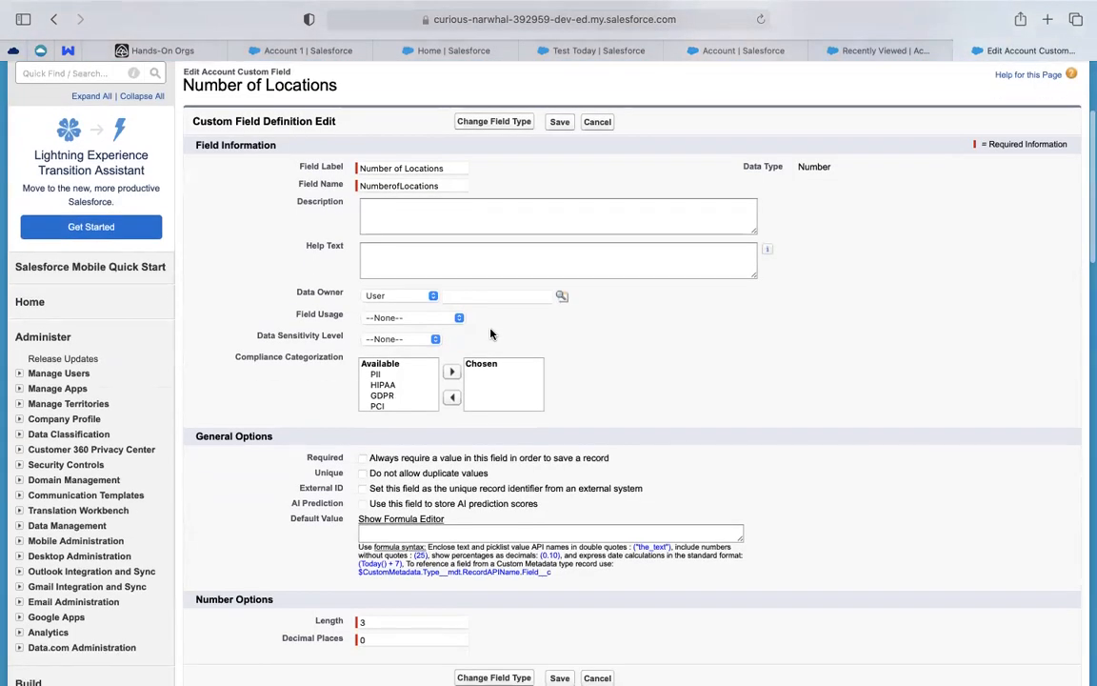
{"action": "left_click", "coordinate": [362, 458]}
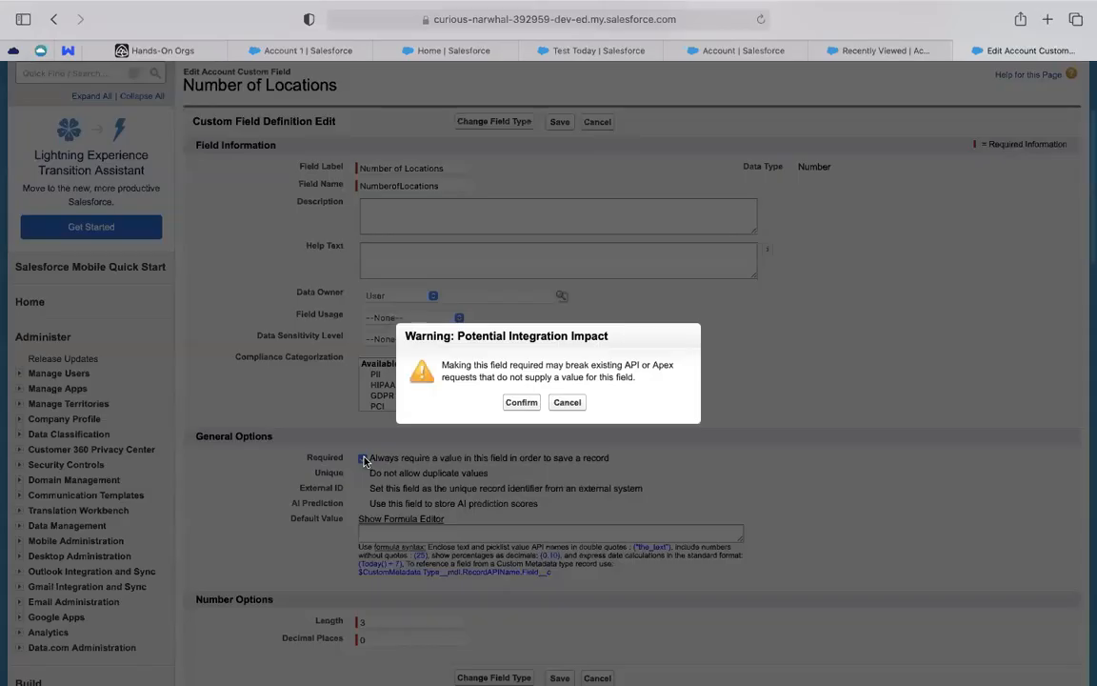
{"action": "left_click", "coordinate": [519, 404]}
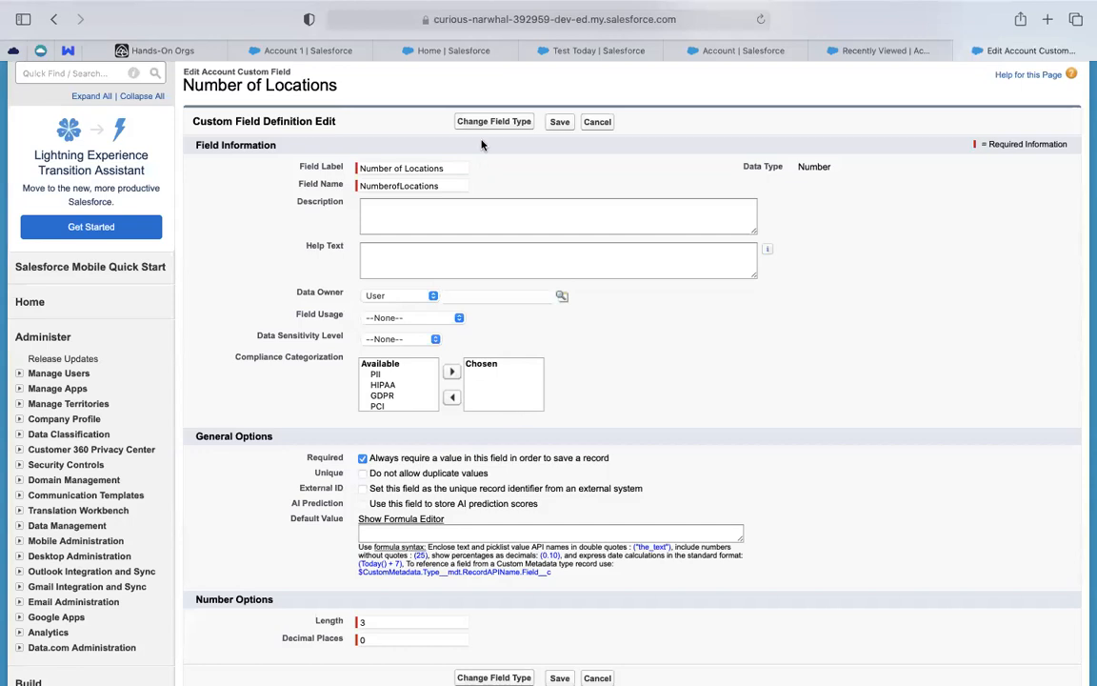
{"action": "left_click", "coordinate": [560, 122]}
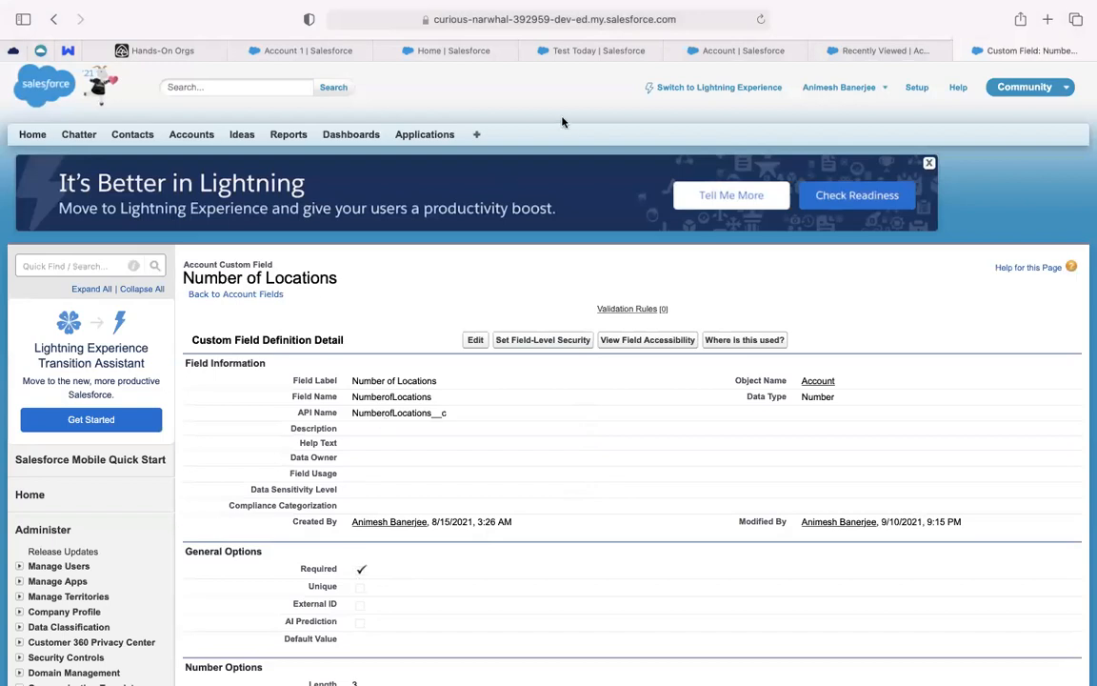
Reload the accounts list, try to save a blank new account to check the Number of Locations requirement, and close the form
{"action": "left_click", "coordinate": [747, 51]}
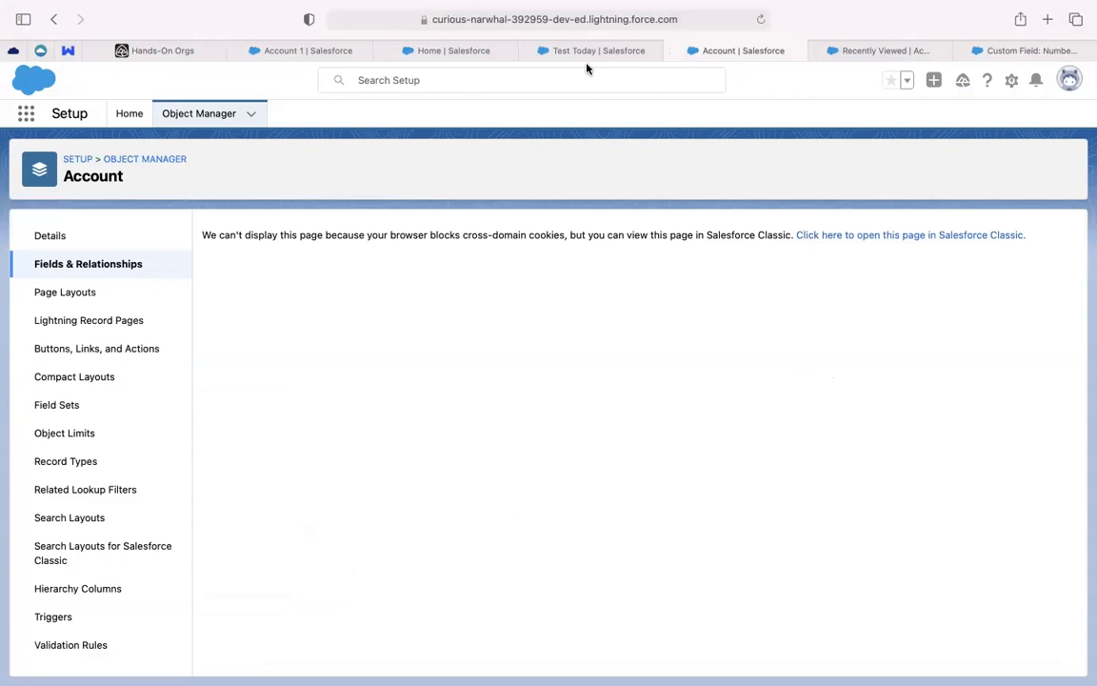
{"action": "left_click", "coordinate": [891, 55]}
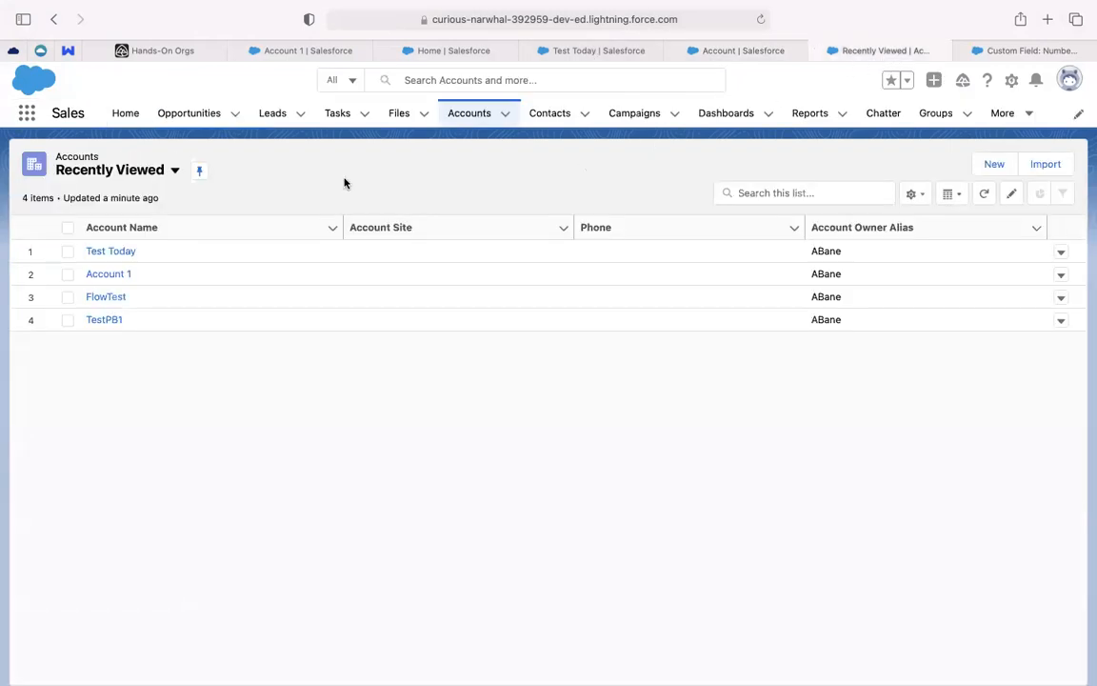
{"action": "left_click", "coordinate": [759, 20]}
{"action": "left_click", "coordinate": [991, 164]}
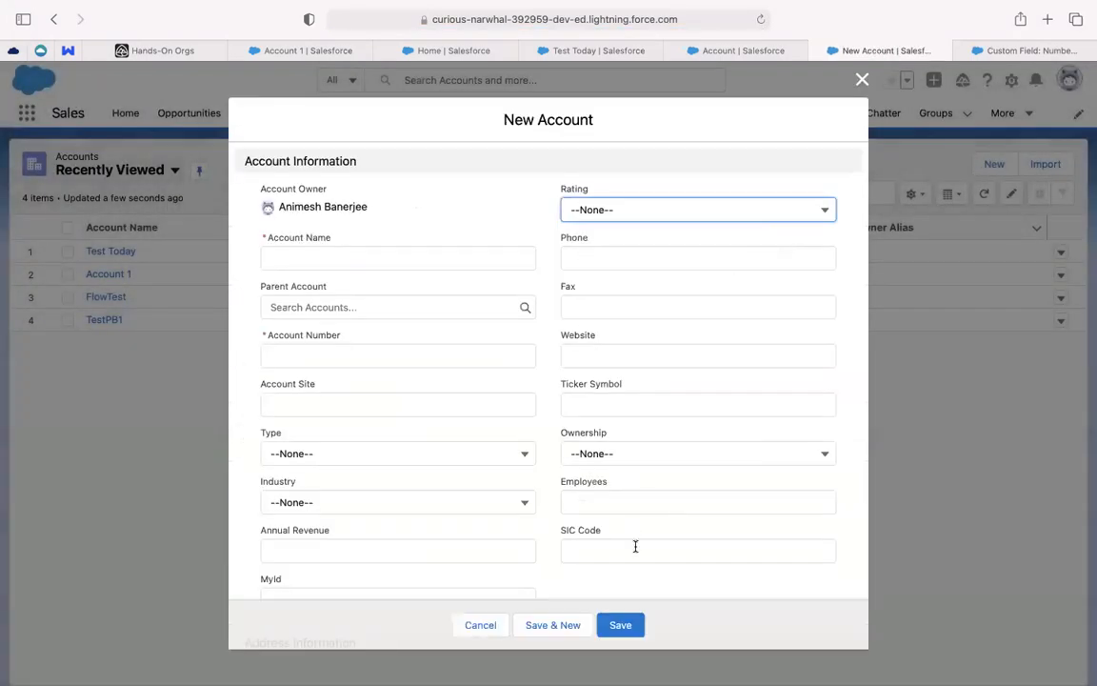
{"action": "left_click", "coordinate": [620, 625]}
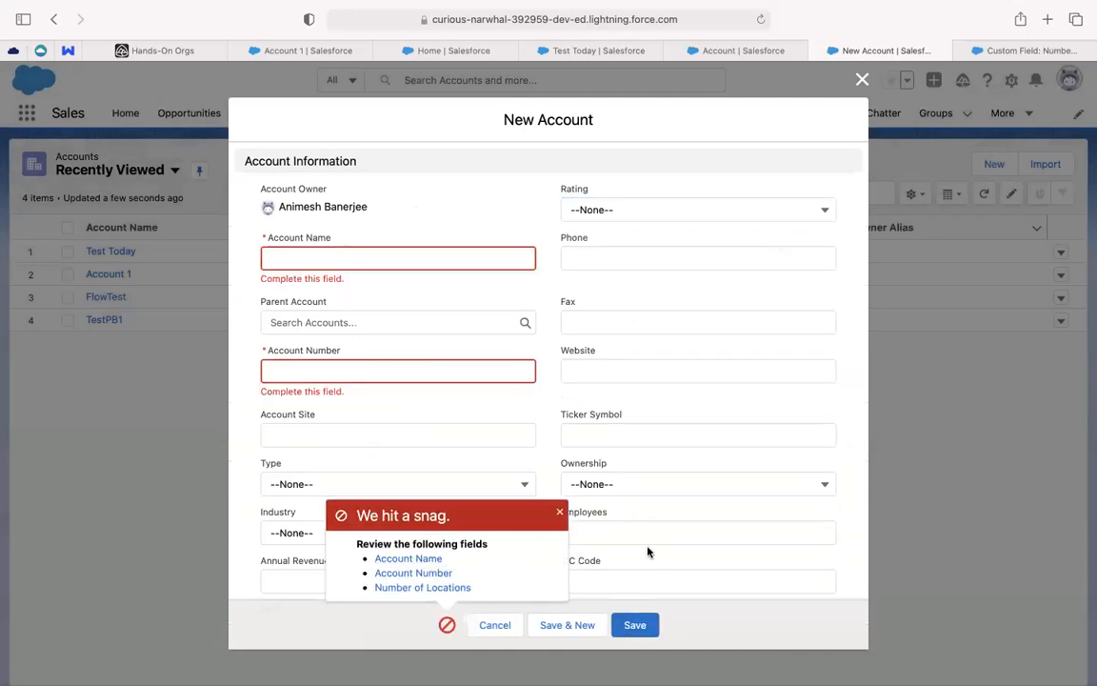
{"action": "scroll", "coordinate": [648, 532], "scroll_direction": "down", "scroll_amount": 5}
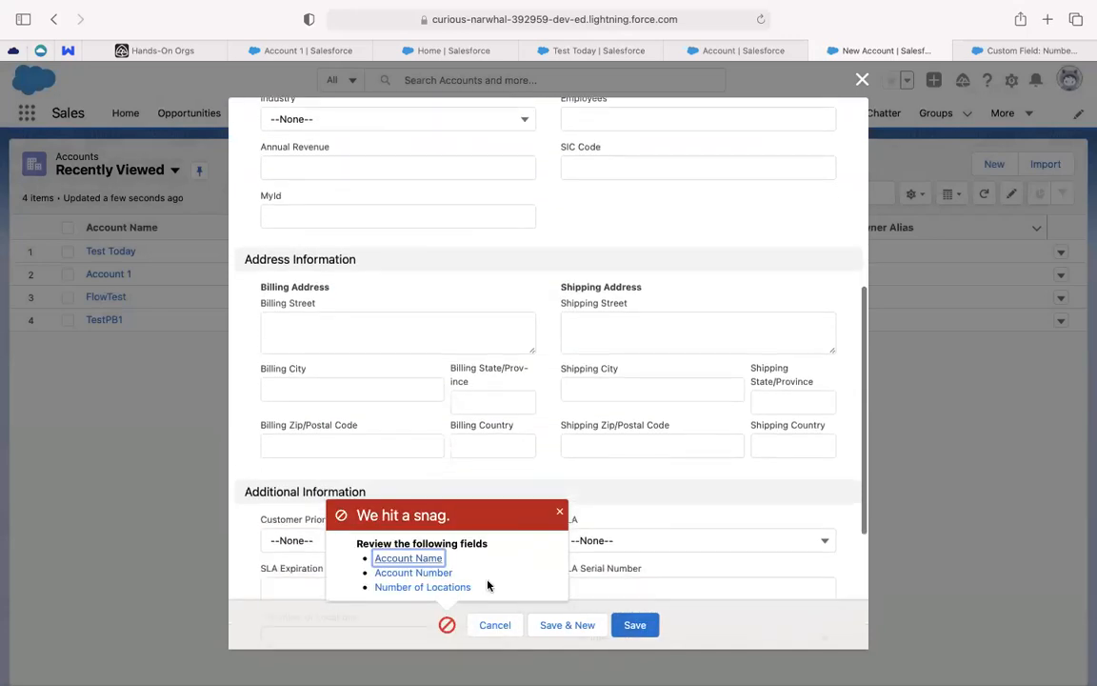
{"action": "scroll", "coordinate": [629, 519], "scroll_direction": "down", "scroll_amount": 3}
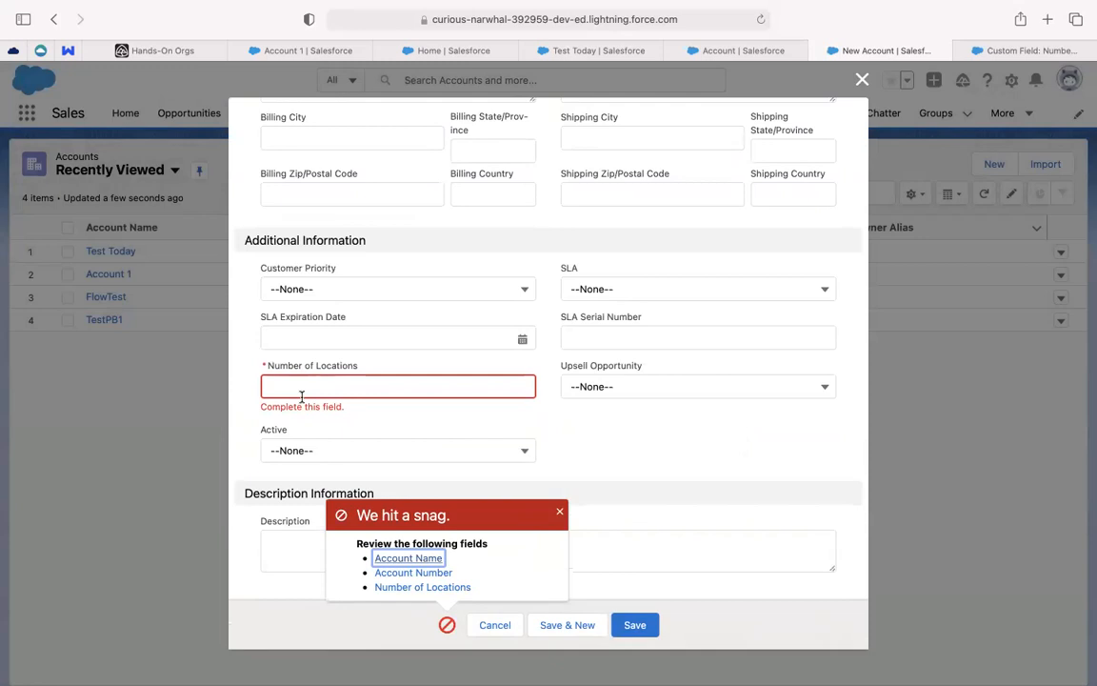
{"action": "left_click", "coordinate": [861, 80]}
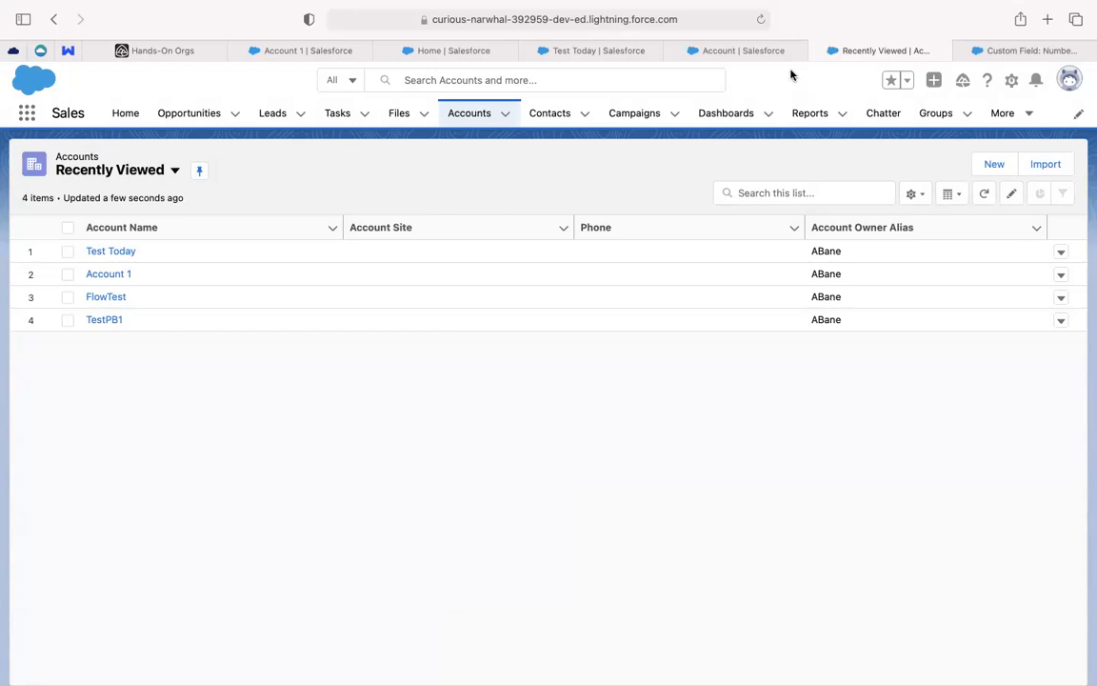
Find Number of Locations among the Account object's fields in Setup and reopen its definition in Salesforce Classic
{"action": "left_click", "coordinate": [767, 49]}
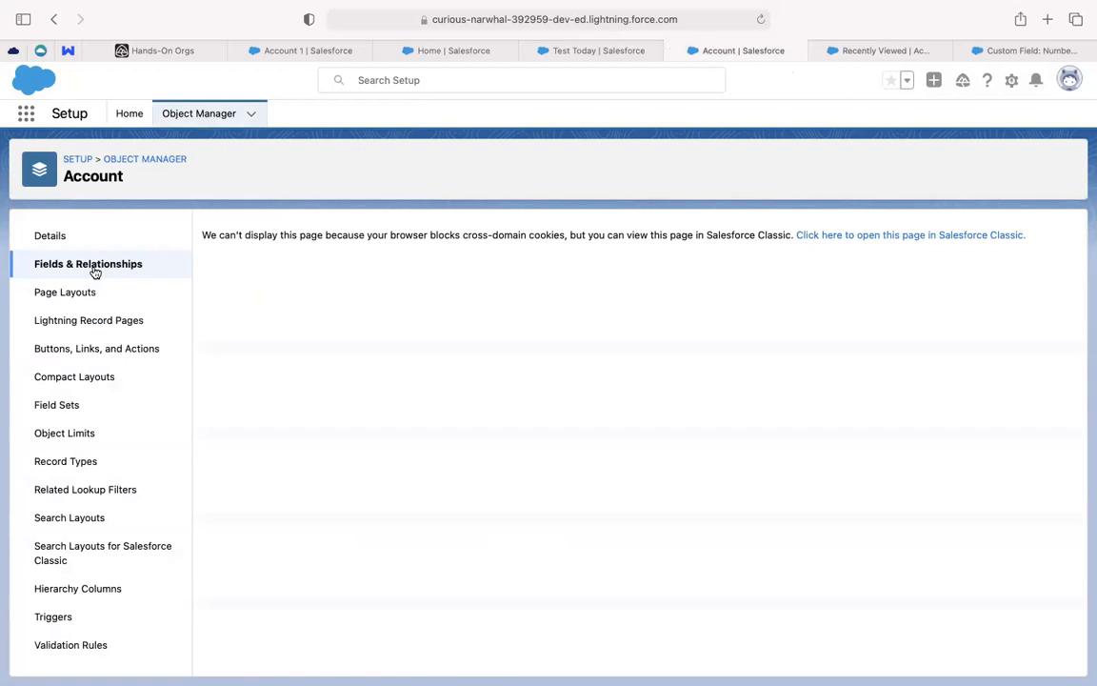
{"action": "left_click", "coordinate": [95, 272]}
{"action": "scroll", "coordinate": [416, 391], "scroll_direction": "down", "scroll_amount": 10}
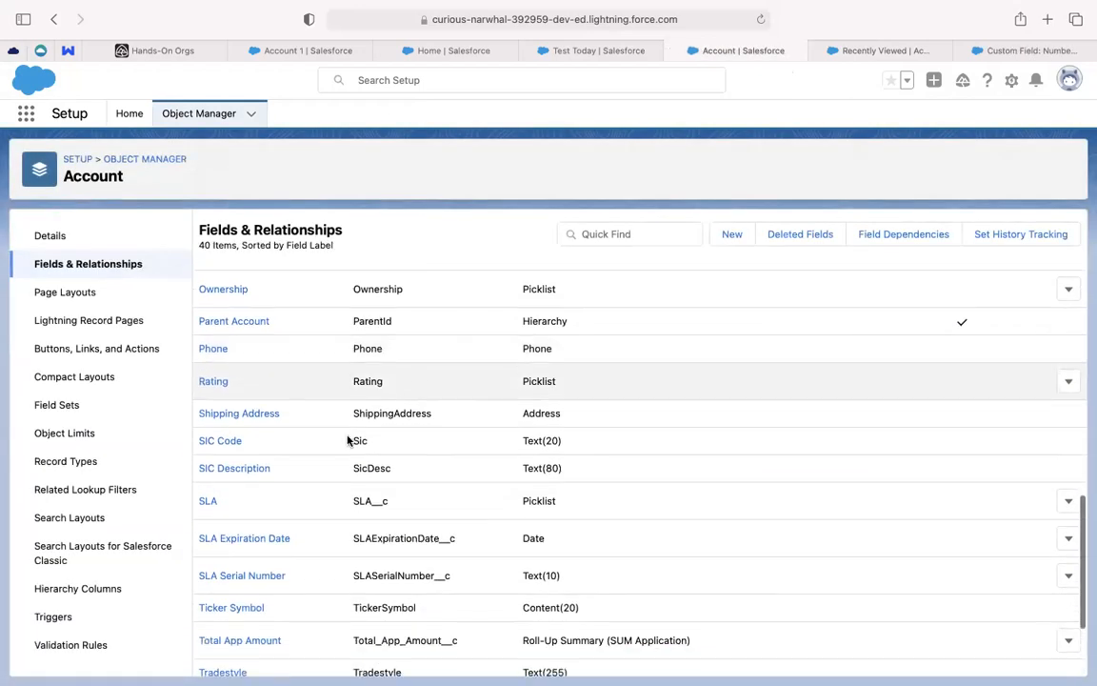
{"action": "scroll", "coordinate": [291, 478], "scroll_direction": "down", "scroll_amount": 3}
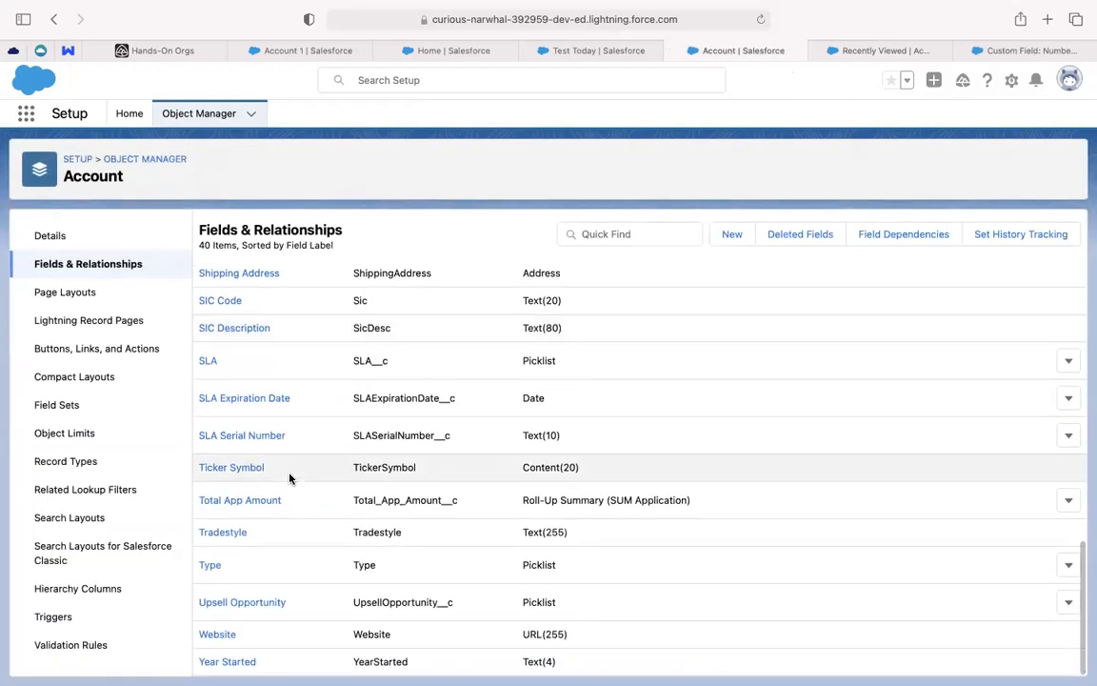
{"action": "scroll", "coordinate": [289, 477], "scroll_direction": "up", "scroll_amount": 6}
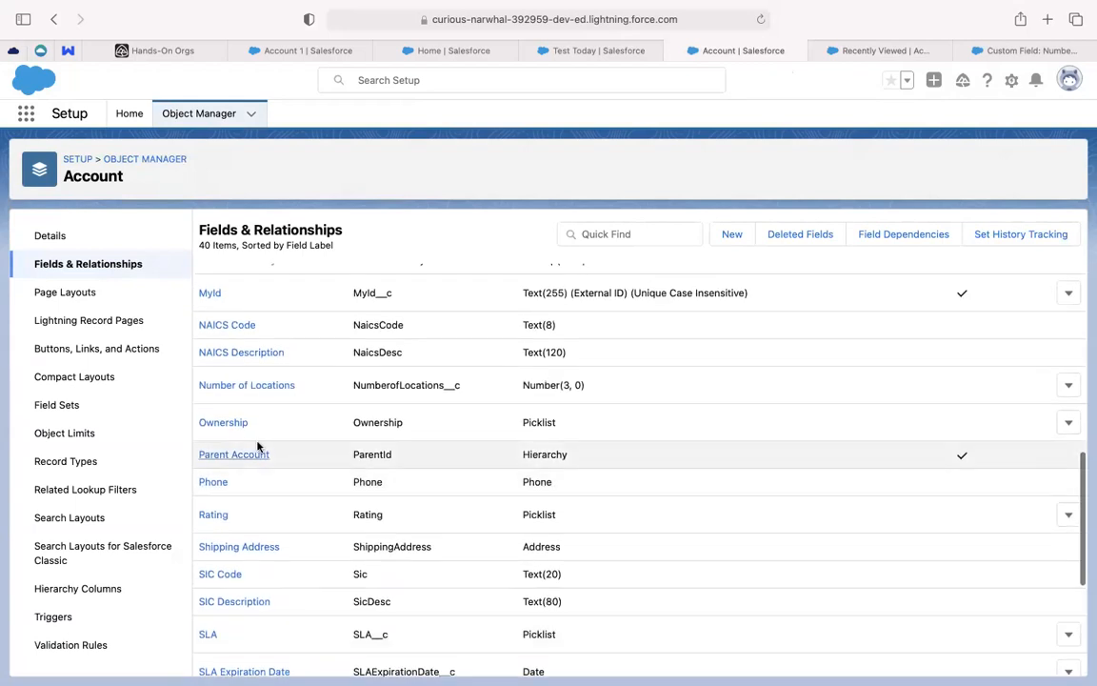
{"action": "left_click", "coordinate": [272, 386]}
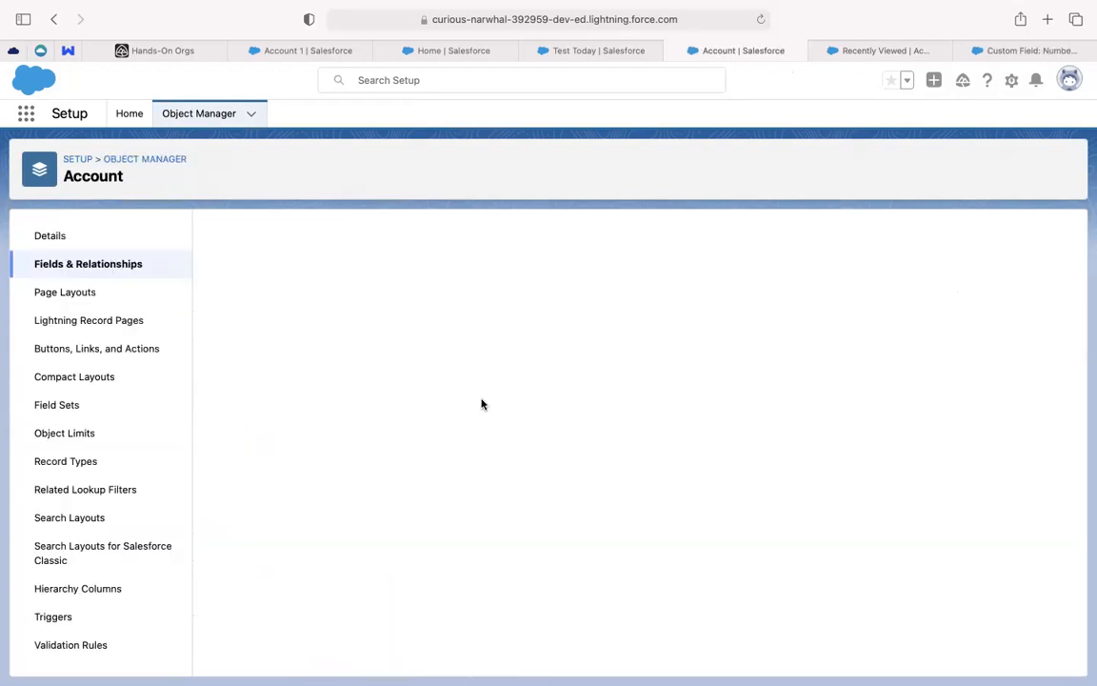
{"action": "left_click", "coordinate": [947, 238]}
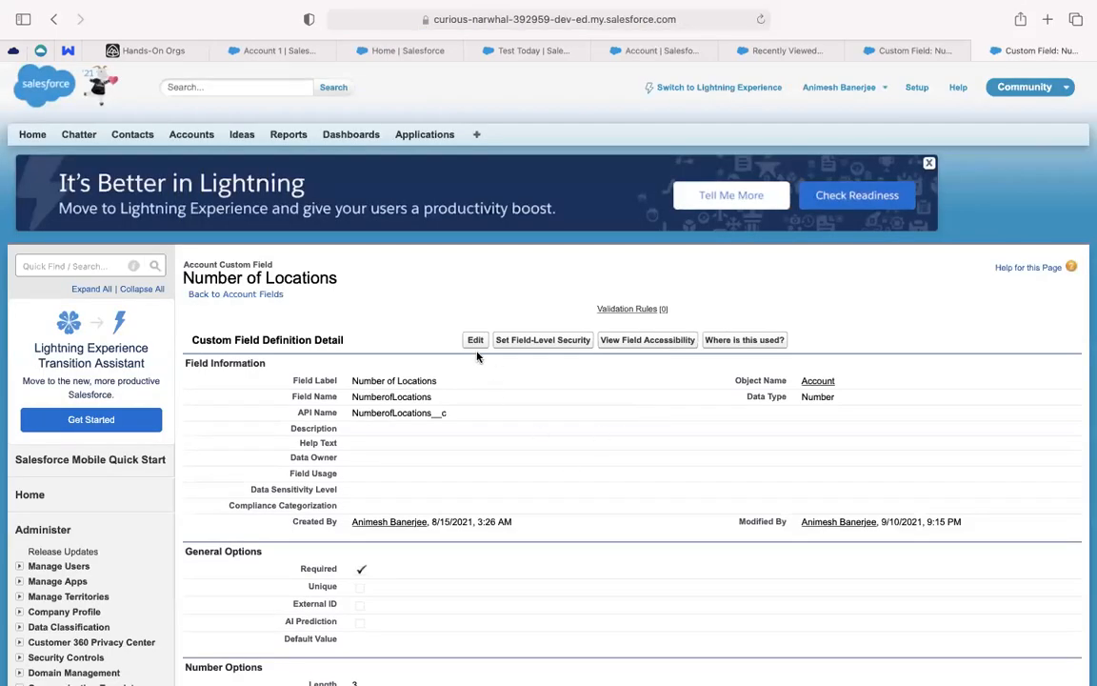
Remove the Required setting from the Number of Locations field and save its definition
{"action": "left_click", "coordinate": [475, 340]}
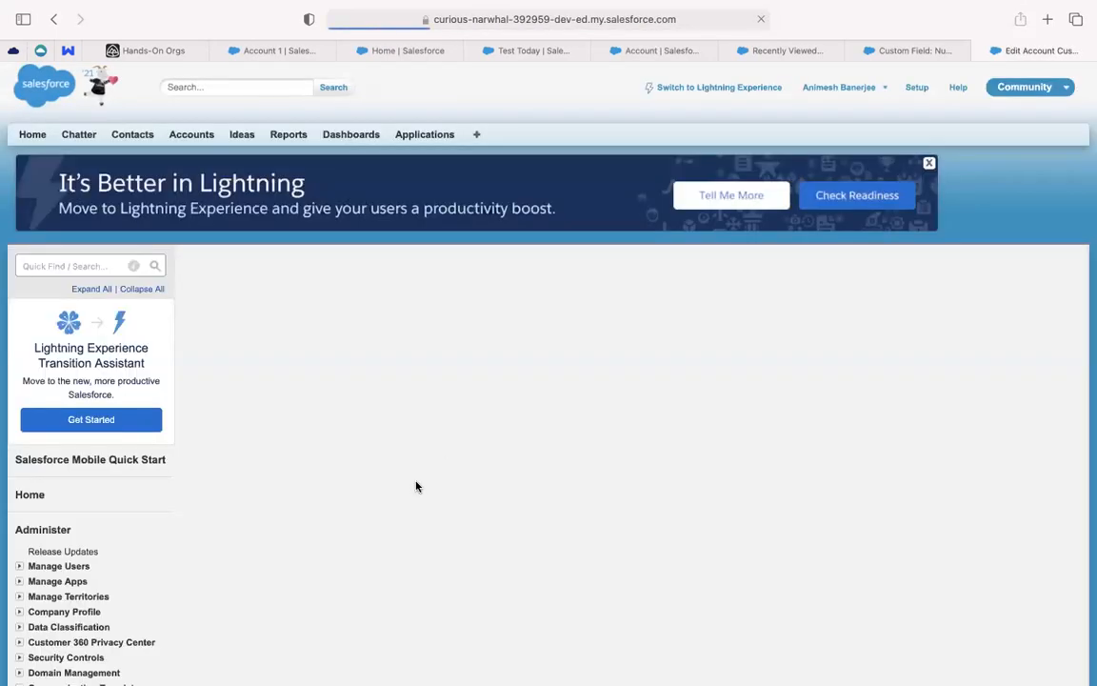
{"action": "scroll", "coordinate": [419, 487], "scroll_direction": "down", "scroll_amount": 5}
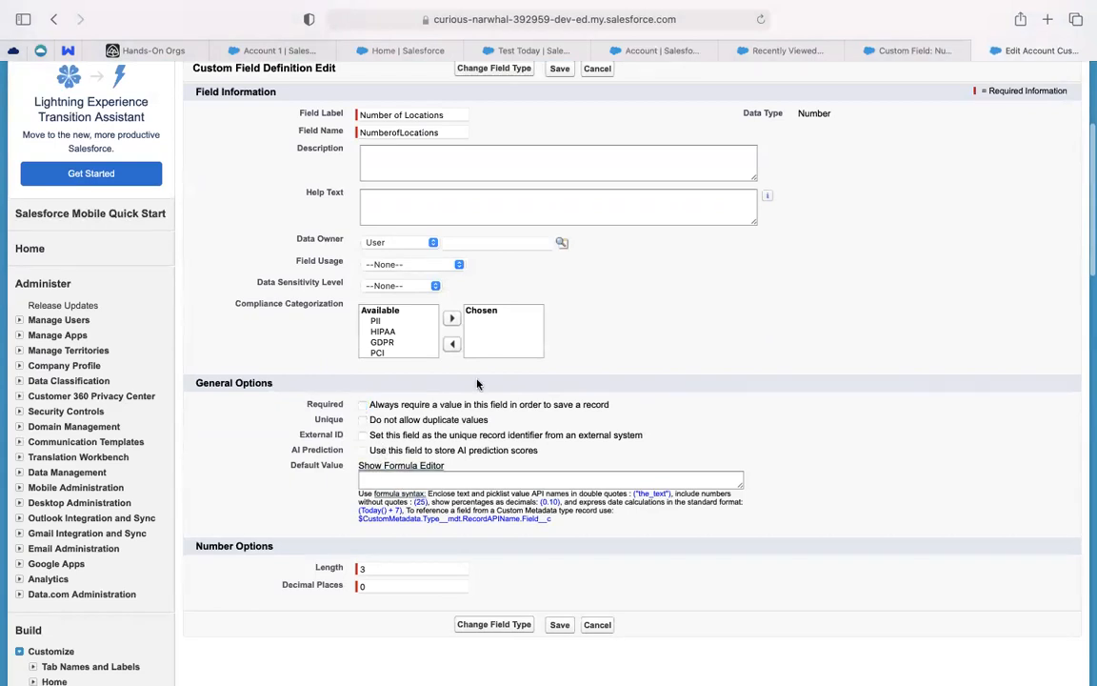
{"action": "scroll", "coordinate": [477, 384], "scroll_direction": "up", "scroll_amount": 5}
{"action": "left_click", "coordinate": [560, 314]}
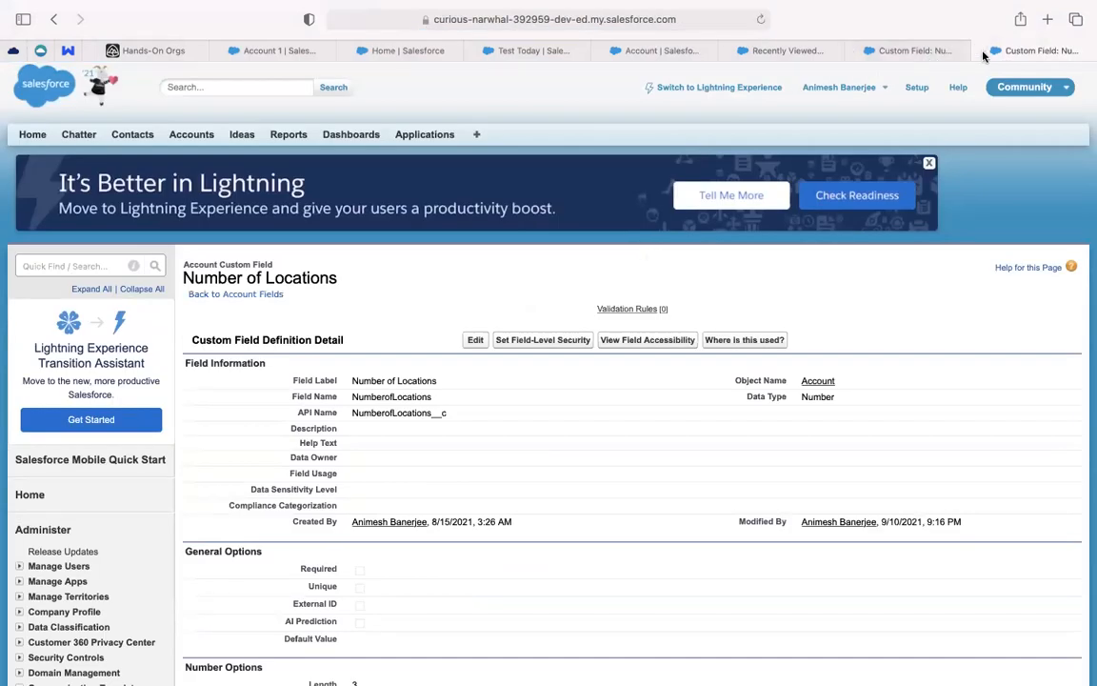
Review the general options on the earlier Number of Locations definition page and close its Salesforce Classic tab
{"action": "left_click", "coordinate": [890, 50]}
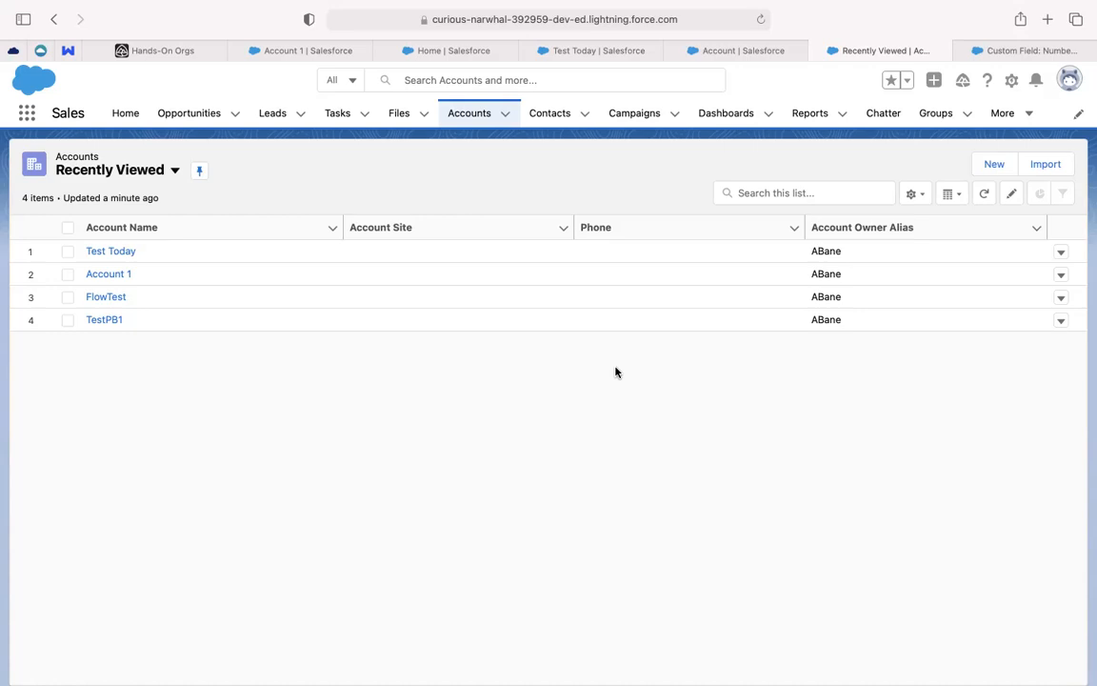
{"action": "left_click", "coordinate": [1028, 65]}
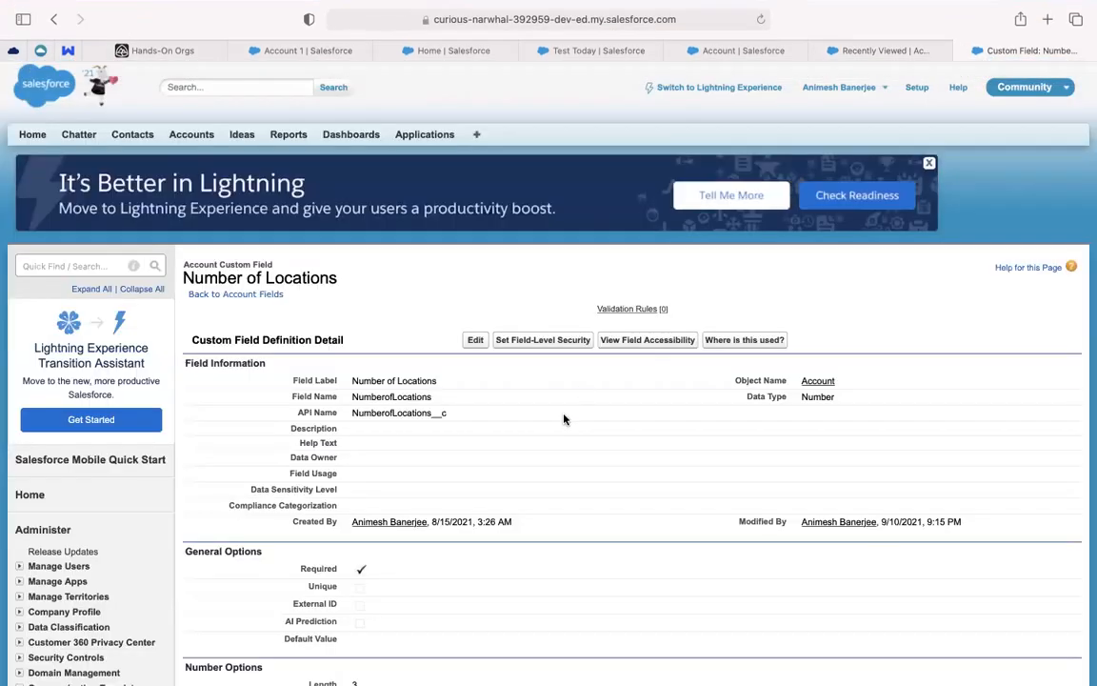
{"action": "scroll", "coordinate": [563, 419], "scroll_direction": "down", "scroll_amount": 3}
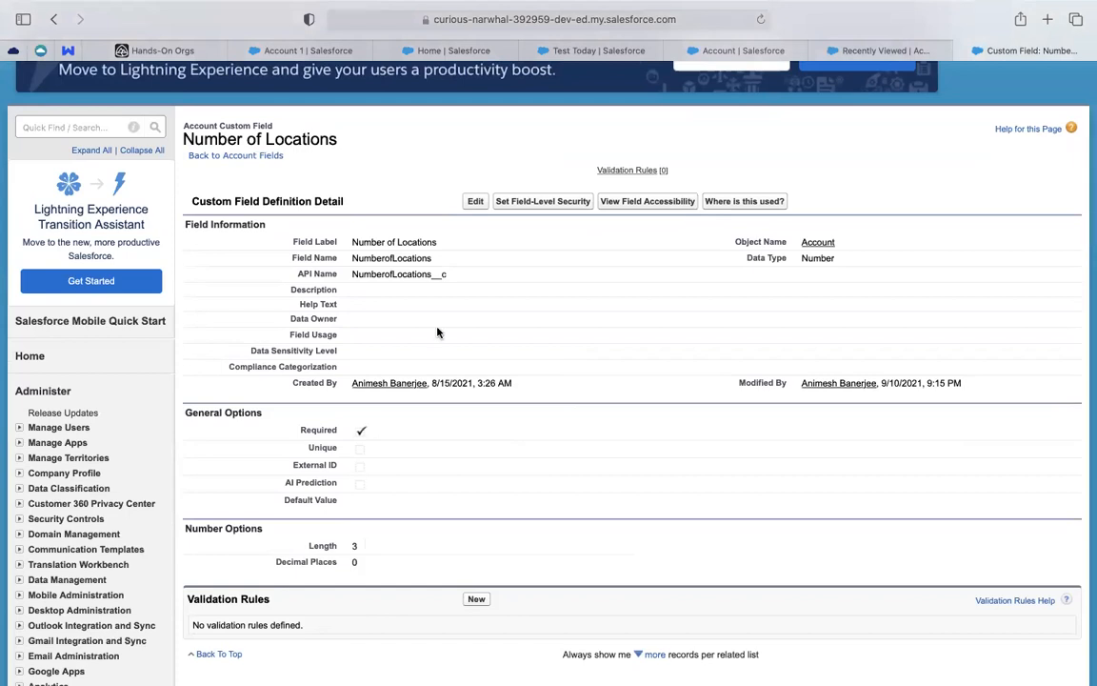
{"action": "scroll", "coordinate": [467, 295], "scroll_direction": "up", "scroll_amount": 2}
{"action": "scroll", "coordinate": [462, 315], "scroll_direction": "up", "scroll_amount": 1}
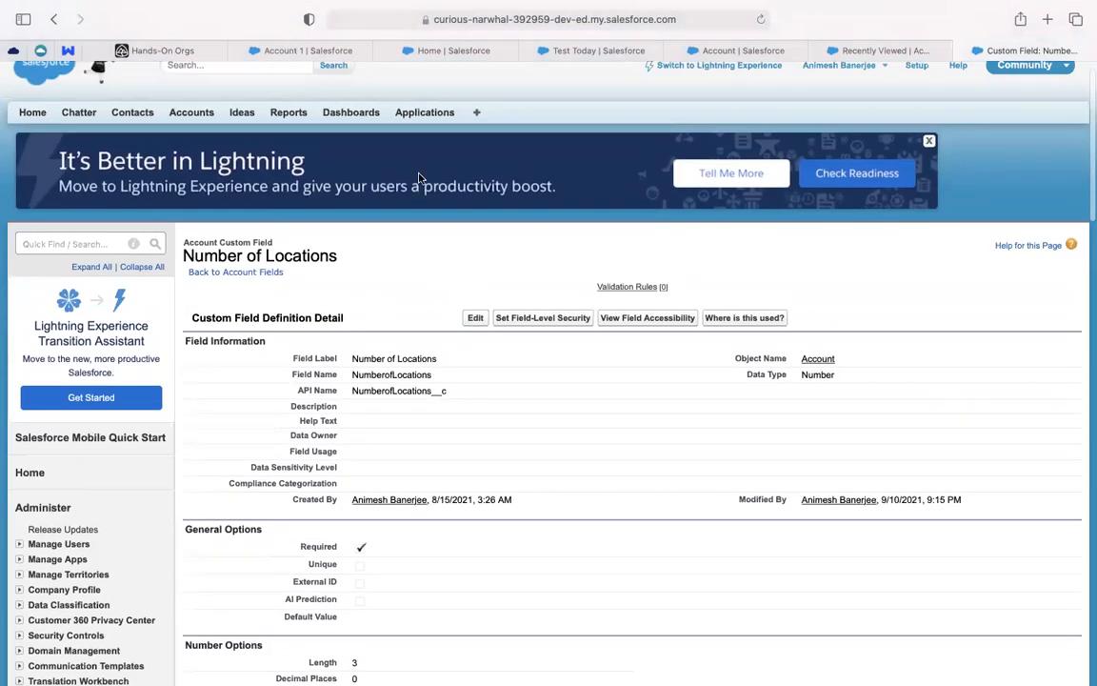
{"action": "left_click", "coordinate": [960, 55]}
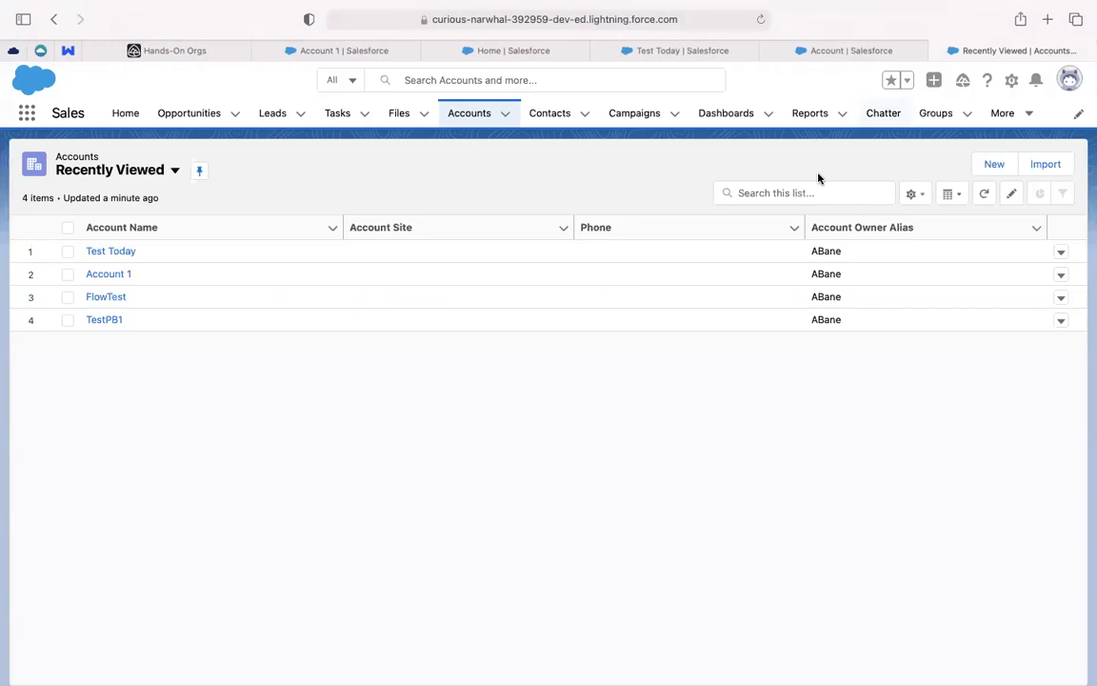
Open Setup in a new tab and go to the Account object's Fields & Relationships
{"action": "left_click", "coordinate": [1011, 81]}
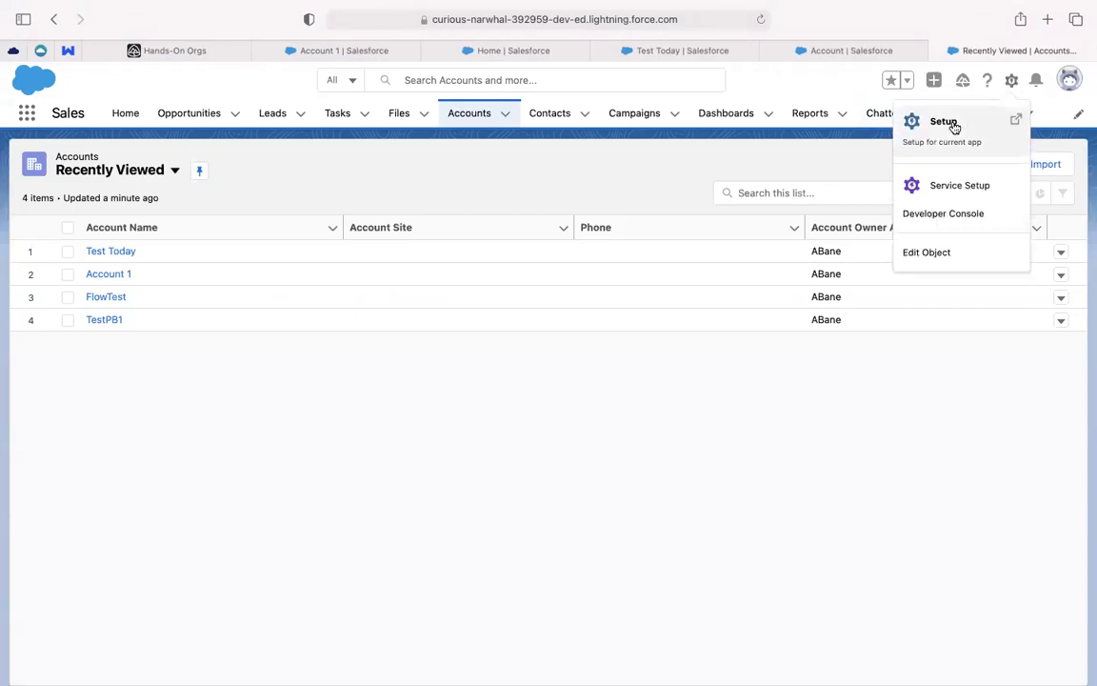
{"action": "left_click", "coordinate": [954, 124]}
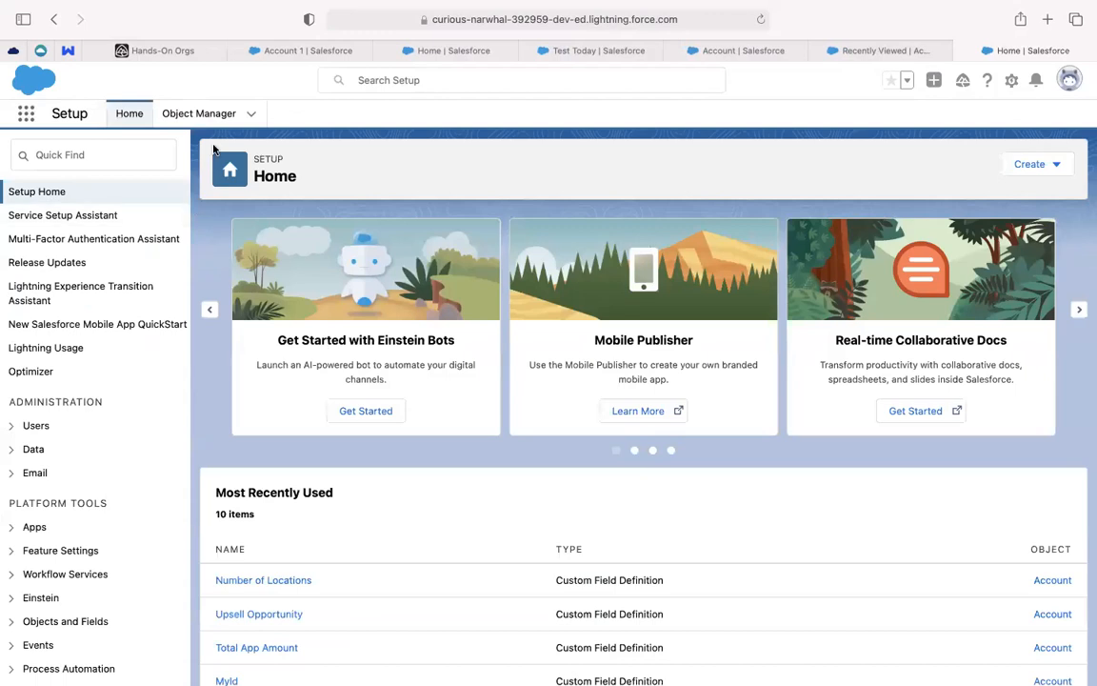
{"action": "left_click", "coordinate": [197, 116]}
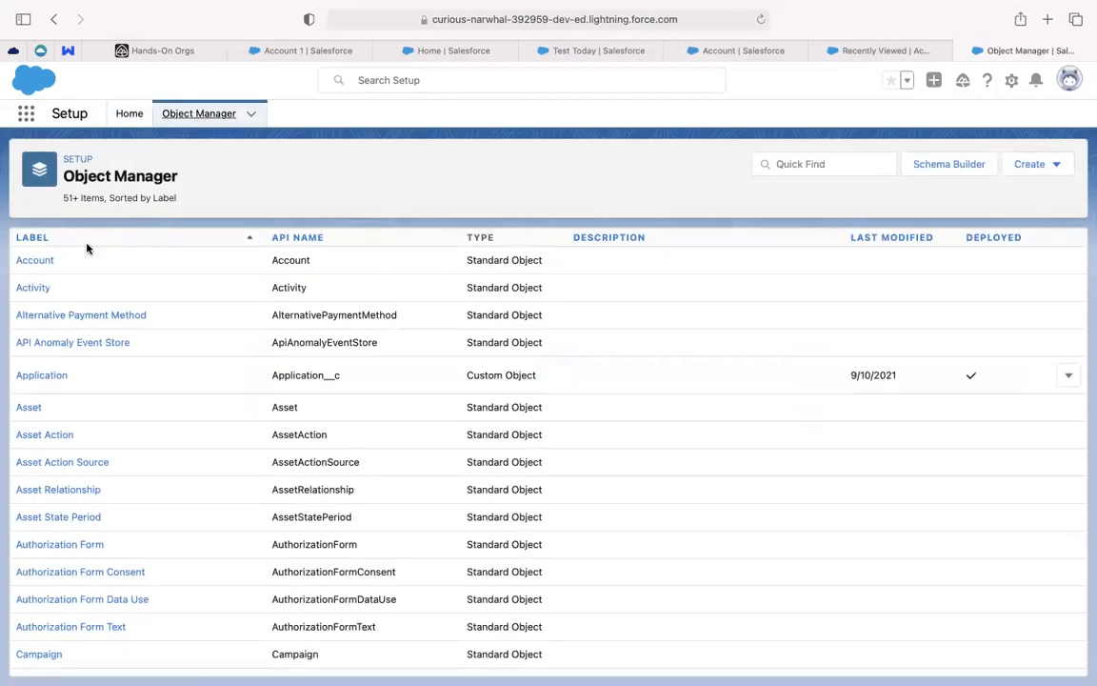
{"action": "left_click", "coordinate": [39, 259]}
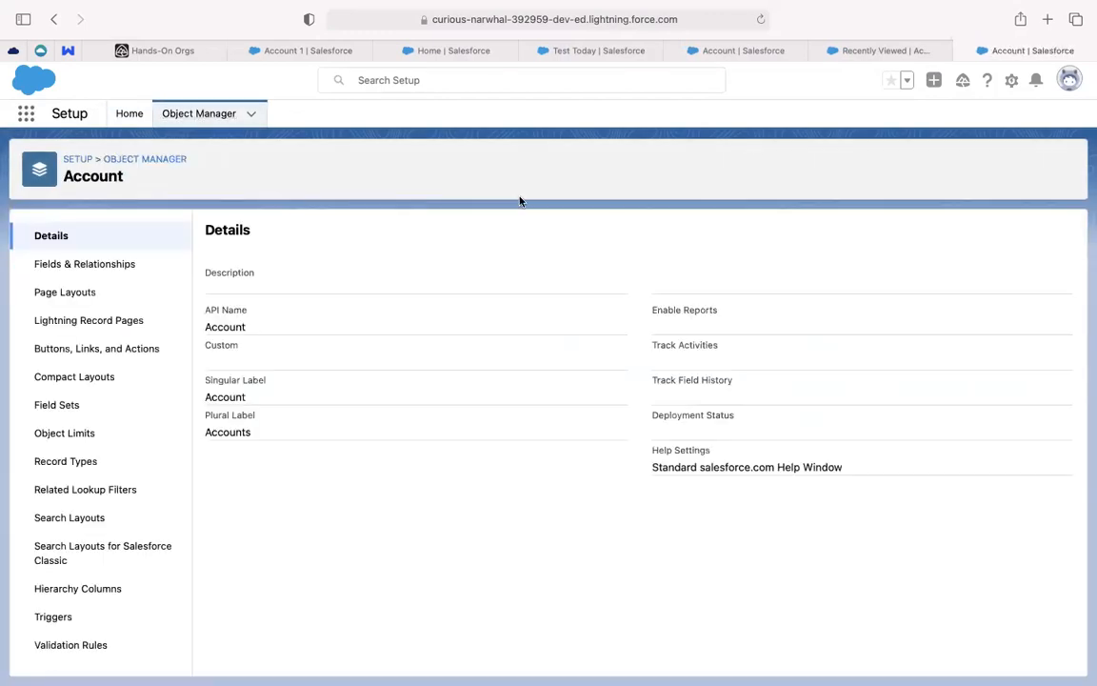
{"action": "left_click", "coordinate": [108, 268]}
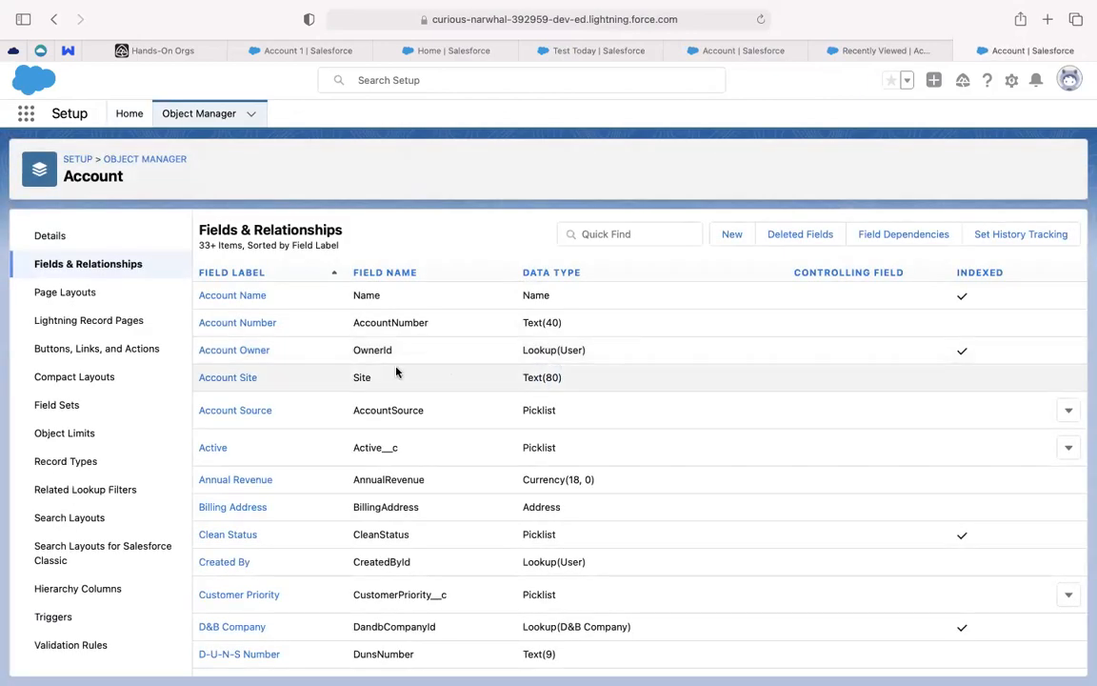
View the standard Account Number field's definition in Salesforce Classic and close its tab
{"action": "left_click", "coordinate": [239, 329]}
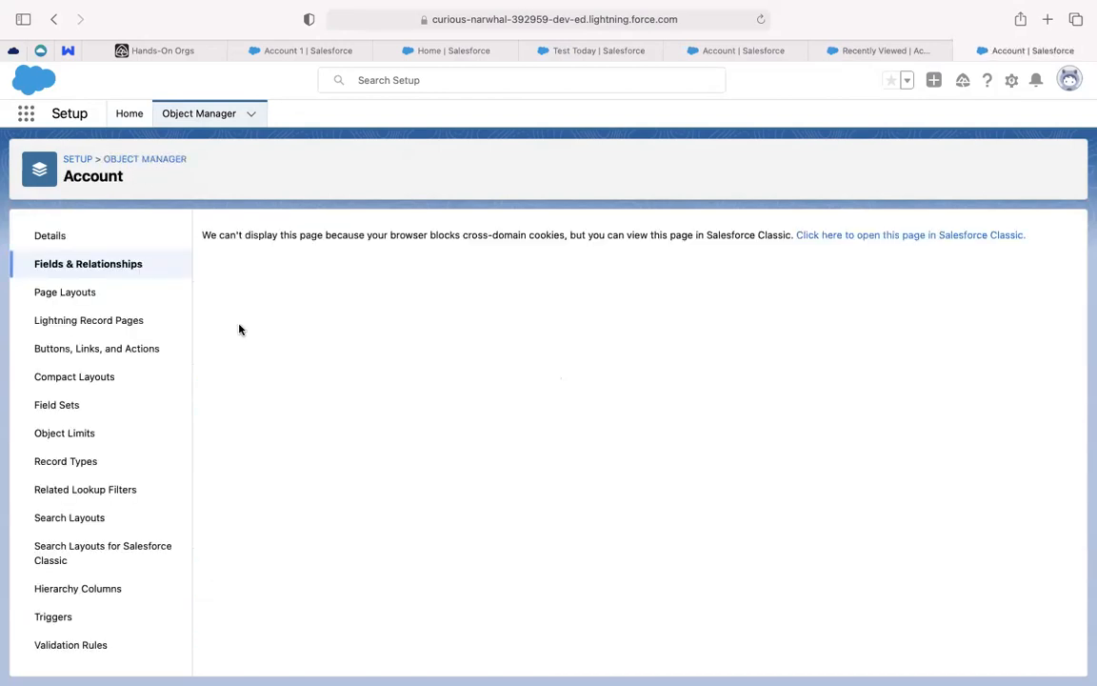
{"action": "left_click", "coordinate": [870, 235]}
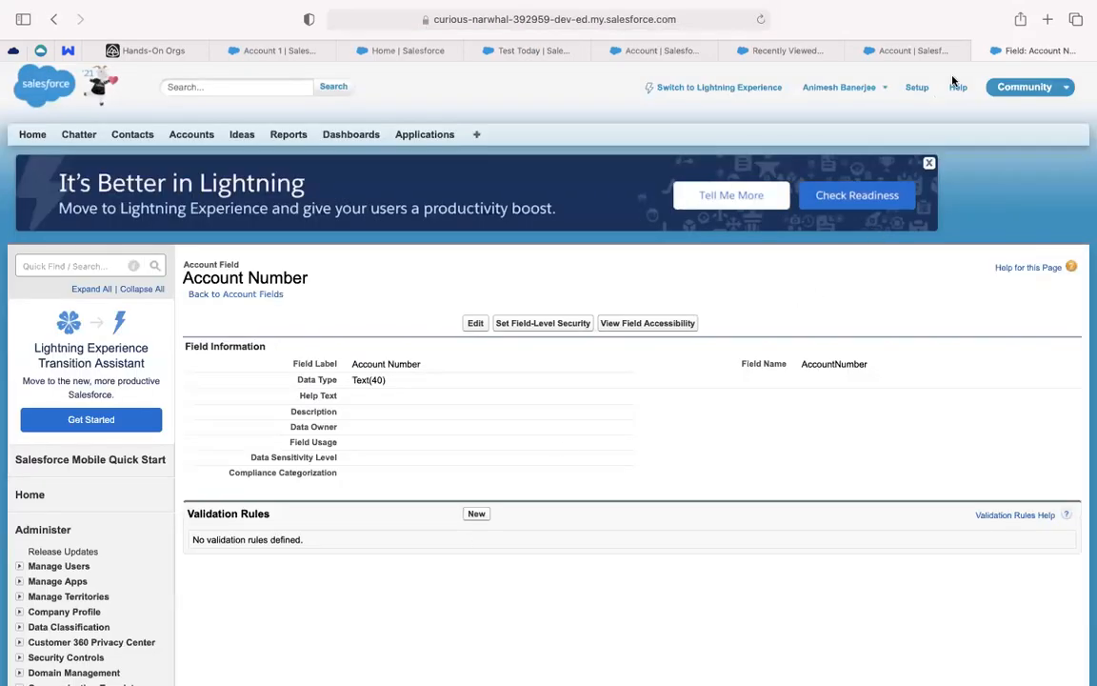
{"action": "left_click", "coordinate": [980, 50]}
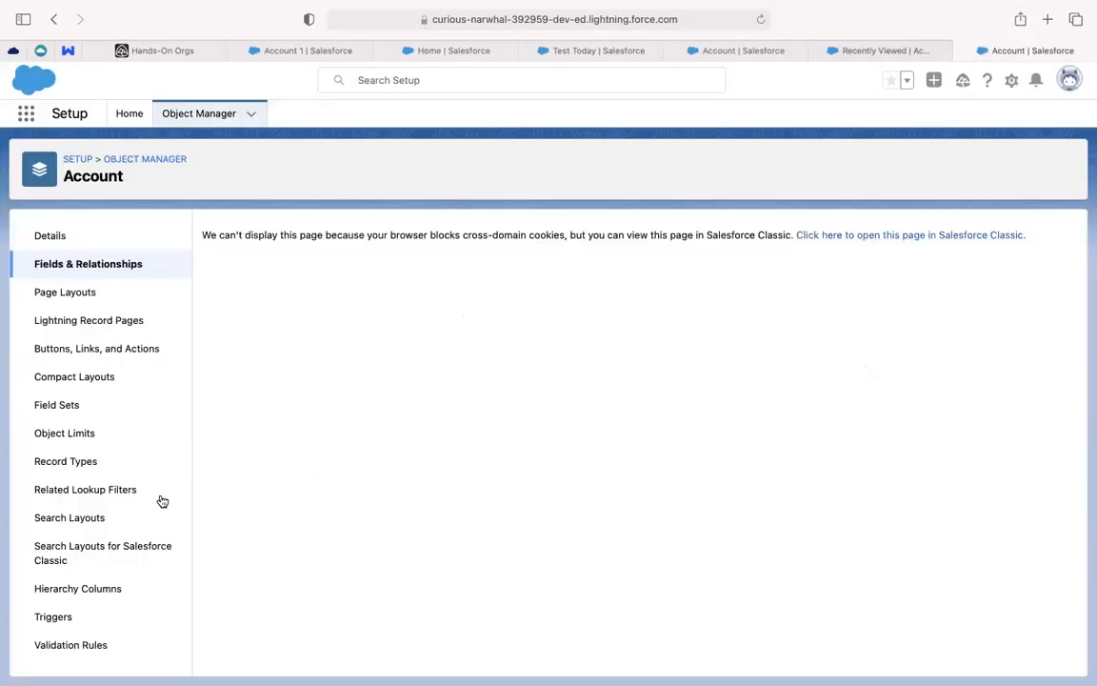
Start a new validation rule for the Account object and open its edit form in Salesforce Classic
{"action": "left_click", "coordinate": [72, 648]}
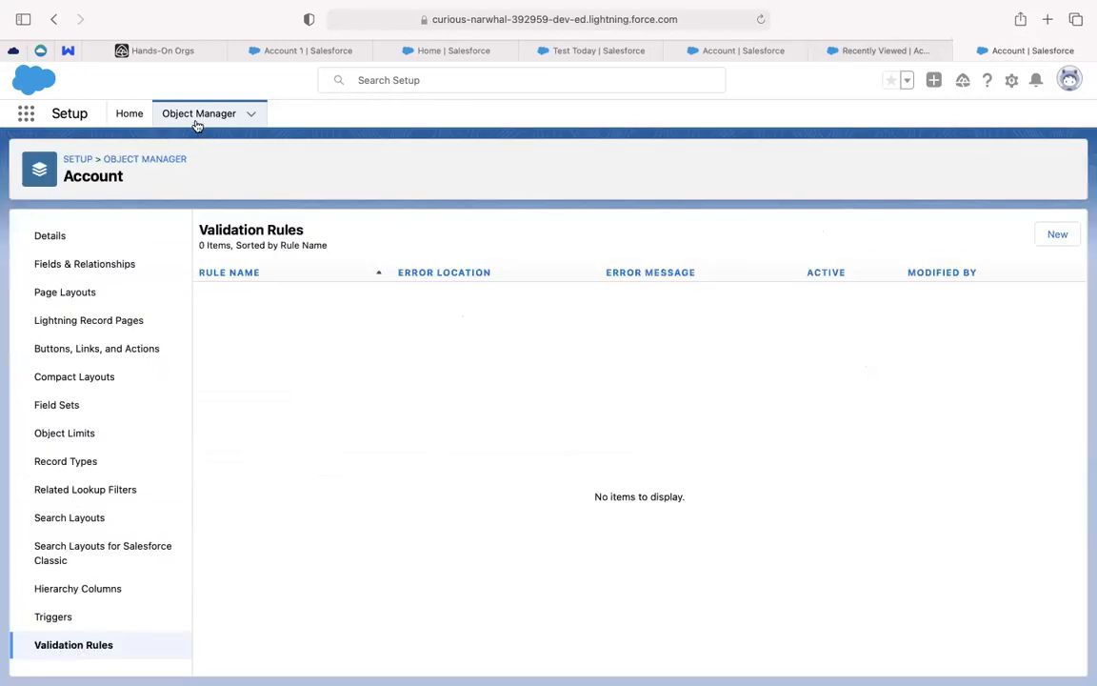
{"action": "left_click", "coordinate": [1057, 234]}
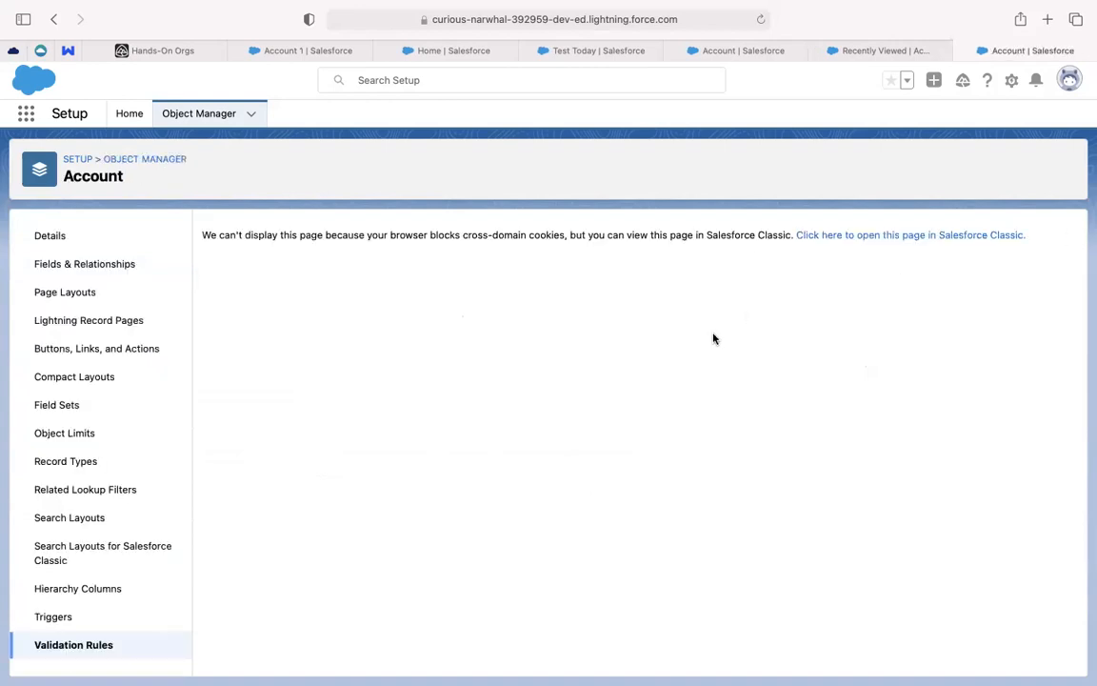
{"action": "left_click", "coordinate": [972, 238]}
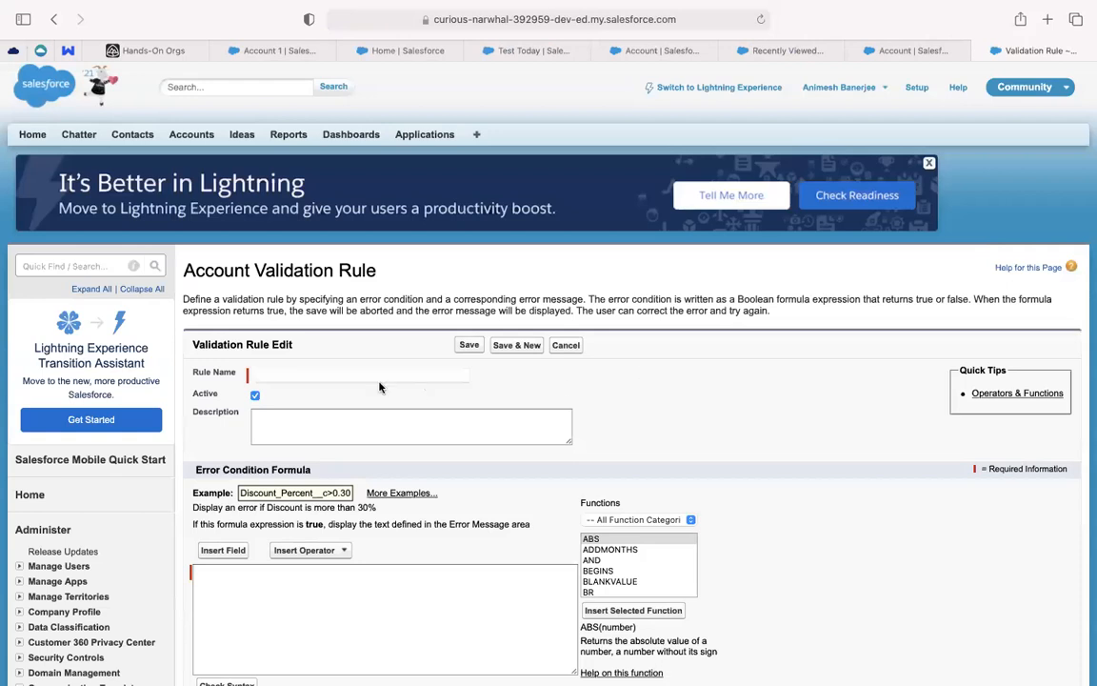
Name the Account validation rule Account_Number_is_required
{"action": "left_click", "coordinate": [361, 372]}
{"action": "type", "text": "AS"}
{"action": "key", "text": "BackSpace"}
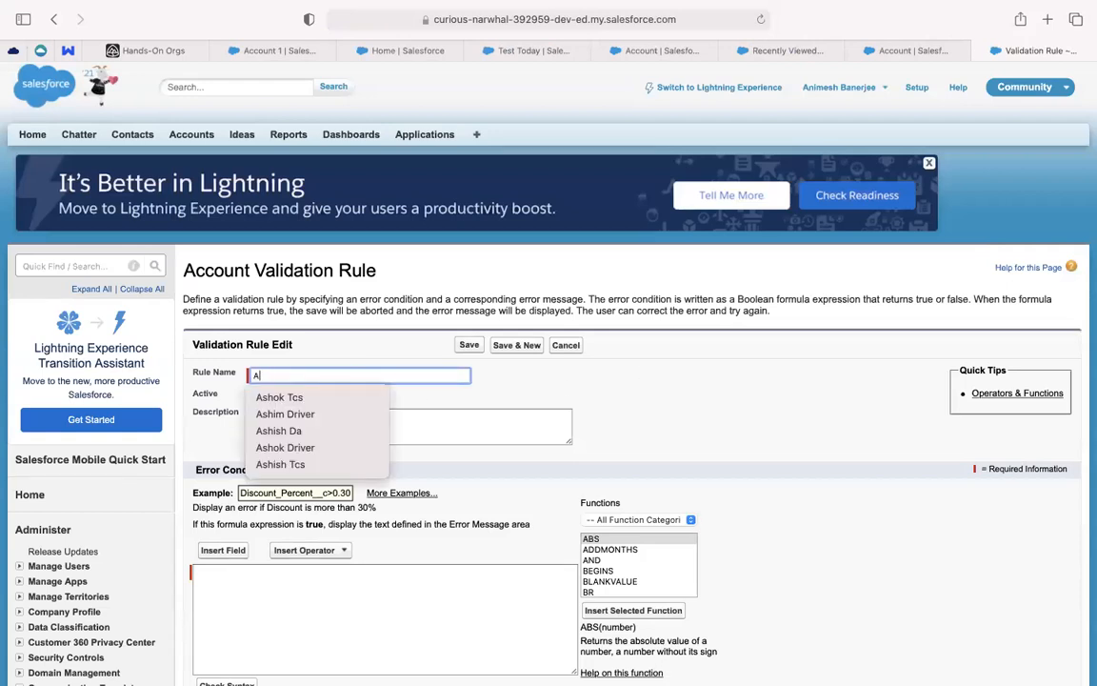
{"action": "type", "text": "ccount"}
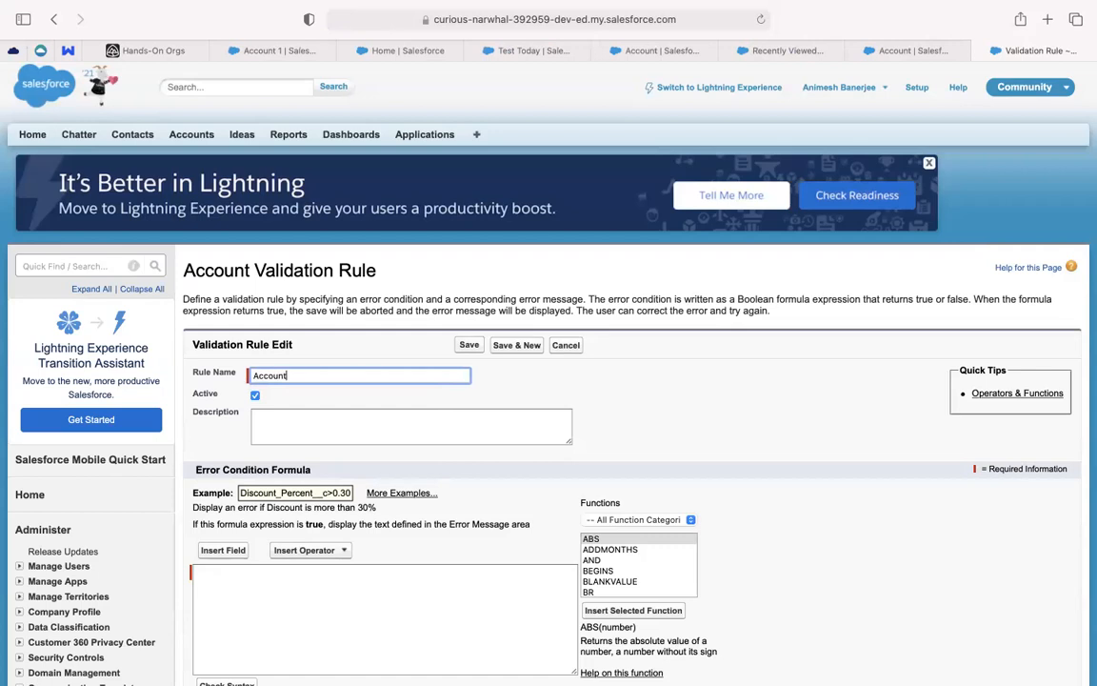
{"action": "type", "text": " Number "}
{"action": "type", "text": "cannot "}
{"action": "type", "text": "be"}
{"action": "key", "text": "BackSpace"}
{"action": "key", "text": "BackSpace"}
{"action": "key", "text": "BackSpace"}
{"action": "key", "text": "BackSpace"}
{"action": "key", "text": "BackSpace"}
{"action": "key", "text": "BackSpace"}
{"action": "key", "text": "BackSpace"}
{"action": "key", "text": "BackSpace"}
{"action": "key", "text": "BackSpace"}
{"action": "type", "text": "is required"}
{"action": "left_click", "coordinate": [374, 419]}
Insert the Account Number field into the error condition formula, complete it as AccountNumber = "" and check its syntax
{"action": "scroll", "coordinate": [374, 419], "scroll_direction": "down", "scroll_amount": 3}
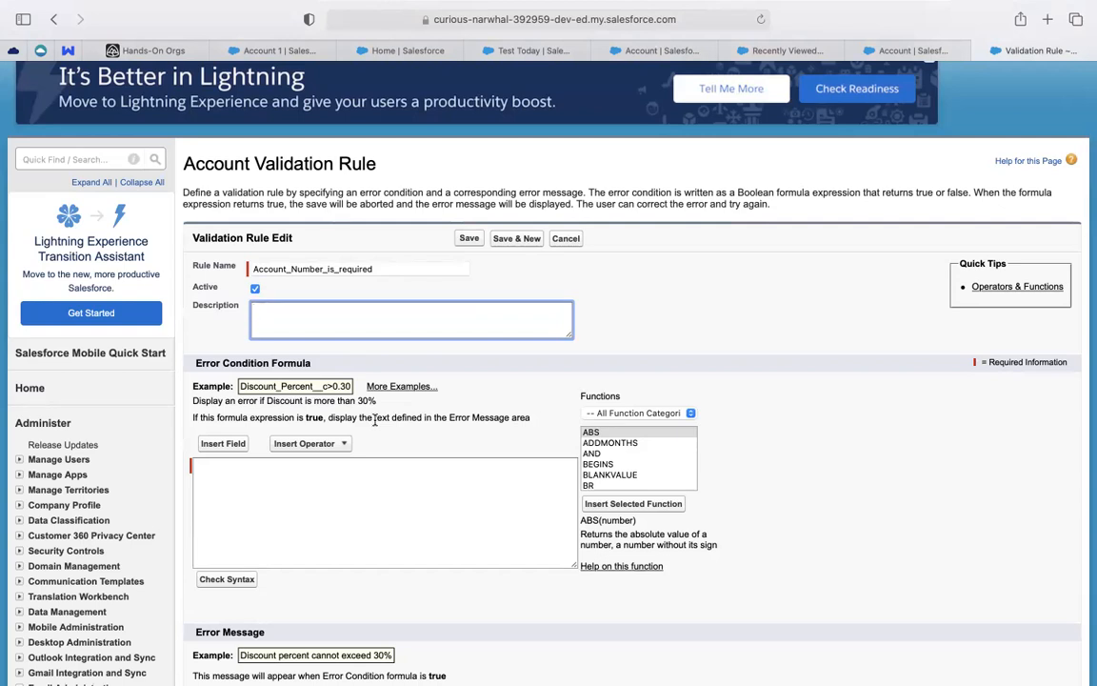
{"action": "scroll", "coordinate": [374, 419], "scroll_direction": "down", "scroll_amount": 2}
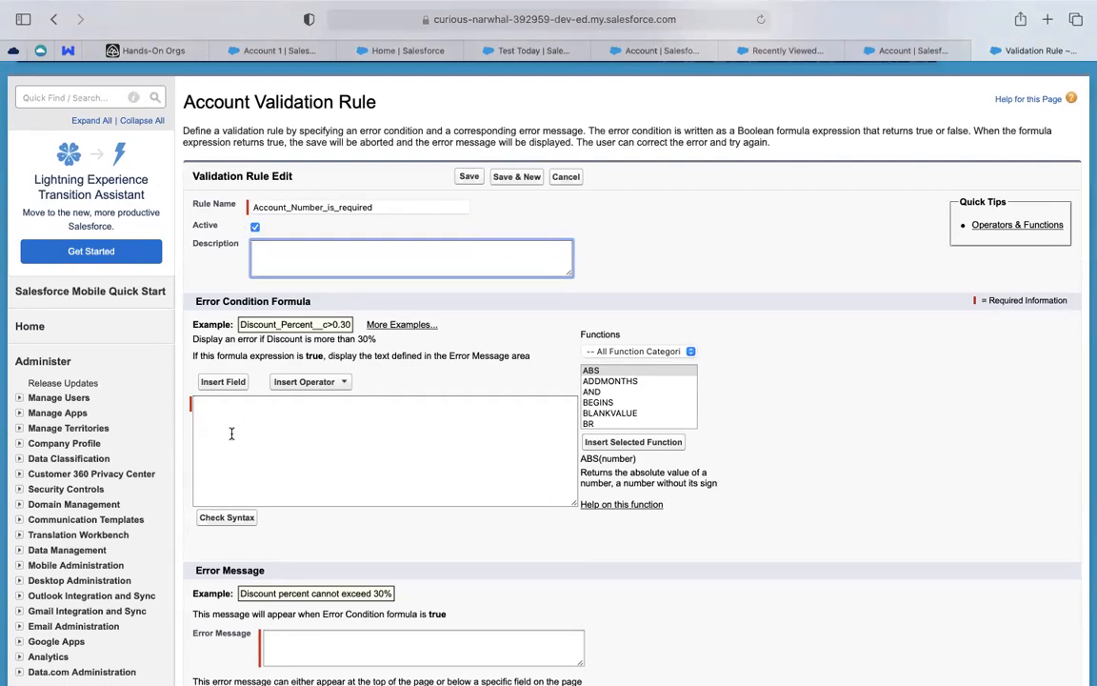
{"action": "left_click", "coordinate": [233, 380]}
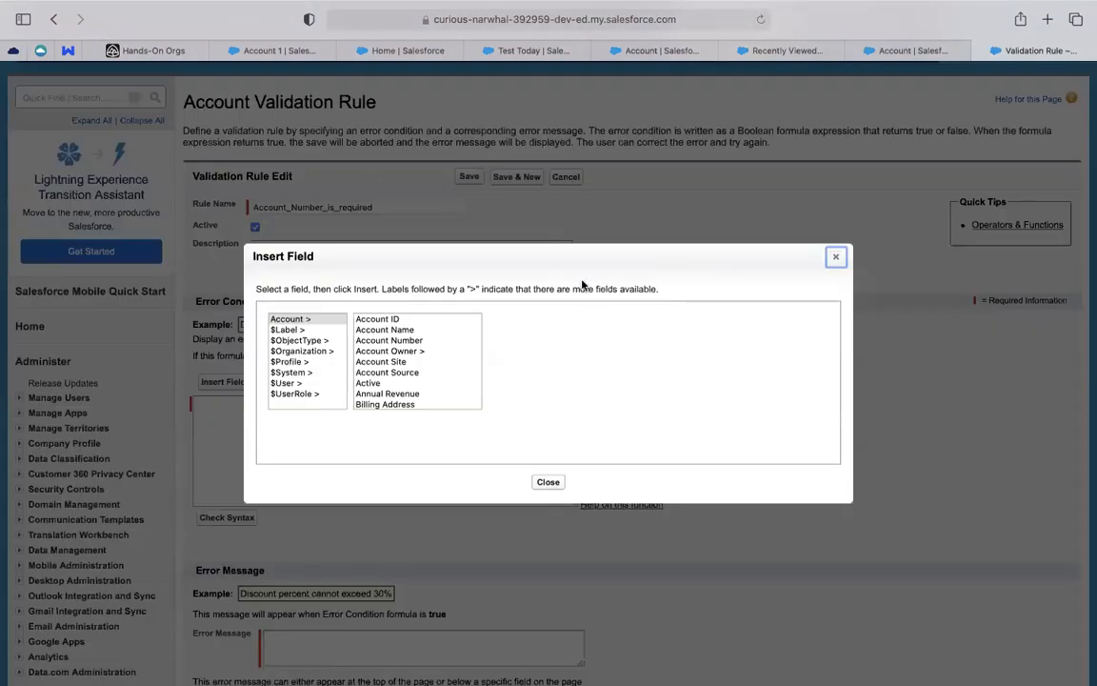
{"action": "left_click", "coordinate": [835, 257]}
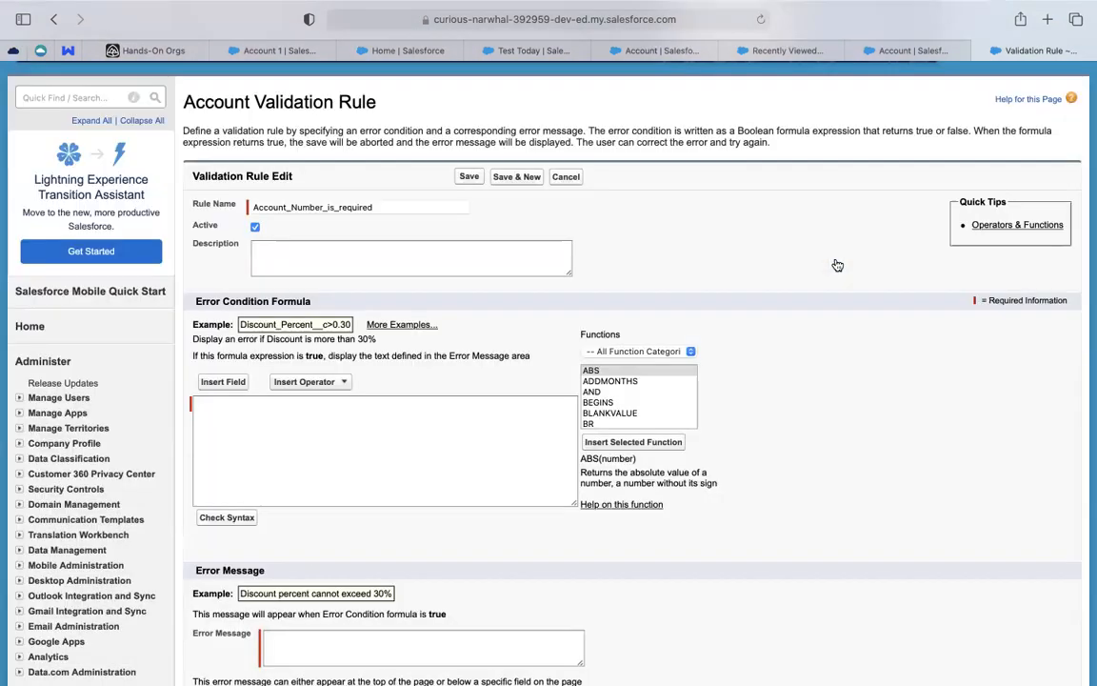
{"action": "left_click", "coordinate": [227, 384]}
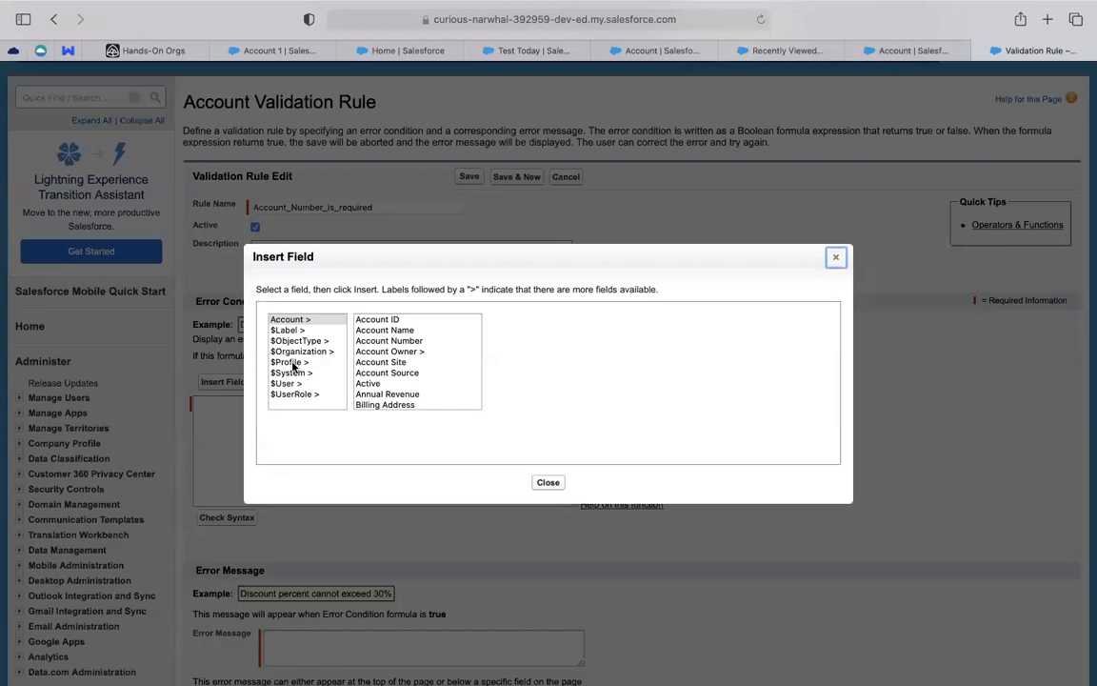
{"action": "scroll", "coordinate": [377, 353], "scroll_direction": "down", "scroll_amount": 3}
{"action": "scroll", "coordinate": [377, 352], "scroll_direction": "down", "scroll_amount": 6}
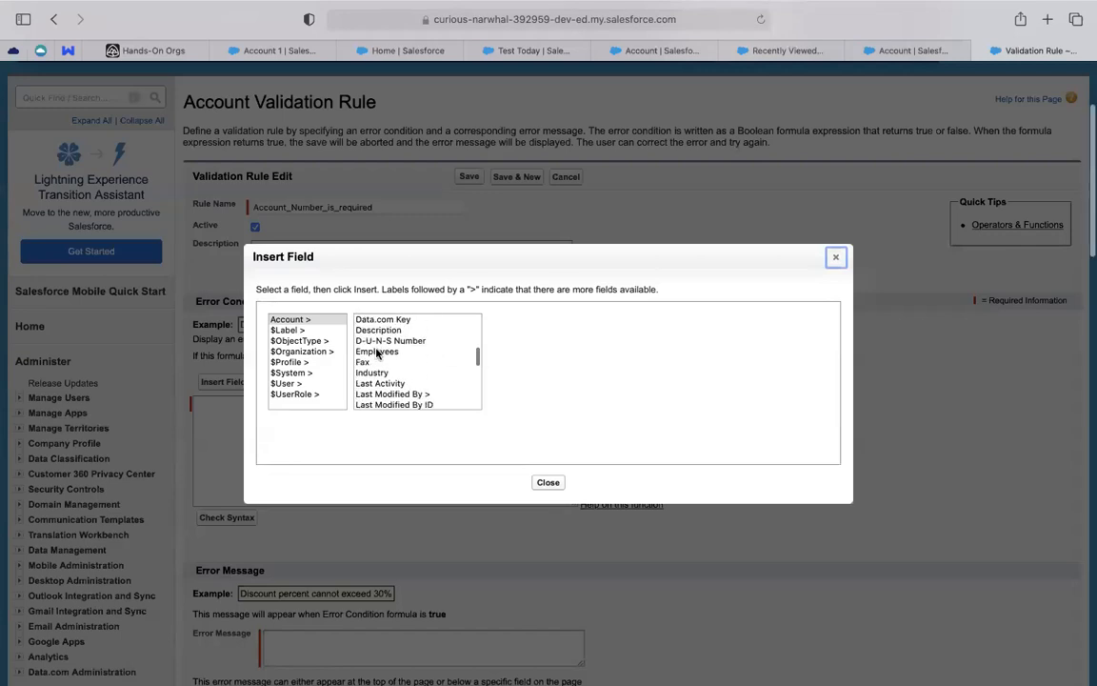
{"action": "scroll", "coordinate": [377, 353], "scroll_direction": "up", "scroll_amount": 8}
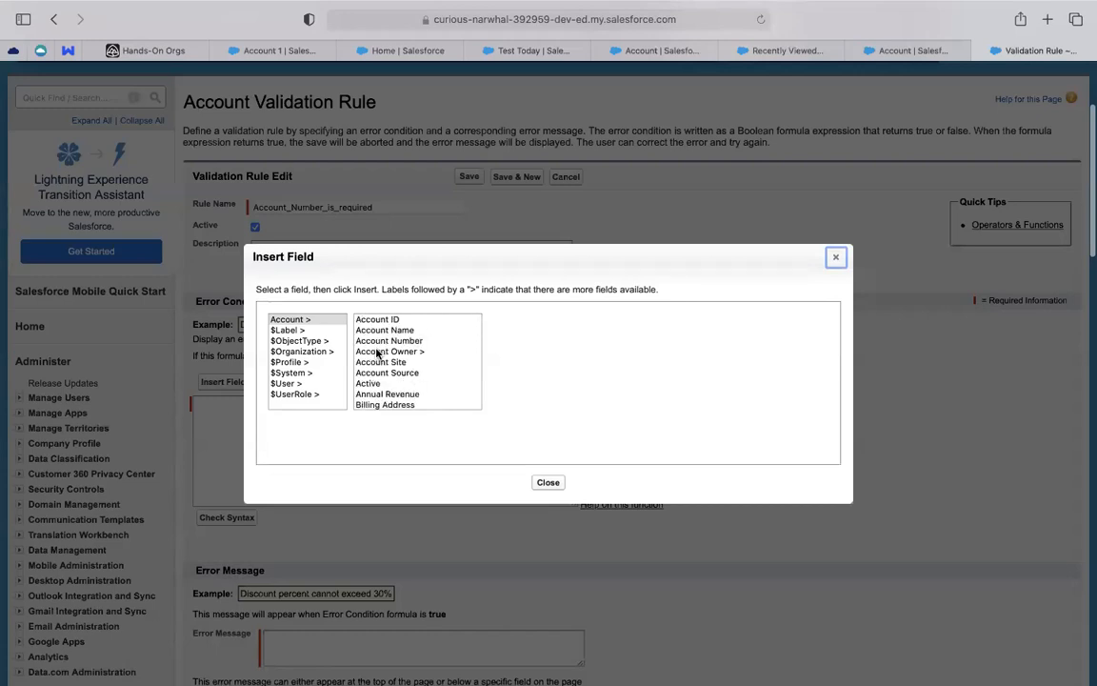
{"action": "left_click", "coordinate": [384, 340]}
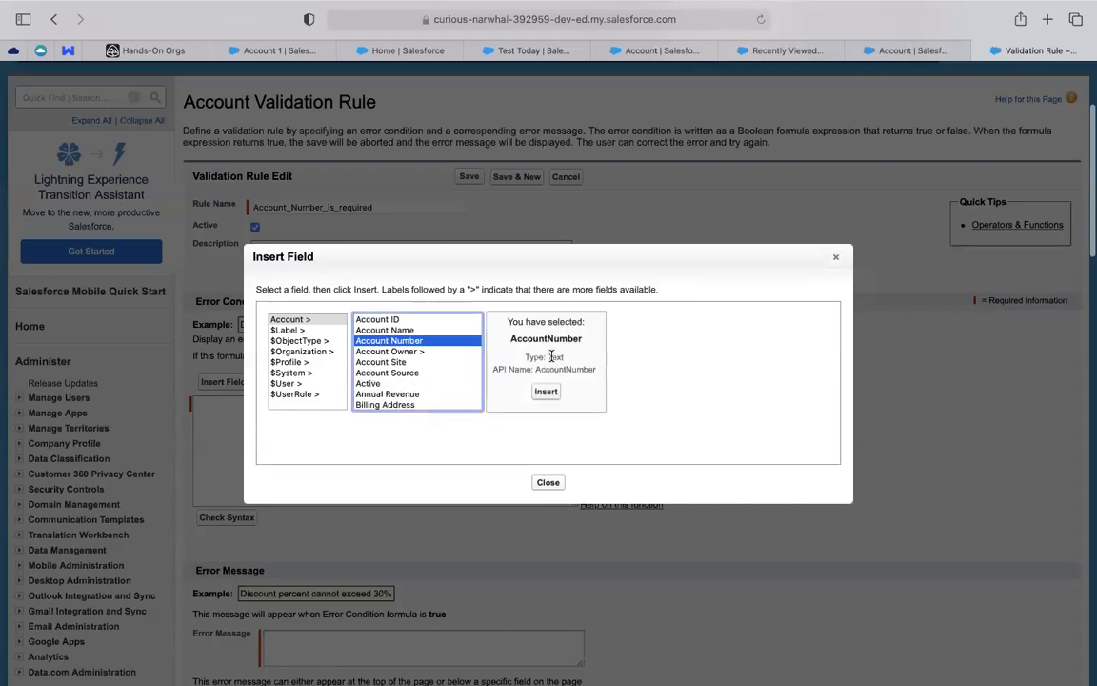
{"action": "left_click", "coordinate": [546, 391]}
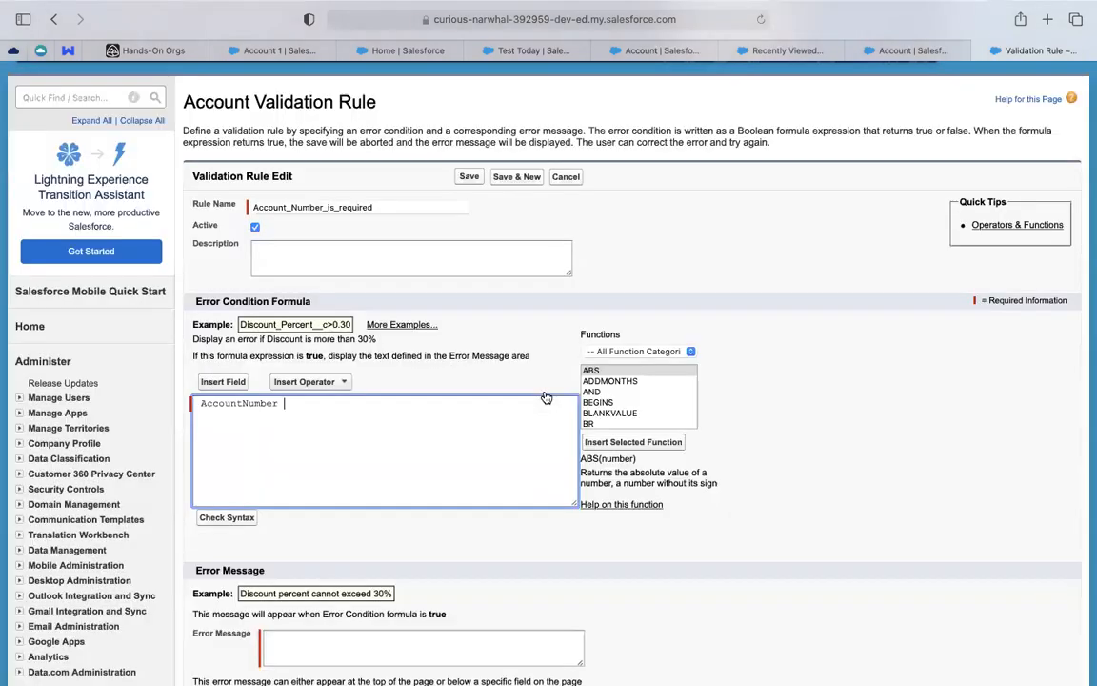
{"action": "type", "text": "= \"\""}
{"action": "left_click", "coordinate": [226, 517]}
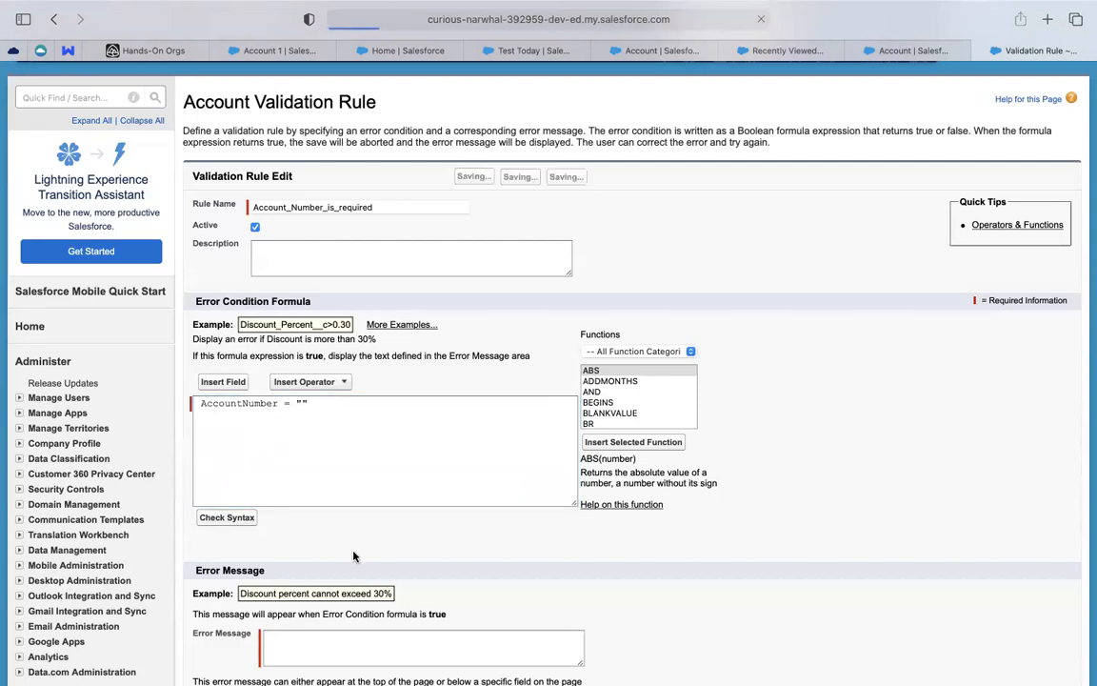
Set the error message to "Account Number is must", locate it at the Account Number field, and save the validation rule
{"action": "scroll", "coordinate": [355, 558], "scroll_direction": "down", "scroll_amount": 5}
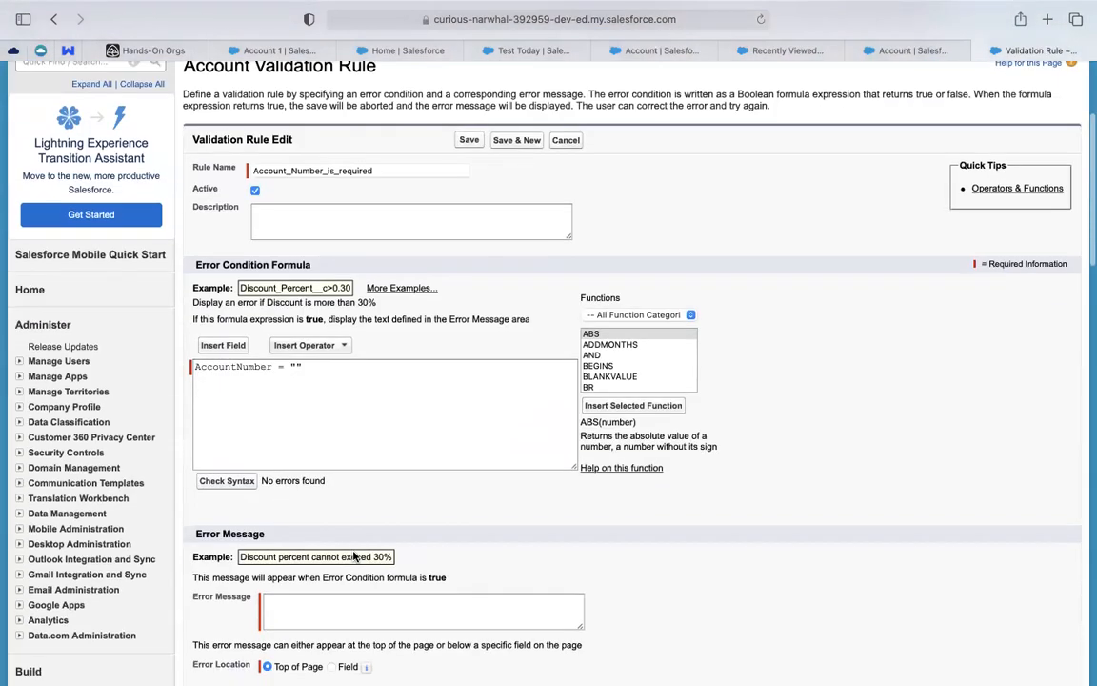
{"action": "left_click", "coordinate": [330, 495]}
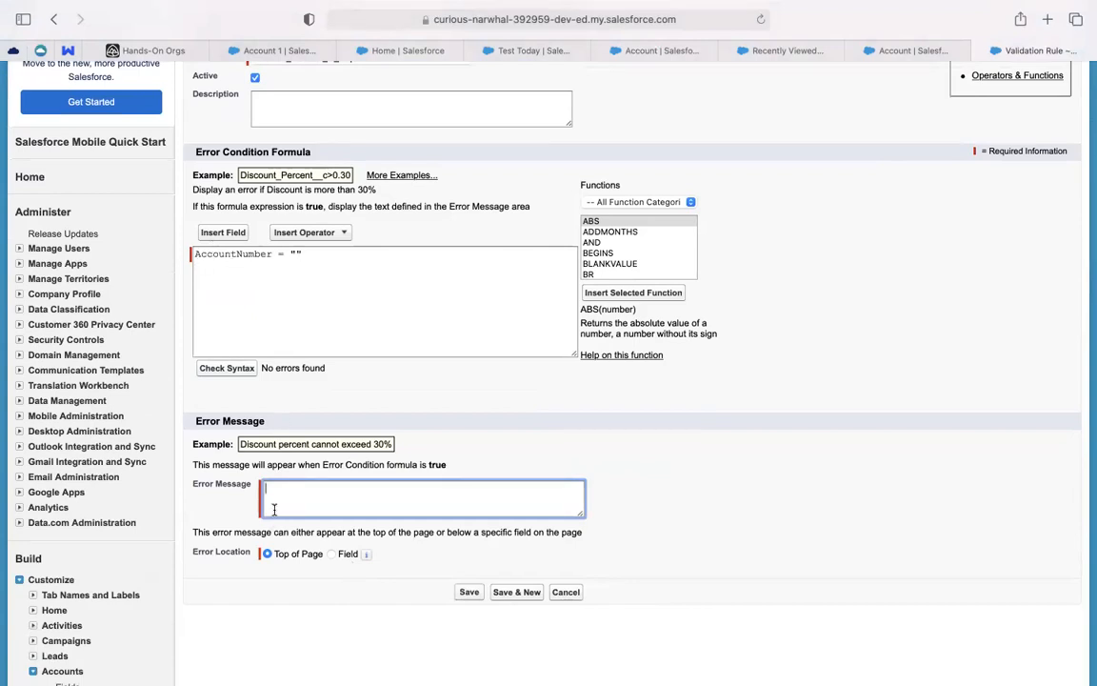
{"action": "type", "text": "Account Number is must"}
{"action": "left_click", "coordinate": [330, 553]}
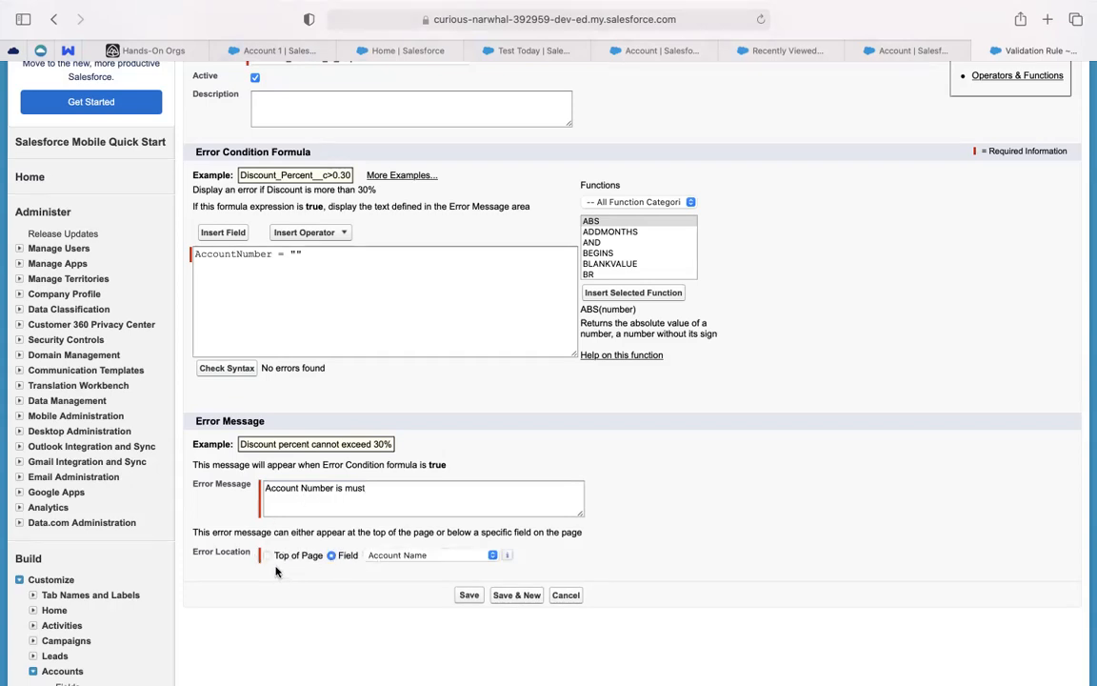
{"action": "left_click", "coordinate": [413, 558]}
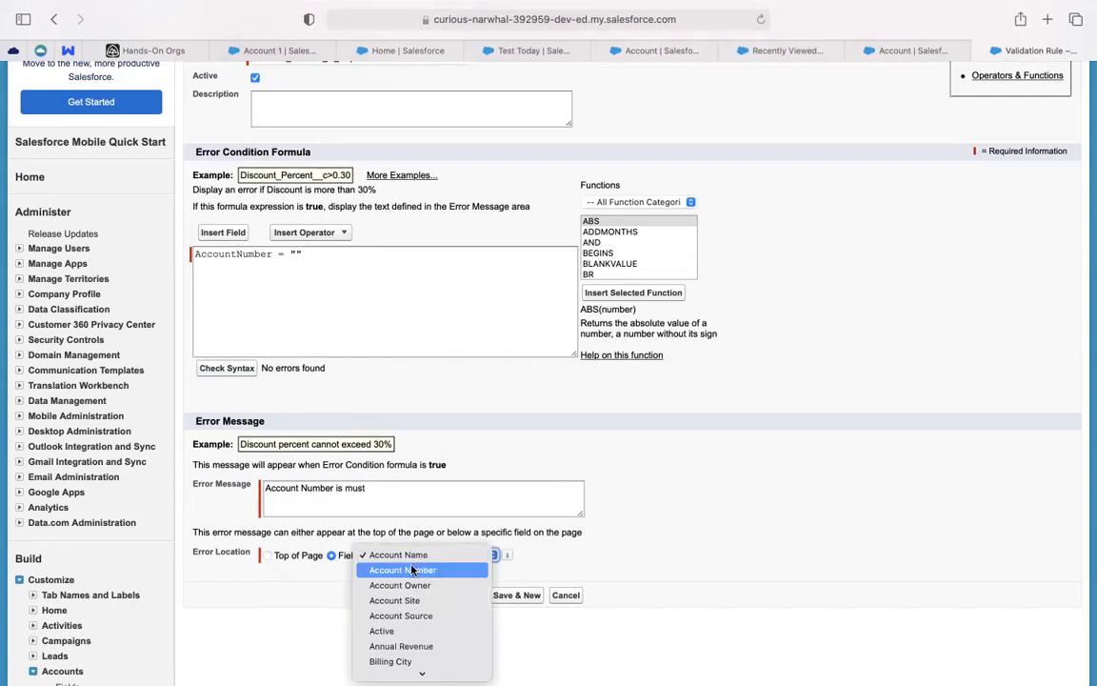
{"action": "left_click", "coordinate": [409, 572]}
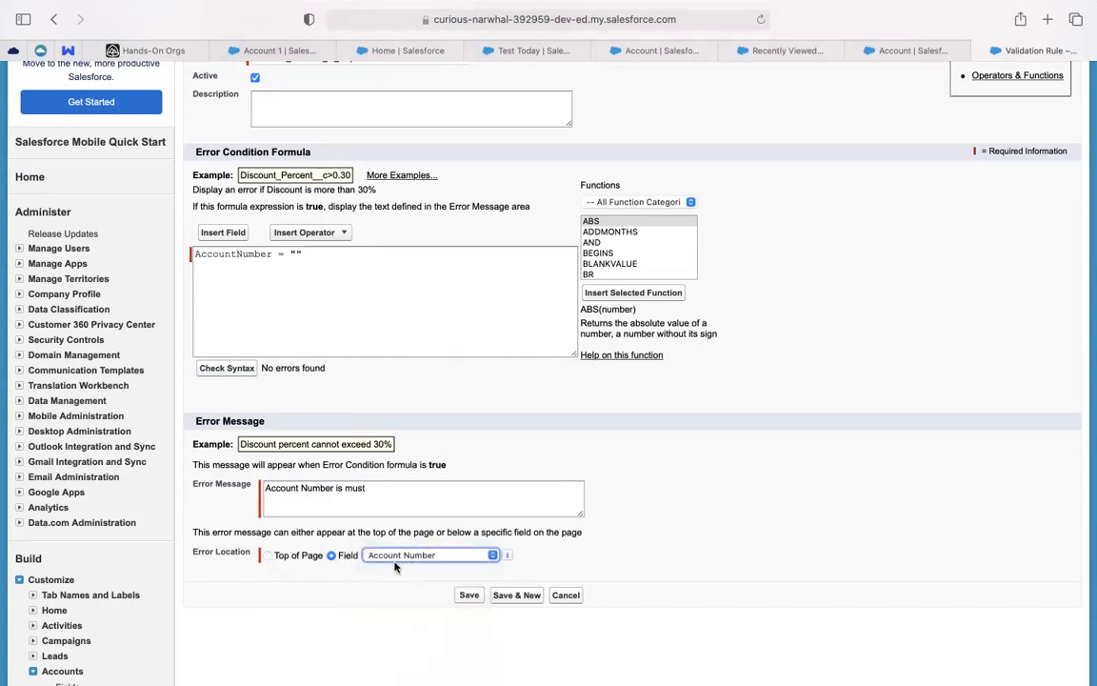
{"action": "left_click", "coordinate": [467, 596]}
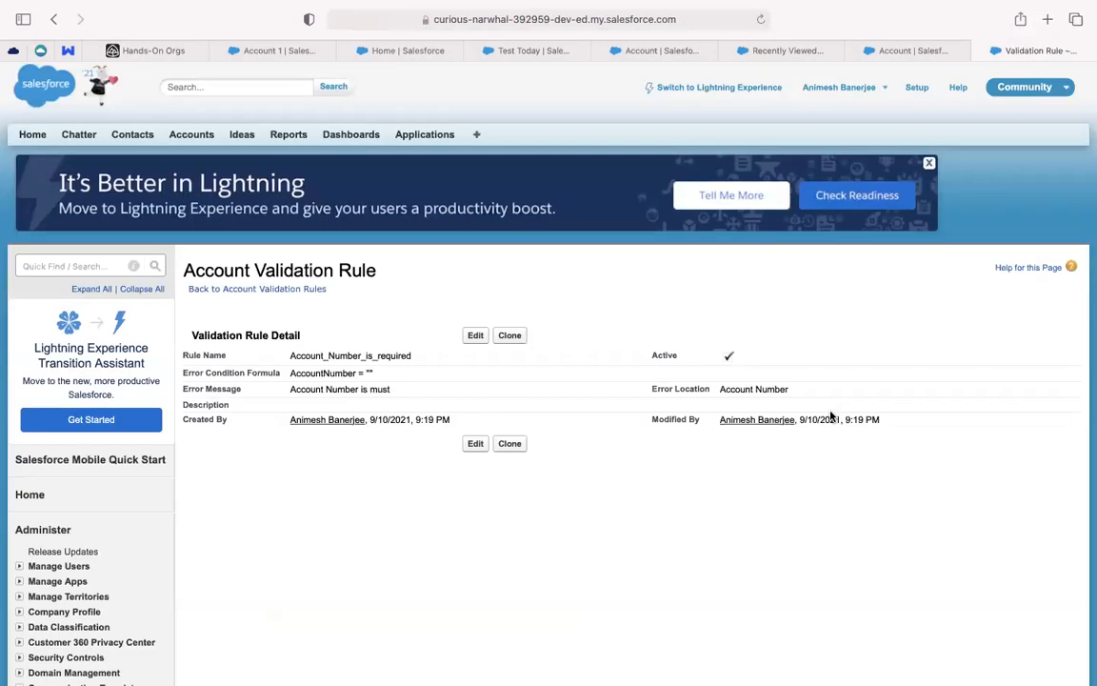
Reload the Accounts list, try to save a blank new account to test its required fields, and close the form
{"action": "left_click", "coordinate": [909, 51]}
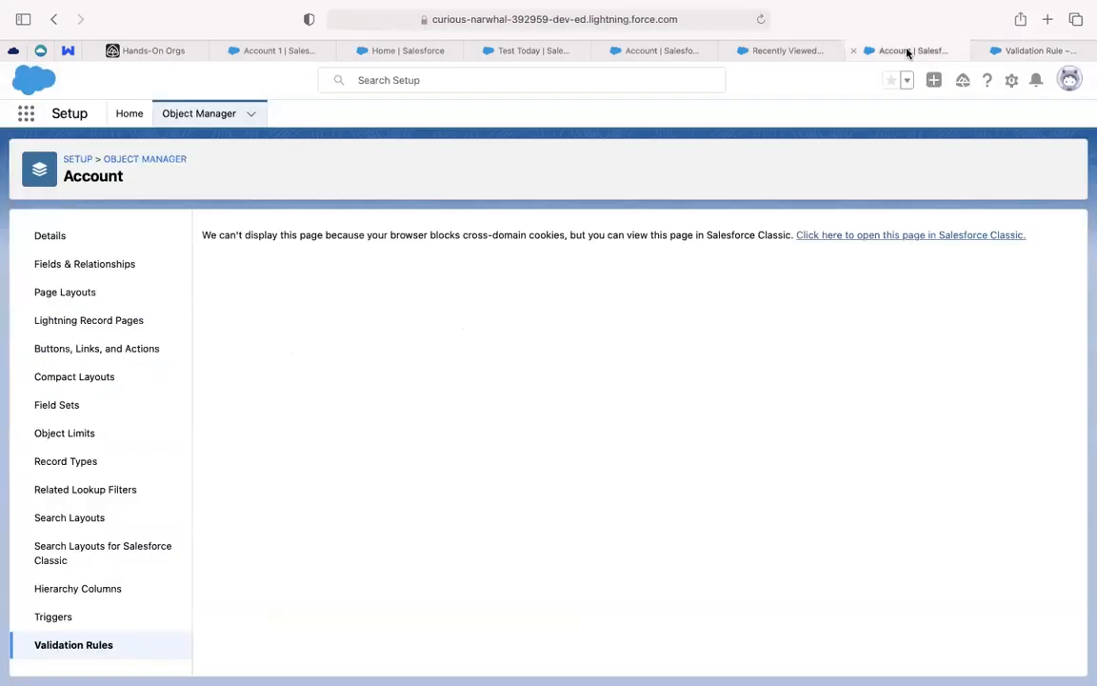
{"action": "left_click", "coordinate": [792, 51]}
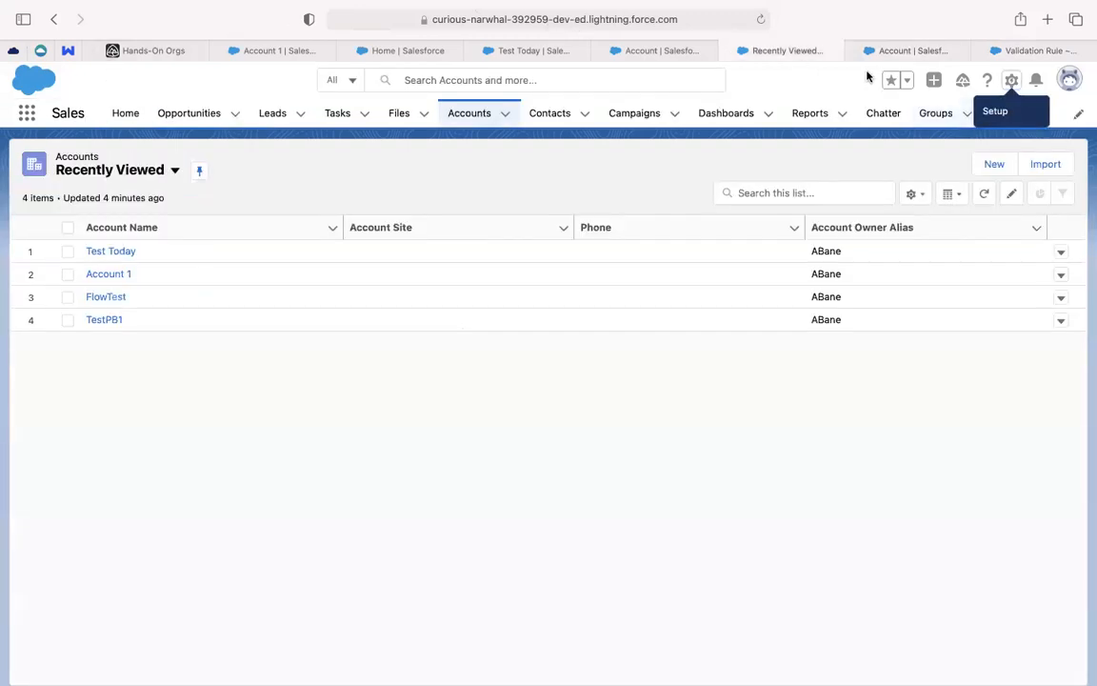
{"action": "left_click", "coordinate": [988, 168]}
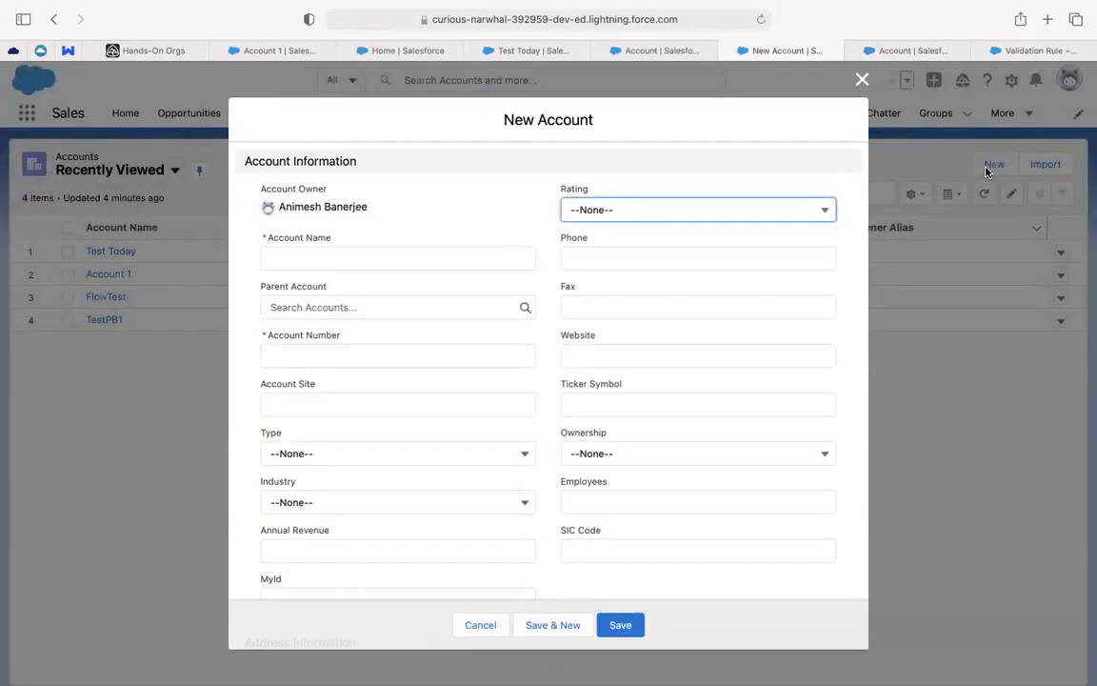
{"action": "left_click", "coordinate": [861, 82]}
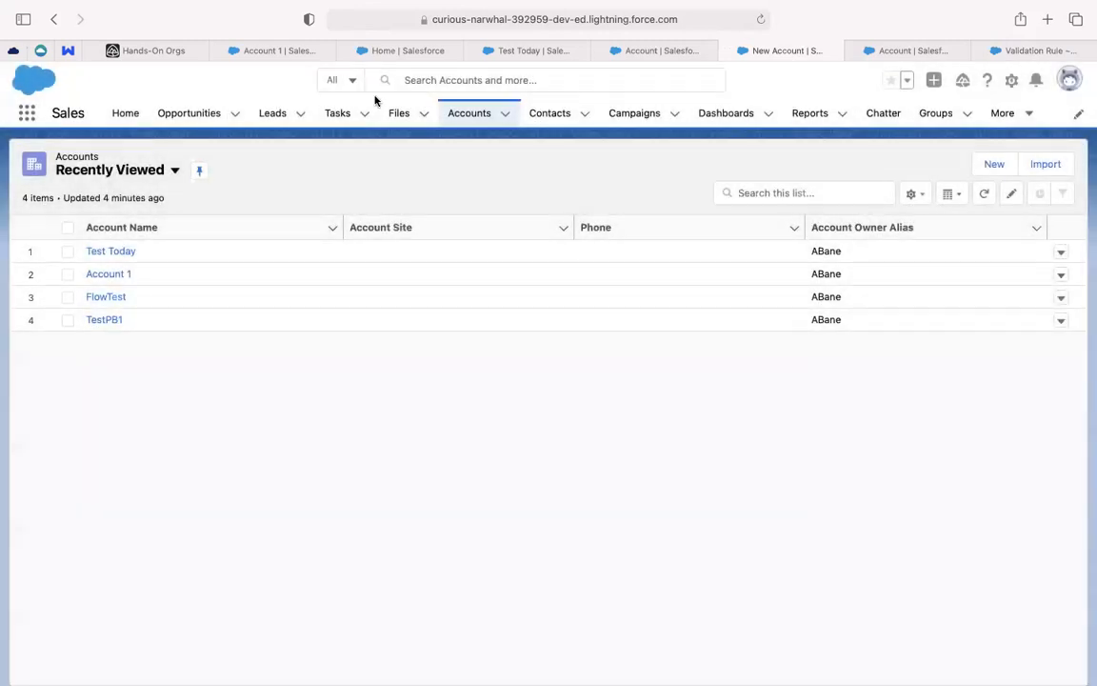
{"action": "left_click", "coordinate": [760, 20]}
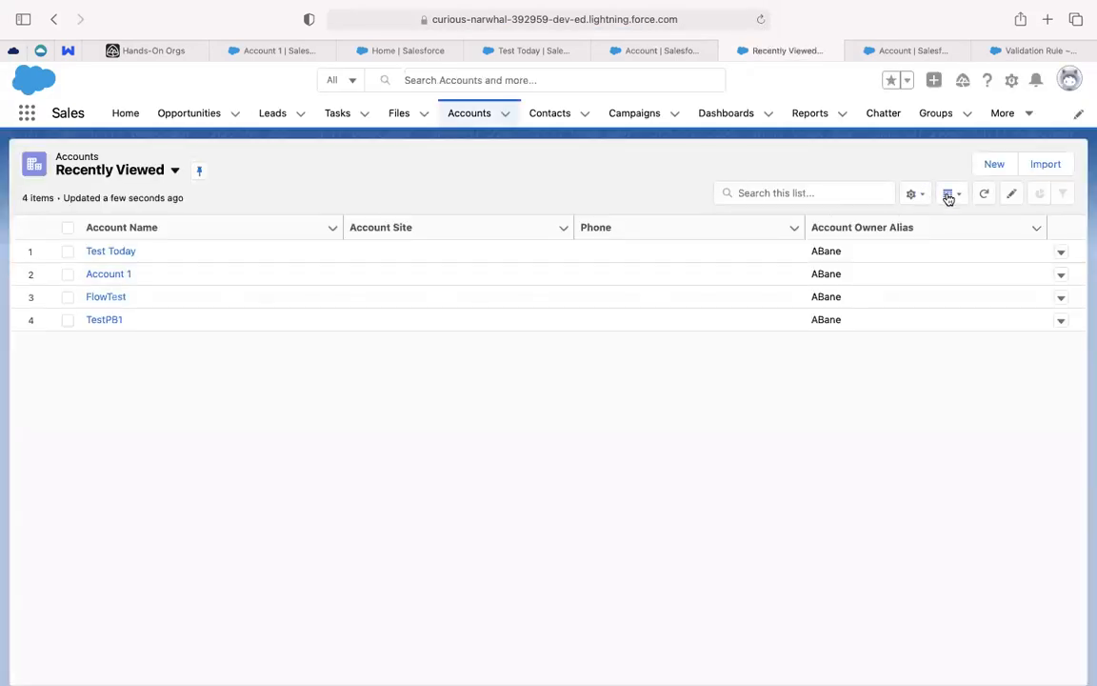
{"action": "left_click", "coordinate": [991, 169]}
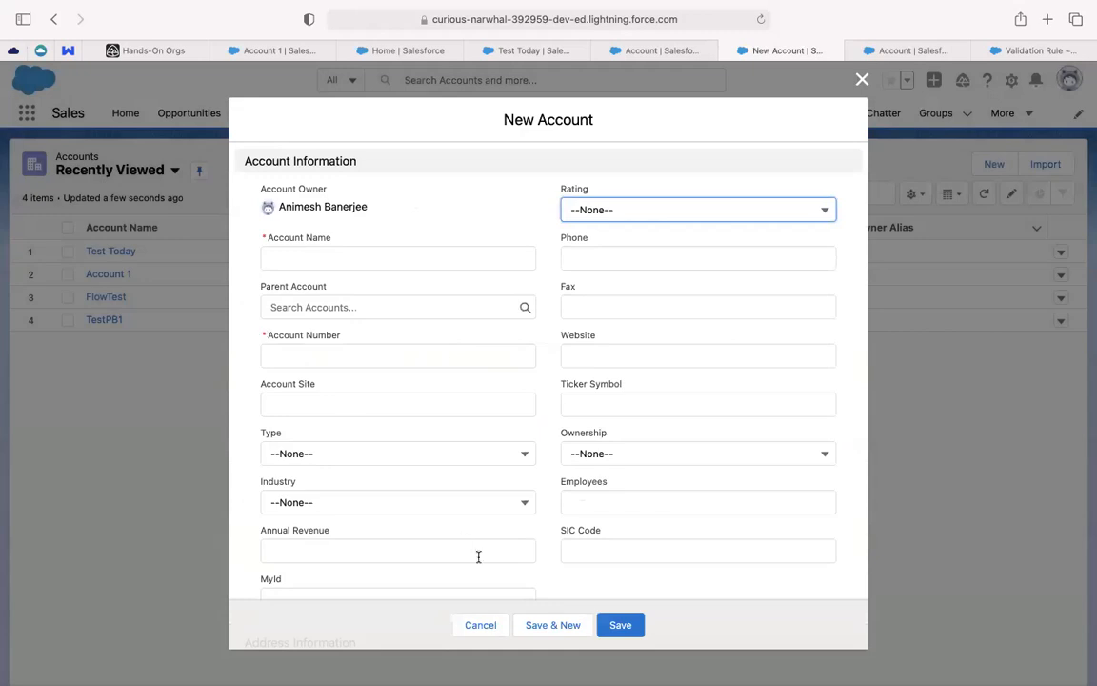
{"action": "left_click", "coordinate": [621, 625]}
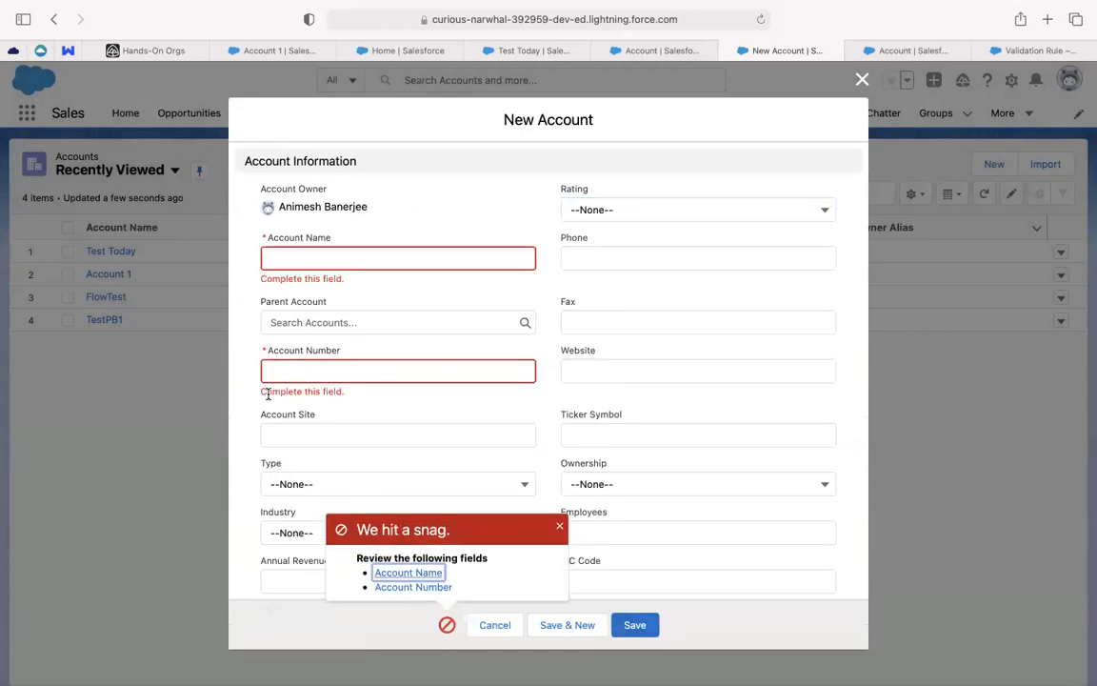
{"action": "left_click", "coordinate": [862, 79]}
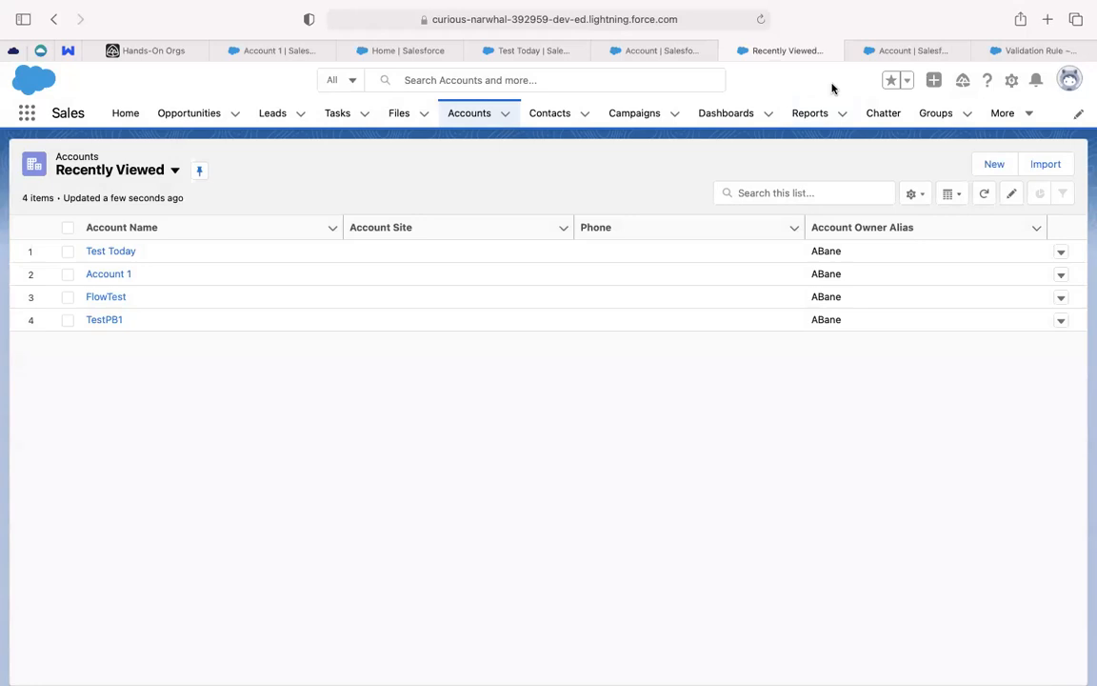
Return to the Account object's Setup page and open the Account Layout page layout in Salesforce Classic
{"action": "left_click", "coordinate": [900, 48]}
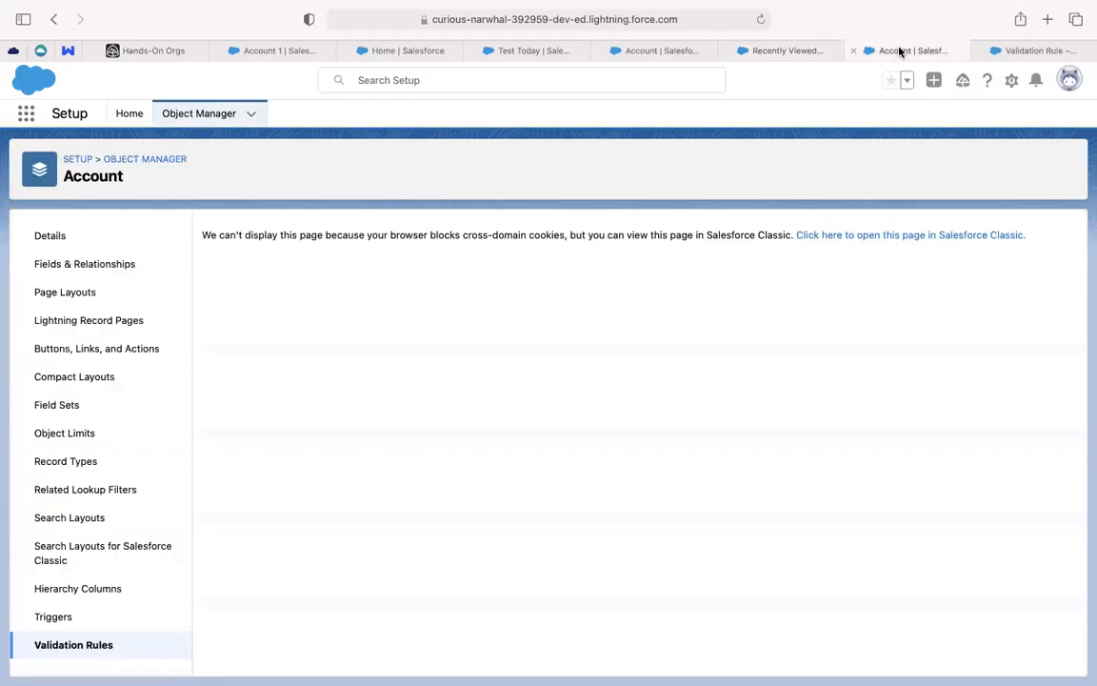
{"action": "left_click", "coordinate": [111, 291]}
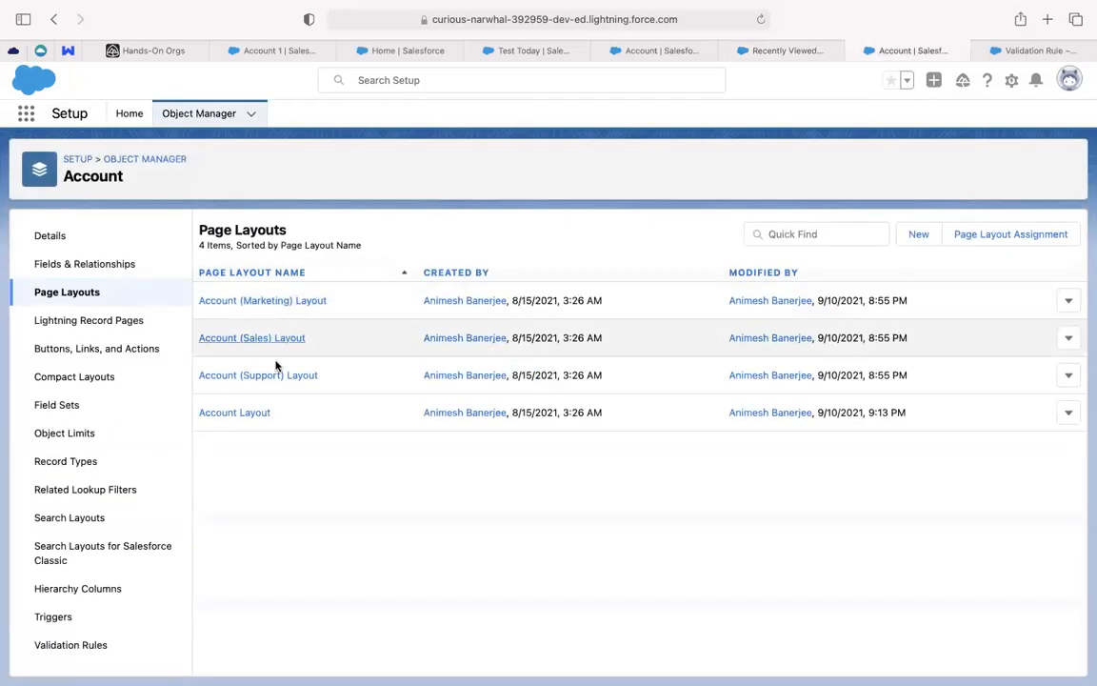
{"action": "left_click", "coordinate": [246, 413]}
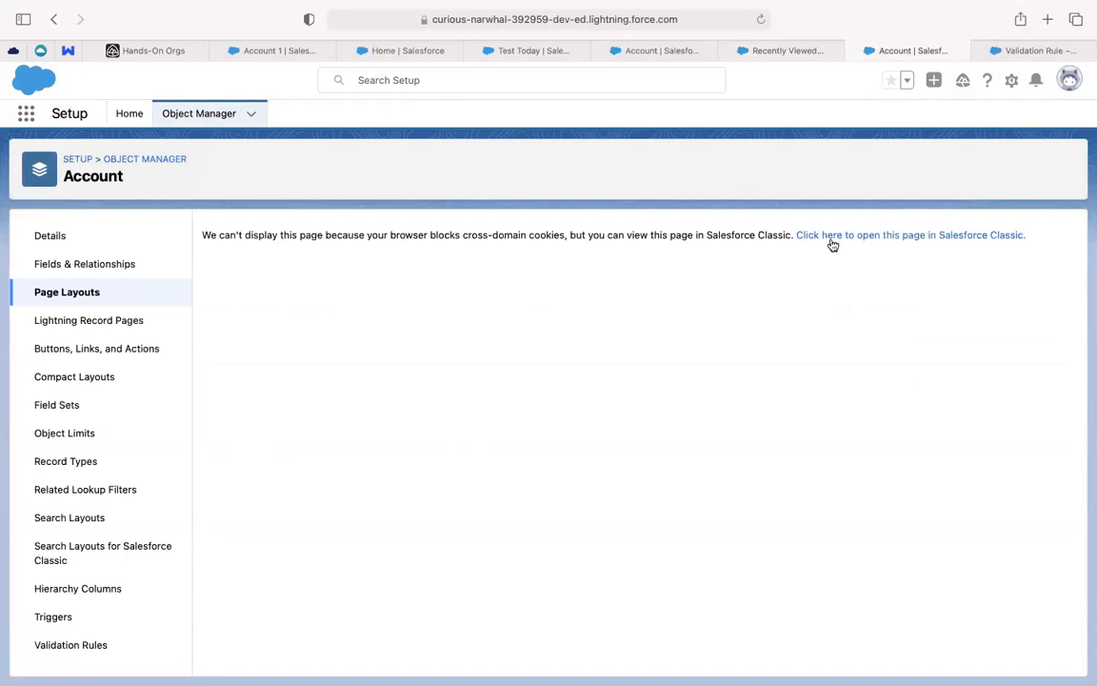
{"action": "left_click", "coordinate": [838, 238]}
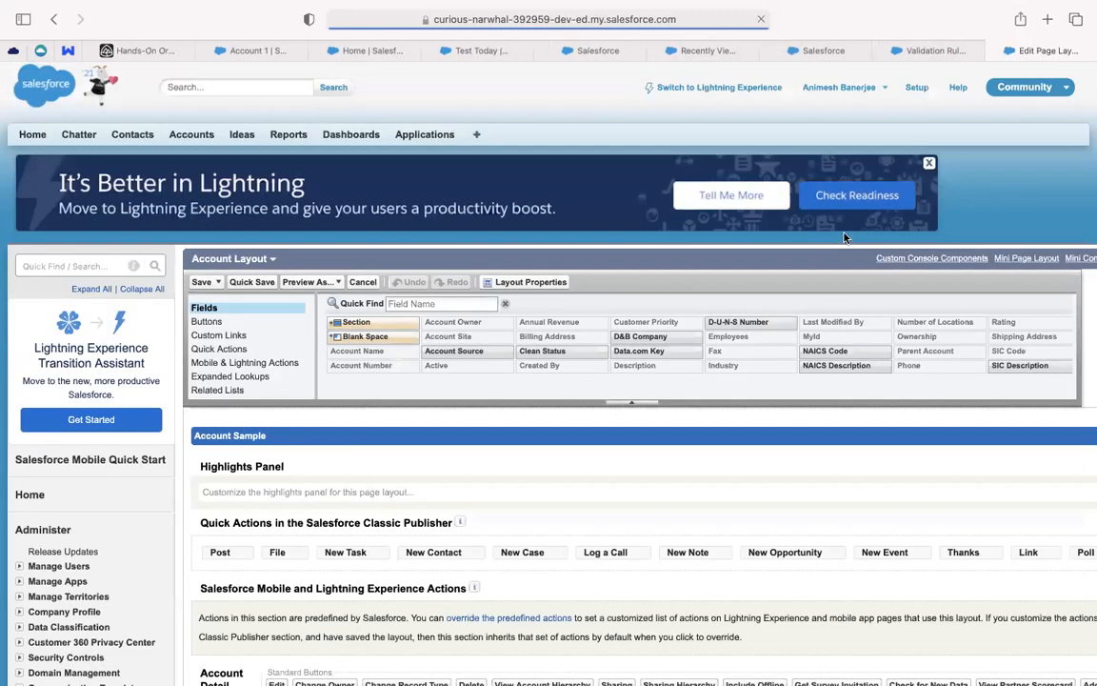
Make the Account Number field no longer required in the Account Layout page layout and save the layout
{"action": "scroll", "coordinate": [598, 487], "scroll_direction": "down", "scroll_amount": 3}
{"action": "scroll", "coordinate": [598, 488], "scroll_direction": "down", "scroll_amount": 2}
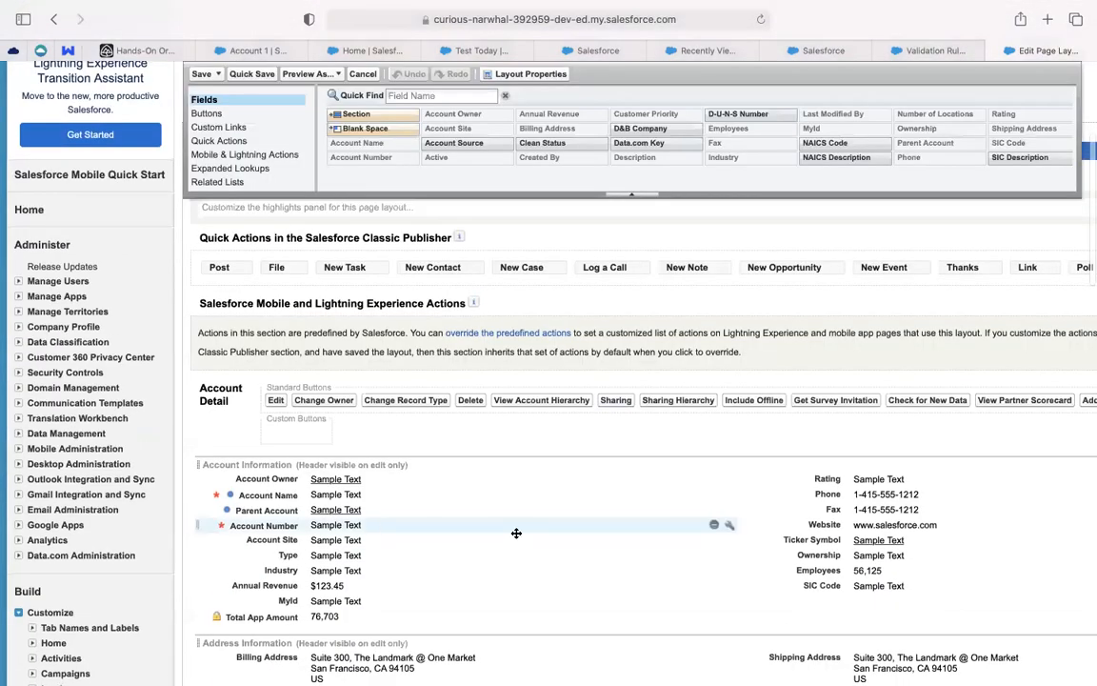
{"action": "left_click", "coordinate": [730, 527]}
{"action": "left_click", "coordinate": [619, 376]}
{"action": "left_click", "coordinate": [620, 377]}
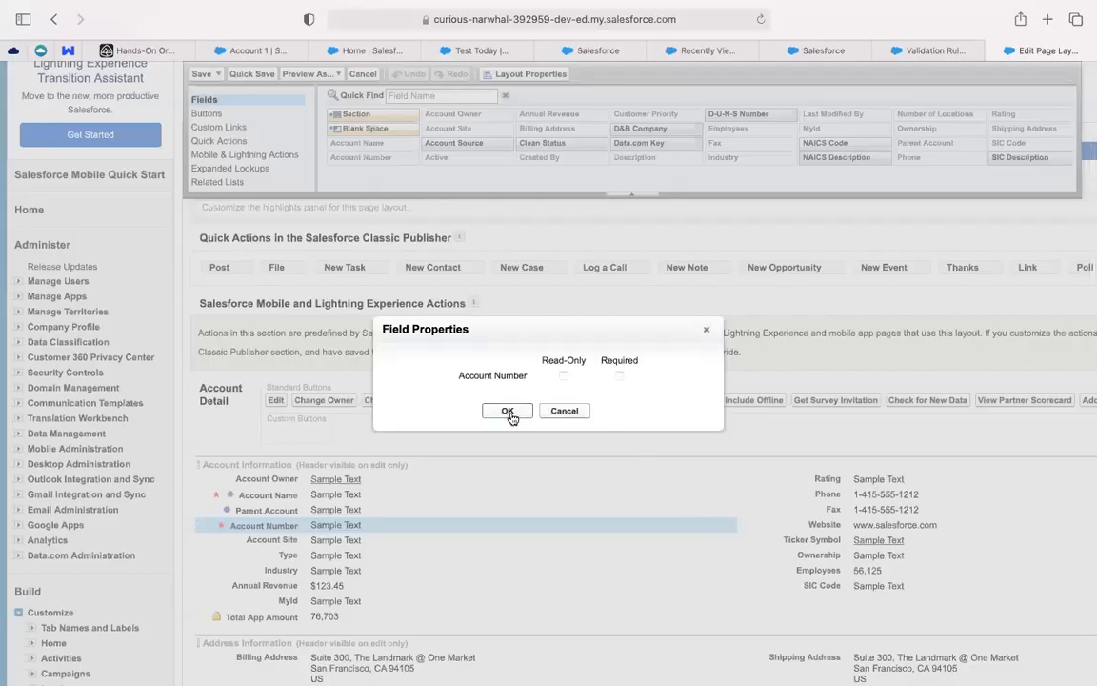
{"action": "left_click", "coordinate": [508, 412]}
{"action": "scroll", "coordinate": [380, 362], "scroll_direction": "up", "scroll_amount": 5}
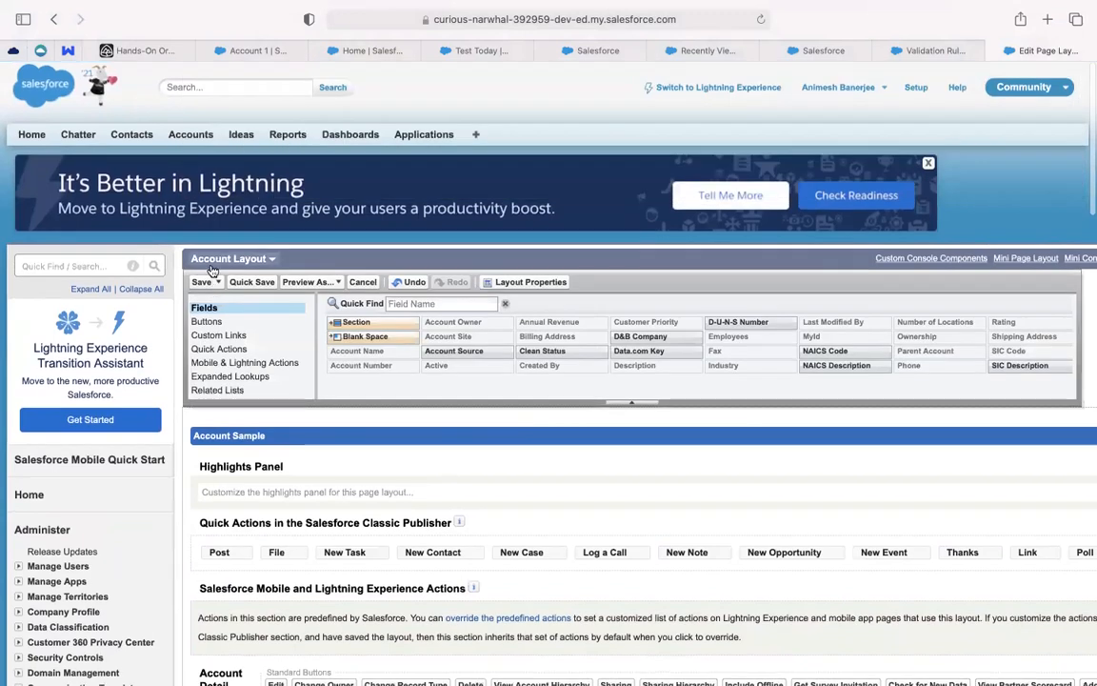
{"action": "left_click", "coordinate": [202, 282]}
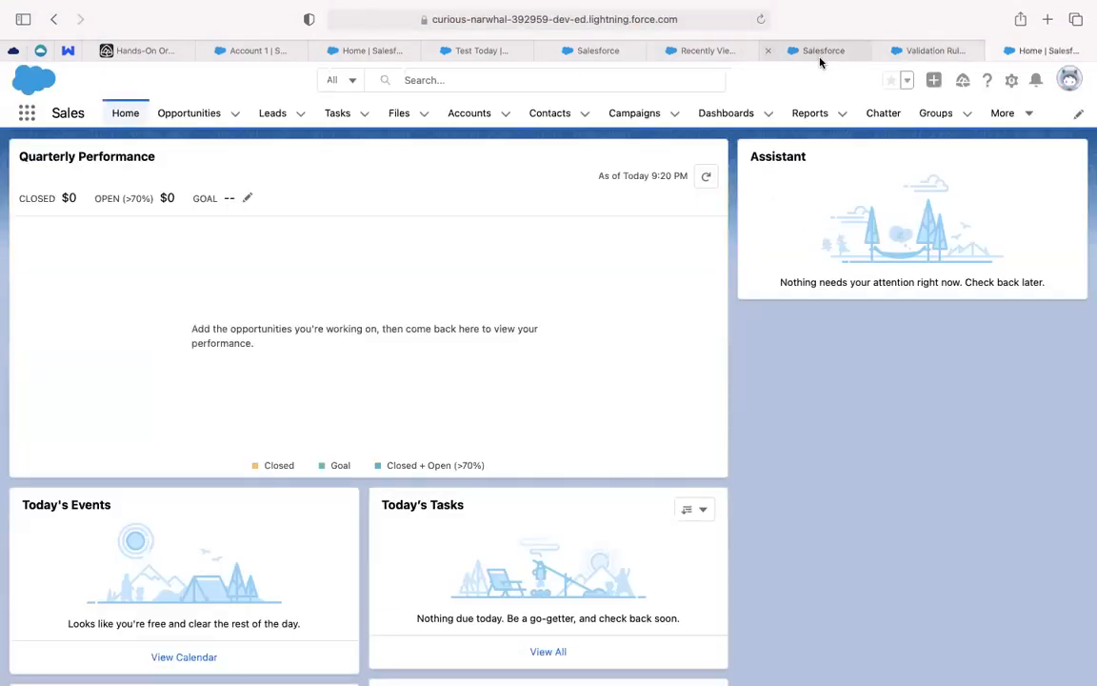
Reload the Accounts list, start a new account and try to save it blank to test its required fields
{"action": "left_click", "coordinate": [819, 59]}
{"action": "left_click", "coordinate": [686, 57]}
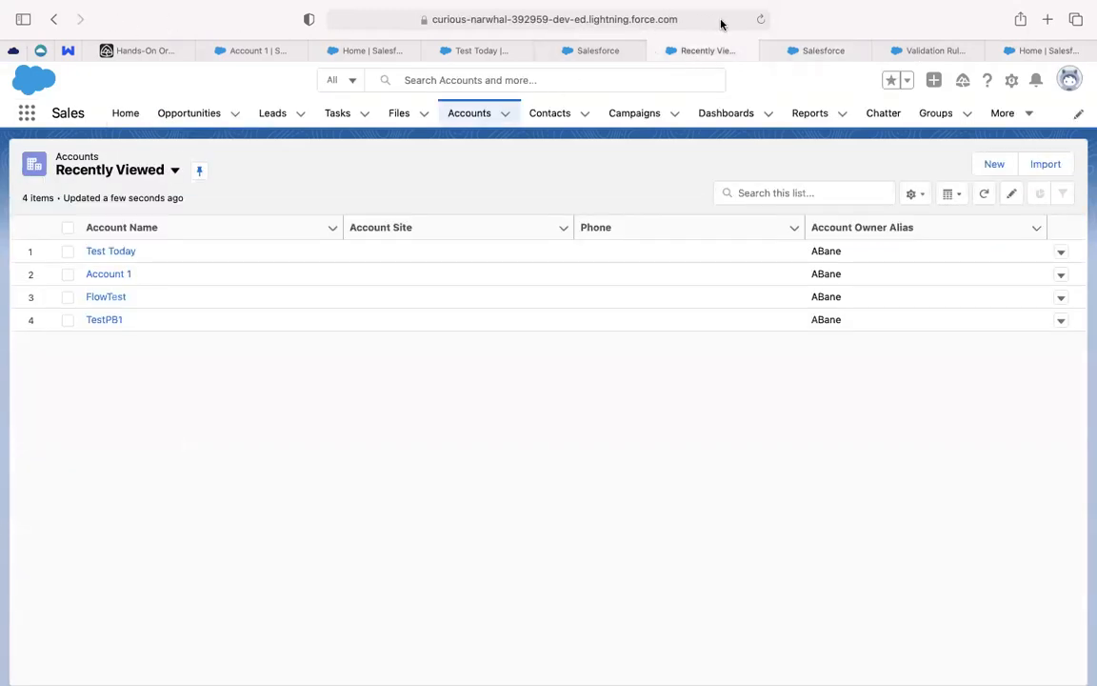
{"action": "left_click", "coordinate": [760, 19]}
{"action": "left_click", "coordinate": [993, 164]}
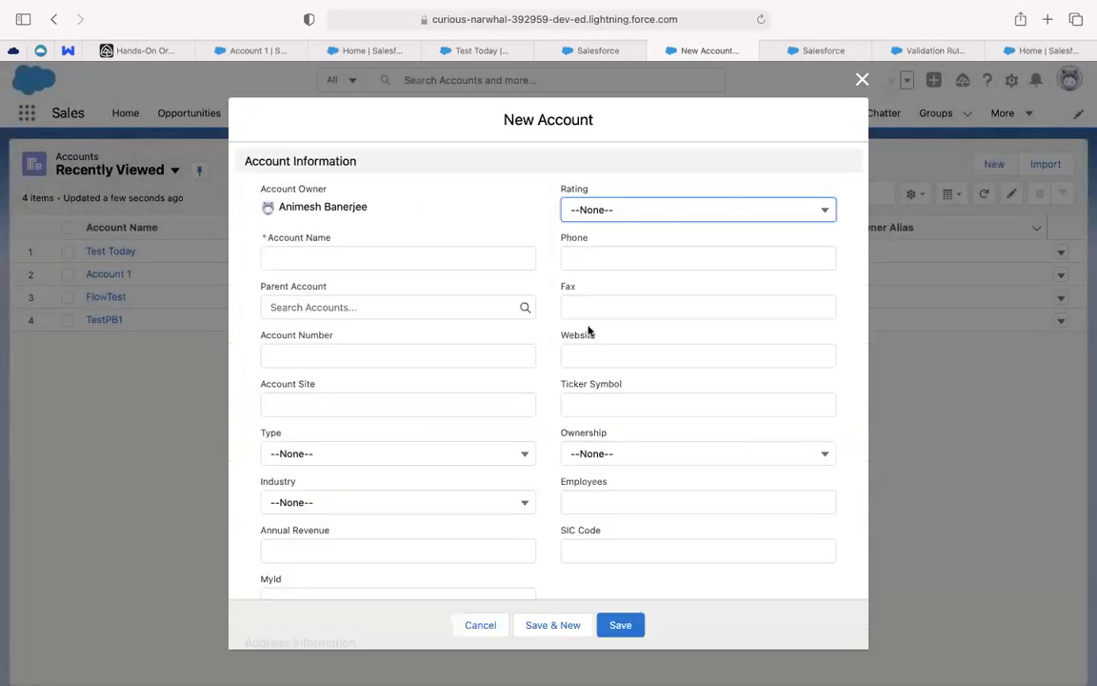
{"action": "left_click", "coordinate": [619, 628]}
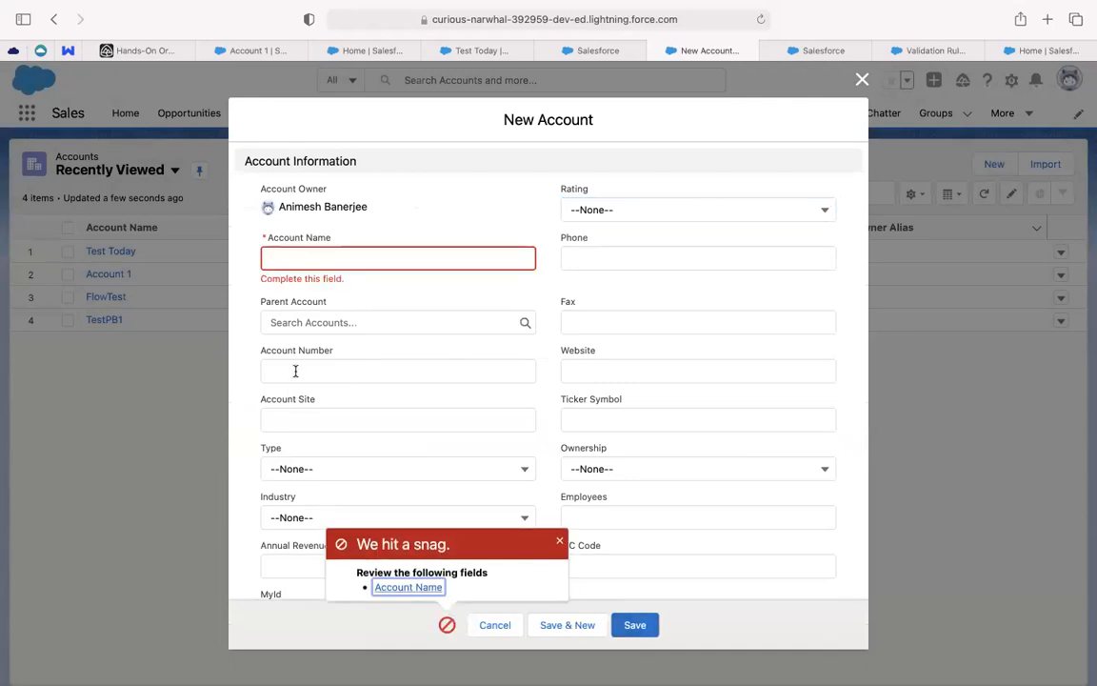
Set the Account Name to "Test VR", try to save without an Account Number to test the validation rule, and close the form
{"action": "left_click", "coordinate": [335, 260]}
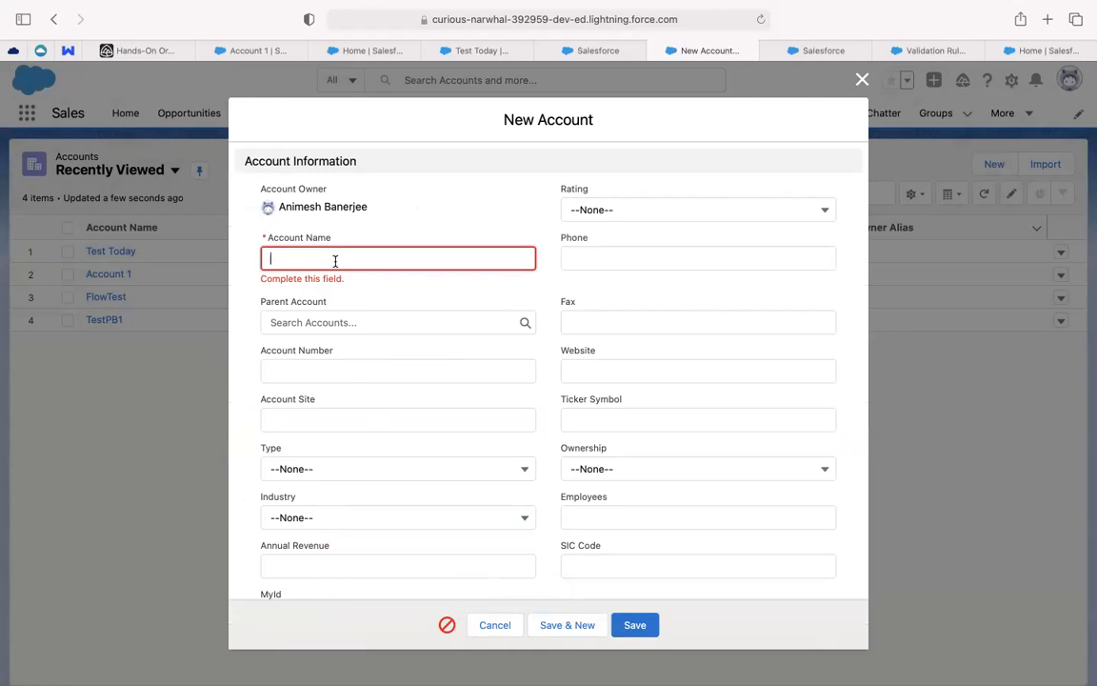
{"action": "type", "text": "Test VR"}
{"action": "left_click", "coordinate": [648, 629]}
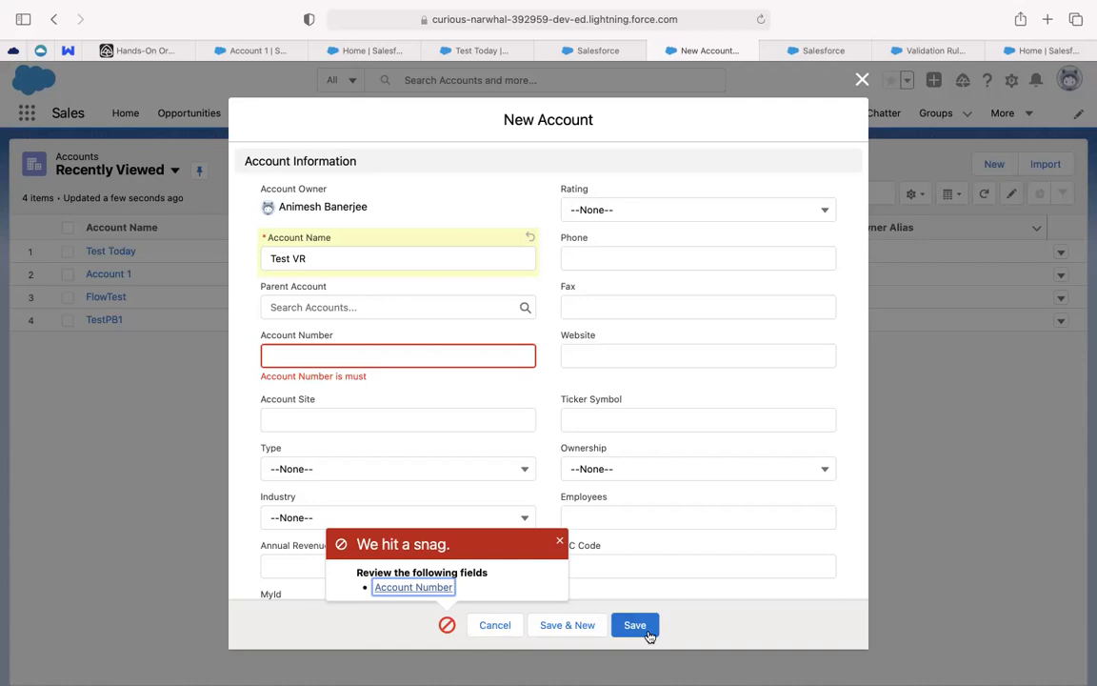
{"action": "left_click", "coordinate": [559, 541]}
{"action": "scroll", "coordinate": [559, 547], "scroll_direction": "down", "scroll_amount": 3}
{"action": "scroll", "coordinate": [559, 544], "scroll_direction": "down", "scroll_amount": 10}
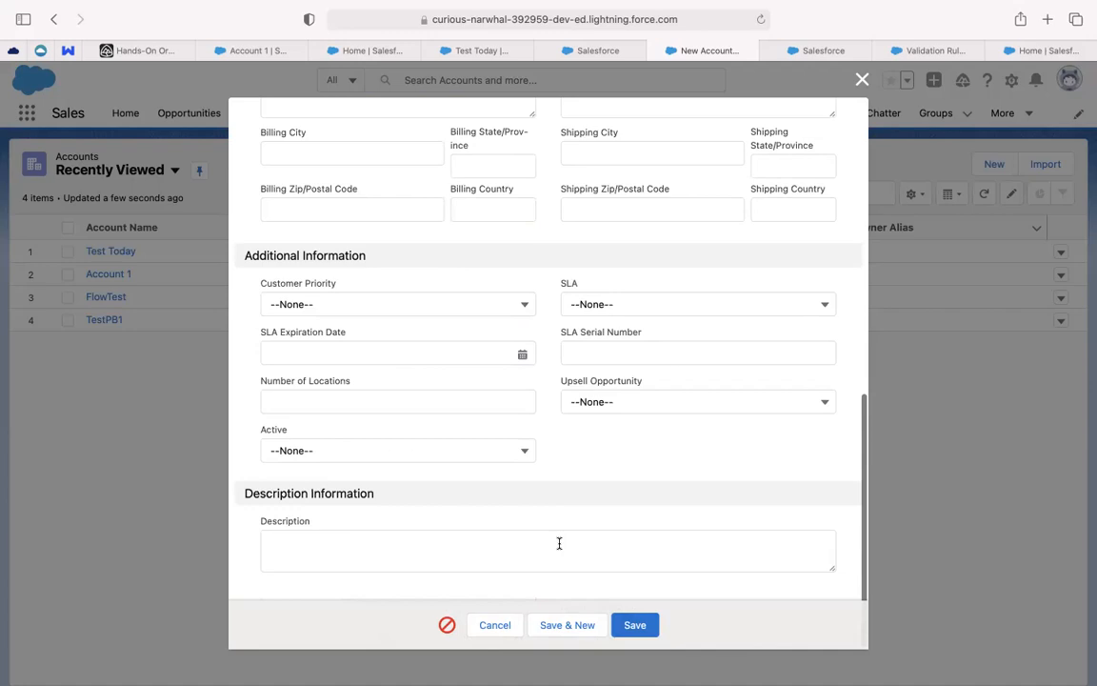
{"action": "scroll", "coordinate": [559, 542], "scroll_direction": "up", "scroll_amount": 10}
{"action": "scroll", "coordinate": [559, 544], "scroll_direction": "down", "scroll_amount": 4}
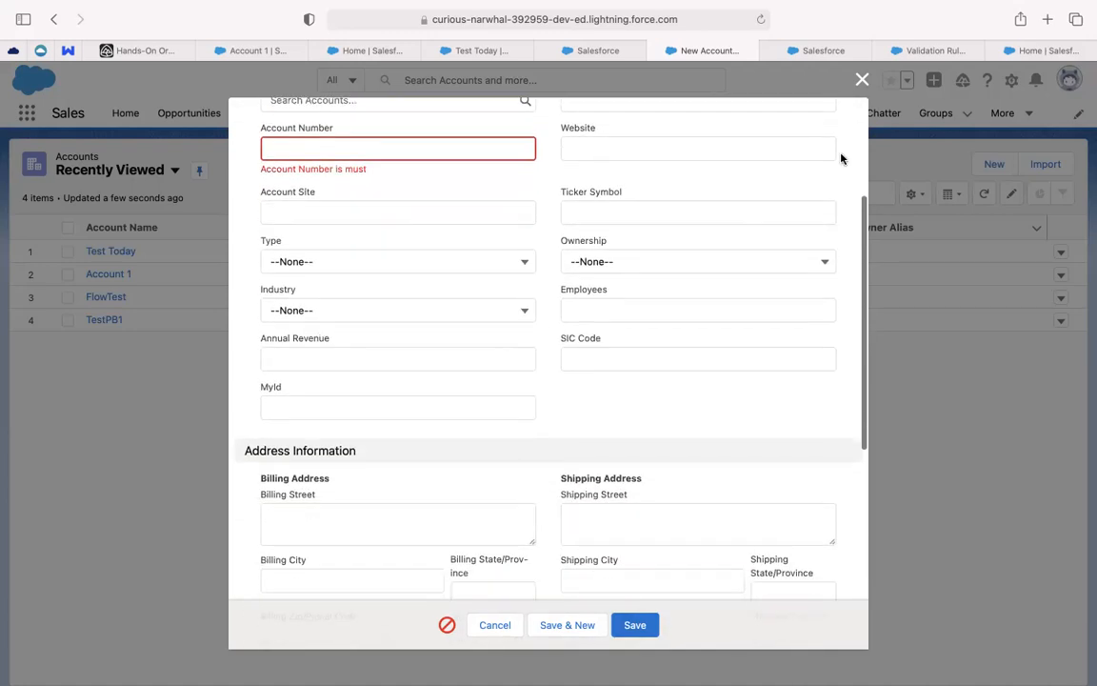
{"action": "left_click", "coordinate": [862, 80]}
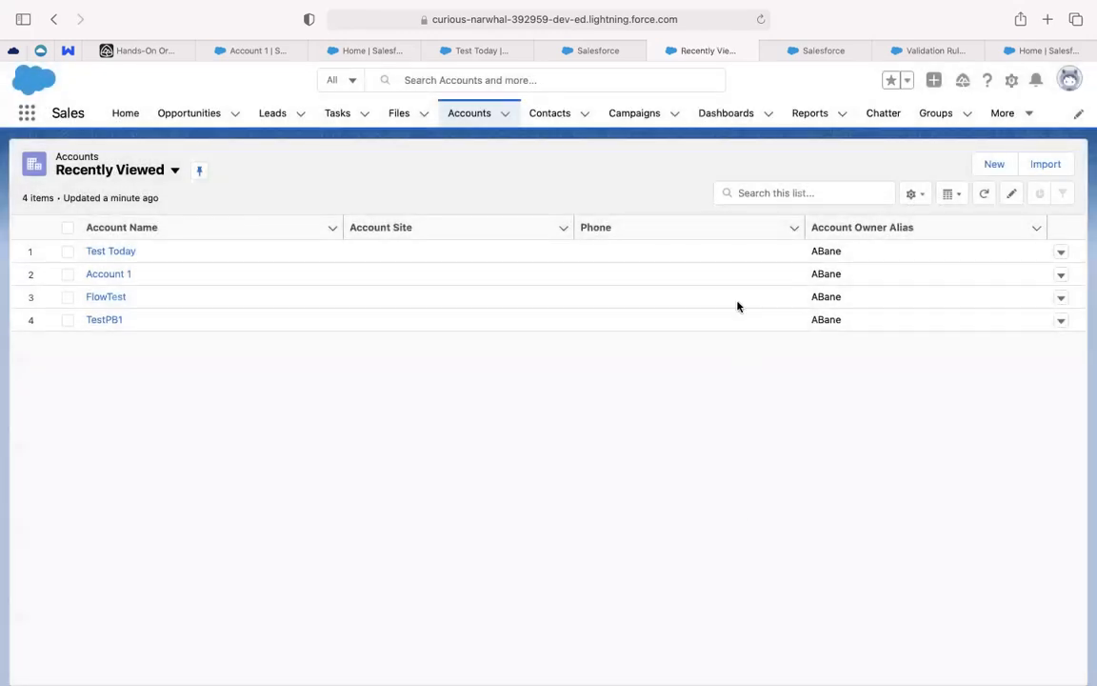
Return to Setup, search Object Manager for "app", and open the Amount field of the Application object
{"action": "left_click", "coordinate": [815, 61]}
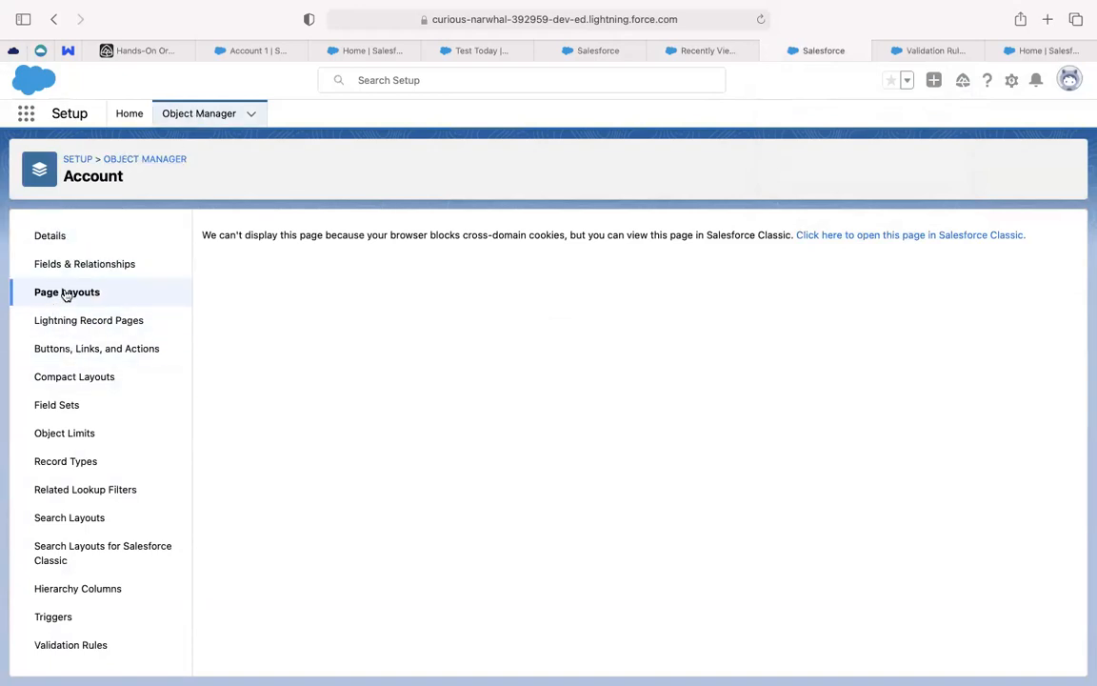
{"action": "left_click", "coordinate": [84, 264]}
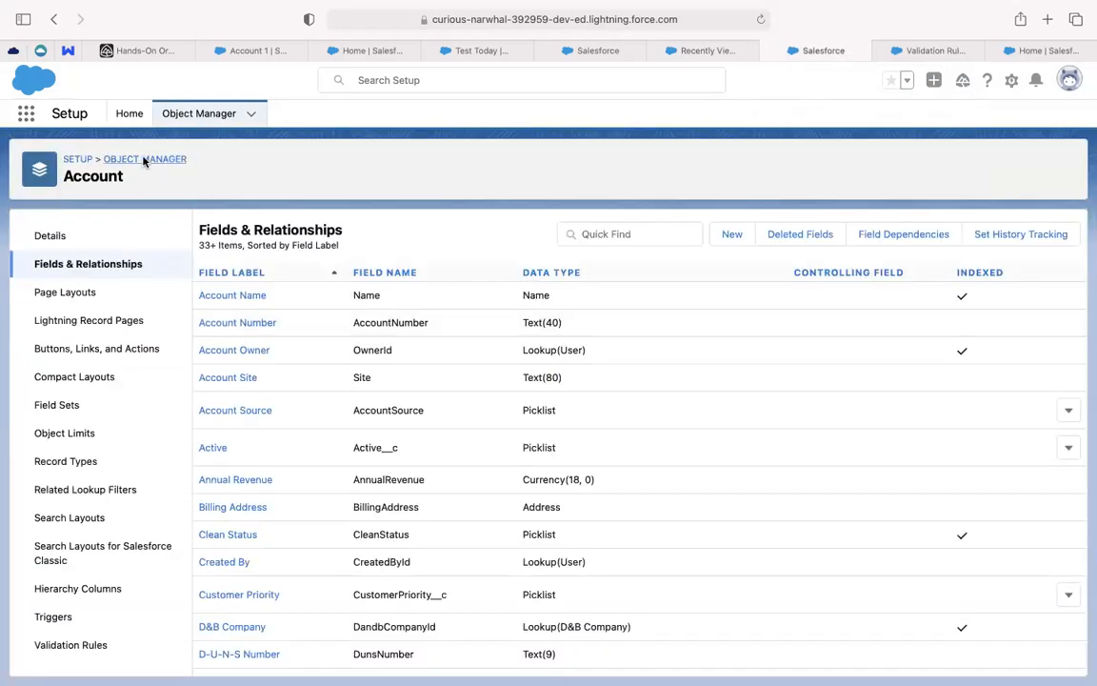
{"action": "left_click", "coordinate": [142, 159]}
{"action": "left_click", "coordinate": [808, 163]}
{"action": "type", "text": "app"}
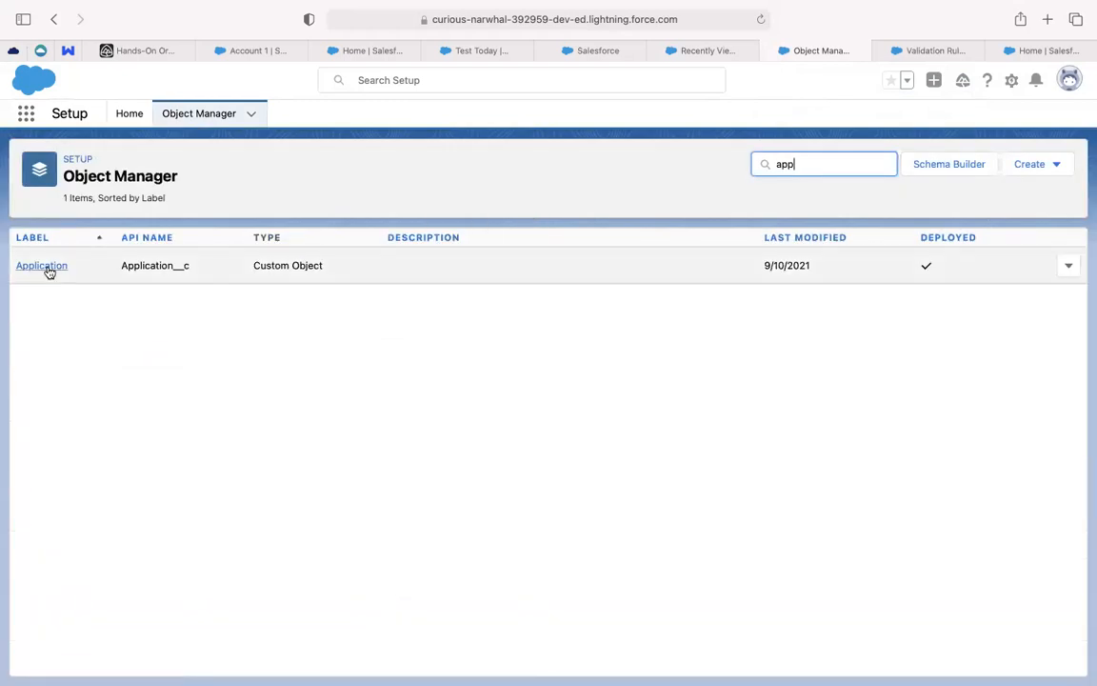
{"action": "left_click", "coordinate": [44, 267]}
{"action": "left_click", "coordinate": [96, 267]}
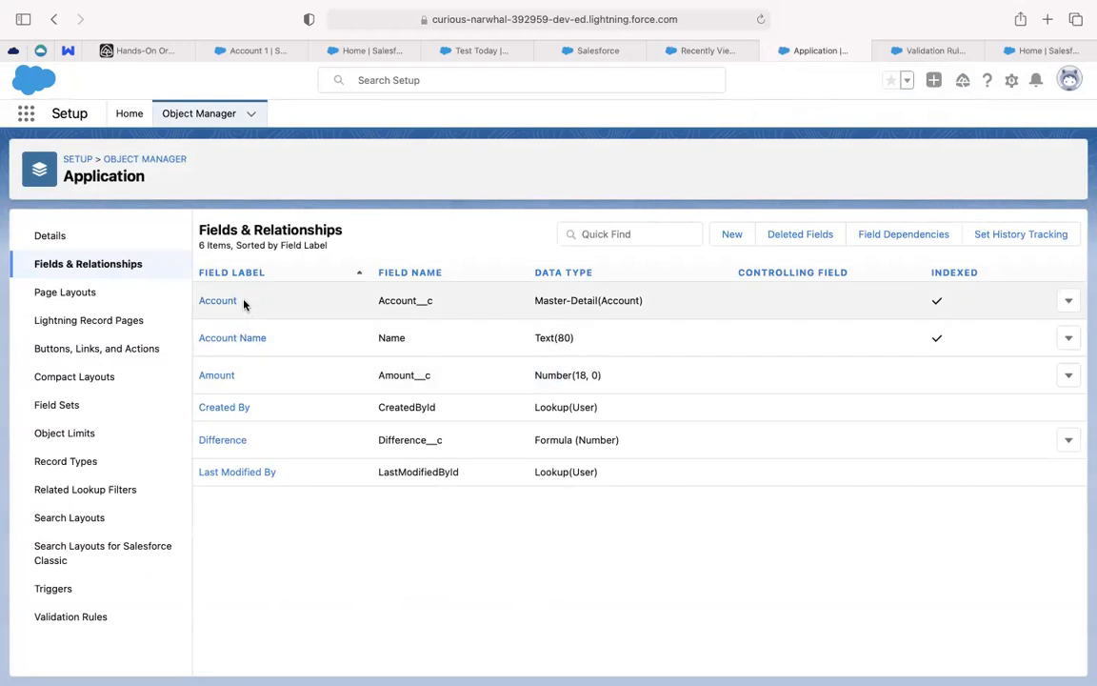
{"action": "left_click", "coordinate": [217, 377]}
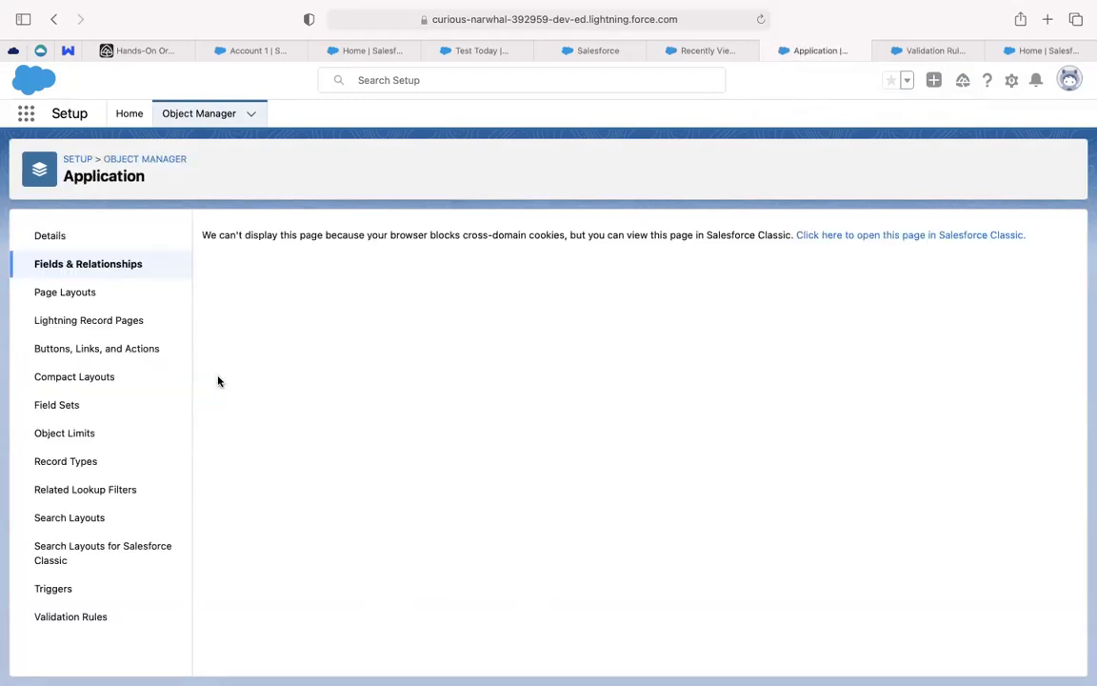
Start a new validation rule for the Application object in Salesforce Classic and name it Amount_cannot_be_less_than_10
{"action": "left_click", "coordinate": [78, 621]}
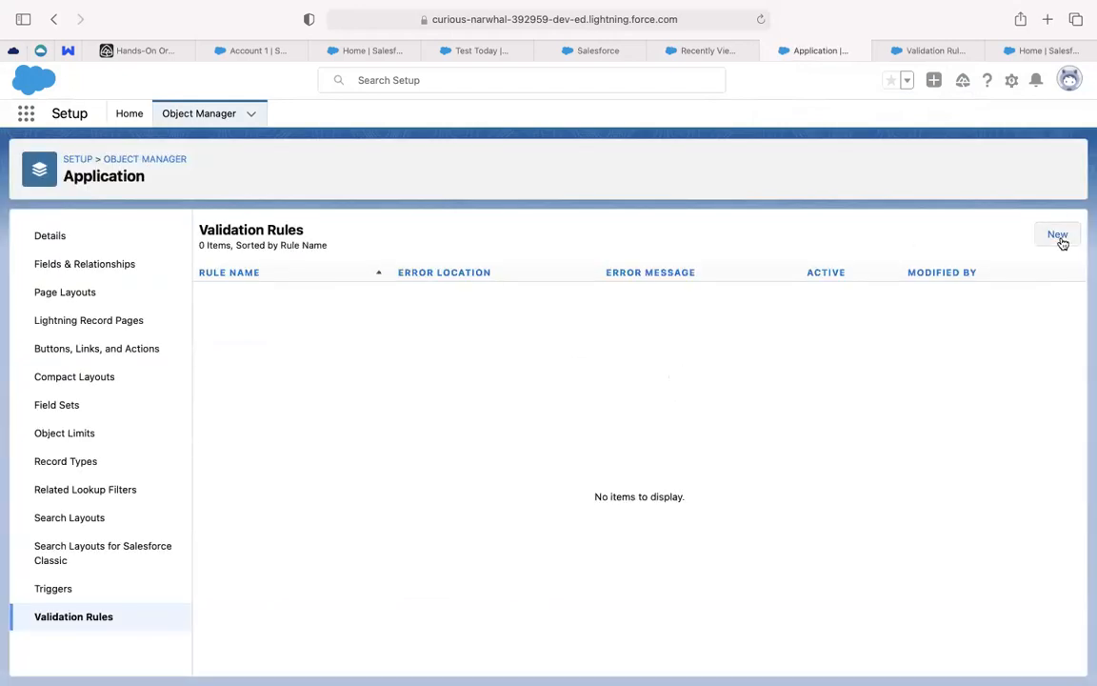
{"action": "left_click", "coordinate": [1059, 234]}
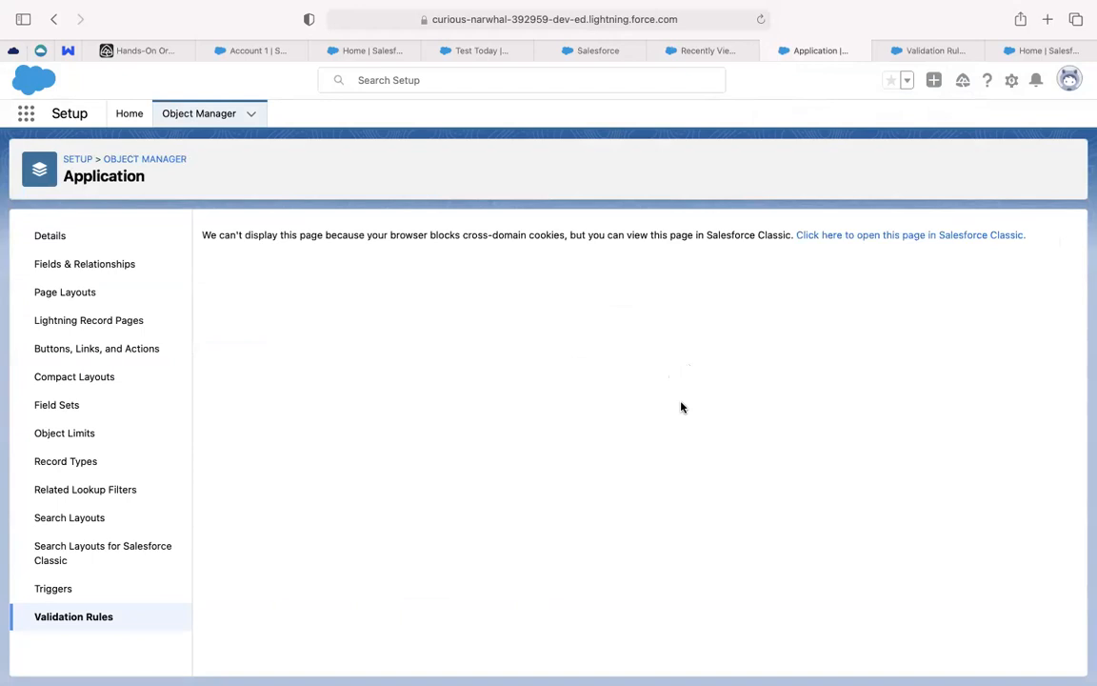
{"action": "left_click", "coordinate": [888, 238]}
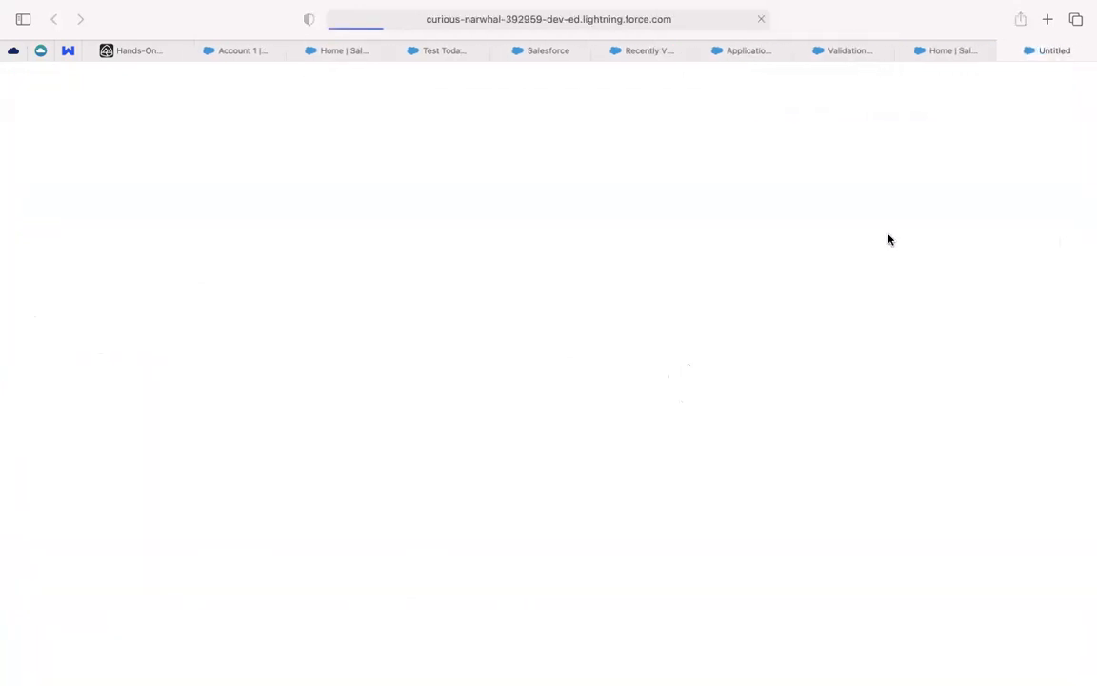
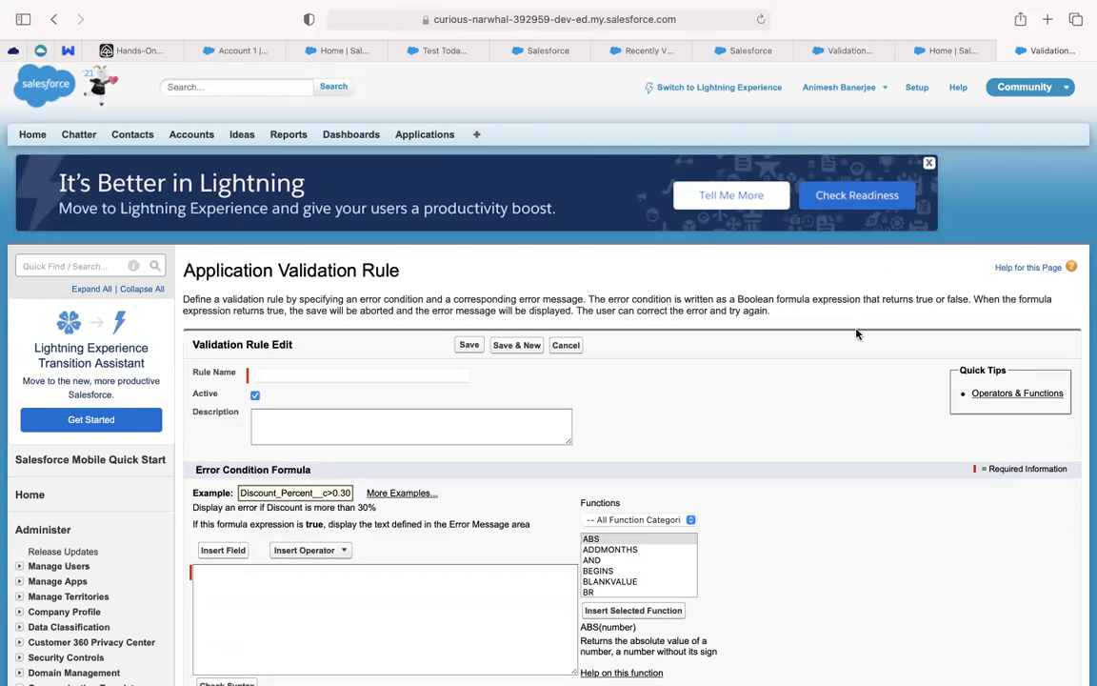
{"action": "scroll", "coordinate": [856, 332], "scroll_direction": "down", "scroll_amount": 2}
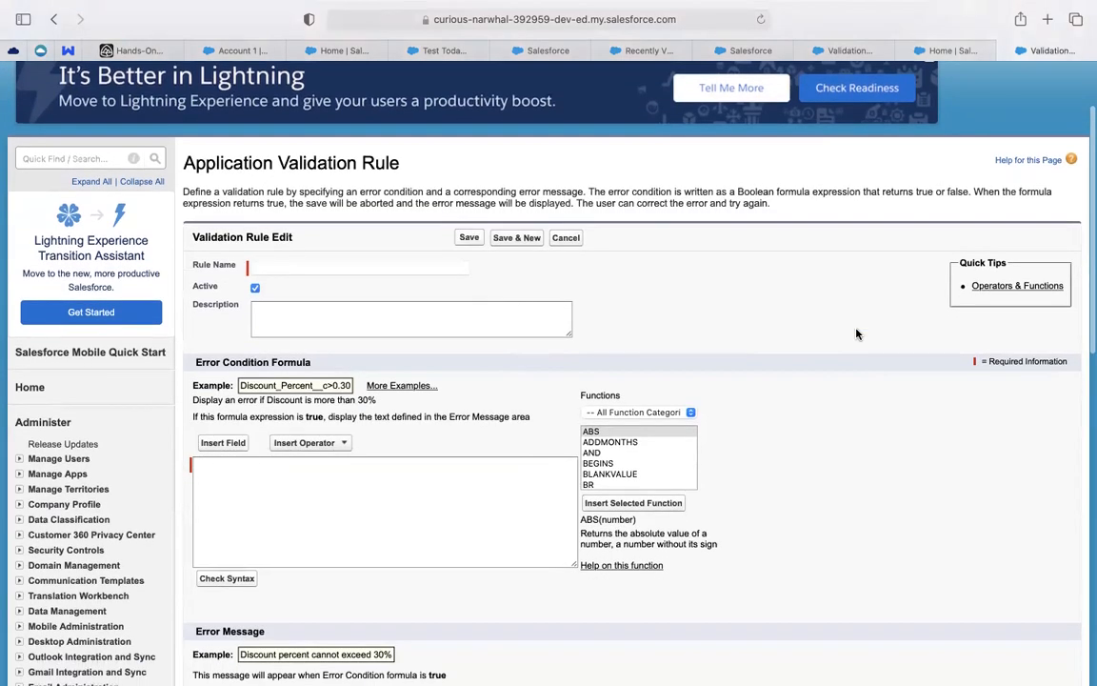
{"action": "left_click", "coordinate": [393, 267]}
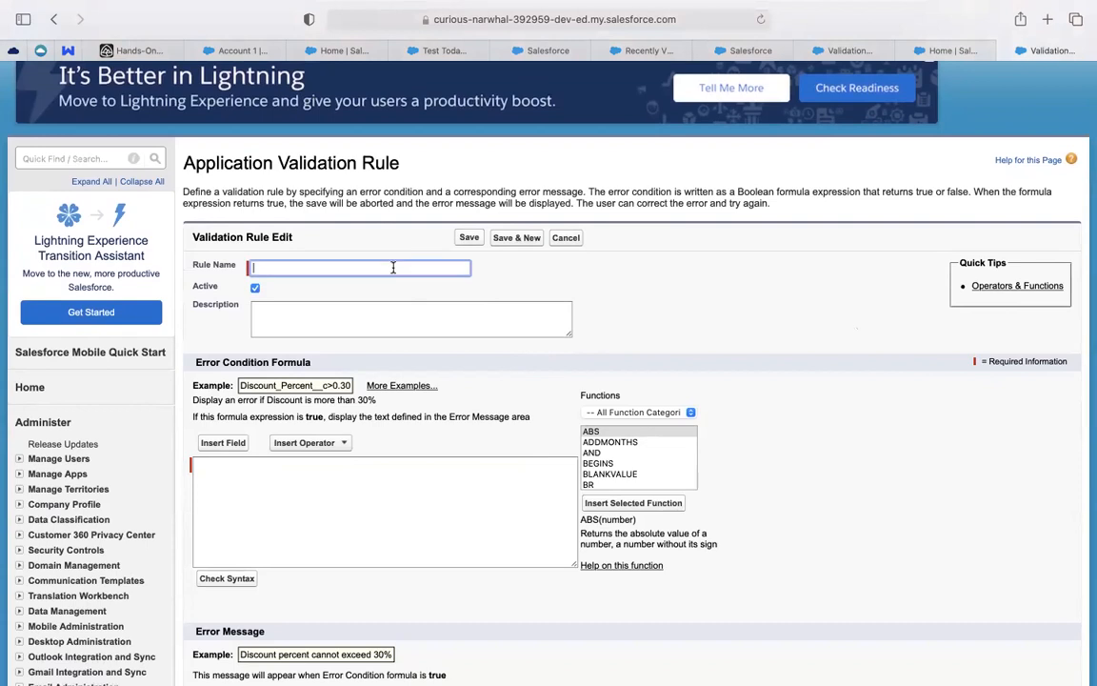
{"action": "type", "text": "Am"}
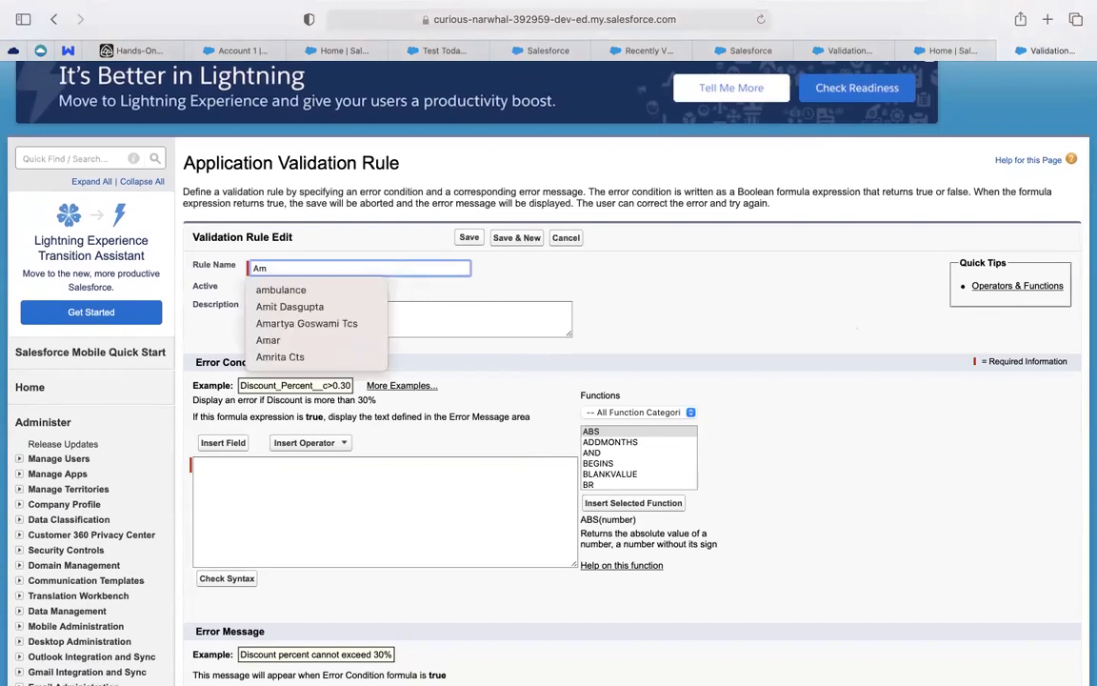
{"action": "type", "text": "ount ca"}
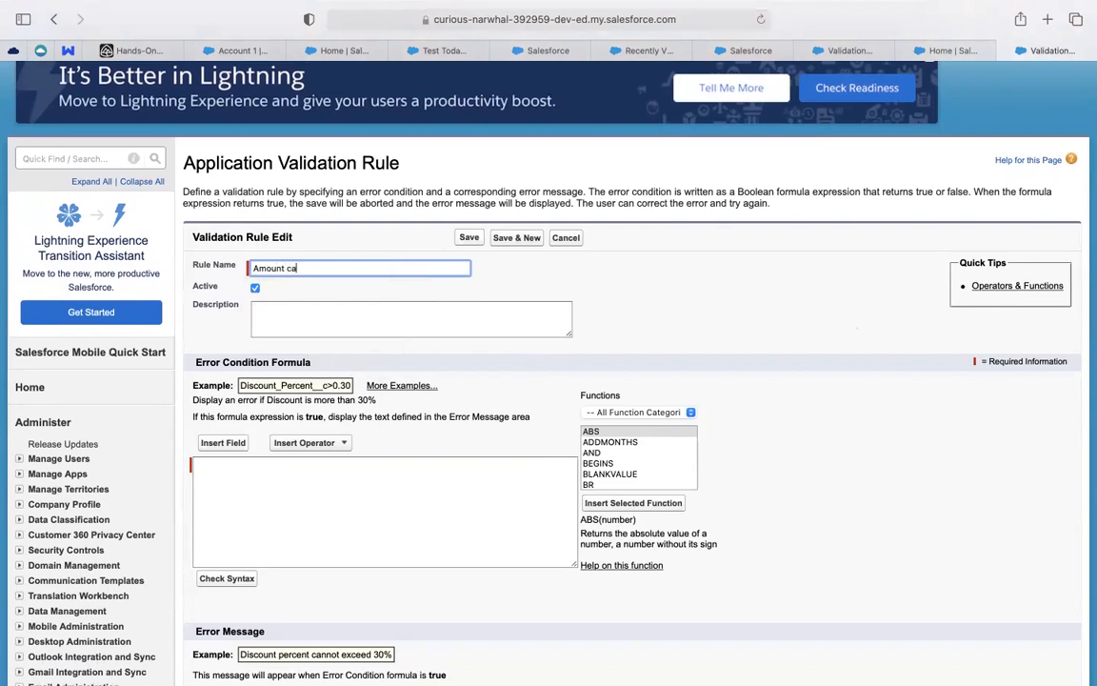
{"action": "type", "text": "nnot be less than 10"}
Insert the Amount field into the error condition formula, complete it as Amount__c < 10 and check its syntax
{"action": "left_click", "coordinate": [224, 443]}
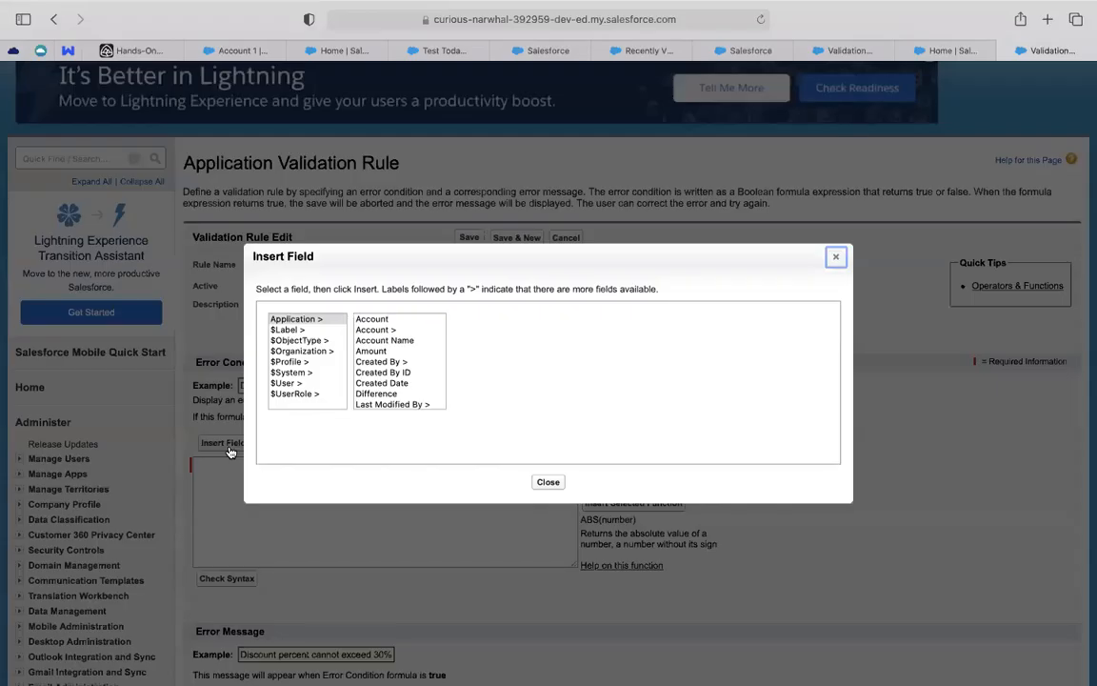
{"action": "left_click", "coordinate": [389, 351]}
{"action": "left_click", "coordinate": [498, 390]}
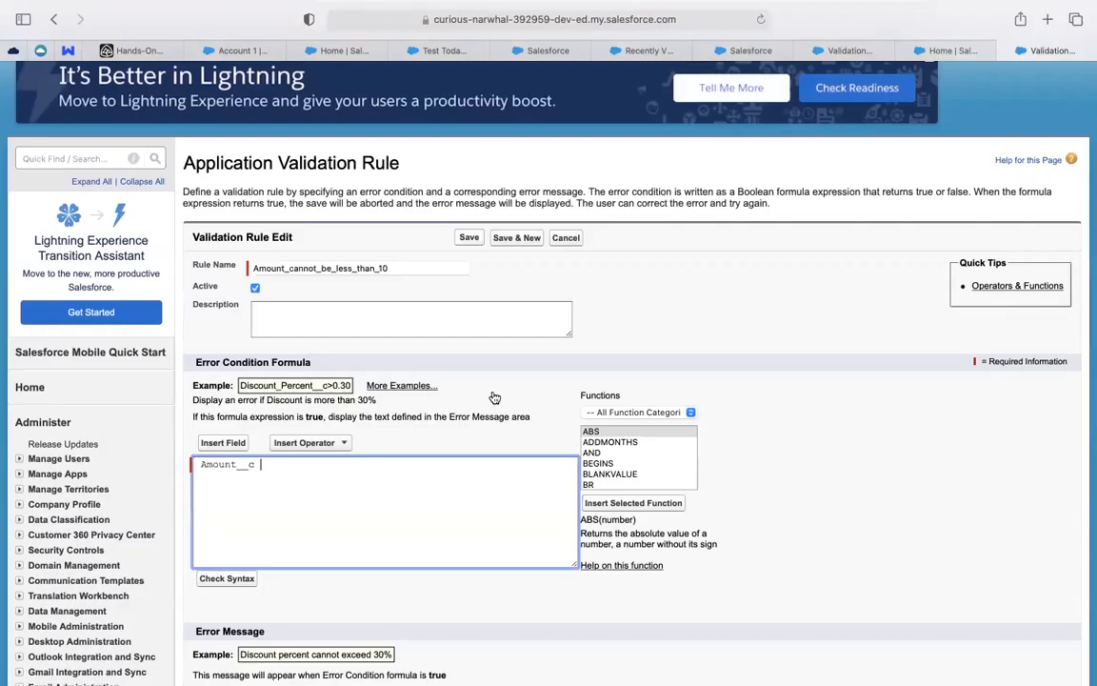
{"action": "left_click", "coordinate": [340, 444]}
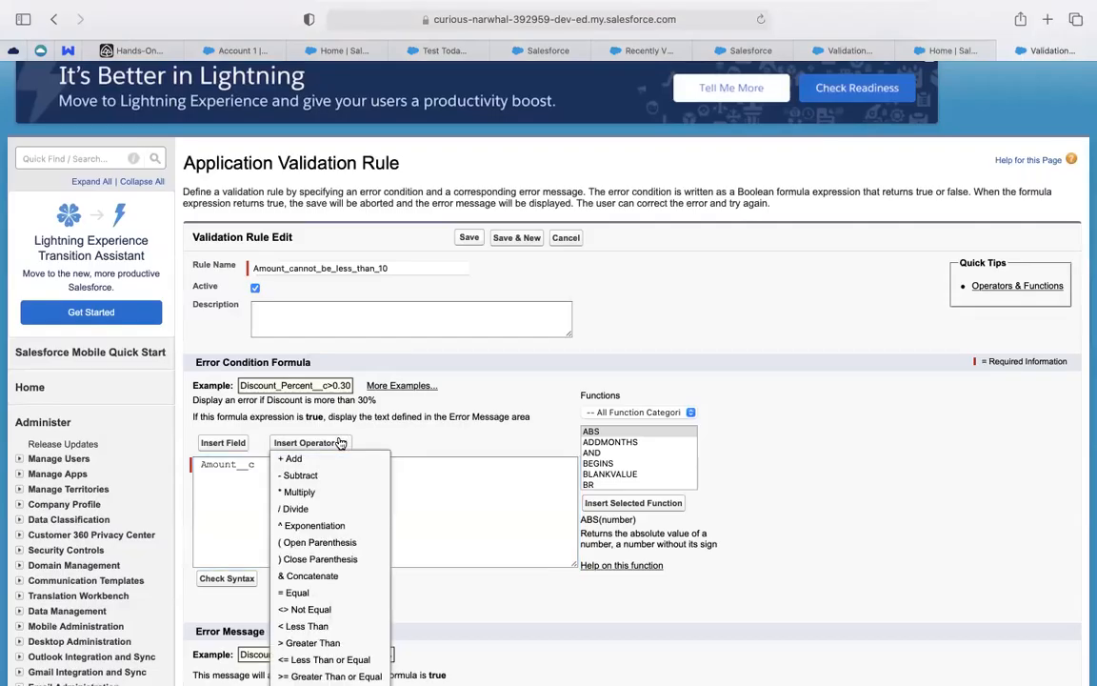
{"action": "scroll", "coordinate": [318, 572], "scroll_direction": "down", "scroll_amount": 1}
{"action": "left_click", "coordinate": [308, 604]}
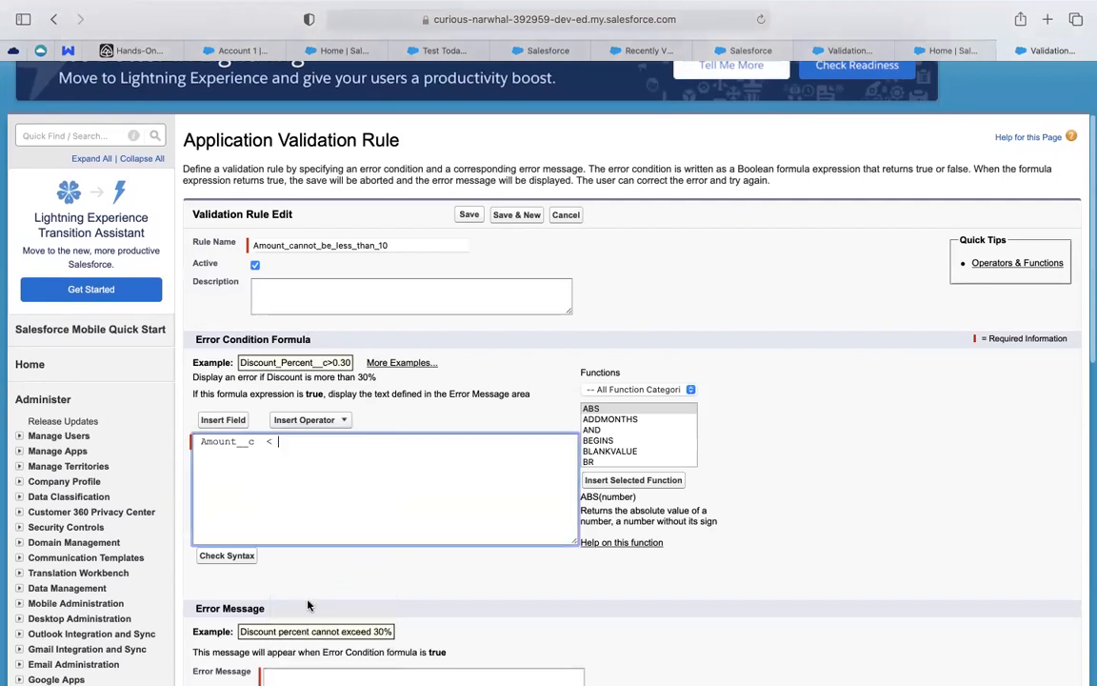
{"action": "type", "text": "10"}
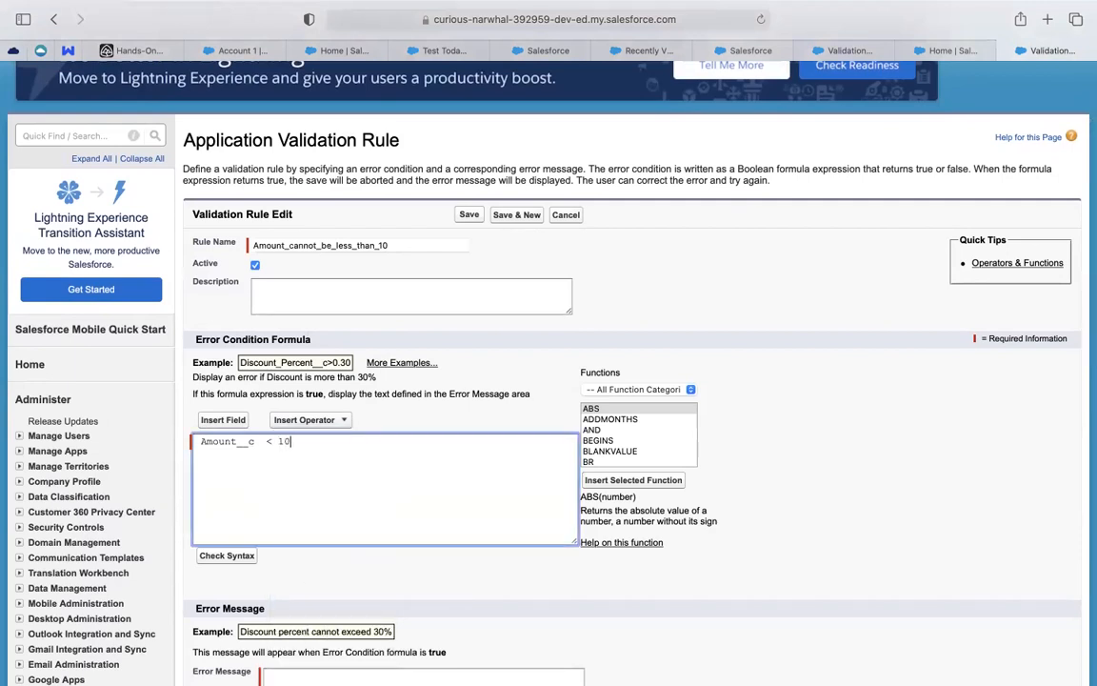
{"action": "left_click", "coordinate": [225, 556]}
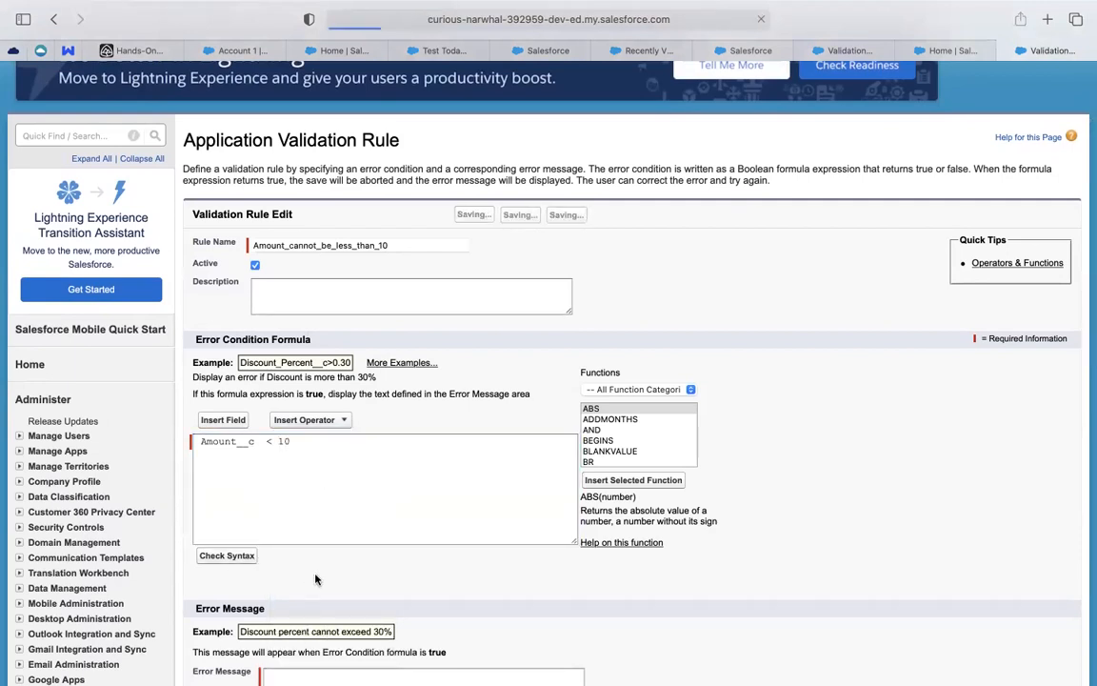
Set the error message to "Amount cannot be less than 10", locate it at the Amount field, and save the validation rule
{"action": "scroll", "coordinate": [317, 578], "scroll_direction": "down", "scroll_amount": 5}
{"action": "left_click", "coordinate": [275, 602]}
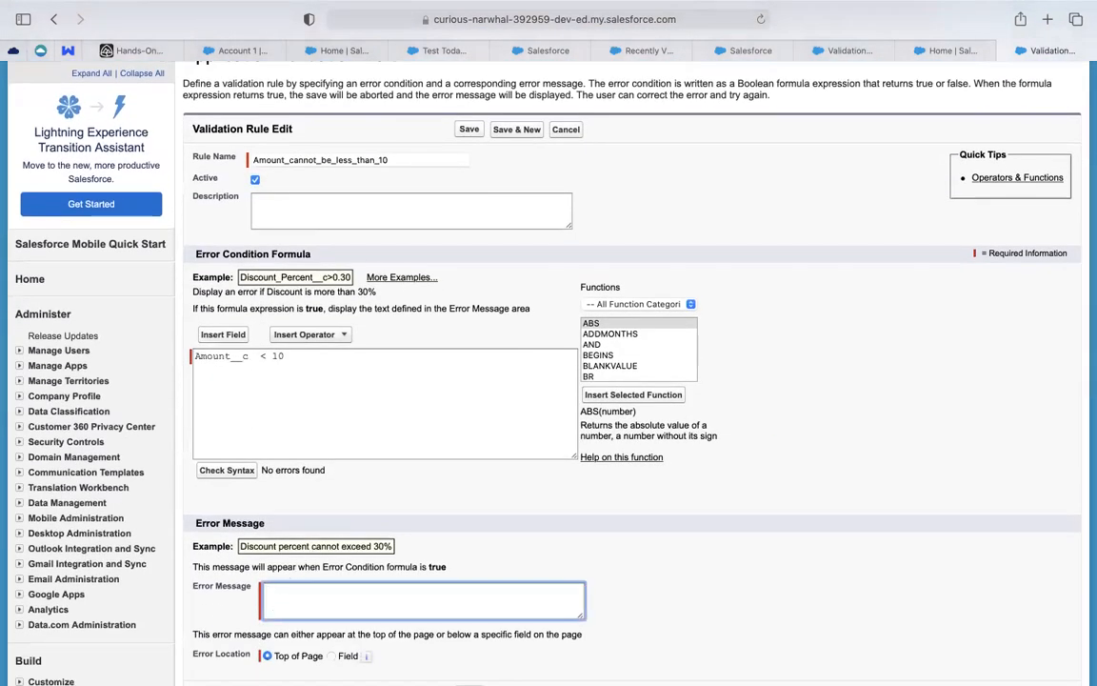
{"action": "type", "text": "Amount cannot be less tha"}
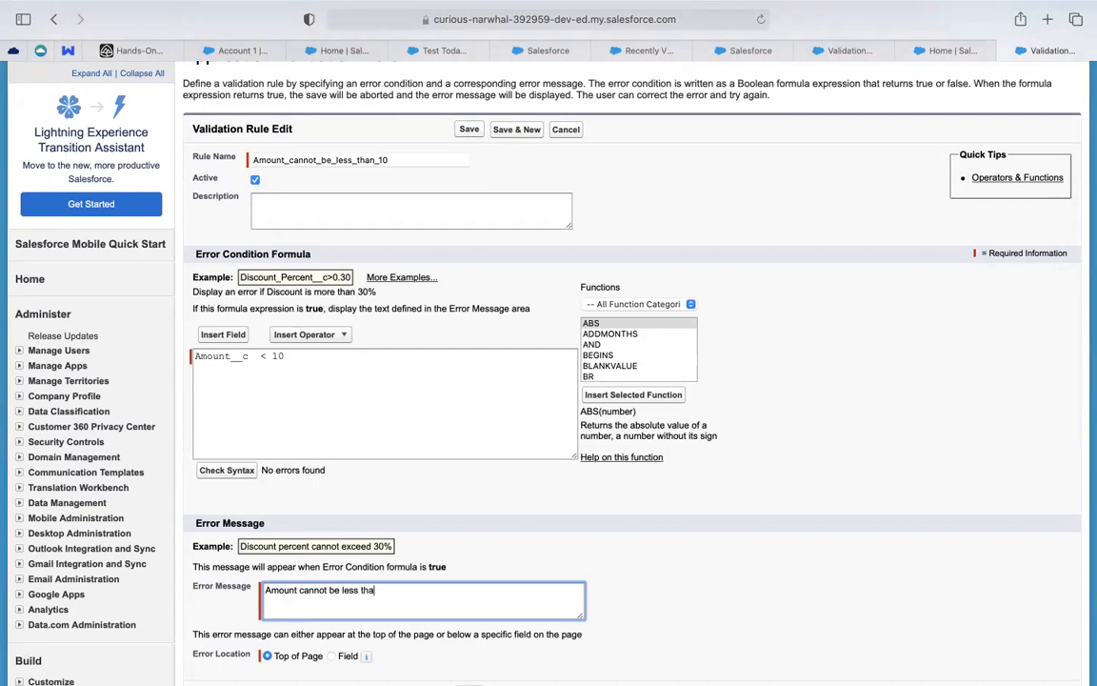
{"action": "type", "text": "n 10"}
{"action": "left_click", "coordinate": [331, 657]}
{"action": "left_click", "coordinate": [393, 657]}
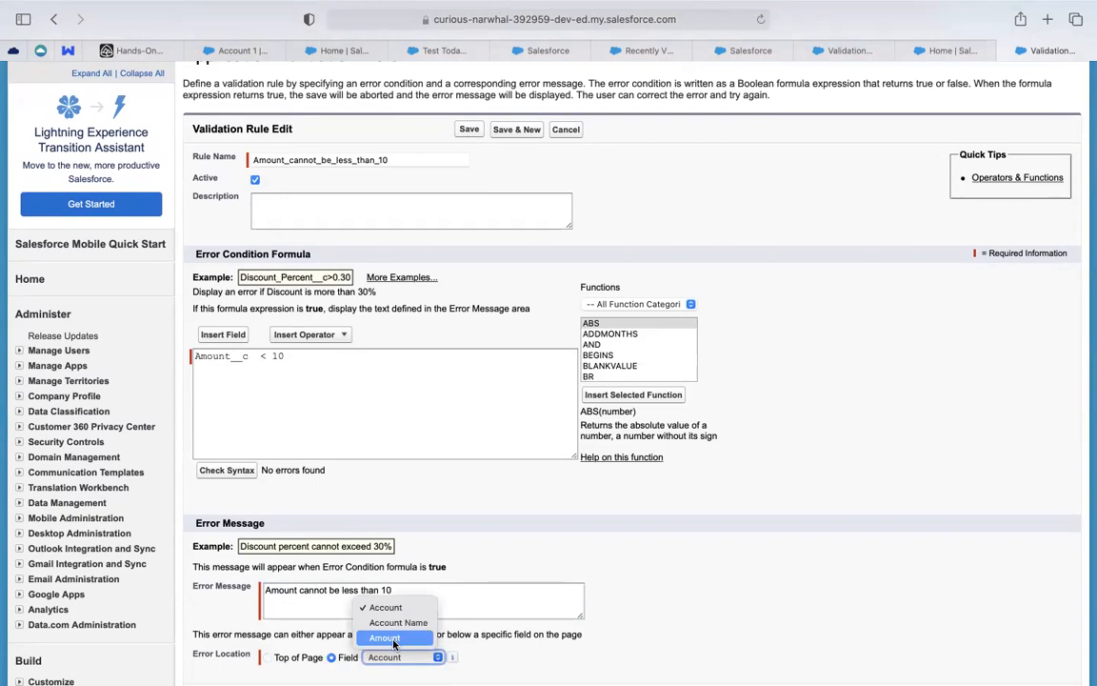
{"action": "left_click", "coordinate": [357, 574]}
{"action": "scroll", "coordinate": [534, 631], "scroll_direction": "down", "scroll_amount": 3}
{"action": "left_click", "coordinate": [469, 499]}
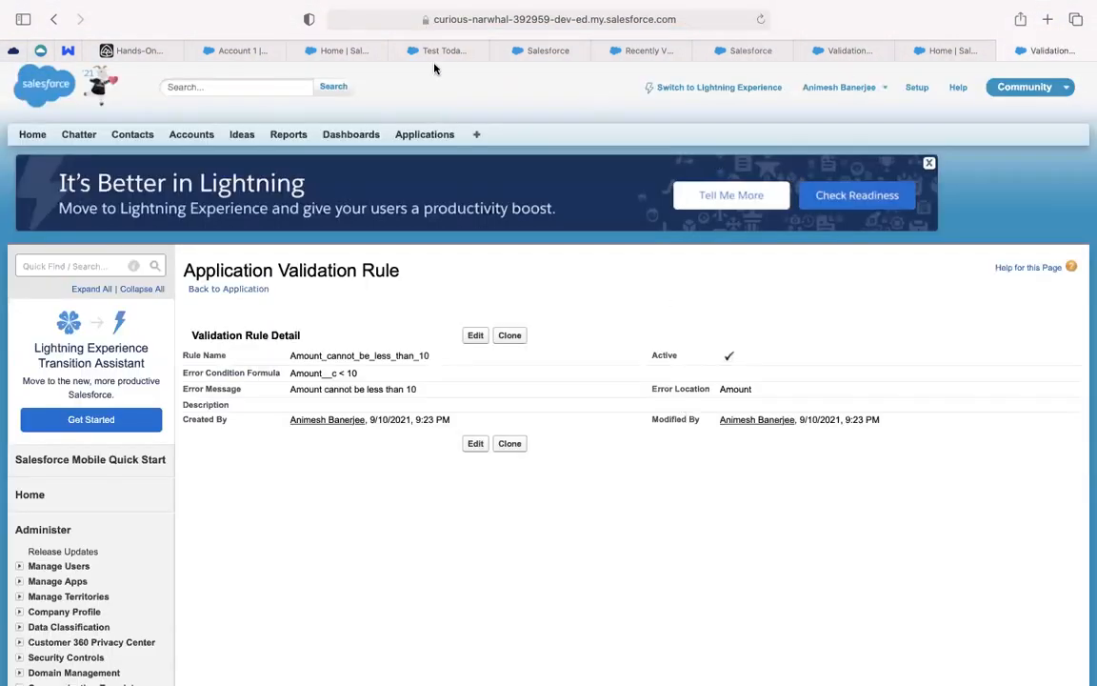
Open the related records of Account 1 and start a new Application from its Applications list
{"action": "left_click", "coordinate": [333, 50]}
{"action": "left_click", "coordinate": [250, 51]}
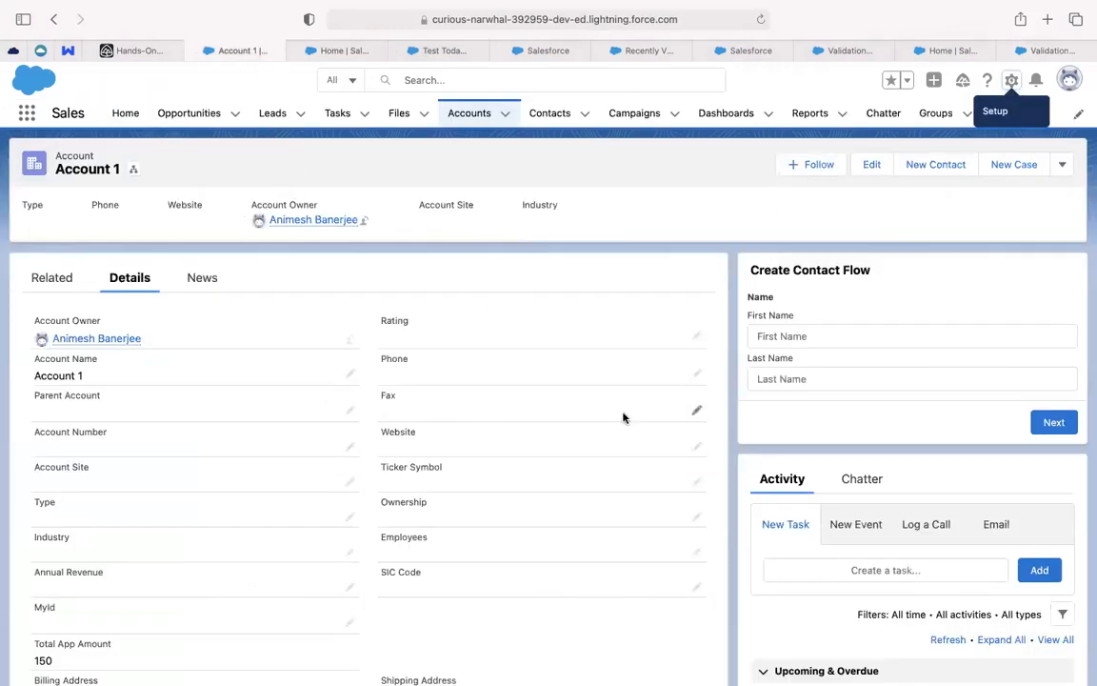
{"action": "scroll", "coordinate": [501, 348], "scroll_direction": "down", "scroll_amount": 1}
{"action": "left_click", "coordinate": [57, 264]}
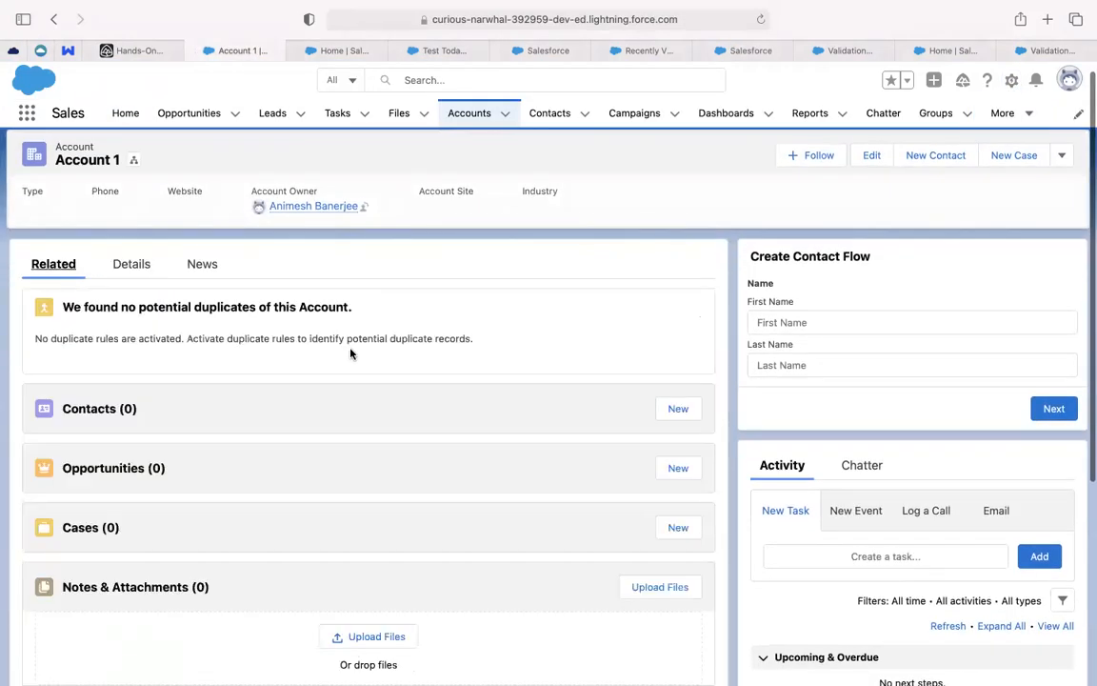
{"action": "scroll", "coordinate": [351, 352], "scroll_direction": "down", "scroll_amount": 5}
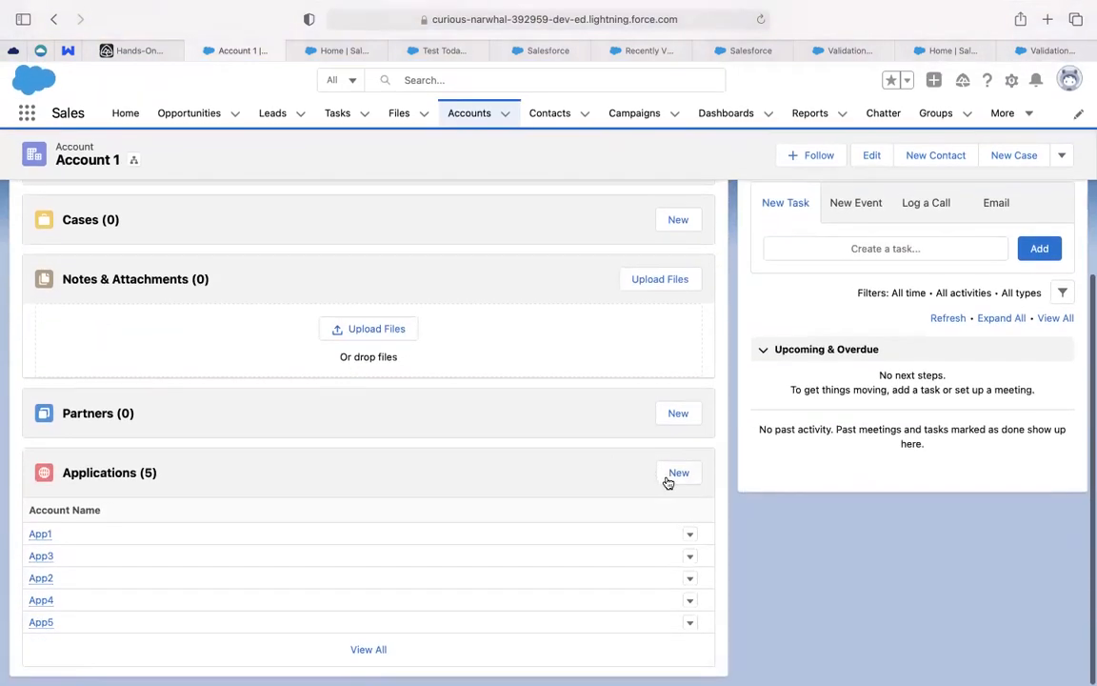
{"action": "left_click", "coordinate": [667, 480]}
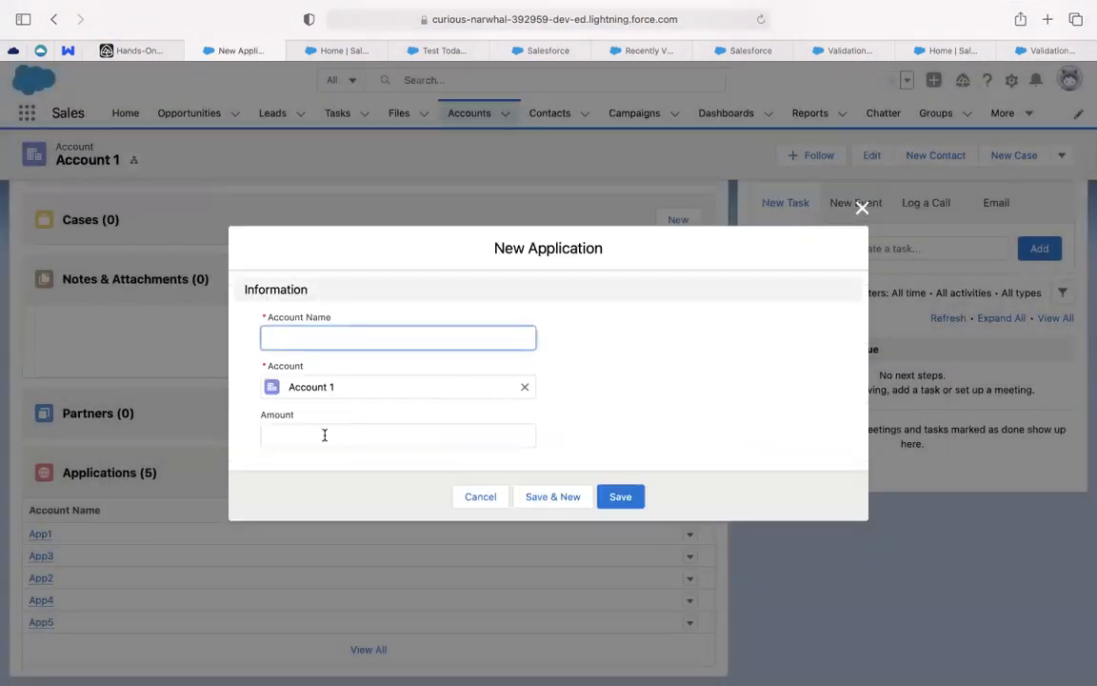
Try to save the new Application as App6 with Amount 5, and dismiss the error notice
{"action": "left_click", "coordinate": [324, 434]}
{"action": "type", "text": "5"}
{"action": "left_click", "coordinate": [308, 329]}
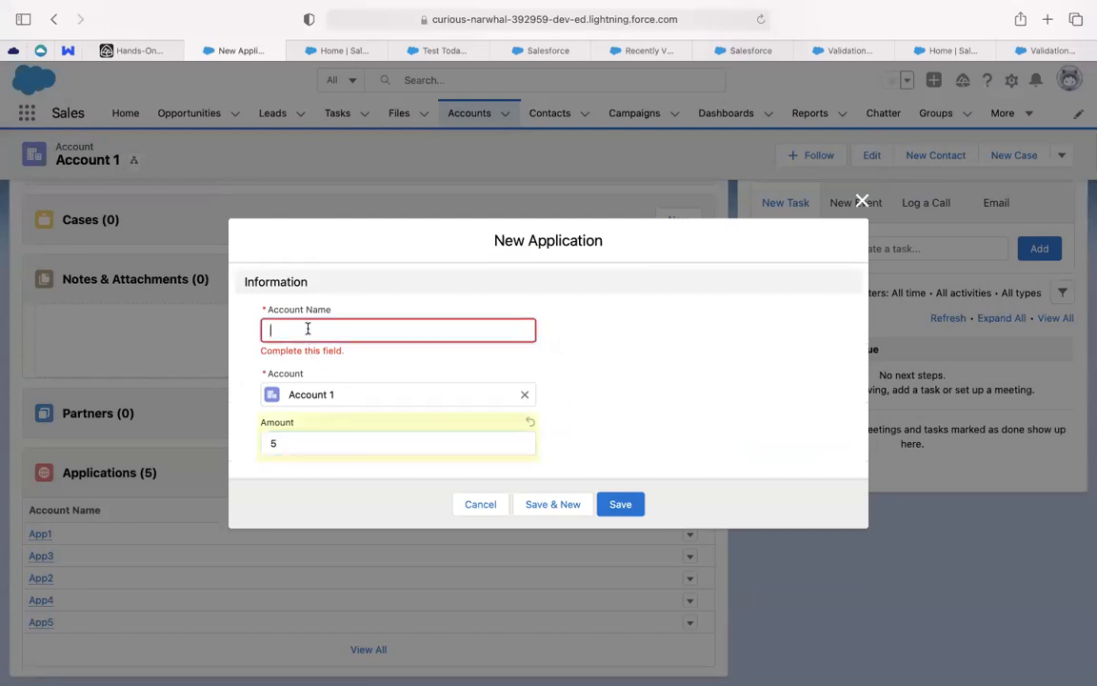
{"action": "type", "text": "App6"}
{"action": "left_click", "coordinate": [625, 504]}
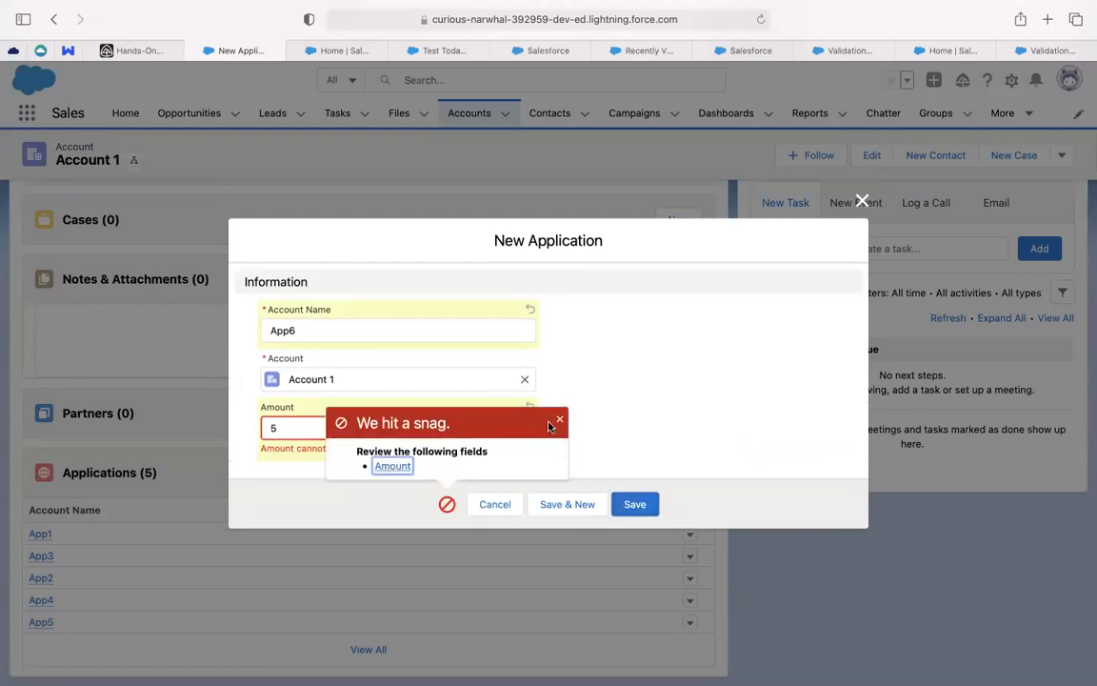
{"action": "left_click", "coordinate": [560, 422]}
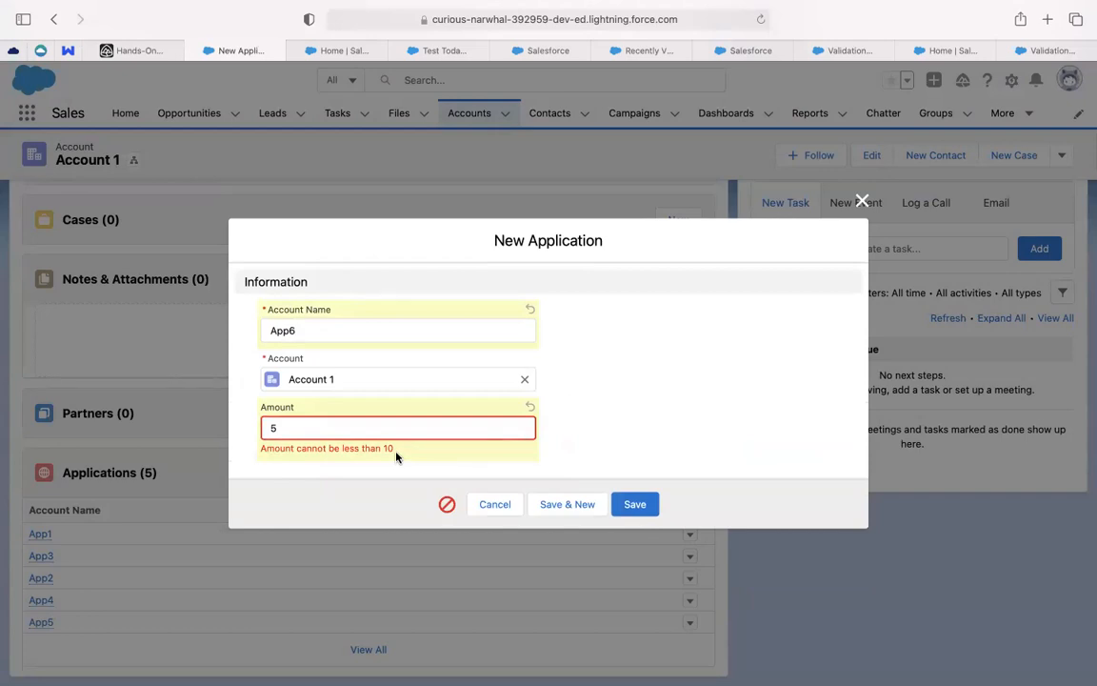
Change the Amount of the new Application to 10 and try to save it again
{"action": "left_click", "coordinate": [282, 428]}
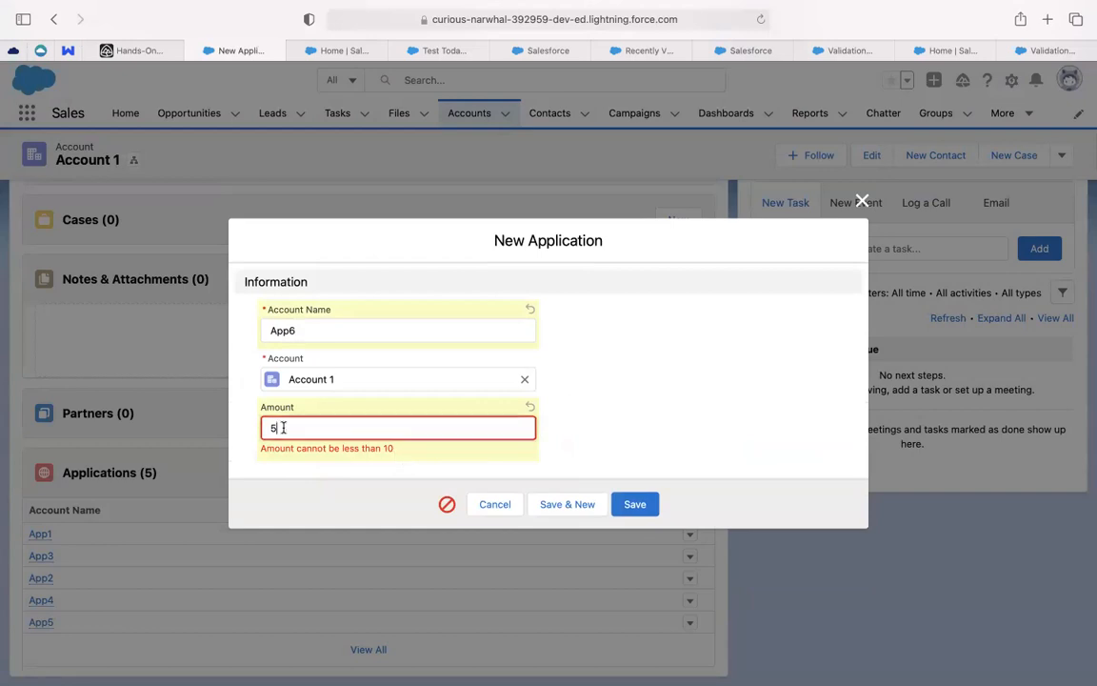
{"action": "key", "text": "BackSpace"}
{"action": "type", "text": "10"}
{"action": "left_click", "coordinate": [629, 503]}
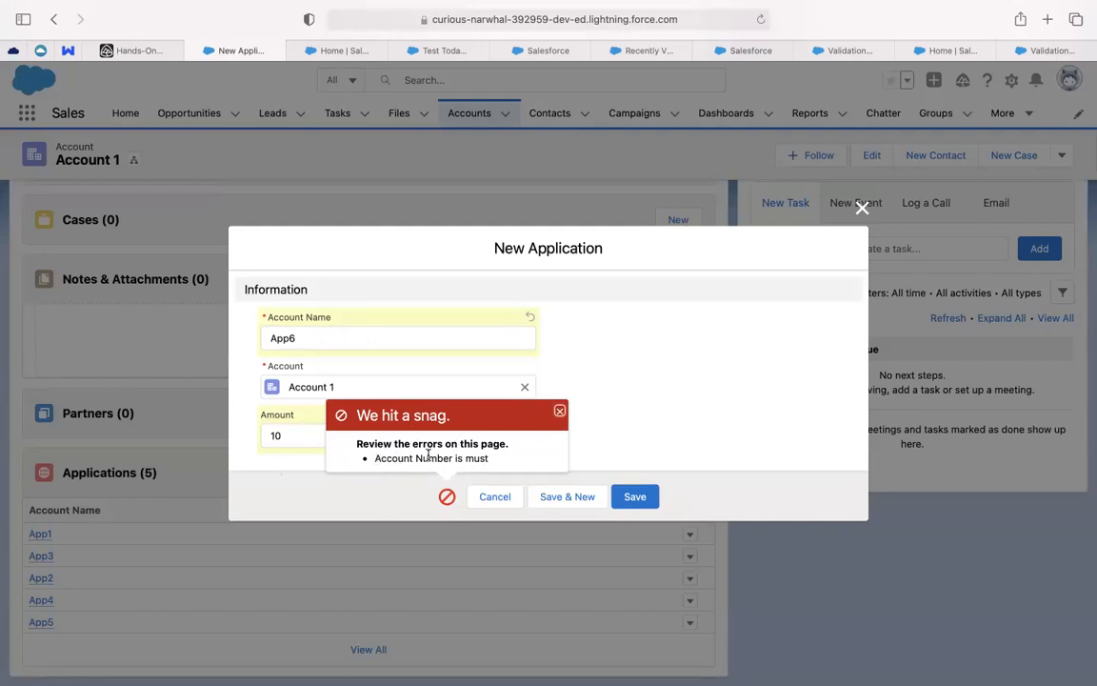
Examine the error raised when saving App6, dismiss it and discard the unsaved Application
{"action": "left_click_drag", "start_coordinate": [373, 459], "coordinate": [499, 453]}
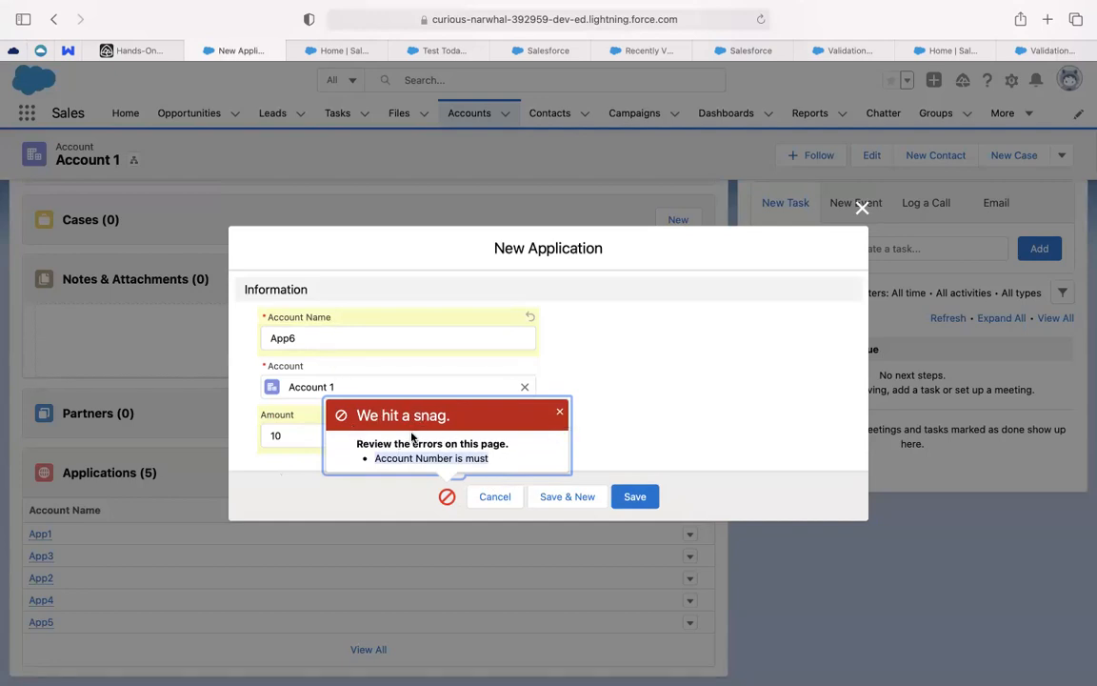
{"action": "left_click", "coordinate": [395, 460]}
{"action": "left_click_drag", "start_coordinate": [374, 460], "coordinate": [503, 460]}
{"action": "left_click_drag", "start_coordinate": [503, 455], "coordinate": [559, 411]}
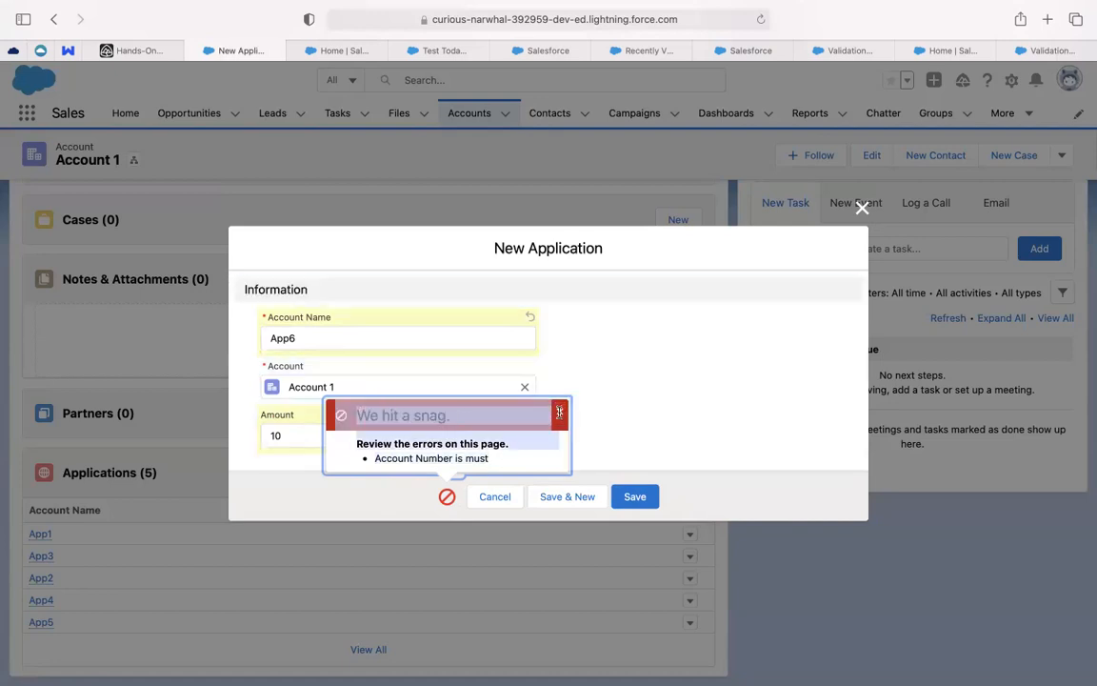
{"action": "left_click", "coordinate": [625, 370]}
{"action": "left_click", "coordinate": [559, 416]}
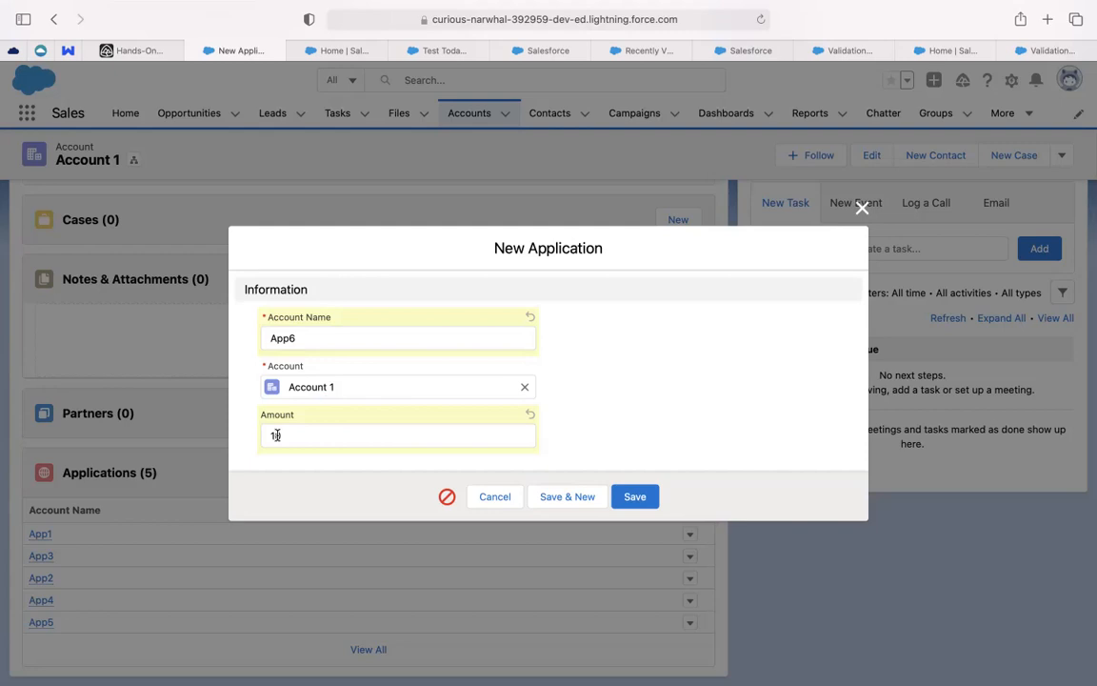
{"action": "left_click", "coordinate": [285, 436]}
{"action": "type", "text": "0"}
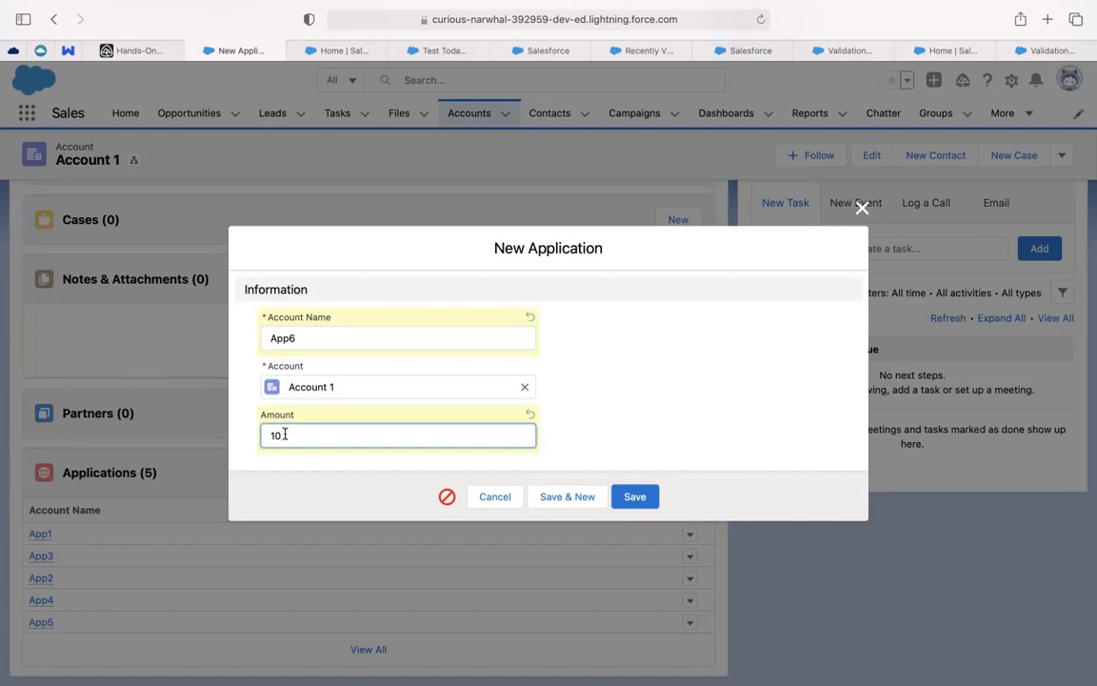
{"action": "left_click", "coordinate": [862, 208]}
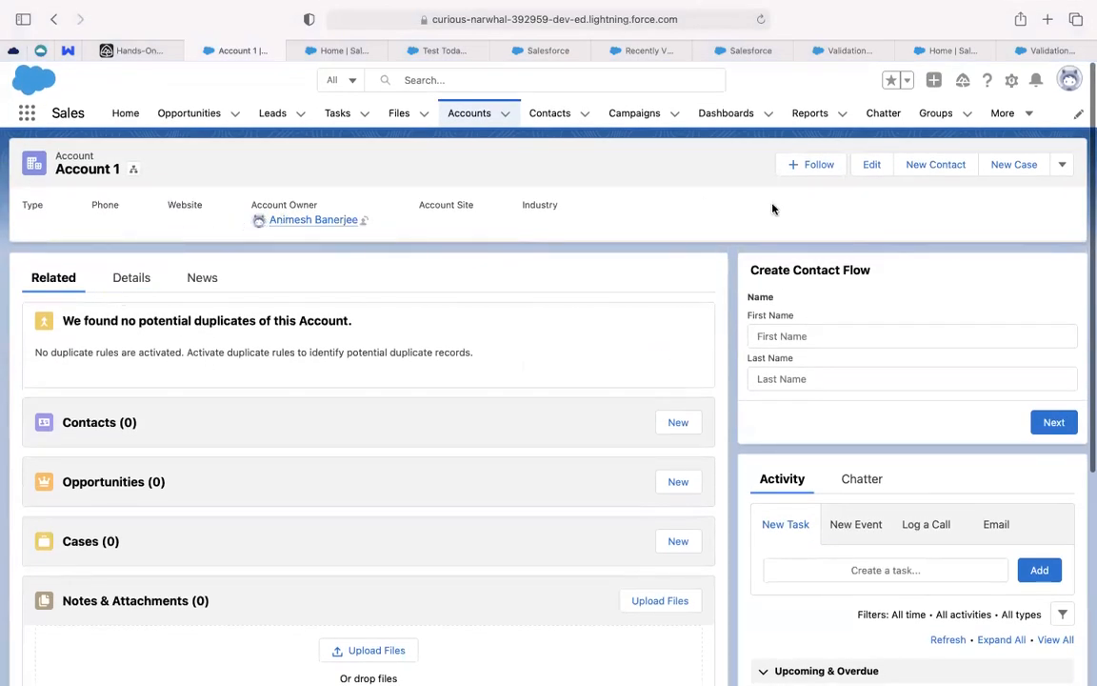
Edit Account 1, fill in its account number and save the record
{"action": "left_click", "coordinate": [870, 166]}
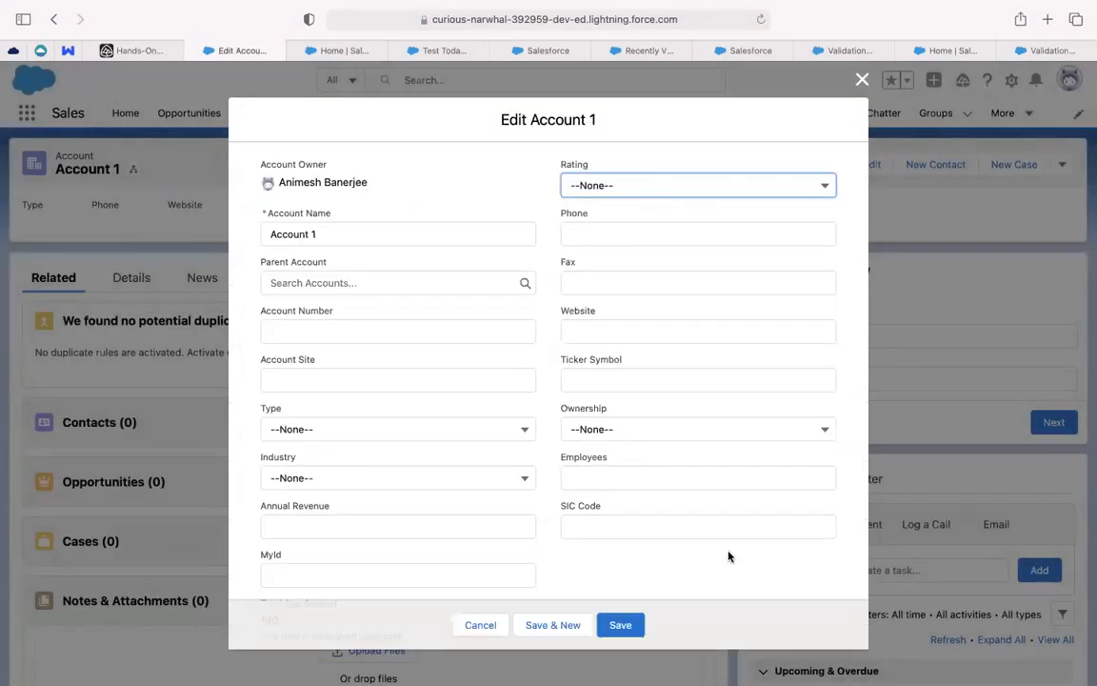
{"action": "left_click", "coordinate": [630, 633]}
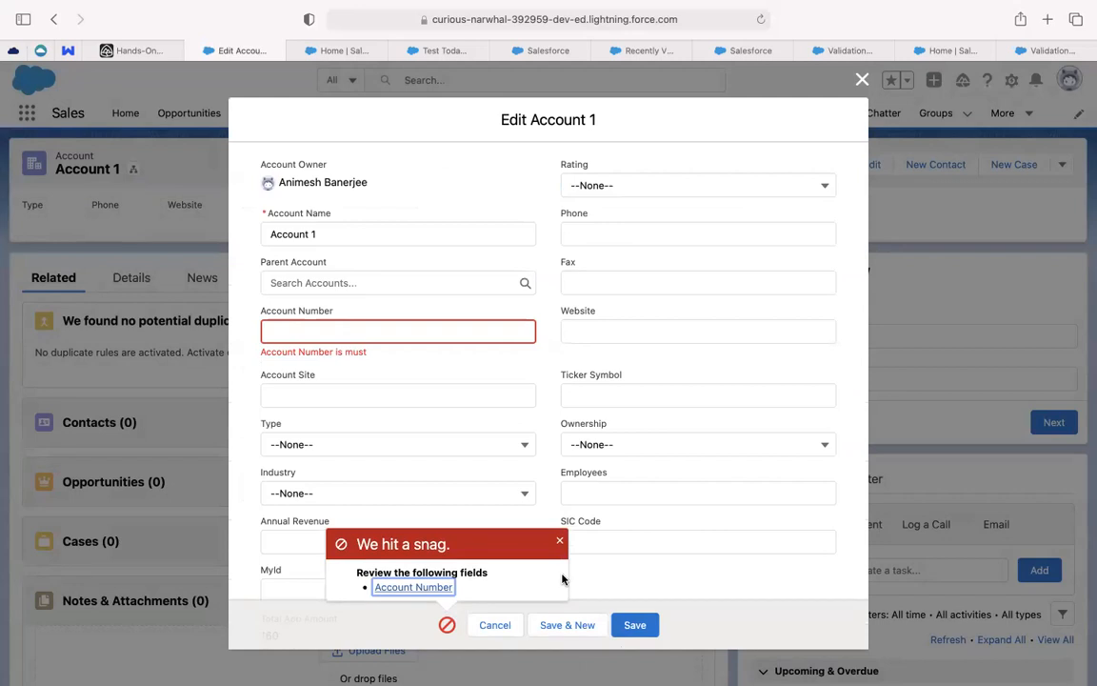
{"action": "left_click", "coordinate": [317, 323]}
{"action": "type", "text": "123456789"}
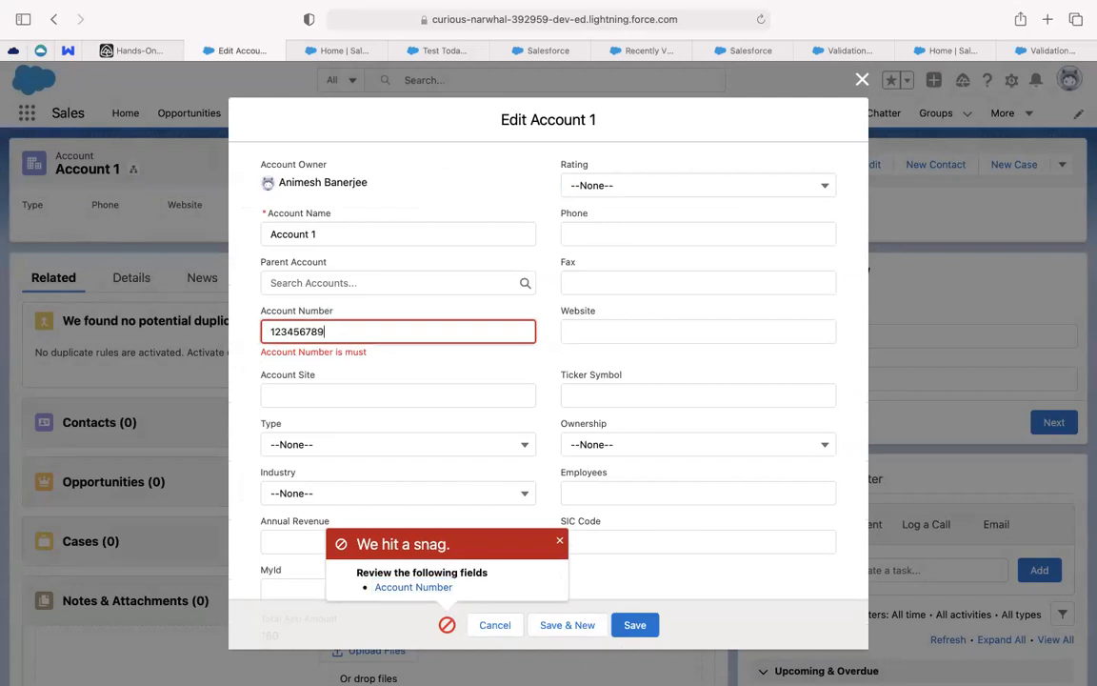
{"action": "left_click", "coordinate": [622, 630]}
Create an Application named App6 with Amount 10 under Account 1 and save it
{"action": "scroll", "coordinate": [619, 631], "scroll_direction": "down", "scroll_amount": 2}
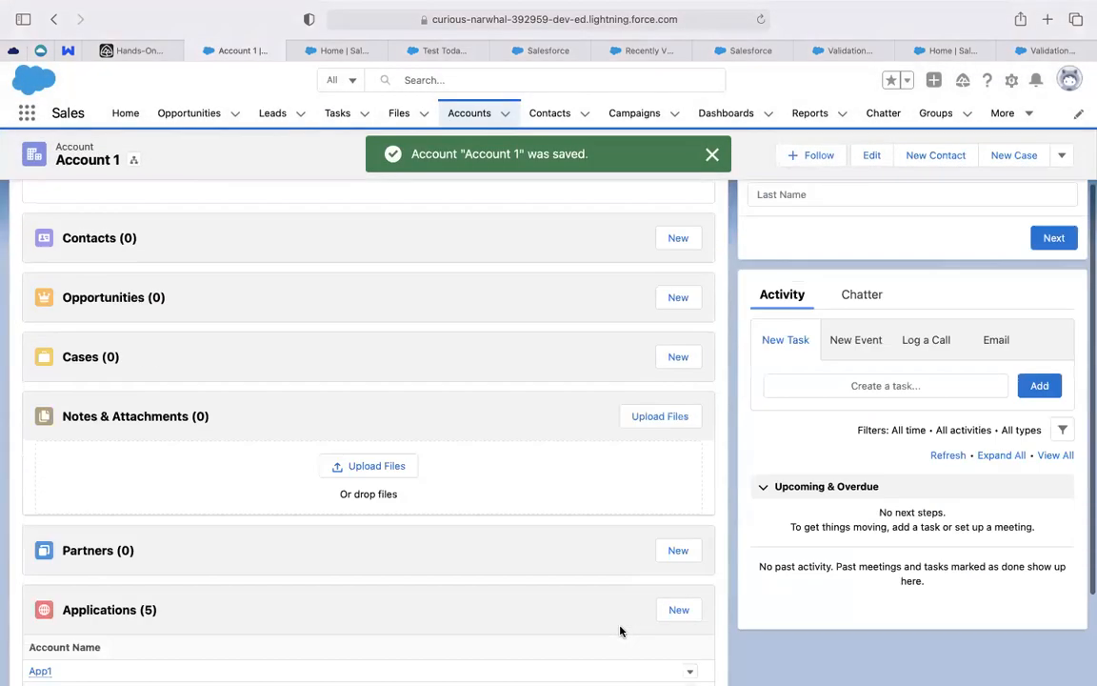
{"action": "scroll", "coordinate": [619, 631], "scroll_direction": "down", "scroll_amount": 2}
{"action": "left_click", "coordinate": [677, 472]}
{"action": "type", "text": "App6"}
{"action": "left_click", "coordinate": [324, 428]}
{"action": "type", "text": "10"}
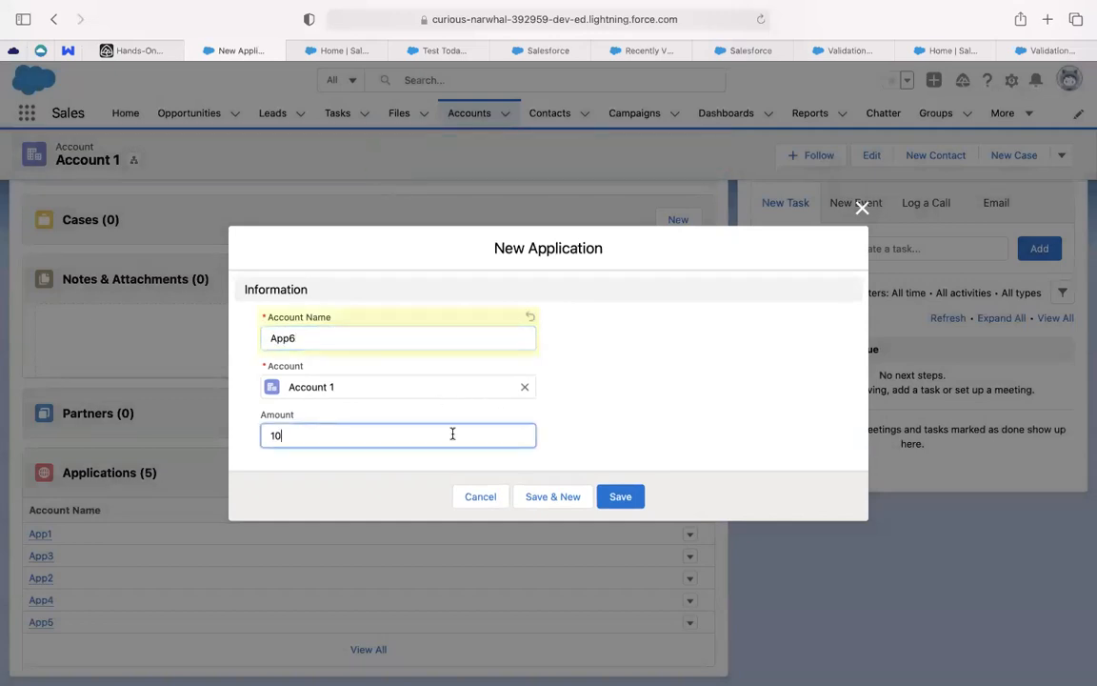
{"action": "left_click", "coordinate": [621, 497]}
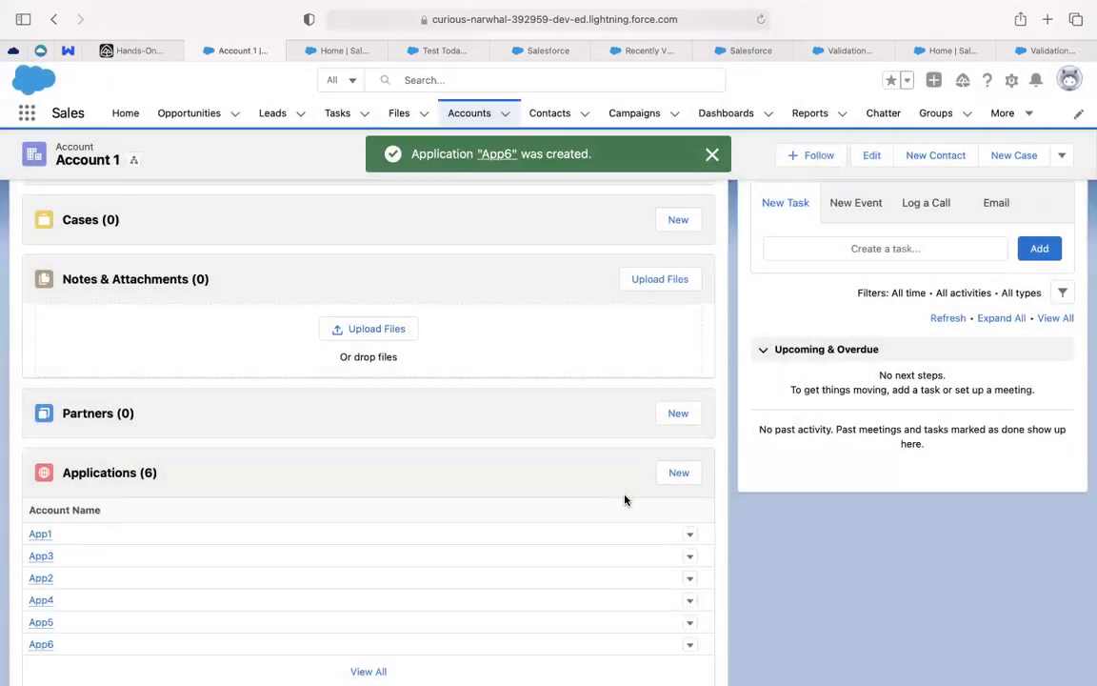
{"action": "left_click", "coordinate": [940, 50]}
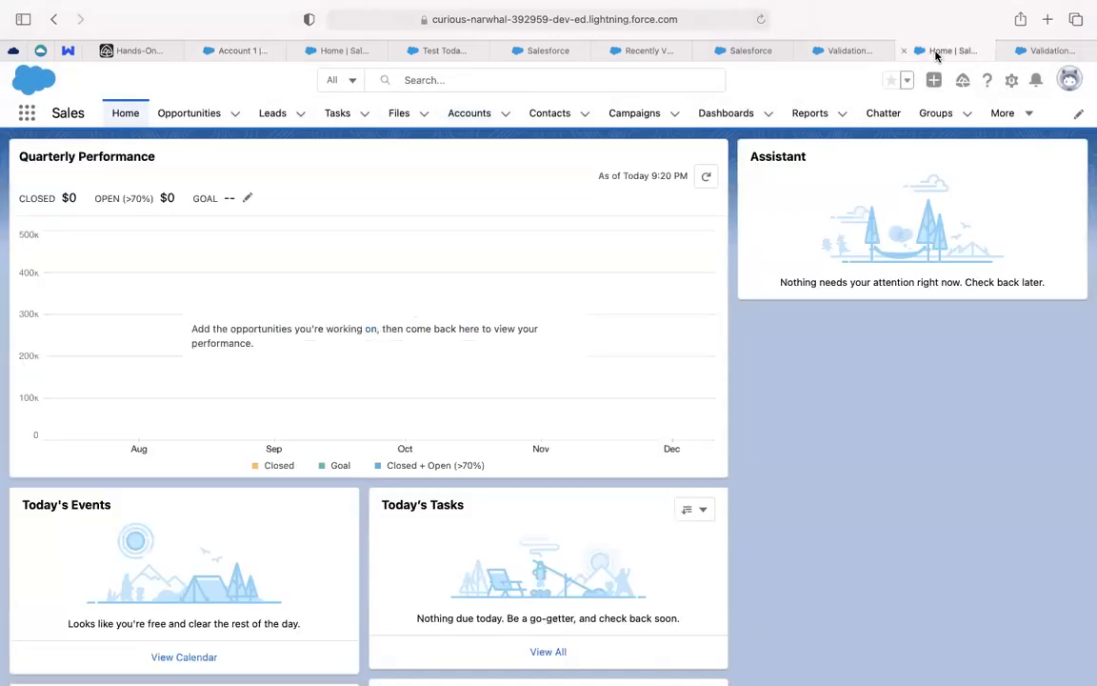
{"action": "left_click", "coordinate": [853, 50]}
{"action": "left_click", "coordinate": [475, 335]}
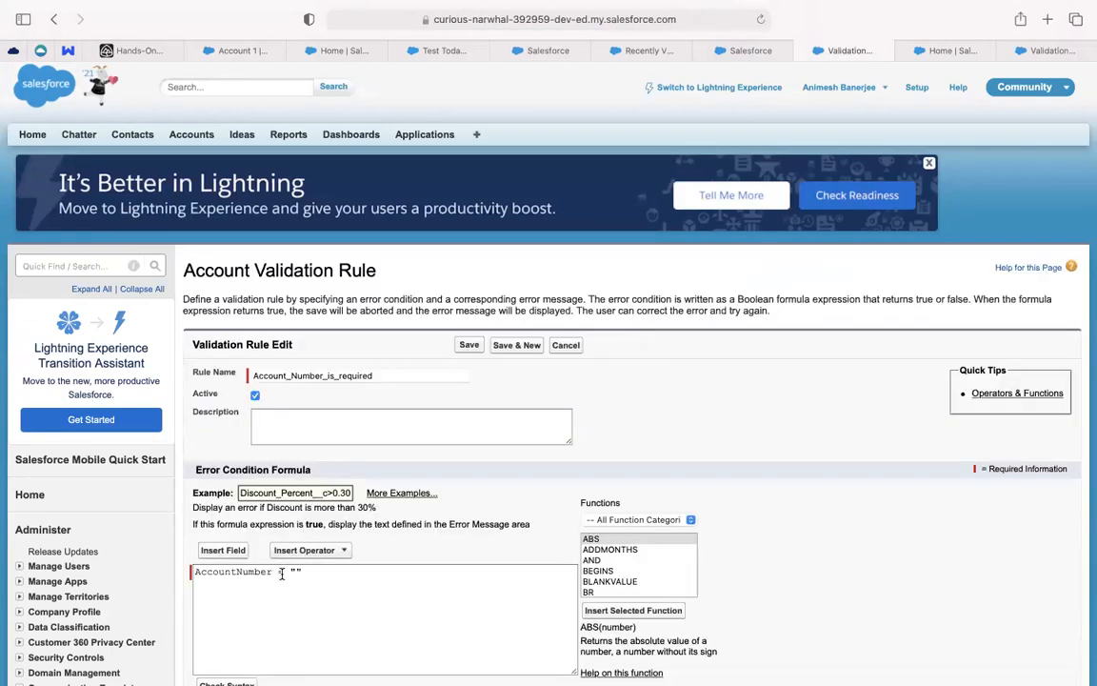
{"action": "left_click", "coordinate": [909, 53]}
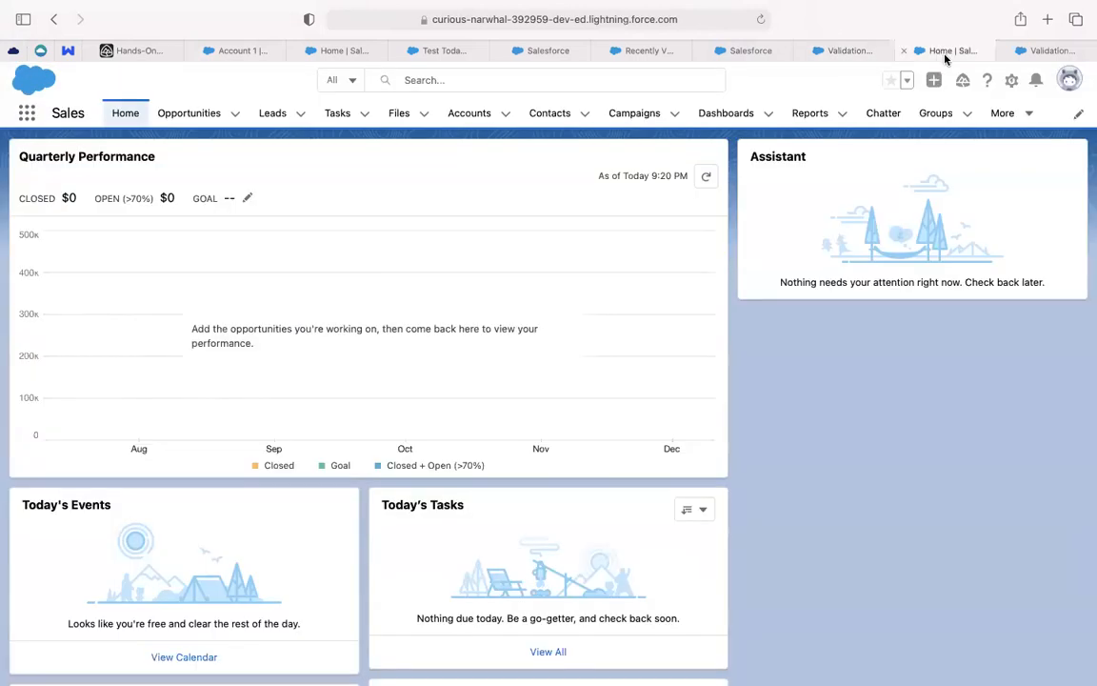
Edit the Amount_cannot_be_less_than_10 validation rule so its error condition formula reads Amount__c <= 10
{"action": "left_click", "coordinate": [1030, 52]}
{"action": "left_click", "coordinate": [474, 335]}
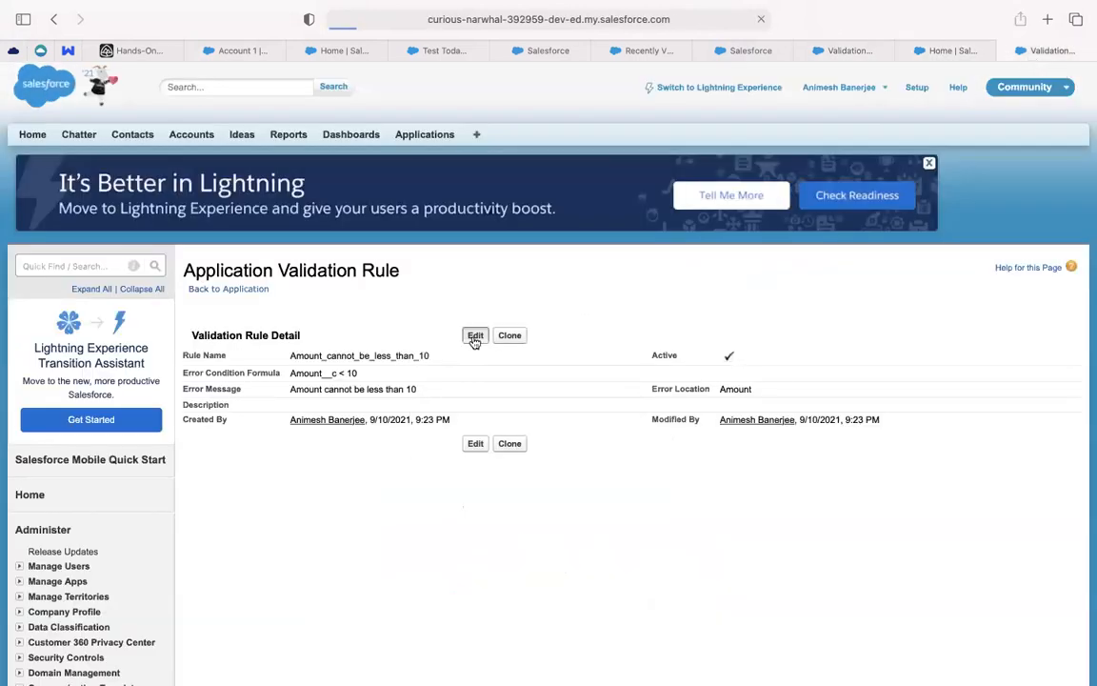
{"action": "left_click", "coordinate": [269, 574]}
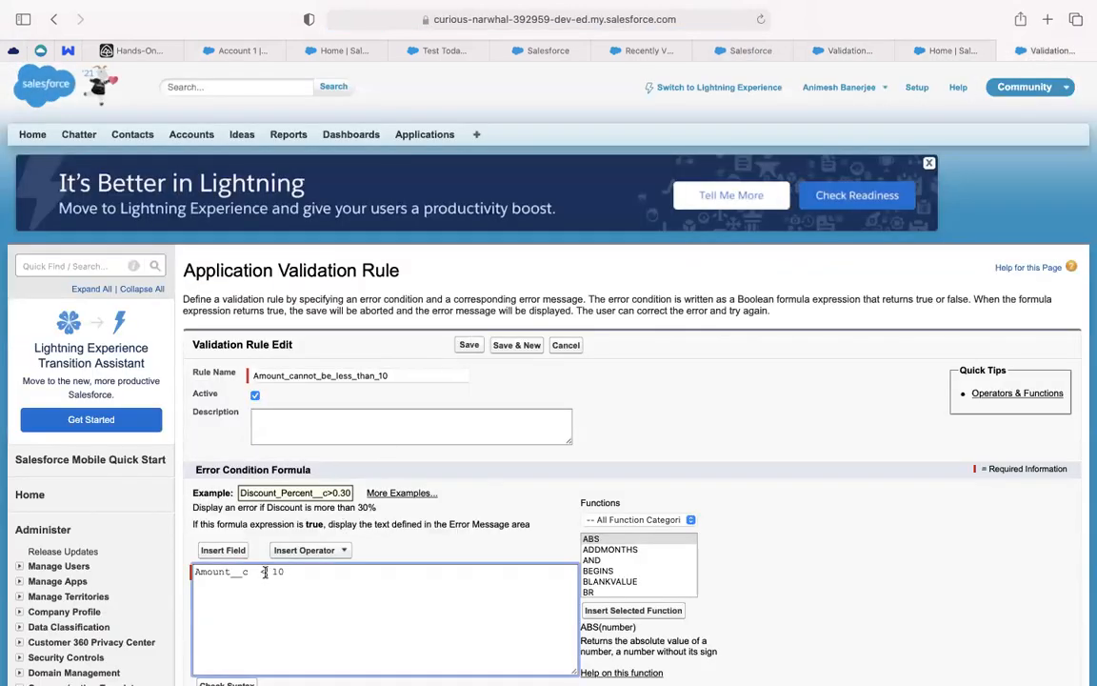
{"action": "left_click", "coordinate": [335, 552]}
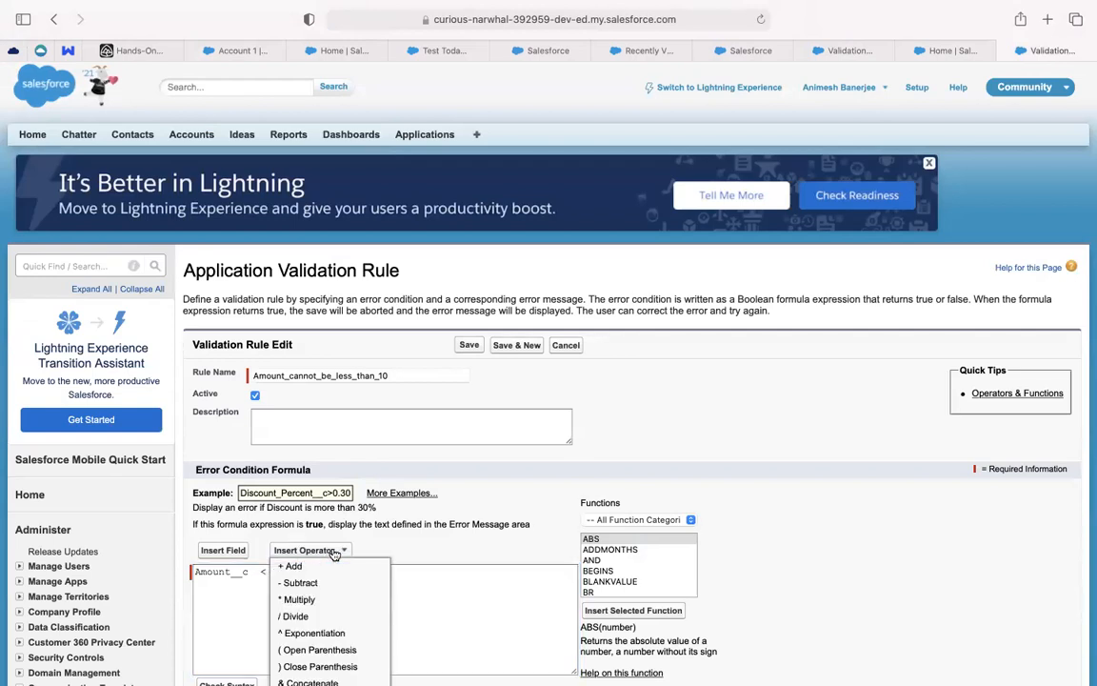
{"action": "scroll", "coordinate": [333, 557], "scroll_direction": "down", "scroll_amount": 5}
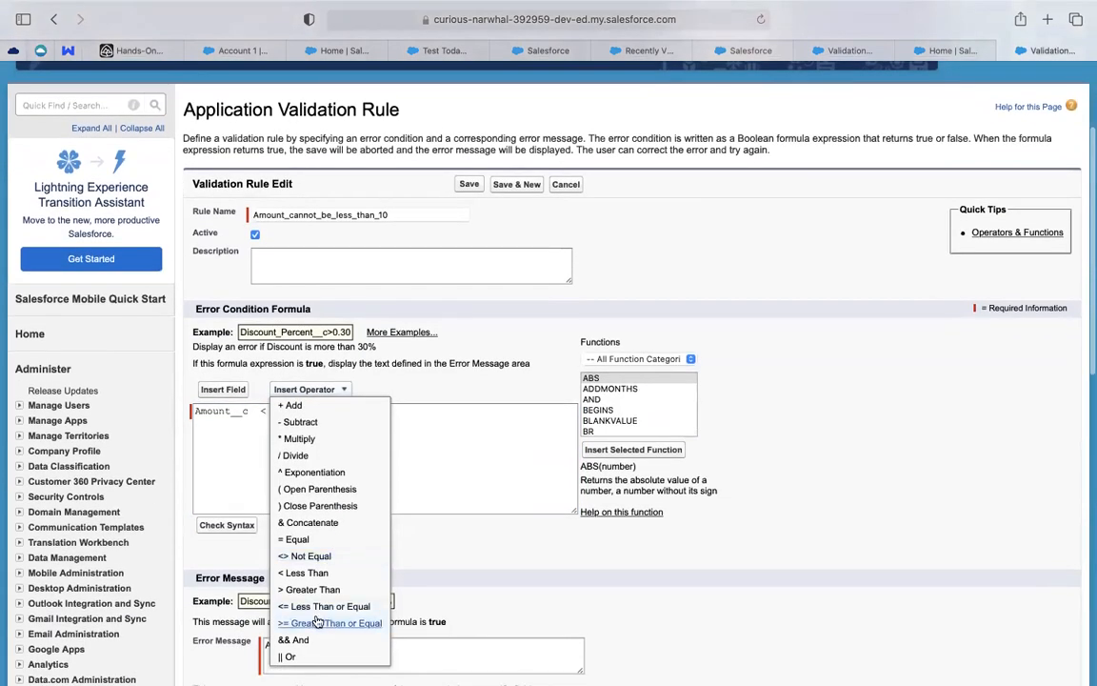
{"action": "left_click", "coordinate": [324, 608]}
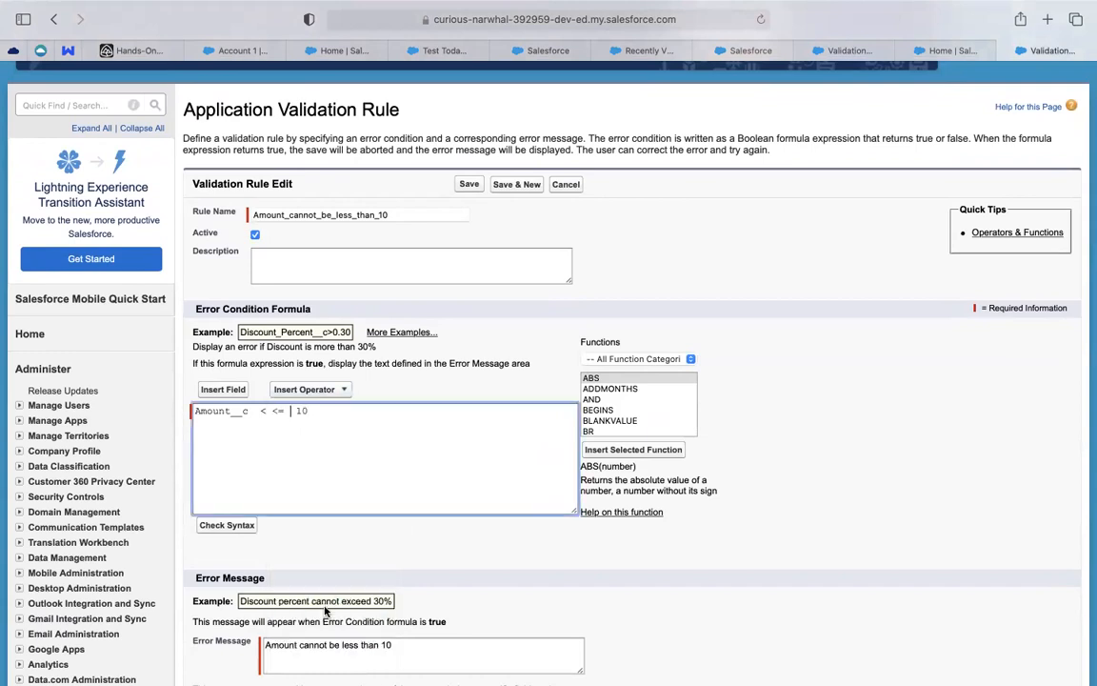
{"action": "left_click", "coordinate": [270, 410]}
{"action": "key", "text": "BackSpace"}
Change the rule's error message to "Amount cannot be less than or equal to 10" and save the rule
{"action": "scroll", "coordinate": [282, 495], "scroll_direction": "down", "scroll_amount": 3}
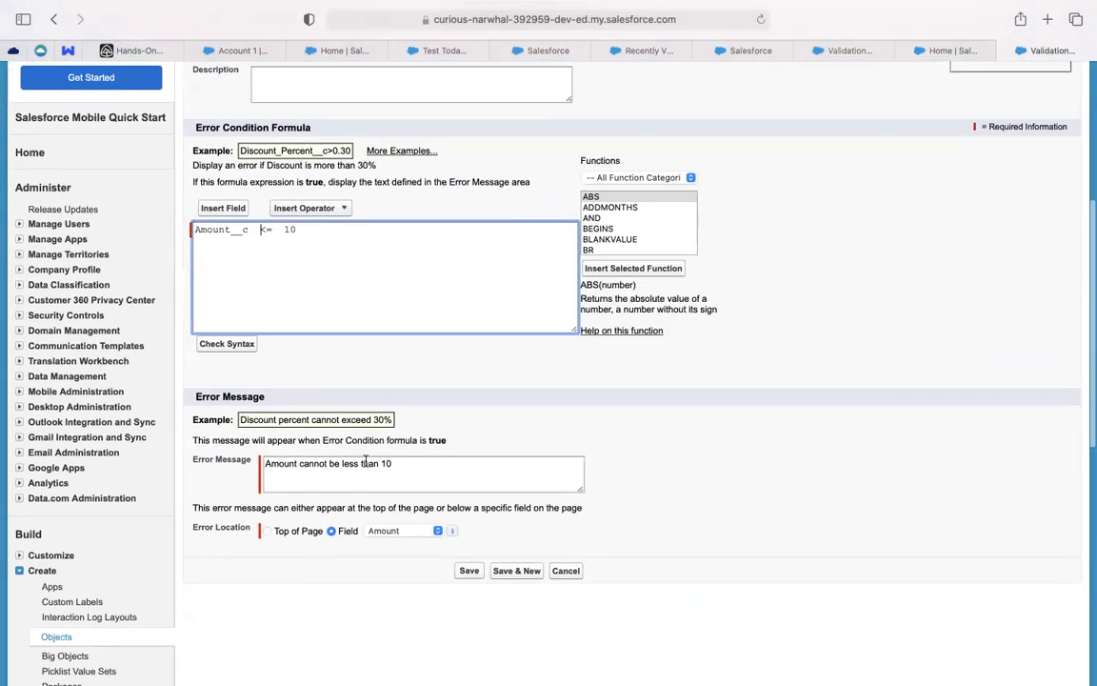
{"action": "left_click", "coordinate": [358, 463]}
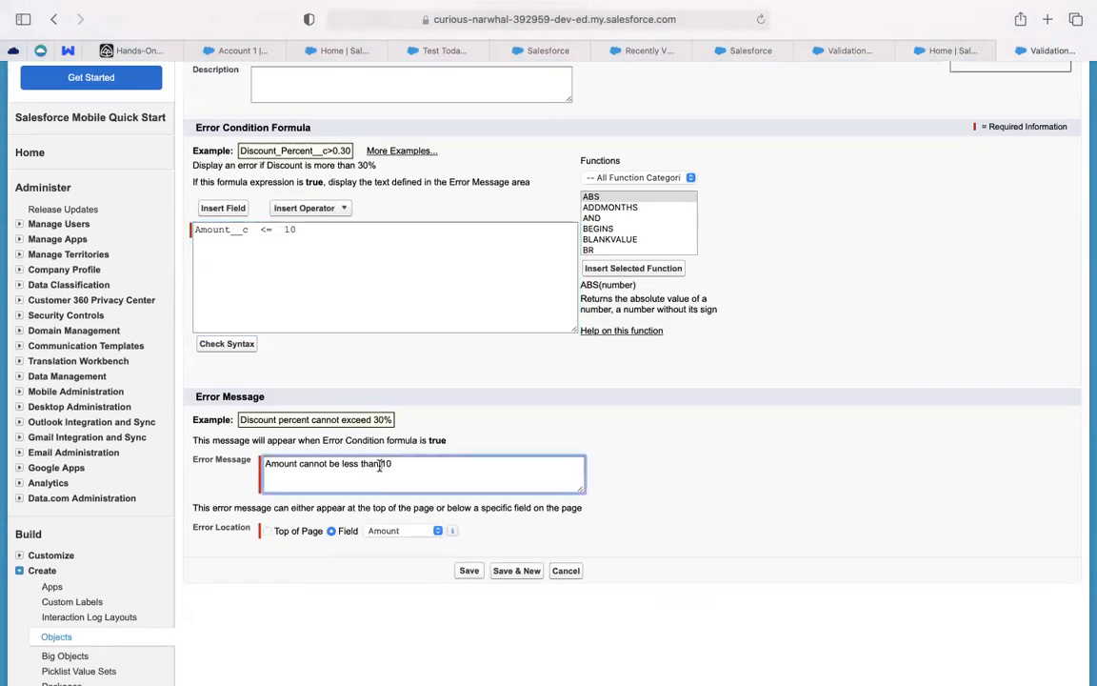
{"action": "type", "text": "or equal to"}
{"action": "left_click", "coordinate": [469, 571]}
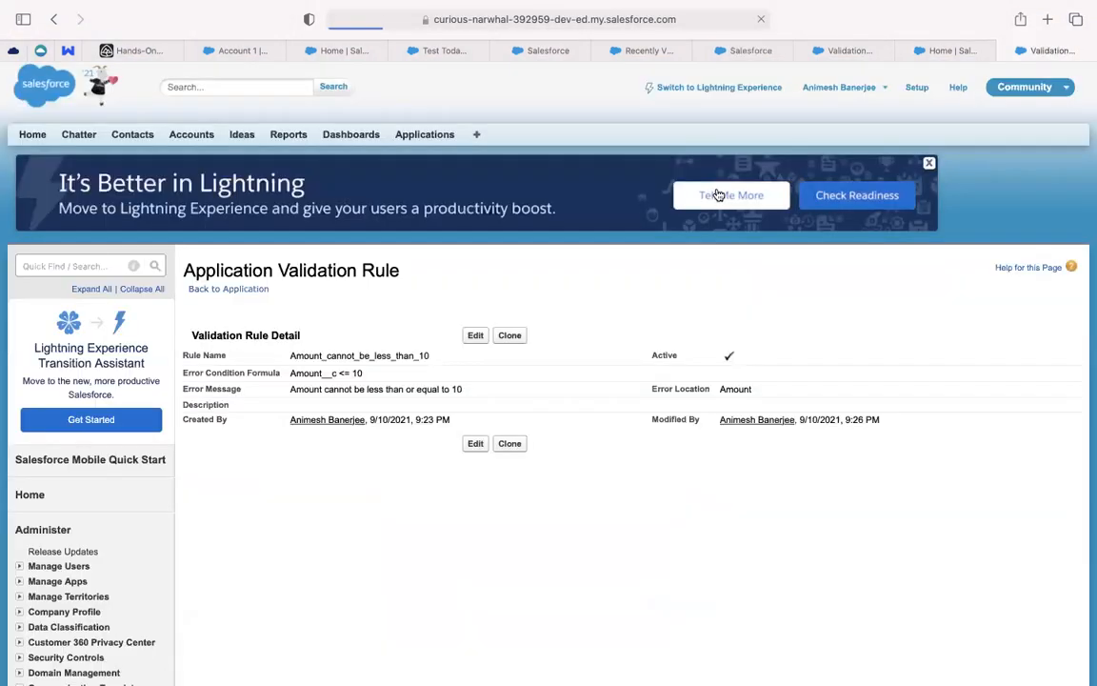
Look through the open Salesforce pages and the Test Today account's related lists for the App6 application
{"action": "left_click", "coordinate": [919, 51]}
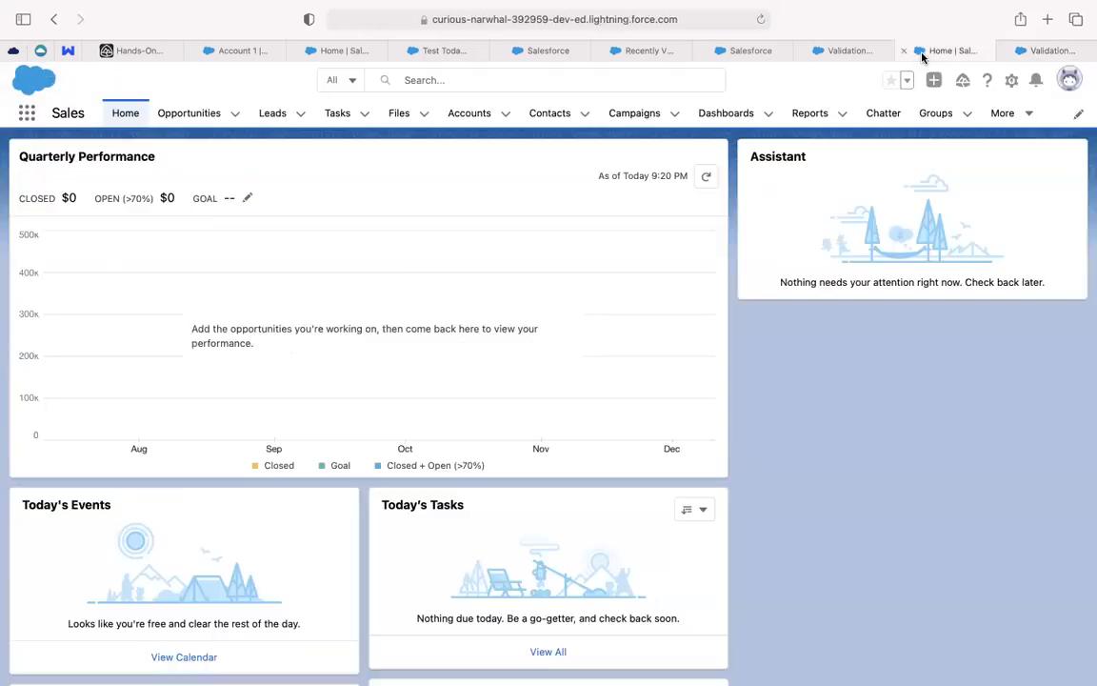
{"action": "left_click", "coordinate": [845, 52]}
{"action": "left_click", "coordinate": [723, 51]}
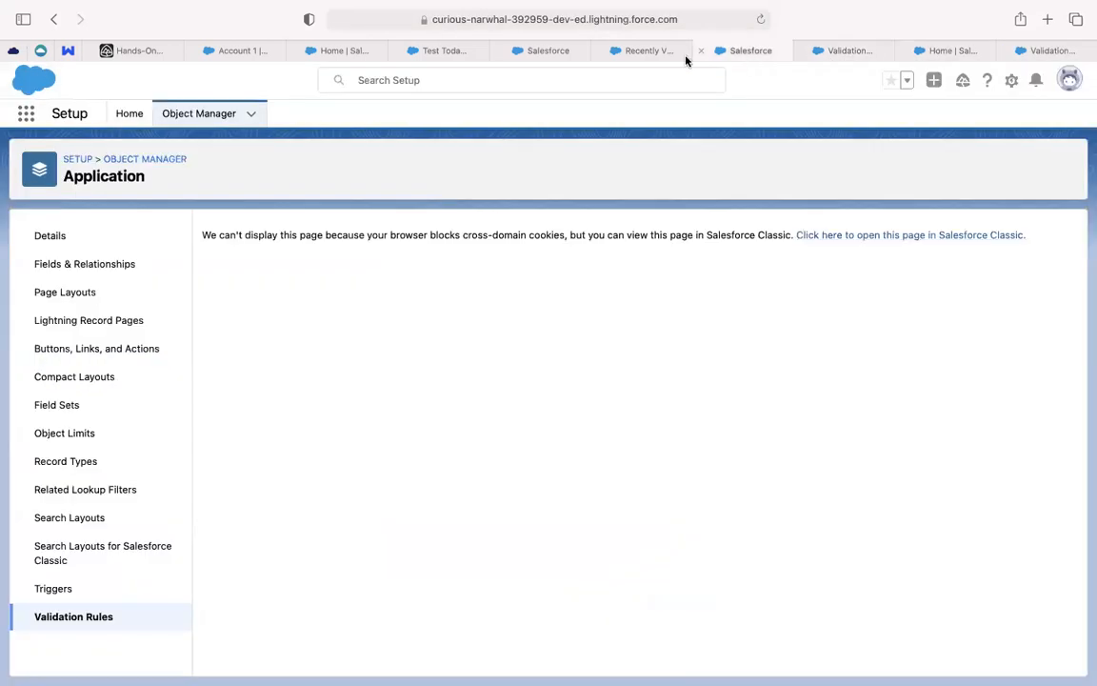
{"action": "left_click", "coordinate": [648, 52]}
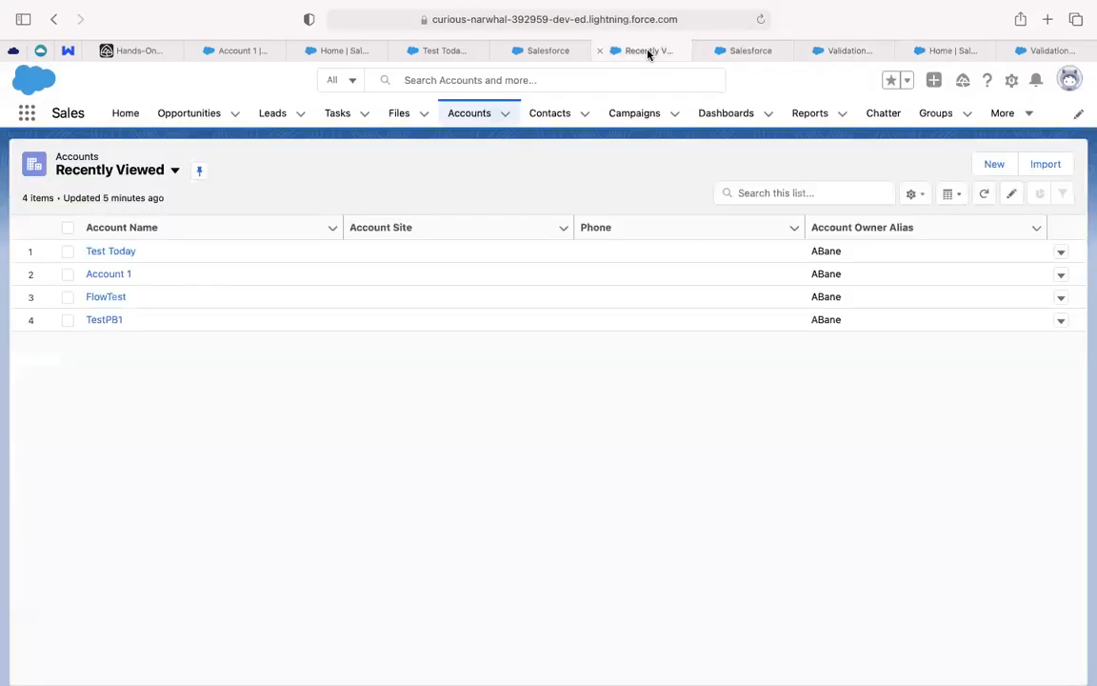
{"action": "left_click", "coordinate": [545, 52]}
{"action": "left_click", "coordinate": [443, 52]}
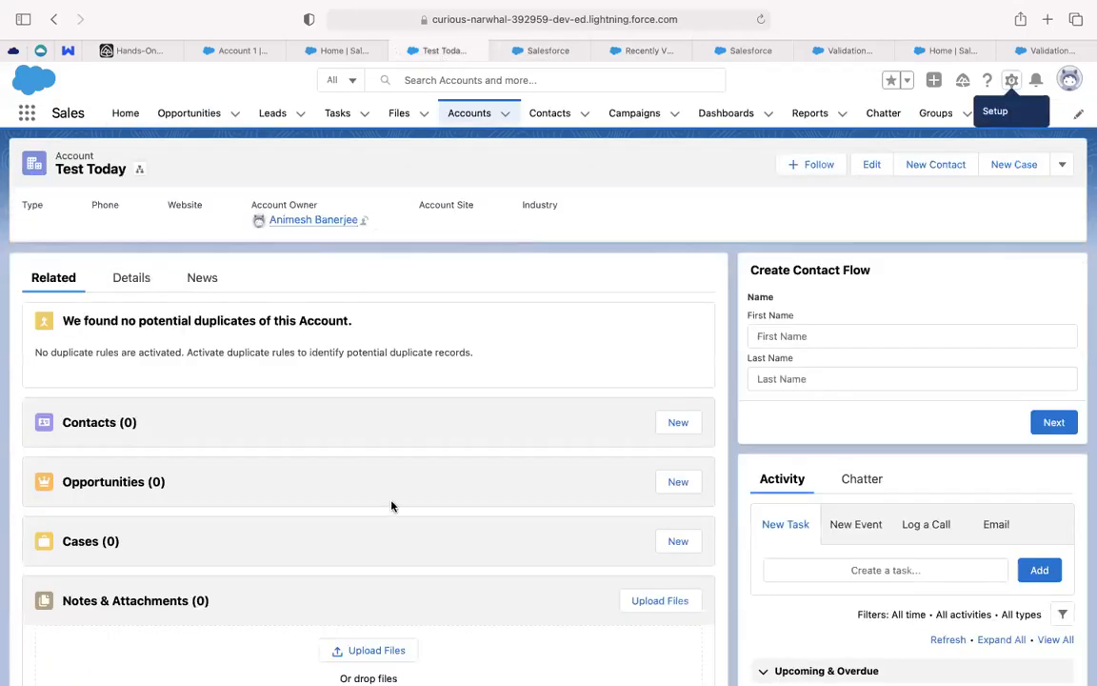
{"action": "scroll", "coordinate": [390, 507], "scroll_direction": "down", "scroll_amount": 10}
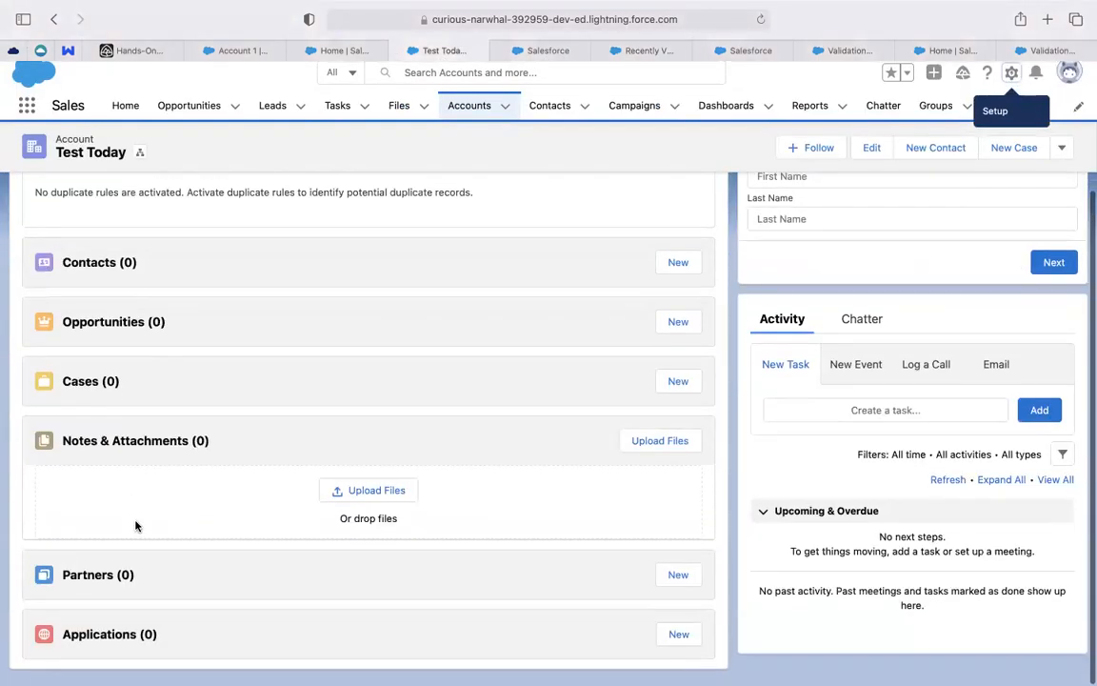
{"action": "scroll", "coordinate": [453, 441], "scroll_direction": "up", "scroll_amount": 5}
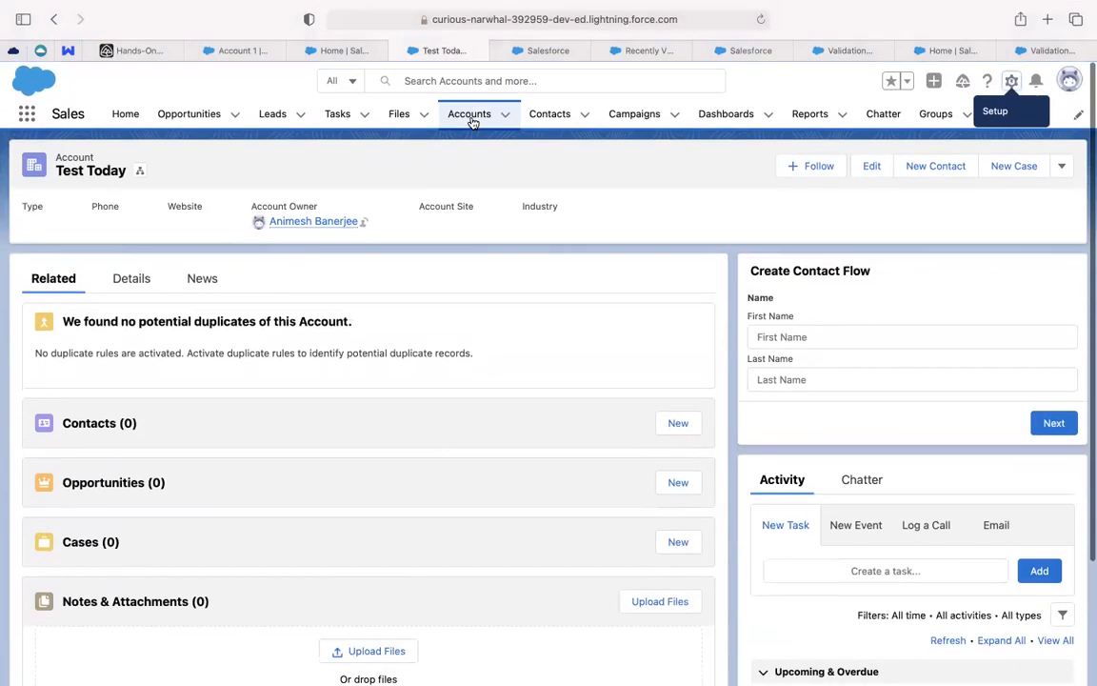
{"action": "left_click", "coordinate": [345, 59]}
{"action": "left_click", "coordinate": [443, 51]}
{"action": "left_click", "coordinate": [544, 52]}
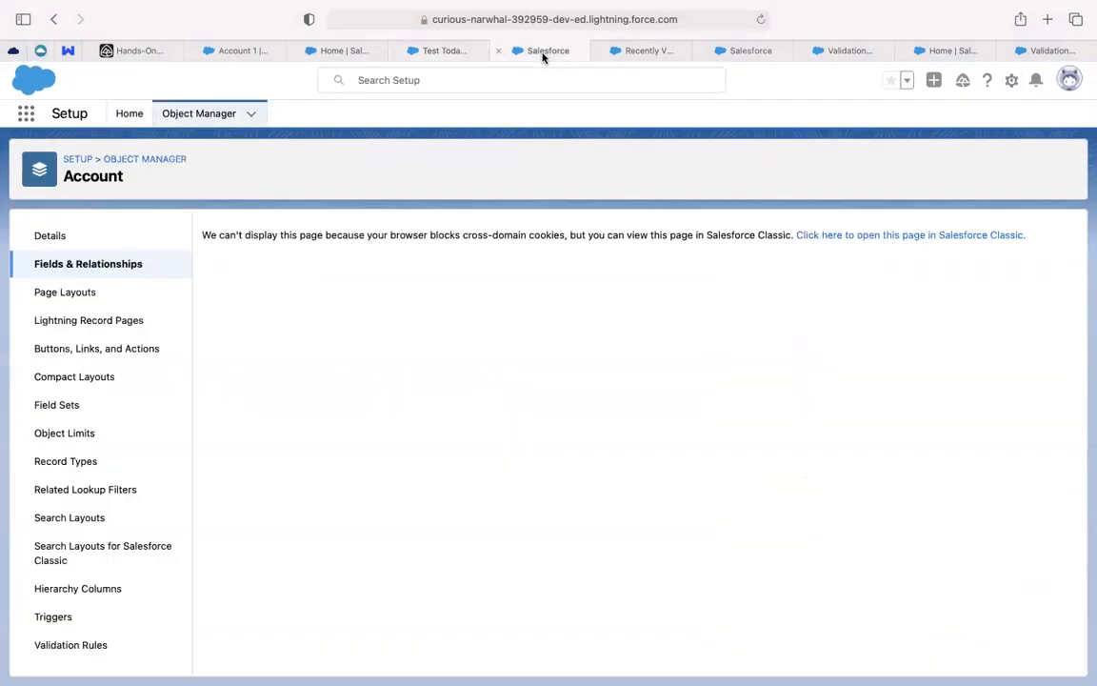
{"action": "left_click", "coordinate": [619, 52]}
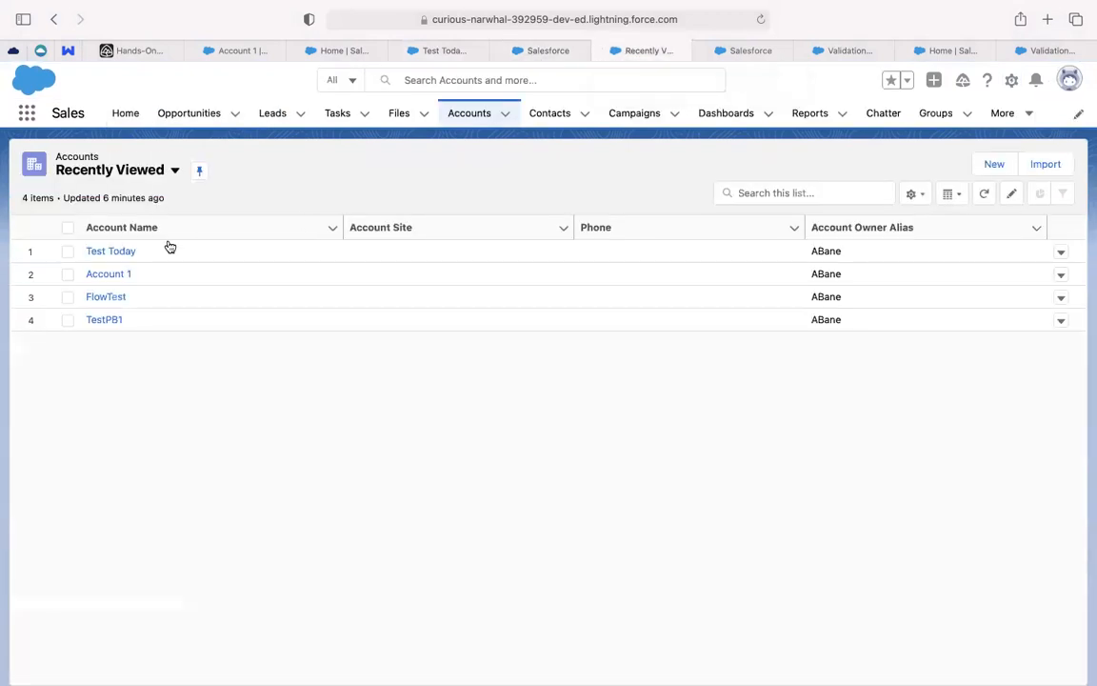
{"action": "left_click", "coordinate": [129, 252]}
{"action": "scroll", "coordinate": [377, 287], "scroll_direction": "down", "scroll_amount": 10}
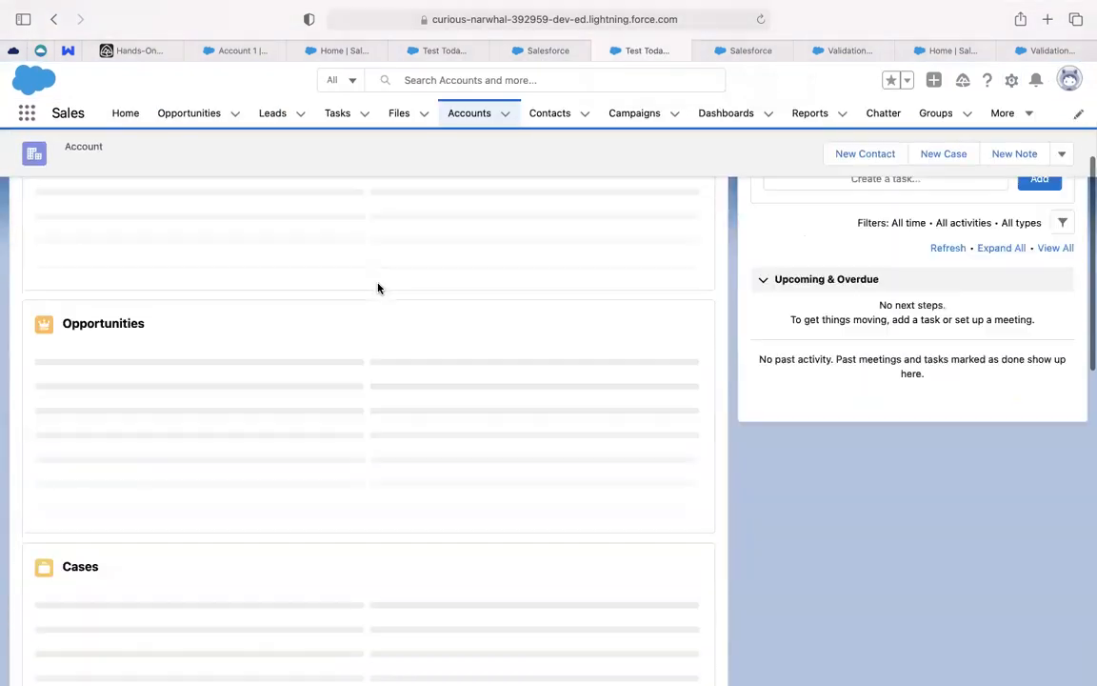
{"action": "scroll", "coordinate": [377, 287], "scroll_direction": "down", "scroll_amount": 2}
{"action": "scroll", "coordinate": [378, 288], "scroll_direction": "up", "scroll_amount": 8}
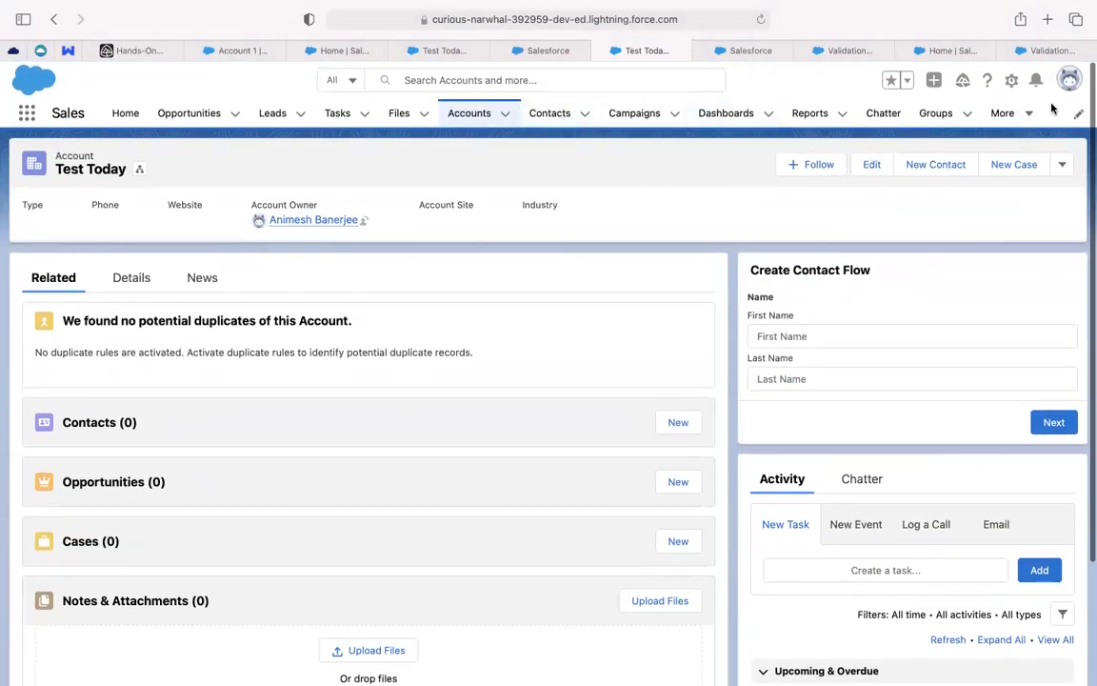
Open the App6 application for editing and try to save it with its Amount left at 10
{"action": "left_click", "coordinate": [1027, 117]}
{"action": "left_click", "coordinate": [998, 247]}
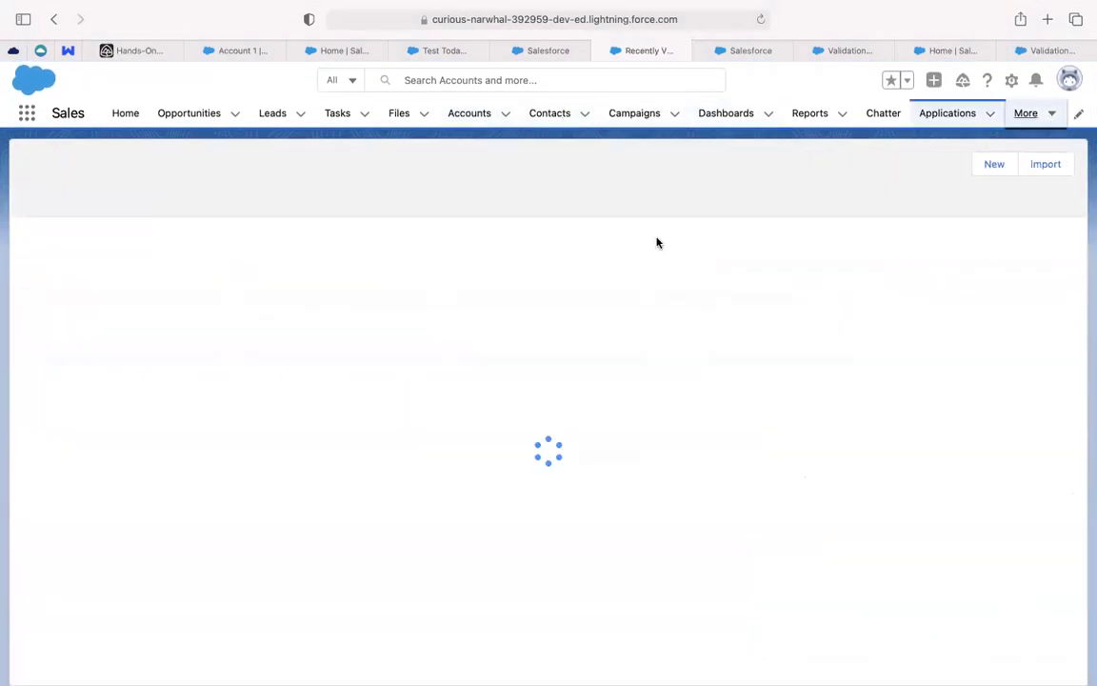
{"action": "left_click", "coordinate": [98, 252]}
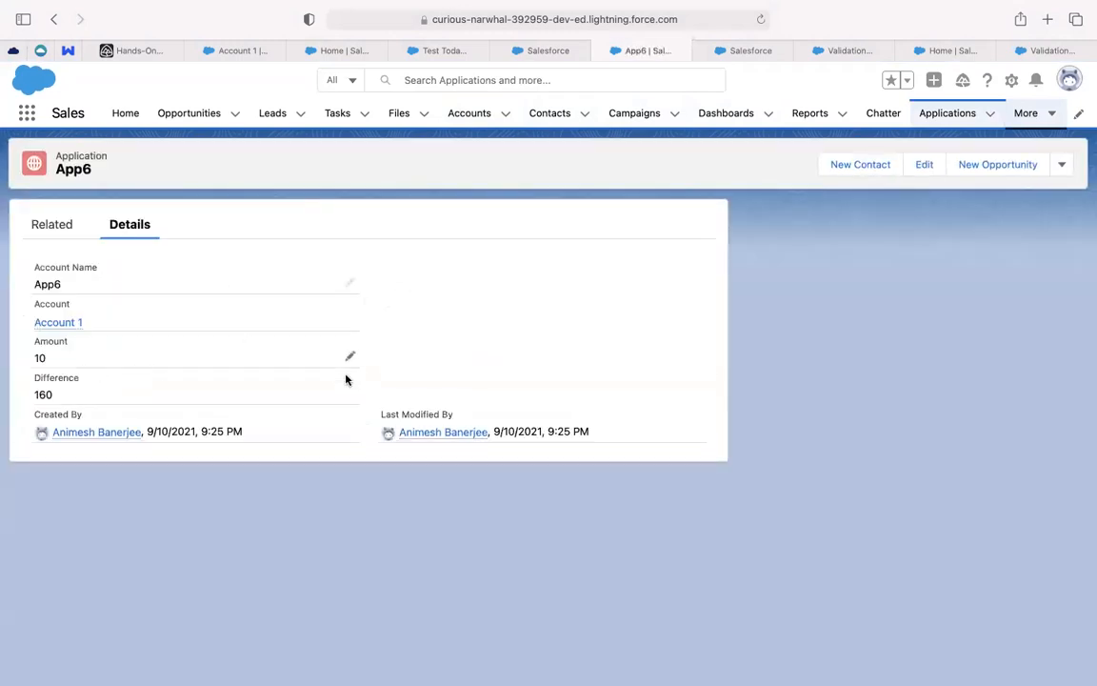
{"action": "left_click", "coordinate": [922, 166]}
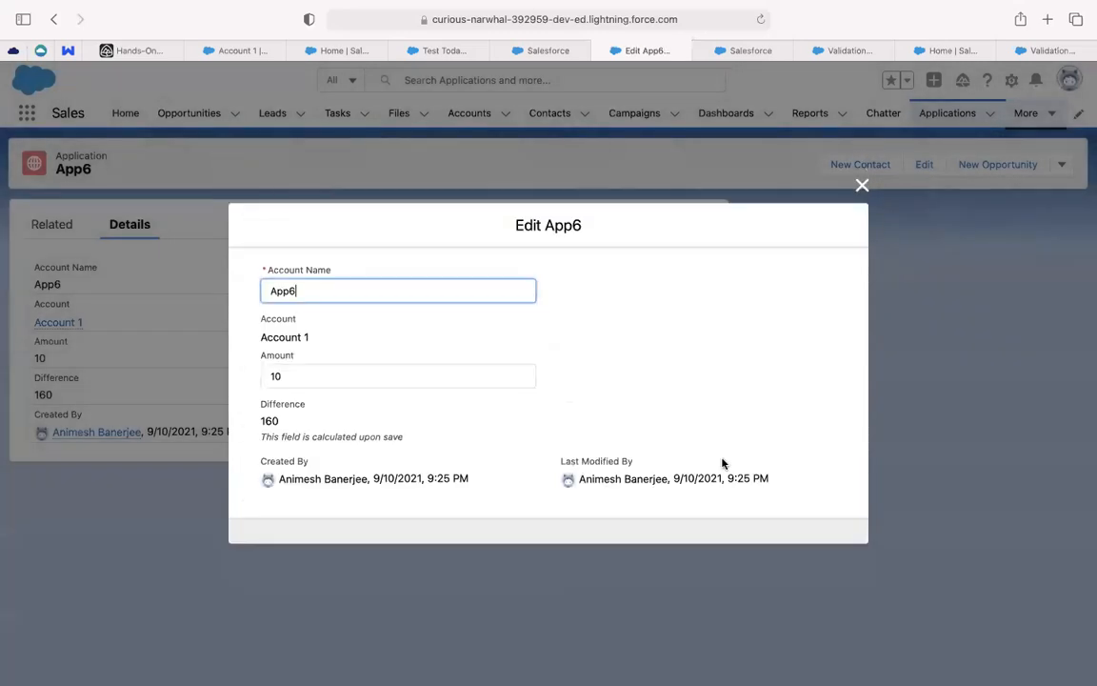
{"action": "left_click", "coordinate": [630, 520]}
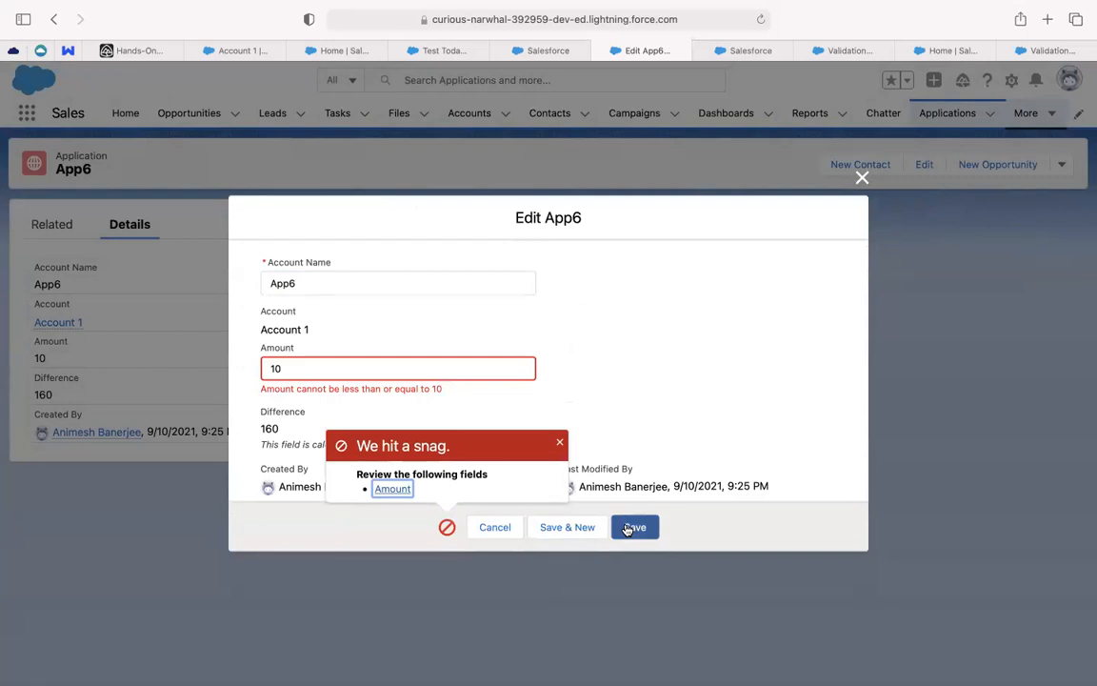
{"action": "left_click", "coordinate": [559, 442]}
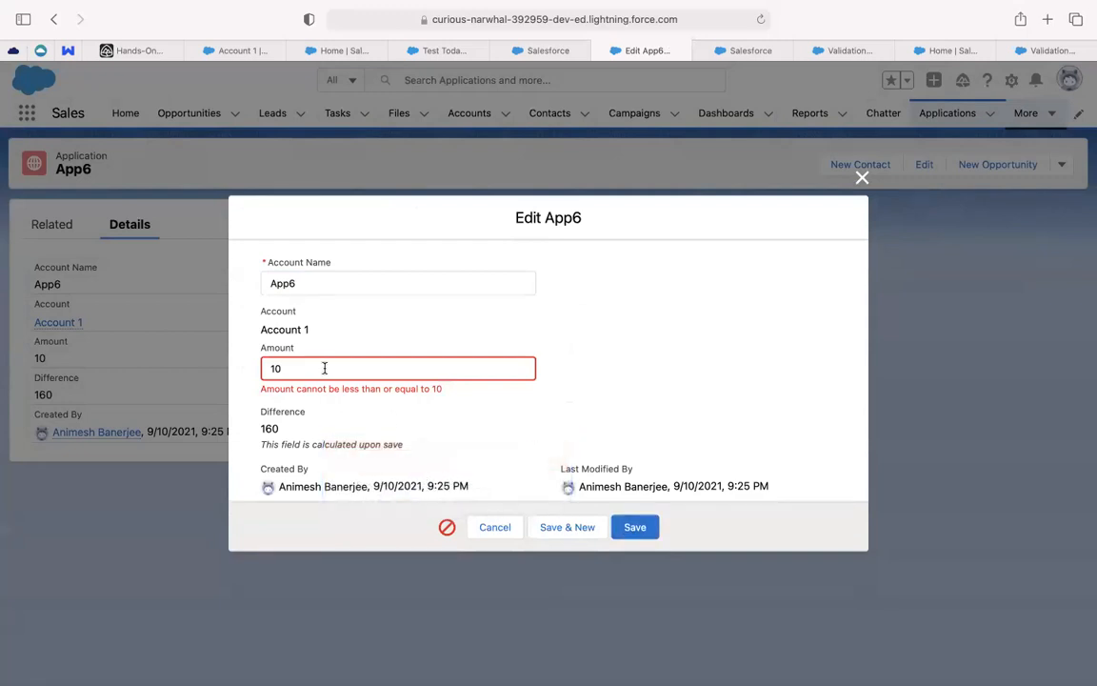
Set App6's Amount to 11 and save the record
{"action": "key", "text": "BackSpace"}
{"action": "type", "text": "1"}
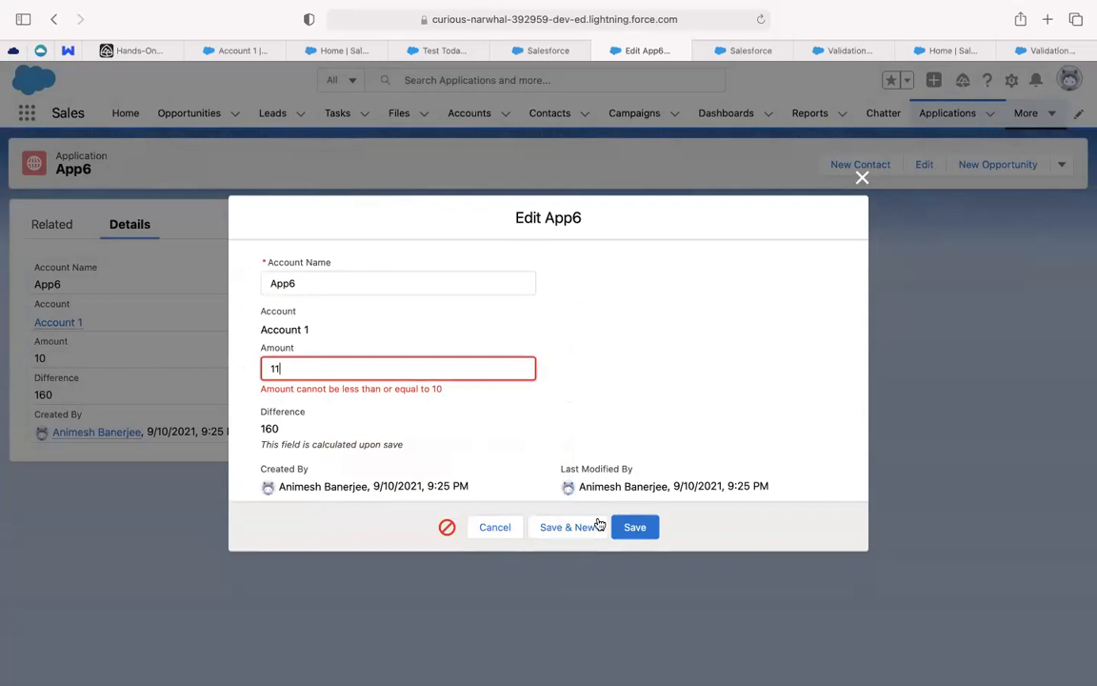
{"action": "left_click", "coordinate": [631, 524]}
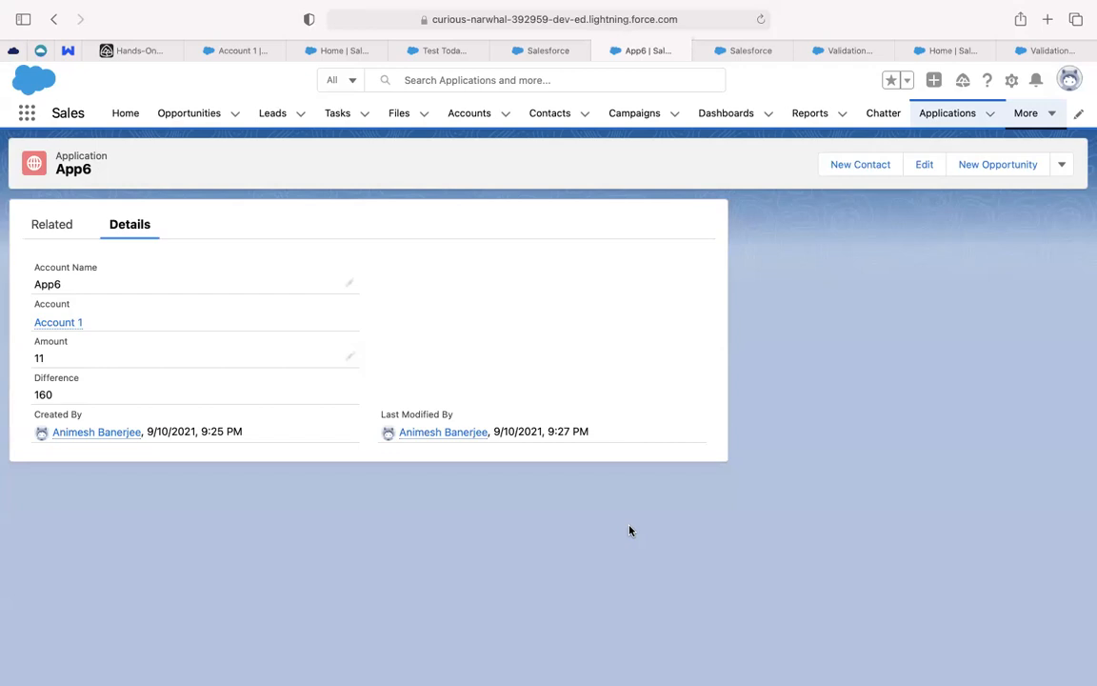
Open the Amount_cannot_be_less_than_10 validation rule for editing and append the && operator to its error condition formula
{"action": "left_click", "coordinate": [1059, 51]}
{"action": "left_click", "coordinate": [474, 335]}
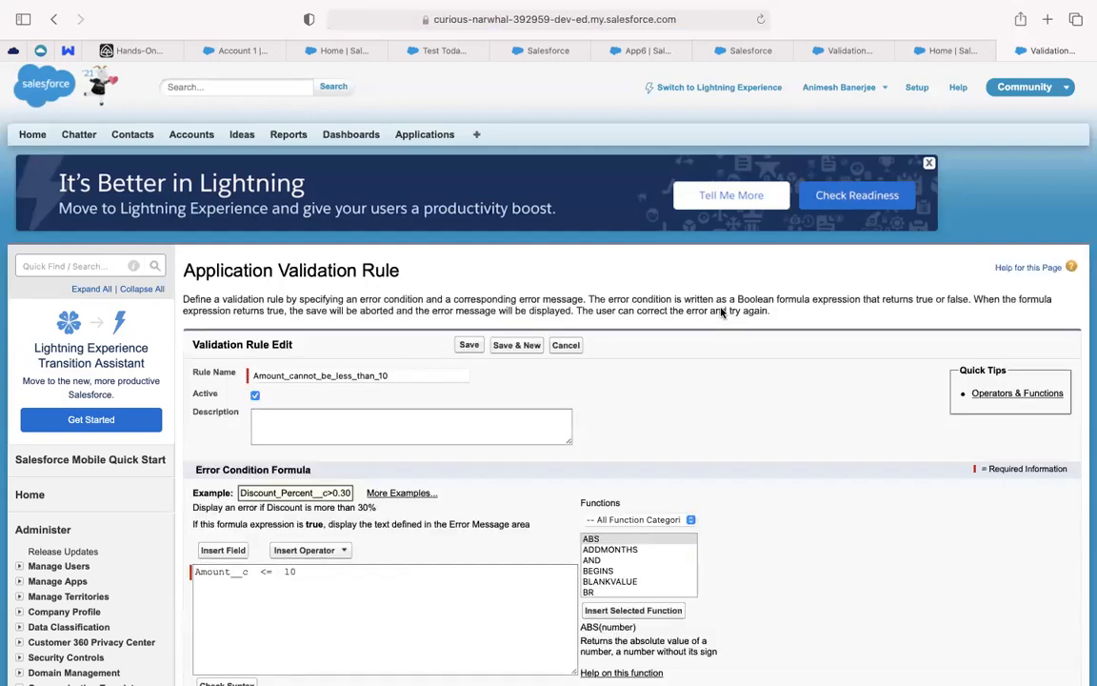
{"action": "scroll", "coordinate": [702, 380], "scroll_direction": "down", "scroll_amount": 5}
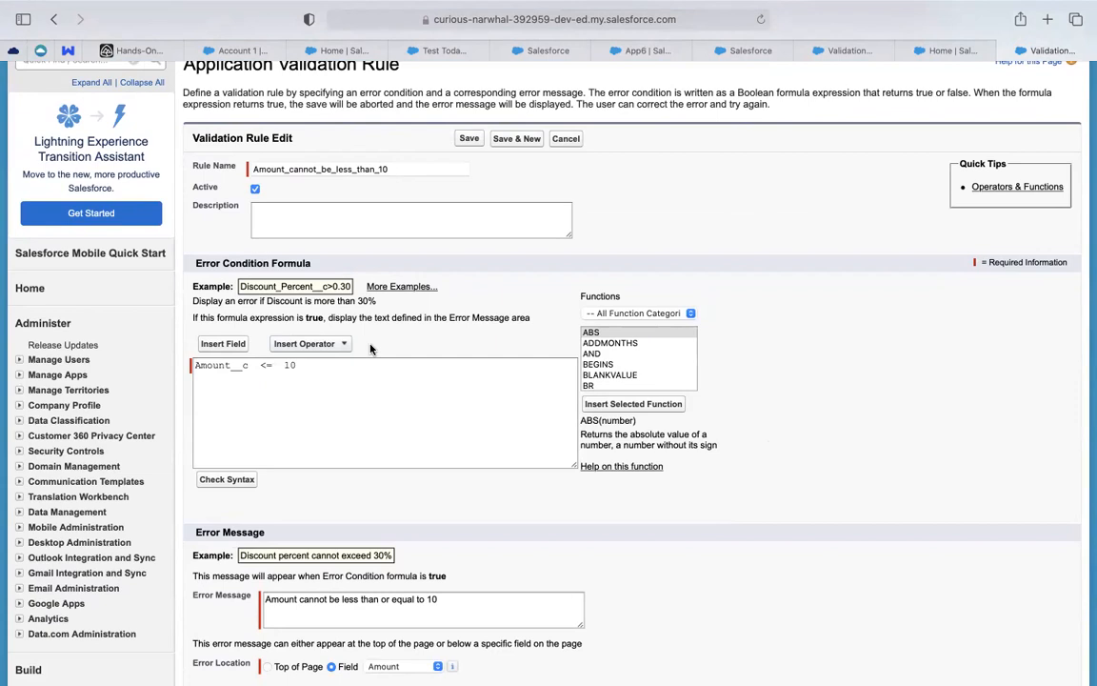
{"action": "left_click", "coordinate": [340, 346]}
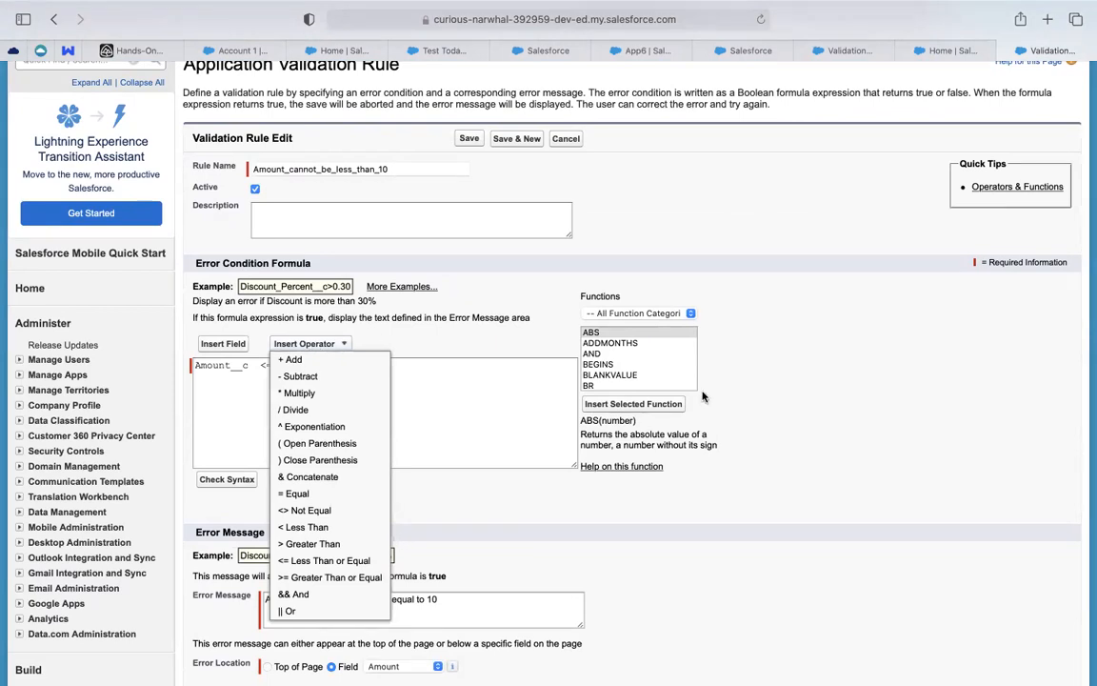
{"action": "left_click", "coordinate": [292, 596]}
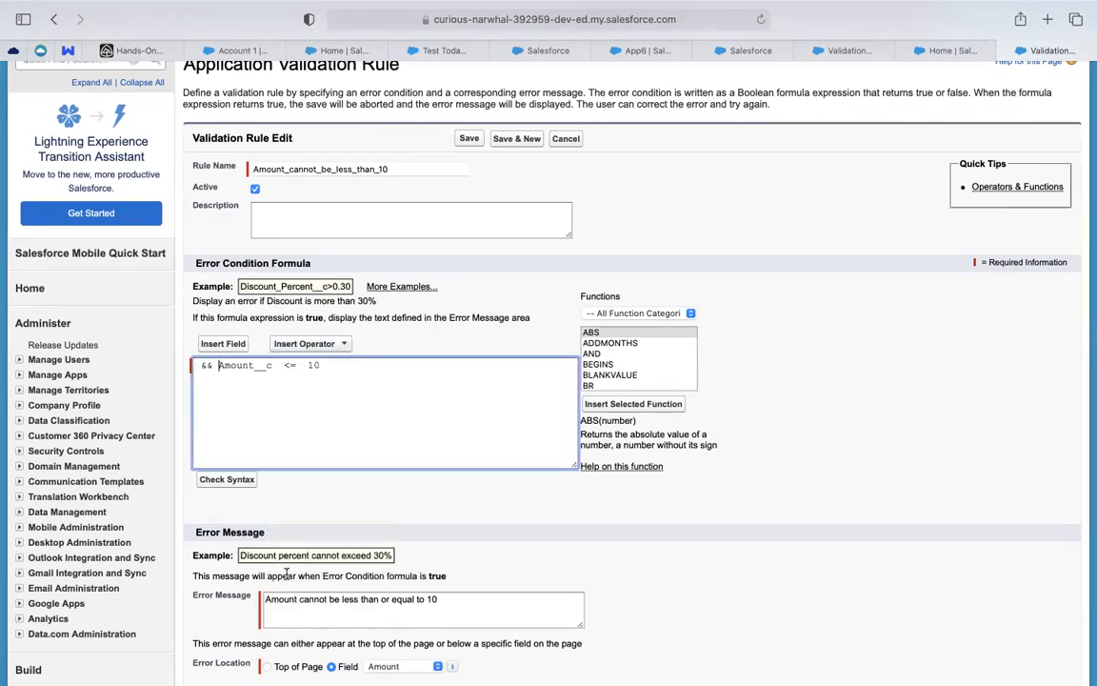
{"action": "key", "text": "BackSpace"}
{"action": "left_click", "coordinate": [343, 366]}
{"action": "type", "text": "&&"}
Change the formula's threshold to 50 and remove the trailing &&, leaving only Amount__c <= 50
{"action": "left_click", "coordinate": [295, 366]}
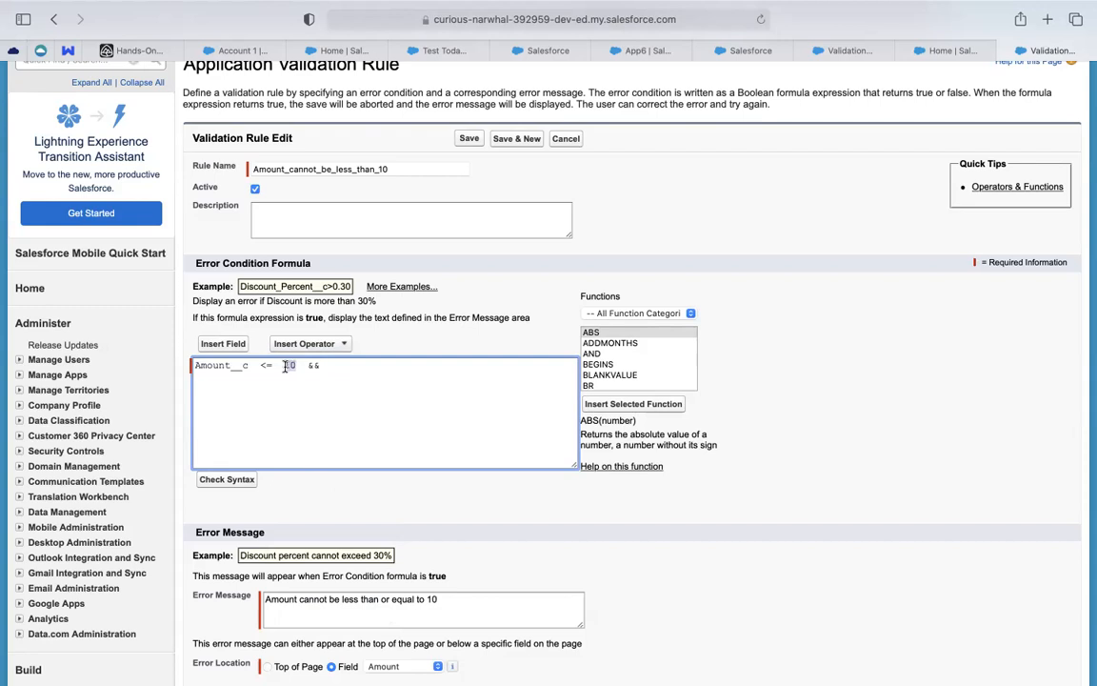
{"action": "key", "text": "BackSpace"}
{"action": "key", "text": "BackSpace"}
{"action": "type", "text": "50"}
{"action": "left_click_drag", "start_coordinate": [299, 366], "coordinate": [162, 368]}
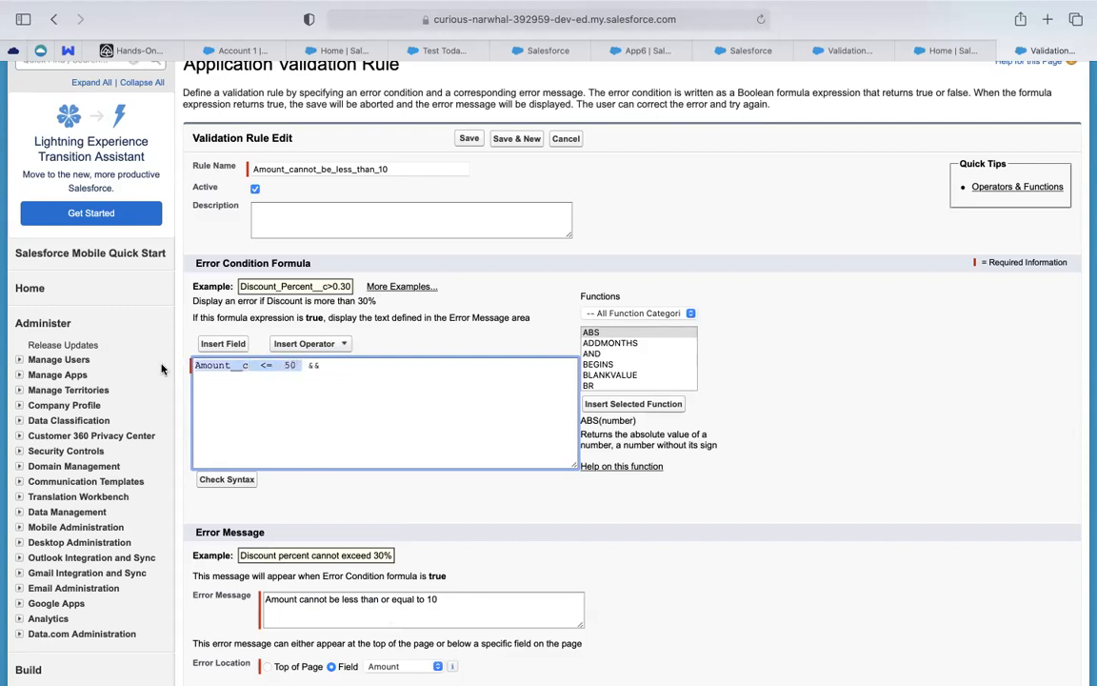
{"action": "key", "text": "ctrl+x"}
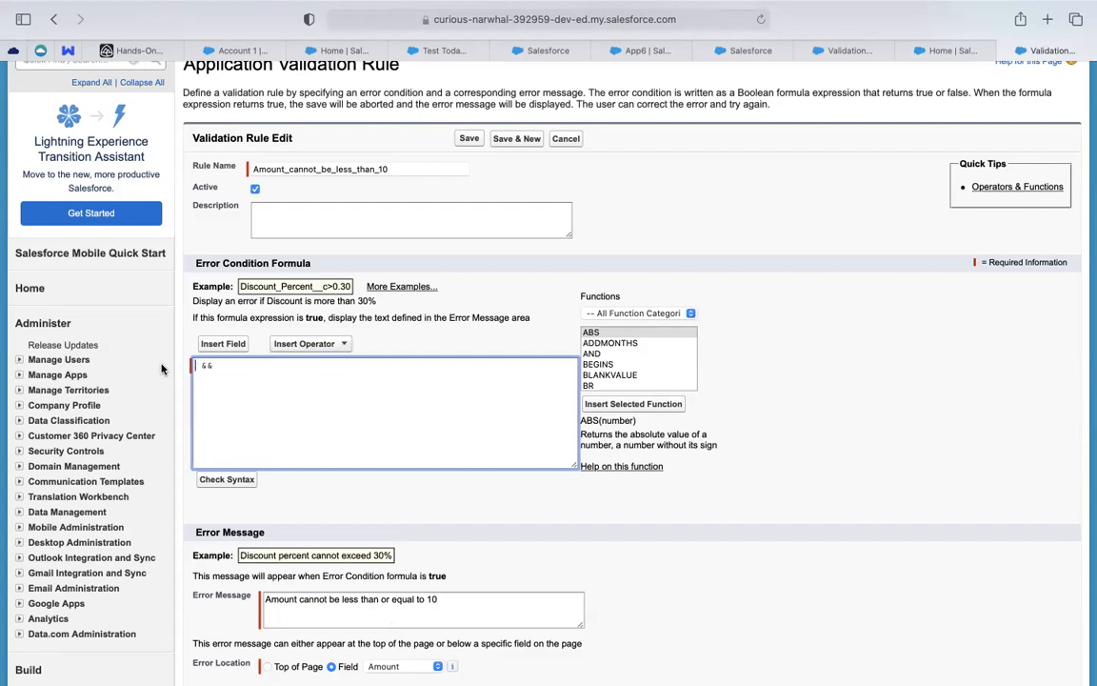
{"action": "key", "text": "ctrl+a"}
{"action": "key", "text": "ctrl+v"}
Add the condition Amount__c > 100 on a separate line and change the first condition to Amount__c < 50
{"action": "key", "text": "Return"}
{"action": "type", "text": "A"}
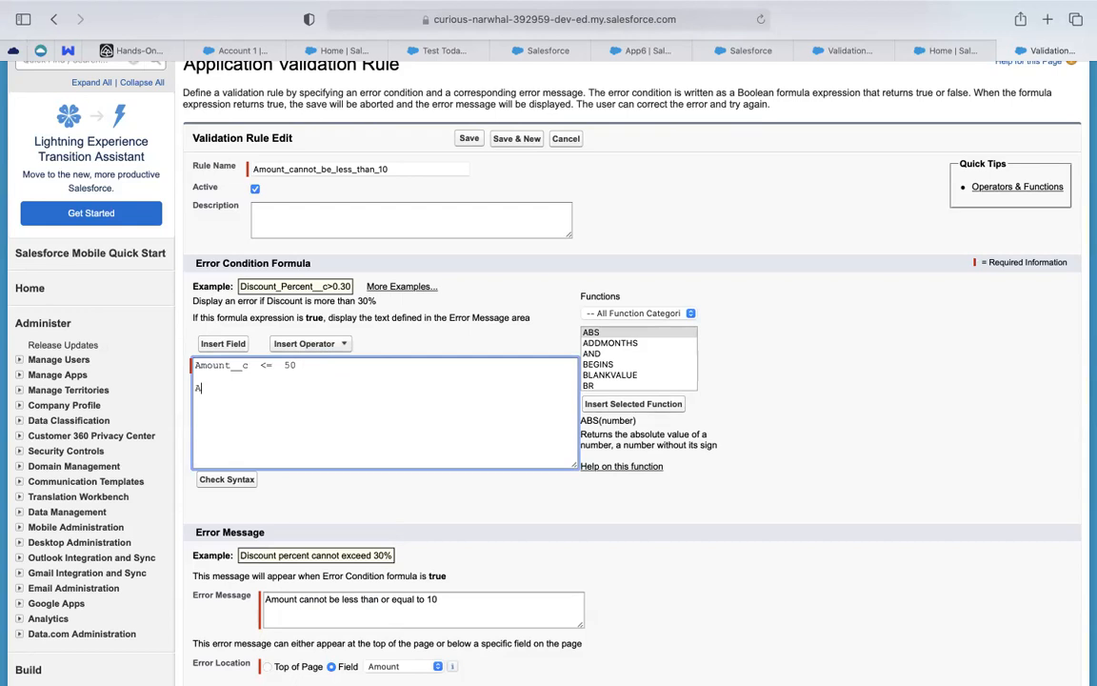
{"action": "type", "text": "mount__c > 100"}
{"action": "left_click", "coordinate": [273, 364]}
{"action": "key", "text": "BackSpace"}
{"action": "left_click", "coordinate": [360, 425]}
Change the rule's error message to "Amount must be between 50 to 100"
{"action": "double_click", "coordinate": [402, 599]}
{"action": "key", "text": "BackSpace"}
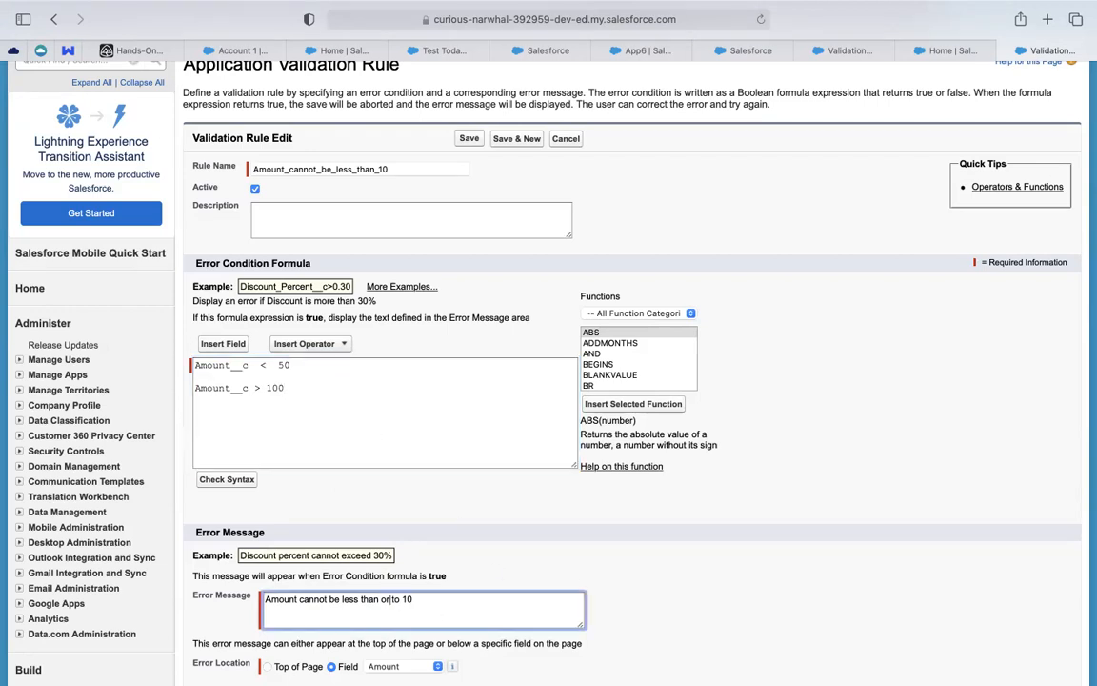
{"action": "left_click_drag", "start_coordinate": [299, 599], "coordinate": [503, 597]}
{"action": "type", "text": "must be between 50 to 100"}
Review the two amount conditions in the error condition formula and check the formula's syntax
{"action": "left_click", "coordinate": [399, 386]}
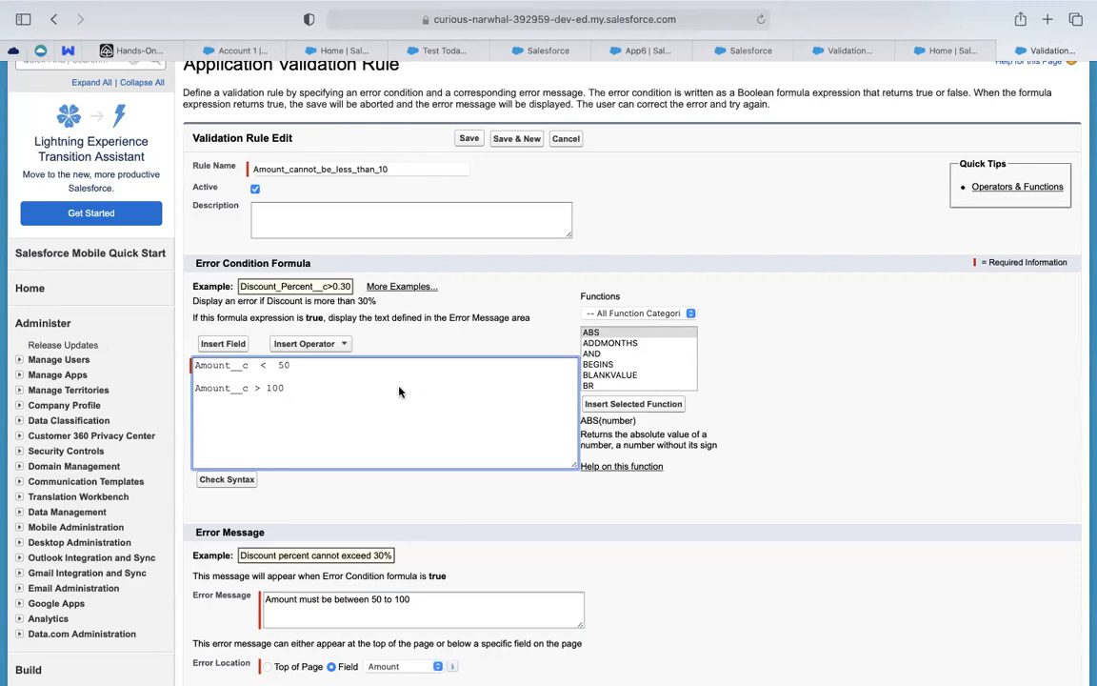
{"action": "left_click_drag", "start_coordinate": [195, 365], "coordinate": [152, 388]}
{"action": "left_click", "coordinate": [286, 387]}
{"action": "left_click_drag", "start_coordinate": [332, 369], "coordinate": [148, 365]}
{"action": "left_click", "coordinate": [294, 403]}
{"action": "left_click", "coordinate": [196, 367]}
{"action": "left_click", "coordinate": [217, 483]}
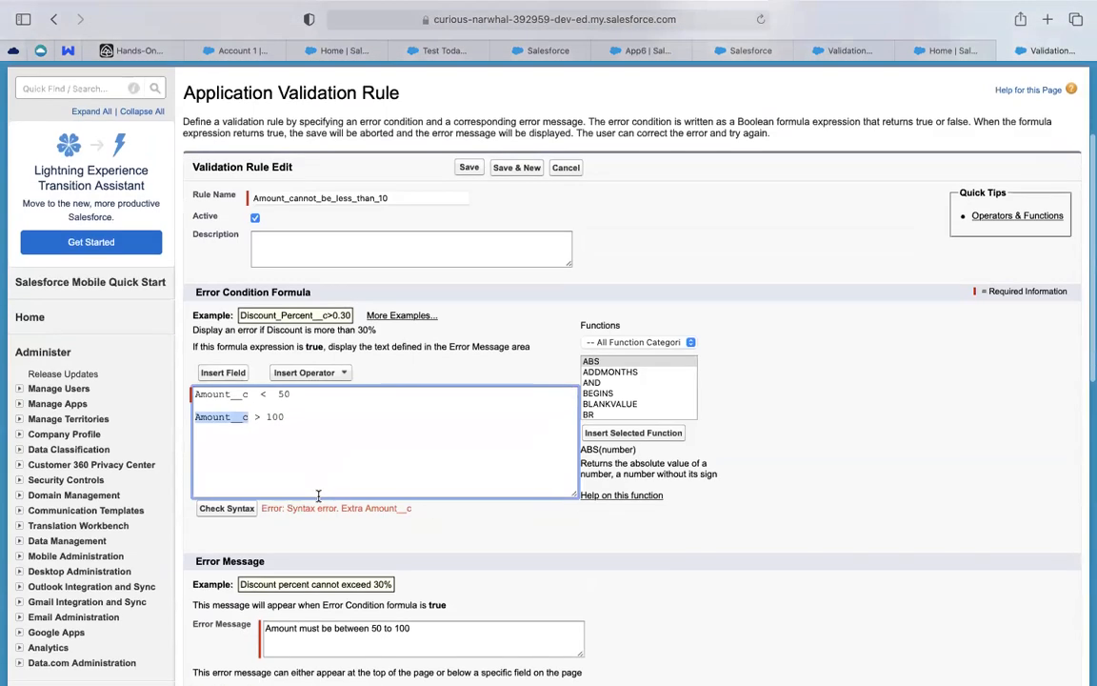
Examine the two amount conditions and the available logical operators for joining them
{"action": "left_click", "coordinate": [304, 419]}
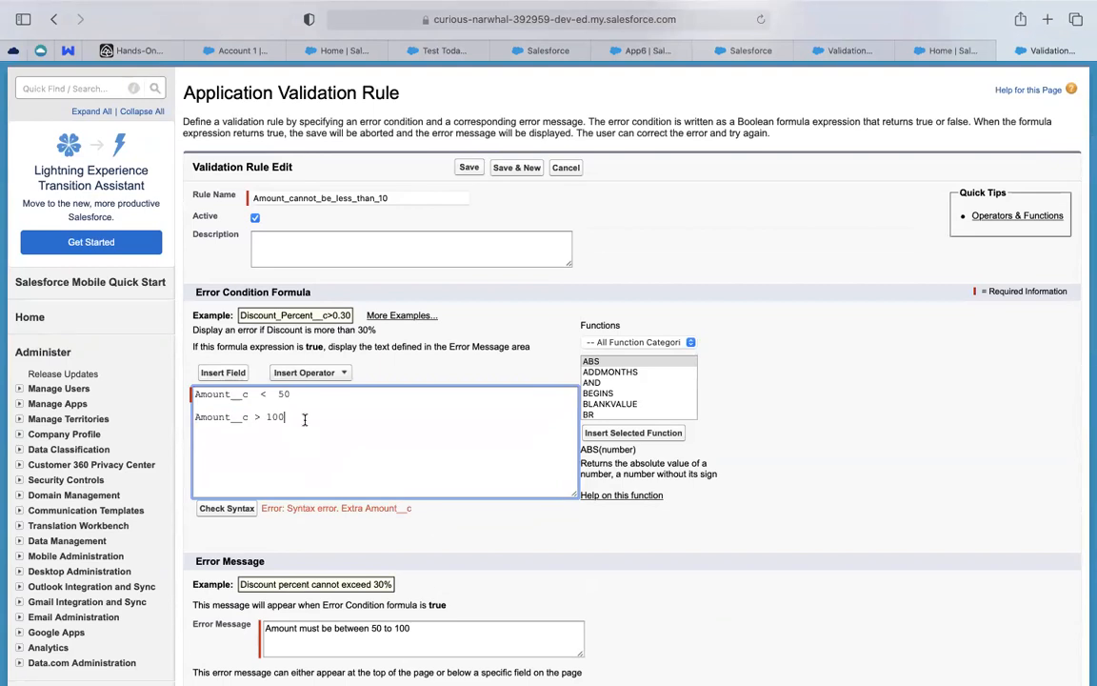
{"action": "left_click_drag", "start_coordinate": [296, 392], "coordinate": [164, 391]}
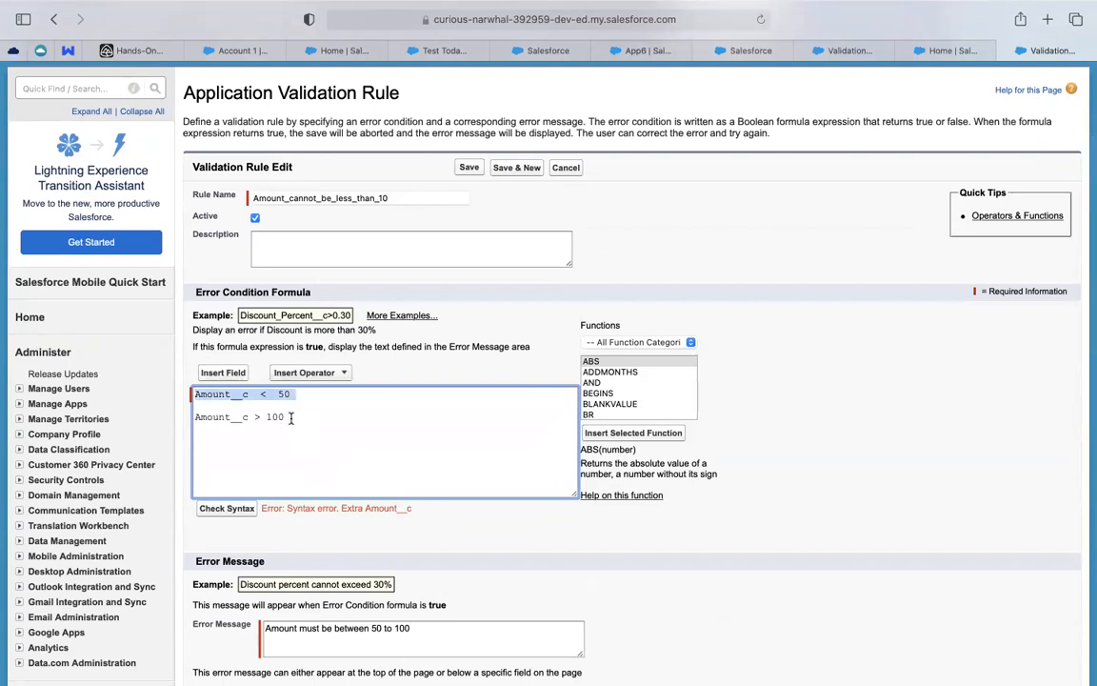
{"action": "left_click_drag", "start_coordinate": [291, 418], "coordinate": [162, 416]}
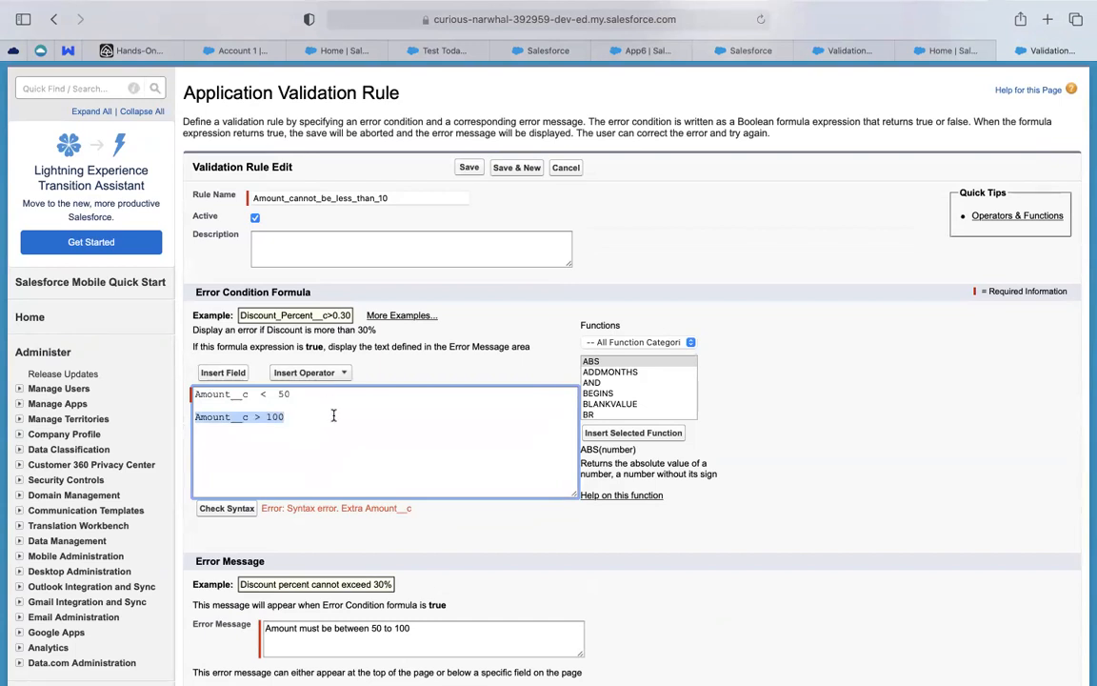
{"action": "left_click", "coordinate": [346, 374]}
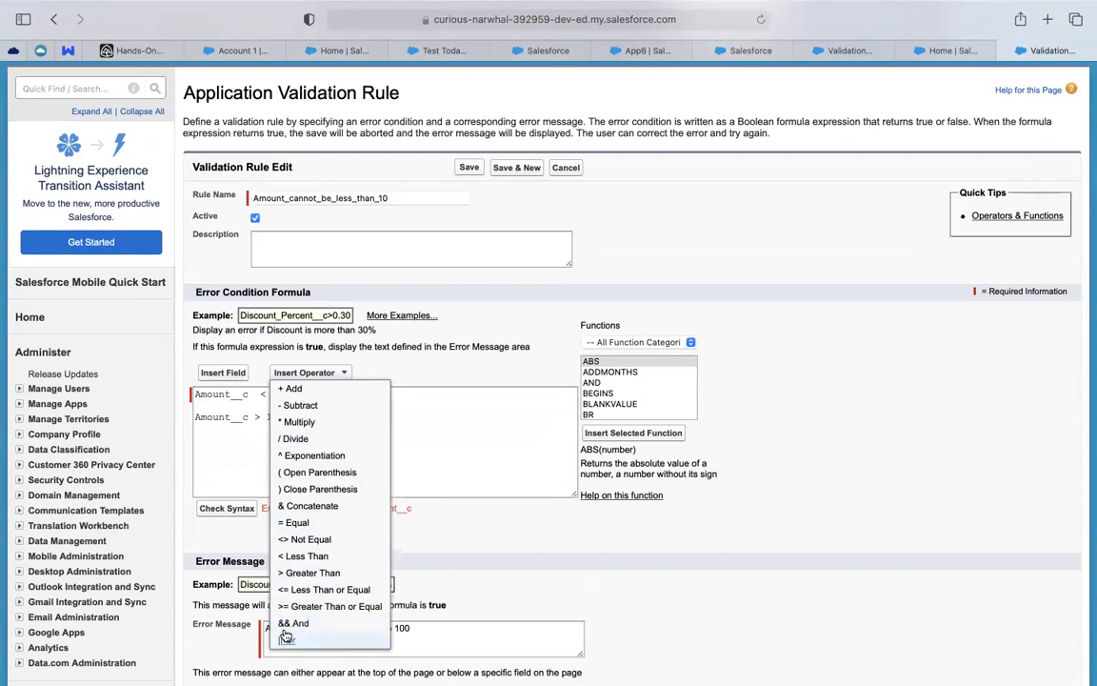
{"action": "left_click", "coordinate": [490, 537]}
{"action": "left_click", "coordinate": [404, 424]}
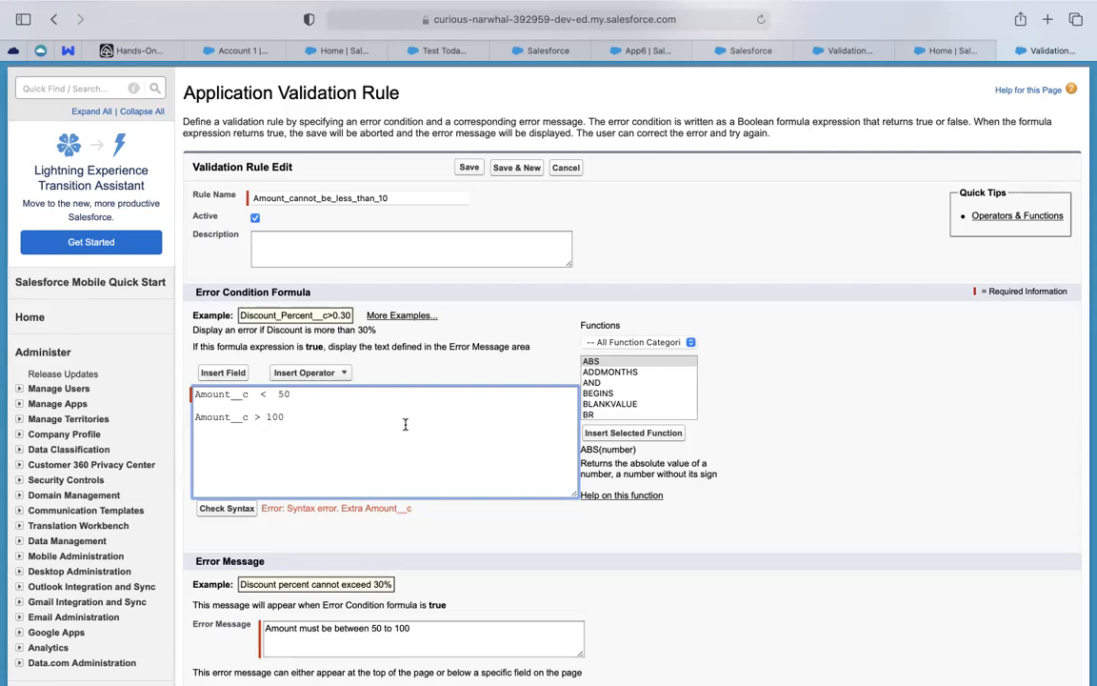
{"action": "scroll", "coordinate": [405, 424], "scroll_direction": "down", "scroll_amount": 2}
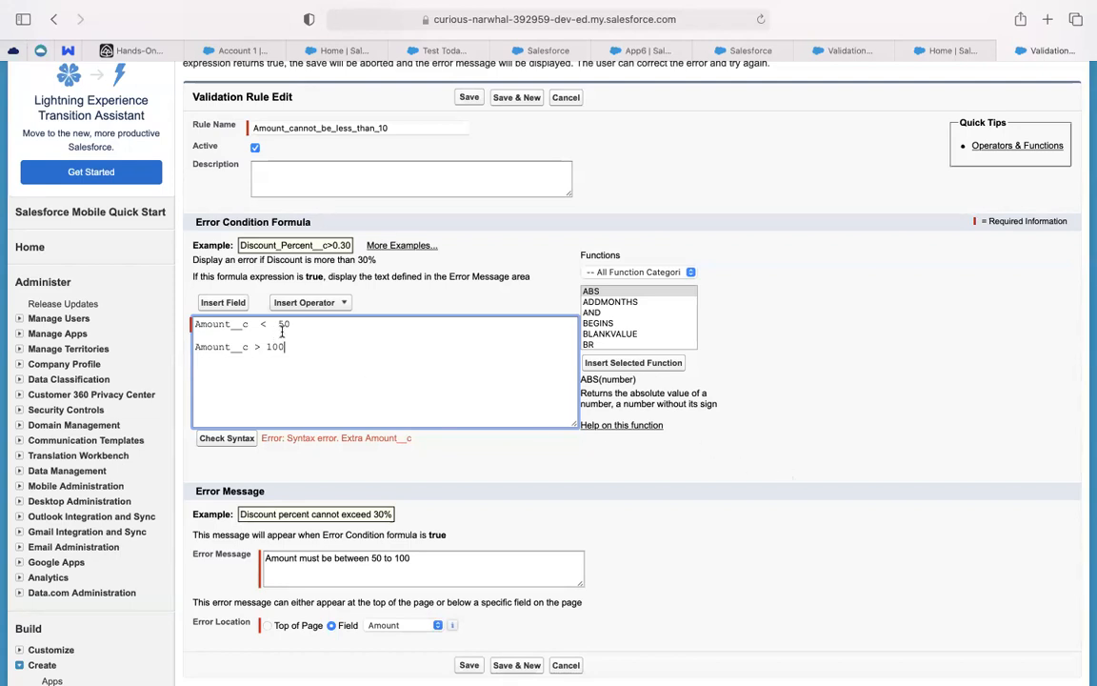
{"action": "left_click_drag", "start_coordinate": [291, 324], "coordinate": [214, 309]}
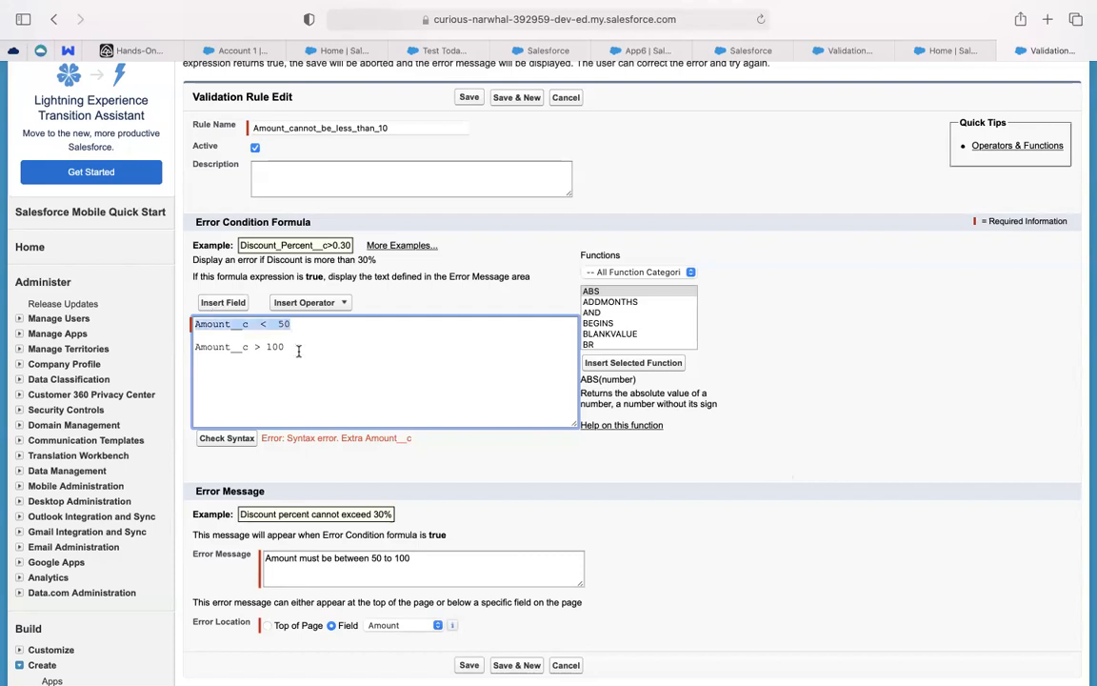
Insert the Or operator (||) on the line between the conditions Amount__c < 50 and Amount__c > 100
{"action": "left_click_drag", "start_coordinate": [298, 348], "coordinate": [105, 340]}
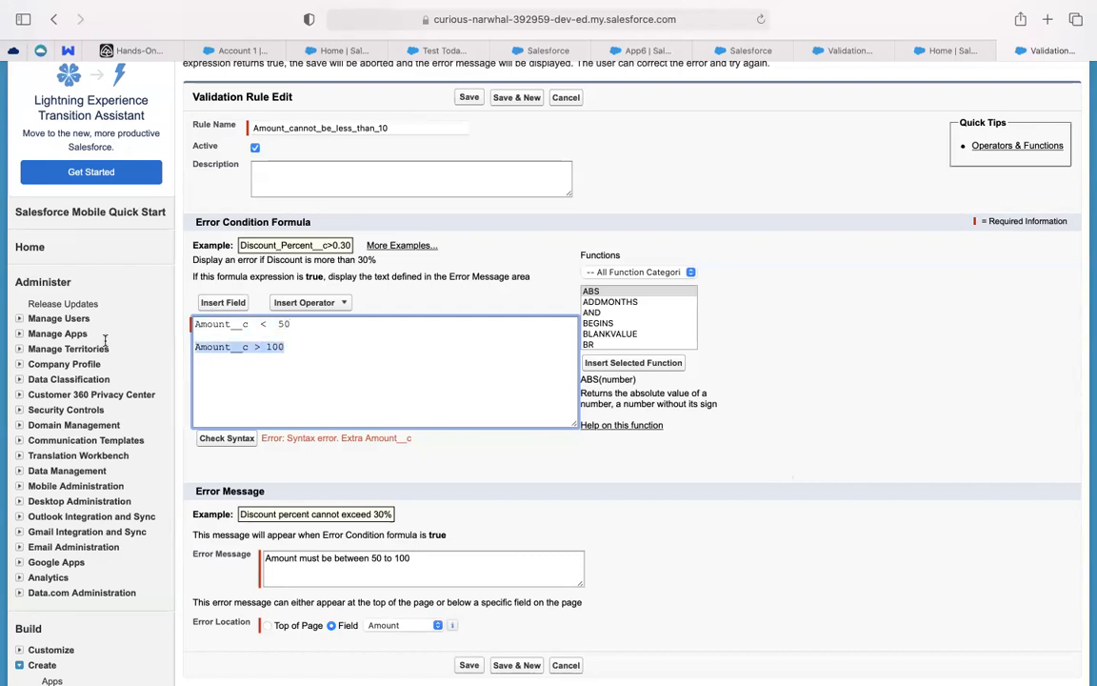
{"action": "left_click", "coordinate": [205, 332]}
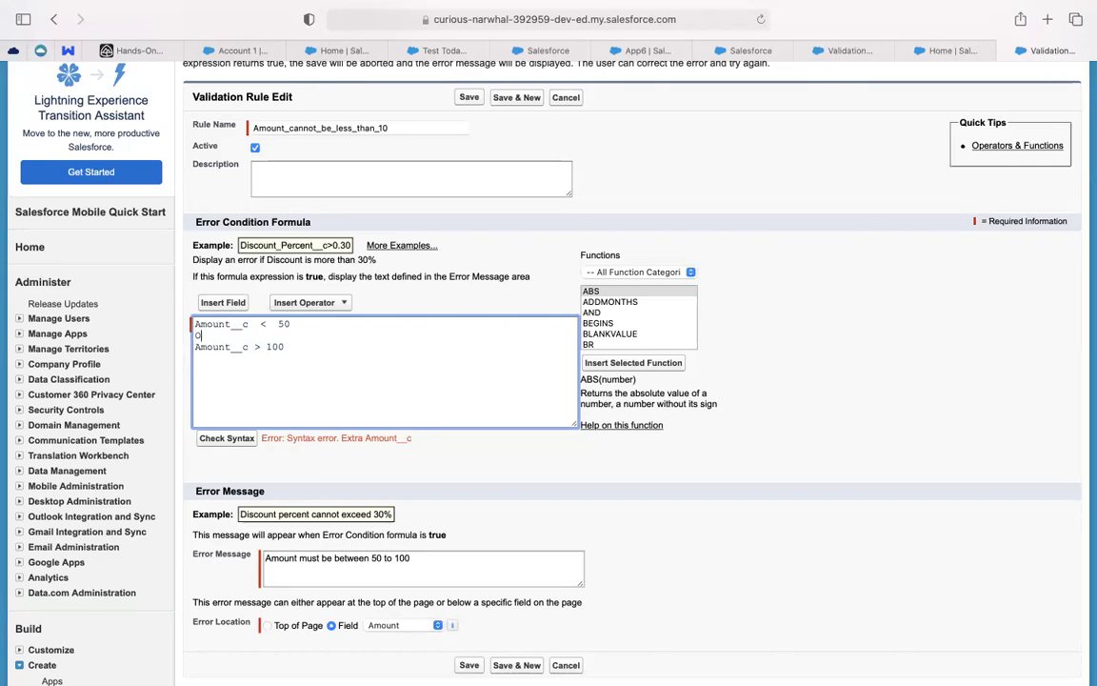
{"action": "left_click", "coordinate": [307, 302]}
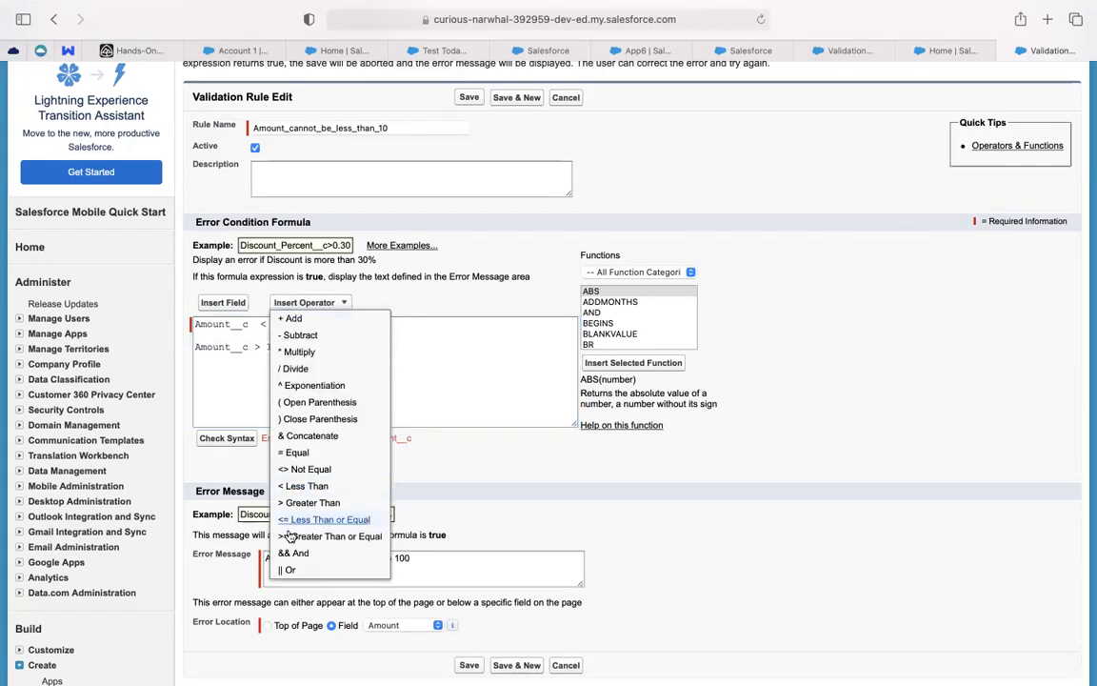
{"action": "left_click", "coordinate": [285, 569]}
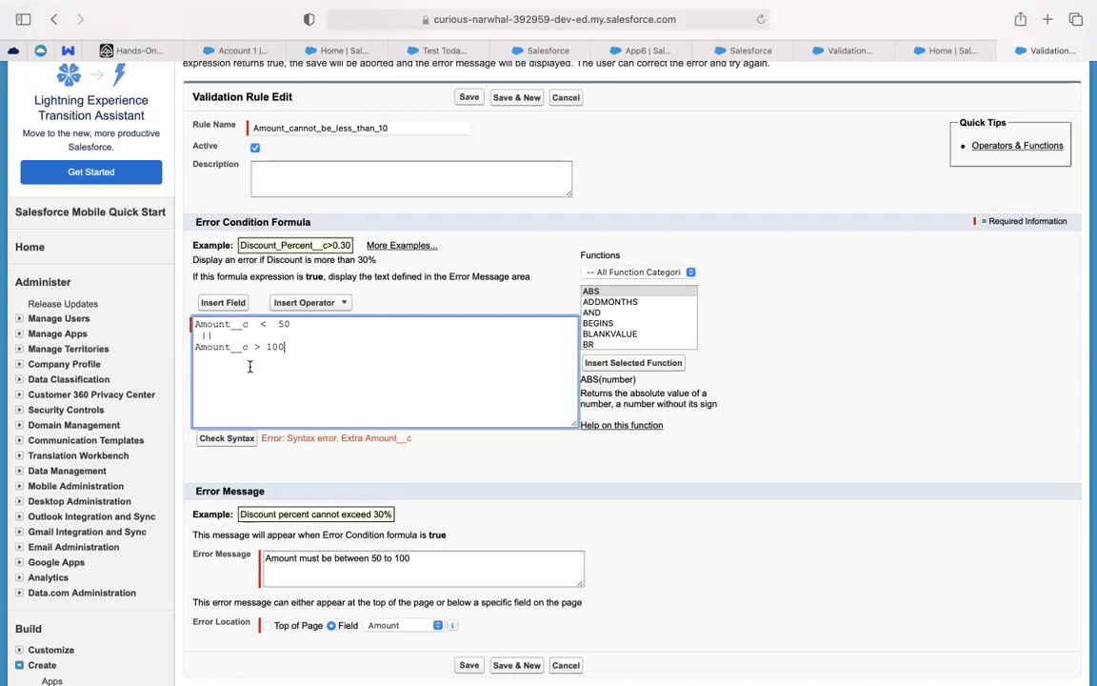
Remove the line breaks so the formula reads Amount__c < 50 || Amount__c > 100 on a single line
{"action": "left_click", "coordinate": [320, 325]}
{"action": "left_click", "coordinate": [202, 334]}
{"action": "key", "text": "BackSpace"}
{"action": "key", "text": "BackSpace"}
{"action": "left_click", "coordinate": [325, 325]}
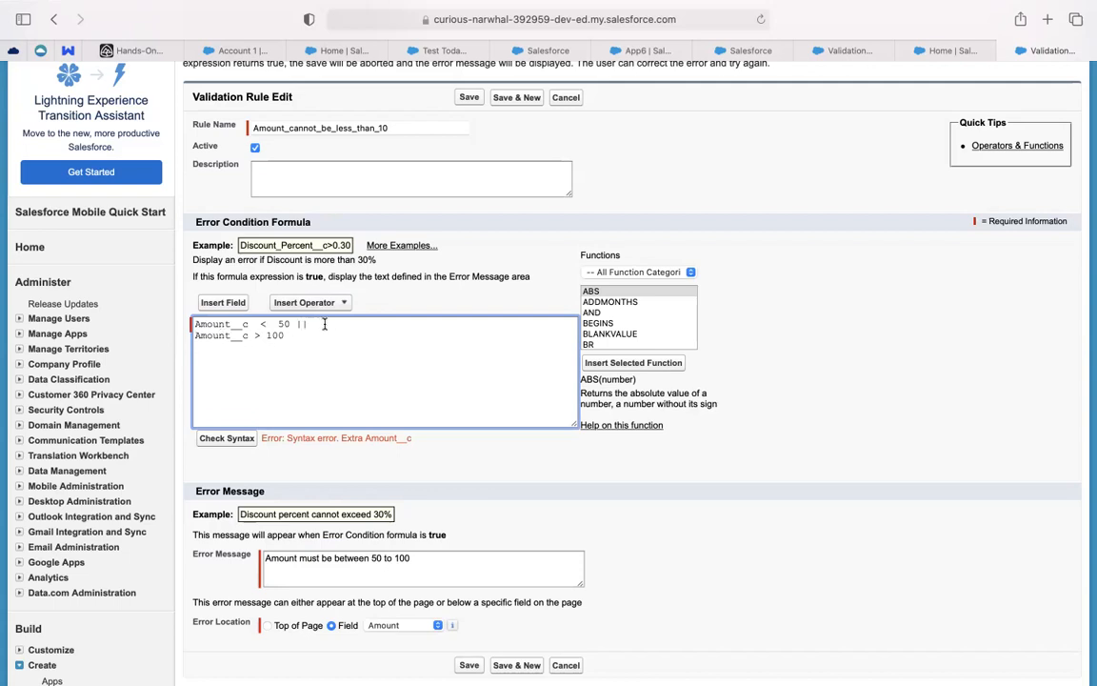
{"action": "left_click", "coordinate": [197, 335]}
{"action": "key", "text": "BackSpace"}
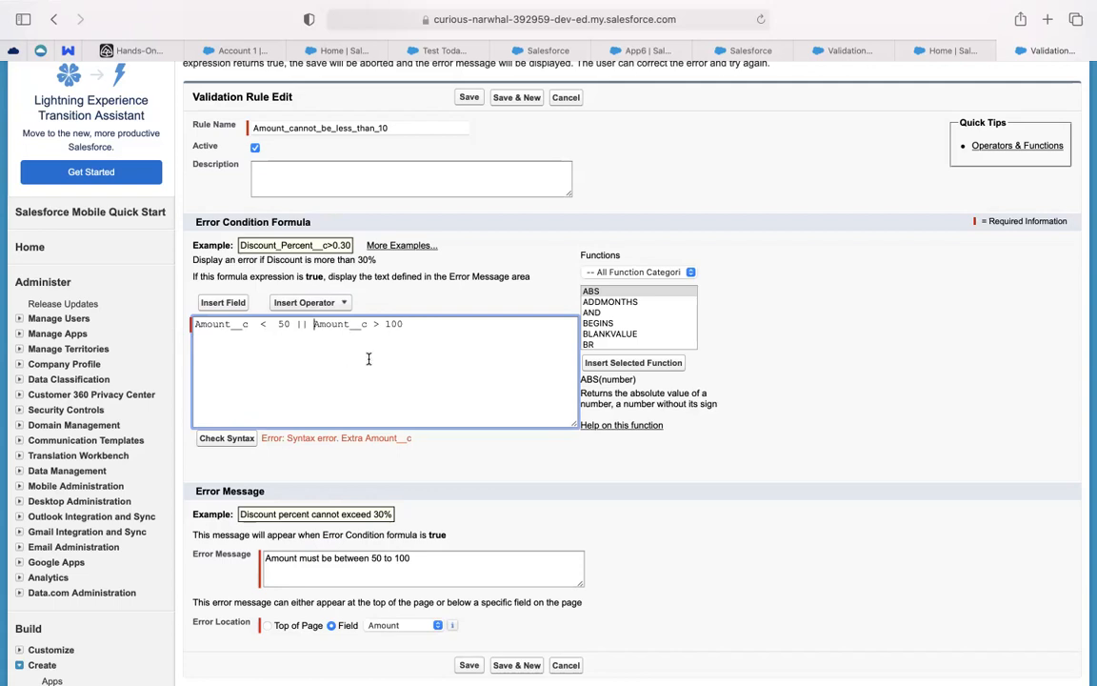
Insert the OR function with its placeholder arguments at the end of the error condition formula
{"action": "left_click", "coordinate": [406, 327]}
{"action": "scroll", "coordinate": [632, 320], "scroll_direction": "down", "scroll_amount": 4}
{"action": "scroll", "coordinate": [632, 322], "scroll_direction": "down", "scroll_amount": 6}
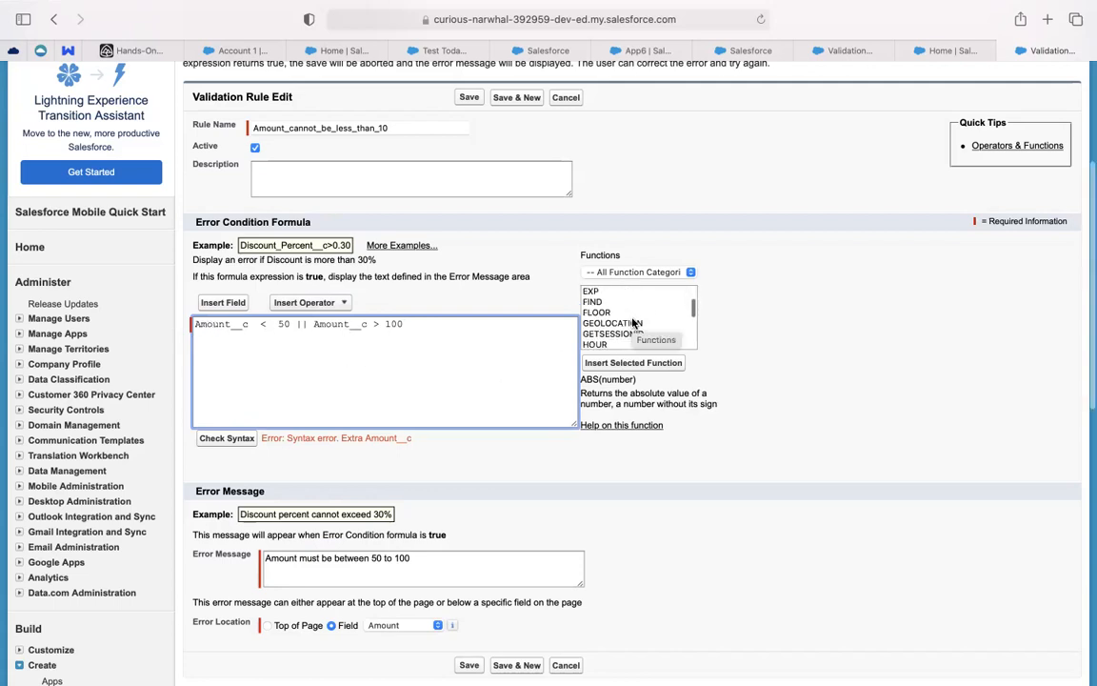
{"action": "scroll", "coordinate": [633, 322], "scroll_direction": "down", "scroll_amount": 6}
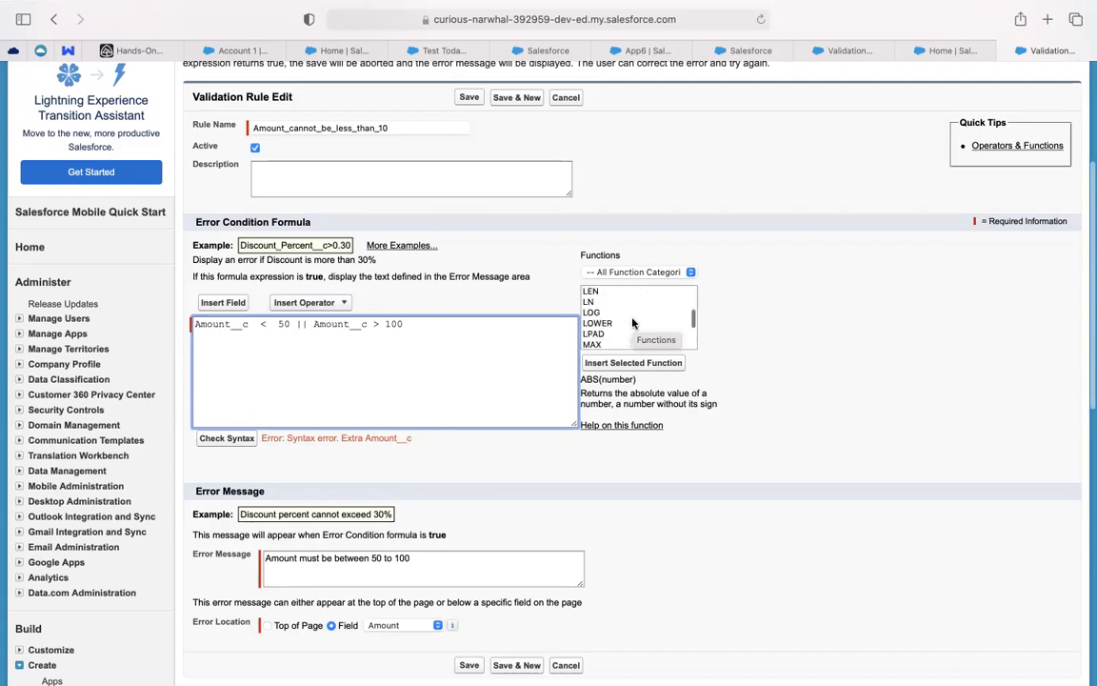
{"action": "scroll", "coordinate": [634, 324], "scroll_direction": "down", "scroll_amount": 3}
{"action": "scroll", "coordinate": [633, 324], "scroll_direction": "up", "scroll_amount": 3}
{"action": "double_click", "coordinate": [613, 313]}
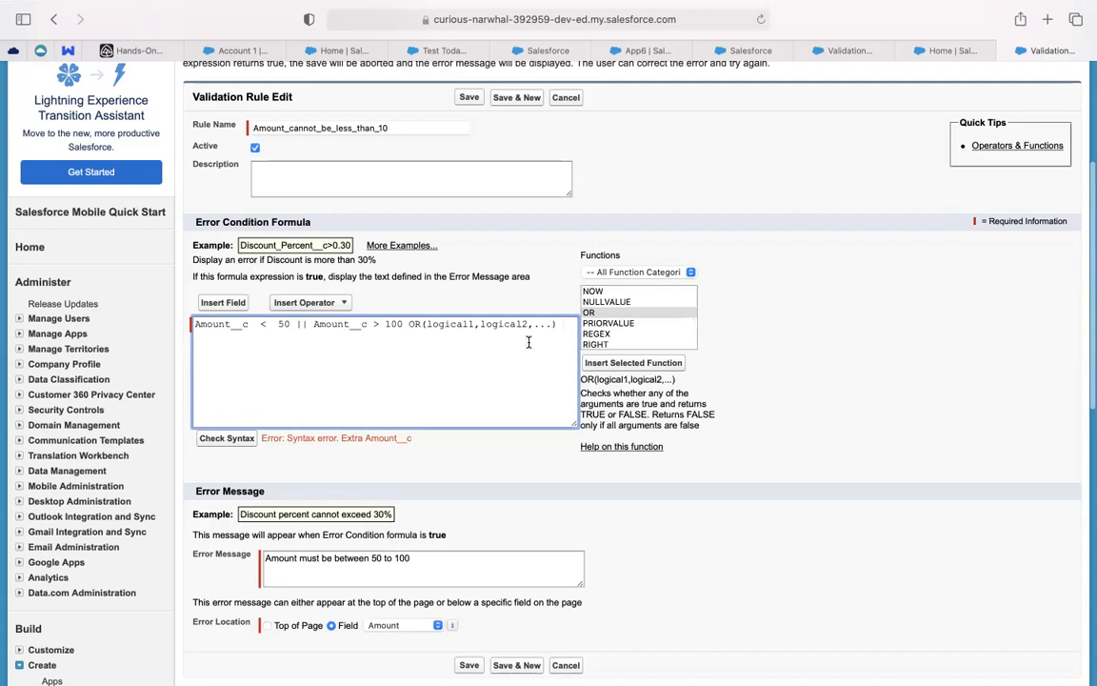
Move Amount__c < 50 and Amount__c > 100 into the OR function, replacing the logical1 and logical2 placeholders
{"action": "double_click", "coordinate": [448, 325]}
{"action": "left_click_drag", "start_coordinate": [195, 325], "coordinate": [289, 327]}
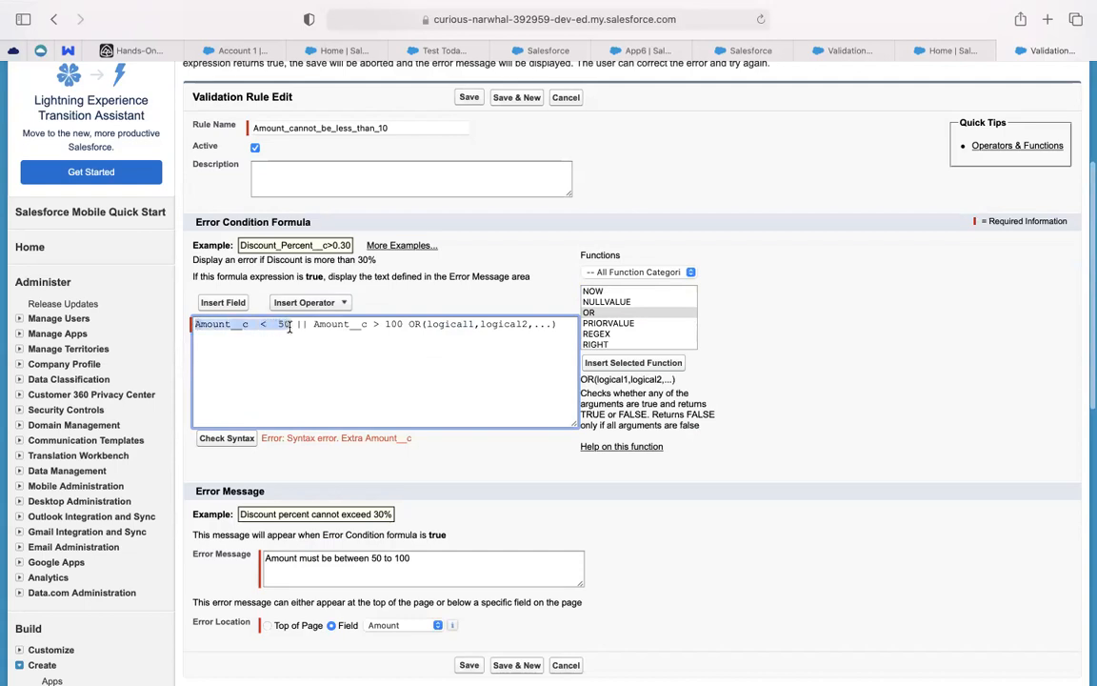
{"action": "key", "text": "ctrl+x"}
{"action": "double_click", "coordinate": [350, 325]}
{"action": "key", "text": "ctrl+v"}
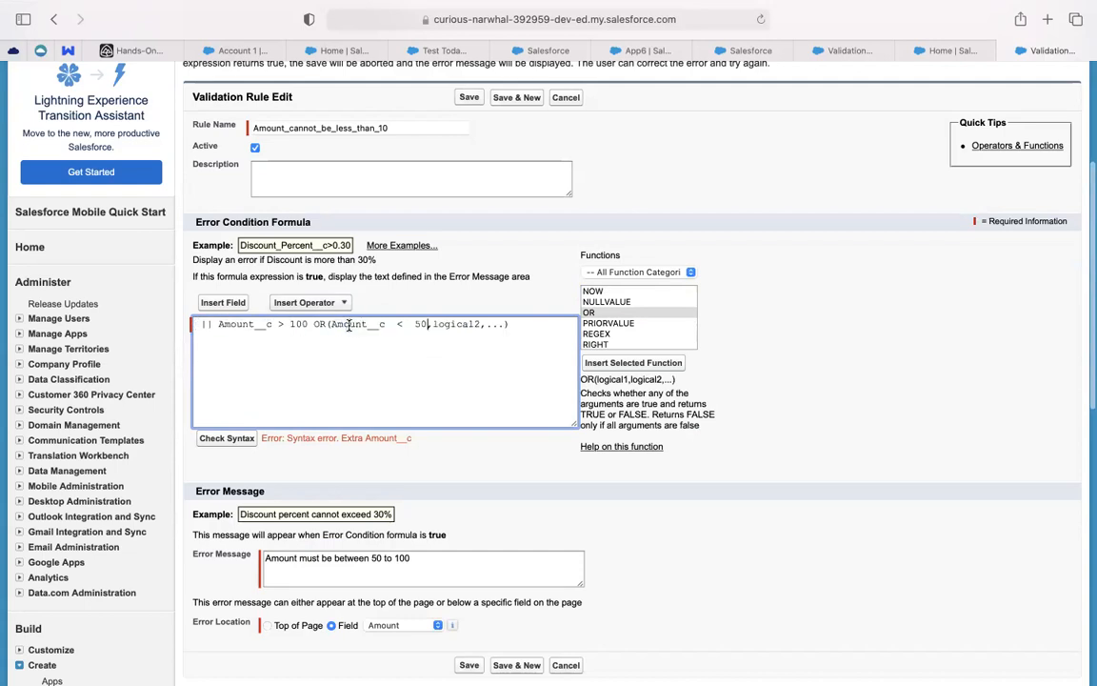
{"action": "left_click_drag", "start_coordinate": [217, 325], "coordinate": [305, 325]}
{"action": "key", "text": "ctrl+x"}
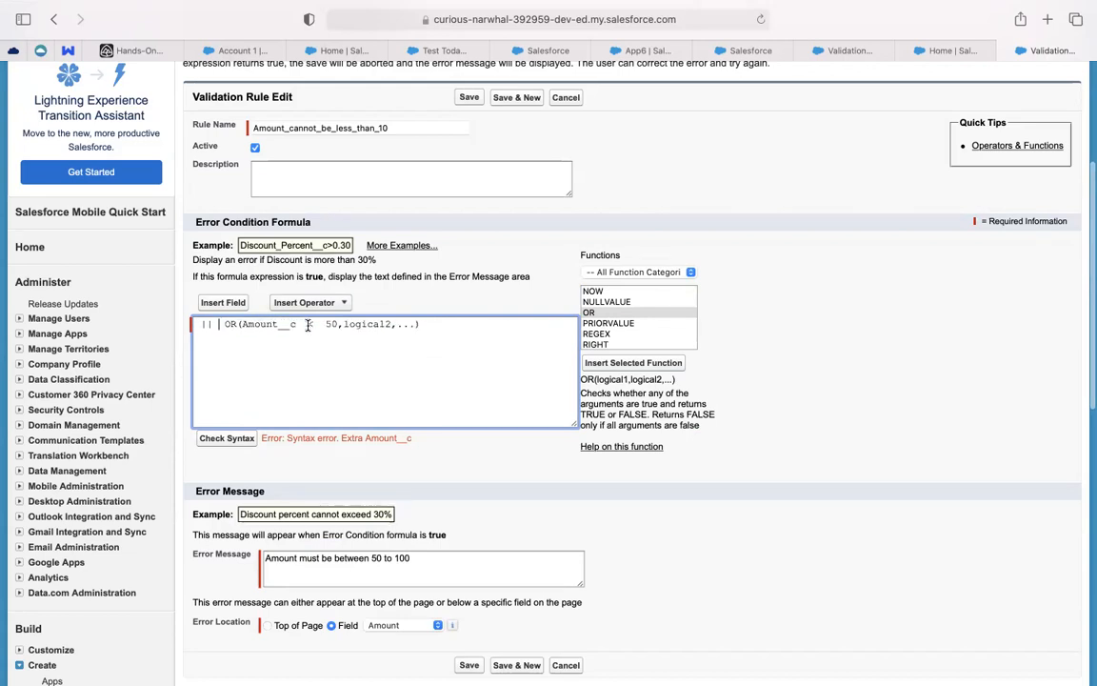
{"action": "double_click", "coordinate": [365, 324]}
{"action": "key", "text": "ctrl+v"}
Delete the remaining placeholder argument and the leftover || so only OR(Amount__c < 50,Amount__c > 100) remains
{"action": "left_click_drag", "start_coordinate": [434, 325], "coordinate": [456, 325]}
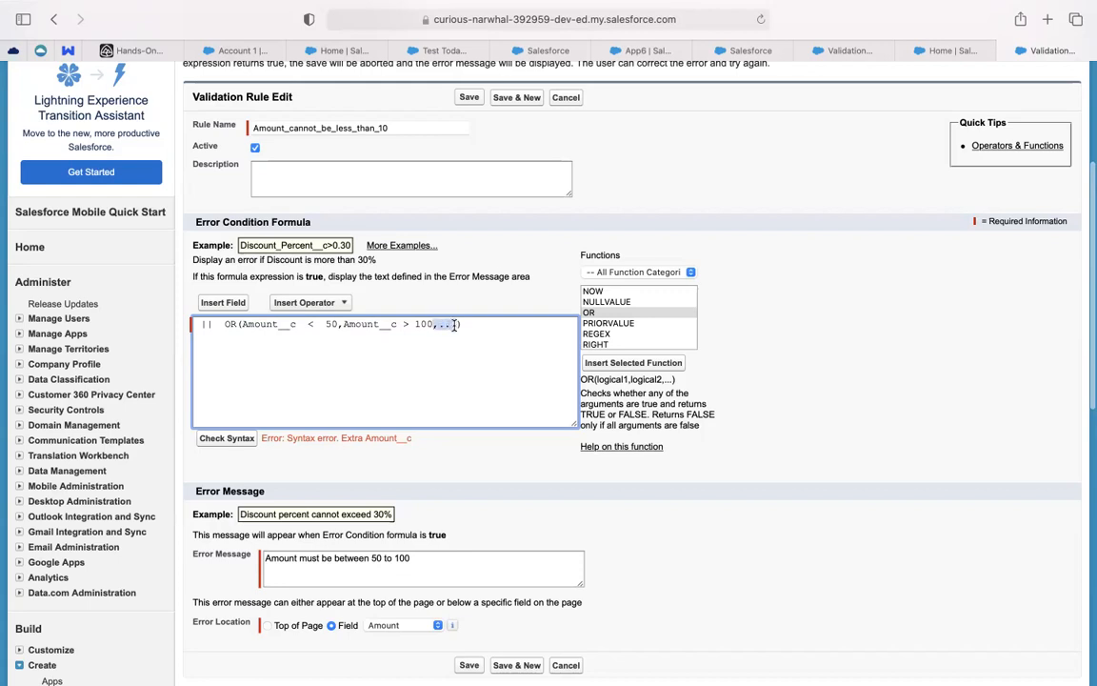
{"action": "key", "text": "BackSpace"}
{"action": "left_click_drag", "start_coordinate": [225, 324], "coordinate": [113, 318]}
{"action": "key", "text": "BackSpace"}
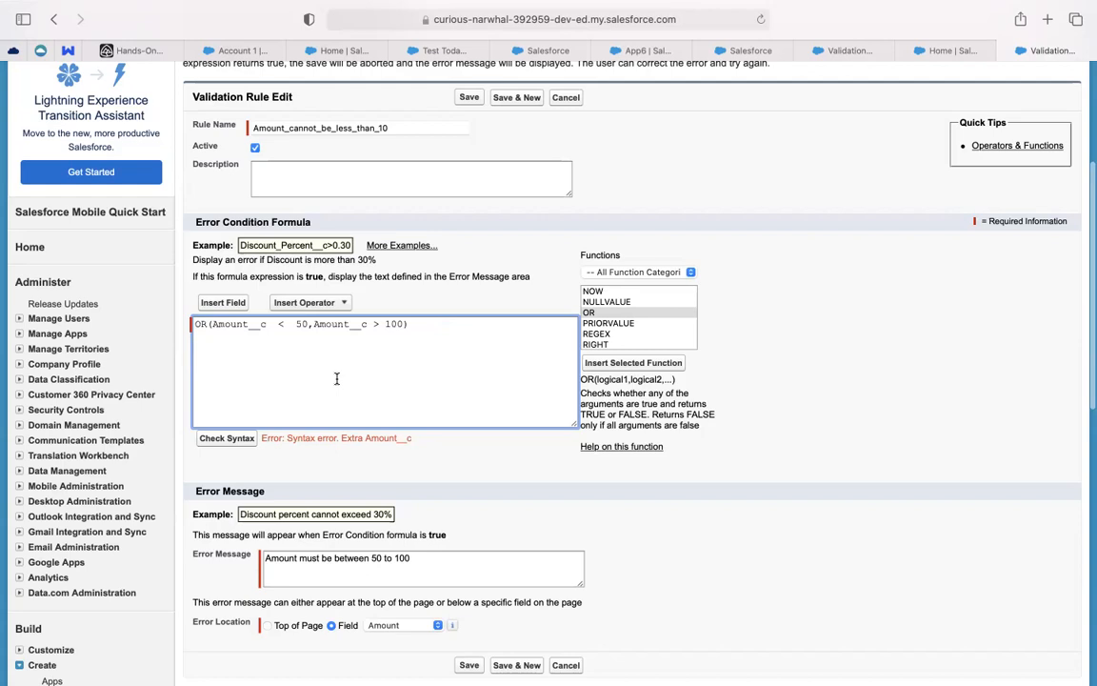
Break the OR formula across lines, with each condition and the closing parenthesis on its own line
{"action": "left_click", "coordinate": [312, 324]}
{"action": "key", "text": "Return"}
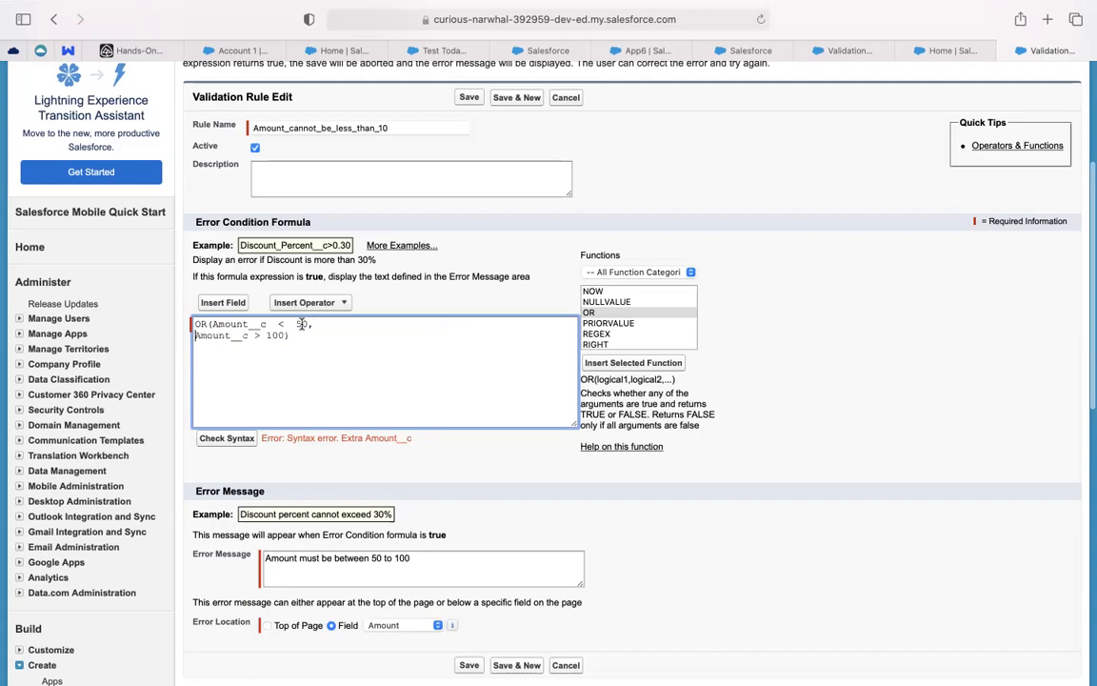
{"action": "left_click", "coordinate": [211, 324]}
{"action": "key", "text": "Return"}
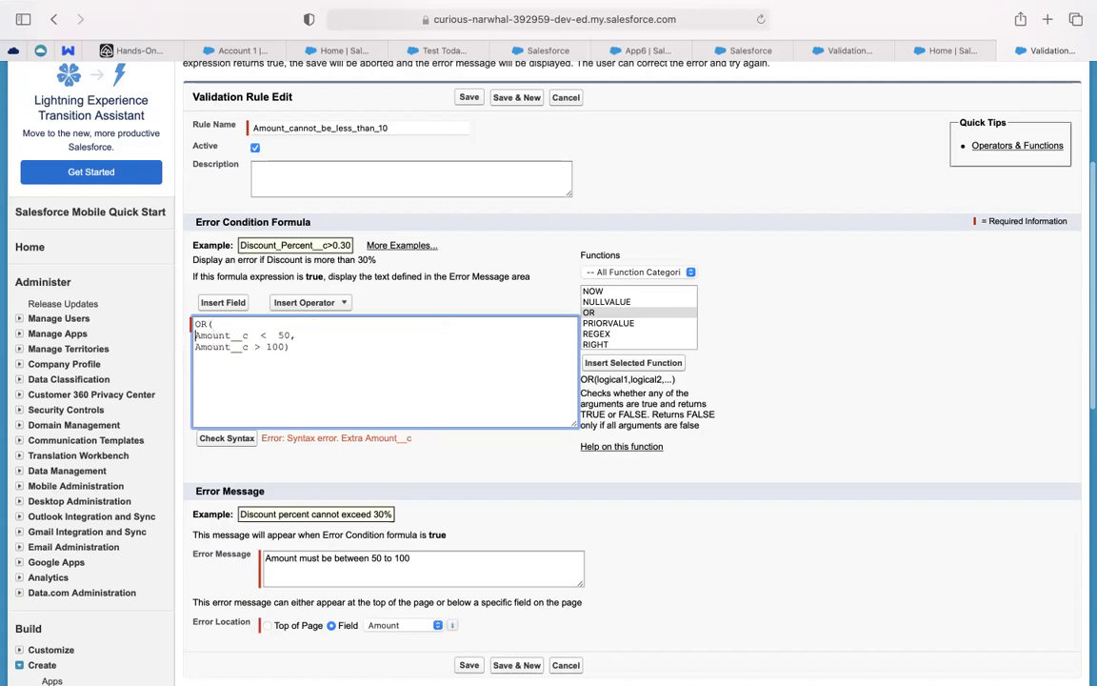
{"action": "left_click", "coordinate": [285, 347]}
{"action": "key", "text": "Return"}
Review the available operators and the finished OR formula, and save the validation rule
{"action": "left_click", "coordinate": [305, 302]}
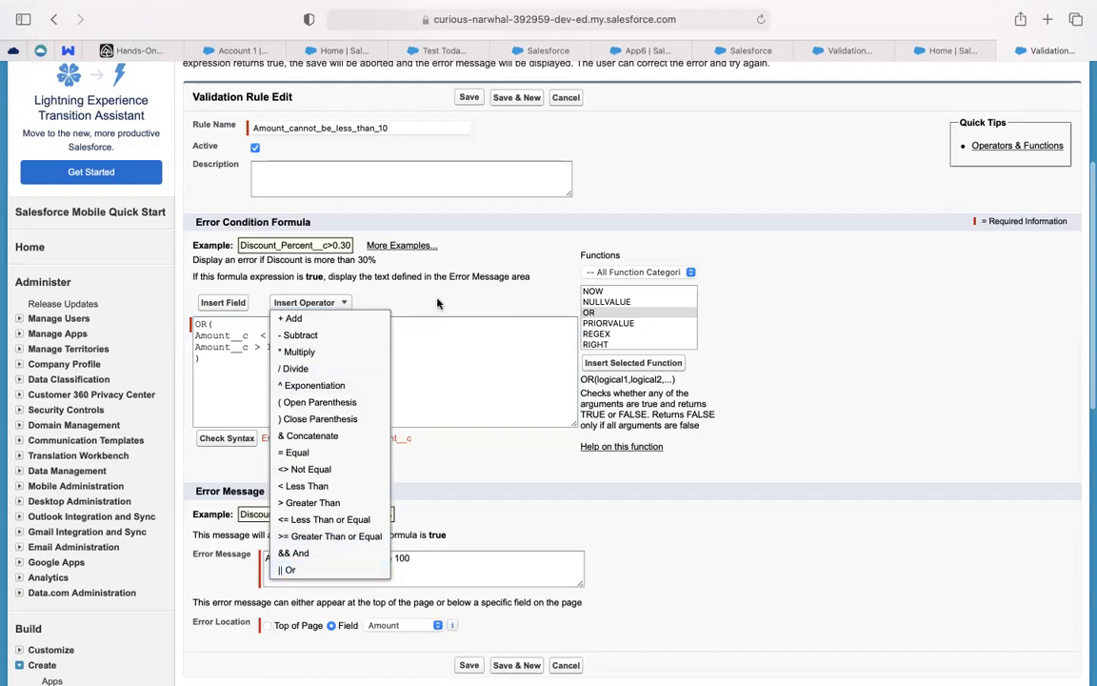
{"action": "left_click", "coordinate": [412, 337]}
{"action": "left_click", "coordinate": [398, 376]}
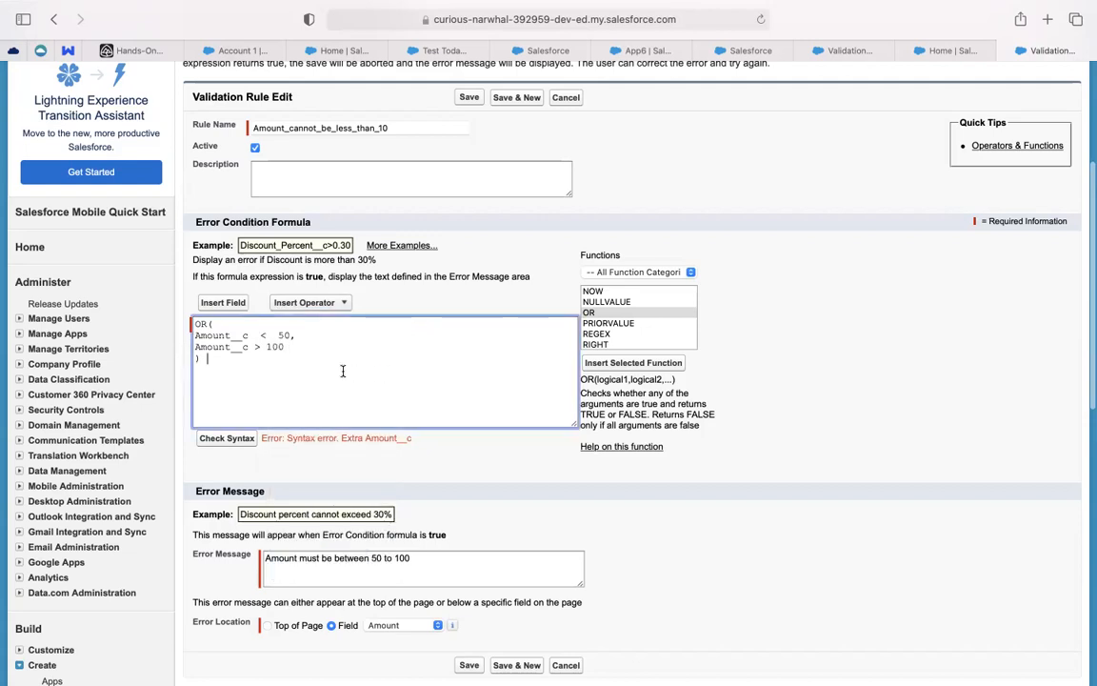
{"action": "left_click_drag", "start_coordinate": [197, 324], "coordinate": [210, 367]}
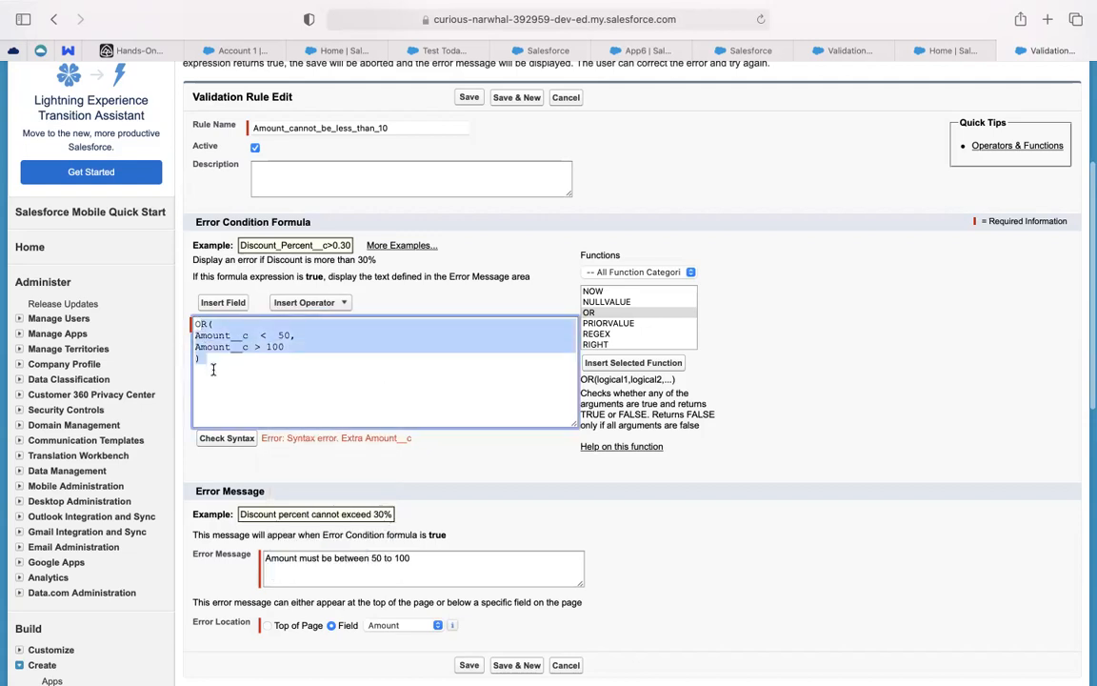
{"action": "left_click", "coordinate": [209, 370]}
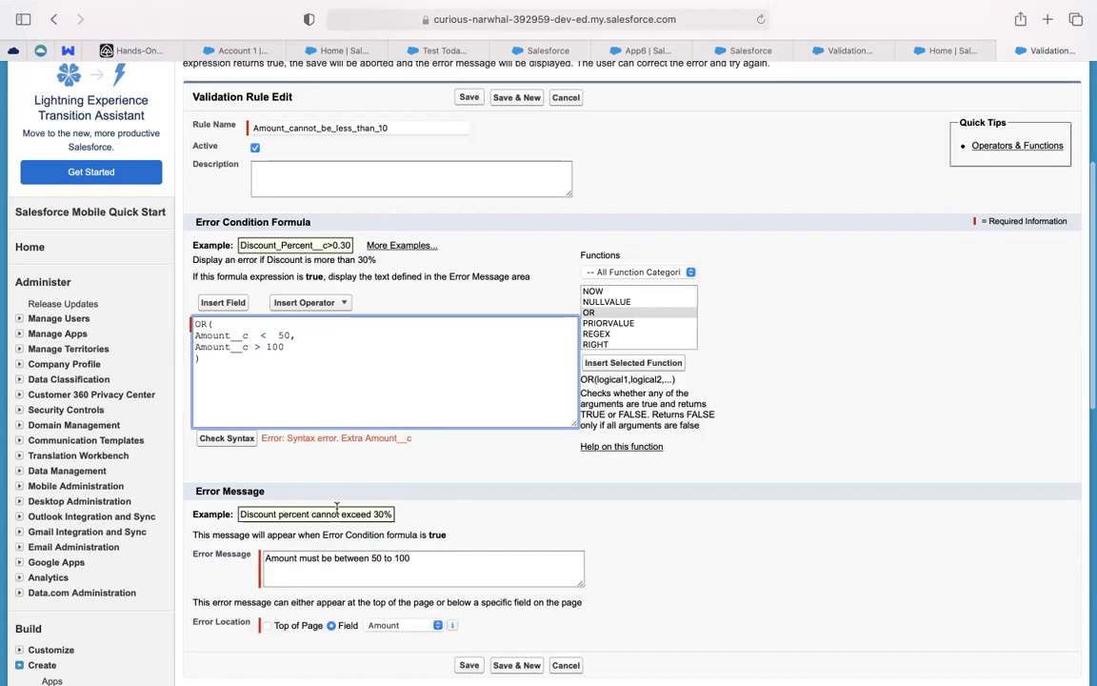
{"action": "left_click_drag", "start_coordinate": [196, 334], "coordinate": [299, 335]}
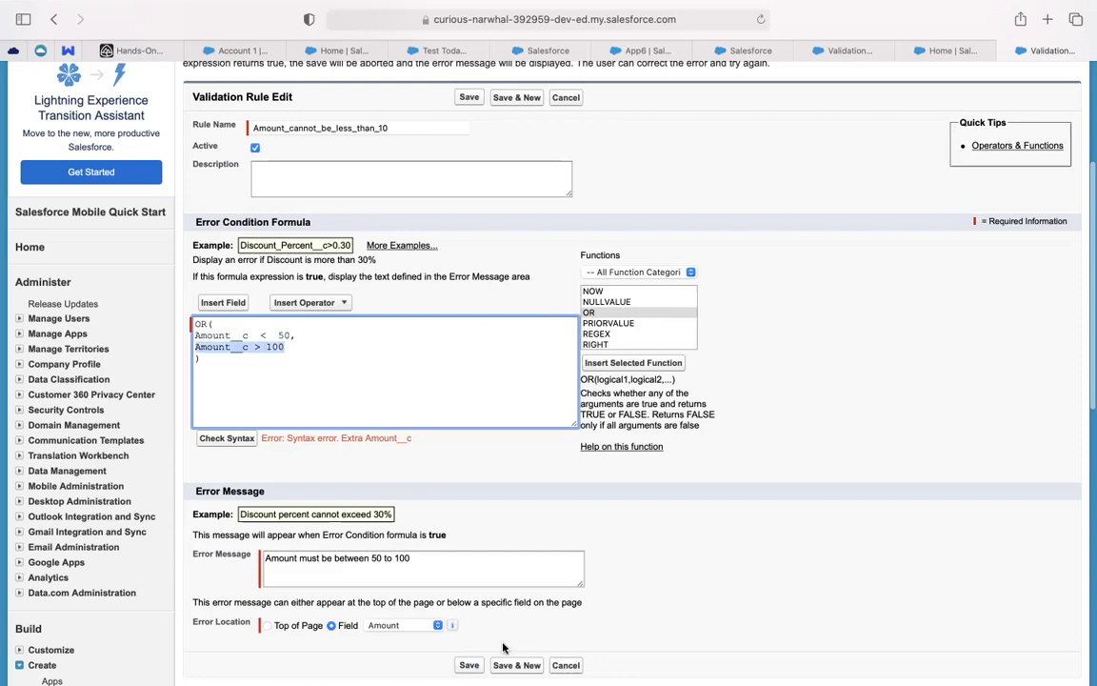
{"action": "left_click", "coordinate": [465, 664]}
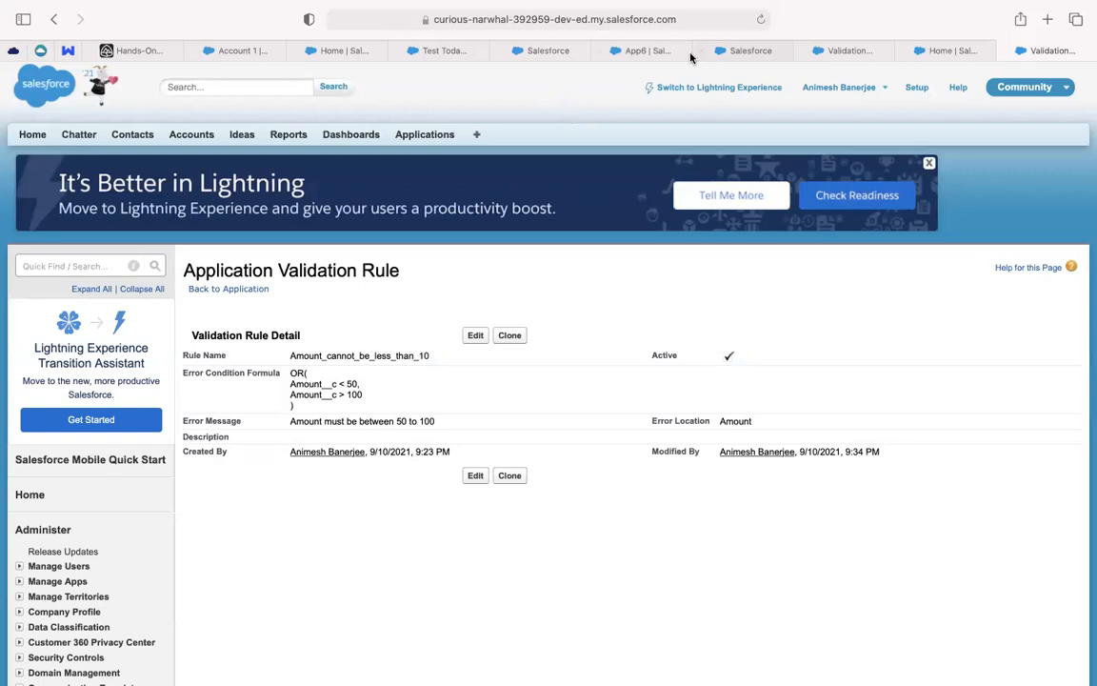
Open the App6 application record for editing, try to save it with its existing amount, and dismiss the error
{"action": "left_click", "coordinate": [655, 53]}
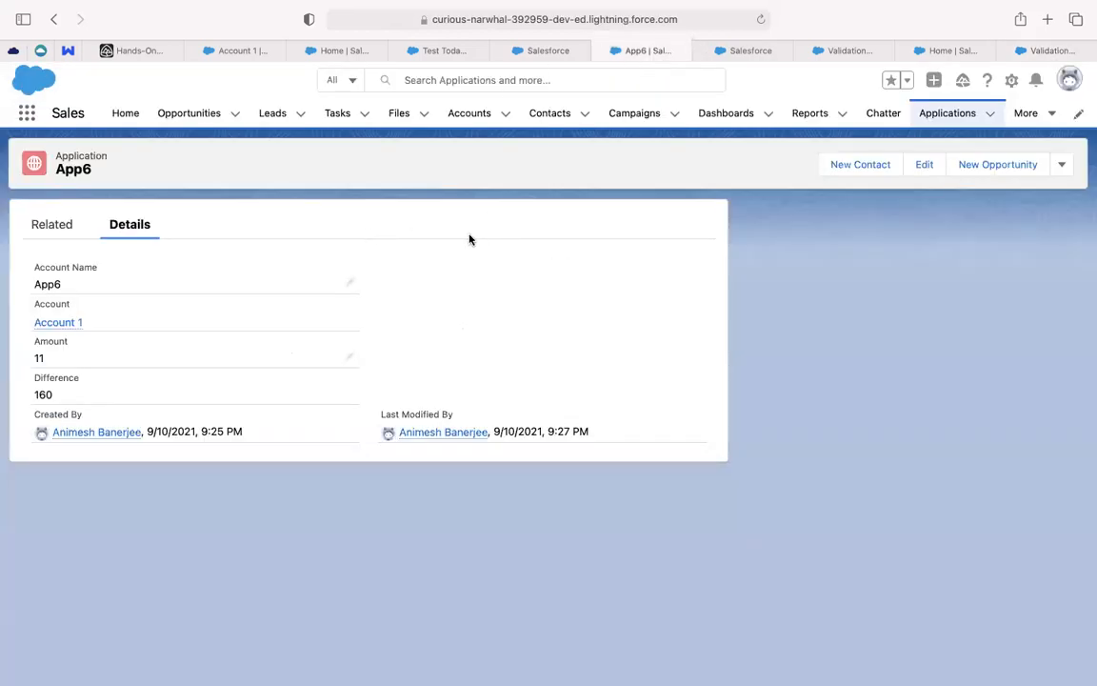
{"action": "left_click", "coordinate": [932, 165]}
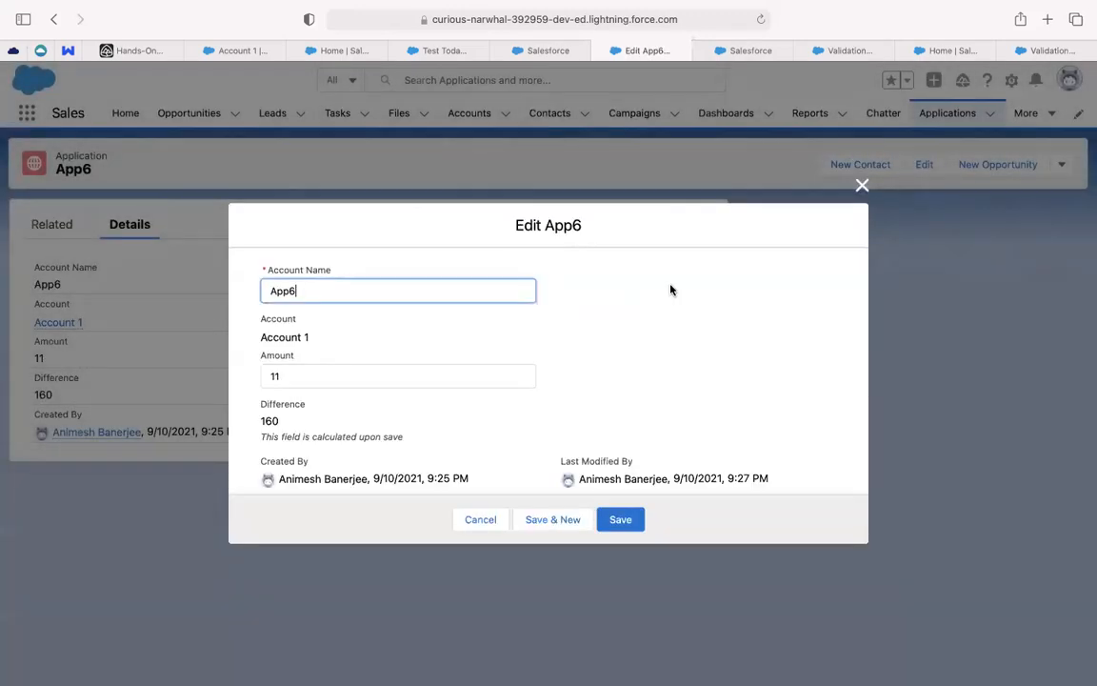
{"action": "left_click", "coordinate": [617, 521]}
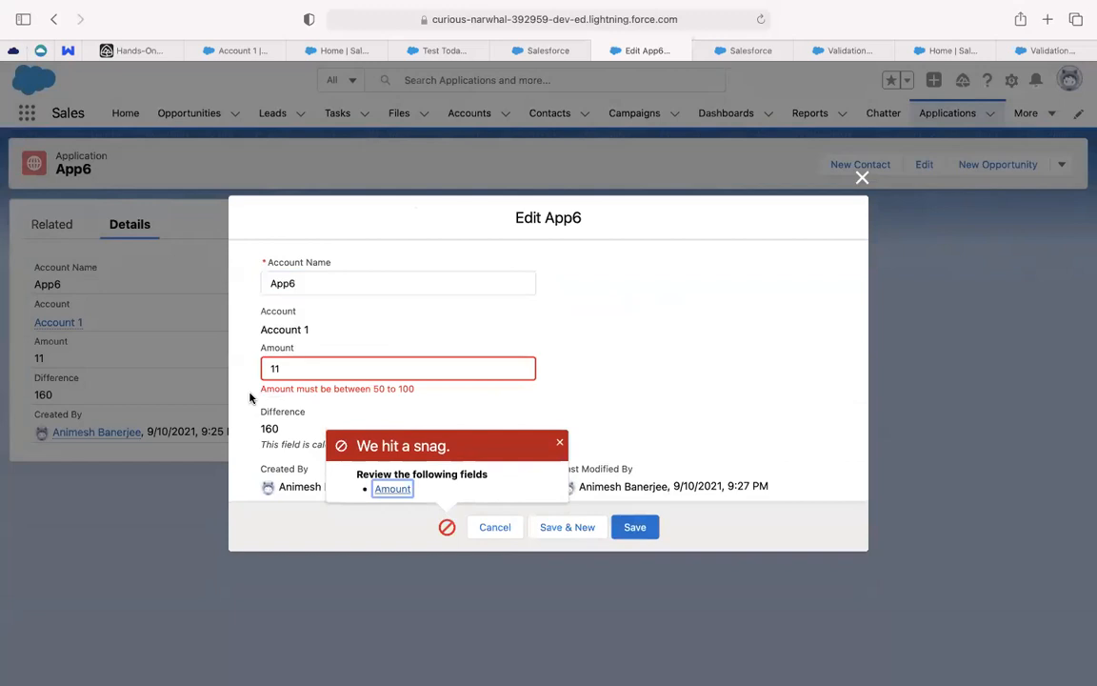
{"action": "left_click", "coordinate": [558, 444]}
Try to save App6 with the Amount set to 110, and dismiss the resulting error notice
{"action": "left_click", "coordinate": [348, 371]}
{"action": "type", "text": "0"}
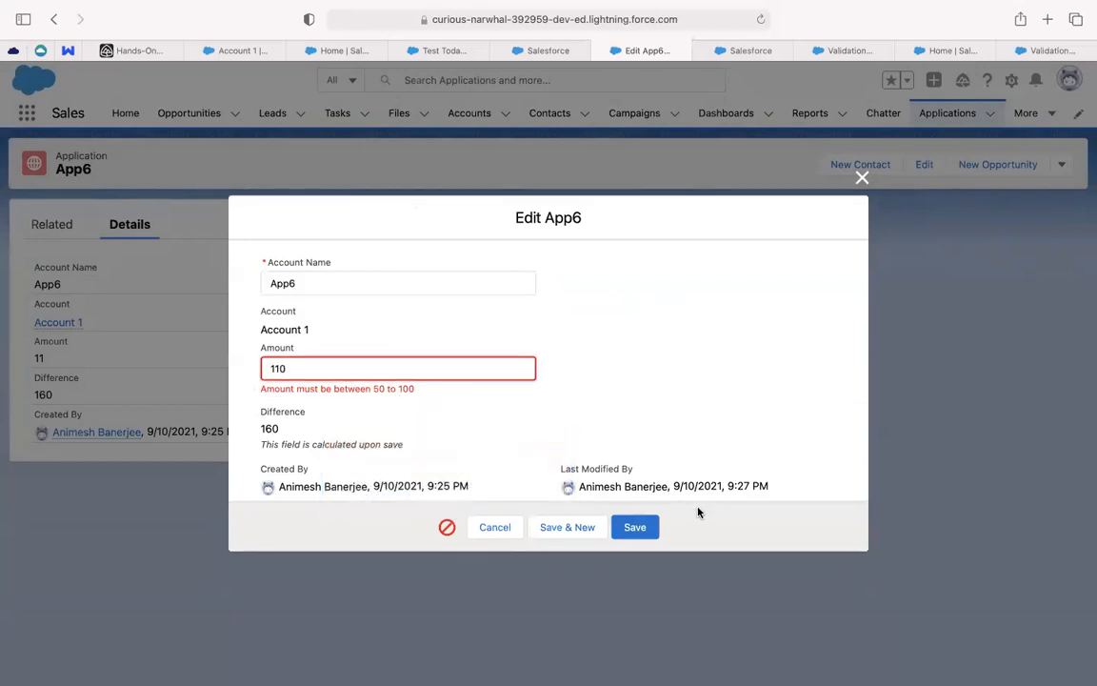
{"action": "left_click", "coordinate": [636, 527]}
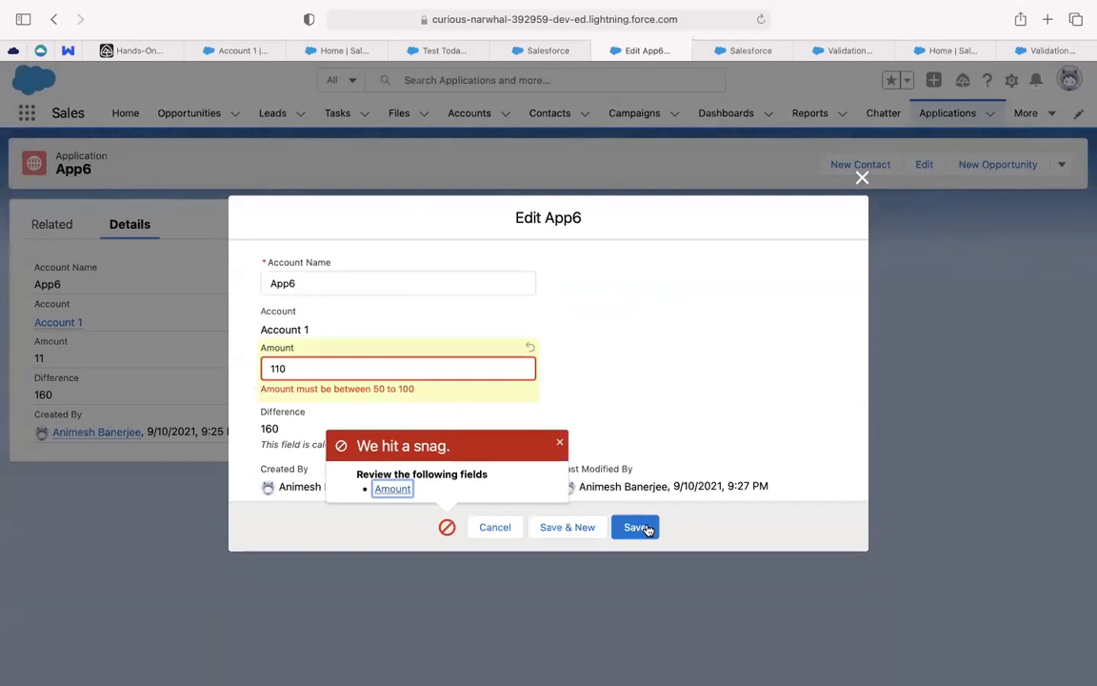
{"action": "left_click", "coordinate": [562, 448]}
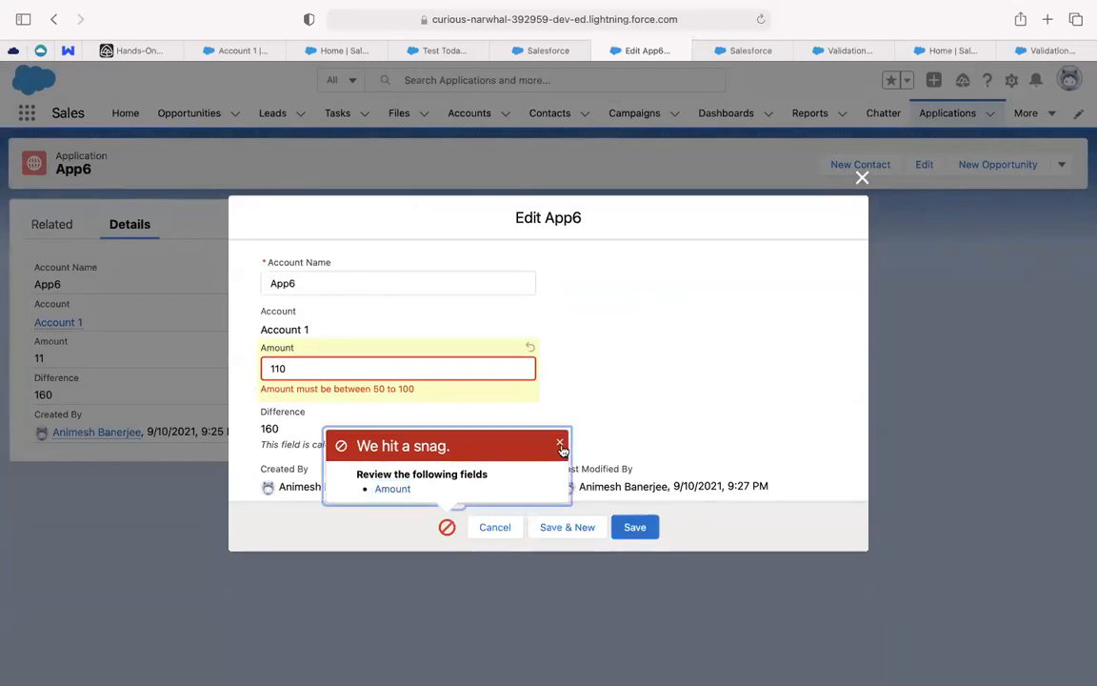
{"action": "left_click", "coordinate": [561, 449]}
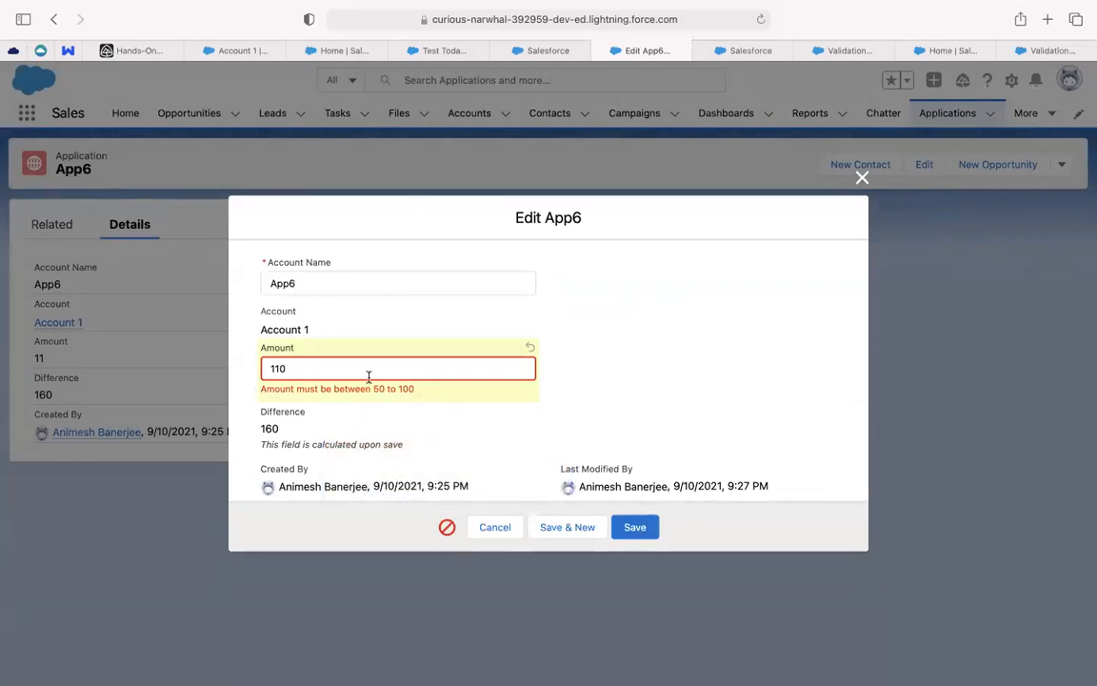
Set App6's Amount to 55 and save the record
{"action": "key", "text": "BackSpace"}
{"action": "key", "text": "BackSpace"}
{"action": "key", "text": "BackSpace"}
{"action": "type", "text": "55"}
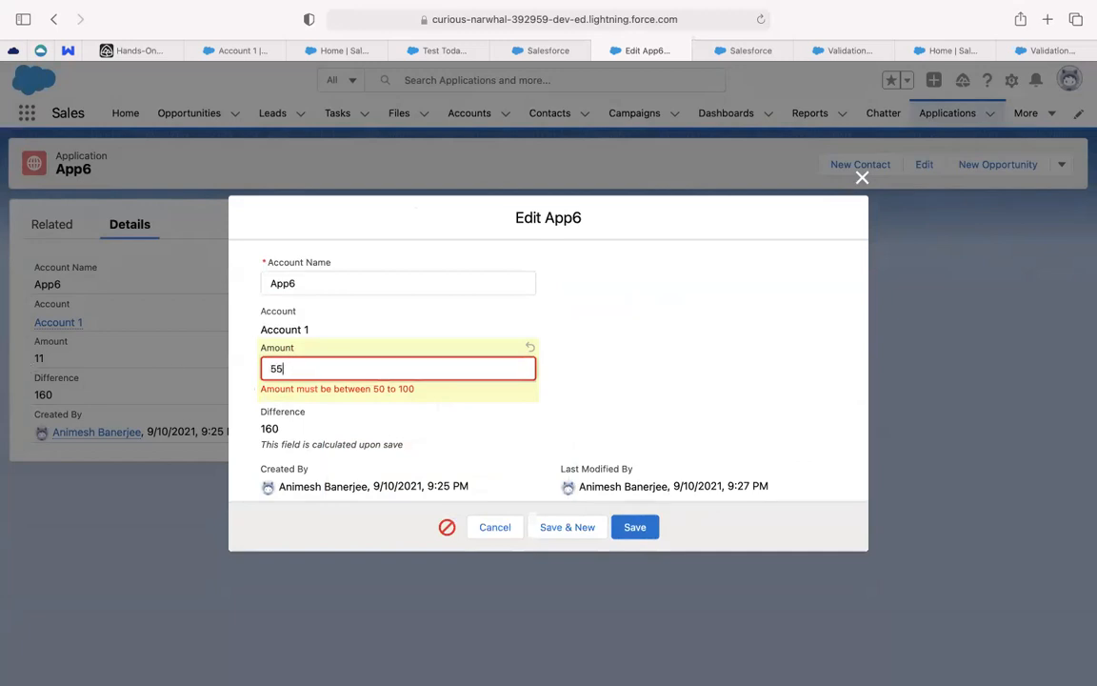
{"action": "left_click", "coordinate": [633, 529]}
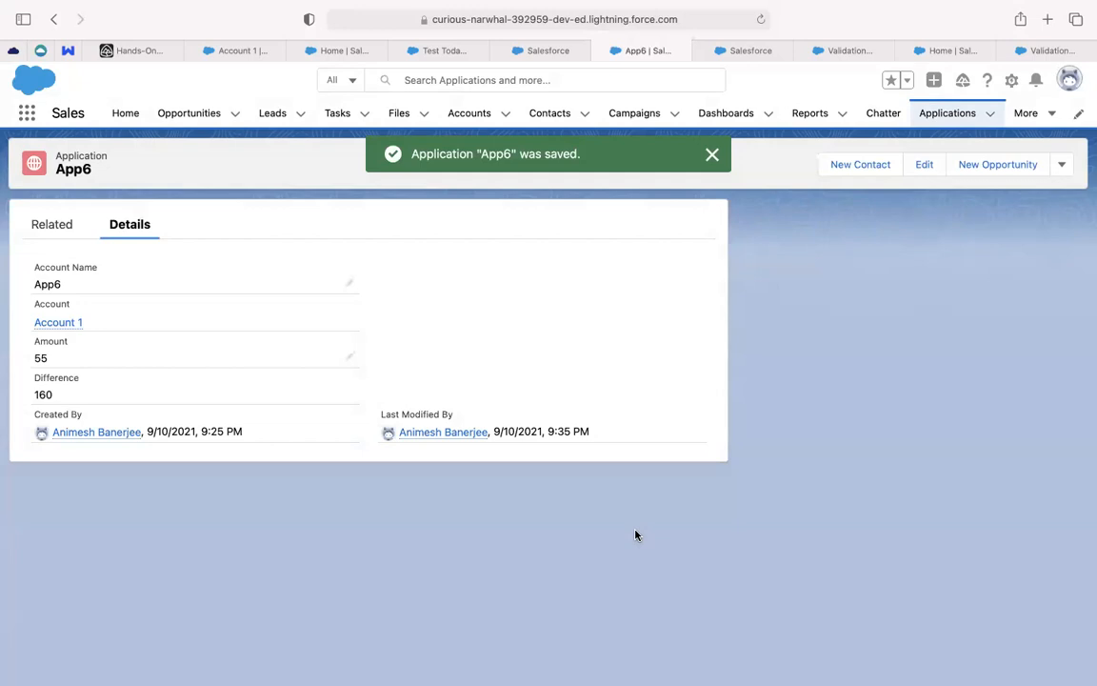
Open the Application validation rule for editing and change its conditions to Amount__c >= 50 and Amount__c <= 100
{"action": "left_click", "coordinate": [1015, 54]}
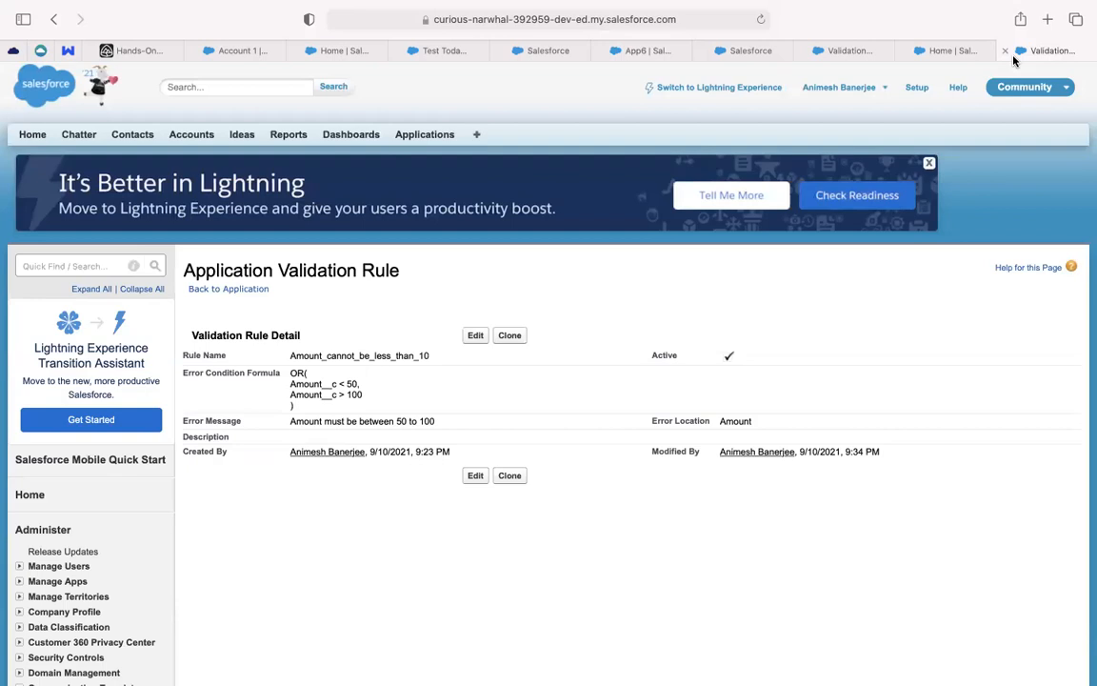
{"action": "left_click", "coordinate": [475, 335]}
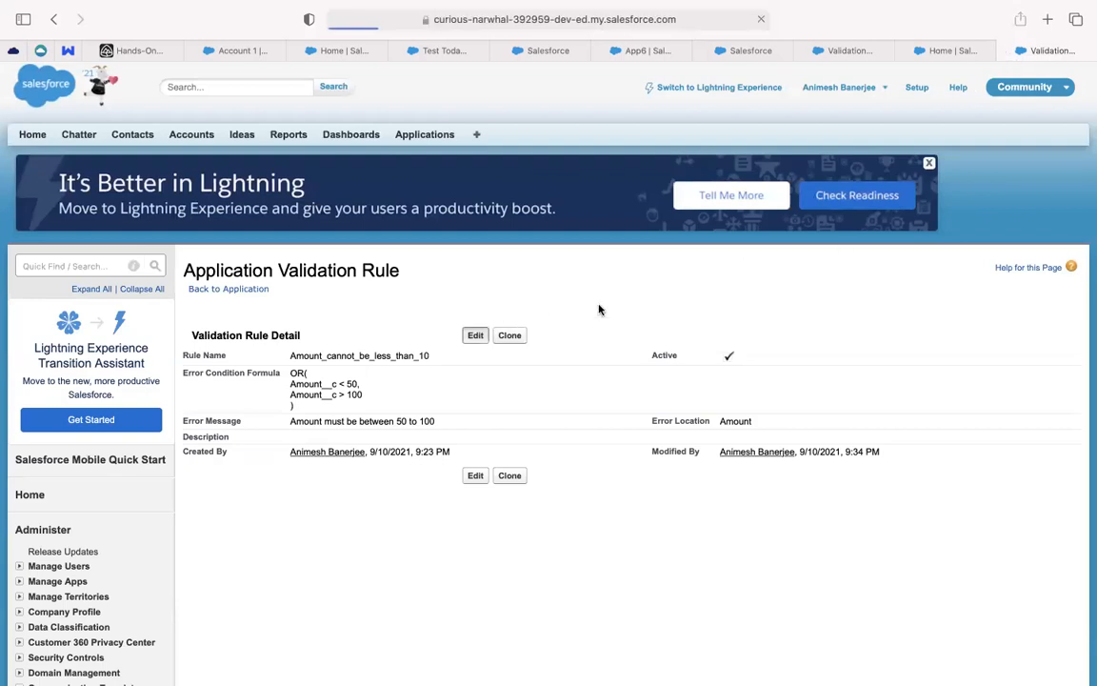
{"action": "scroll", "coordinate": [620, 458], "scroll_direction": "down", "scroll_amount": 5}
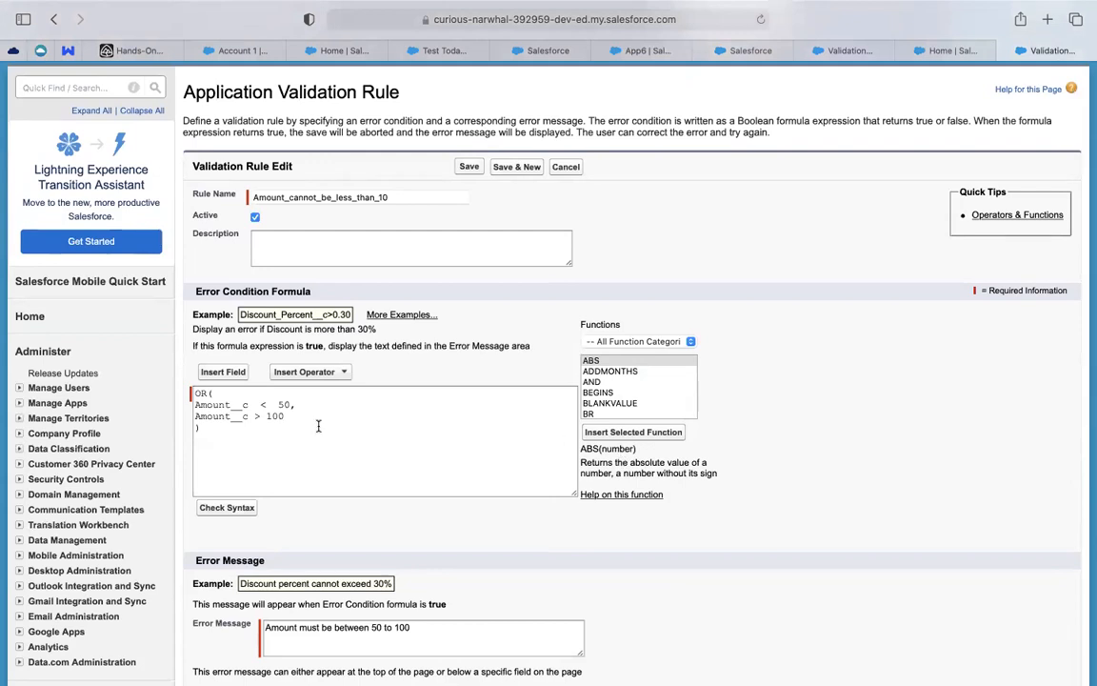
{"action": "left_click", "coordinate": [264, 404]}
{"action": "key", "text": "BackSpace"}
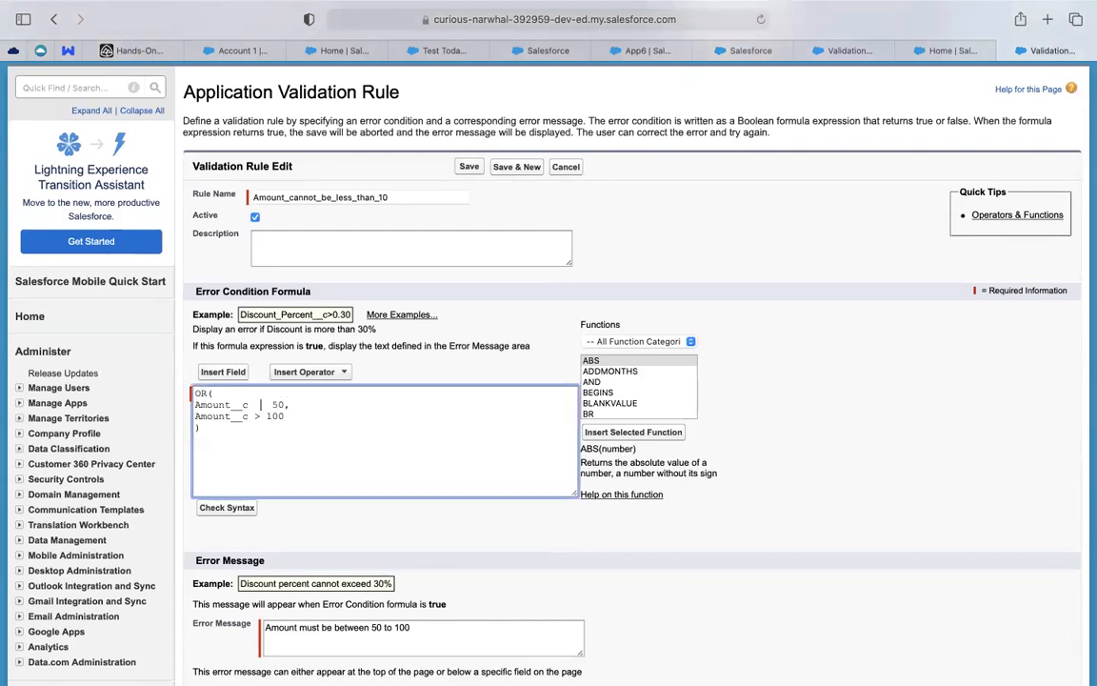
{"action": "type", "text": ">="}
{"action": "left_click", "coordinate": [259, 417]}
{"action": "key", "text": "BackSpace"}
{"action": "type", "text": "<="}
Remove the OR wrapper and the comma from the formula, leaving the two Amount__c conditions on separate lines
{"action": "double_click", "coordinate": [200, 393]}
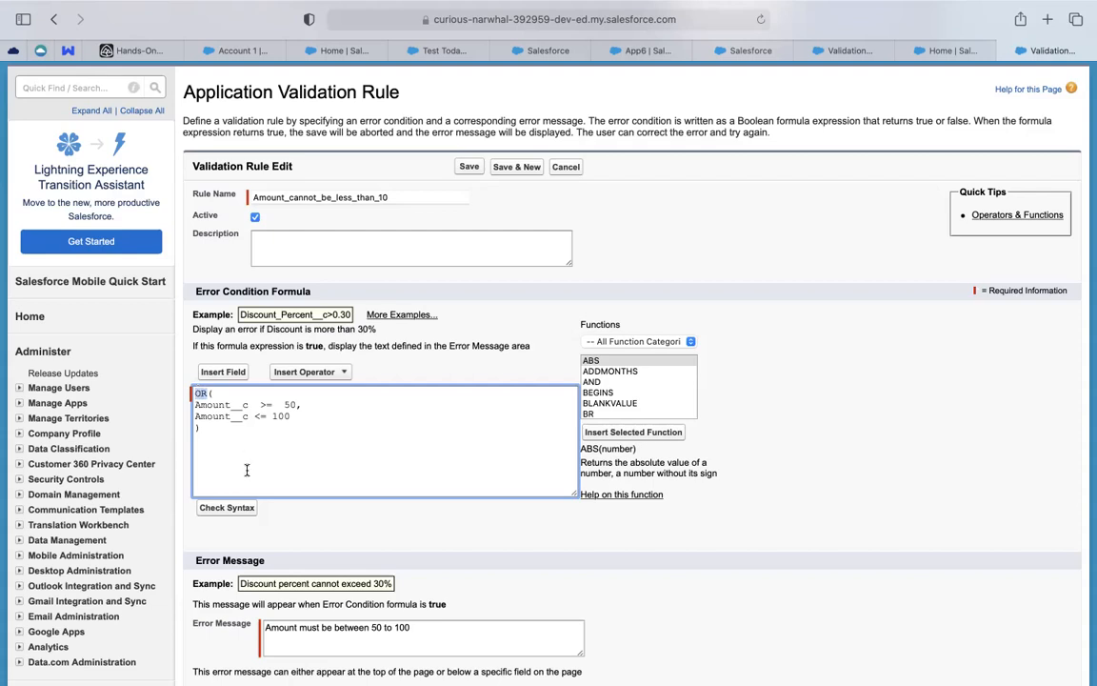
{"action": "left_click_drag", "start_coordinate": [228, 392], "coordinate": [134, 392]}
{"action": "key", "text": "BackSpace"}
{"action": "left_click_drag", "start_coordinate": [203, 430], "coordinate": [175, 430]}
{"action": "key", "text": "BackSpace"}
{"action": "left_click", "coordinate": [328, 405]}
{"action": "key", "text": "BackSpace"}
{"action": "key", "text": "Return"}
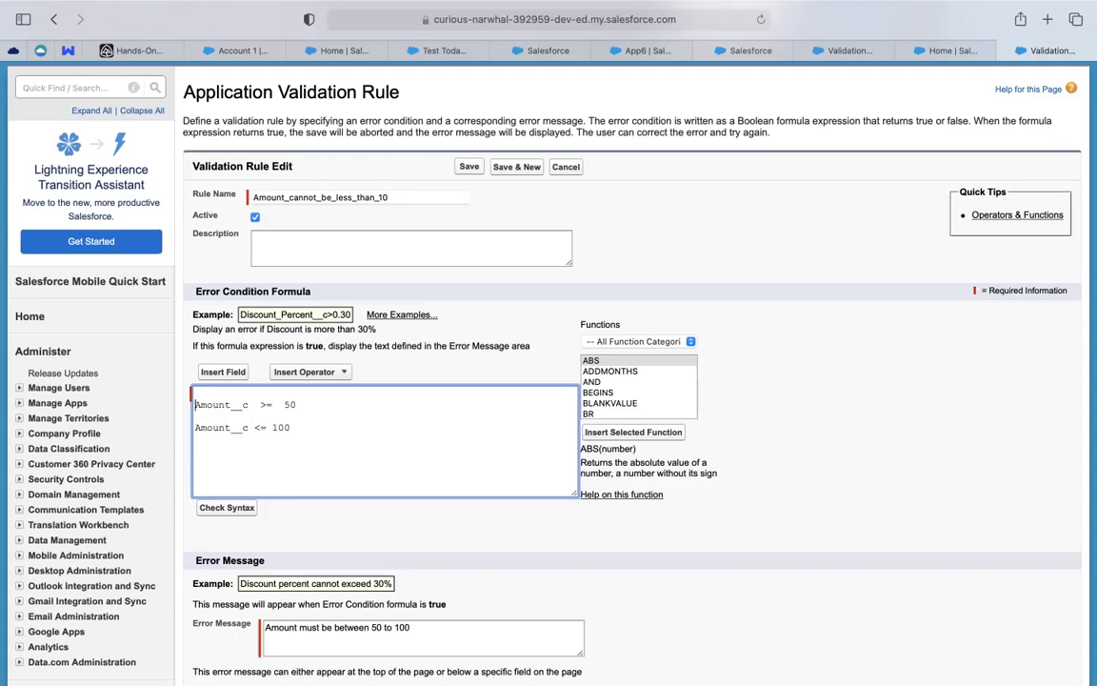
{"action": "key", "text": "Return"}
{"action": "key", "text": "BackSpace"}
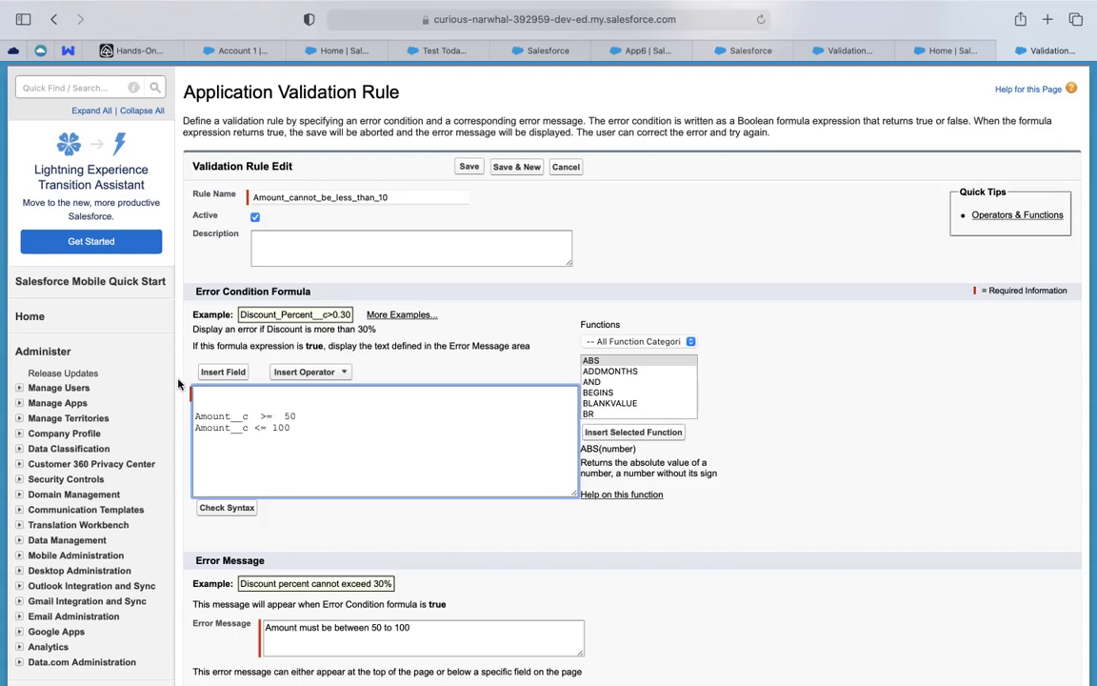
Examine the two Amount__c conditions and their 50 and 100 limits in the formula
{"action": "left_click_drag", "start_coordinate": [194, 416], "coordinate": [300, 417]}
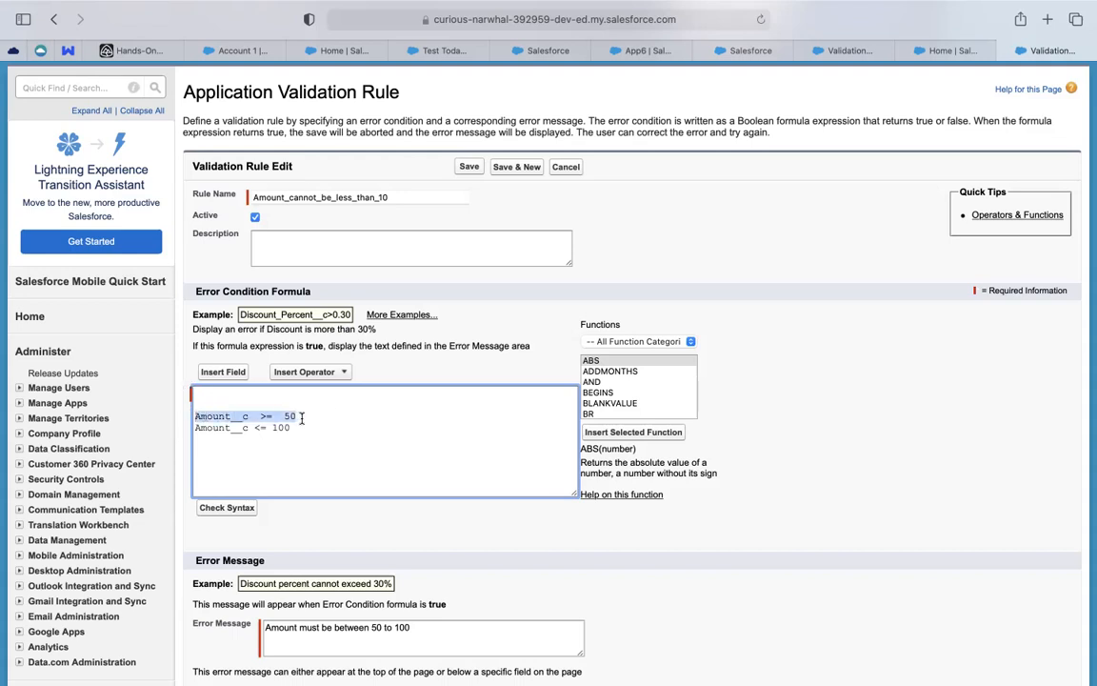
{"action": "left_click", "coordinate": [193, 427]}
{"action": "left_click_drag", "start_coordinate": [192, 428], "coordinate": [308, 427]}
{"action": "left_click", "coordinate": [309, 428]}
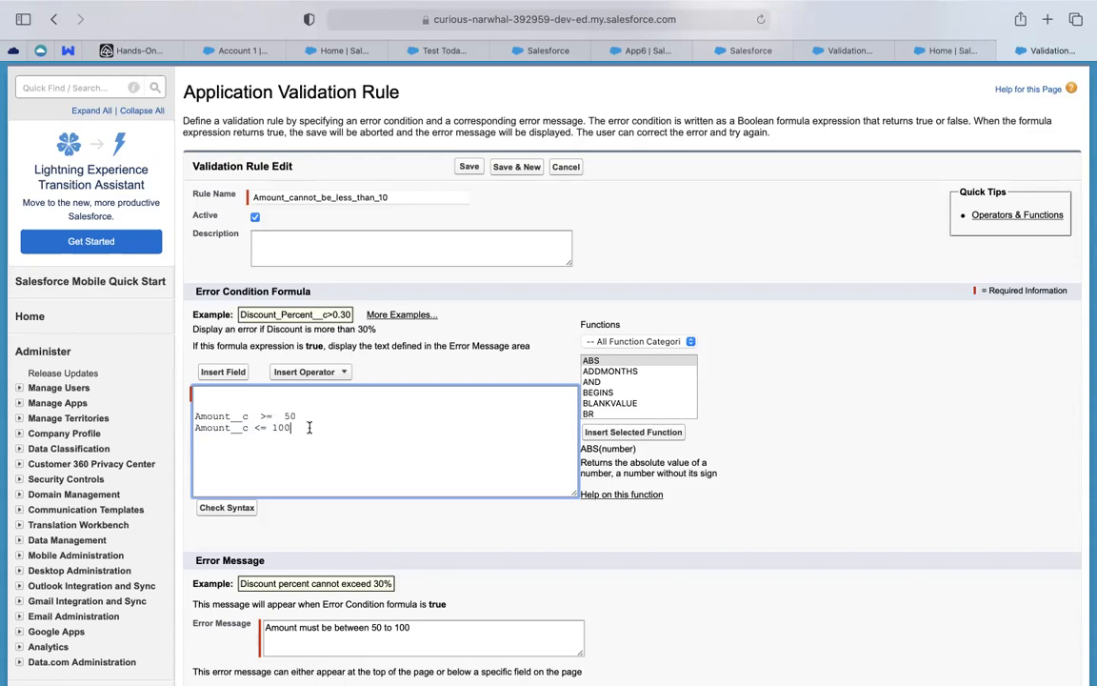
{"action": "double_click", "coordinate": [289, 416]}
{"action": "double_click", "coordinate": [277, 427]}
{"action": "left_click_drag", "start_coordinate": [292, 428], "coordinate": [186, 412]}
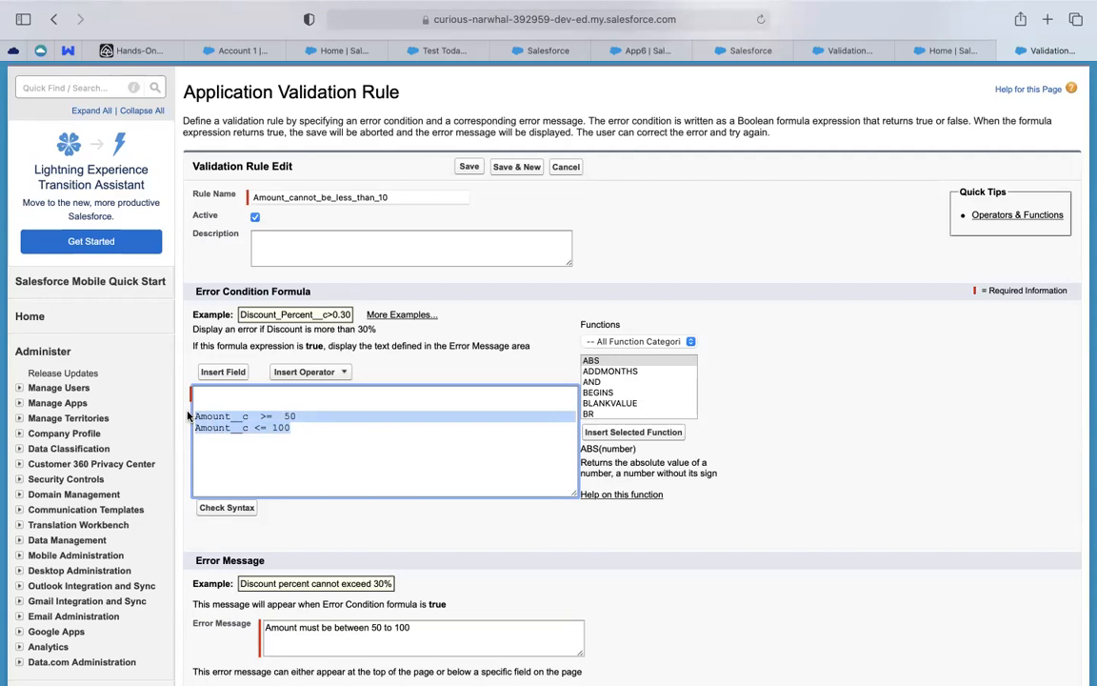
Insert the NOT function in the formula and make Amount__c >= 50 its argument
{"action": "left_click", "coordinate": [195, 417]}
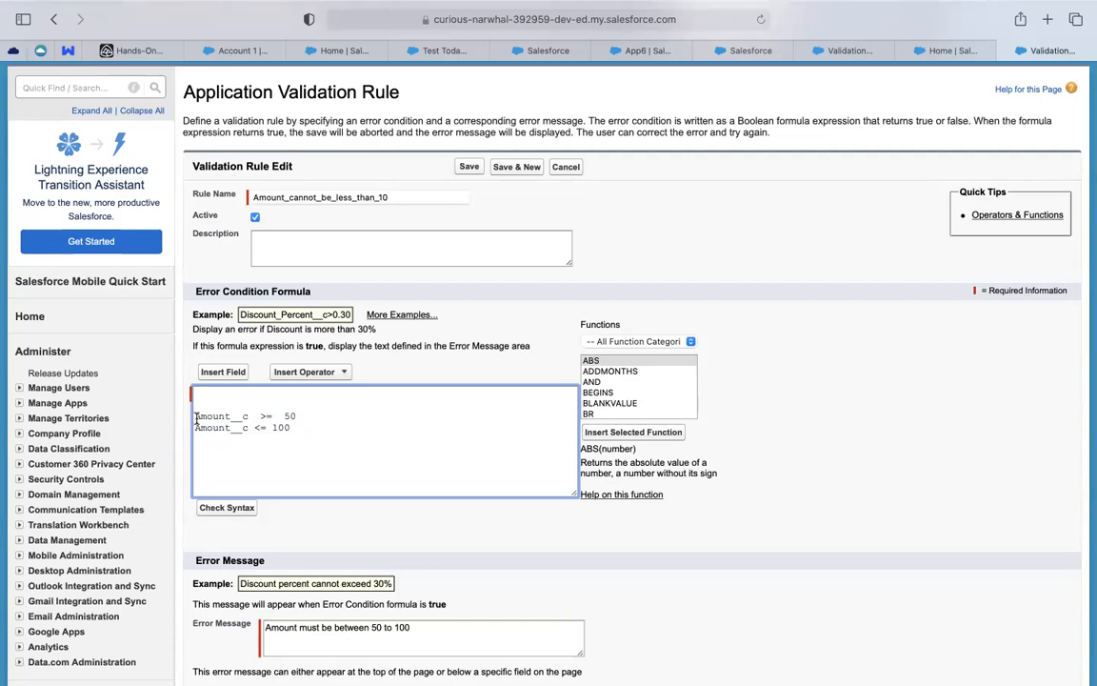
{"action": "scroll", "coordinate": [589, 403], "scroll_direction": "down", "scroll_amount": 5}
{"action": "scroll", "coordinate": [590, 403], "scroll_direction": "down", "scroll_amount": 5}
{"action": "scroll", "coordinate": [590, 402], "scroll_direction": "down", "scroll_amount": 5}
{"action": "scroll", "coordinate": [590, 403], "scroll_direction": "down", "scroll_amount": 1}
{"action": "double_click", "coordinate": [585, 361]}
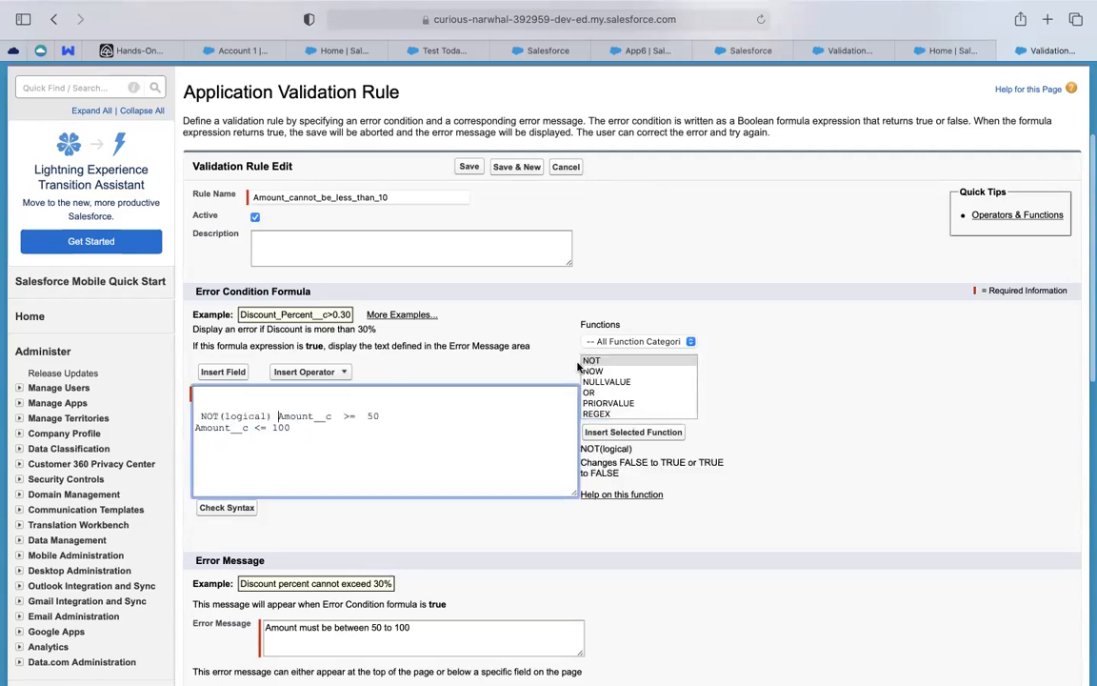
{"action": "left_click_drag", "start_coordinate": [278, 416], "coordinate": [379, 411]}
{"action": "key", "text": "ctrl+x"}
{"action": "double_click", "coordinate": [249, 416]}
{"action": "key", "text": "ctrl+v"}
Wrap the Amount__c <= 100 condition in NOT( ) on the line below the first one
{"action": "left_click", "coordinate": [194, 427]}
{"action": "key", "text": "Return"}
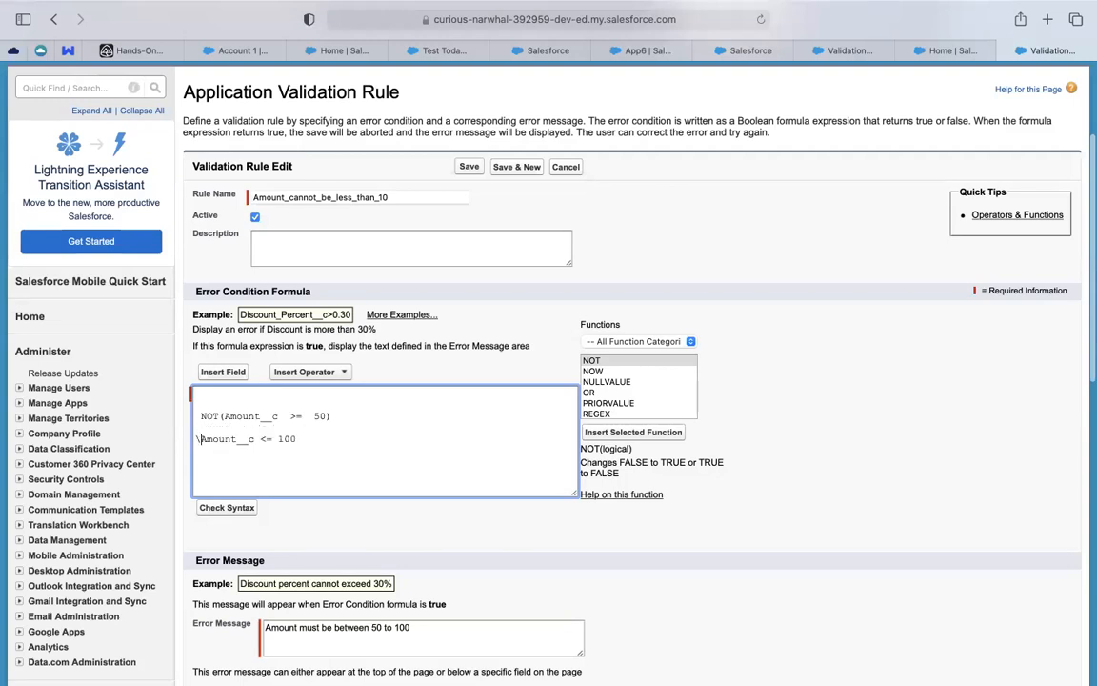
{"action": "key", "text": "BackSpace"}
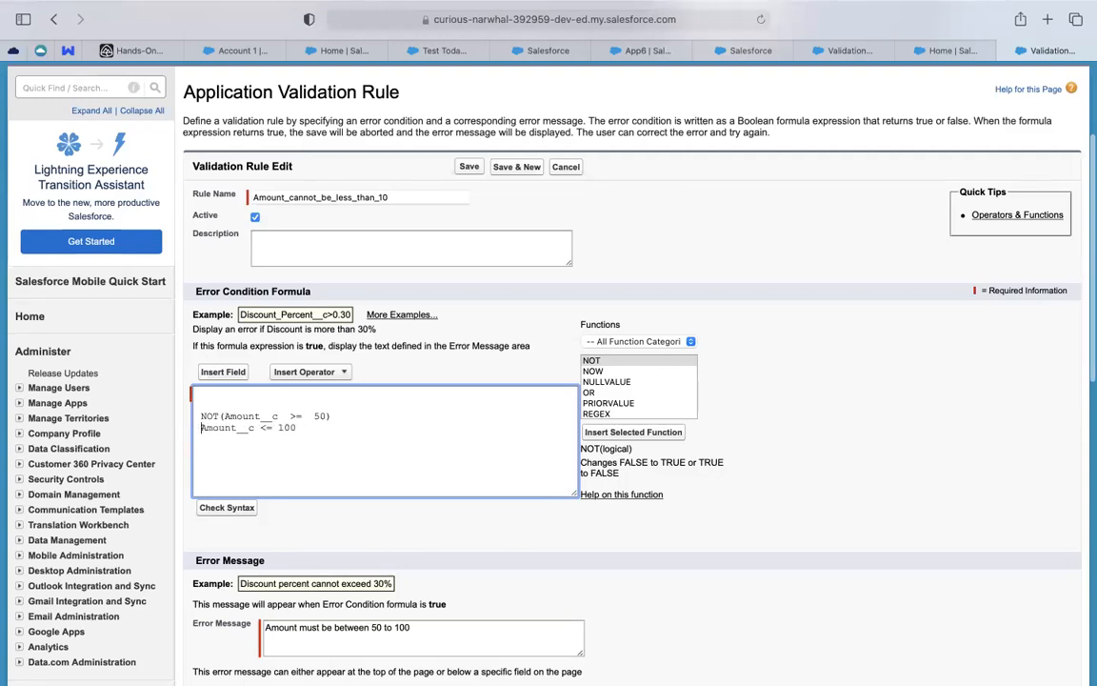
{"action": "type", "text": "NOT"}
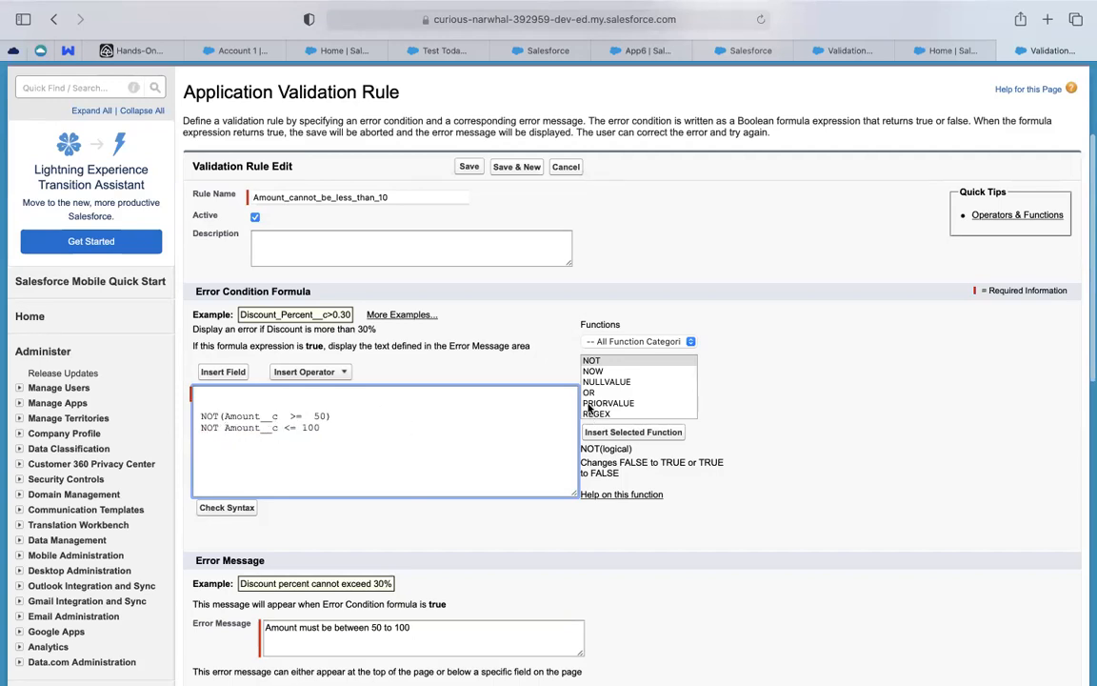
{"action": "key", "text": "BackSpace"}
{"action": "type", "text": "("}
{"action": "left_click", "coordinate": [325, 428]}
{"action": "type", "text": ")"}
Combine the two NOT conditions inside OR( ), separated by a comma, and save the validation rule
{"action": "key", "text": "Return"}
{"action": "type", "text": "OR("}
{"action": "left_click", "coordinate": [337, 419]}
{"action": "type", "text": ","}
{"action": "key", "text": "Return"}
{"action": "key", "text": "BackSpace"}
{"action": "left_click", "coordinate": [333, 432]}
{"action": "key", "text": "Return"}
{"action": "type", "text": ")"}
{"action": "scroll", "coordinate": [419, 548], "scroll_direction": "down", "scroll_amount": 4}
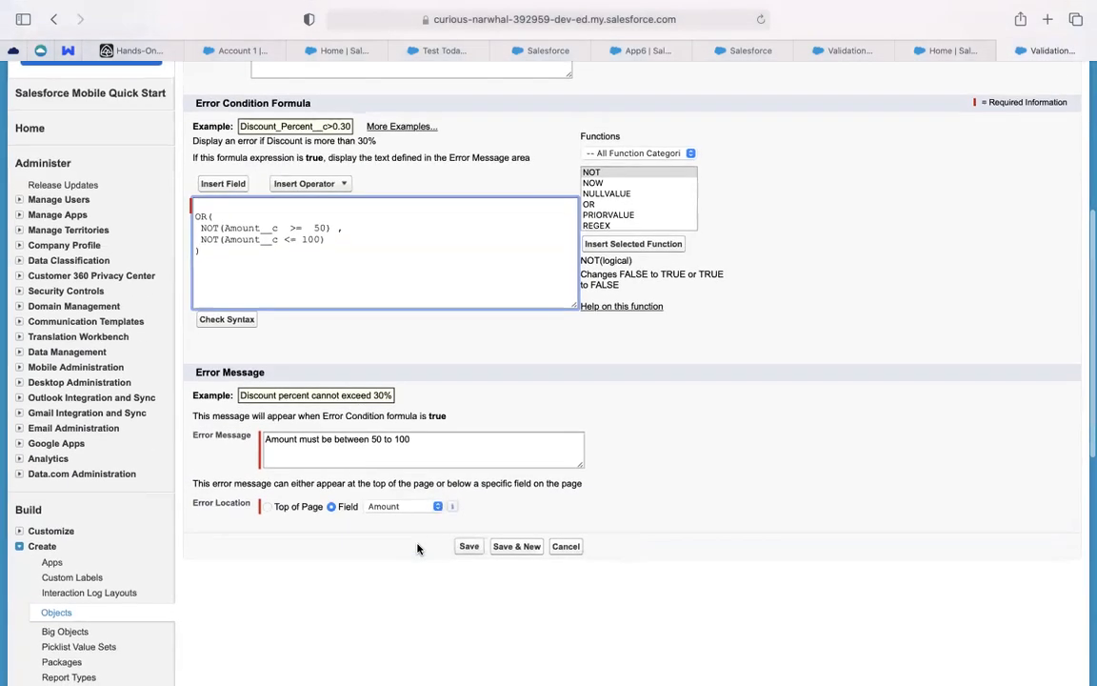
{"action": "left_click", "coordinate": [467, 546]}
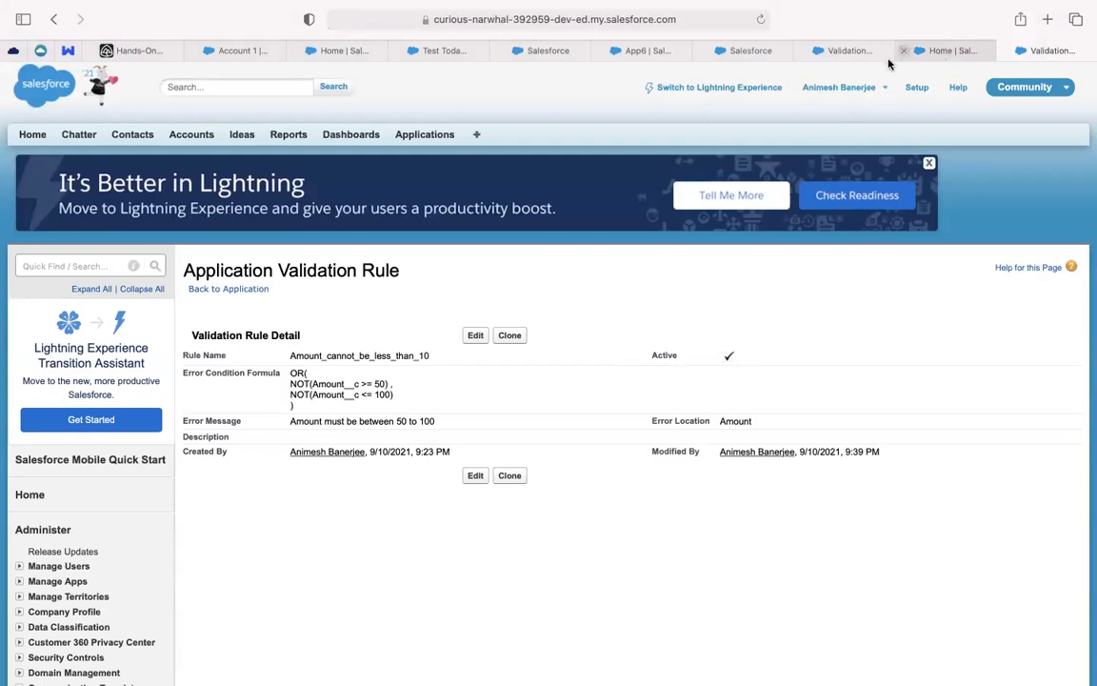
Open the App6 application record for editing and save it with its existing amount
{"action": "left_click", "coordinate": [640, 55]}
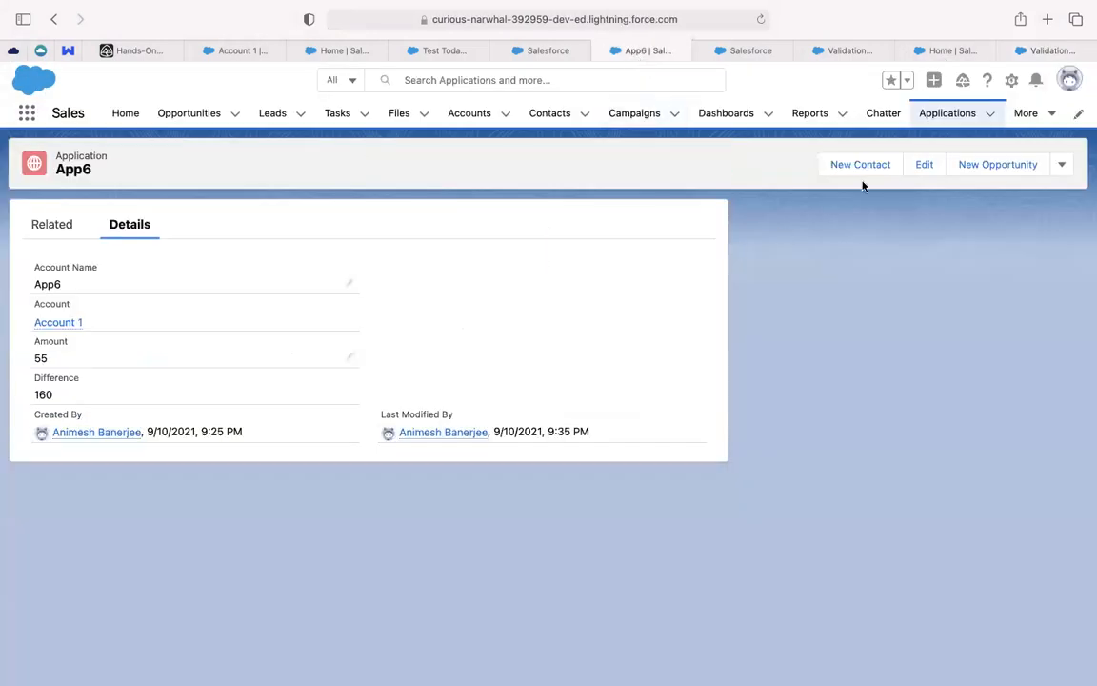
{"action": "left_click", "coordinate": [920, 168]}
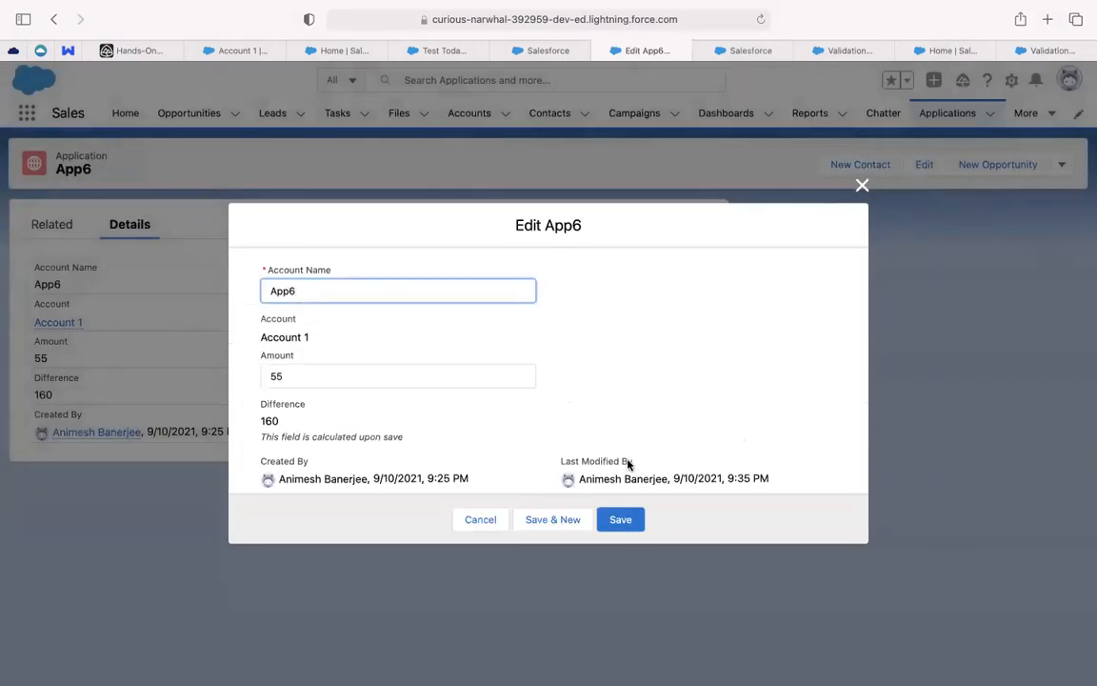
{"action": "left_click", "coordinate": [624, 521]}
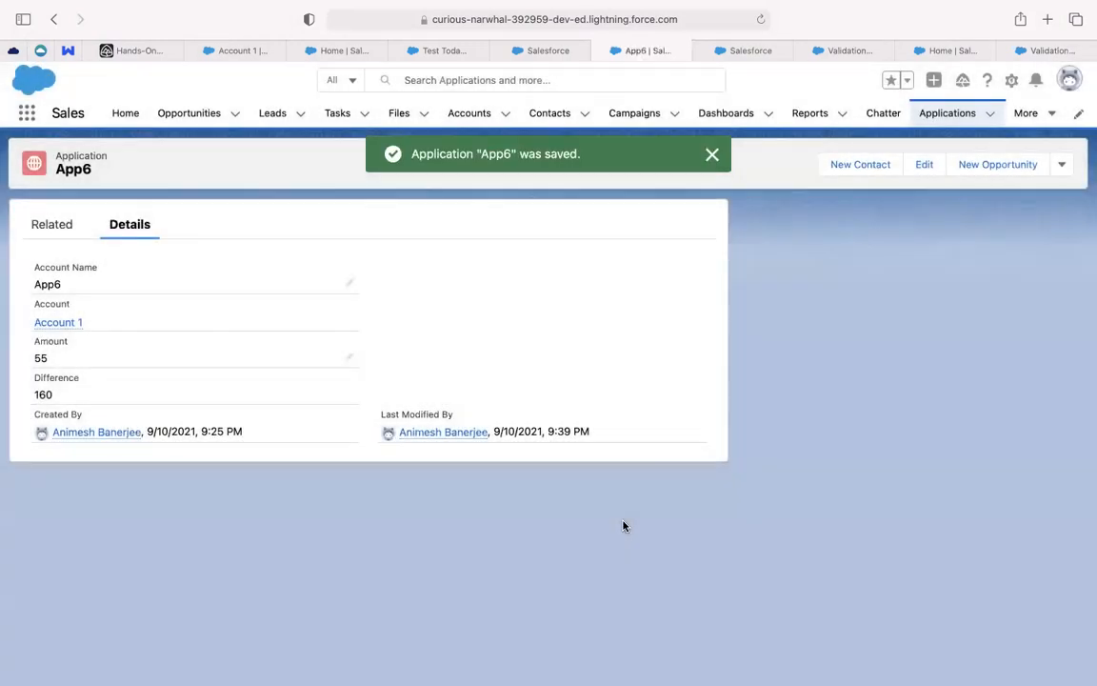
Try to save App6 with the Amount set to 45, and dismiss the error notice
{"action": "left_click", "coordinate": [924, 168]}
{"action": "left_click", "coordinate": [293, 376]}
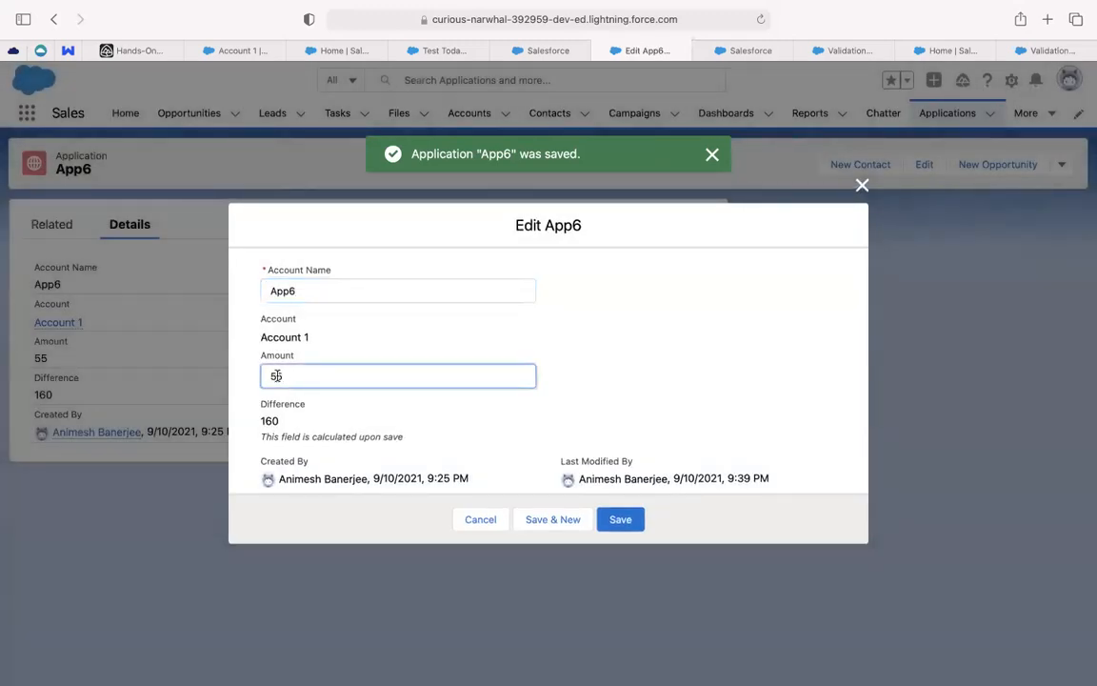
{"action": "key", "text": "BackSpace"}
{"action": "type", "text": "4"}
{"action": "left_click", "coordinate": [633, 526]}
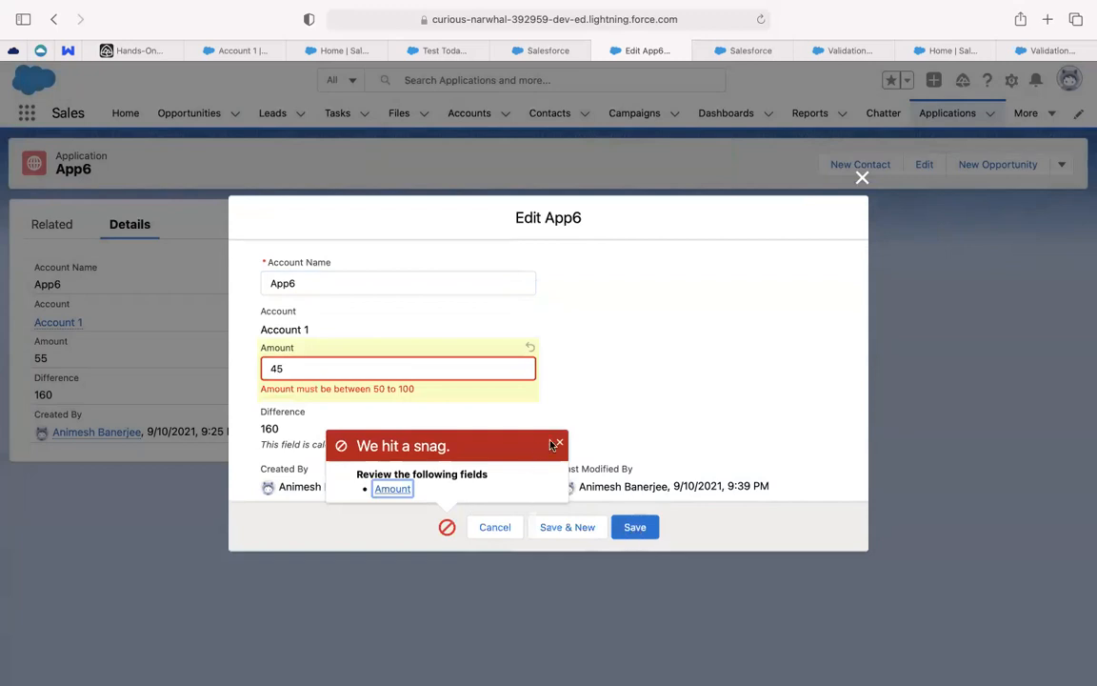
{"action": "left_click", "coordinate": [550, 445]}
Try to save App6 with the Amount set to 110
{"action": "left_click", "coordinate": [325, 380]}
{"action": "key", "text": "BackSpace"}
{"action": "key", "text": "BackSpace"}
{"action": "type", "text": "110"}
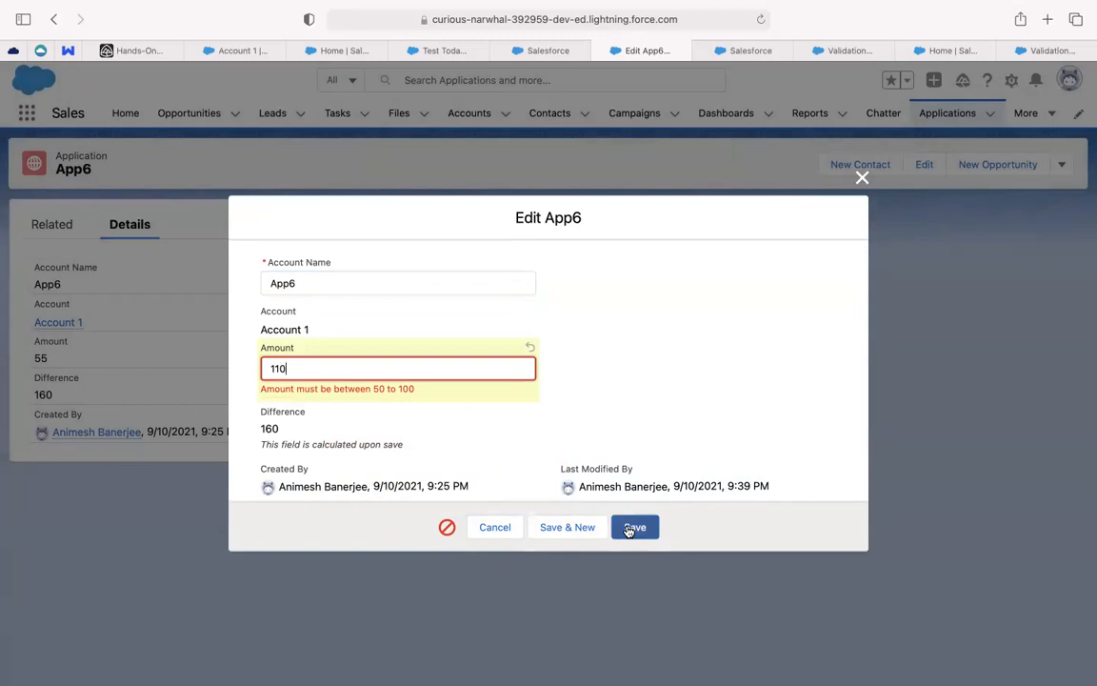
{"action": "left_click", "coordinate": [628, 530]}
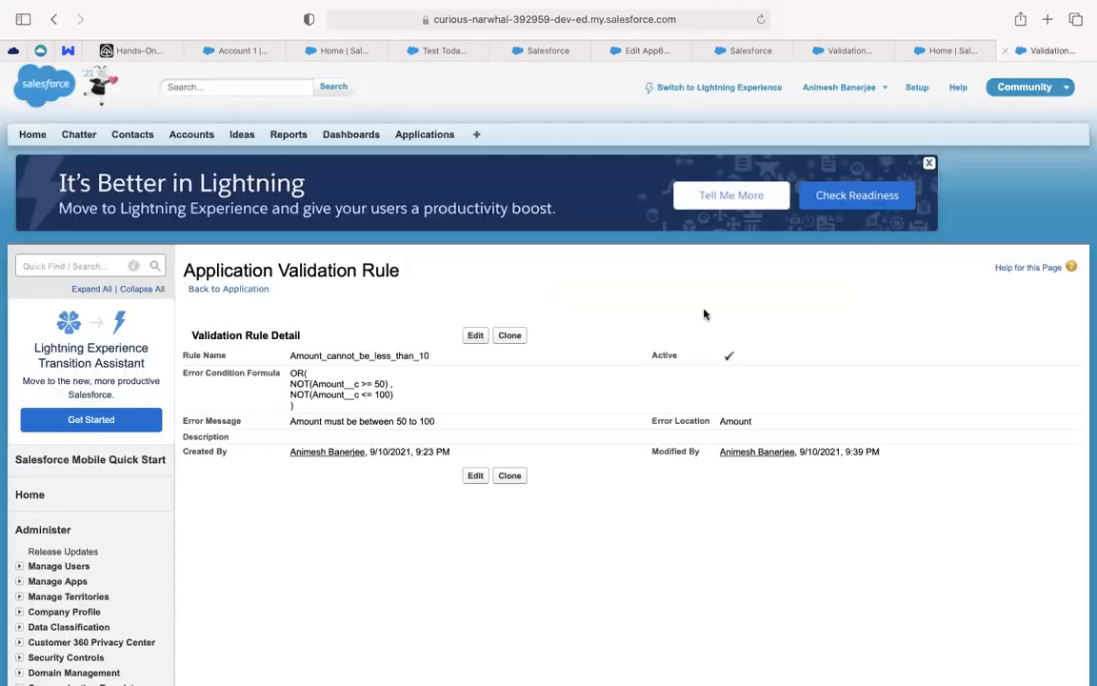
Reopen the validation rule for editing and remove the NOT wrapper from the Amount__c >= 50 condition
{"action": "left_click", "coordinate": [475, 335]}
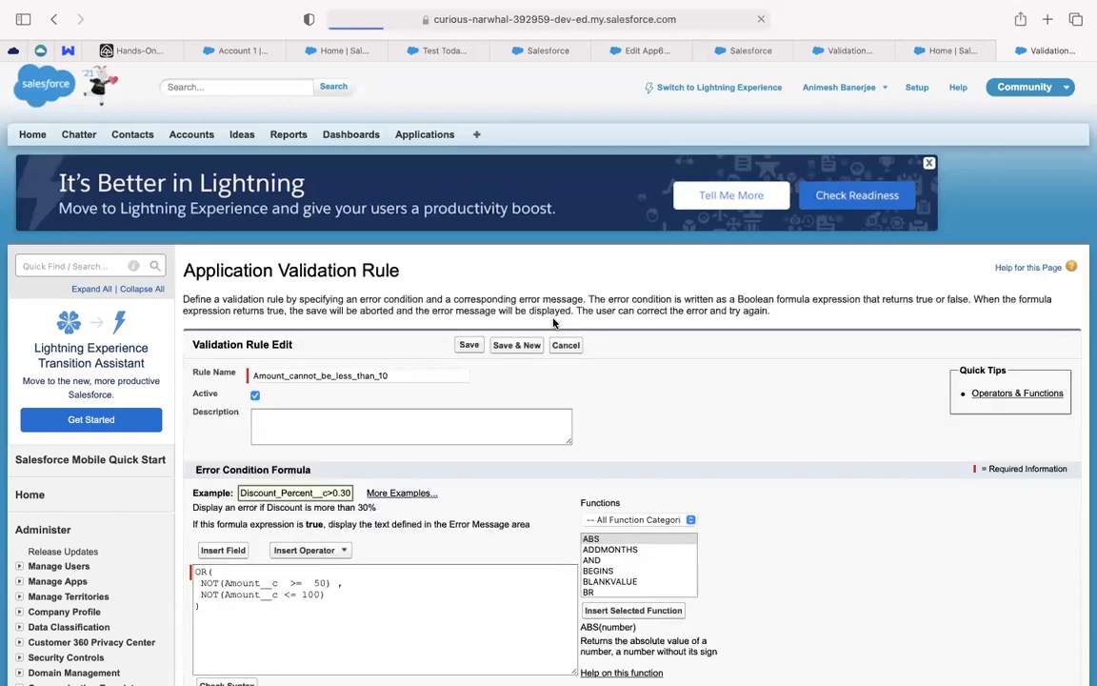
{"action": "scroll", "coordinate": [570, 338], "scroll_direction": "down", "scroll_amount": 3}
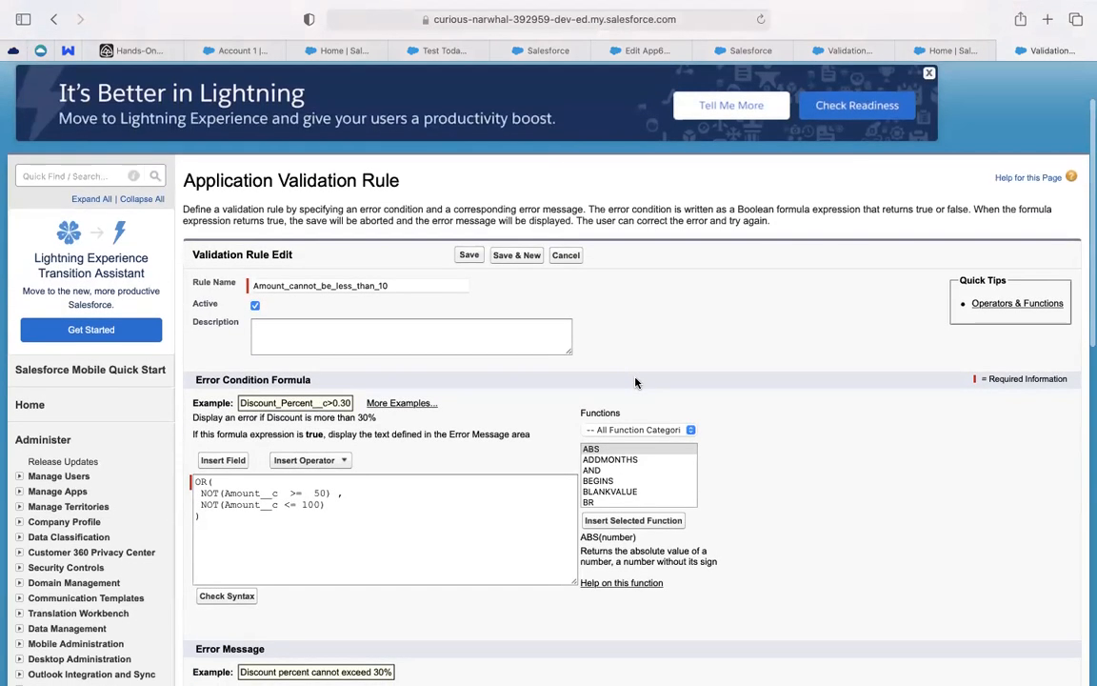
{"action": "left_click", "coordinate": [295, 461]}
{"action": "left_click_drag", "start_coordinate": [298, 461], "coordinate": [302, 463]}
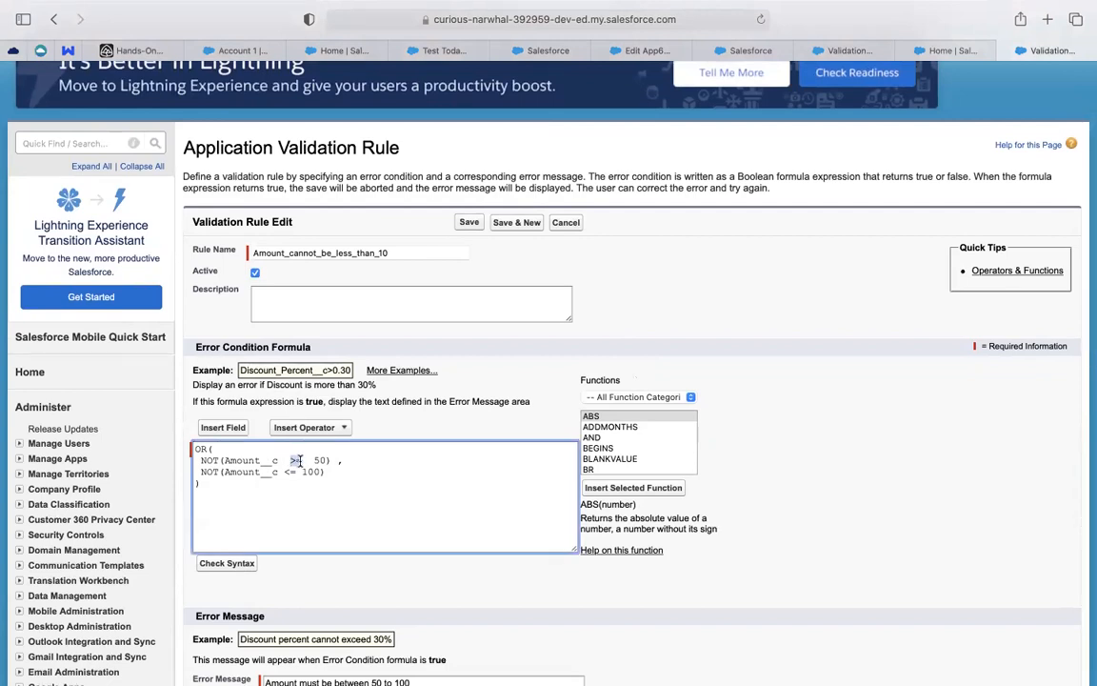
{"action": "left_click_drag", "start_coordinate": [201, 461], "coordinate": [223, 461]}
{"action": "left_click", "coordinate": [225, 463]}
{"action": "left_click_drag", "start_coordinate": [218, 461], "coordinate": [166, 461]}
{"action": "key", "text": "BackSpace"}
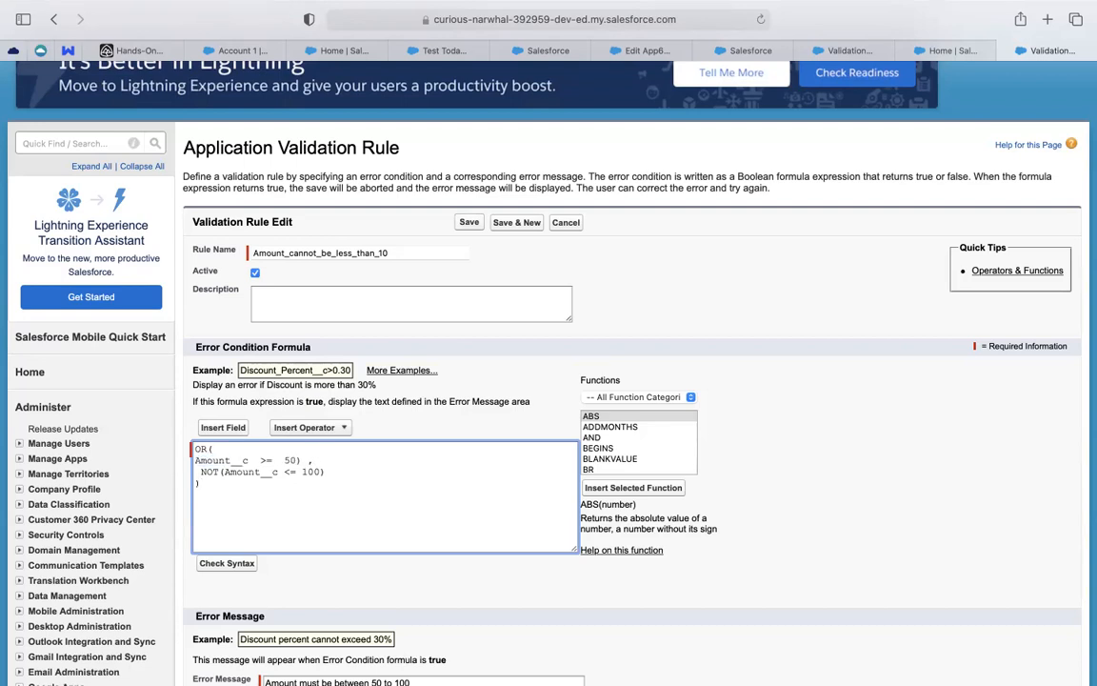
{"action": "left_click", "coordinate": [297, 460]}
{"action": "key", "text": "BackSpace"}
{"action": "type", "text": "0"}
Remove the NOT wrapper from the Amount__c <= 100 condition
{"action": "left_click", "coordinate": [320, 473]}
{"action": "key", "text": "BackSpace"}
{"action": "type", "text": "0"}
{"action": "left_click", "coordinate": [223, 472]}
{"action": "key", "text": "BackSpace"}
{"action": "key", "text": "BackSpace"}
{"action": "key", "text": "BackSpace"}
{"action": "key", "text": "BackSpace"}
{"action": "key", "text": "BackSpace"}
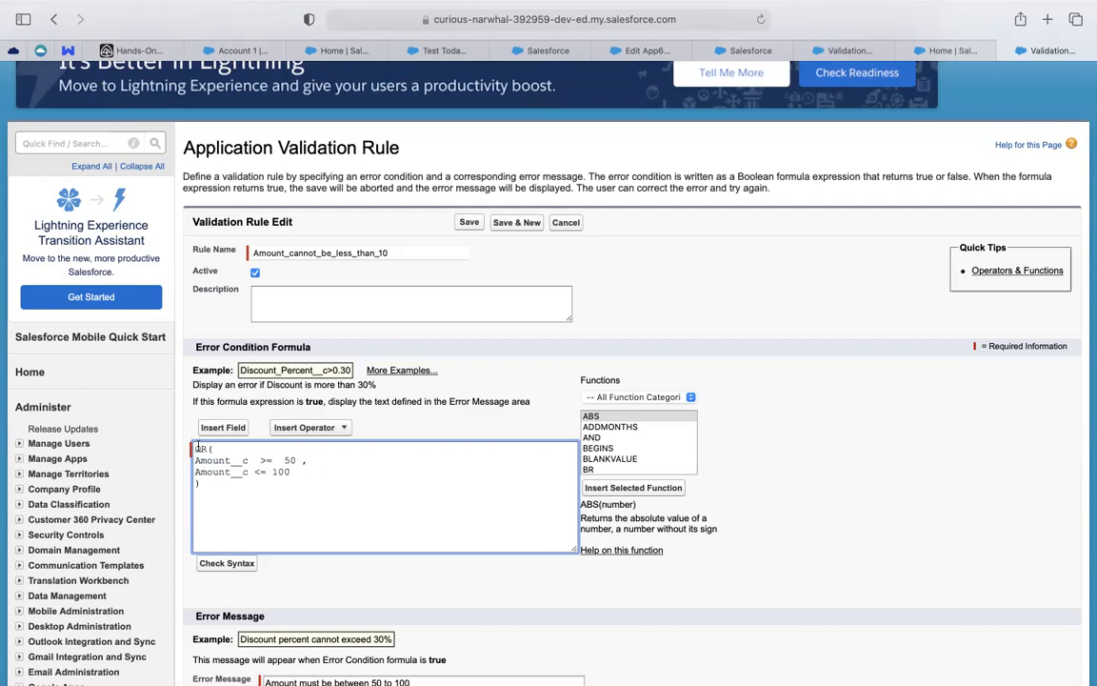
Enclose the whole OR expression in an outer NOT( ), with each parenthesis on its own line
{"action": "left_click", "coordinate": [195, 449]}
{"action": "key", "text": "Return"}
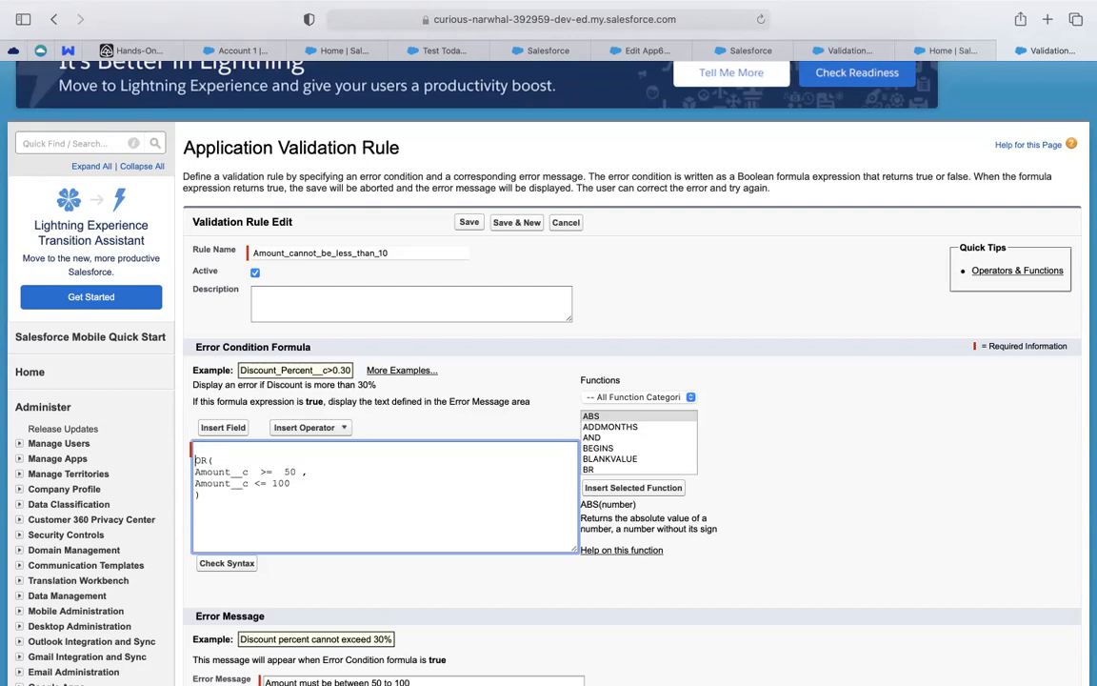
{"action": "type", "text": "NOT("}
{"action": "left_click", "coordinate": [201, 496]}
{"action": "key", "text": "Return"}
{"action": "type", "text": ")"}
Examine the outer NOT and the nested OR expression in the error condition formula
{"action": "left_click_drag", "start_coordinate": [195, 458], "coordinate": [200, 495]}
{"action": "left_click", "coordinate": [198, 449]}
{"action": "double_click", "coordinate": [203, 449]}
{"action": "left_click", "coordinate": [196, 450]}
{"action": "left_click_drag", "start_coordinate": [195, 460], "coordinate": [200, 493]}
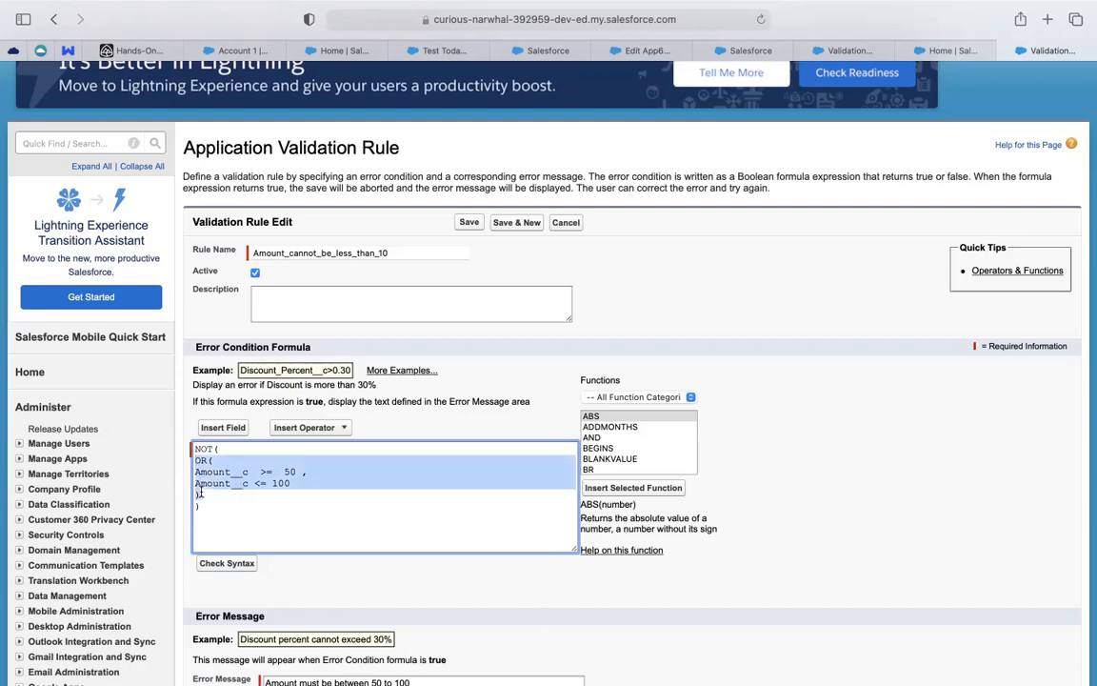
{"action": "left_click", "coordinate": [200, 493]}
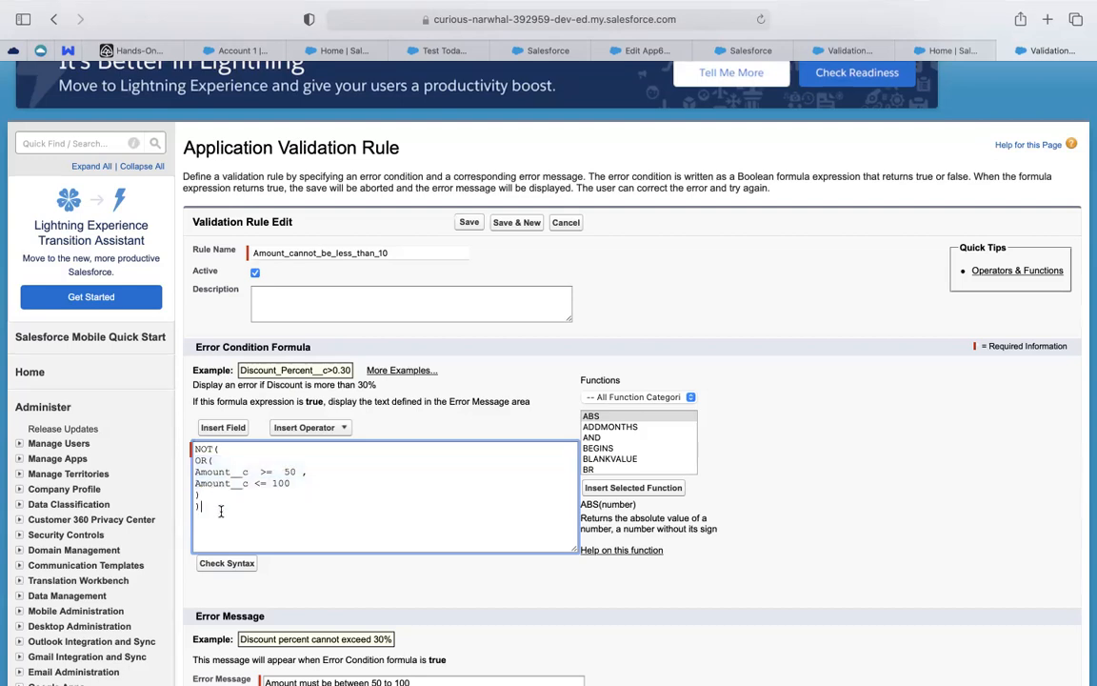
{"action": "left_click_drag", "start_coordinate": [196, 460], "coordinate": [202, 496]}
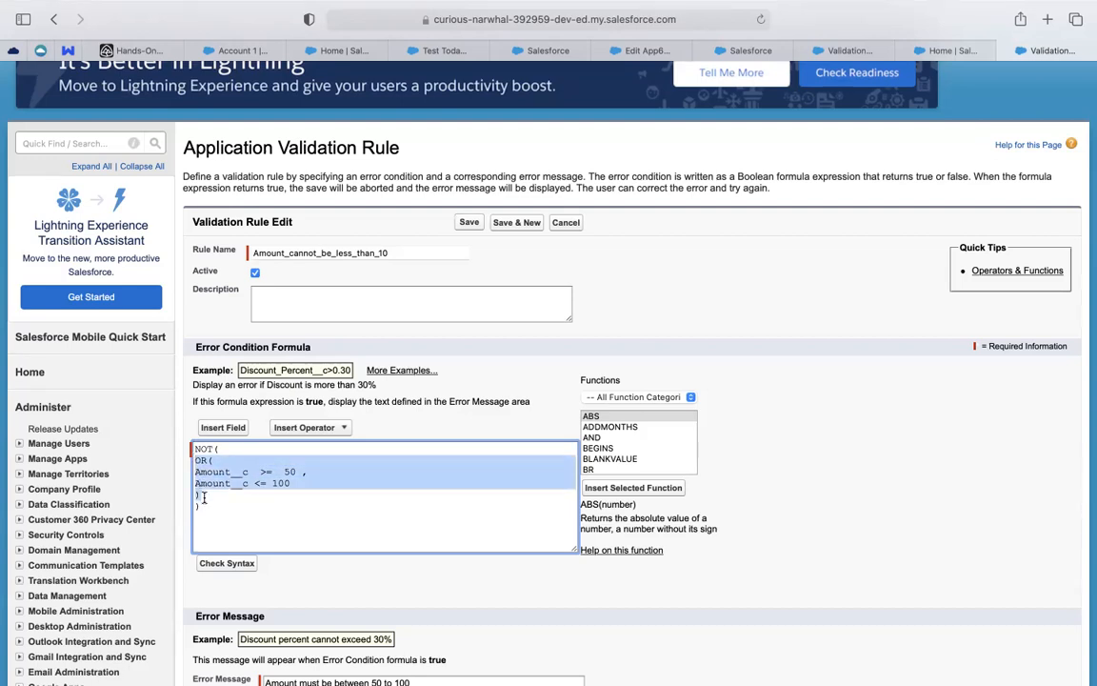
{"action": "left_click", "coordinate": [200, 449]}
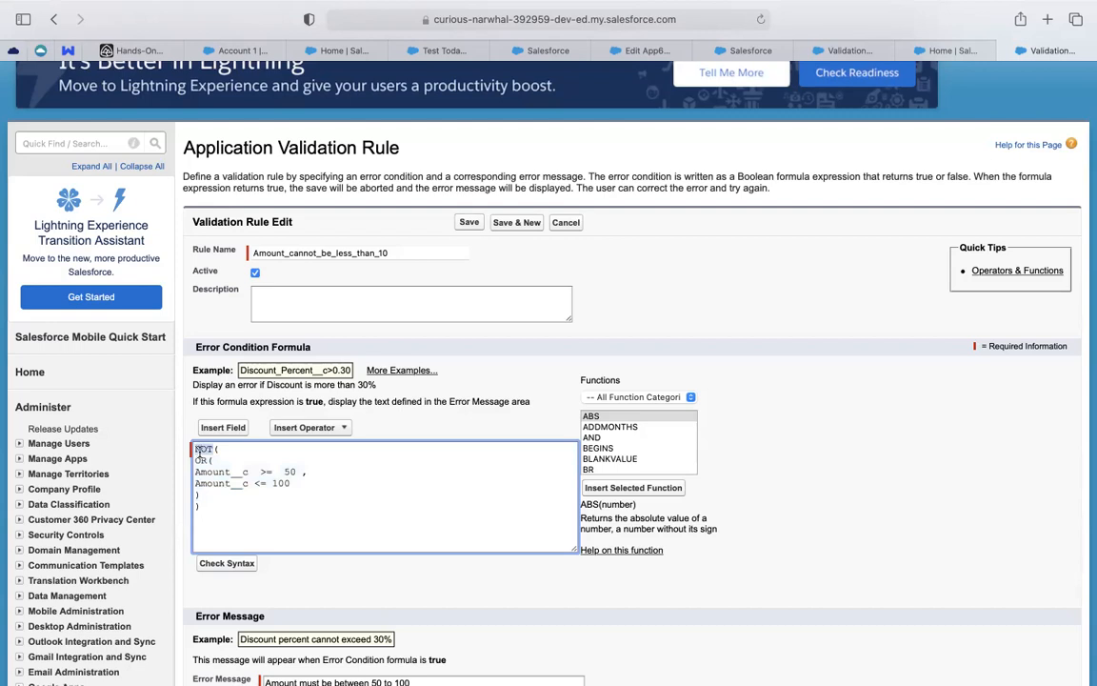
{"action": "left_click_drag", "start_coordinate": [197, 461], "coordinate": [203, 496]}
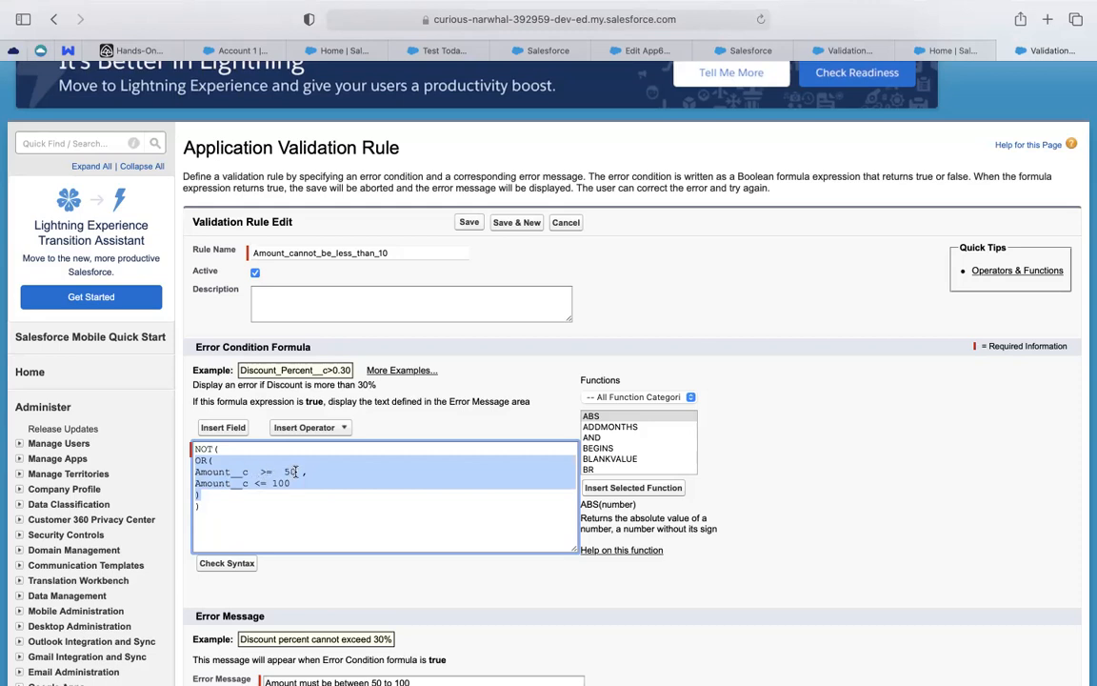
Replace OR with AND inside the outer NOT of the error condition formula and save the validation rule
{"action": "left_click", "coordinate": [274, 499]}
{"action": "double_click", "coordinate": [200, 461]}
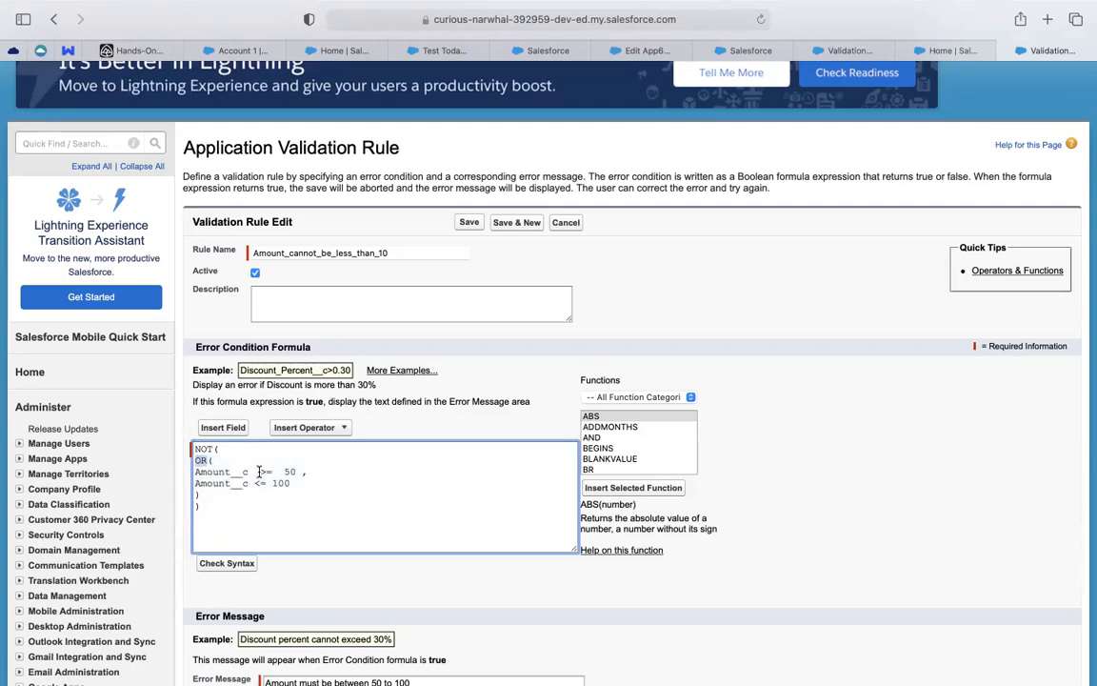
{"action": "left_click", "coordinate": [196, 486]}
{"action": "left_click_drag", "start_coordinate": [197, 486], "coordinate": [290, 484]}
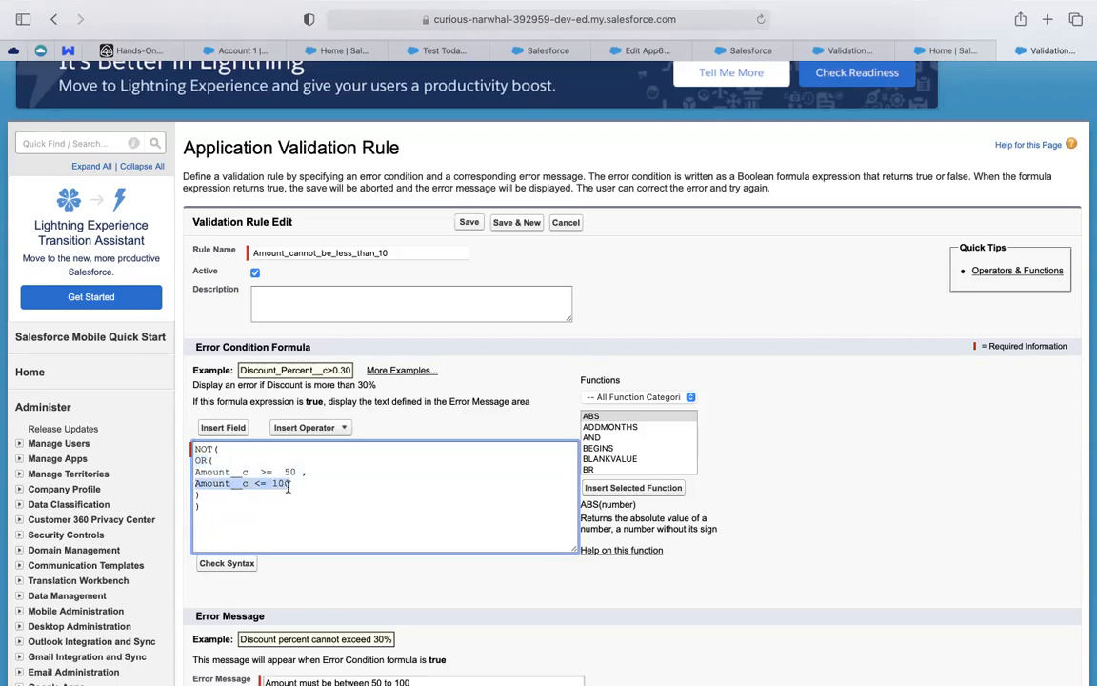
{"action": "left_click", "coordinate": [201, 460]}
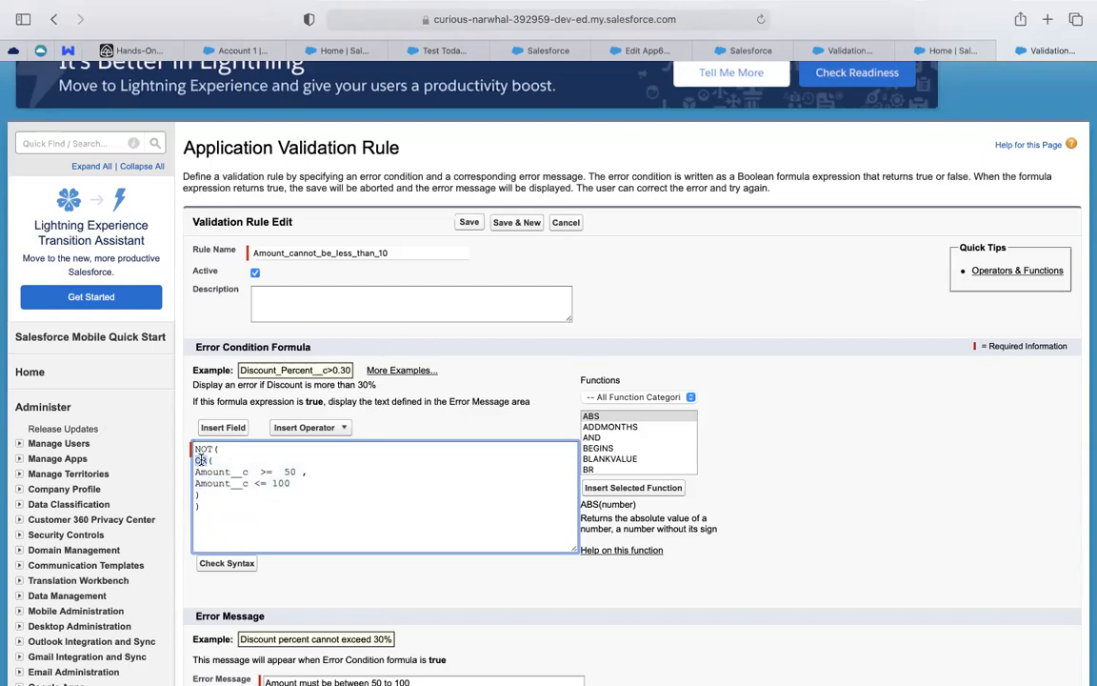
{"action": "type", "text": "ALL"}
{"action": "key", "text": "BackSpace"}
{"action": "key", "text": "BackSpace"}
{"action": "type", "text": "ND"}
{"action": "scroll", "coordinate": [229, 566], "scroll_direction": "down", "scroll_amount": 3}
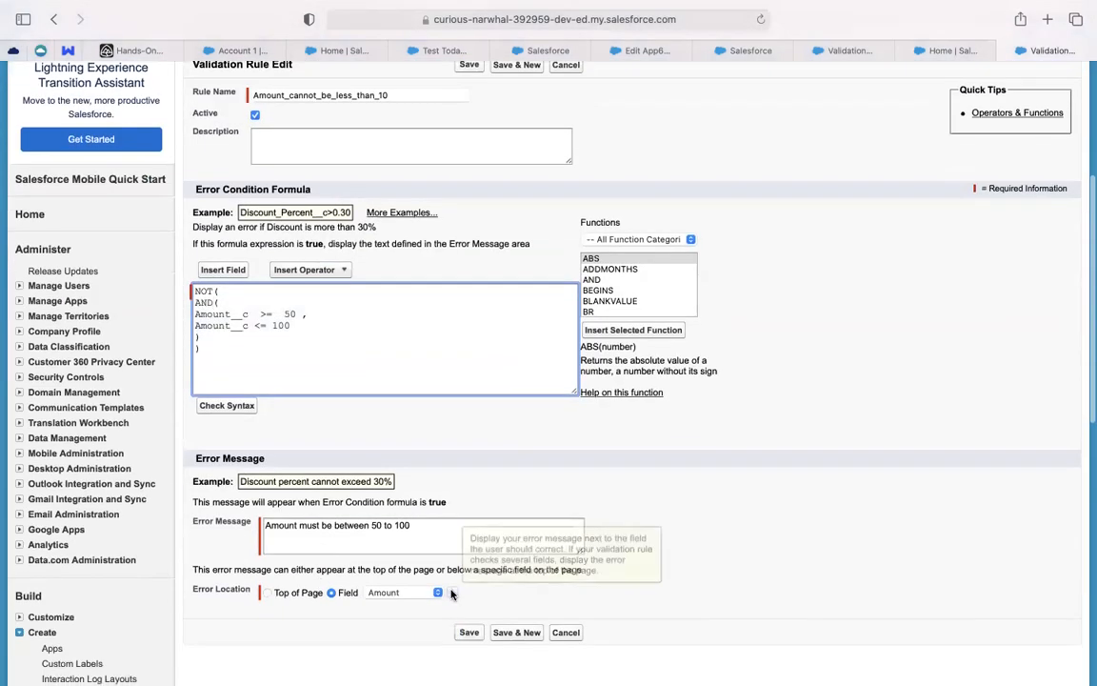
{"action": "left_click", "coordinate": [465, 630]}
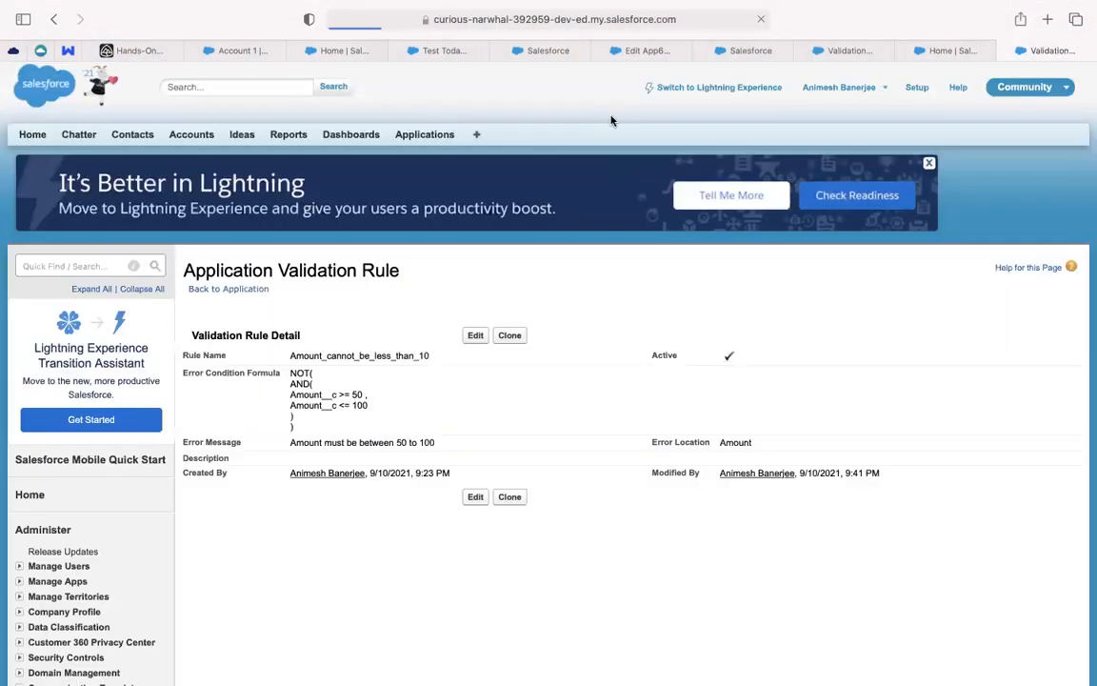
Return to the App6 application record and discard its pending edit
{"action": "left_click", "coordinate": [555, 57]}
{"action": "left_click", "coordinate": [633, 51]}
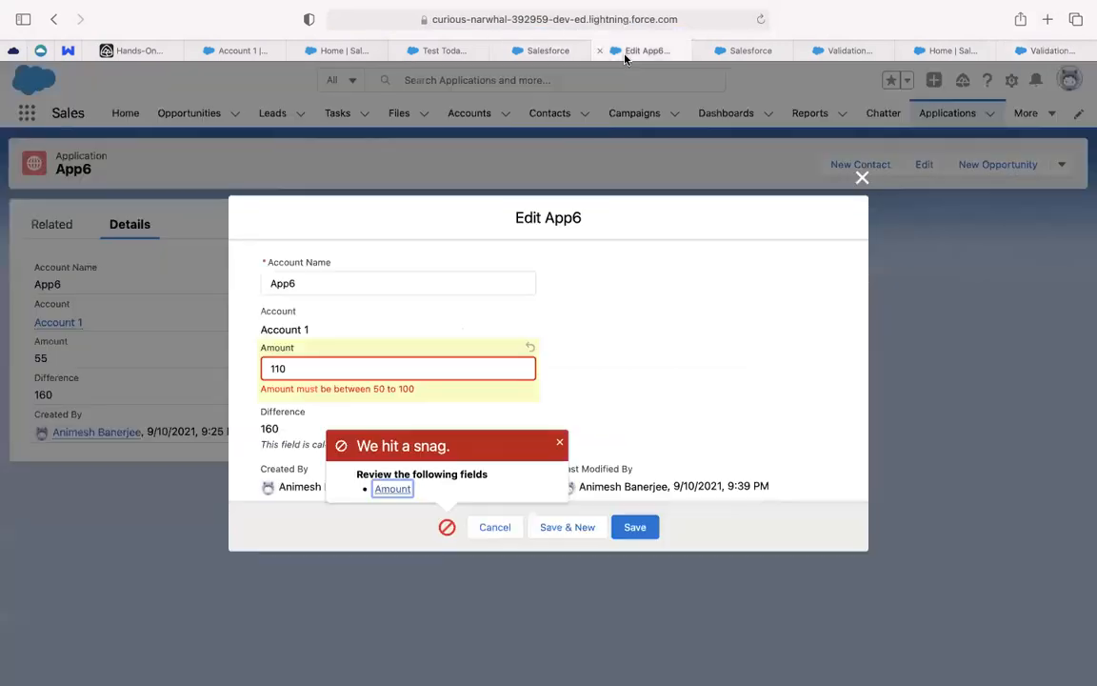
{"action": "left_click", "coordinate": [862, 178]}
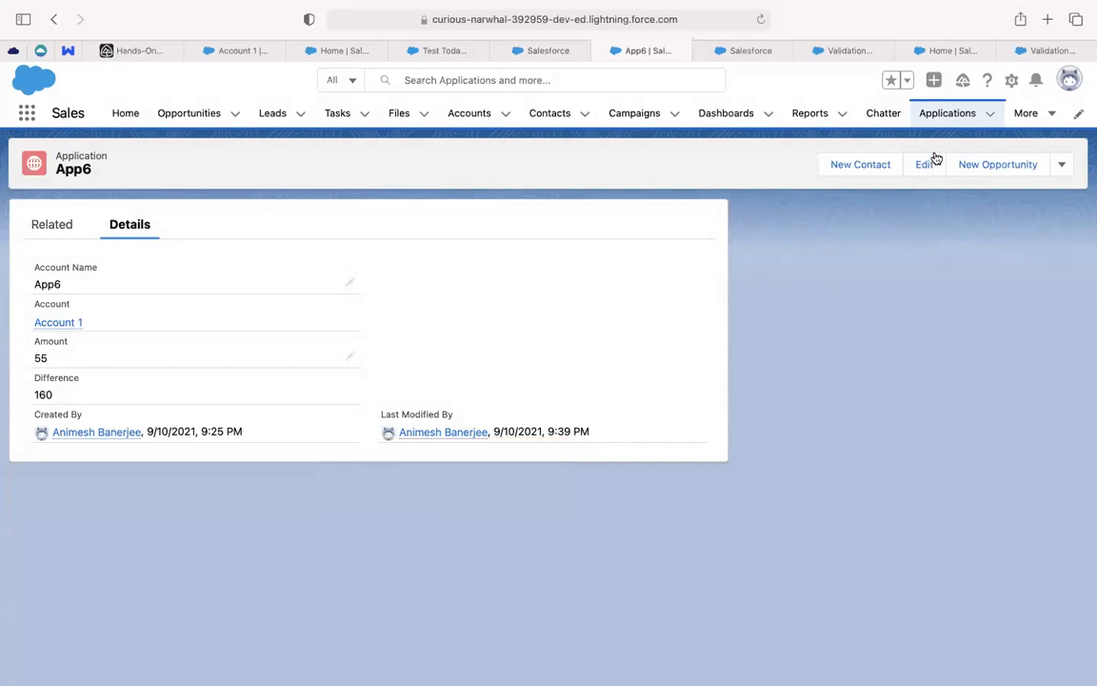
Edit App6 and try to save it with an Amount of 45
{"action": "left_click", "coordinate": [927, 163]}
{"action": "left_click", "coordinate": [313, 378]}
{"action": "key", "text": "BackSpace"}
{"action": "key", "text": "BackSpace"}
{"action": "type", "text": "45"}
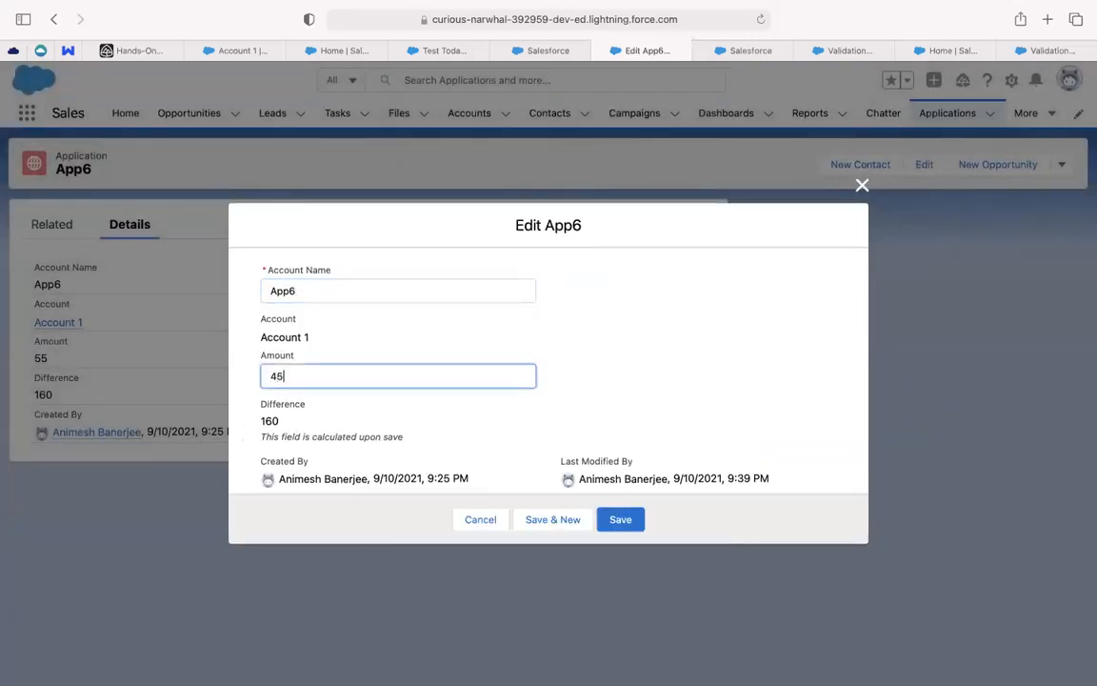
{"action": "left_click", "coordinate": [632, 520]}
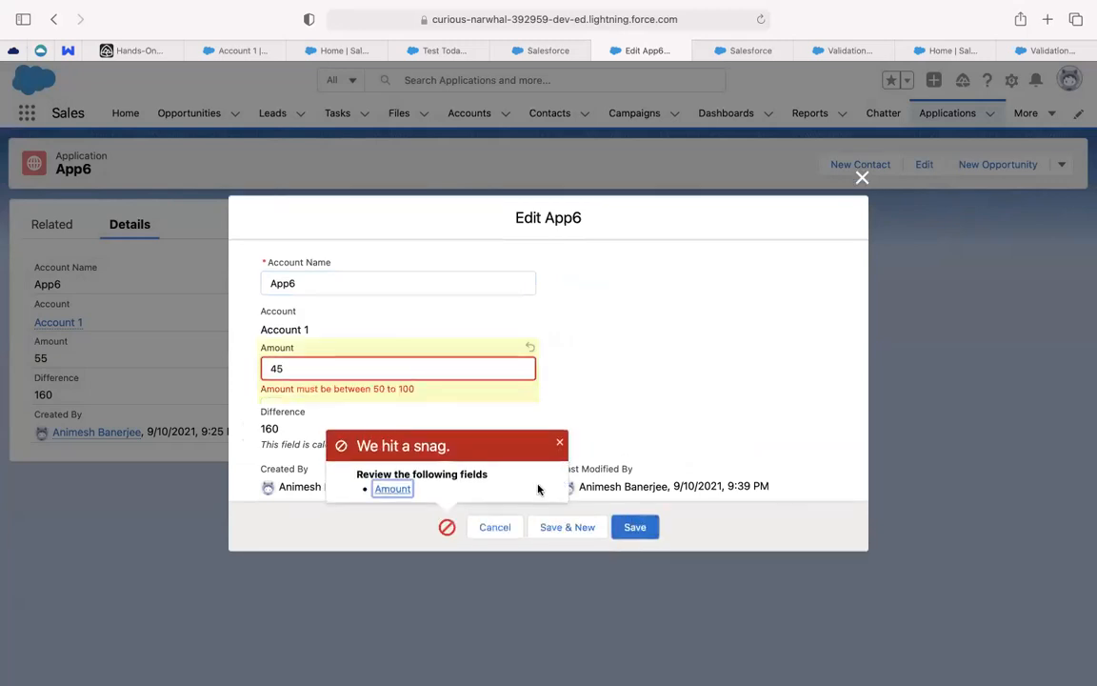
Change the Amount of App6 to 110 and try to save the record
{"action": "left_click", "coordinate": [373, 489]}
{"action": "key", "text": "BackSpace"}
{"action": "key", "text": "BackSpace"}
{"action": "type", "text": "110"}
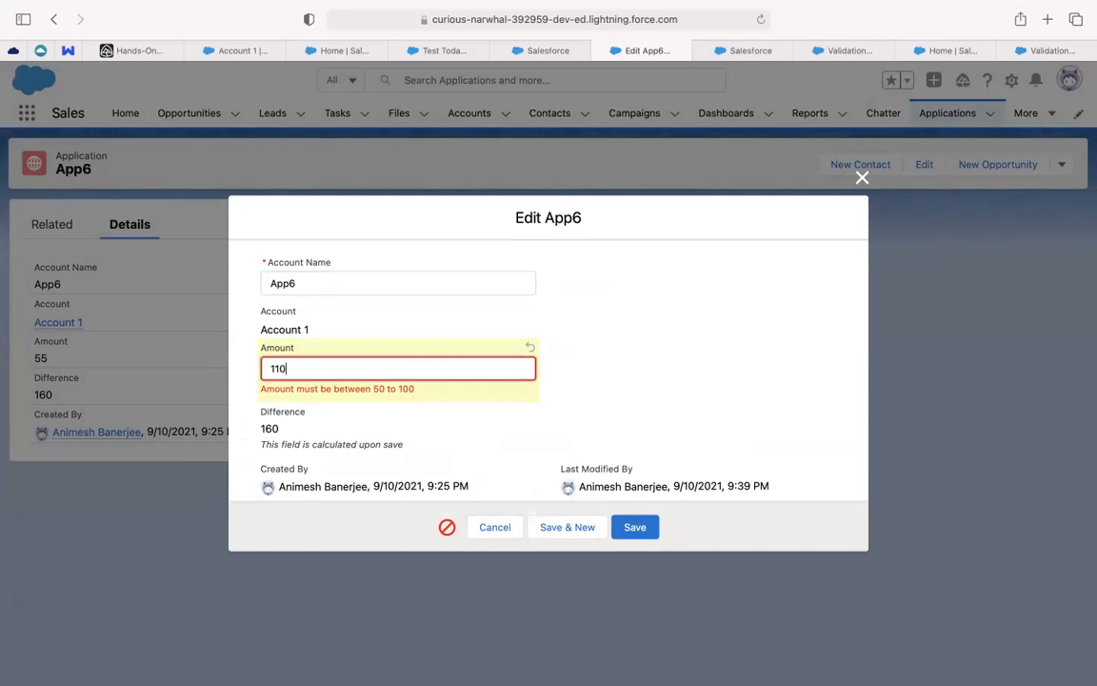
{"action": "left_click", "coordinate": [645, 529]}
Set the Amount of App6 to 60 and save the record
{"action": "left_click_drag", "start_coordinate": [312, 367], "coordinate": [3, 366]}
{"action": "type", "text": "60"}
{"action": "left_click", "coordinate": [635, 526]}
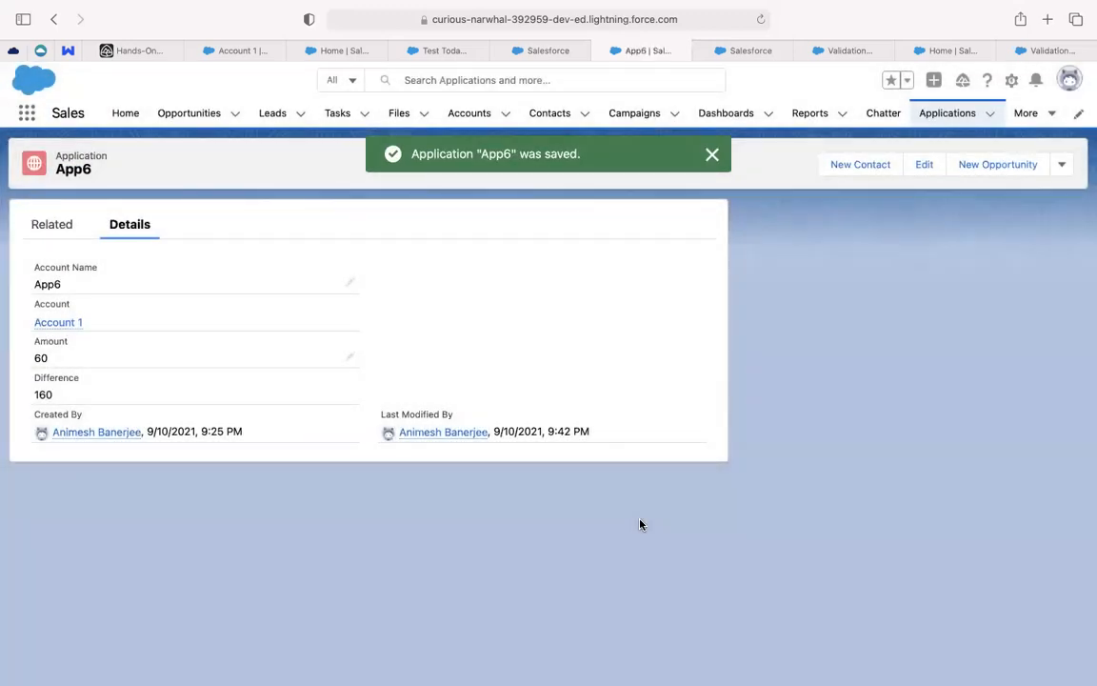
{"action": "mouse_move", "coordinate": [206, 678]}
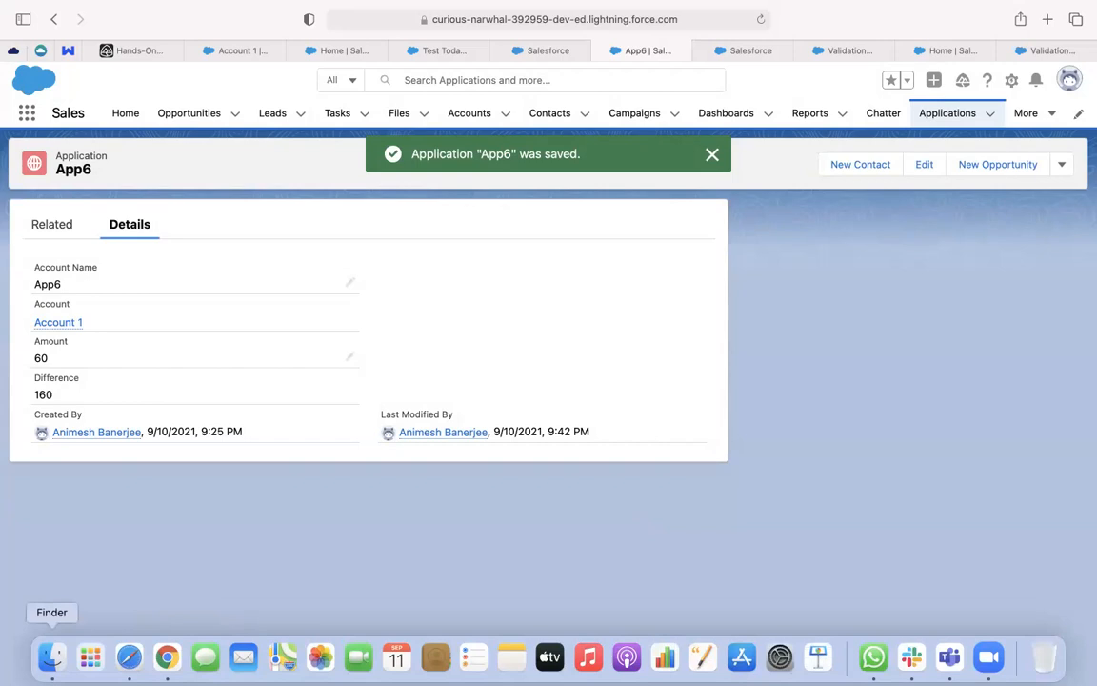